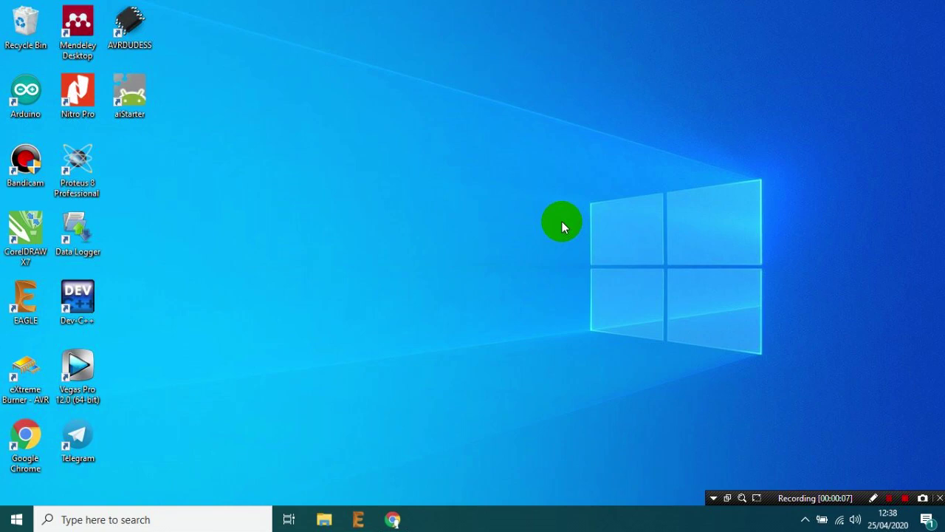
Step: Open EAGLE and preview the dueMicro Port board file from the projects folder
left_click(359, 520)
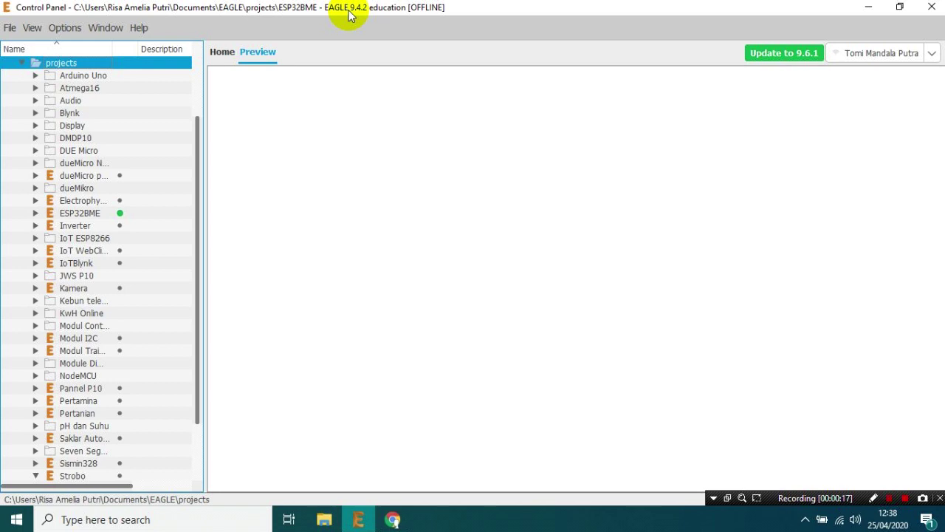
left_click(36, 175)
left_click(87, 228)
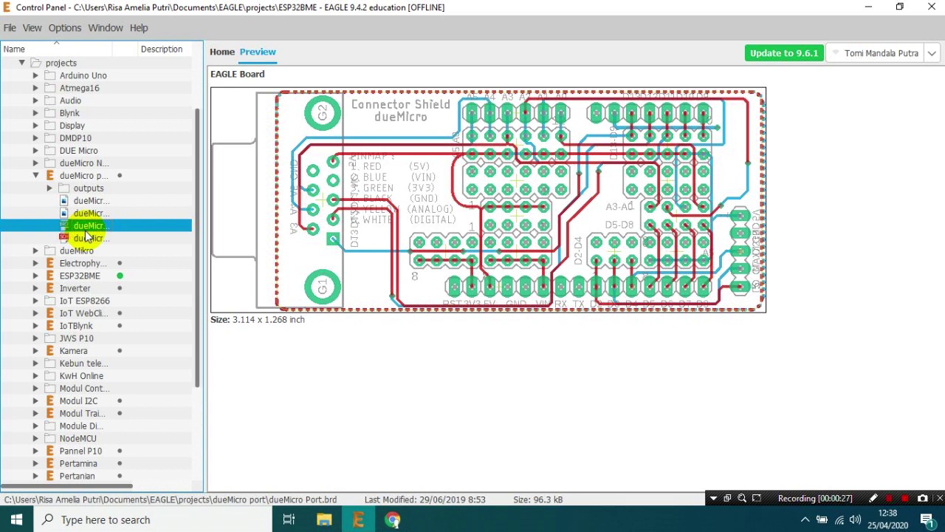
left_click(35, 175)
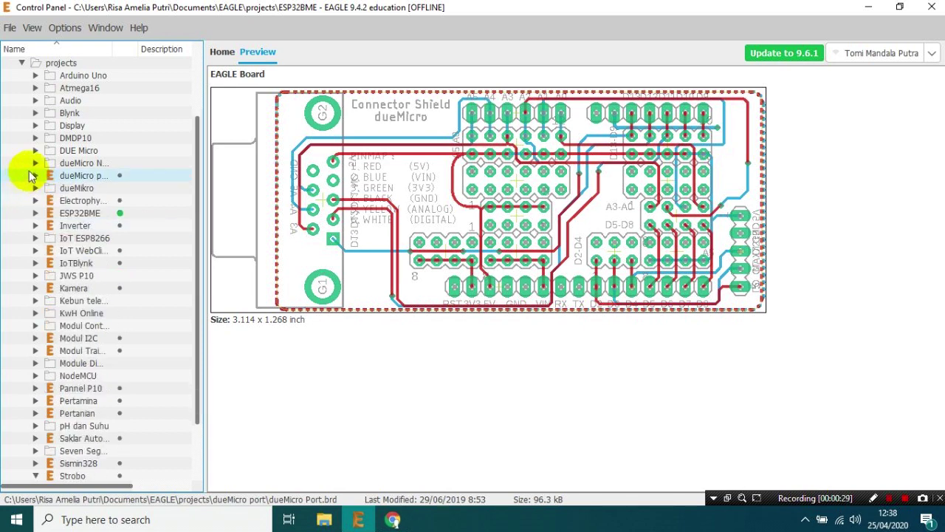
left_click(74, 151)
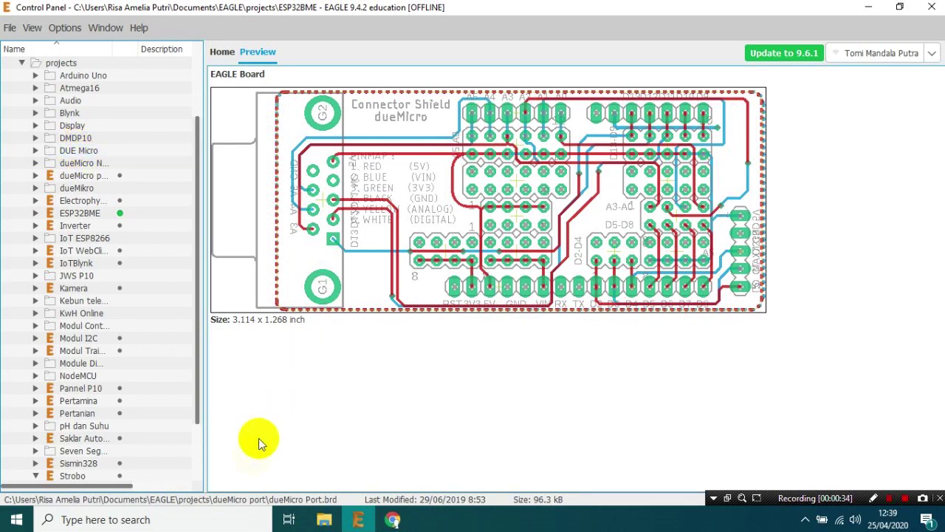
Step: Switch to Chrome, view the eagle.autodesk.com site with its download option in a new tab, and close that tab
left_click(393, 519)
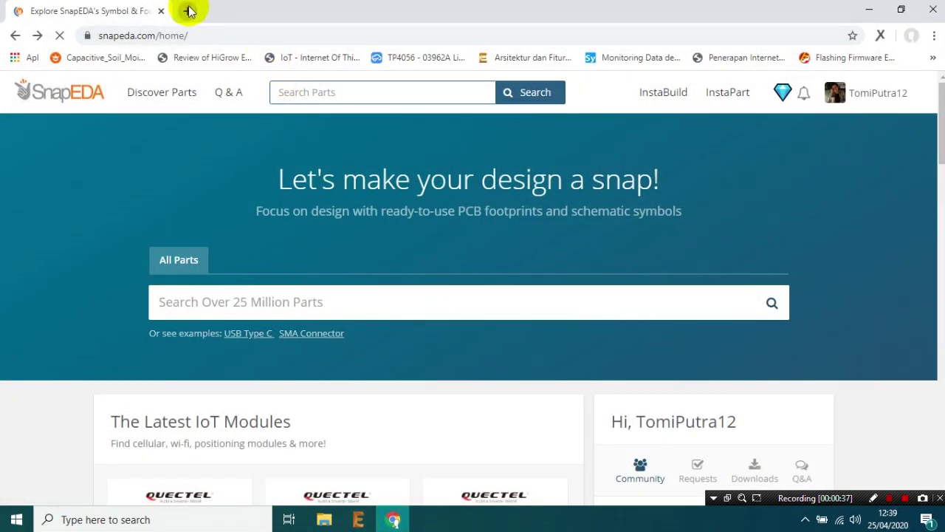
left_click(186, 11)
type("eagle.autodesk.com")
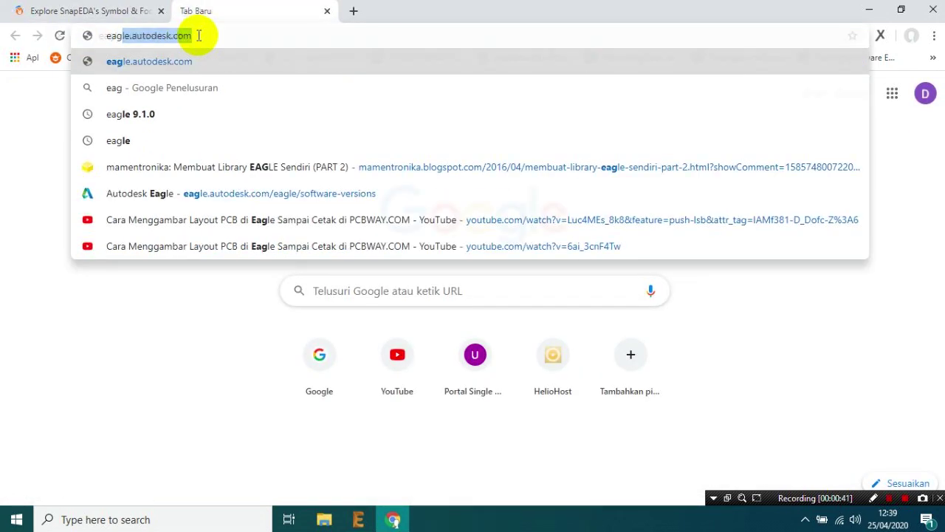
key("Return")
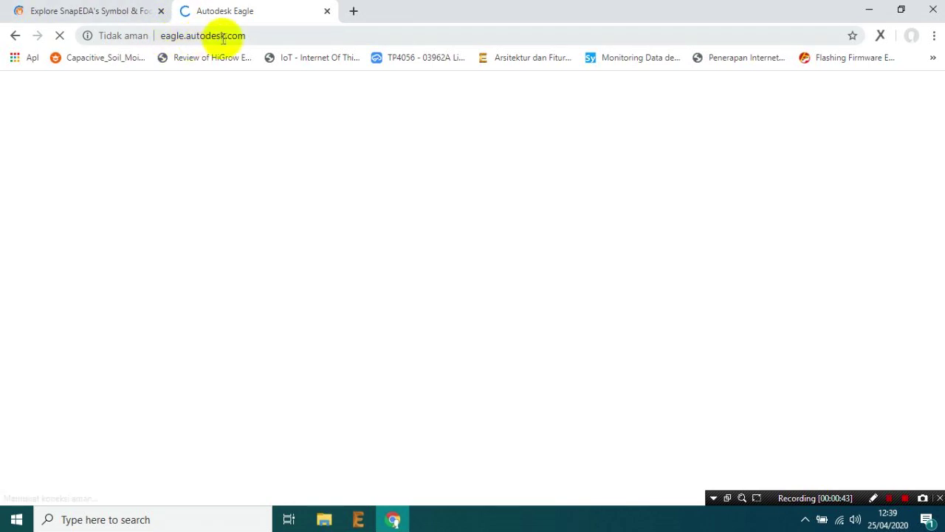
left_click(274, 36)
left_click(269, 35)
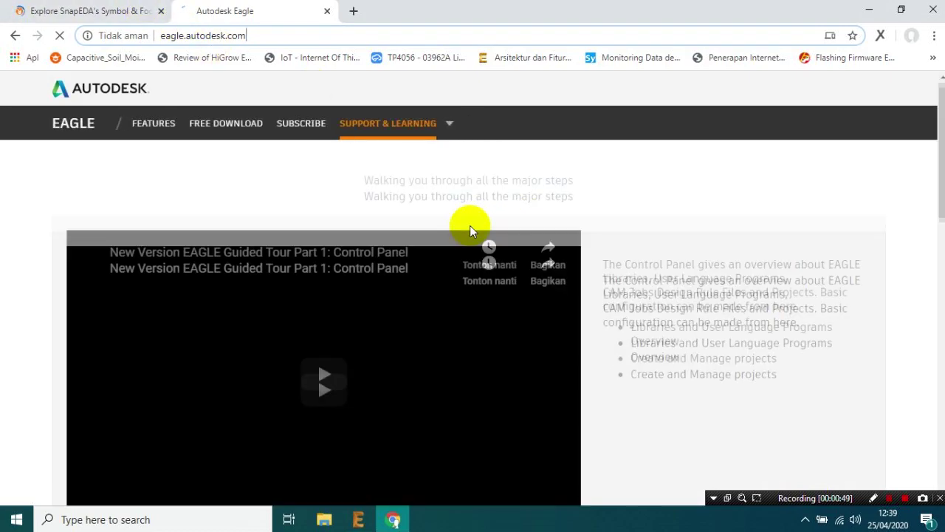
scroll(473, 226, "down", 5)
scroll(274, 282, "up", 3)
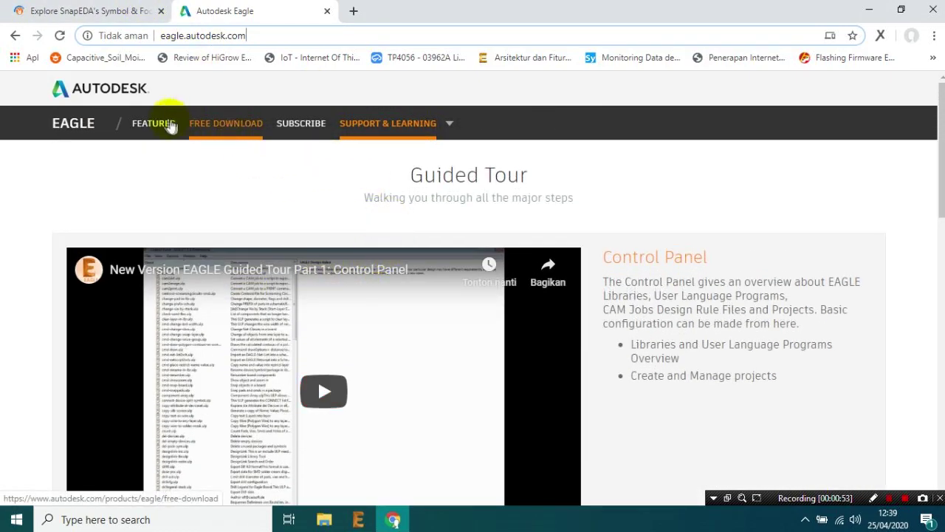
left_click(327, 11)
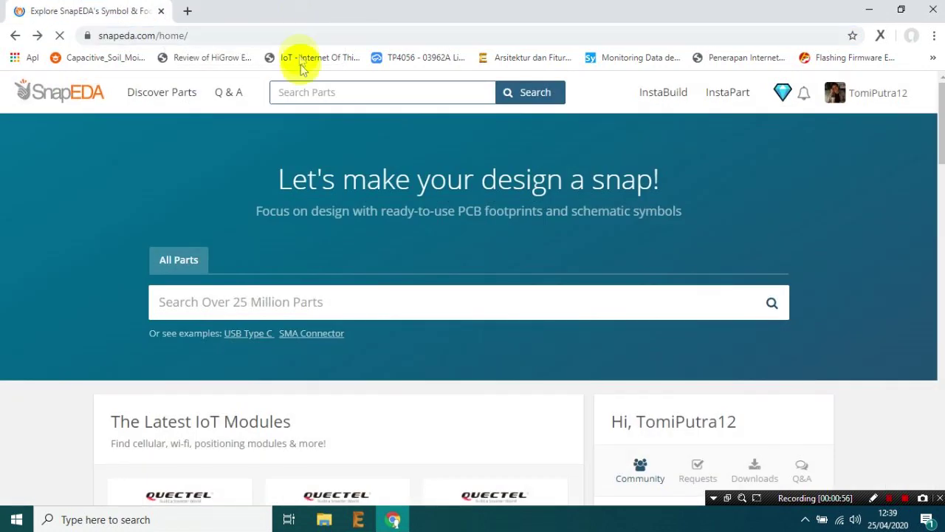
Step: Return to the EAGLE Control Panel and collapse the projects folder in the project tree
left_click(868, 10)
scroll(200, 132, "up", 3)
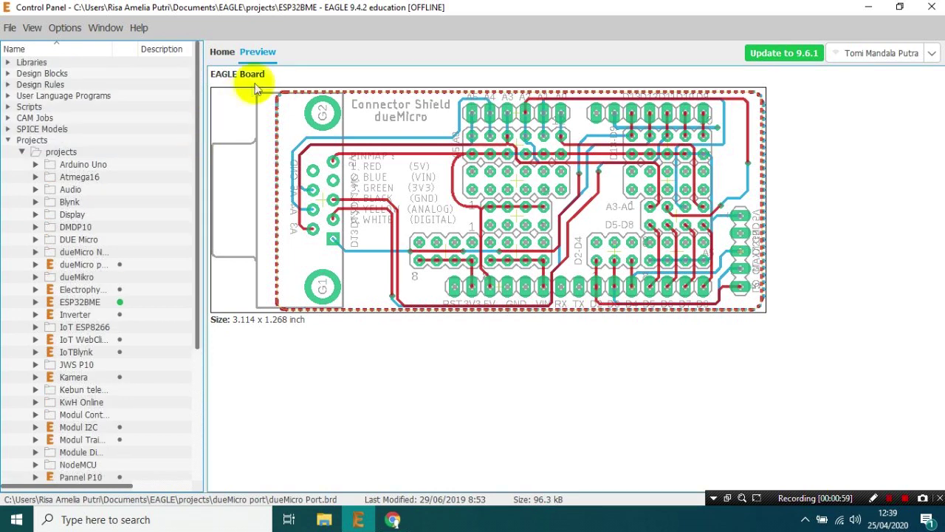
left_click(23, 157)
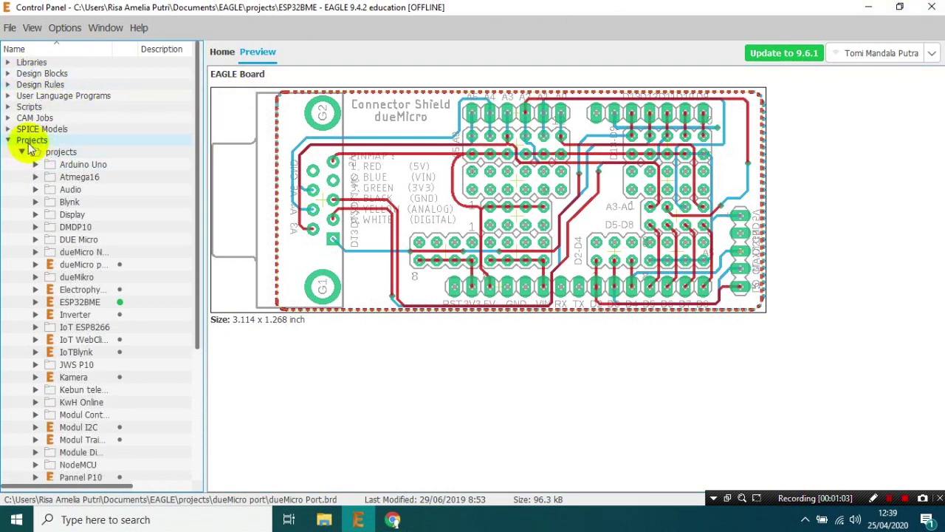
left_click(9, 142)
left_click(9, 141)
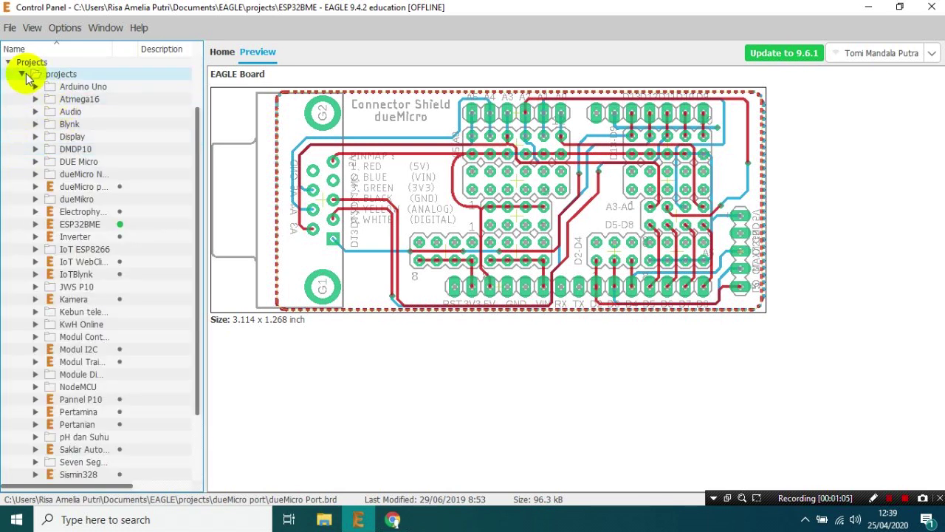
left_click(23, 74)
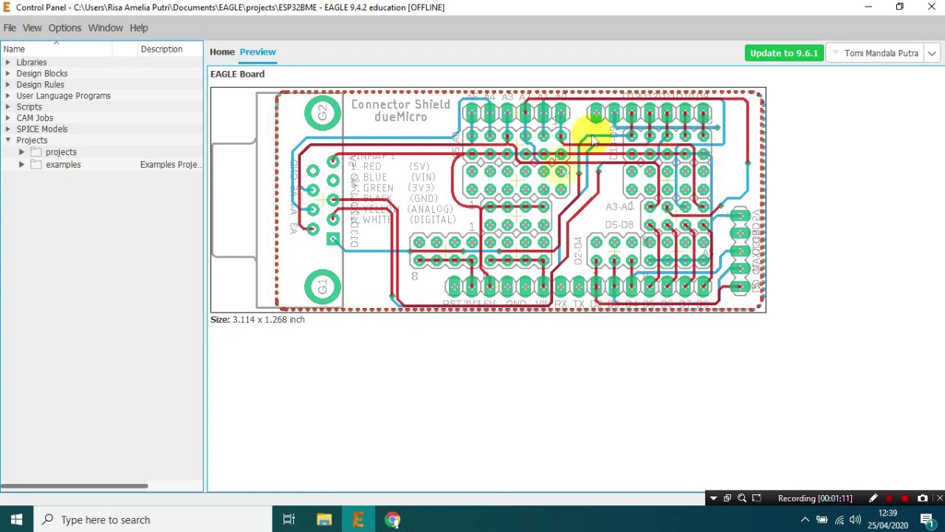
Step: View the Documents folder in File Explorer and switch back to EAGLE
left_click(324, 519)
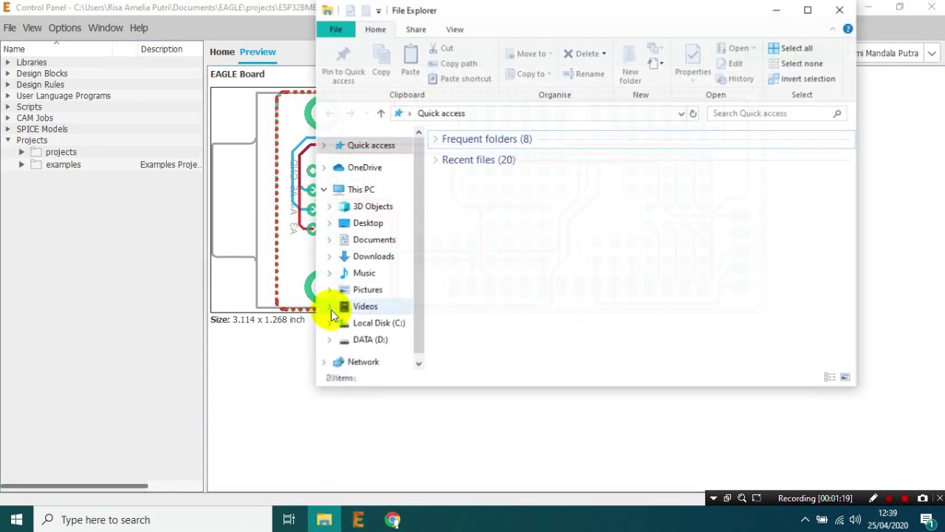
left_click(373, 242)
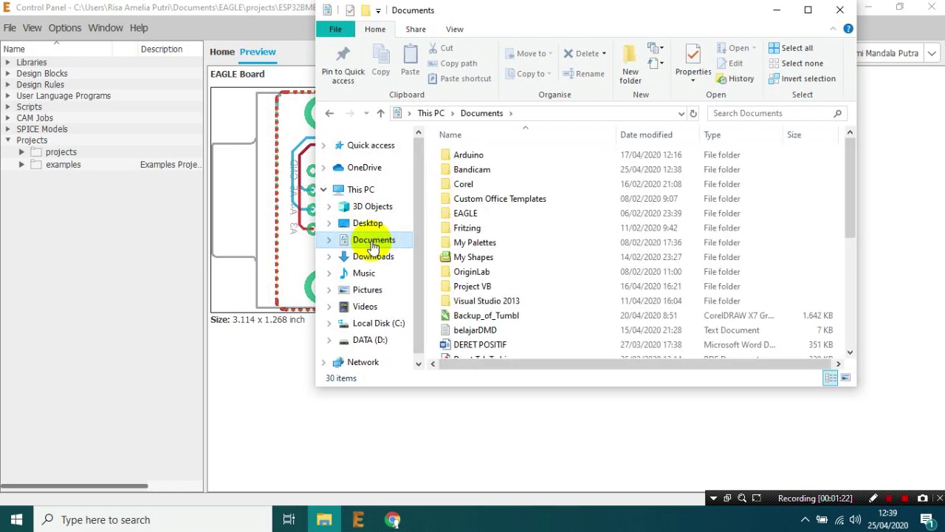
left_click(358, 517)
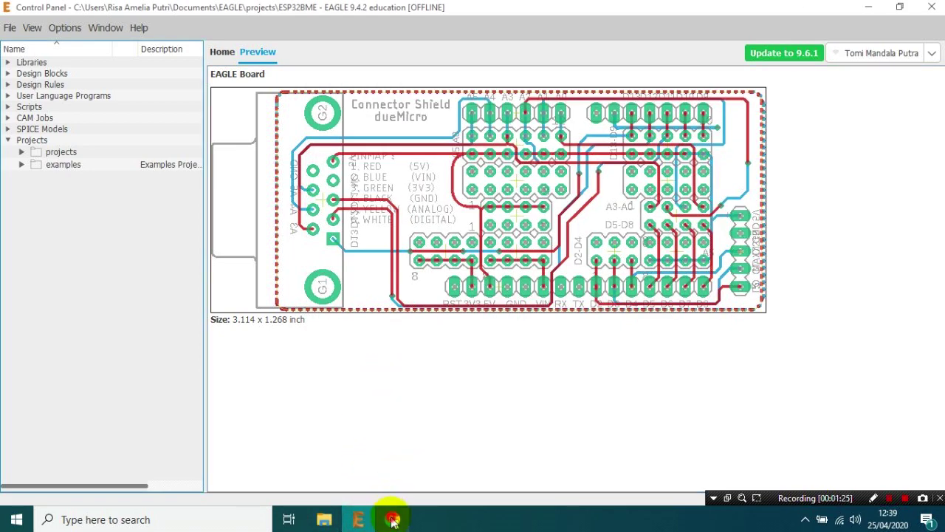
Step: Switch to the SnapEDA home page in Chrome, dismiss the announcement message and show the site's full address
left_click(394, 520)
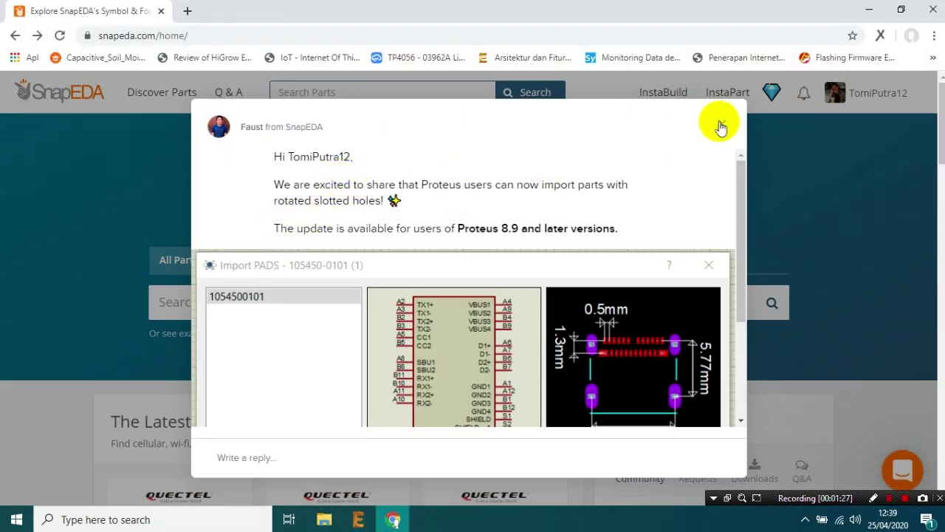
left_click(720, 127)
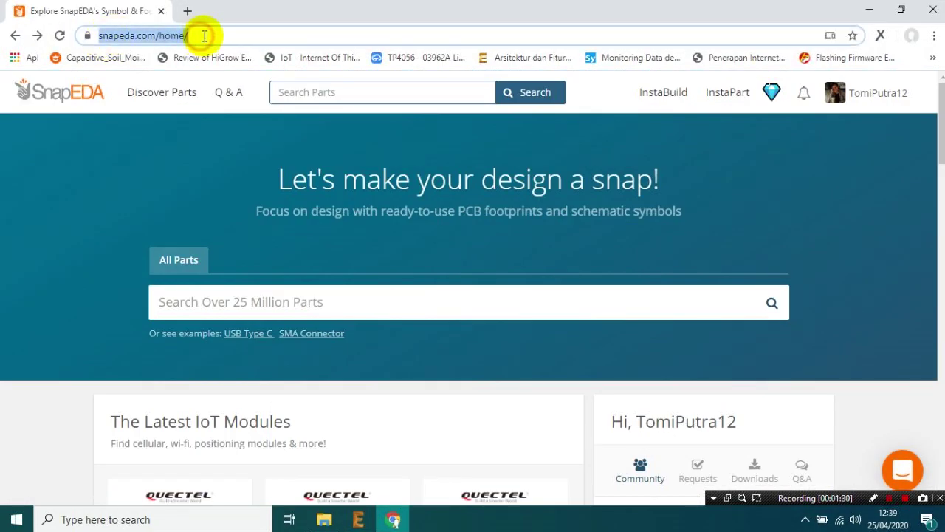
left_click(221, 35)
left_click_drag(246, 36, 81, 35)
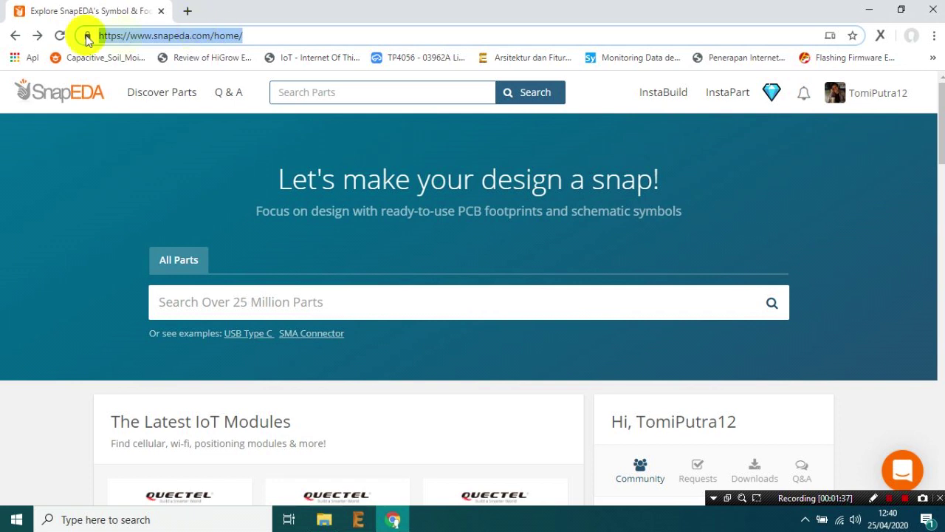
left_click(274, 36)
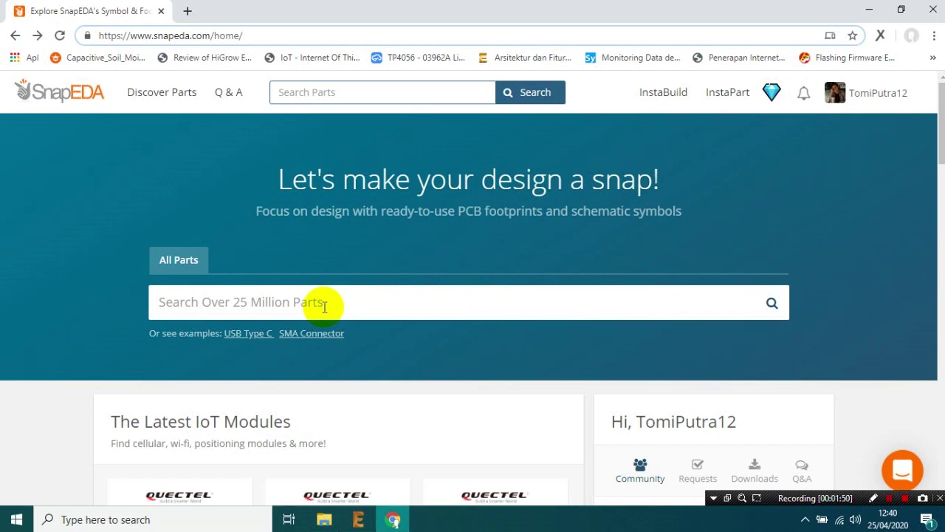
Step: Search the SnapEDA parts for nodemcu
scroll(325, 306, "down", 4)
scroll(419, 302, "up", 4)
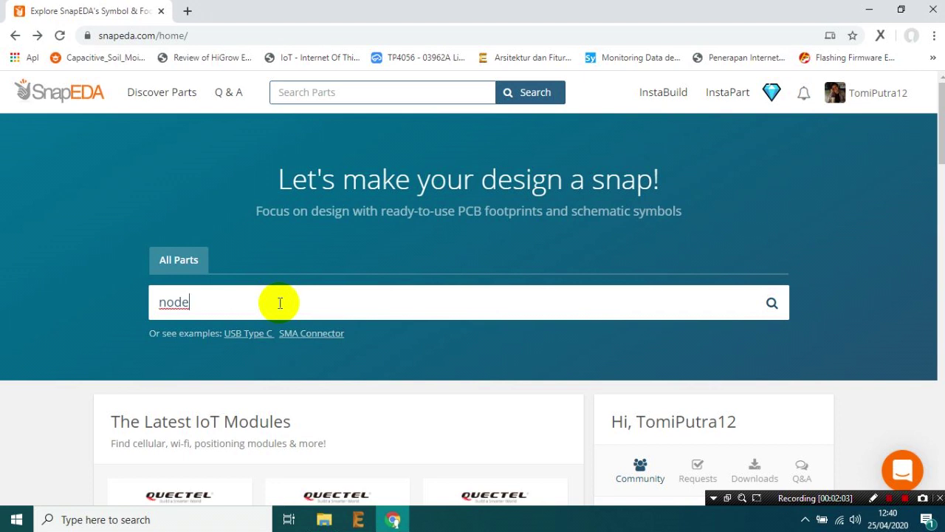
key("Return")
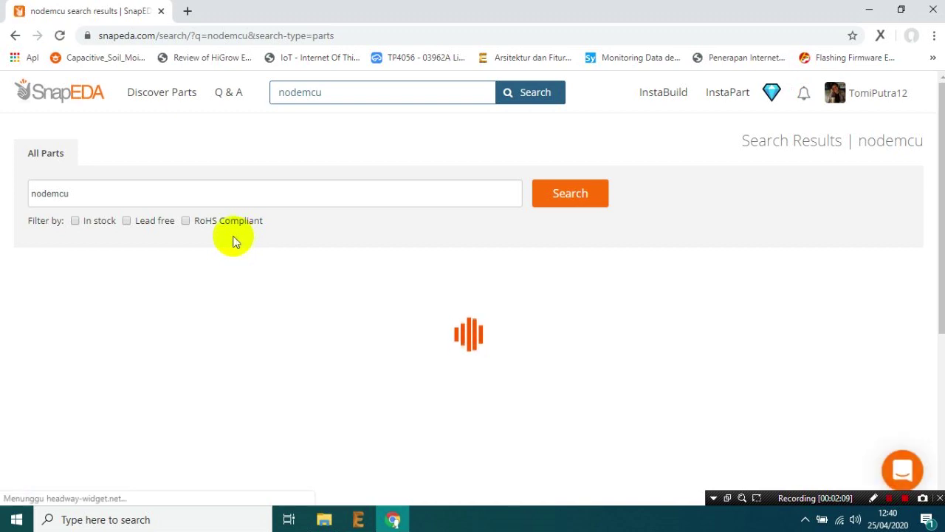
Step: Review the data available for the found parts and open the Seeed NodeMCU v2 part page
scroll(169, 317, "down", 3)
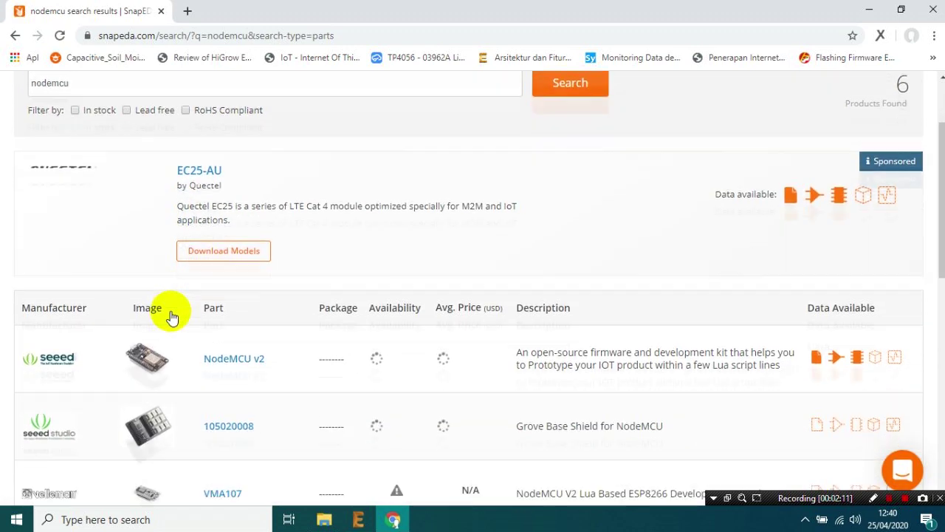
scroll(228, 330, "down", 2)
scroll(332, 312, "up", 2)
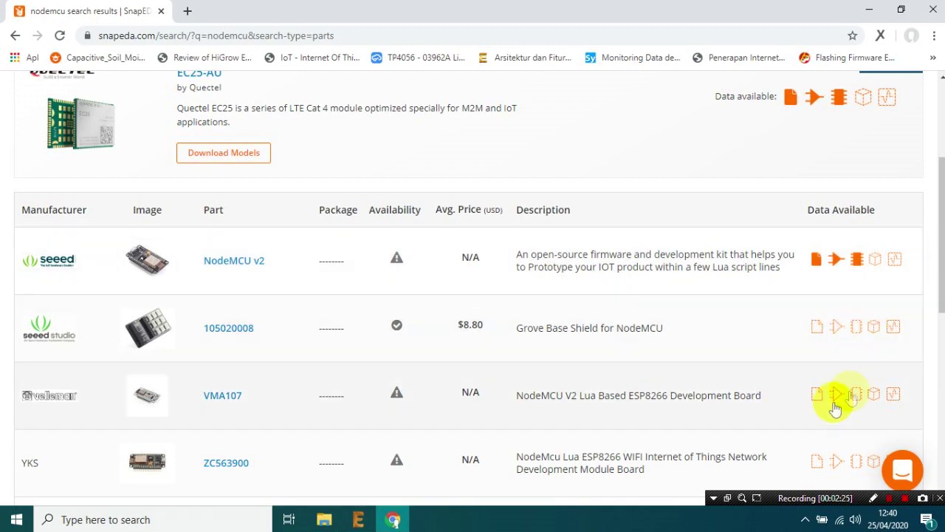
scroll(363, 359, "down", 4)
scroll(904, 302, "up", 5)
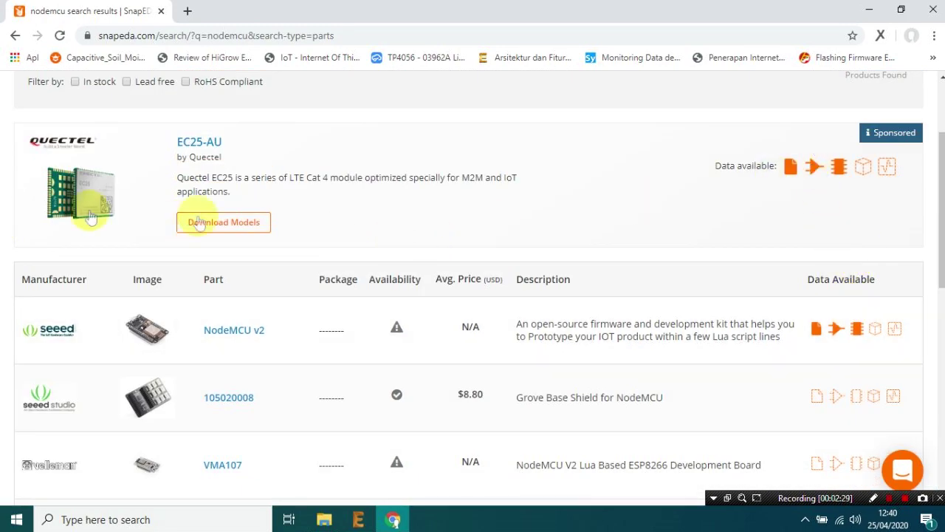
left_click(838, 332)
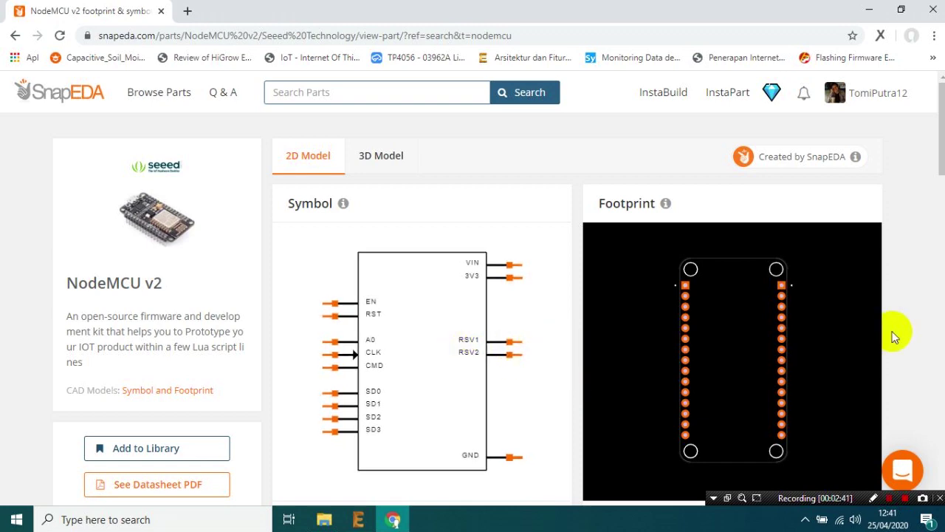
Step: Download the NodeMCU v2 footprint in Eagle format and dismiss the download confirmation
scroll(919, 302, "down", 3)
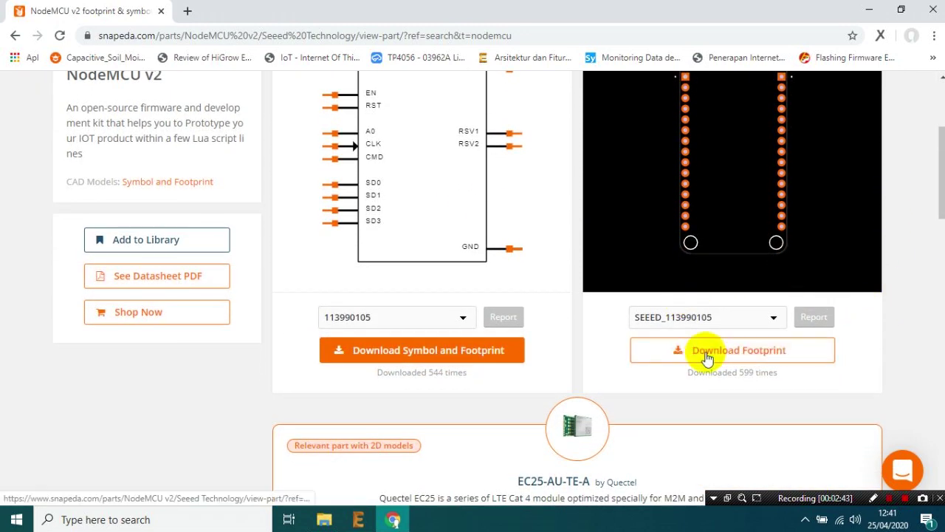
left_click(694, 353)
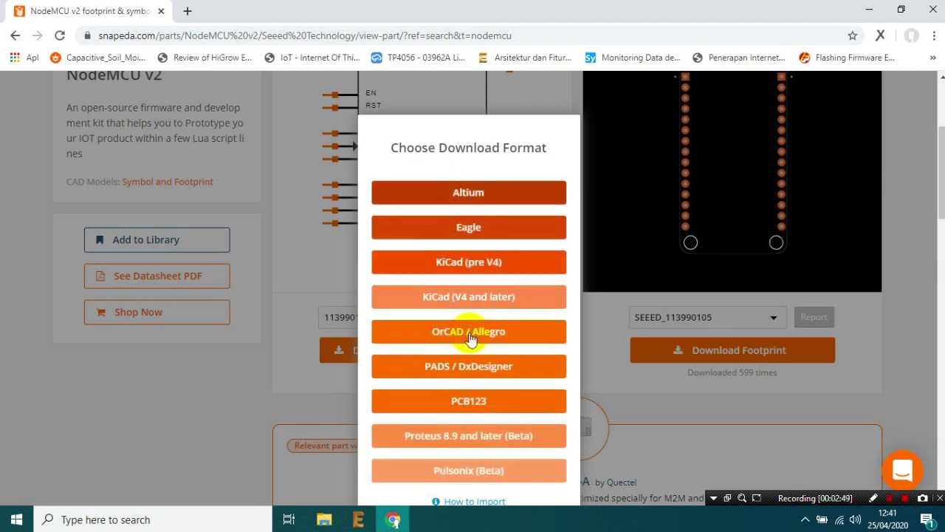
left_click(463, 226)
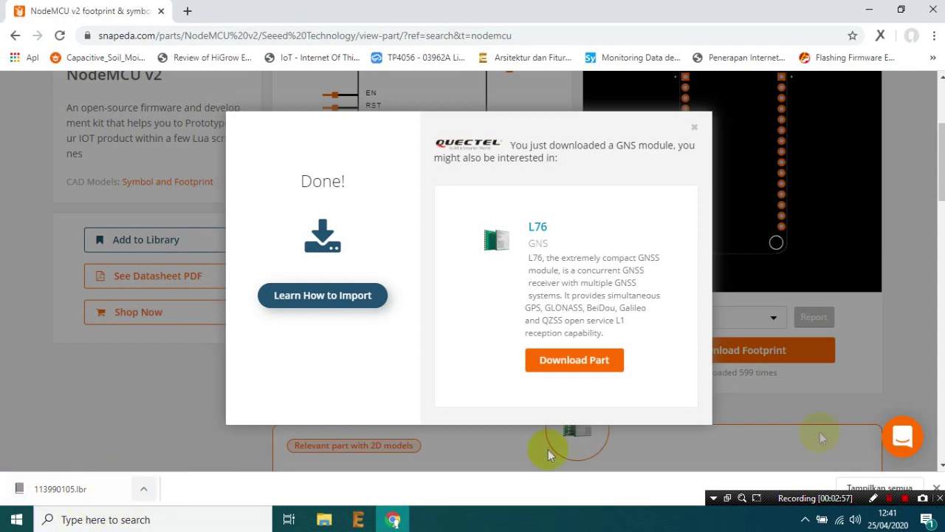
left_click(695, 127)
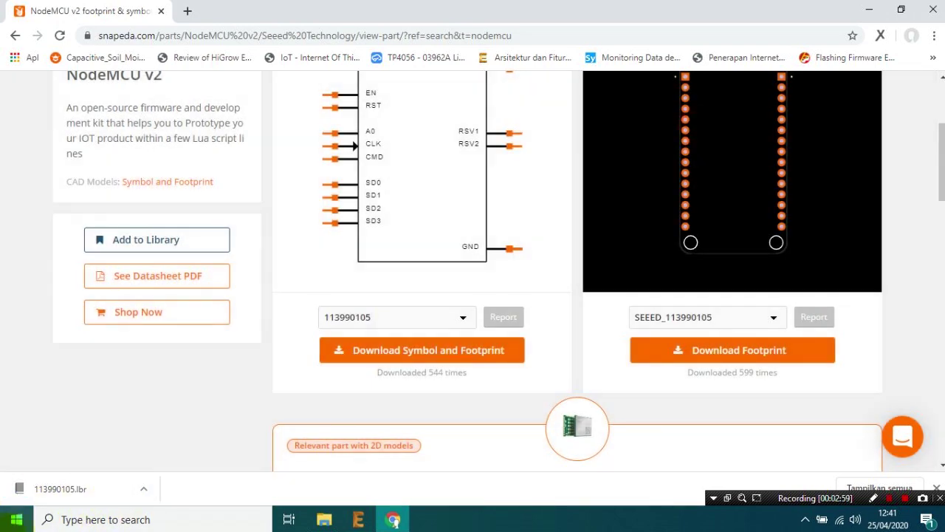
Step: Locate the downloaded EAGLE library 113990105 in the Downloads folder and copy it
left_click(289, 520)
left_click(323, 519)
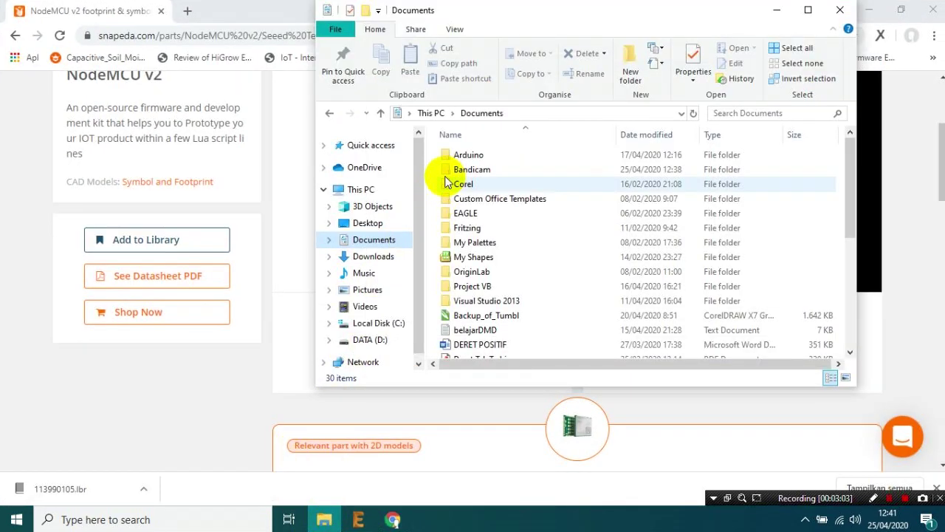
left_click(381, 256)
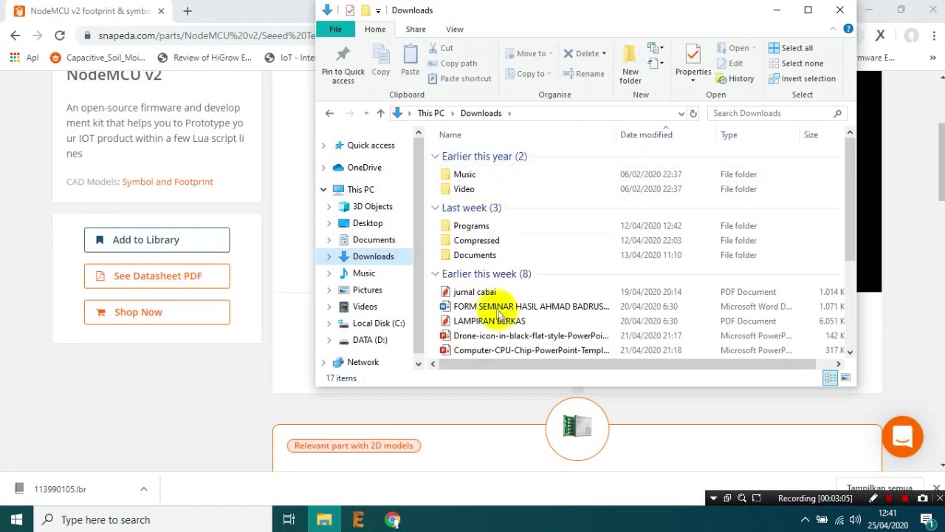
scroll(494, 311, "down", 4)
left_click(475, 348)
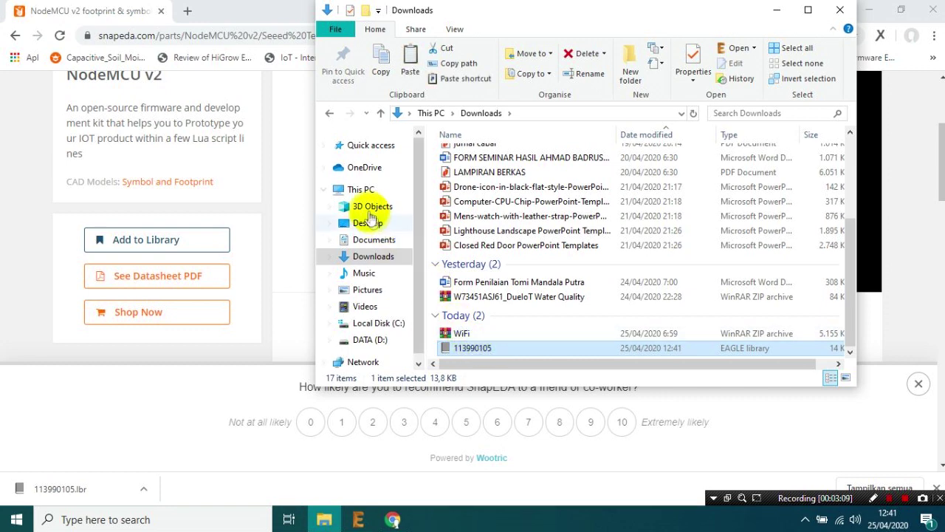
Step: Paste the copied library into the libraries folder of Documents > EAGLE and close the file window
left_click(376, 245)
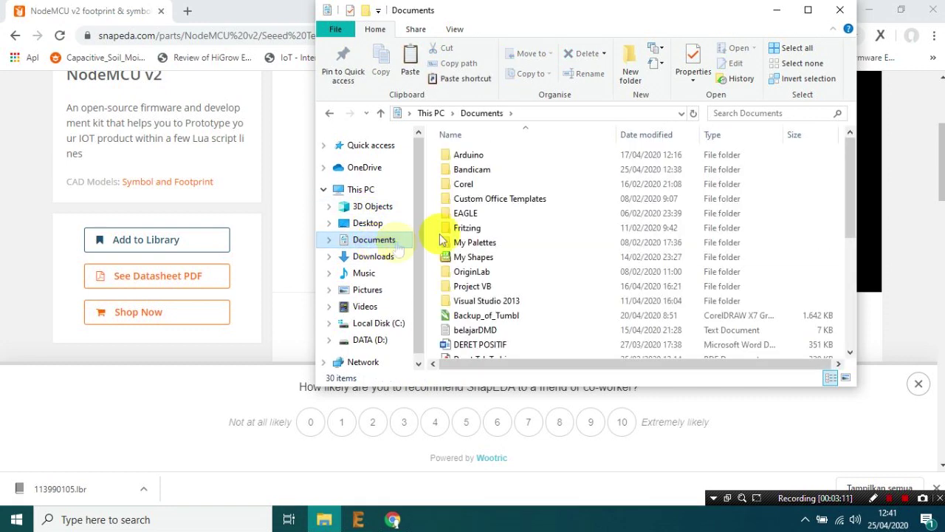
double_click(477, 213)
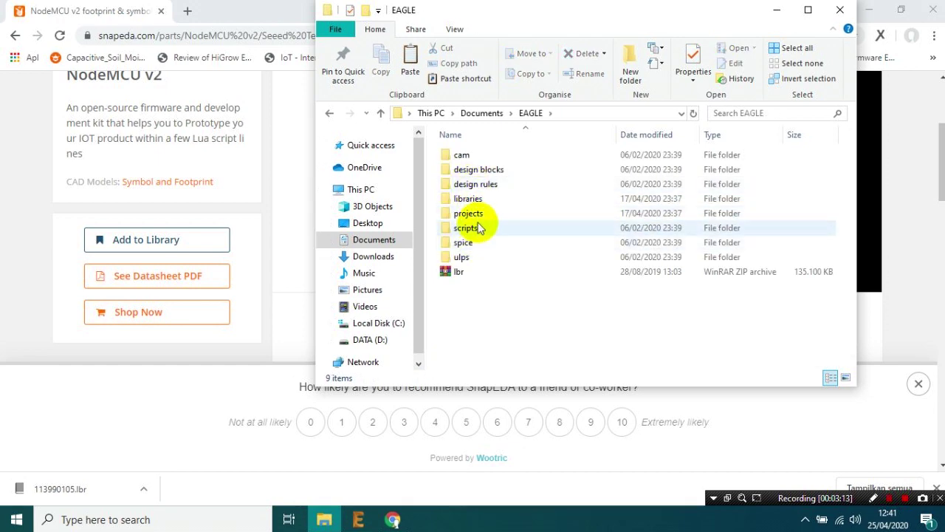
double_click(471, 200)
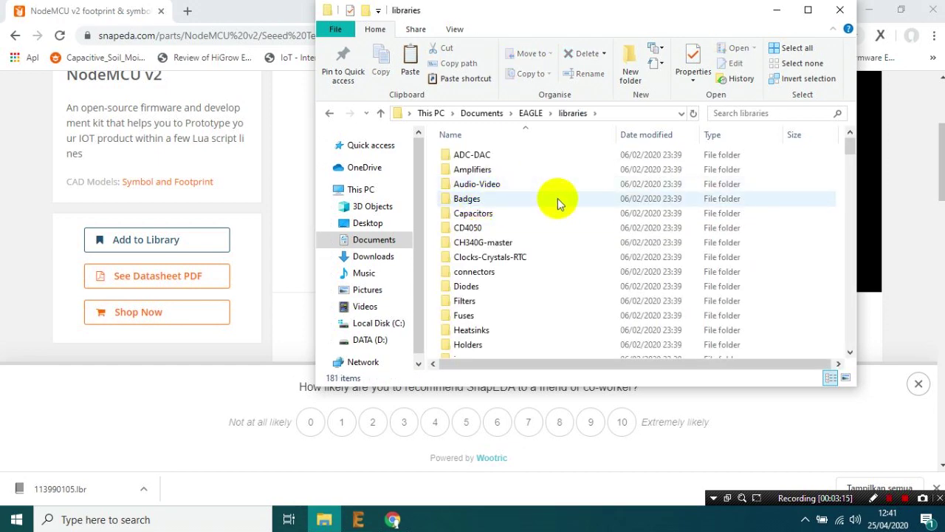
key("ctrl+v")
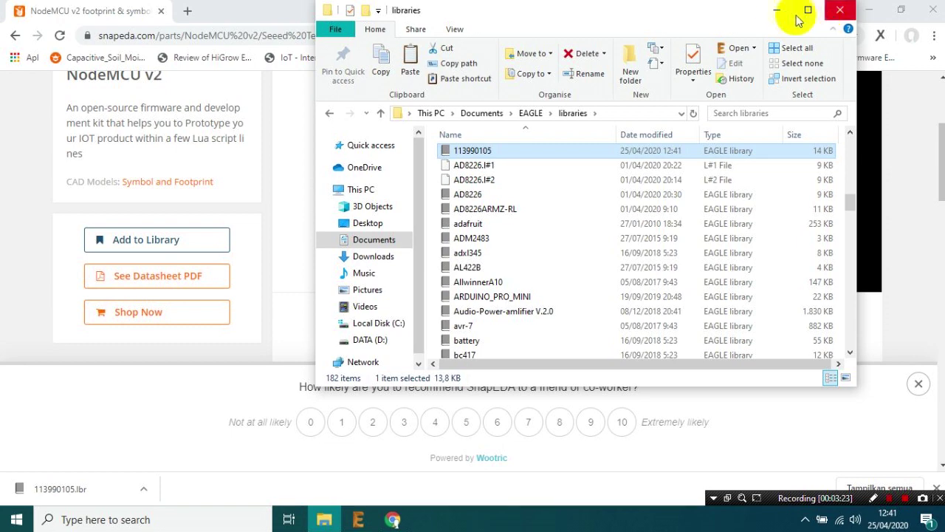
left_click(839, 12)
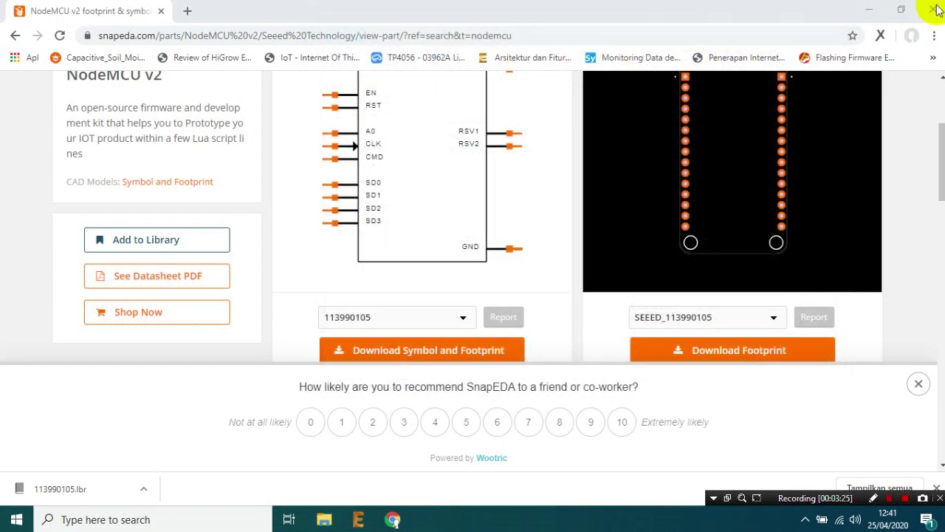
Step: Switch to the EAGLE Control Panel and create a new project named BelajarIoT
left_click(871, 9)
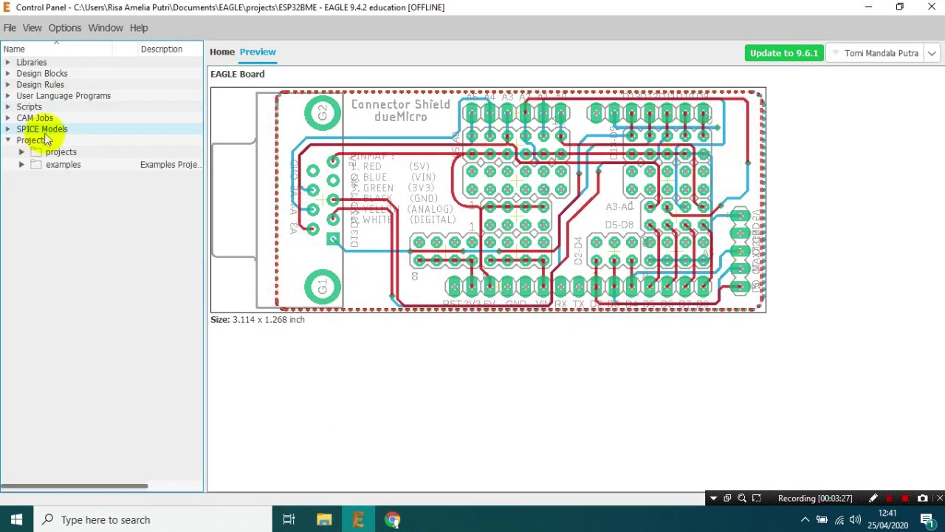
left_click(9, 141)
left_click(9, 28)
left_click(10, 31)
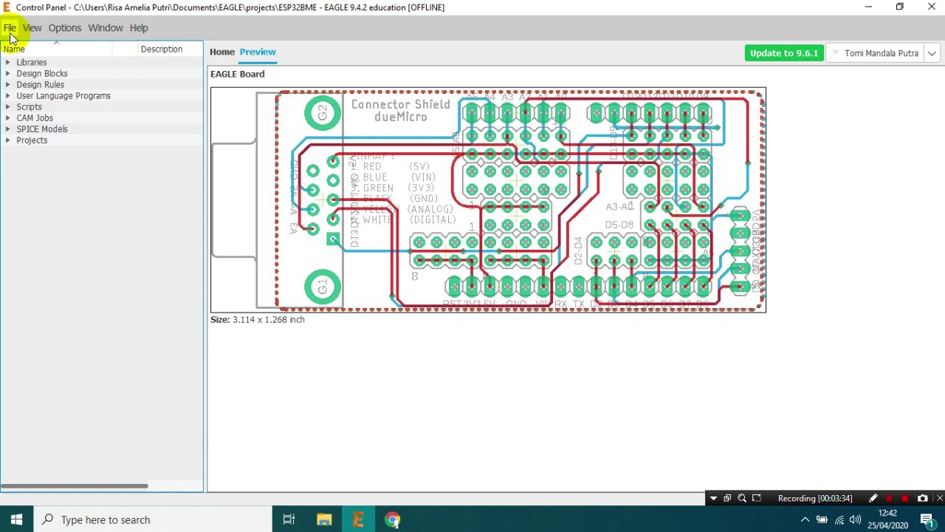
left_click(10, 30)
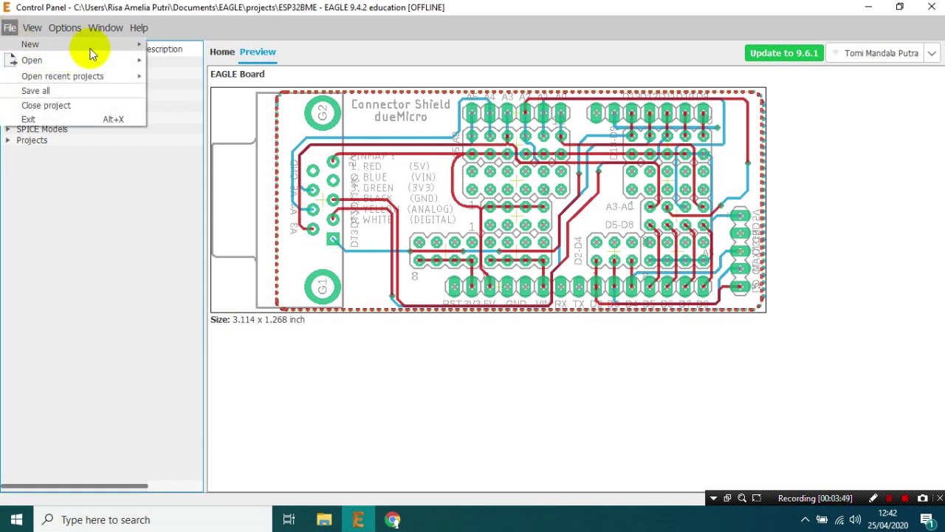
mouse_move(93, 45)
left_click(177, 46)
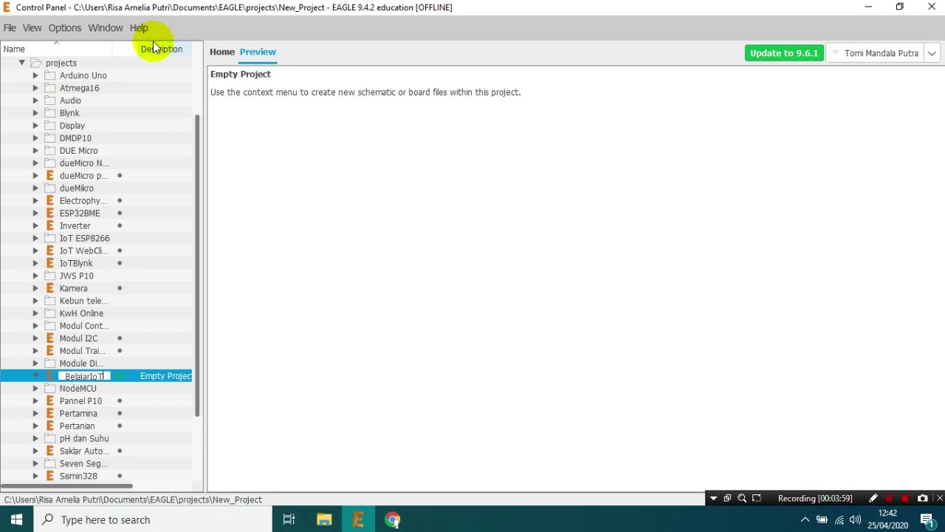
key("Return")
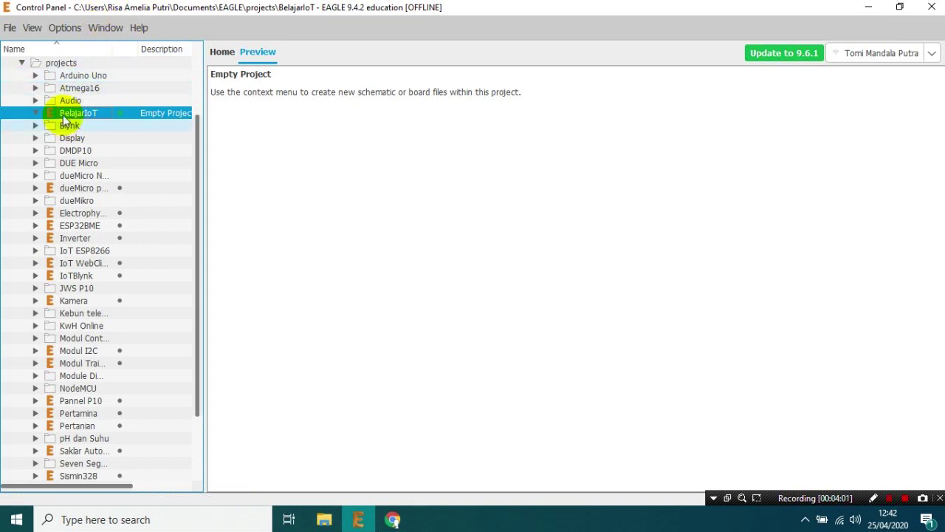
Step: Create a new schematic in the BelajarIoT project and narrow the selection filter area to enlarge the drawing sheet
left_click(11, 28)
mouse_move(32, 27)
mouse_move(118, 42)
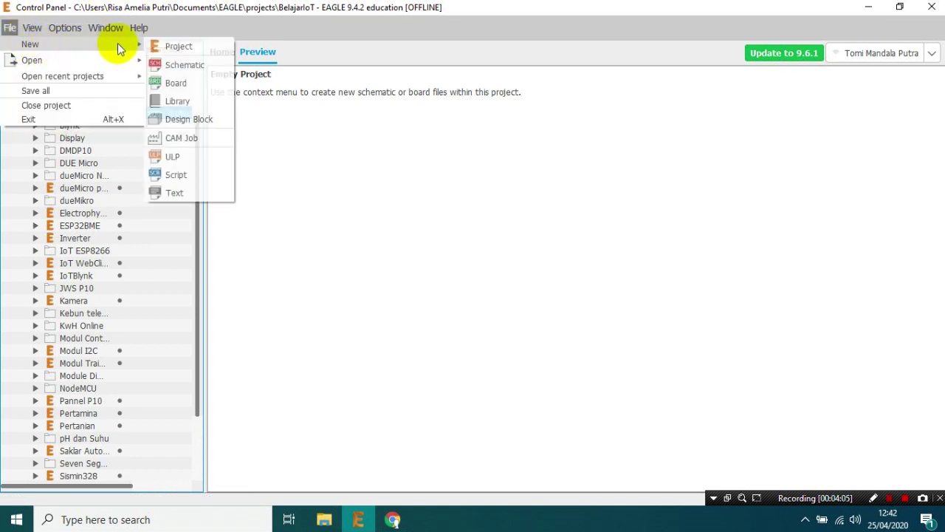
left_click(177, 63)
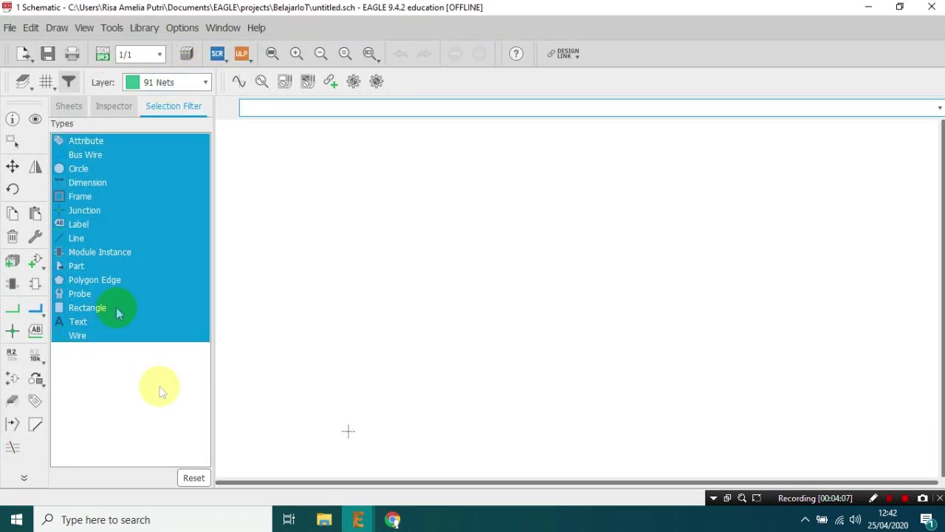
left_click_drag(212, 262, 139, 259)
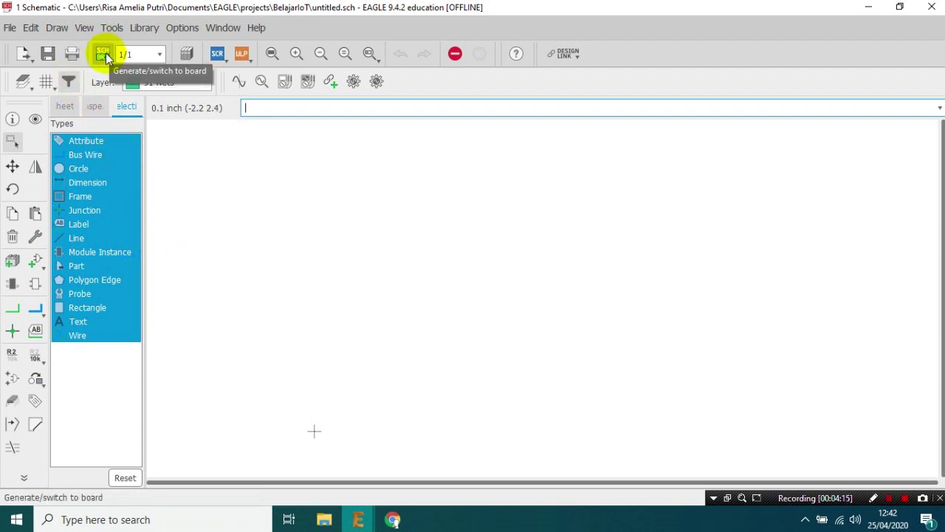
Step: Open the library manager's list of available libraries and check the downloaded library's file name in Chrome
left_click(145, 32)
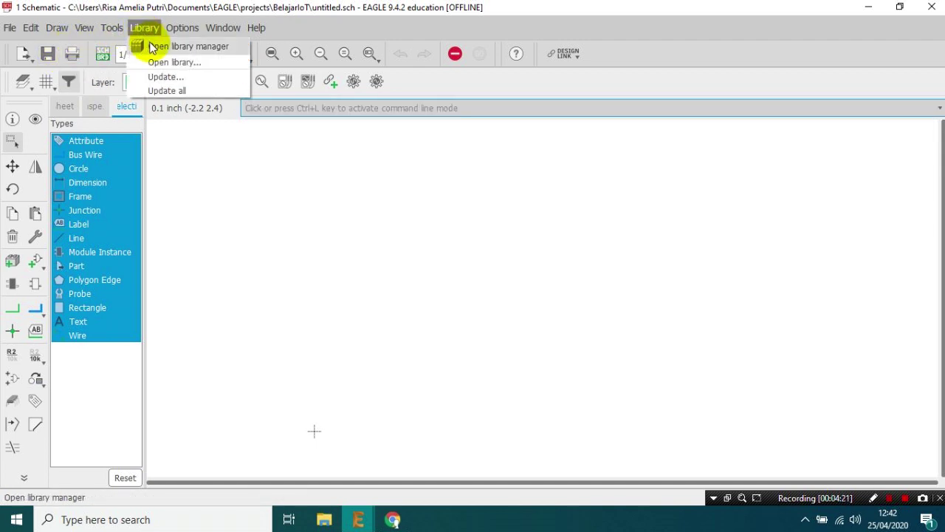
left_click(146, 45)
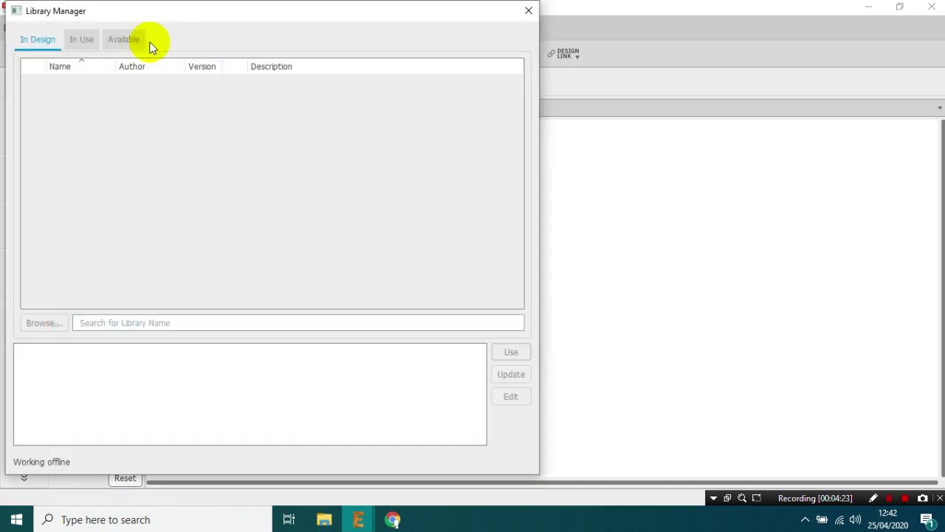
left_click(120, 46)
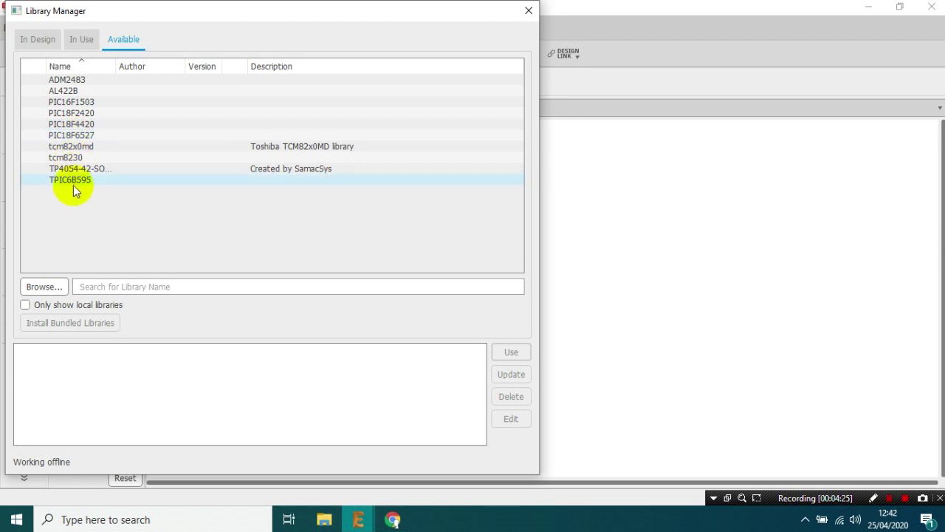
left_click(393, 521)
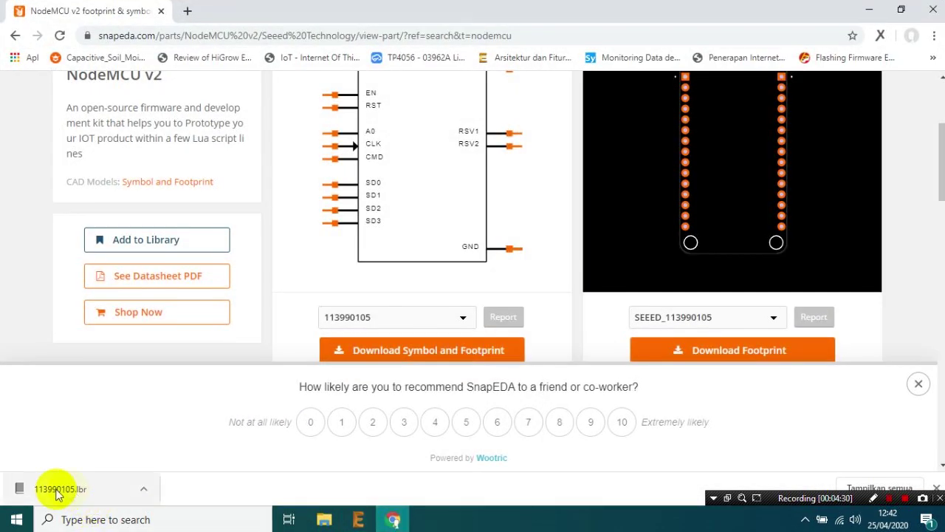
left_click(393, 519)
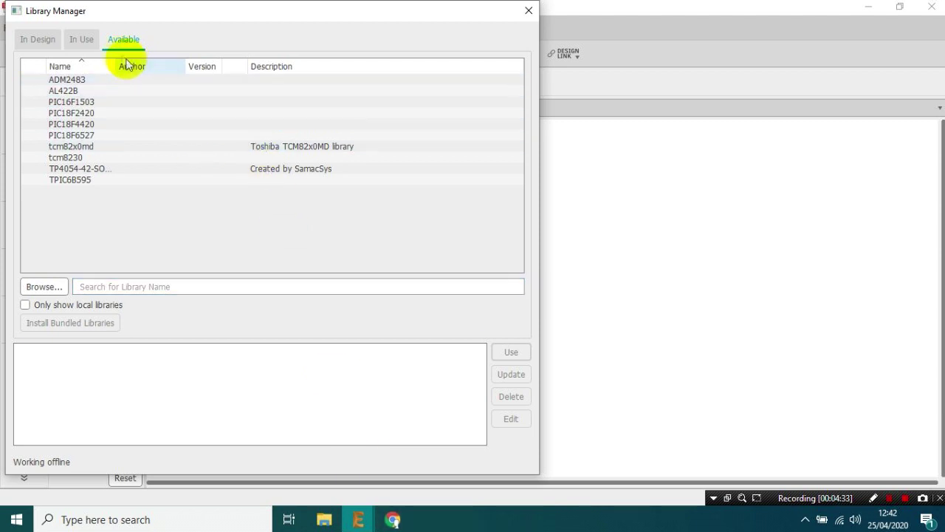
Step: Put the library file 113990105 from the EAGLE libraries folder into use and close the library manager
left_click(53, 287)
scroll(183, 183, "down", 8)
left_click(181, 177)
scroll(182, 182, "down", 3)
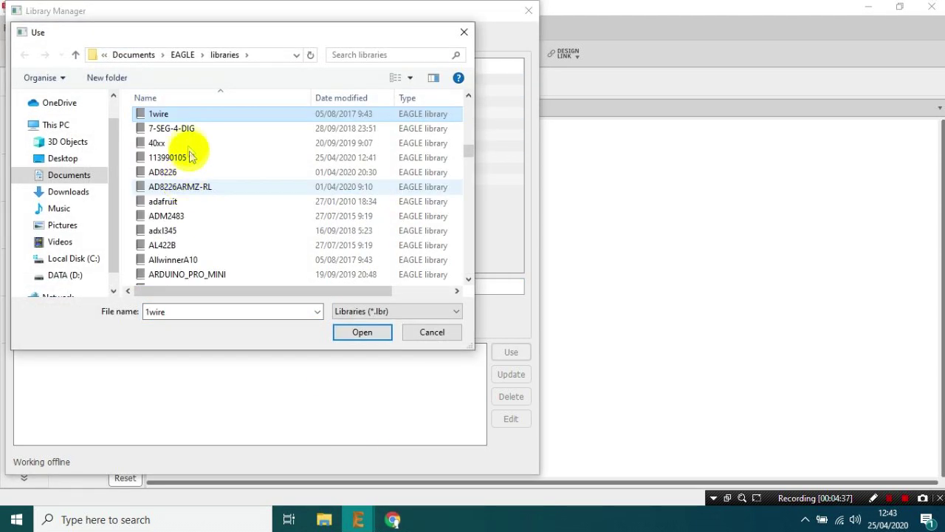
left_click(189, 158)
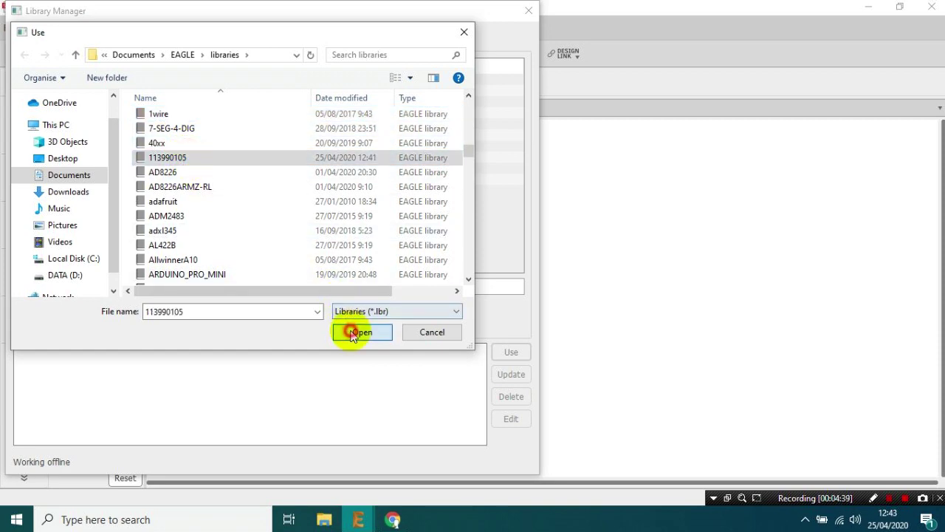
left_click(353, 332)
left_click(82, 79)
left_click(510, 354)
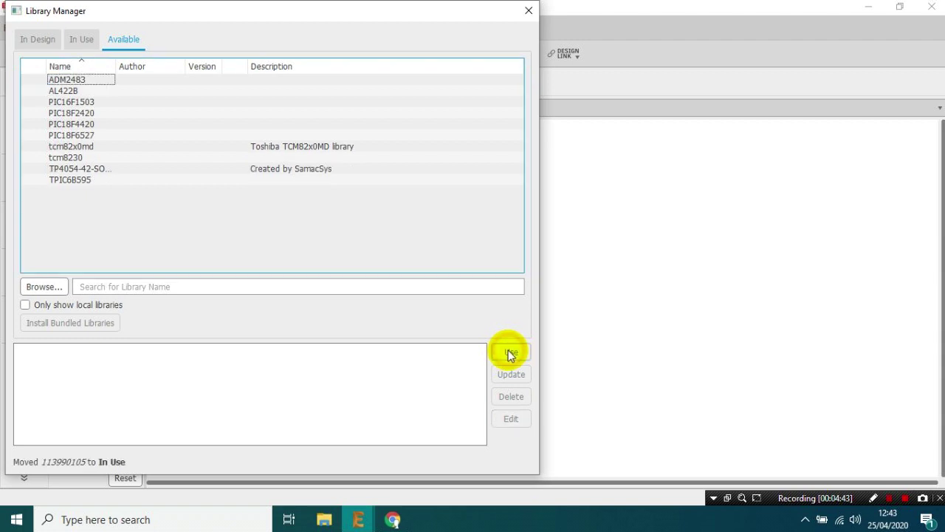
left_click(40, 38)
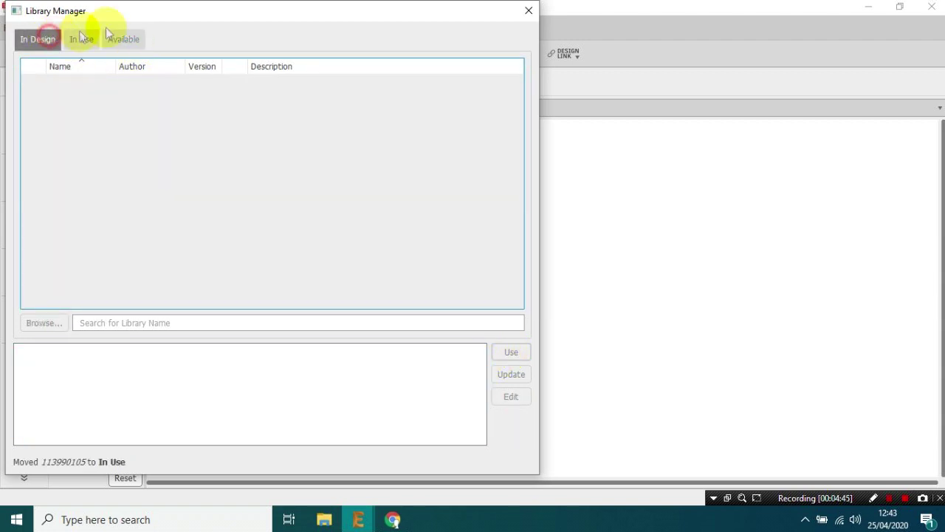
left_click(526, 17)
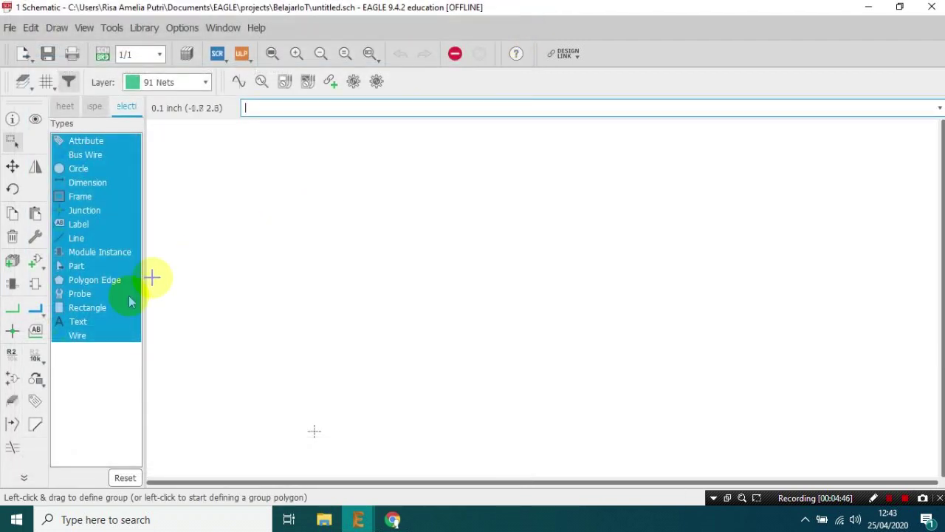
Step: Place the NodeMCU v2 device from library 113990105 at the schematic's origin, and delete it from the sheet
left_click(29, 264)
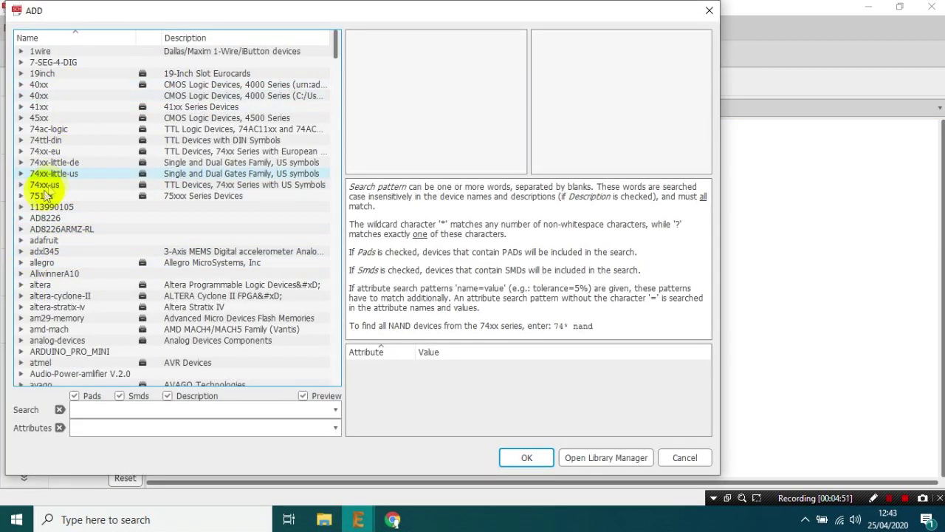
left_click(21, 207)
left_click(53, 218)
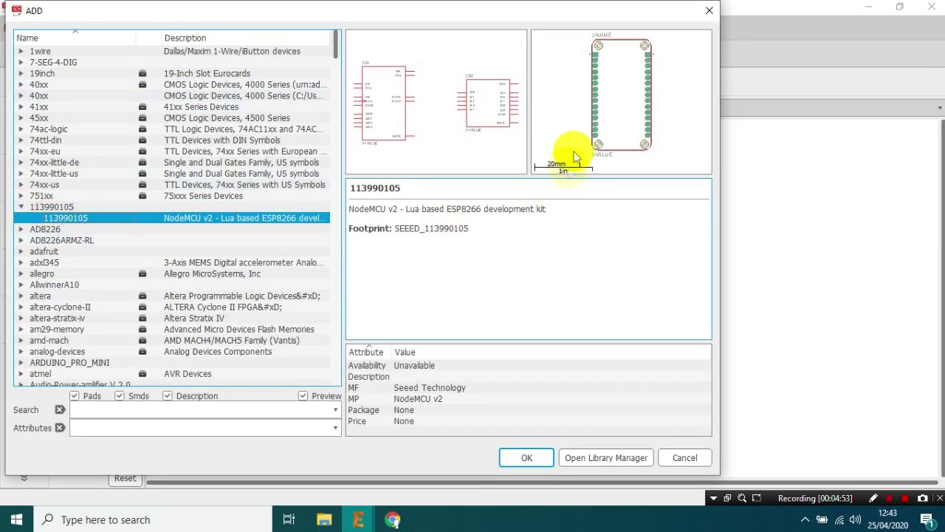
left_click(507, 452)
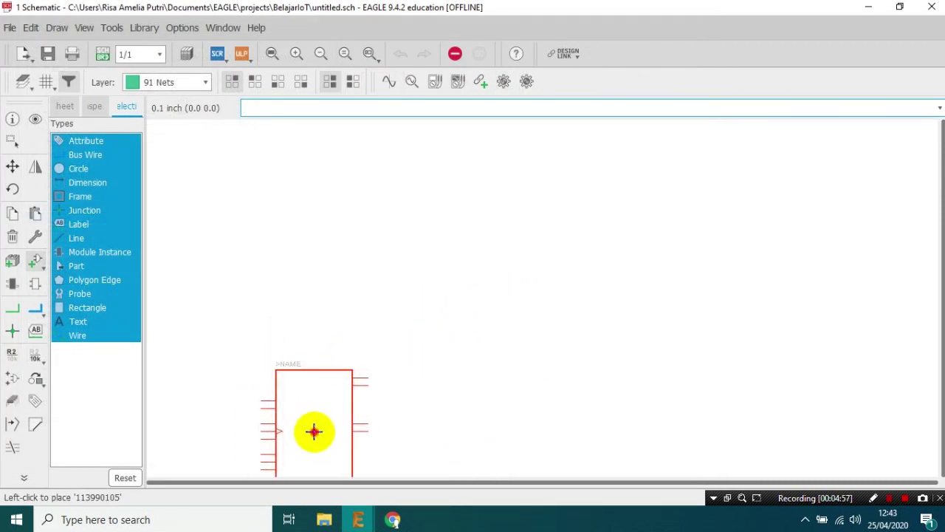
left_click(314, 432)
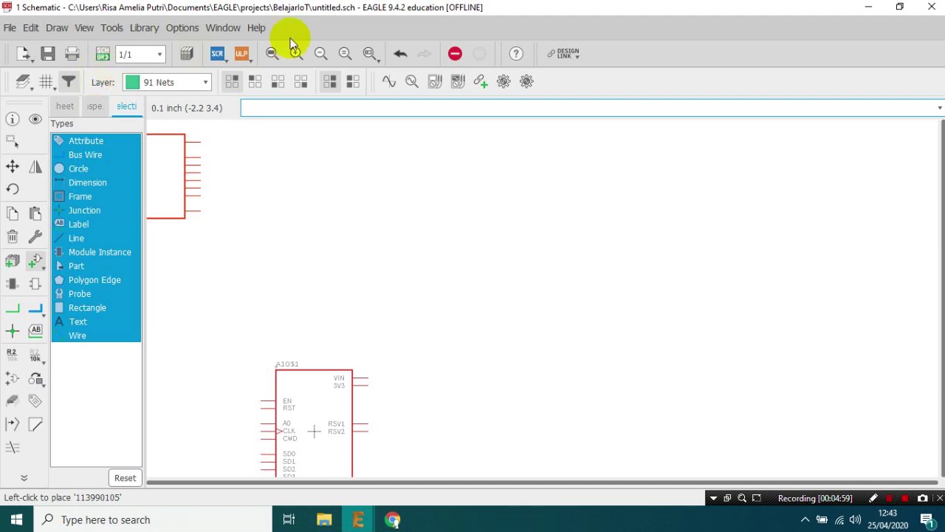
left_click(12, 236)
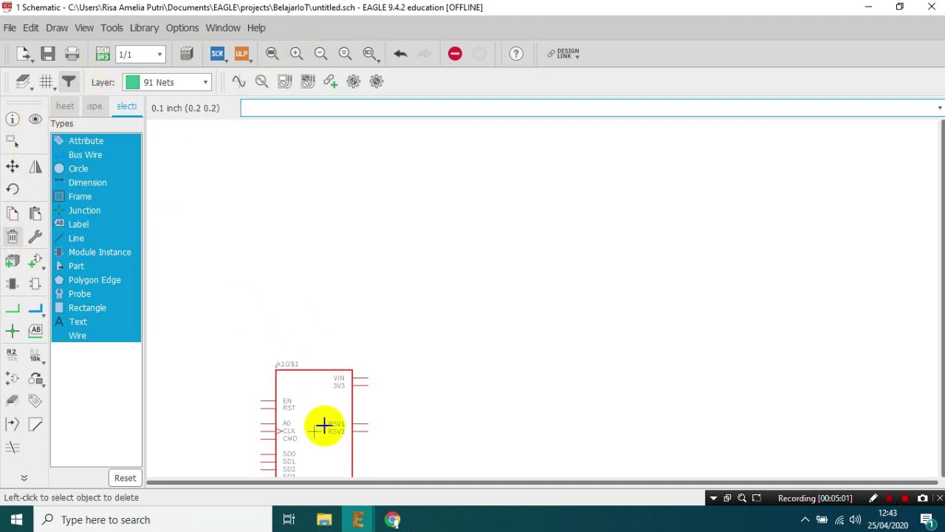
left_click(319, 427)
Step: Search Google Images for "schematic esp12e" in a new Chrome tab and open the ResearchGate schematic of the ESP-12E module
left_click(395, 520)
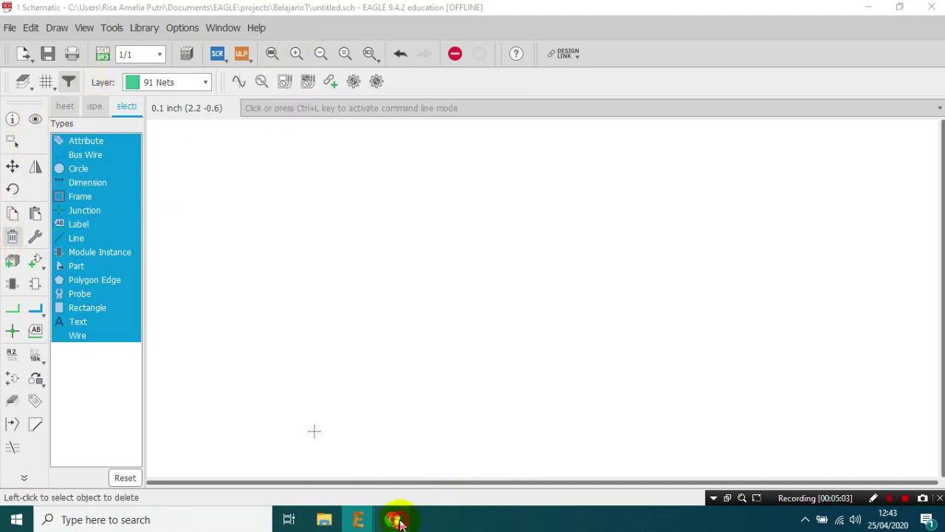
scroll(500, 419, "up", 3)
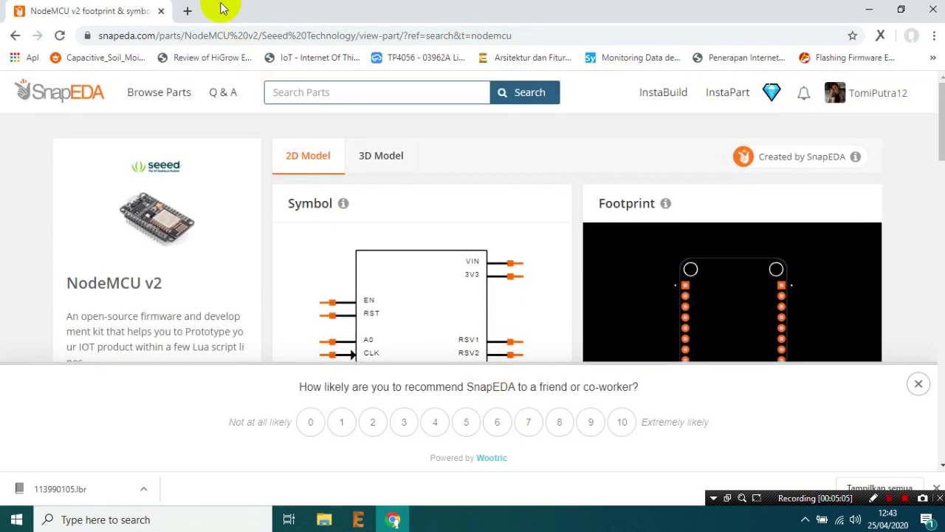
left_click(187, 12)
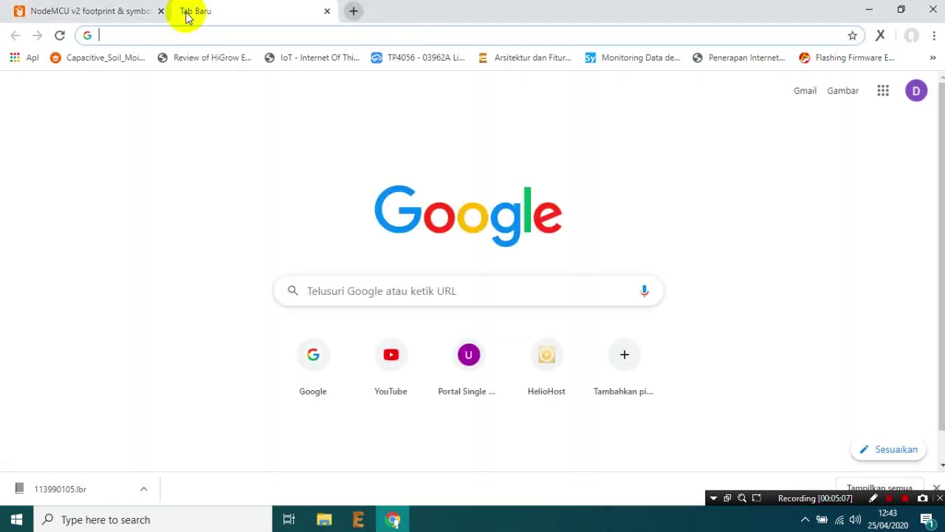
left_click(330, 299)
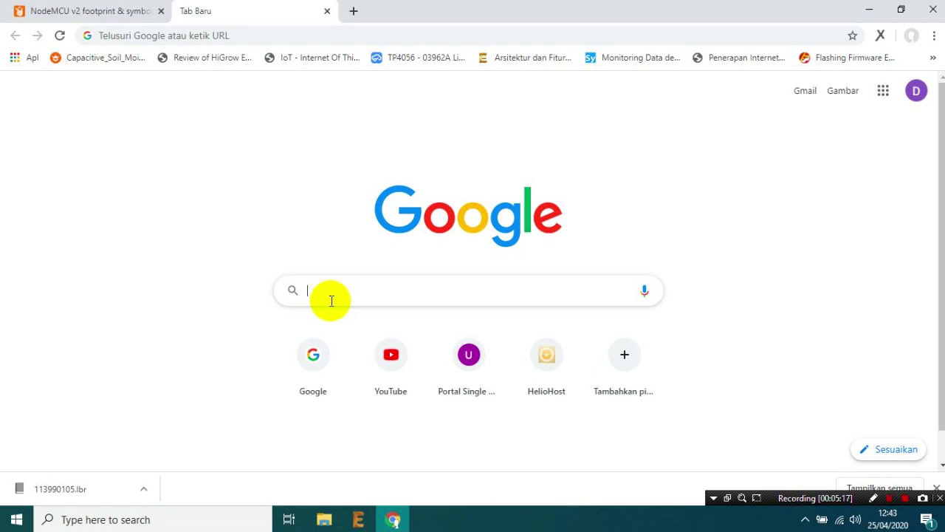
left_click(332, 301)
type("sche")
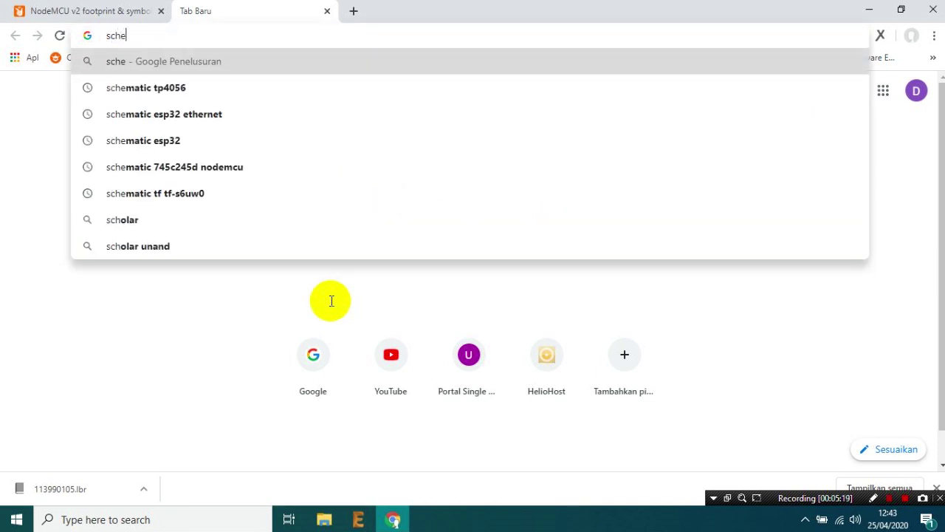
type("matic")
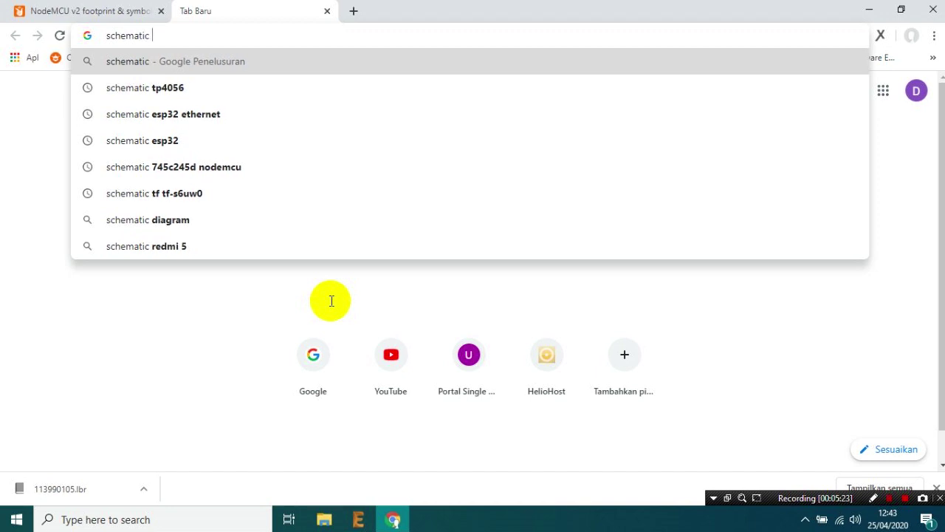
type(" esp")
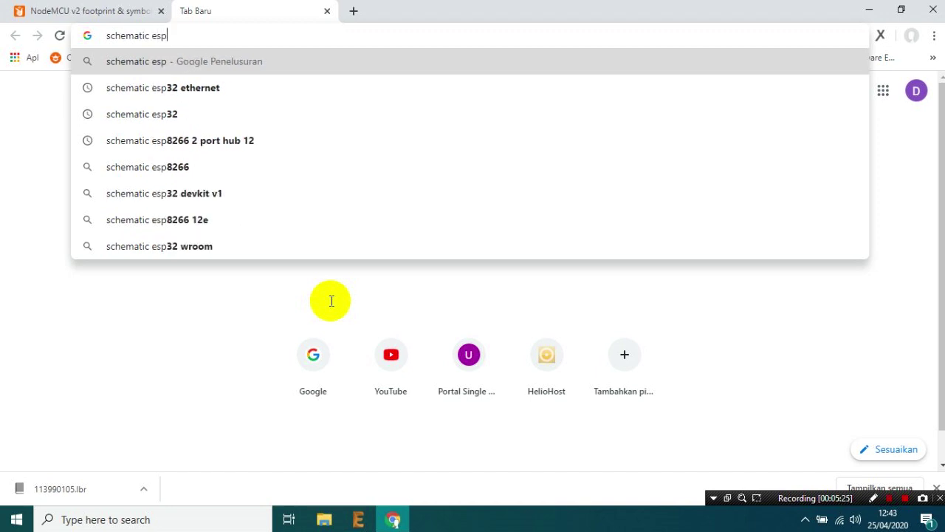
type("12")
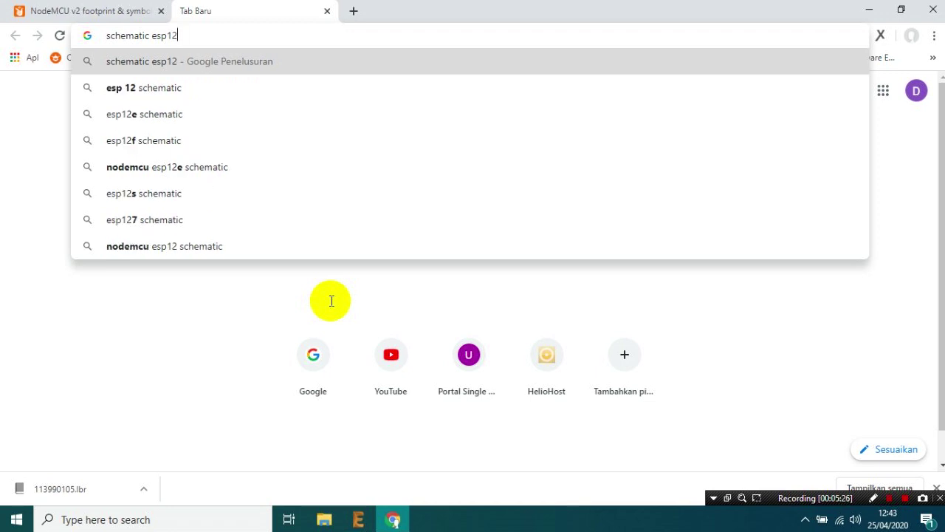
type("e")
key("Return")
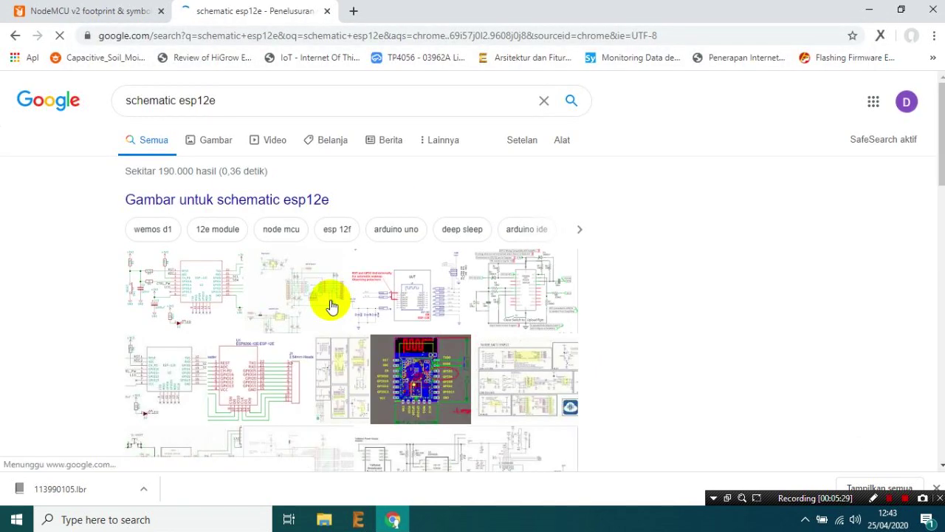
left_click(218, 140)
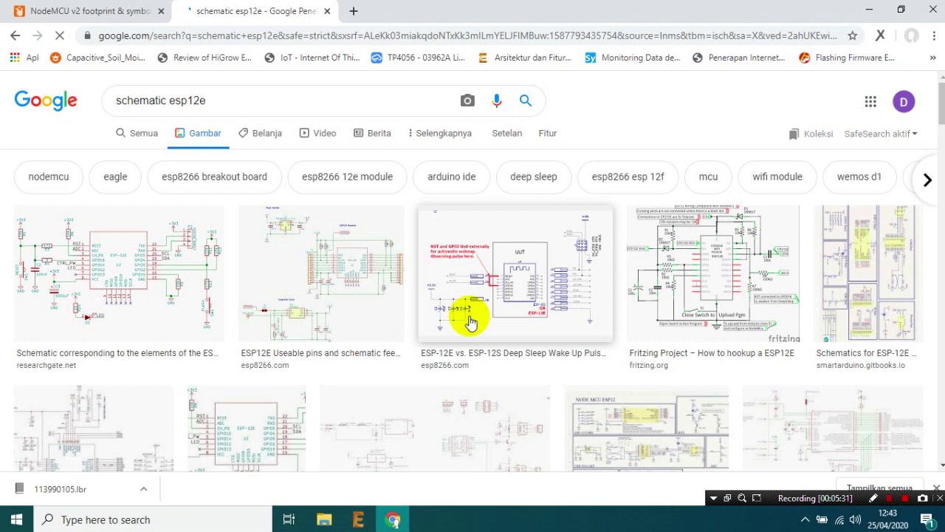
left_click(169, 285)
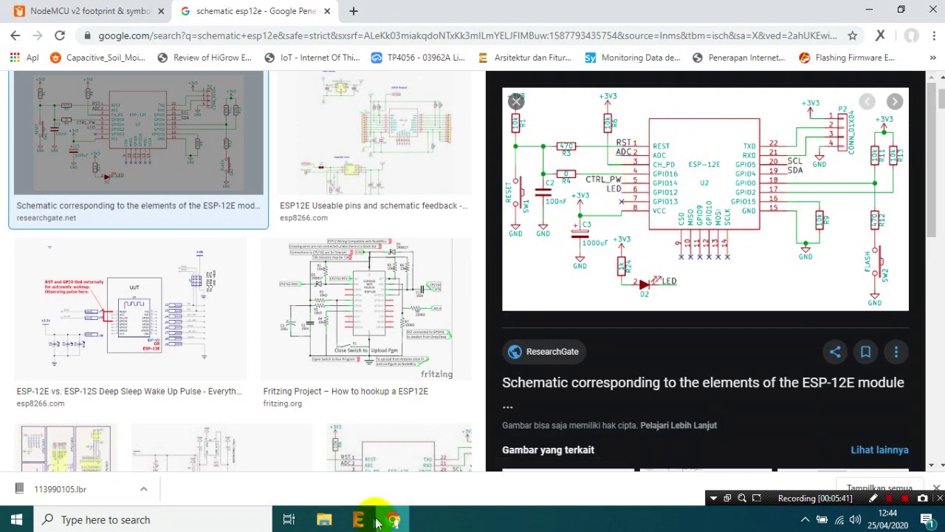
Step: Switch to the EAGLE Control Panel and preview the existing NodeMCU.sch schematic in the NodeMCU project folder
mouse_move(358, 517)
left_click(330, 457)
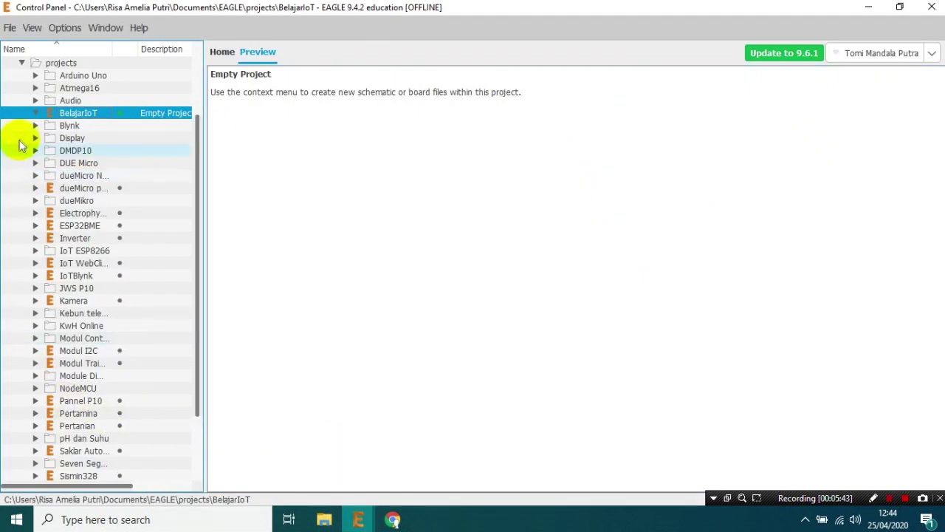
left_click(35, 379)
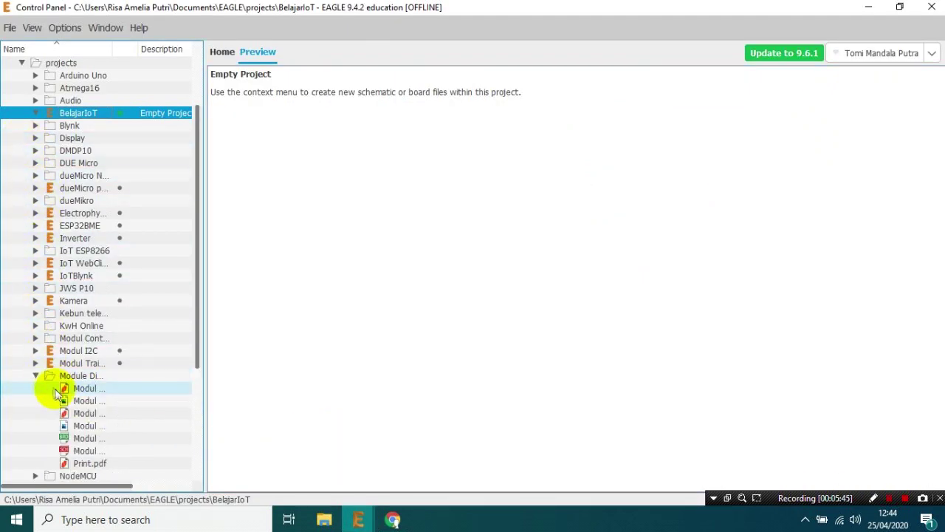
left_click(35, 375)
left_click(35, 388)
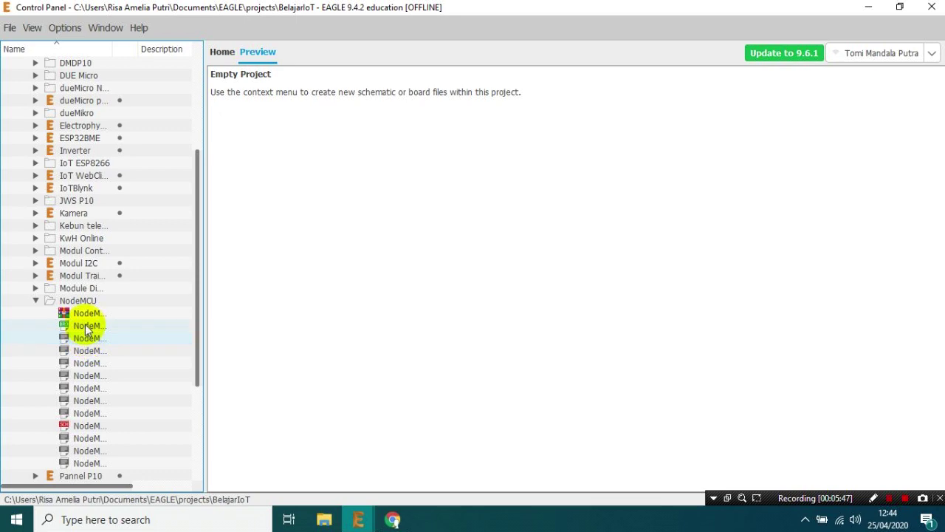
left_click(85, 325)
left_click(90, 425)
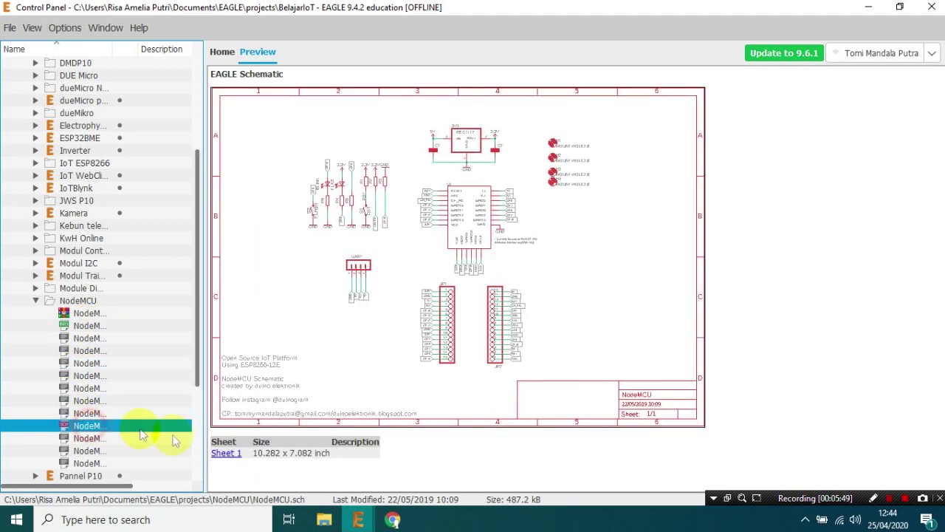
scroll(165, 186, "up", 5)
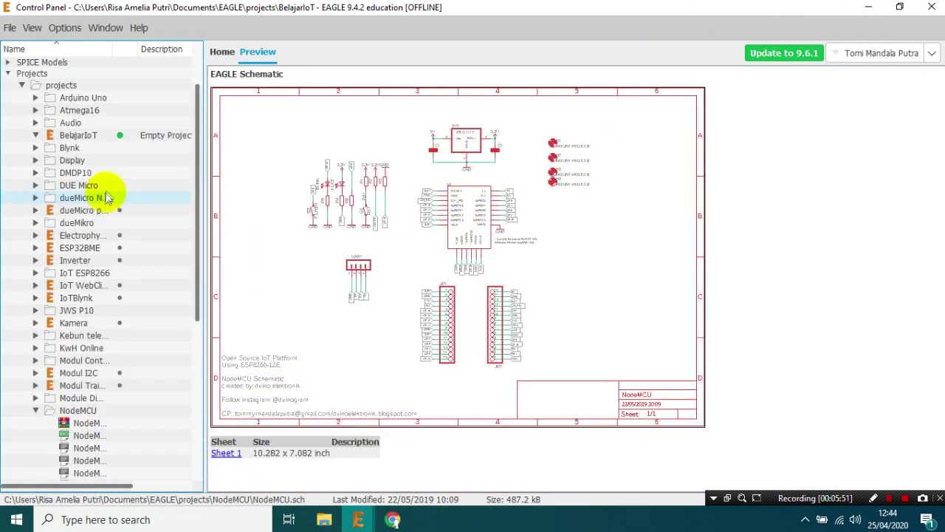
Step: Return to the empty BelajarIoT schematic and review the ESP-12E reference schematic in Chrome
mouse_move(362, 519)
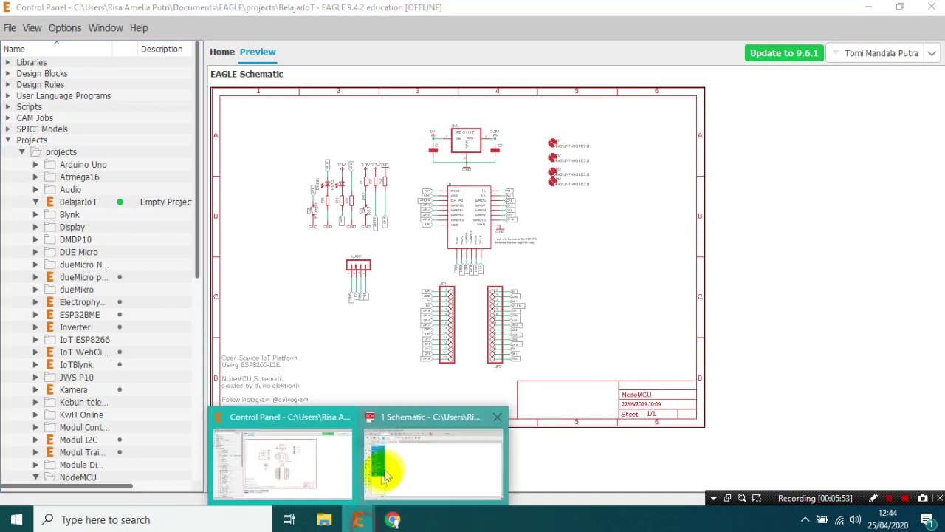
left_click(394, 452)
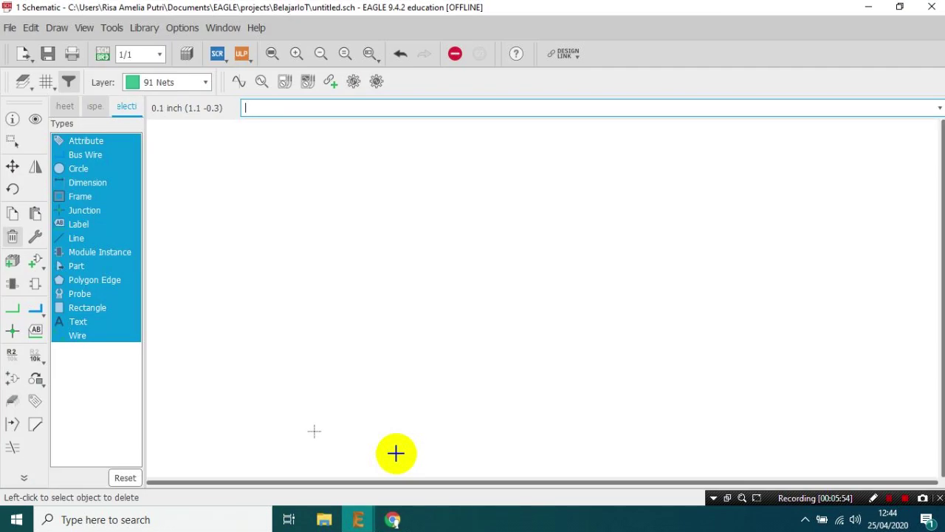
left_click(394, 520)
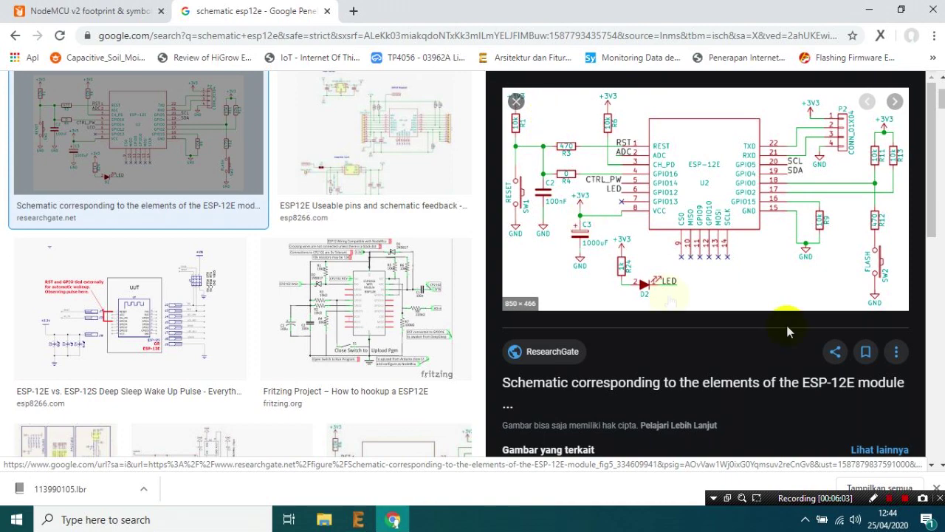
left_click(869, 9)
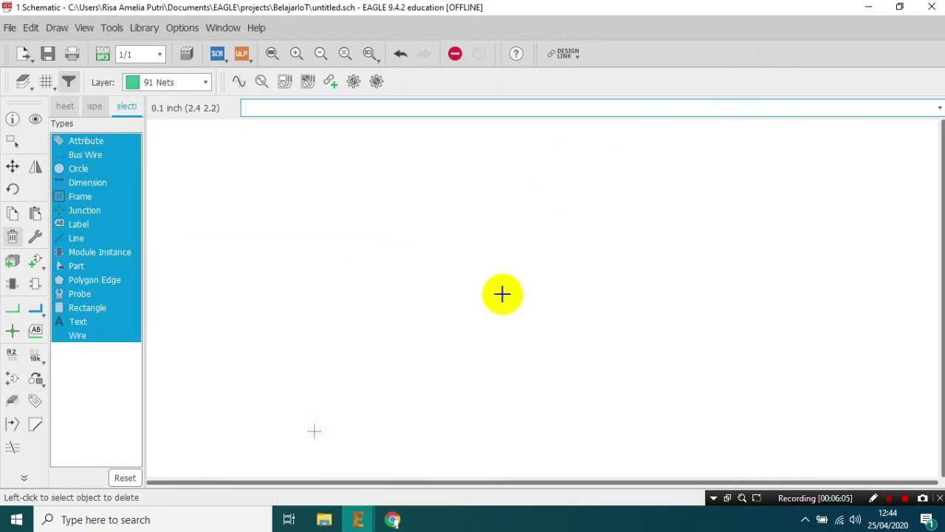
Step: Start adding a part to the schematic and expand the esp8266modules library
left_click(29, 266)
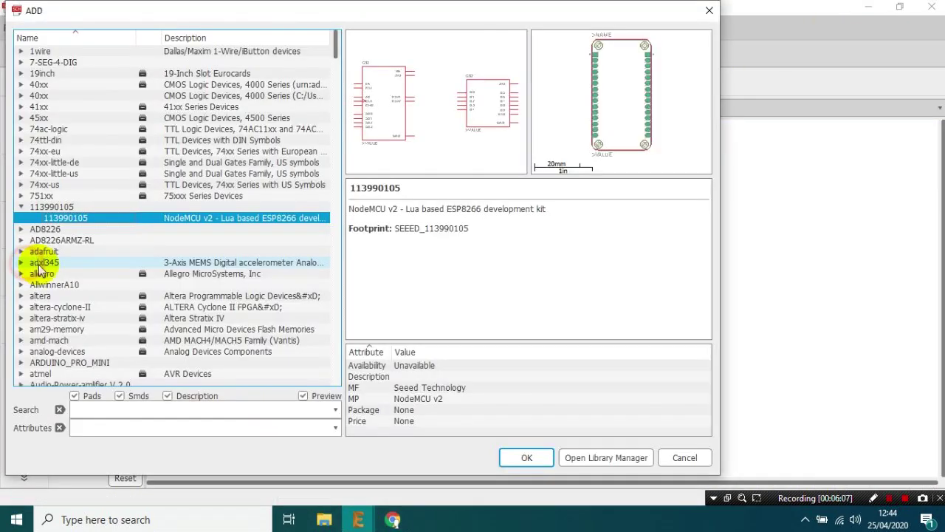
scroll(97, 260, "down", 2)
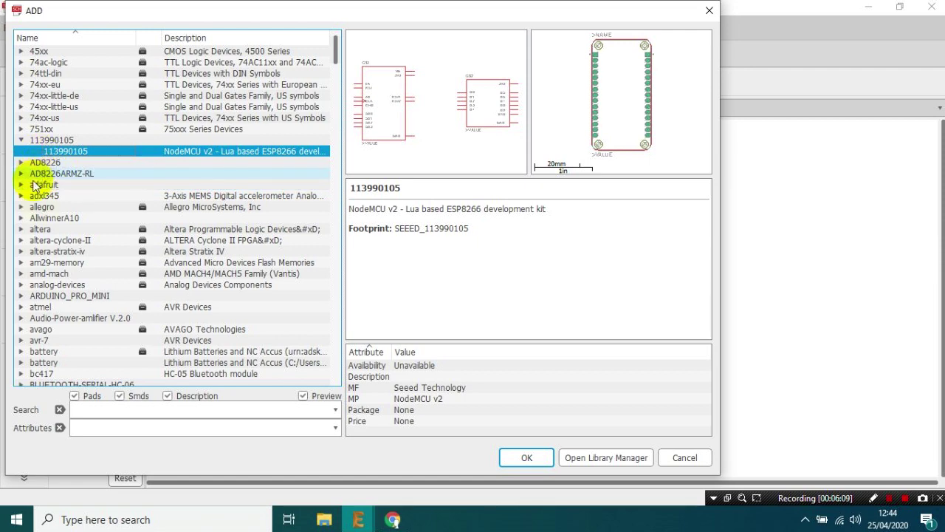
scroll(45, 310, "down", 4)
scroll(34, 321, "down", 15)
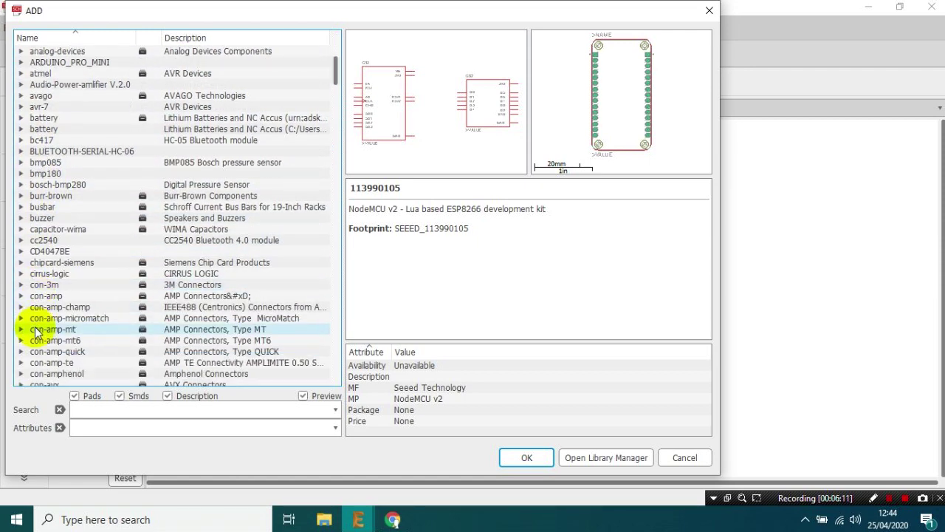
scroll(34, 333, "down", 17)
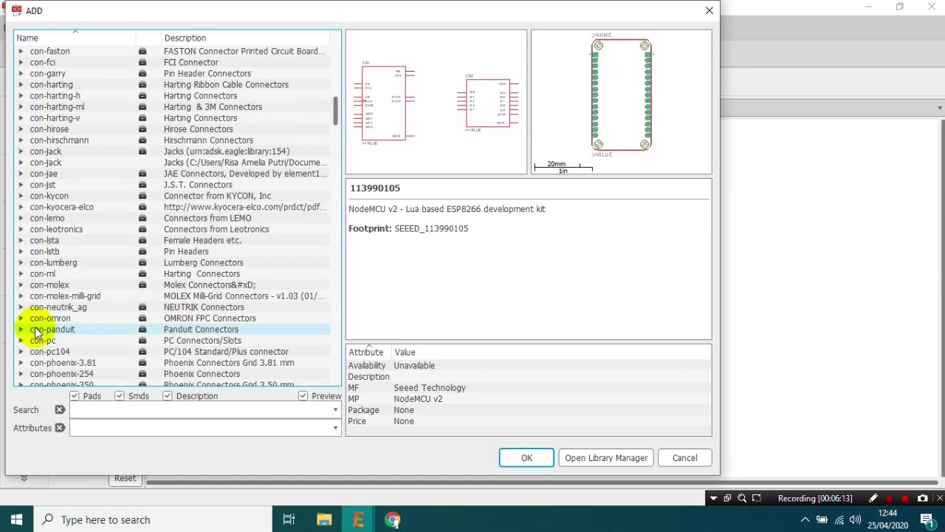
scroll(35, 332, "down", 8)
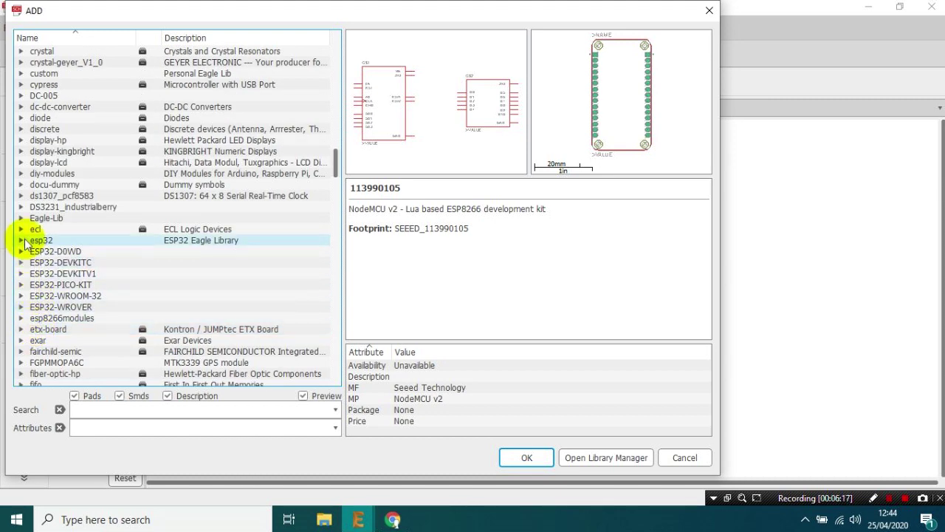
left_click(21, 318)
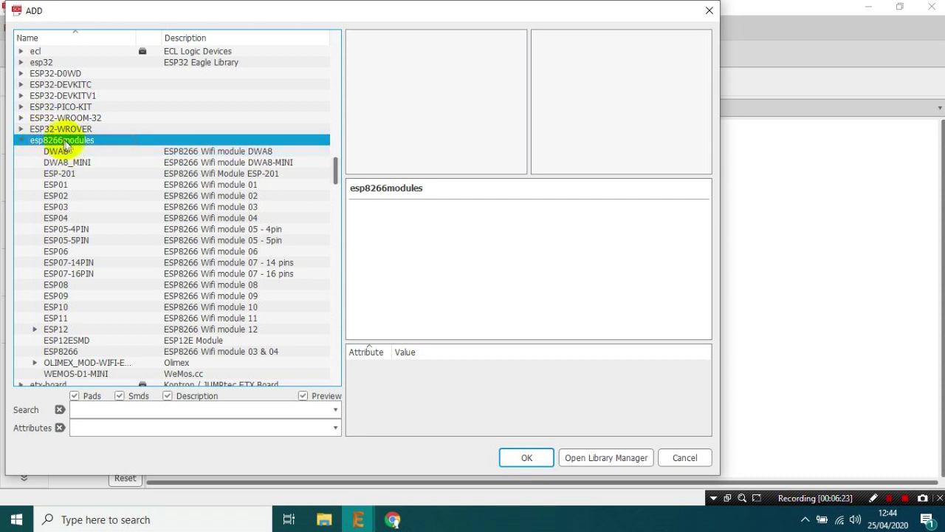
Step: Preview the symbols and footprints of the ESP12 and ESP12SMD variants in the esp8266modules library
left_click(46, 330)
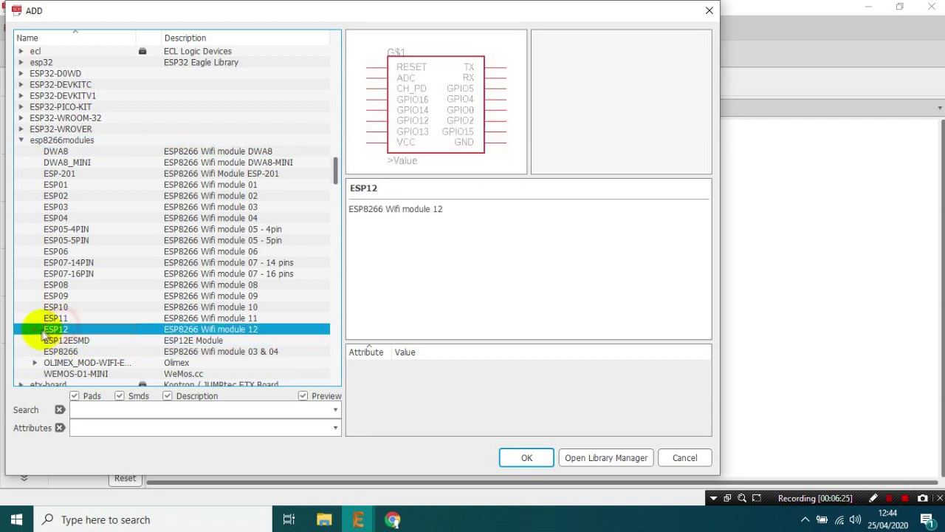
left_click(35, 329)
left_click(67, 341)
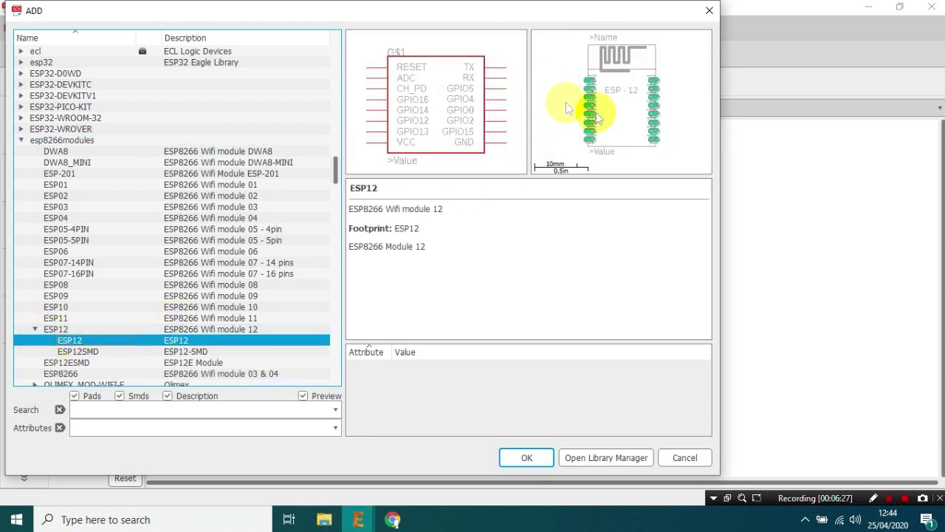
left_click(89, 352)
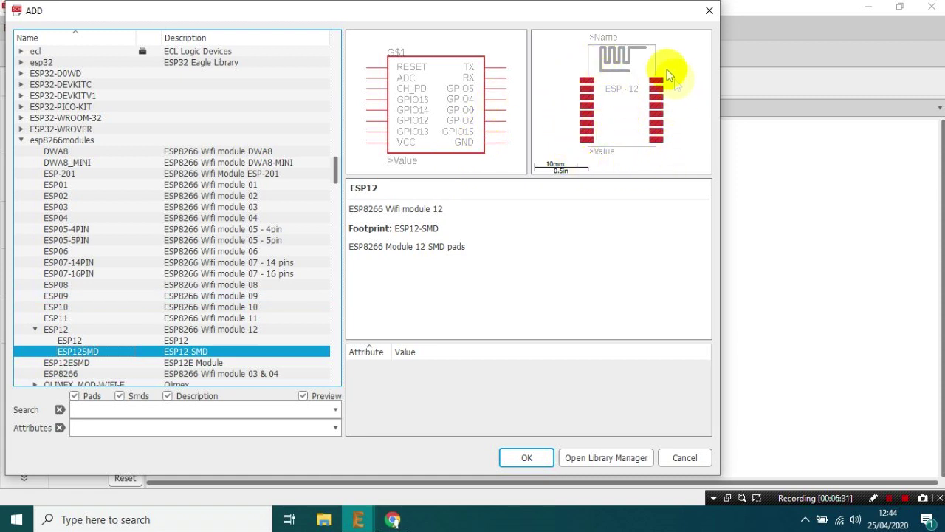
Step: Place the ESP12ESMD module from the esp8266modules library at the schematic's origin and end the Add command
left_click(59, 364)
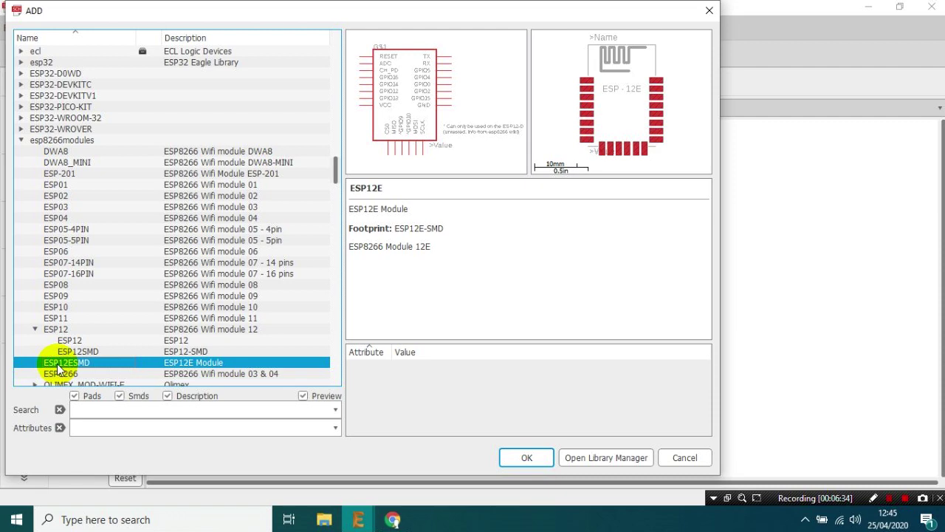
double_click(59, 365)
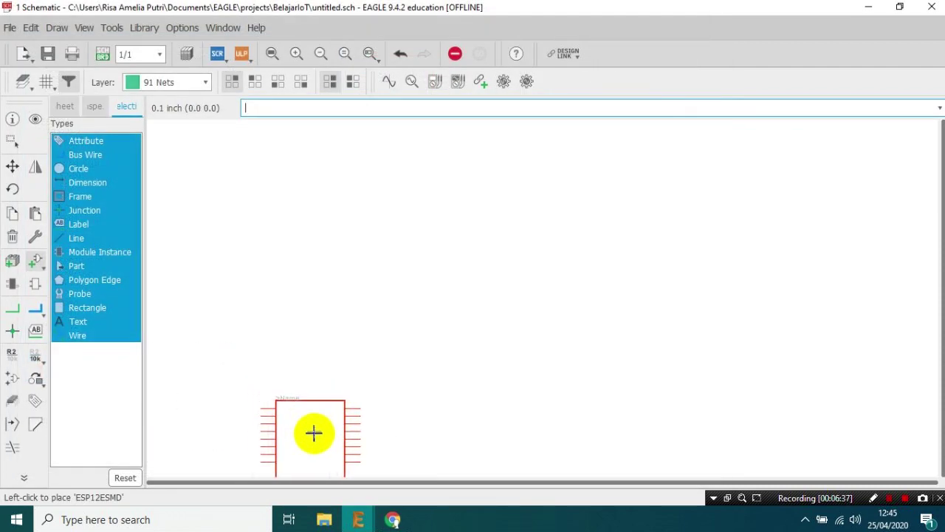
left_click(315, 430)
left_click(271, 53)
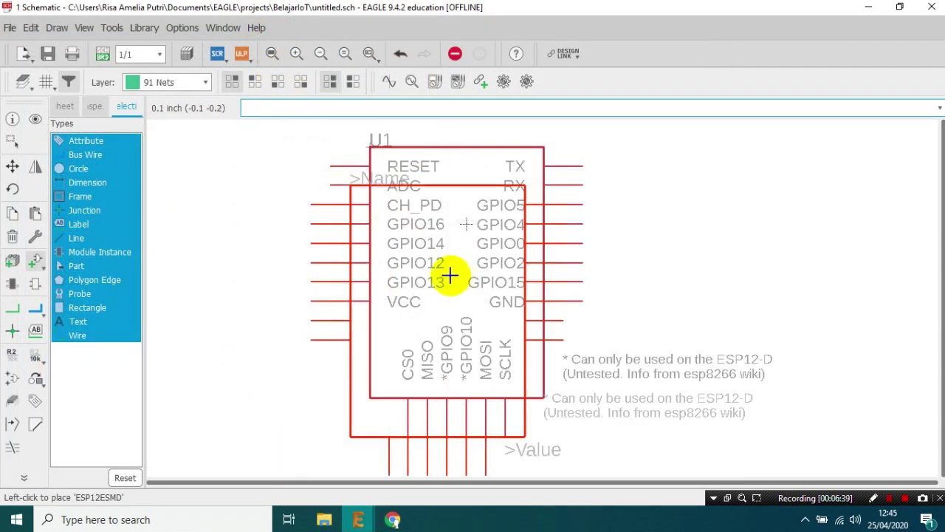
key("Escape")
key("Escape")
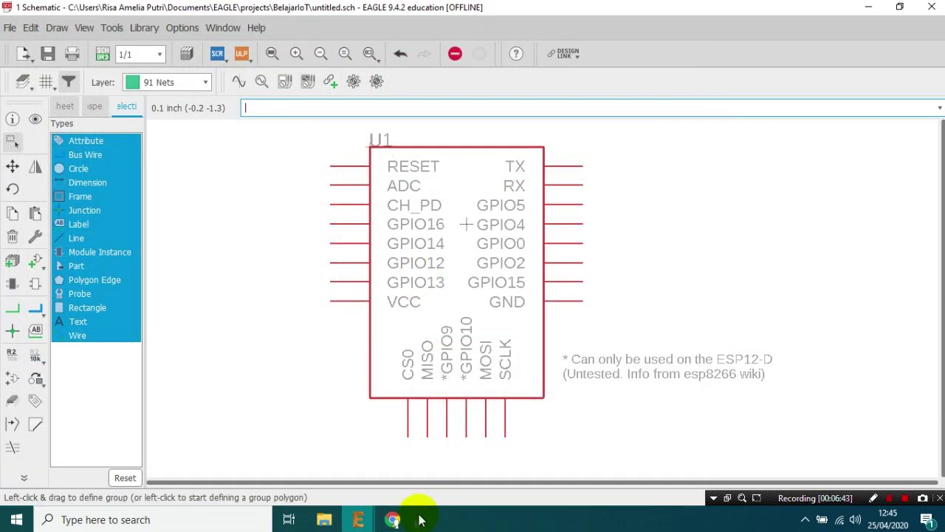
Step: Examine the ESP-12E module's pins and wiring on the reference schematic in Chrome and return to the EAGLE schematic
left_click(392, 519)
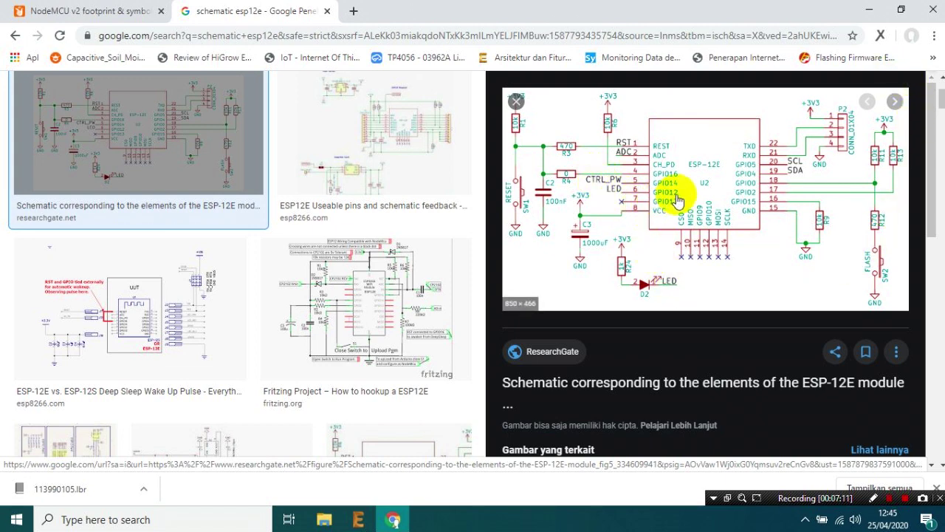
left_click(868, 9)
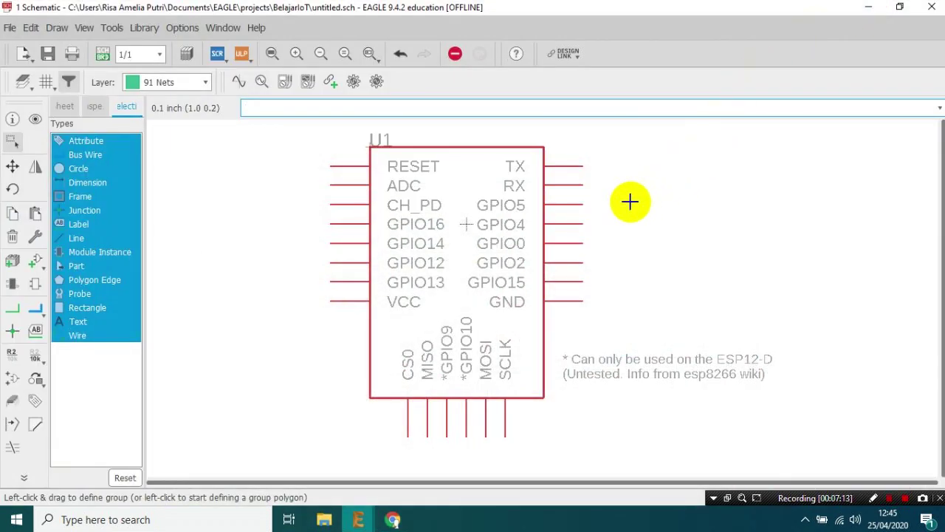
Step: Rename the ESP-12E module U1 as ESP12
left_click(11, 317)
left_click(330, 302)
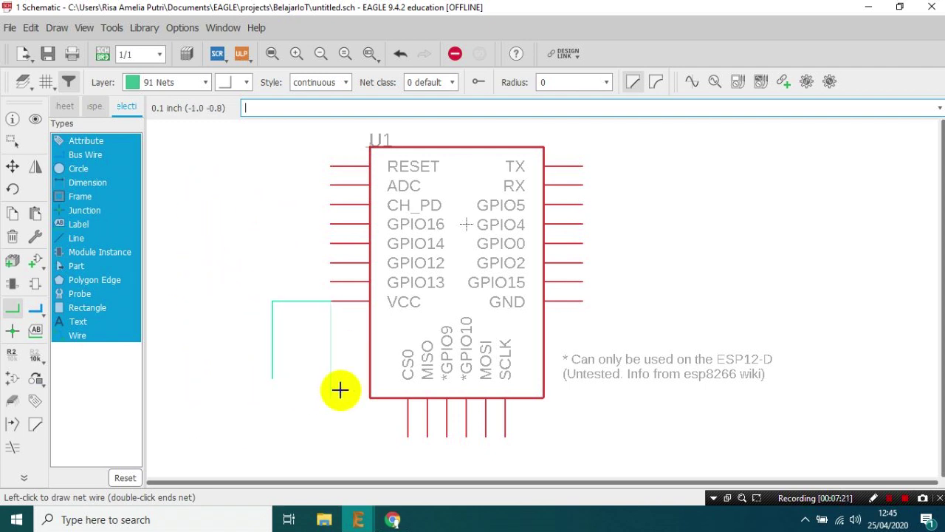
left_click(11, 352)
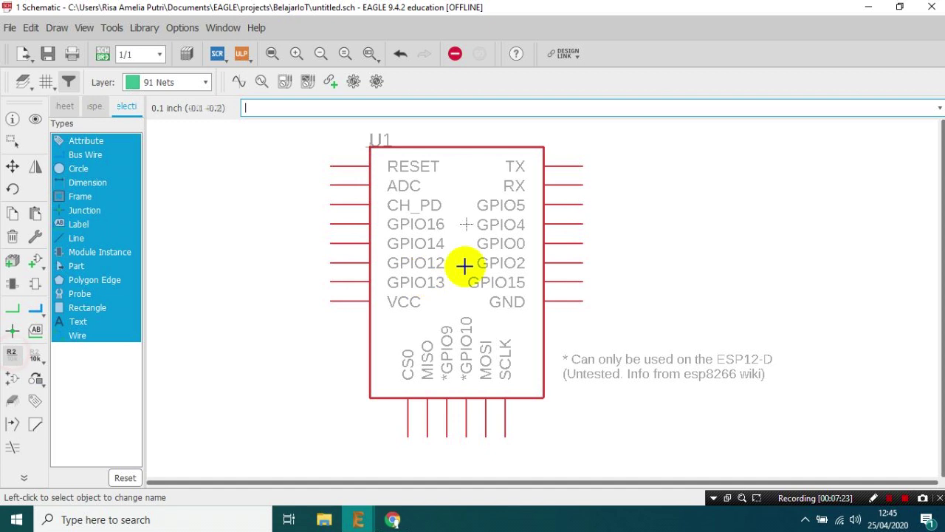
left_click(466, 224)
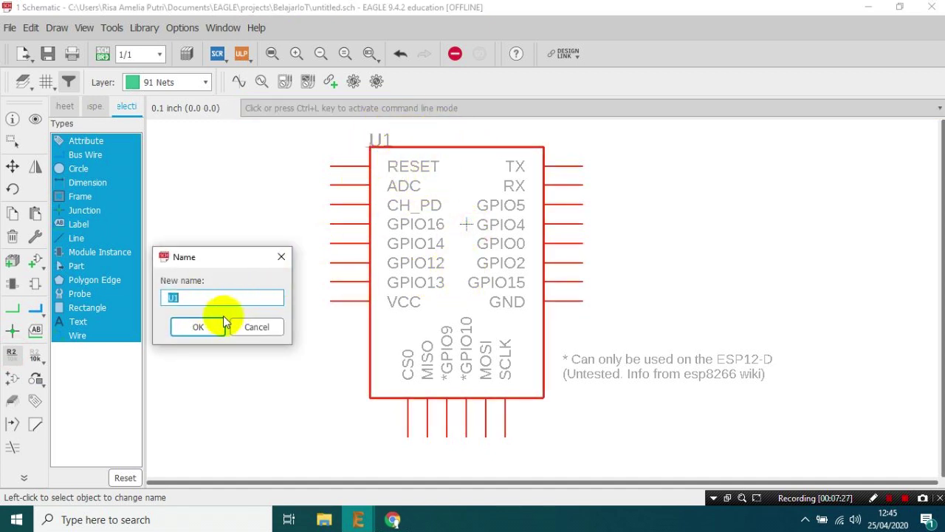
type("ESP")
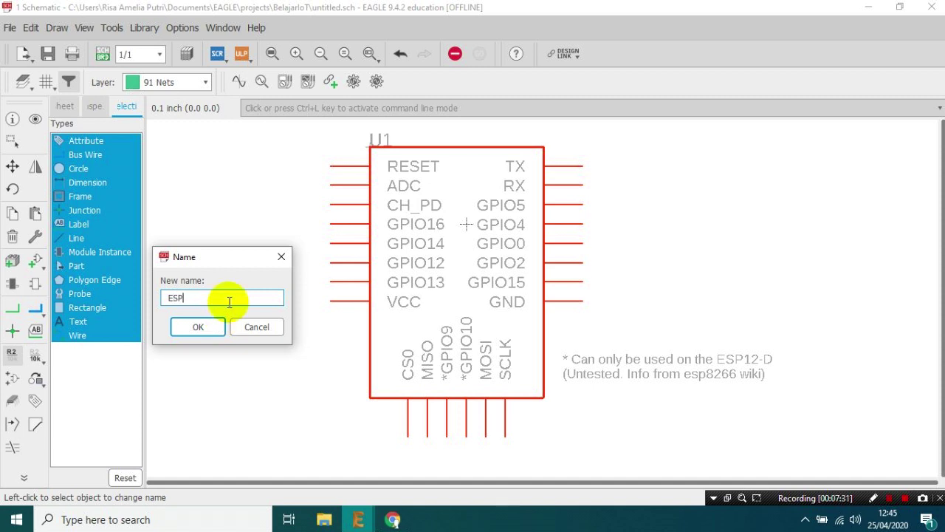
type("12")
left_click(201, 327)
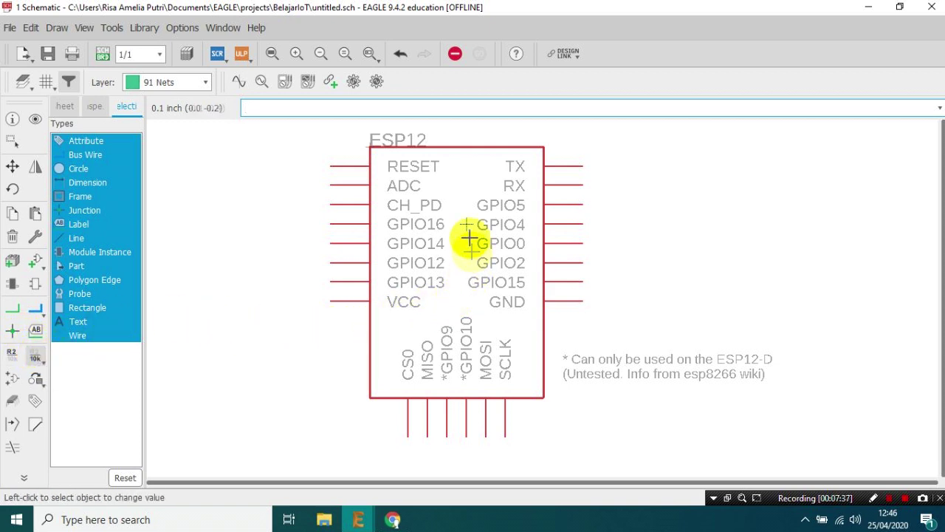
Step: Set the value of the ESP12 module to wifi
left_click(466, 225)
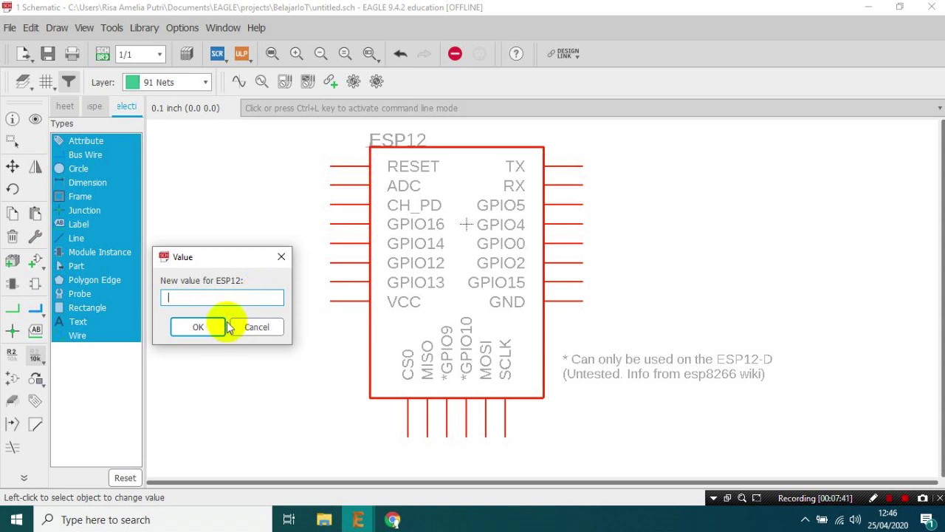
type("wi")
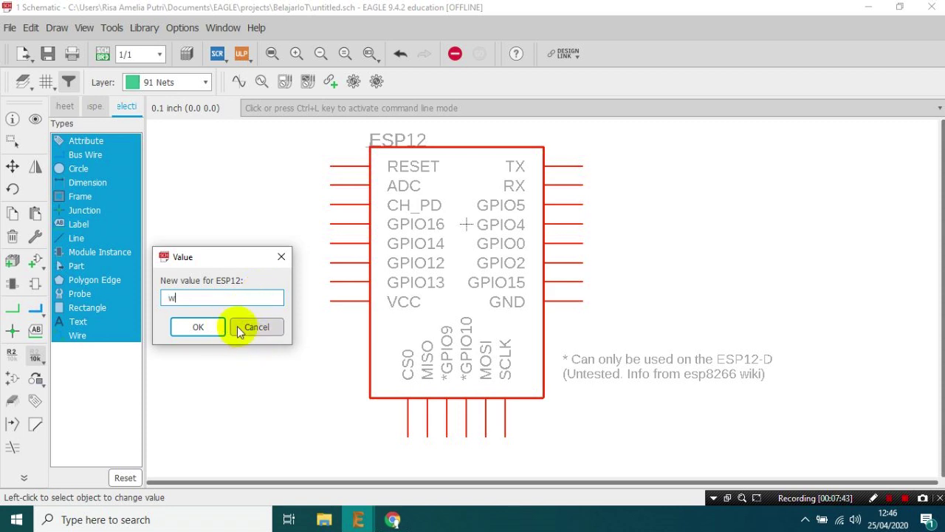
type("fi")
left_click(198, 326)
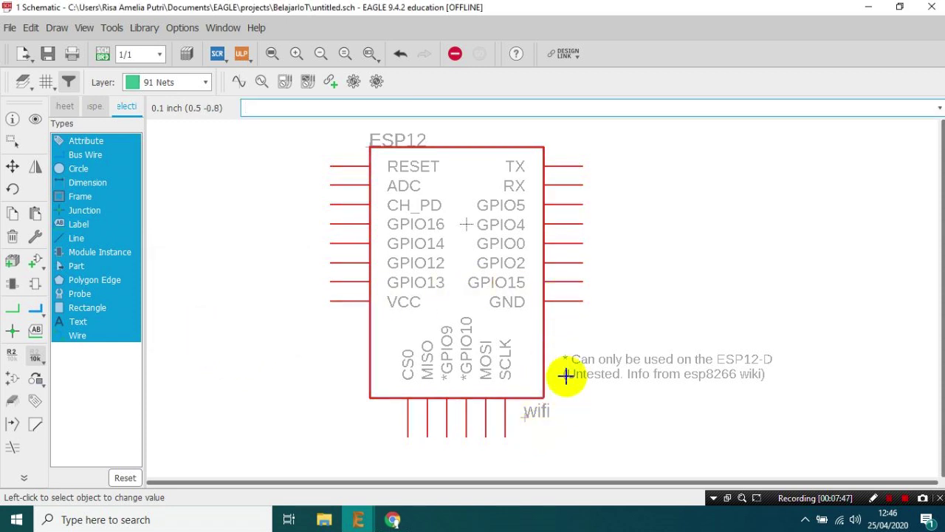
left_click(12, 140)
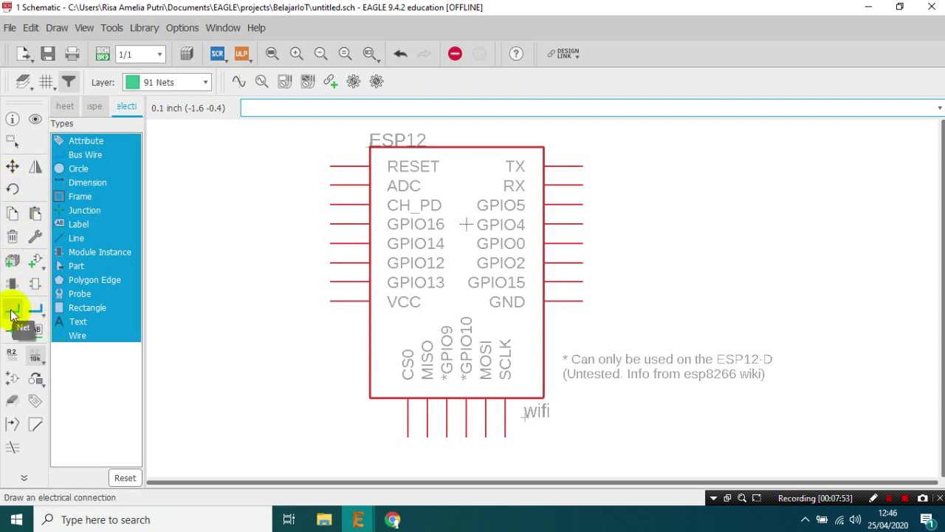
Step: Start adding a part and open the MOMENTARY-SWITCH-SPST variants in the SparkFun-Switches library, selecting TACTILE_SWITCH_PTH_6.0MM
left_click(35, 258)
left_click(108, 409)
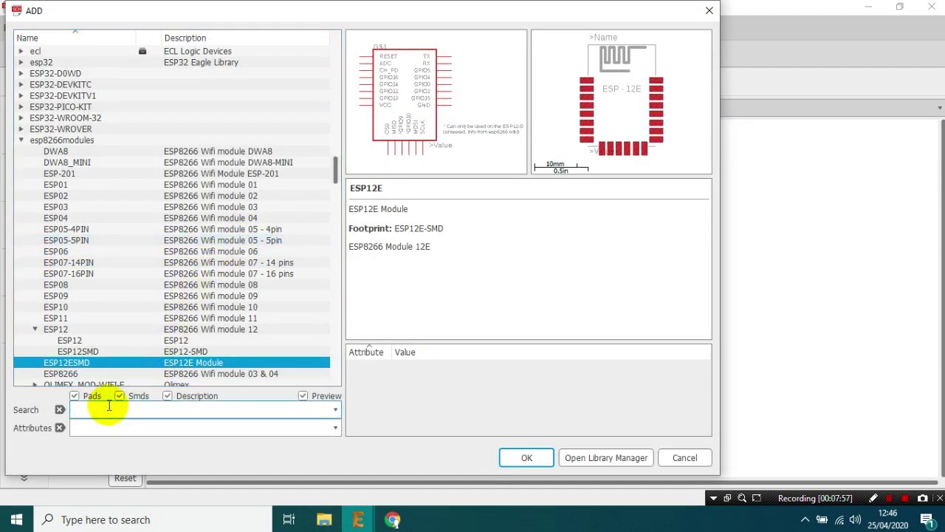
left_click_drag(337, 169, 341, 381)
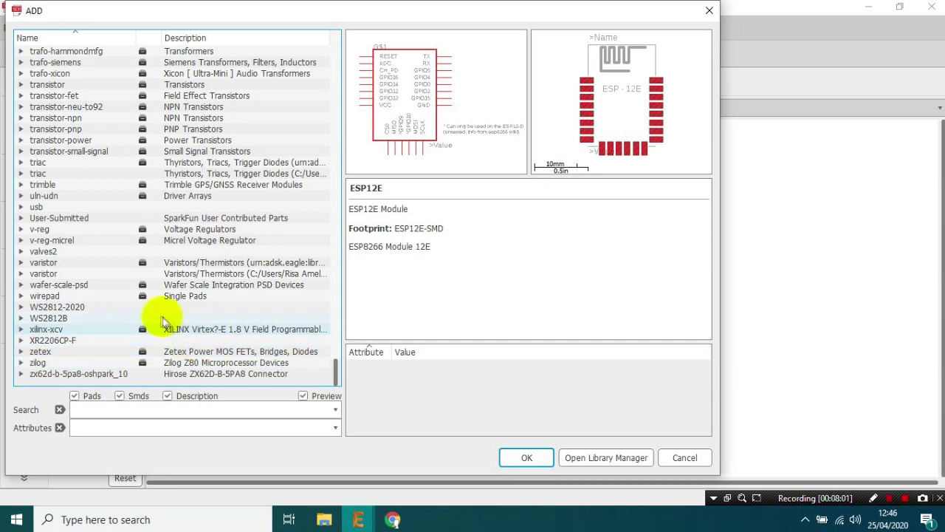
scroll(65, 281, "up", 5)
scroll(64, 281, "up", 15)
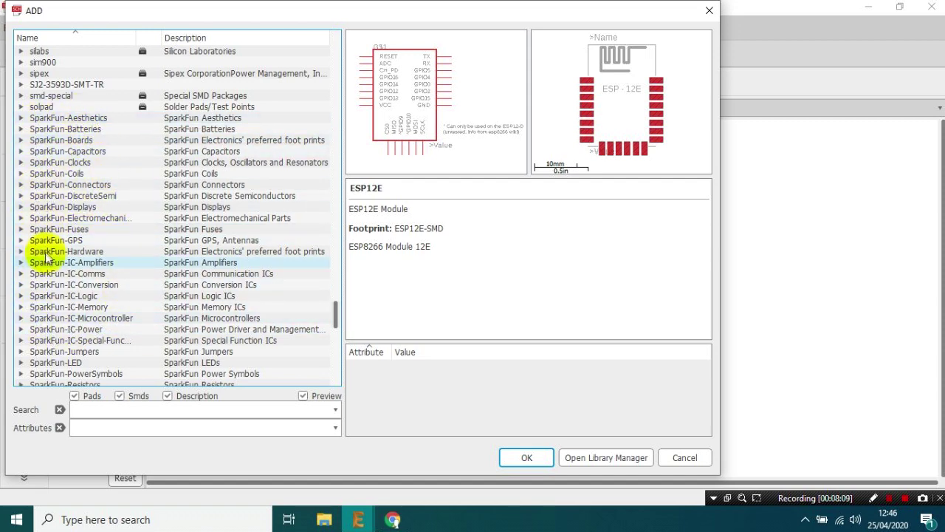
scroll(46, 255, "down", 4)
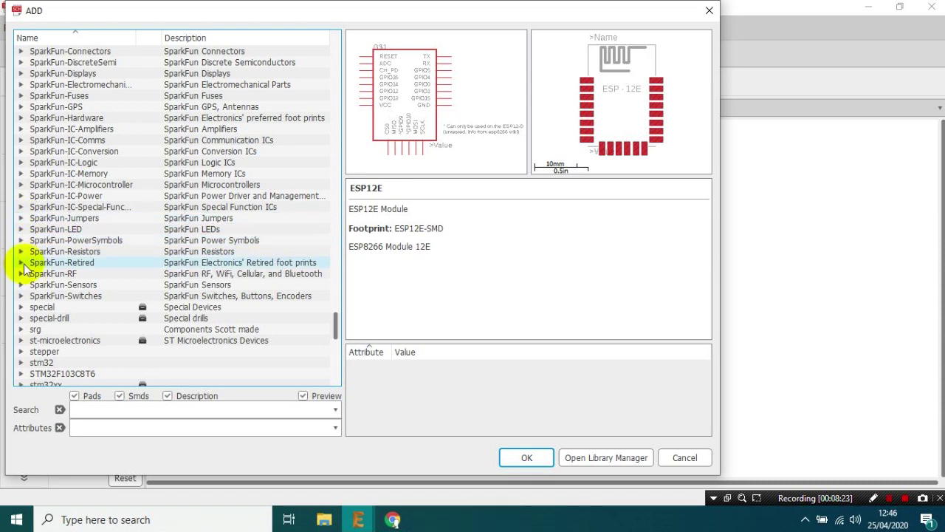
left_click(20, 296)
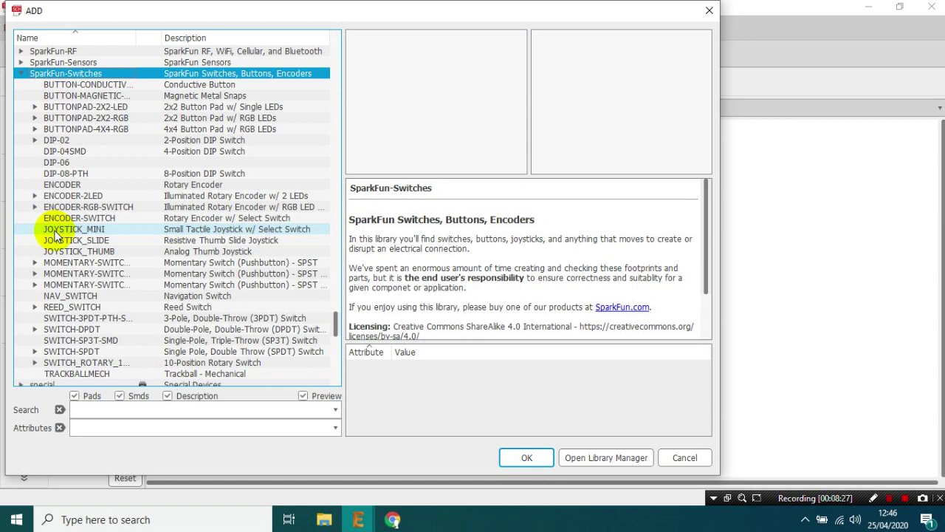
left_click(36, 262)
left_click(82, 285)
left_click(92, 242)
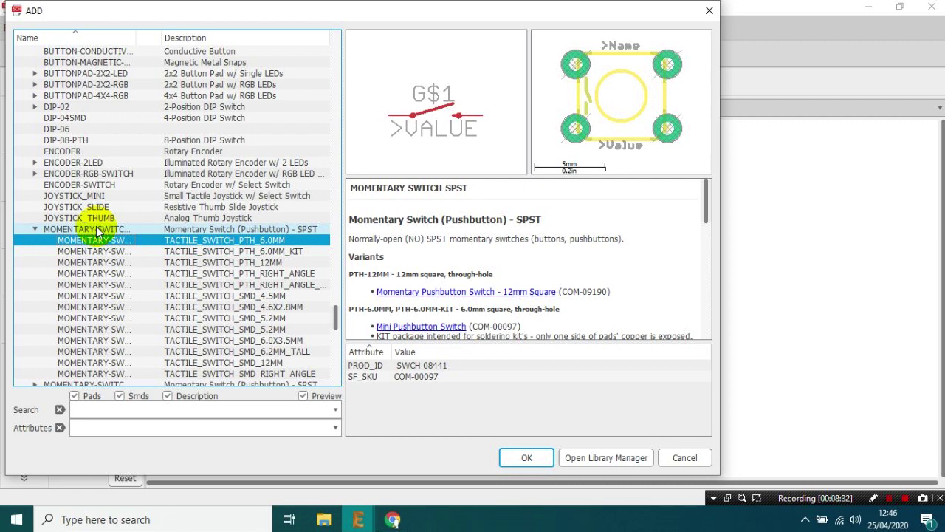
Step: Compare the footprints of the momentary pushbutton variants, from TACTILE_SWITCH_PTH_6.0MM through TACTILE_SWITCH_SMD_6.0X3.5MM
key("Down")
key("Down")
key("Down")
key("Down")
key("Down")
key("Down")
key("Down")
key("Down")
key("Down")
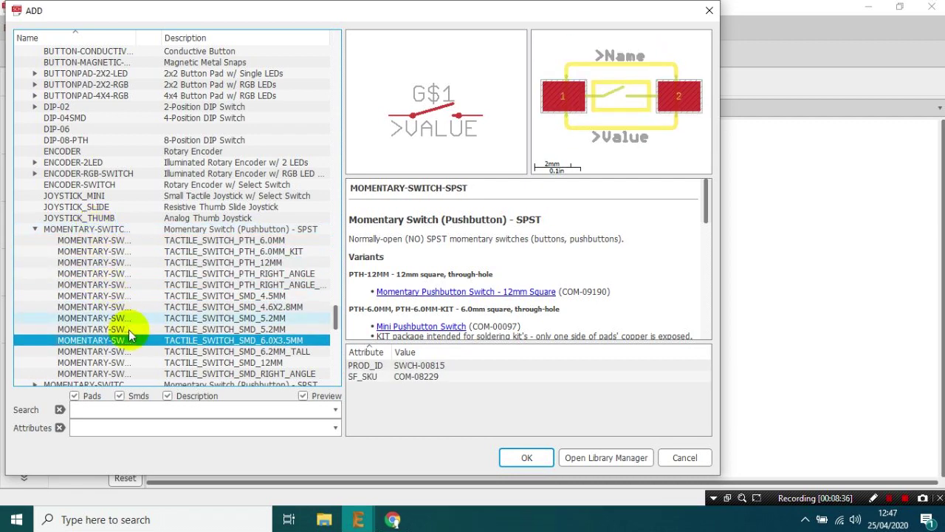
left_click(134, 246)
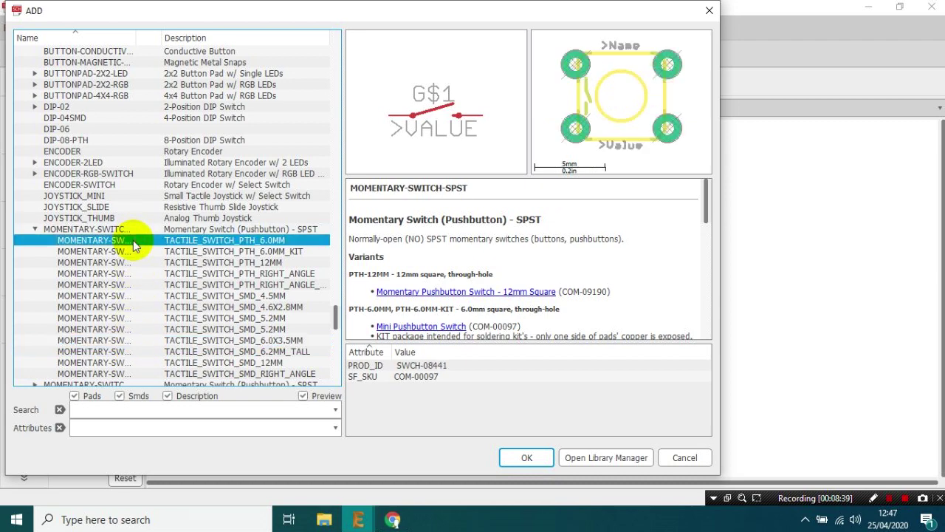
Step: Place the TACTILE_SWITCH_SMD_6.0X3.5MM momentary switch to the left of the ESP12 module, level with its RESET pin
left_click(115, 340)
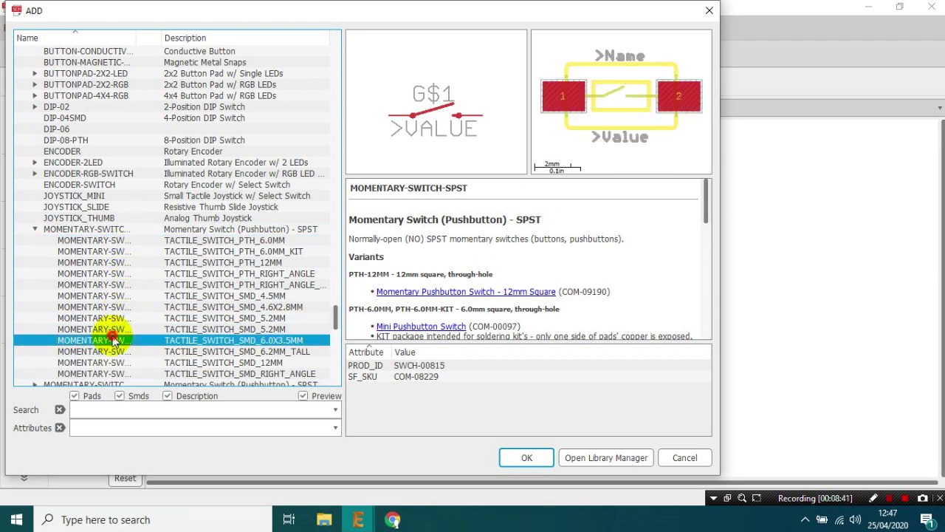
double_click(115, 340)
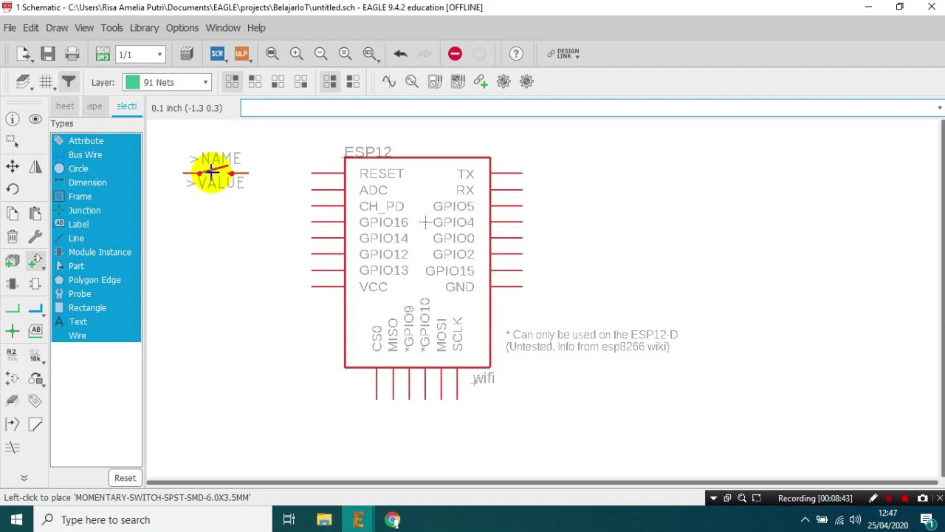
left_click(214, 171)
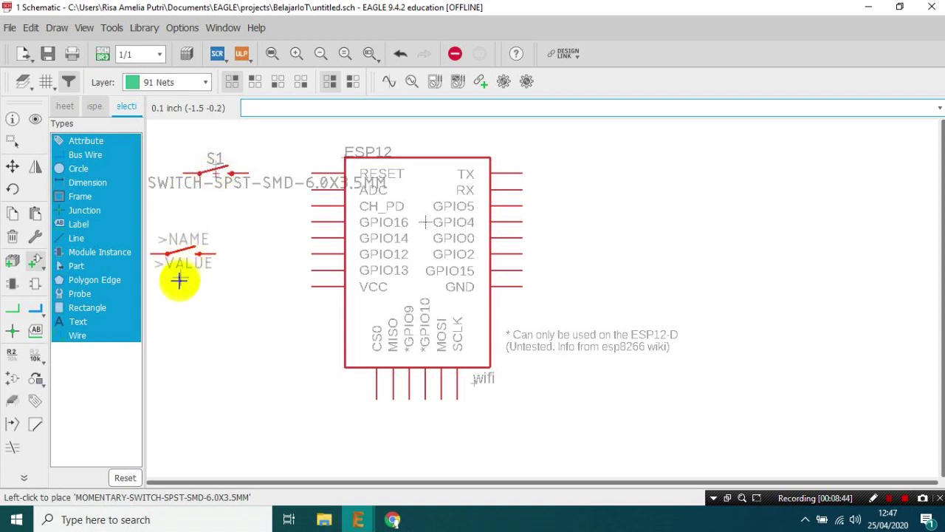
Step: Clear the value text of switch S1
left_click(36, 358)
left_click(204, 175)
left_click(214, 202)
key("Return")
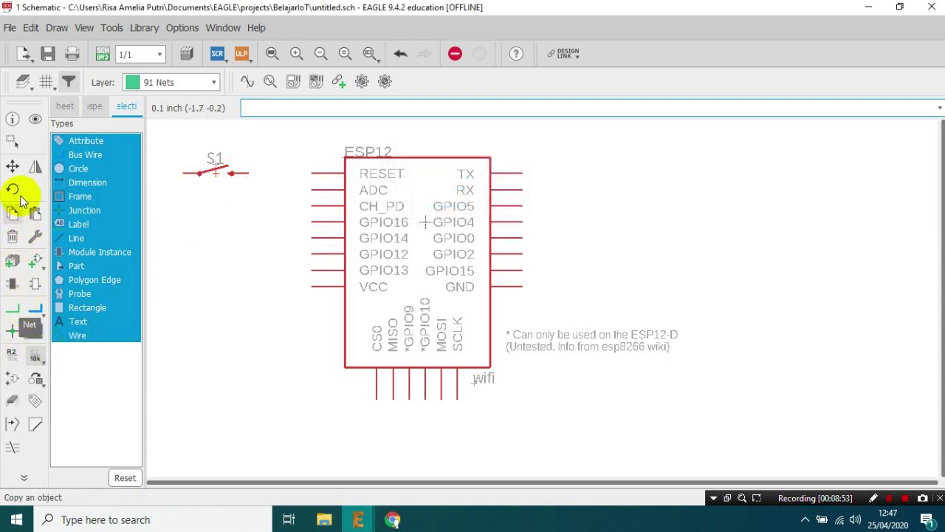
Step: Start adding another part and expand the rcl library of resistors, capacitors and inductors
left_click(34, 262)
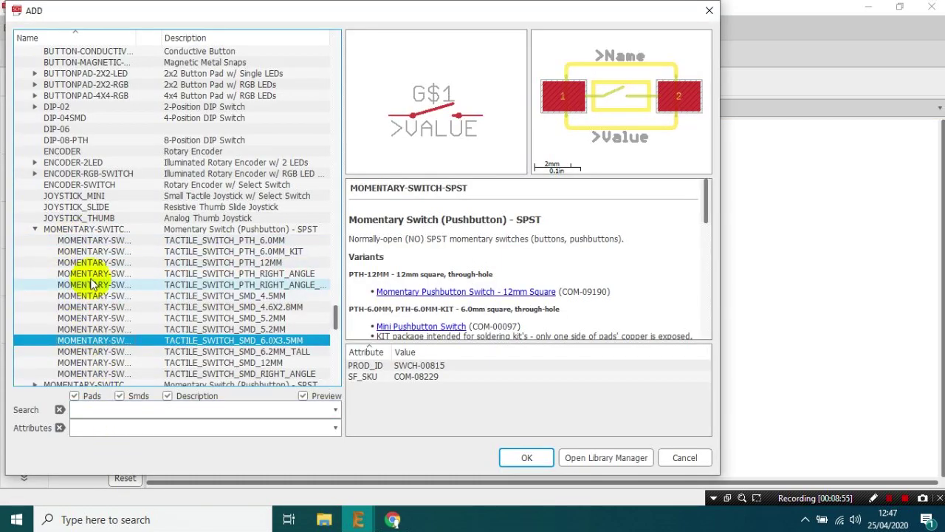
scroll(94, 320, "up", 15)
scroll(114, 300, "up", 8)
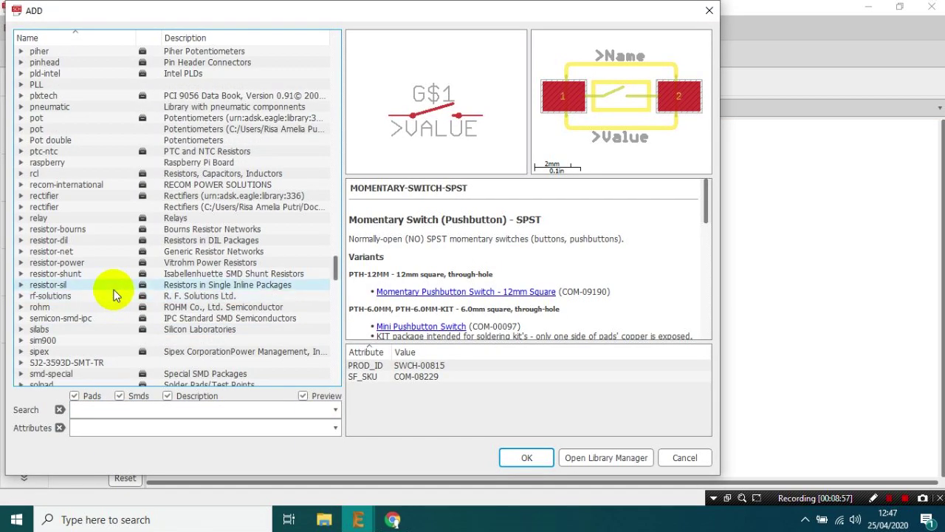
double_click(33, 174)
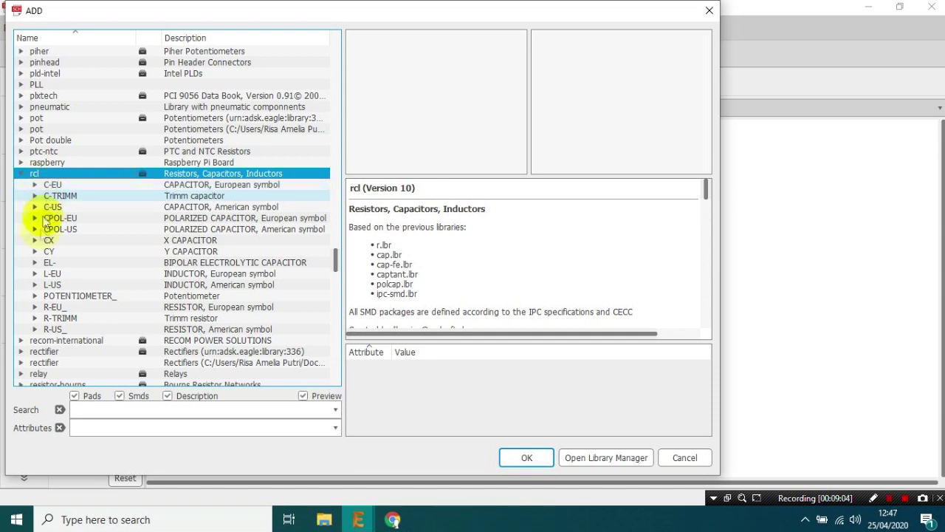
Step: Preview the European and American resistor variants in the rcl library, including R-US_0204/5 and R-EU_0207/2V
left_click(32, 307)
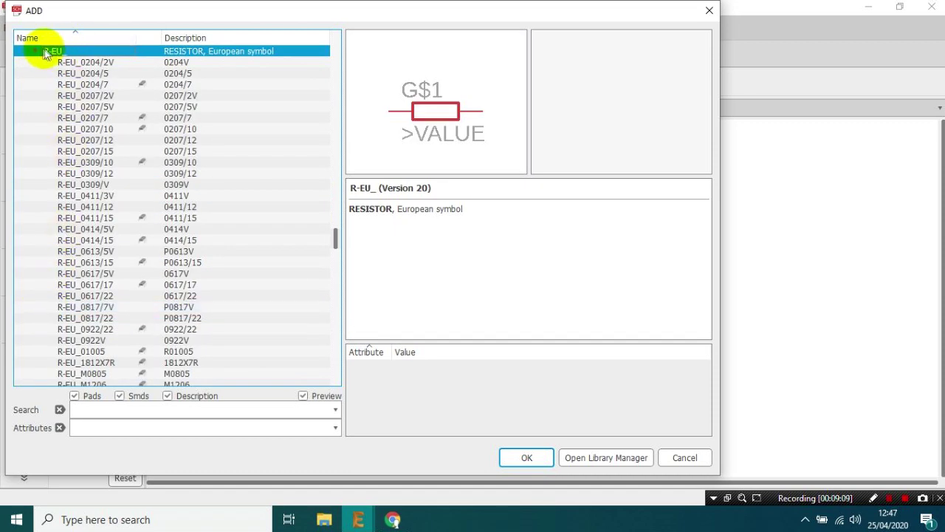
left_click(36, 50)
left_click(33, 72)
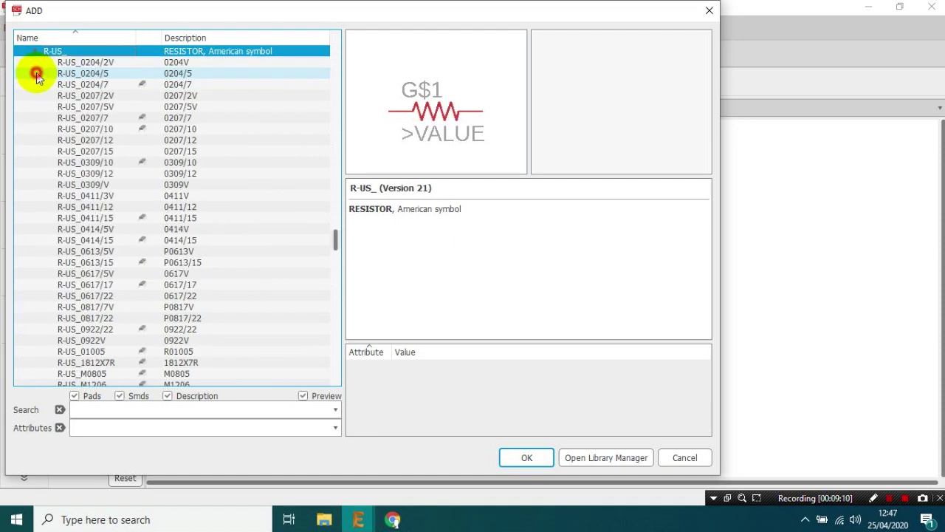
left_click(78, 74)
left_click(35, 51)
scroll(55, 86, "up", 1)
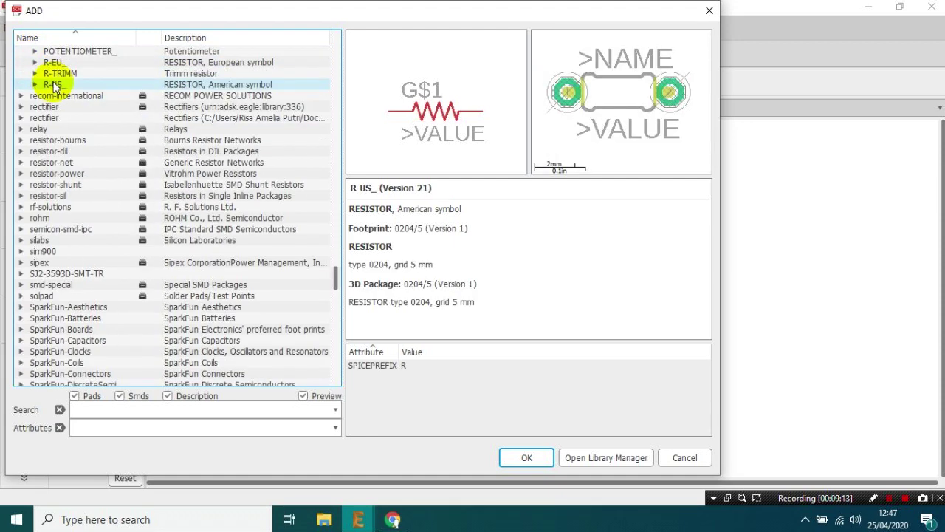
left_click(34, 62)
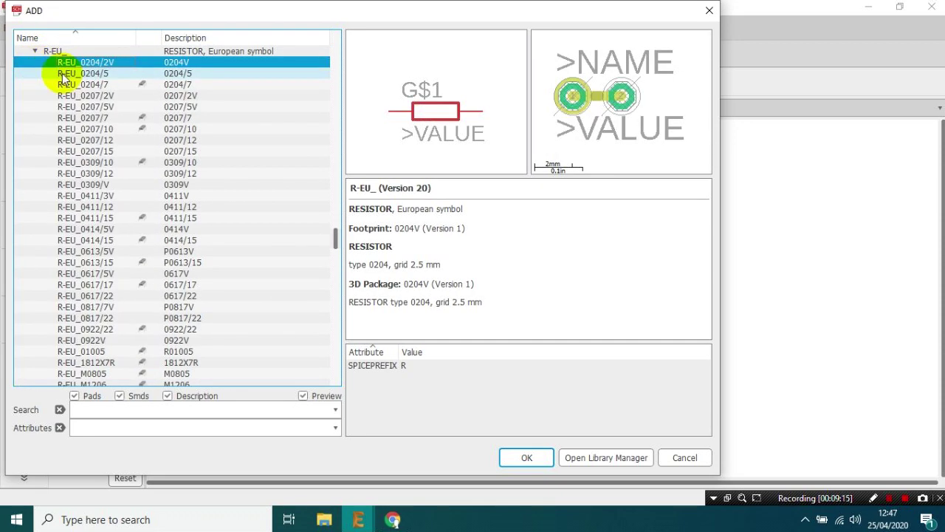
left_click(88, 76)
left_click(92, 96)
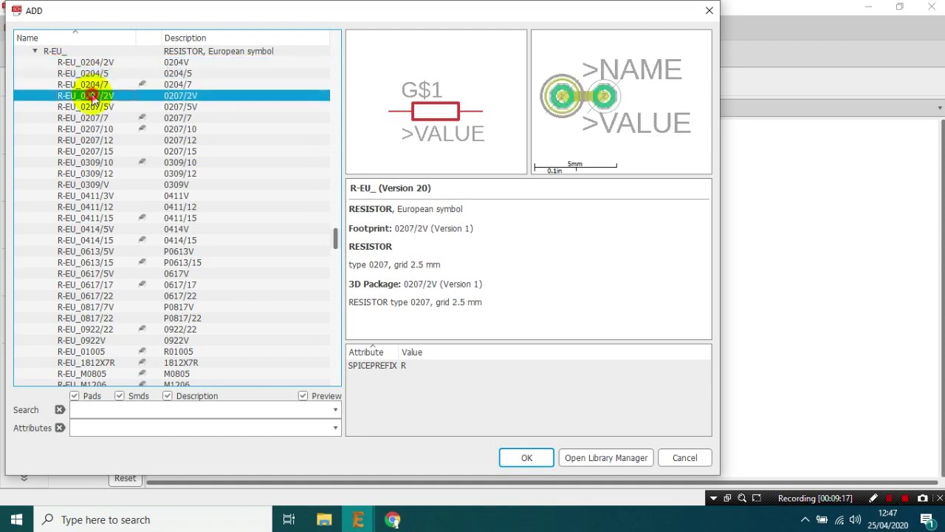
scroll(115, 186, "down", 4)
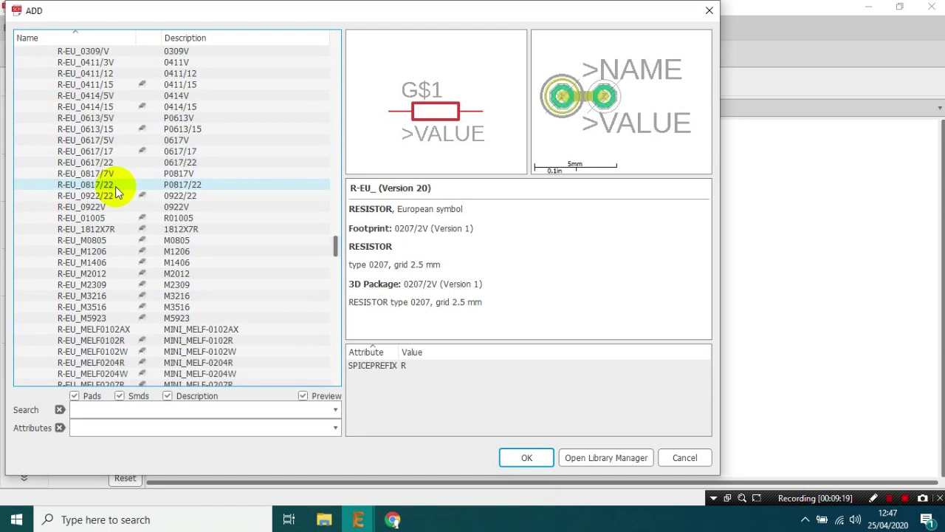
Step: Place an R-EU_M0805 resistor vertically between switch S1 and the ESP12 module, above the RESET pin line
left_click(178, 245)
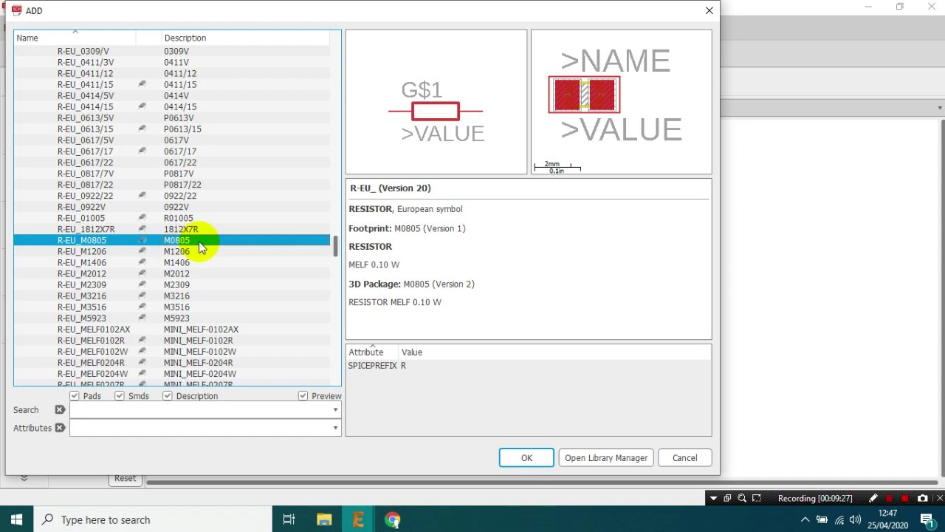
scroll(199, 248, "down", 4)
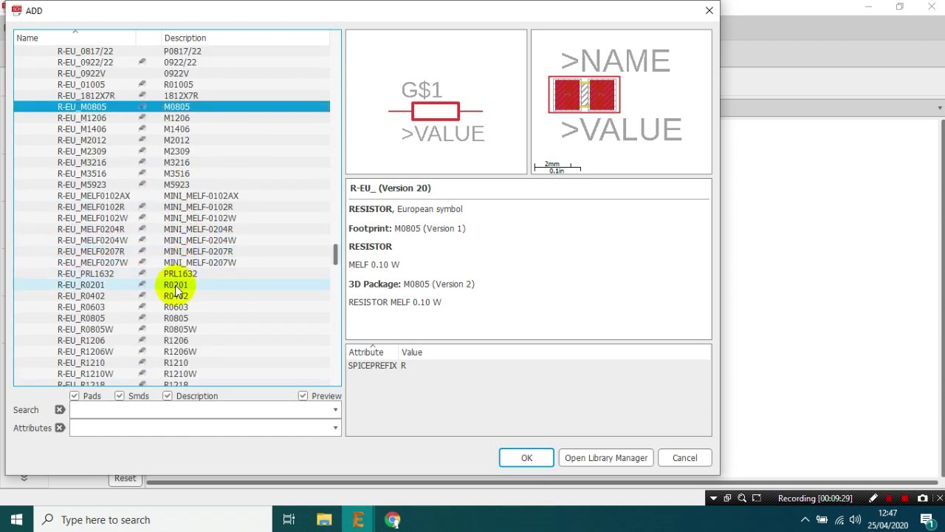
double_click(178, 111)
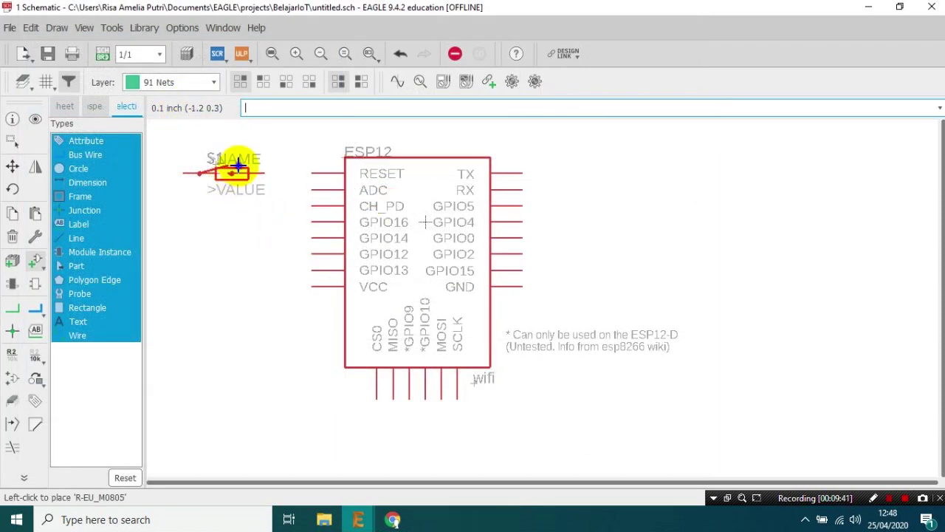
right_click(277, 144)
left_click(285, 140)
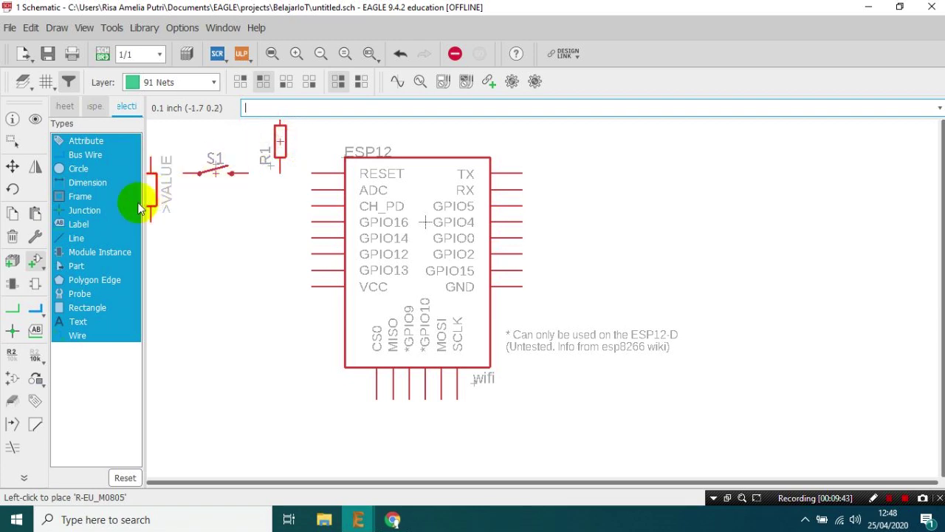
Step: Draw a net wire from switch S1 through the lower end of R1 to the RESET pin of the ESP12 module
left_click(12, 309)
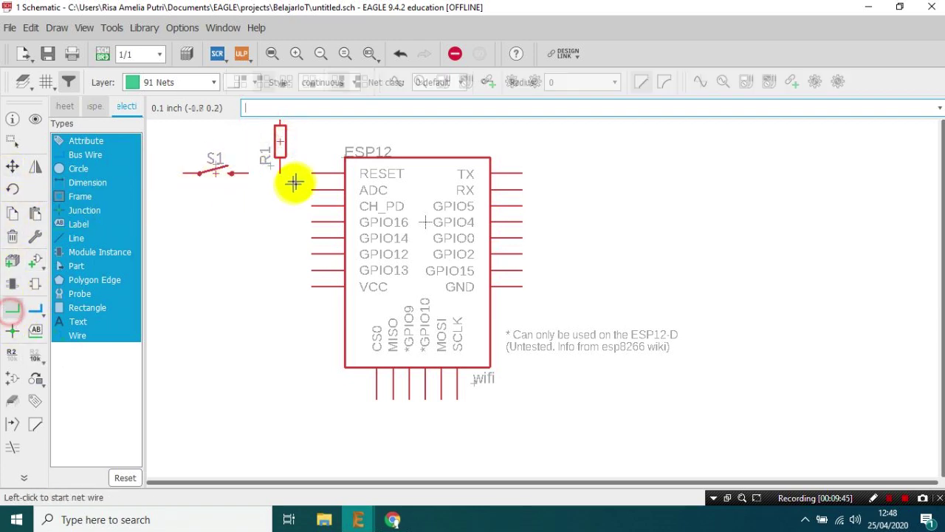
scroll(292, 181, "up", 3)
left_click(260, 170)
left_click(314, 169)
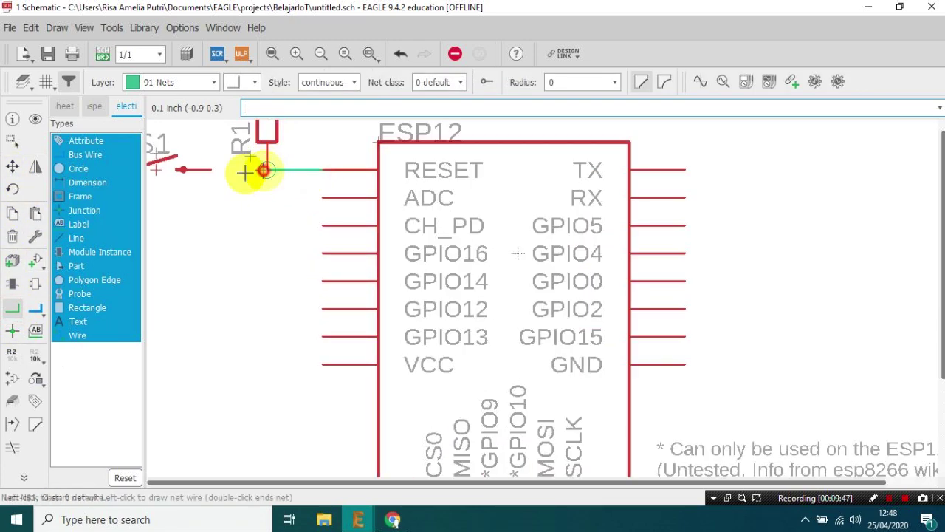
scroll(218, 170, "down", 3)
scroll(218, 155, "down", 2)
scroll(211, 133, "up", 4)
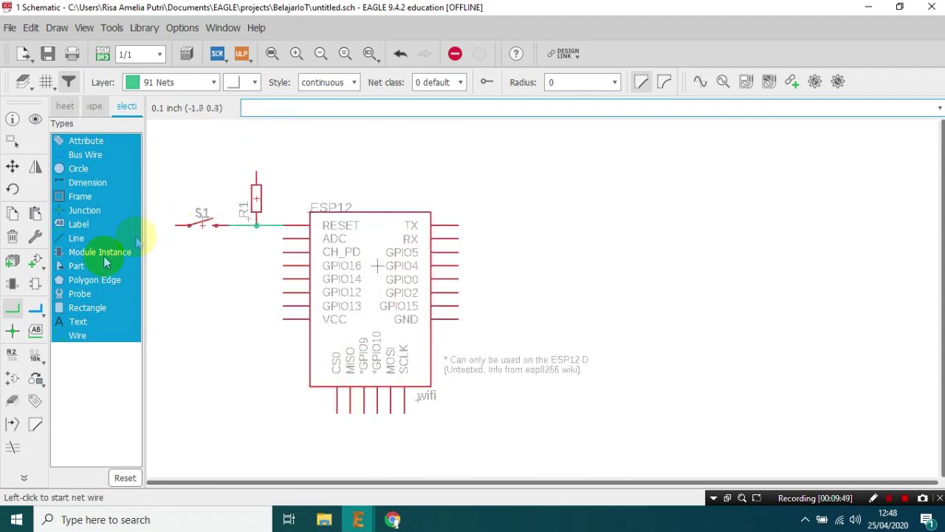
Step: Add a 3.3V supply symbol from the SparkFun-PowerSymbols library and place it on the upper end of R1
left_click(35, 261)
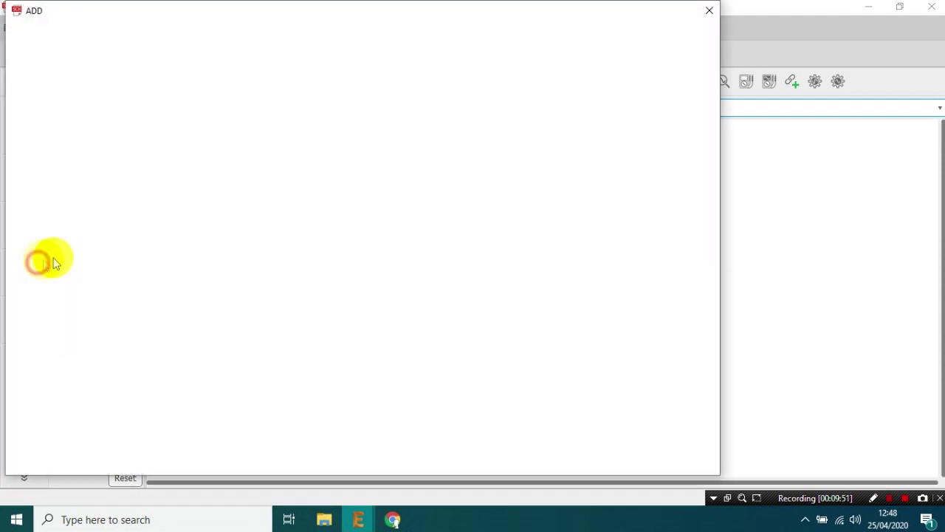
scroll(131, 307, "down", 5)
scroll(131, 307, "down", 15)
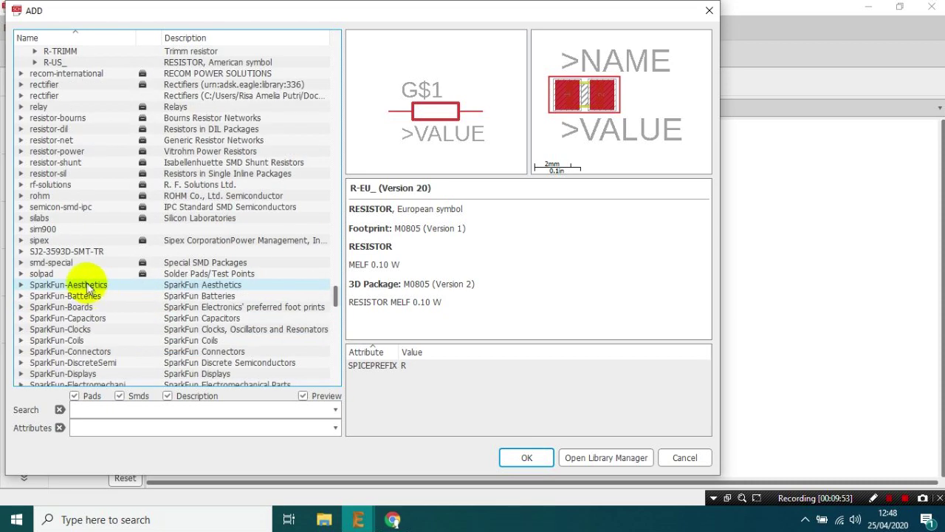
scroll(22, 302, "down", 1)
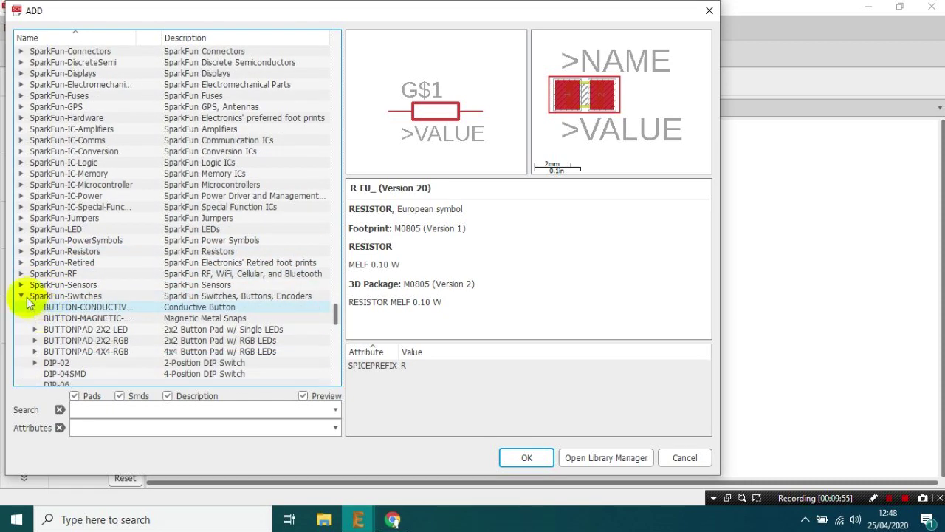
double_click(22, 241)
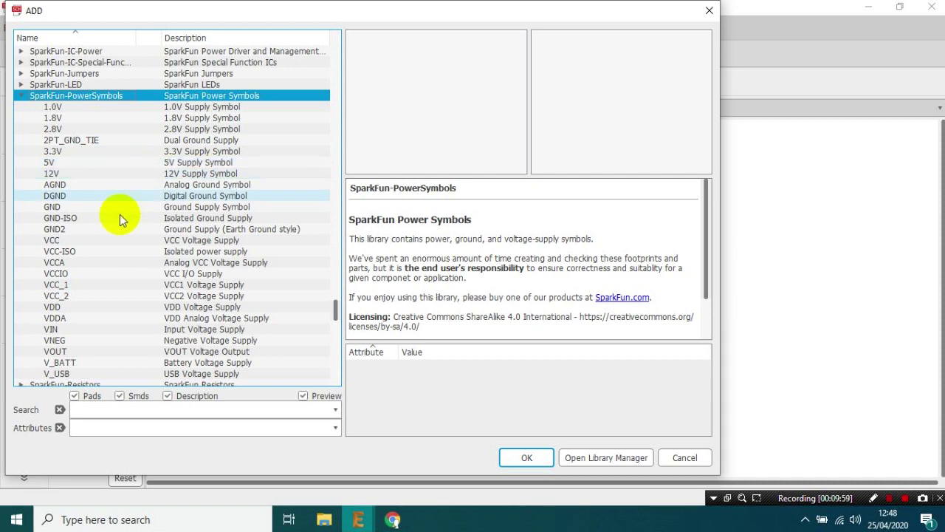
left_click(69, 153)
double_click(91, 153)
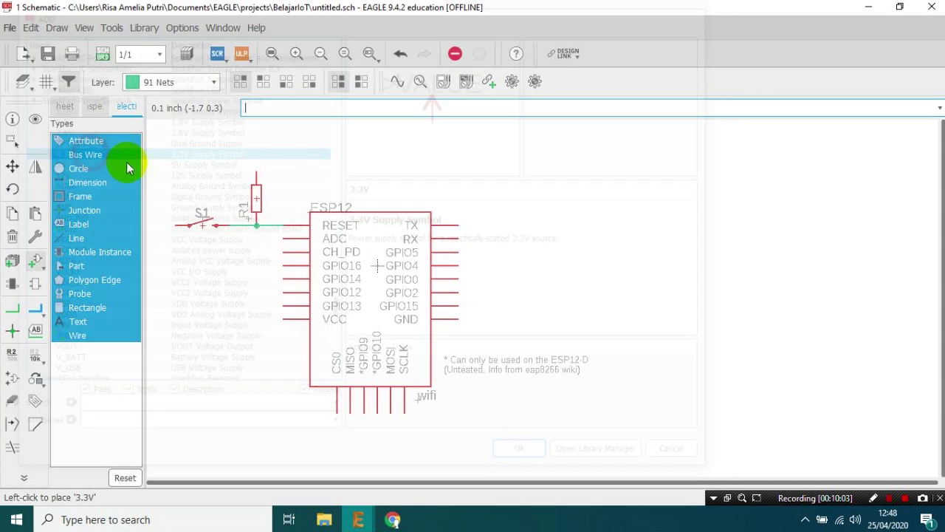
scroll(254, 161, "up", 3)
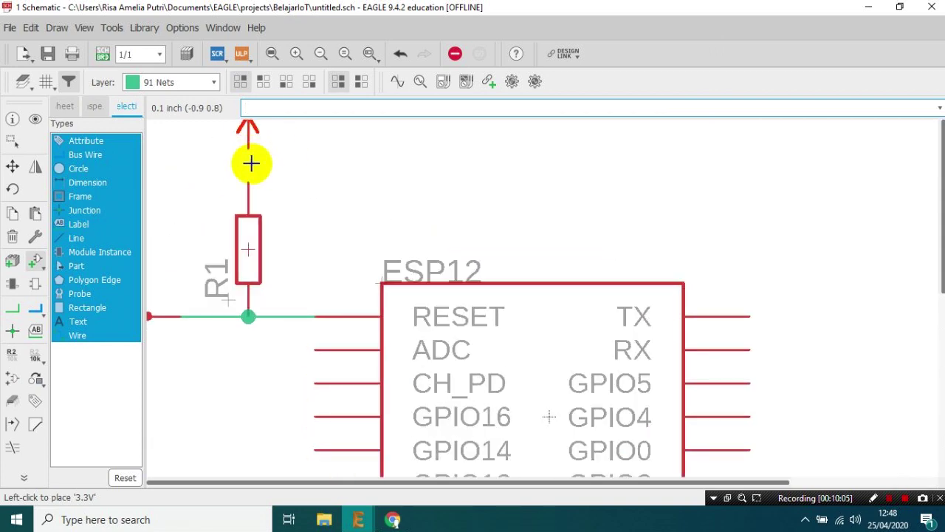
scroll(252, 169, "down", 2)
left_click(260, 185)
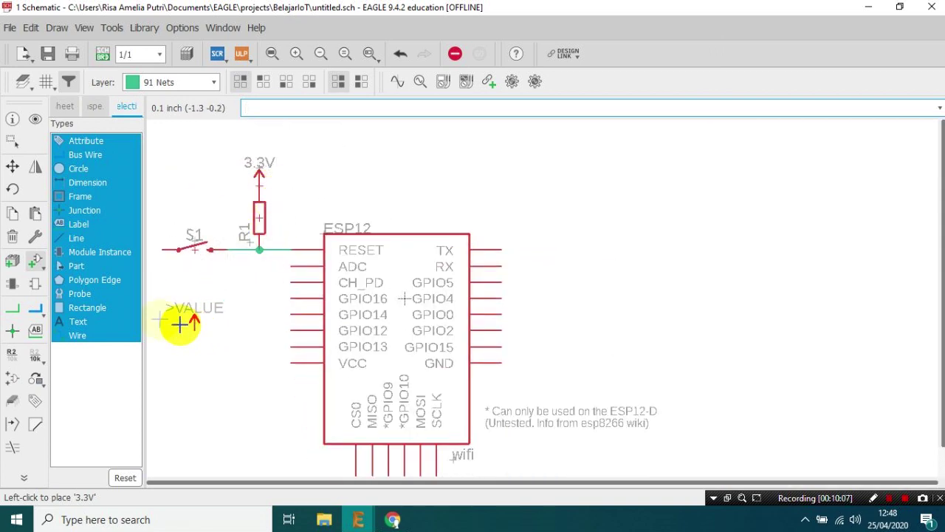
Step: Add a GND ground supply symbol and place it on the free end of switch S1
left_click(33, 260)
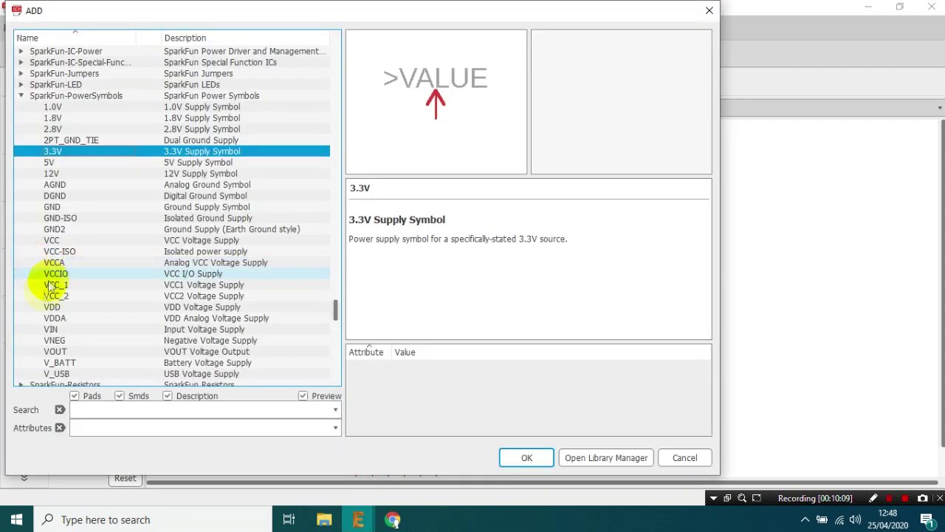
left_click(59, 208)
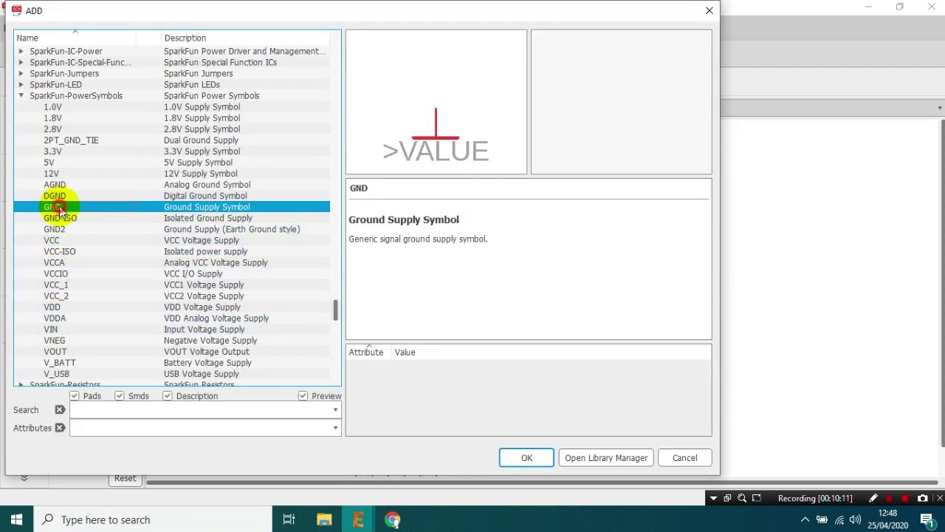
double_click(103, 207)
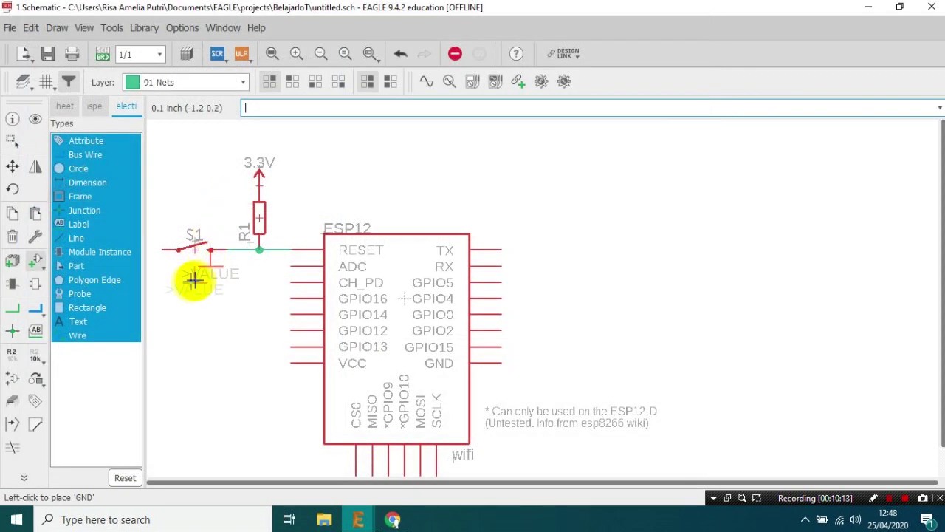
scroll(318, 199, "down", 2)
left_click(247, 230)
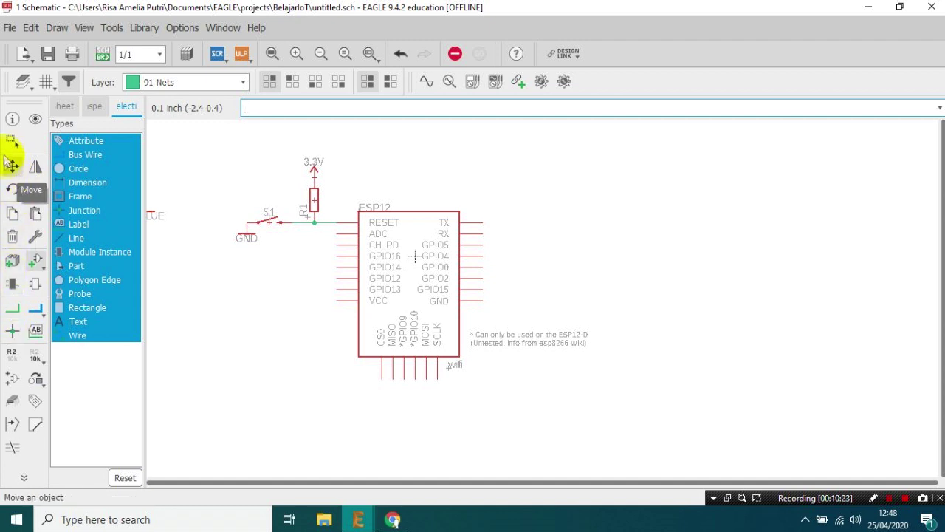
Step: Copy resistor R1 and place the copy horizontally on the CH_PD pin of the ESP12 module
left_click(14, 214)
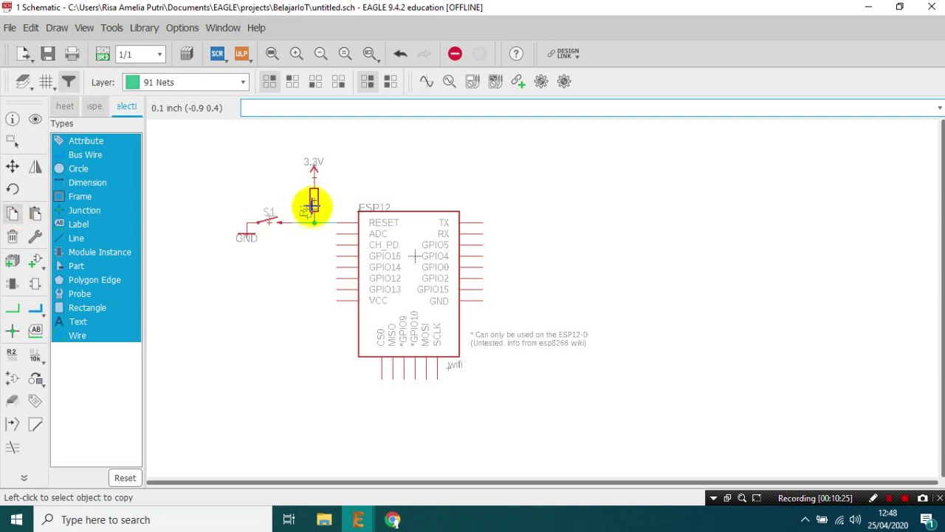
left_click(313, 200)
scroll(281, 231, "up", 3)
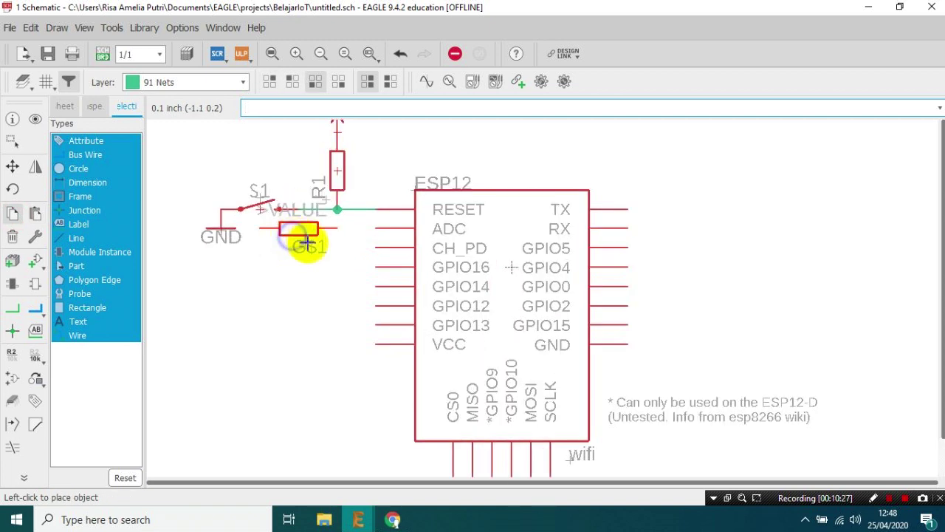
left_click(330, 249)
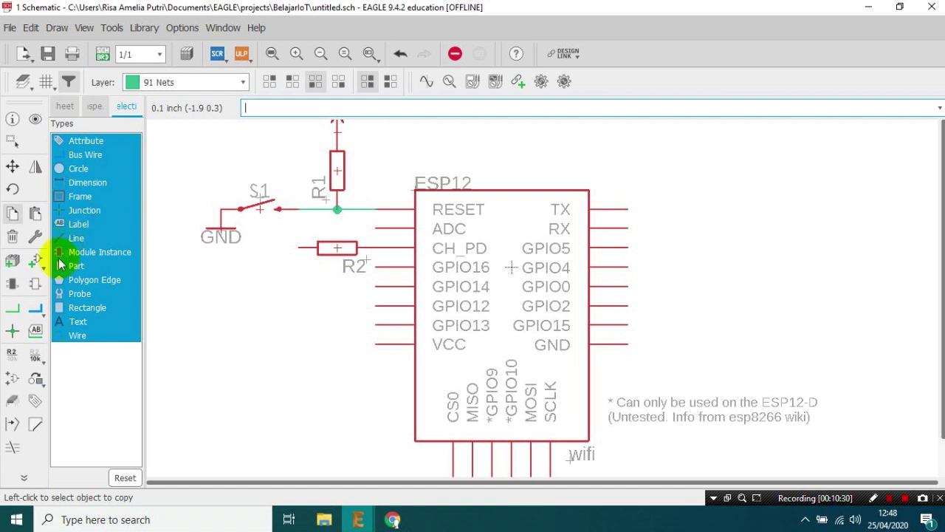
Step: Copy the 3.3V supply symbol, rotate it sideways and place it on the free end of R2
scroll(281, 260, "down", 2)
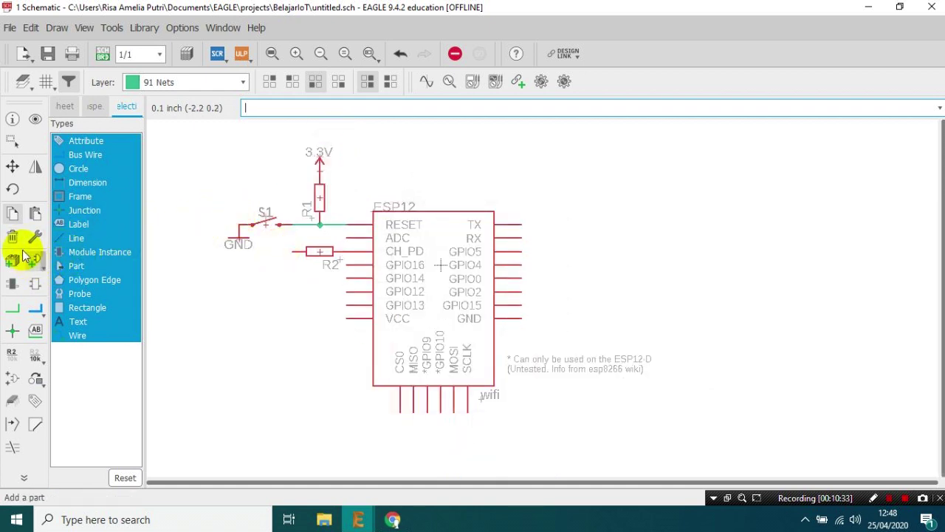
left_click(13, 216)
left_click(320, 169)
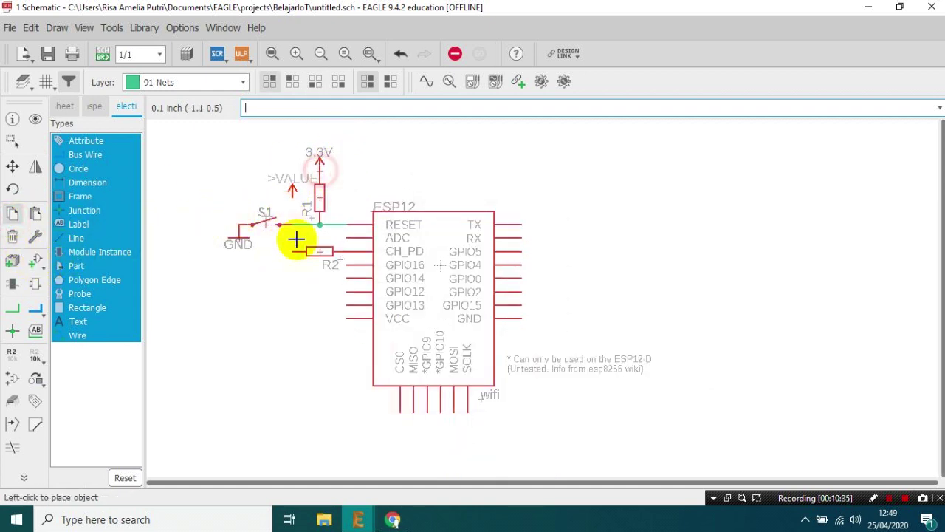
scroll(280, 254, "up", 2)
right_click(287, 248)
left_click(293, 243)
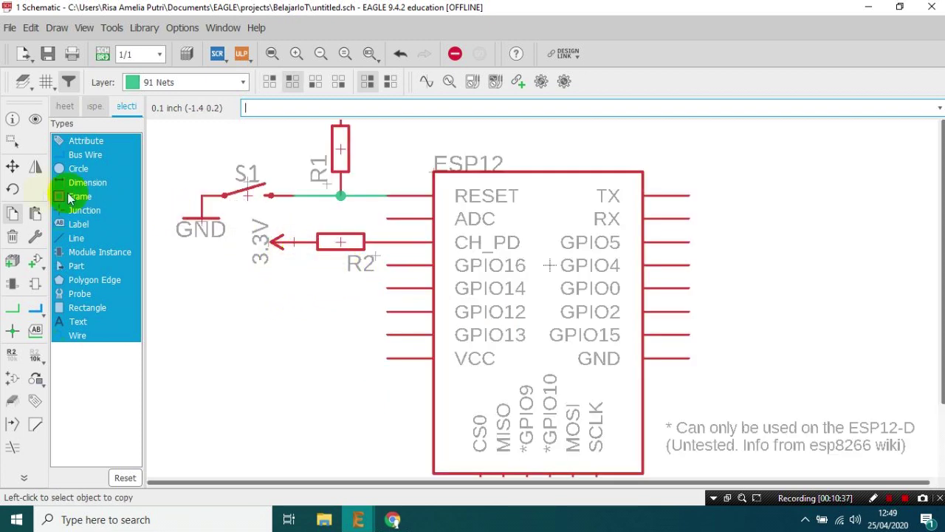
Step: Copy a horizontal resistor beside the GPIO15 pin and wire it with nets between the GPIO15 and GND pins
scroll(260, 264, "down", 1)
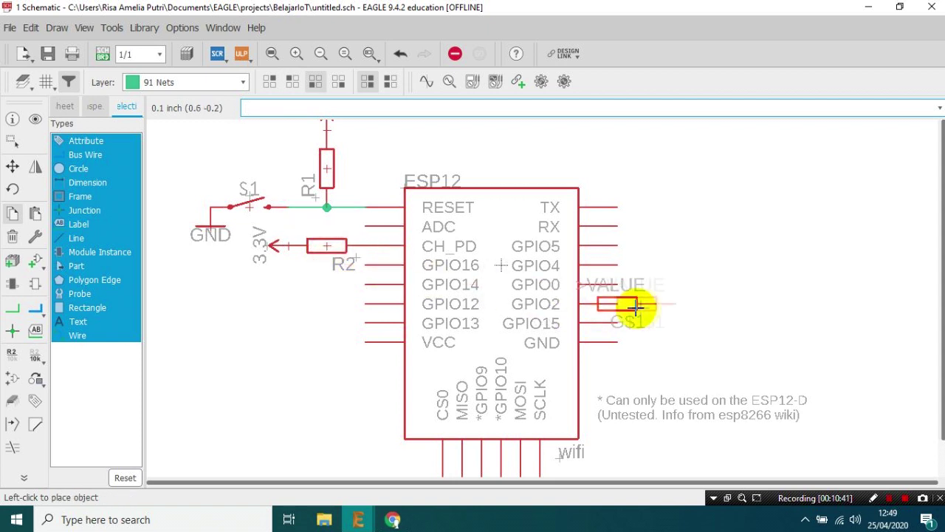
left_click(676, 323)
left_click(17, 309)
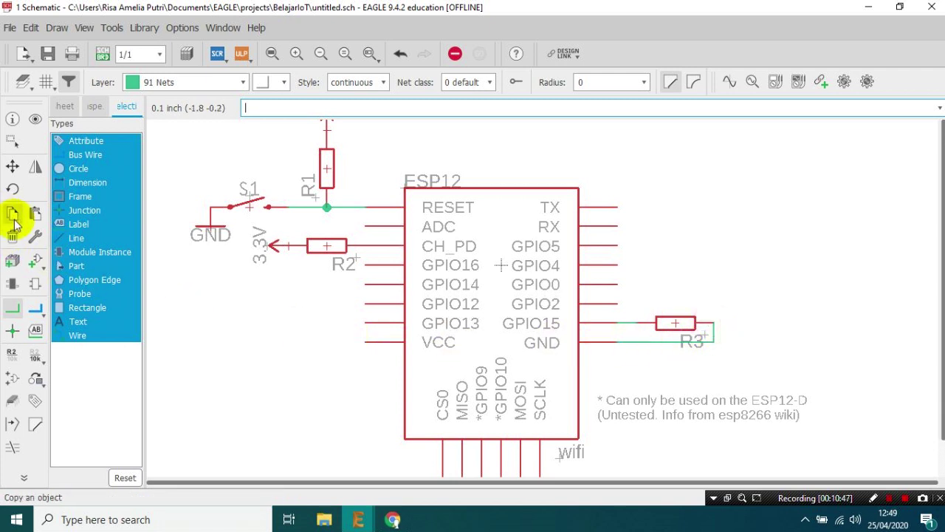
Step: Move the R3 name label above its resistor and centre the R2 name label below its resistor
left_click(13, 167)
left_click(706, 334)
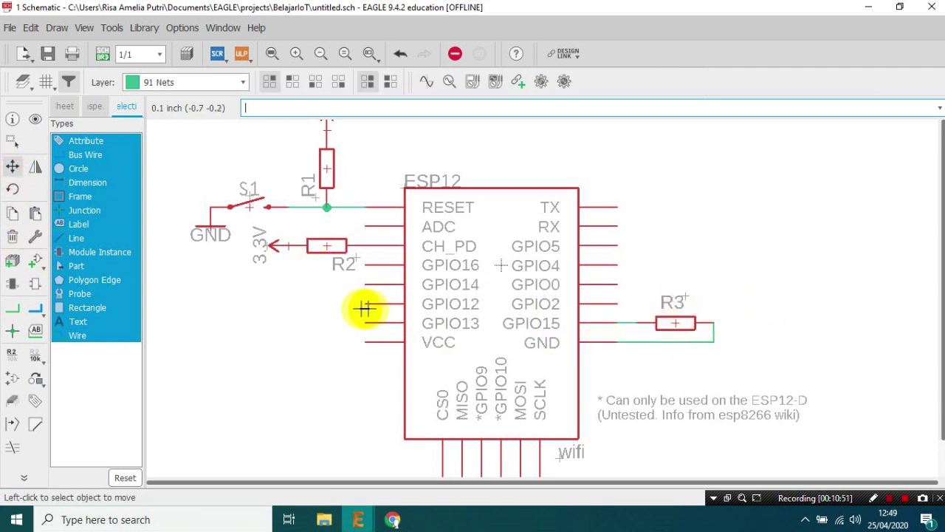
scroll(325, 318, "down", 1)
scroll(296, 262, "up", 2)
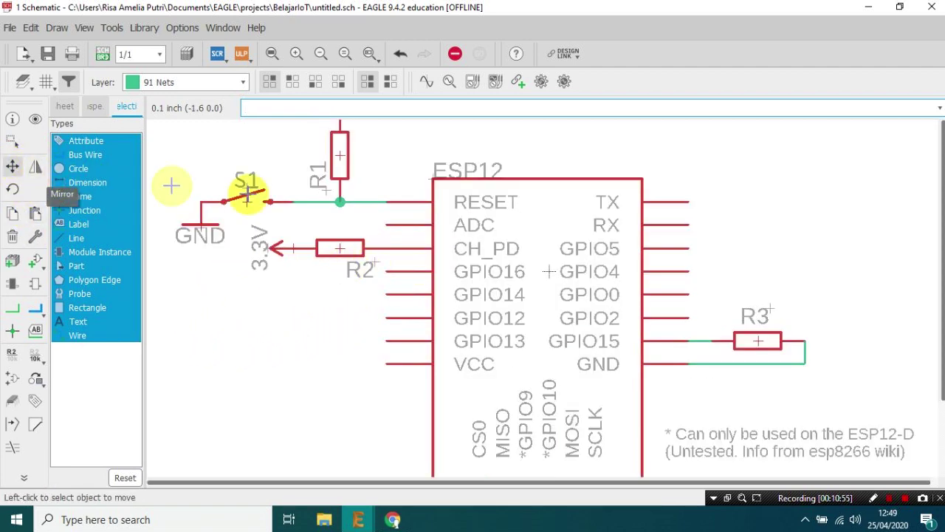
left_click(361, 267)
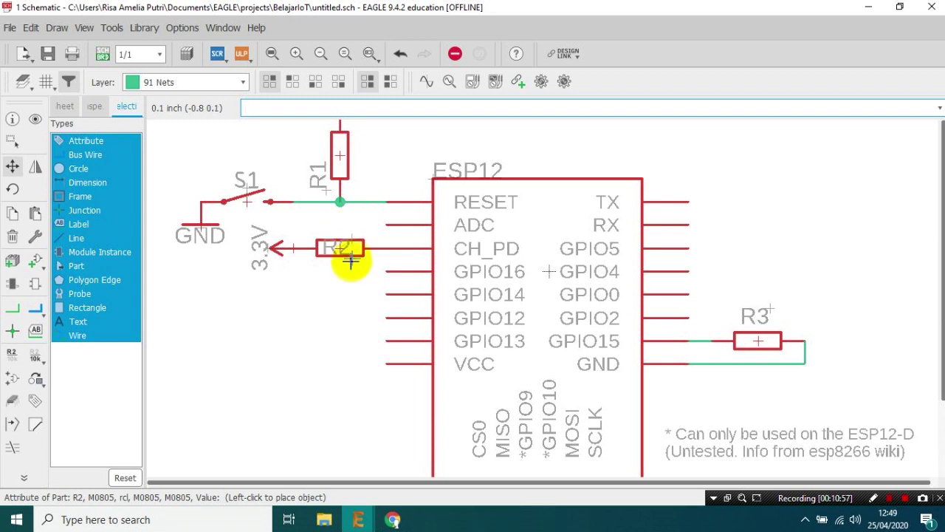
left_click(366, 266)
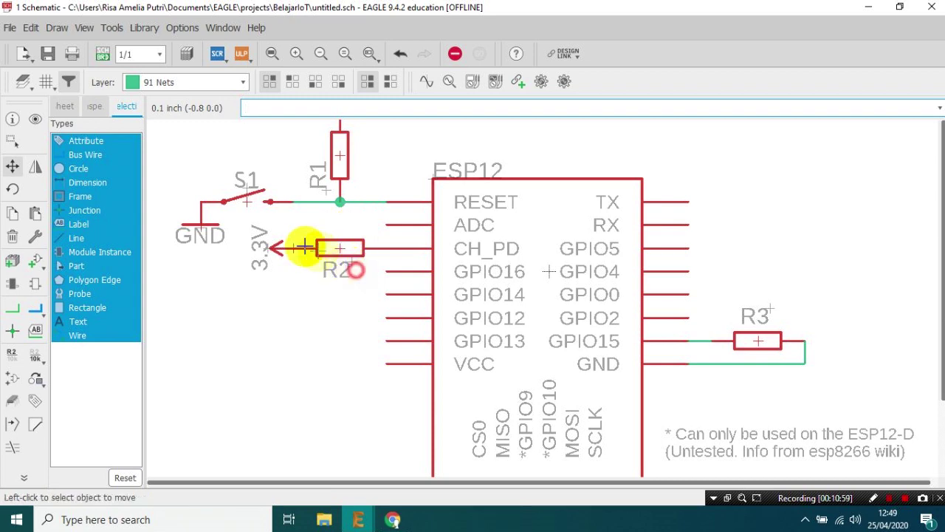
Step: Move the R1 name label up so it sits centred beside its resistor
scroll(254, 189, "down", 3)
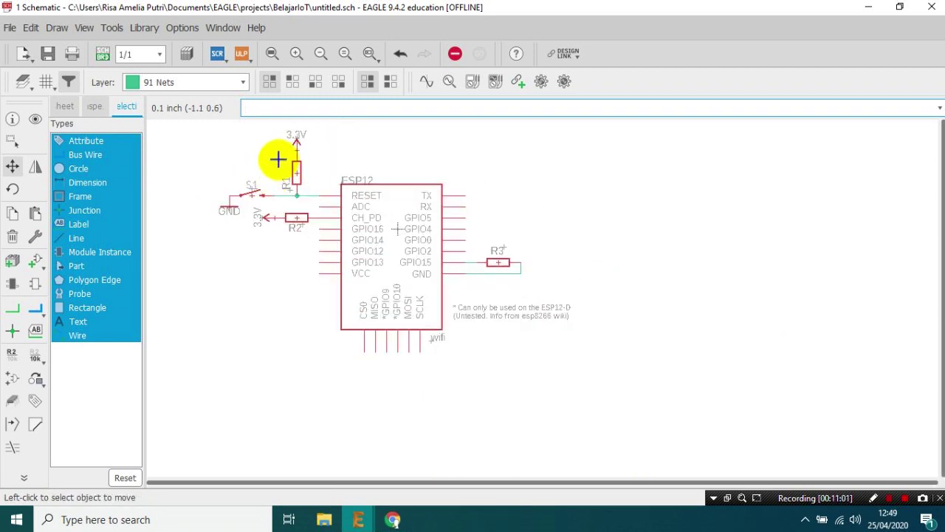
scroll(286, 194, "up", 1)
left_click(295, 184)
left_click(297, 170)
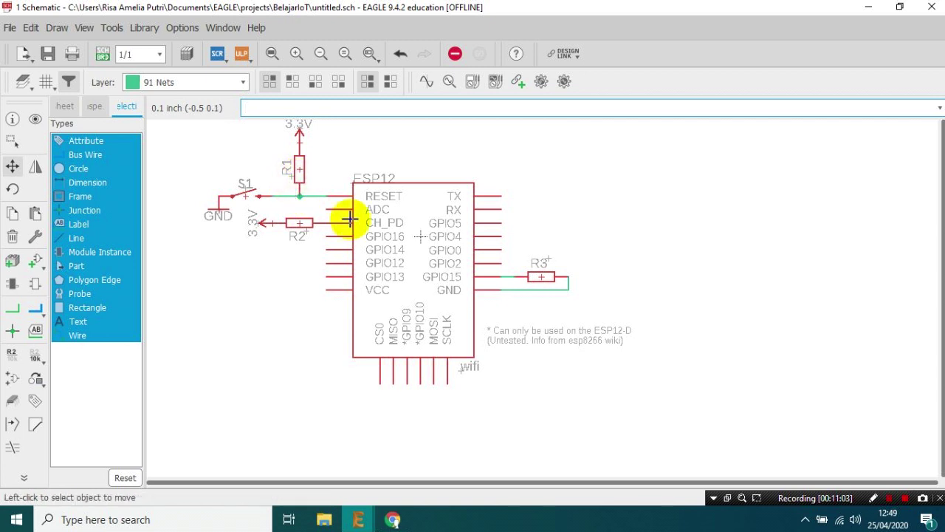
Step: Copy the GND symbol from switch S1 and place it at the corner of the net joining R3 and the GND pin
scroll(517, 299, "up", 1)
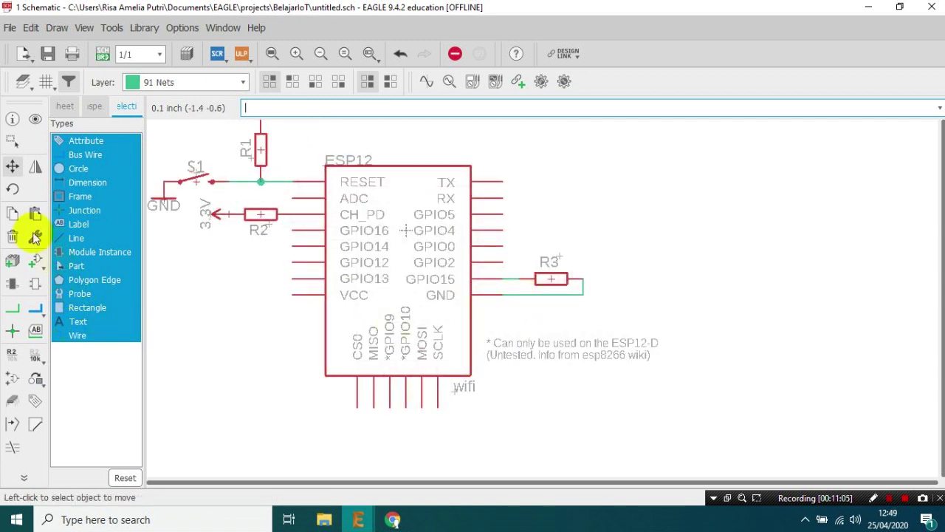
left_click(13, 212)
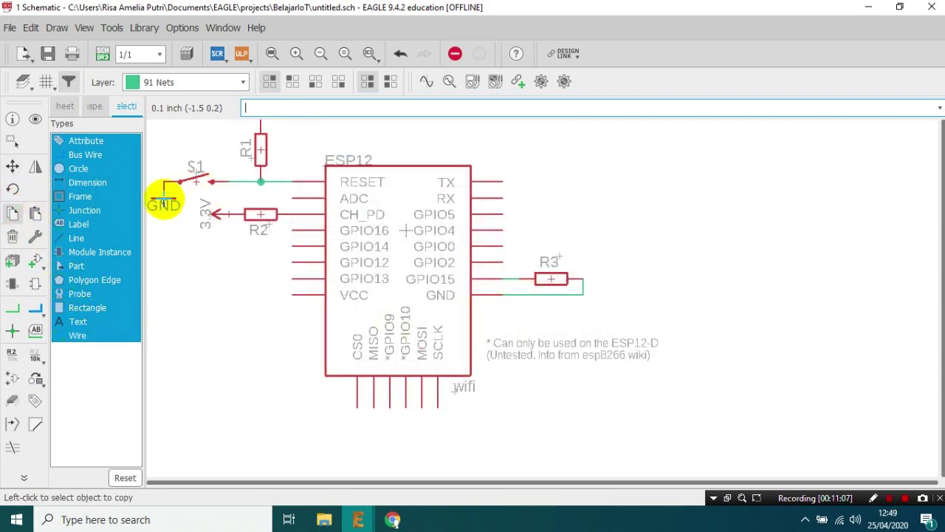
left_click(164, 201)
right_click(193, 258)
left_click(184, 247)
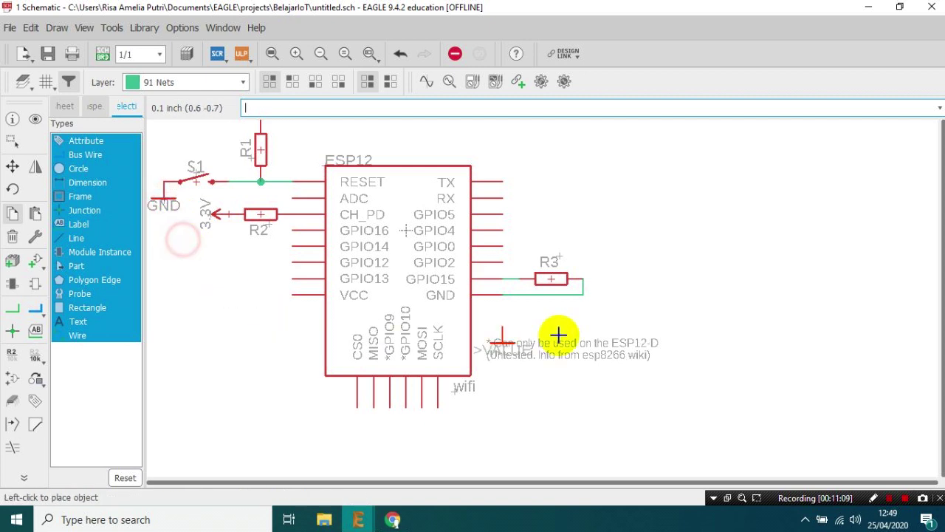
left_click(580, 307)
left_click(600, 270)
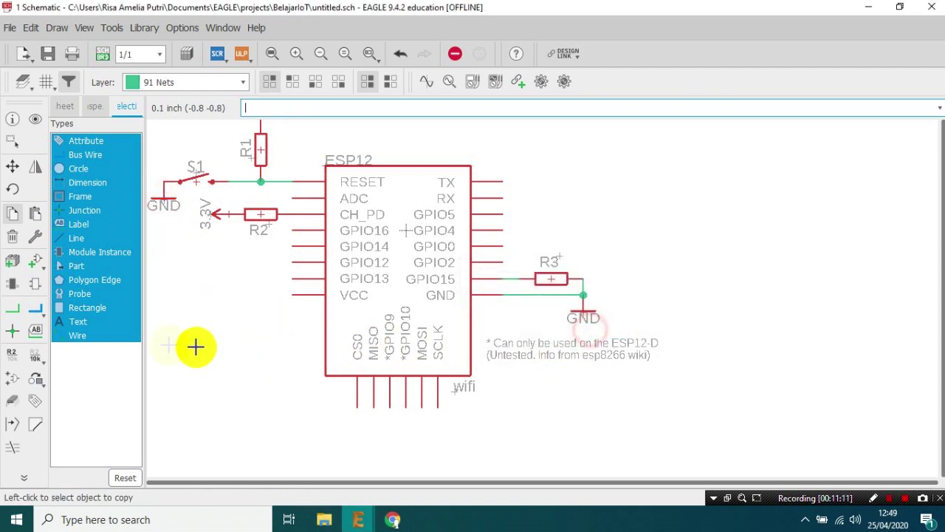
Step: Copy the sideways 3.3V supply symbol from R2 and place it on the VCC pin of the ESP12 module
left_click(12, 213)
left_click(222, 214)
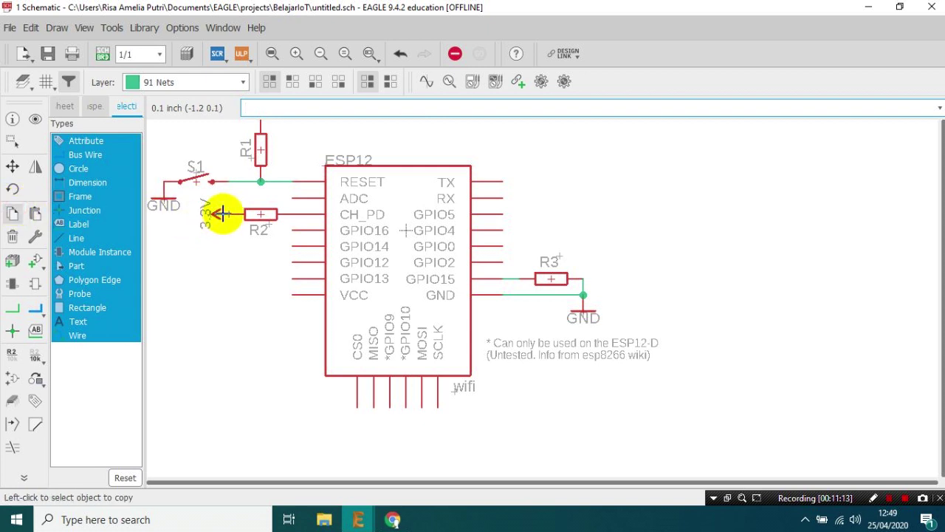
left_click(284, 297)
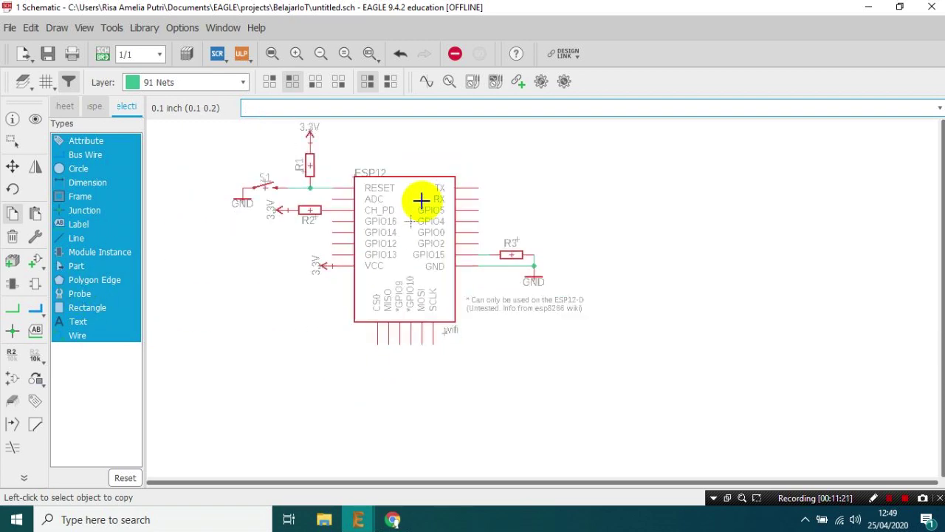
scroll(421, 201, "down", 3)
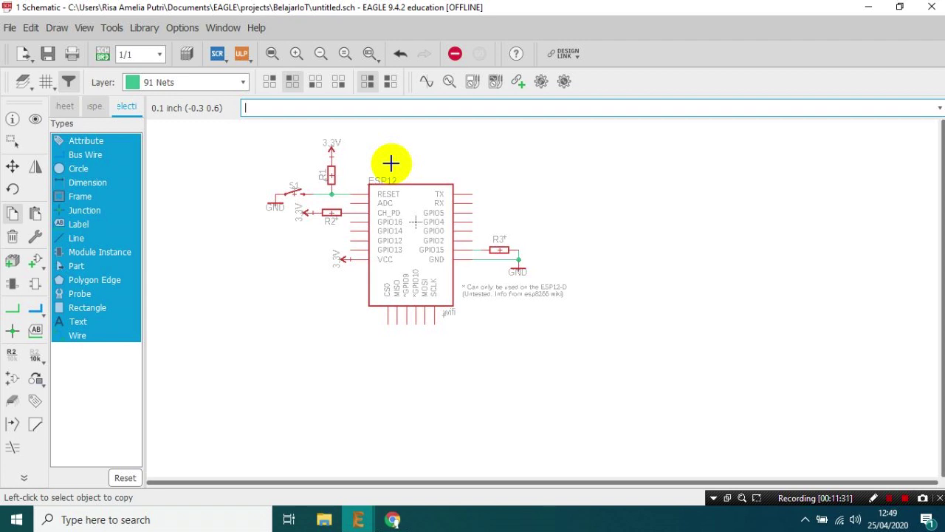
Step: Switch to Chrome and search Google for "ch340g" in a new browser tab
scroll(401, 167, "up", 2)
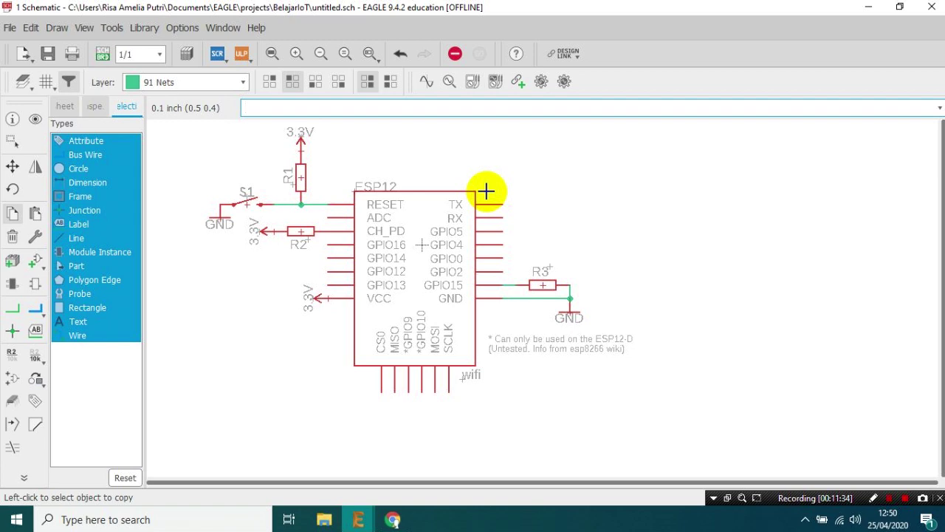
left_click(392, 519)
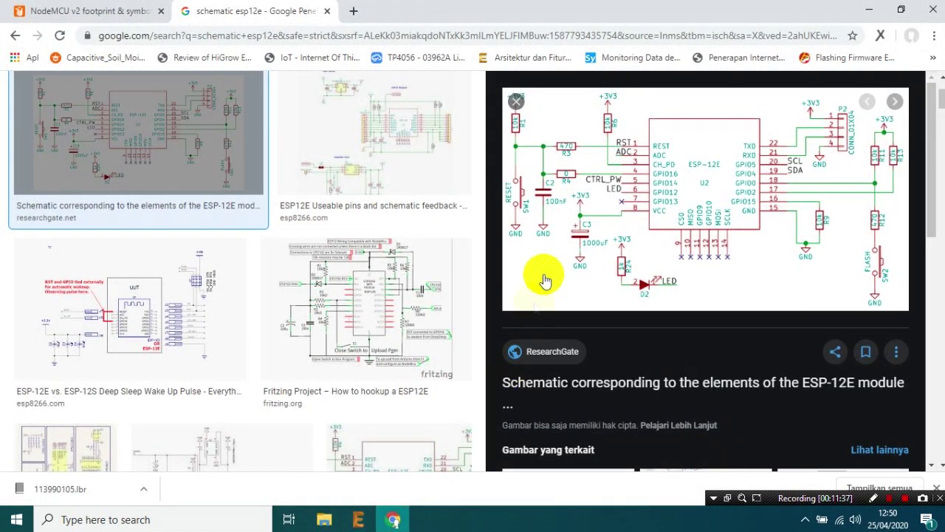
left_click(358, 9)
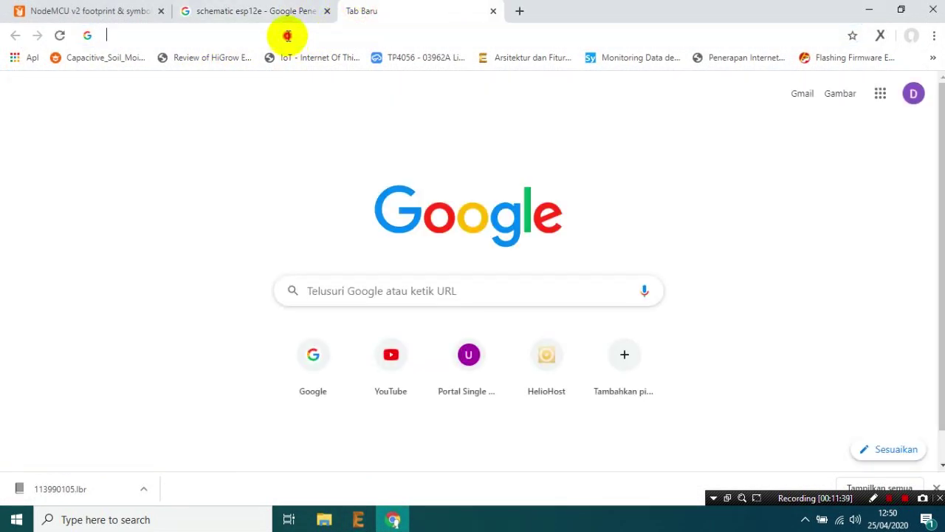
left_click(286, 36)
type("ch3")
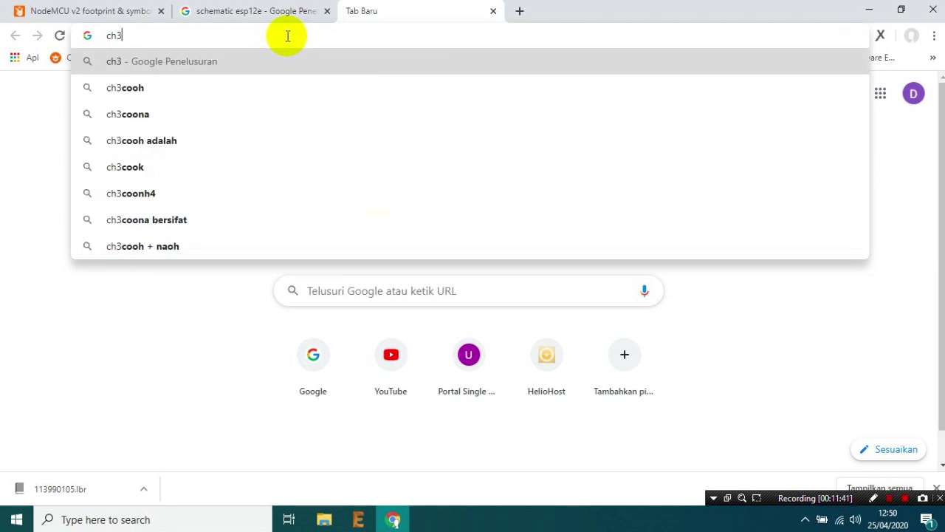
type("40g")
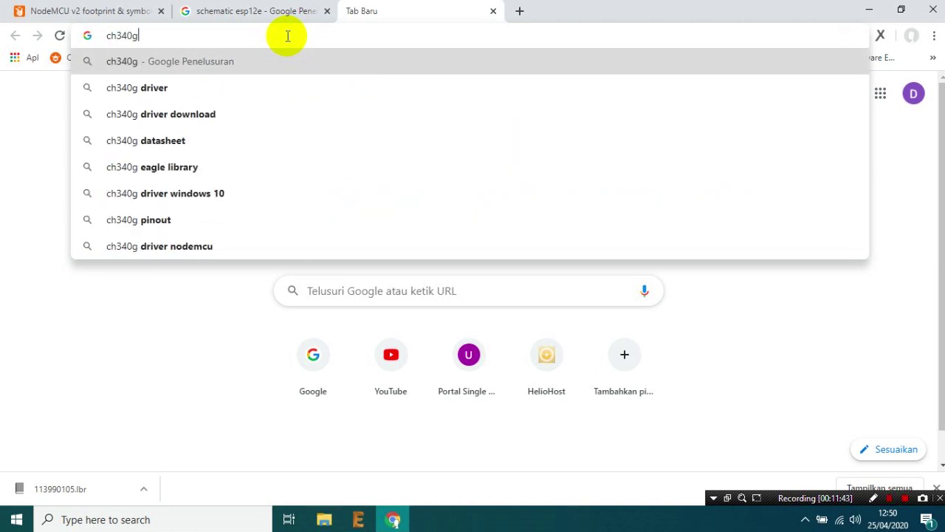
key("Return")
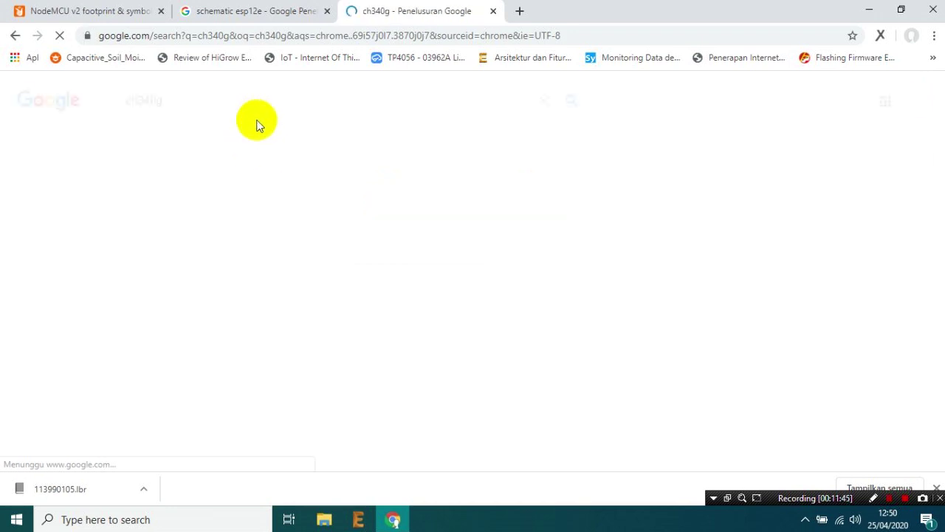
Step: Show the image results for ch340g and open the Instructables USB to TTL (CH340G) schematic preview
left_click(217, 135)
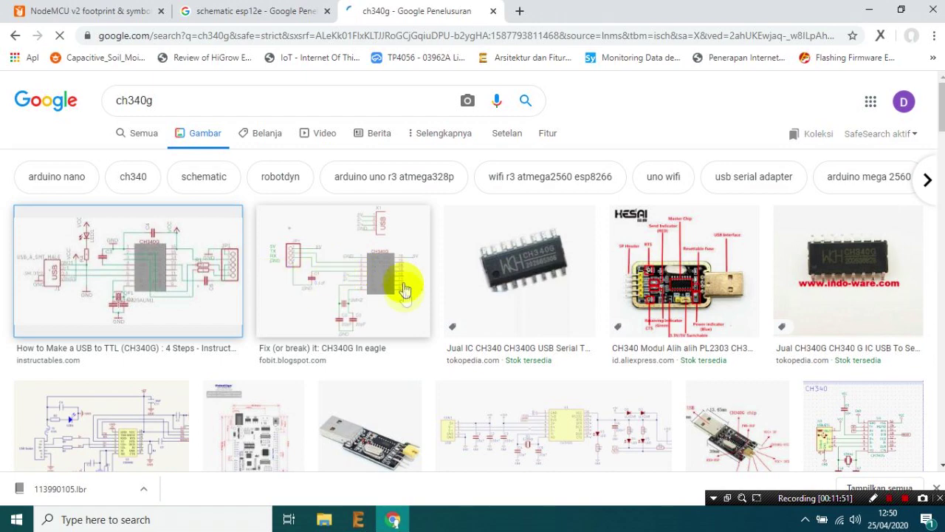
scroll(133, 353, "down", 1)
scroll(133, 353, "down", 3)
left_click(174, 127)
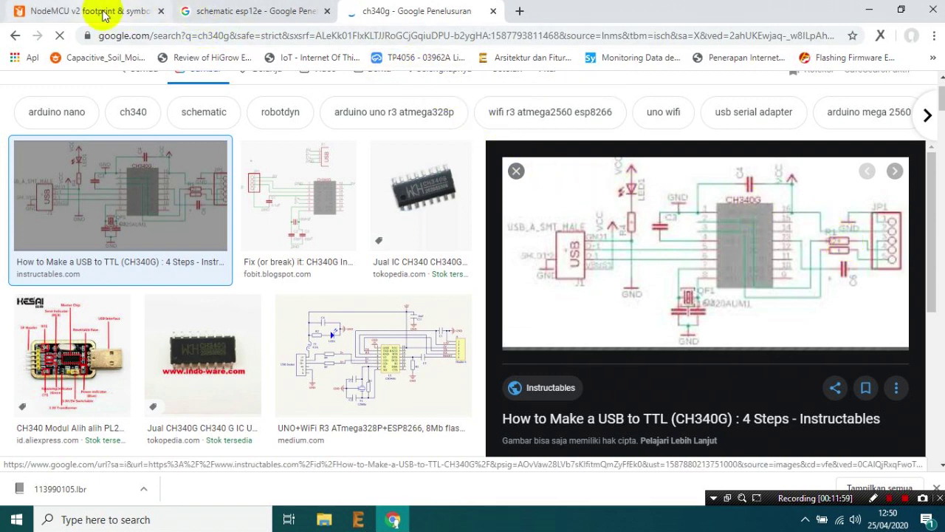
Step: Switch back to the EAGLE schematic and choose the MA04-1 pin header from the con-lstb library to add
mouse_move(360, 519)
left_click(394, 465)
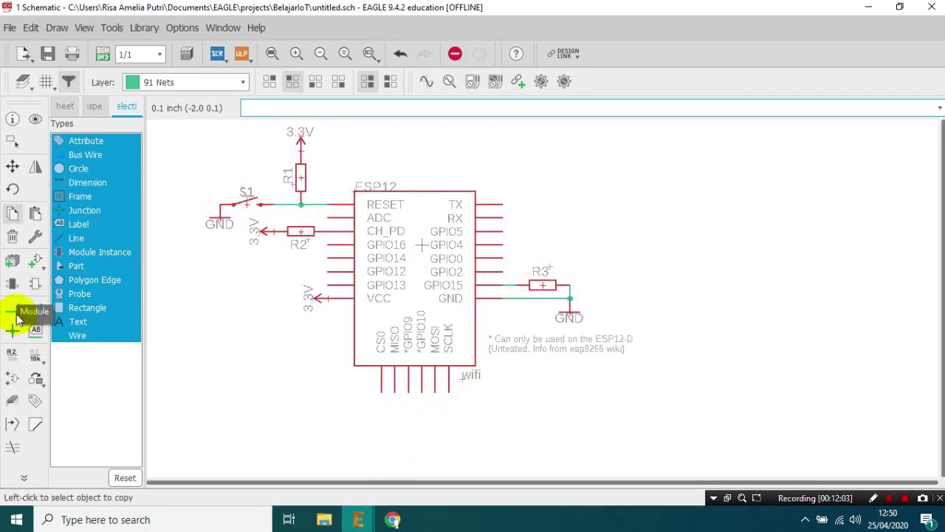
left_click(34, 262)
scroll(178, 248, "up", 2)
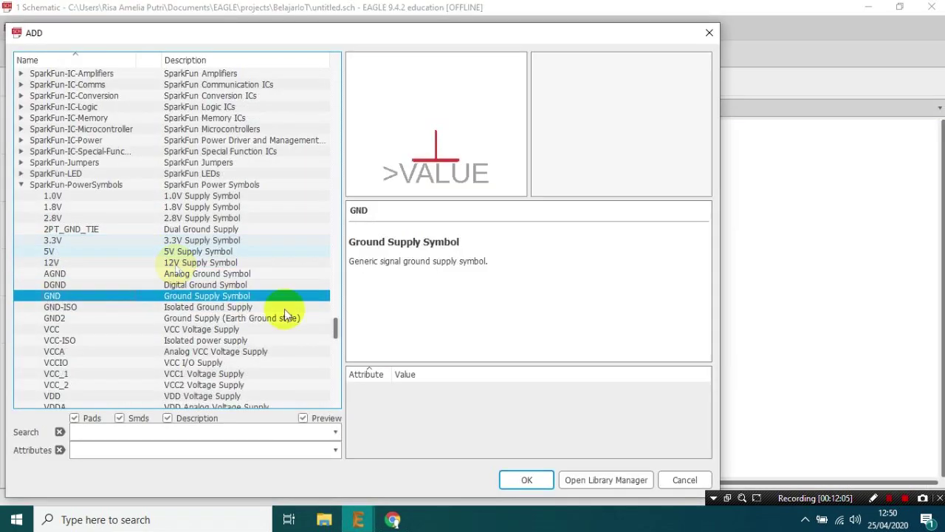
left_click_drag(334, 325, 309, 131)
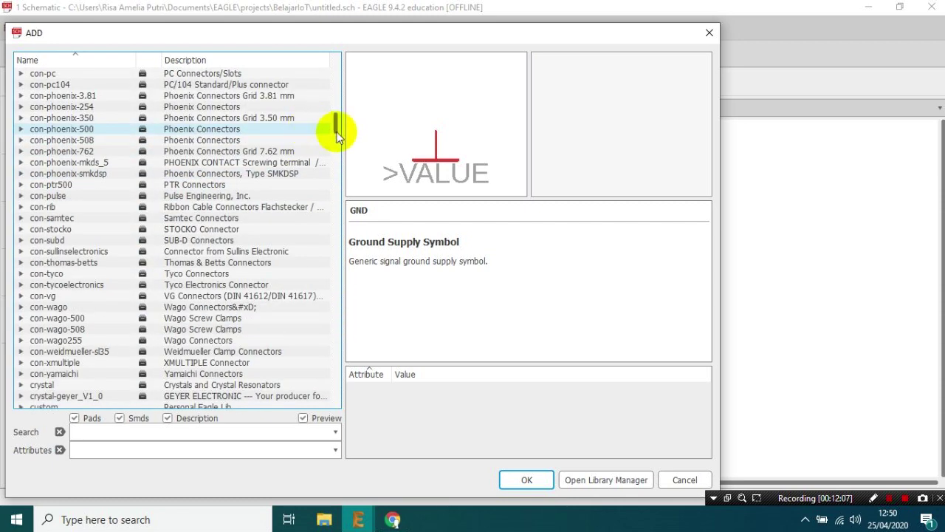
mouse_move(333, 131)
left_mouse_down()
mouse_move(343, 159)
mouse_move(341, 87)
mouse_move(340, 135)
left_mouse_up()
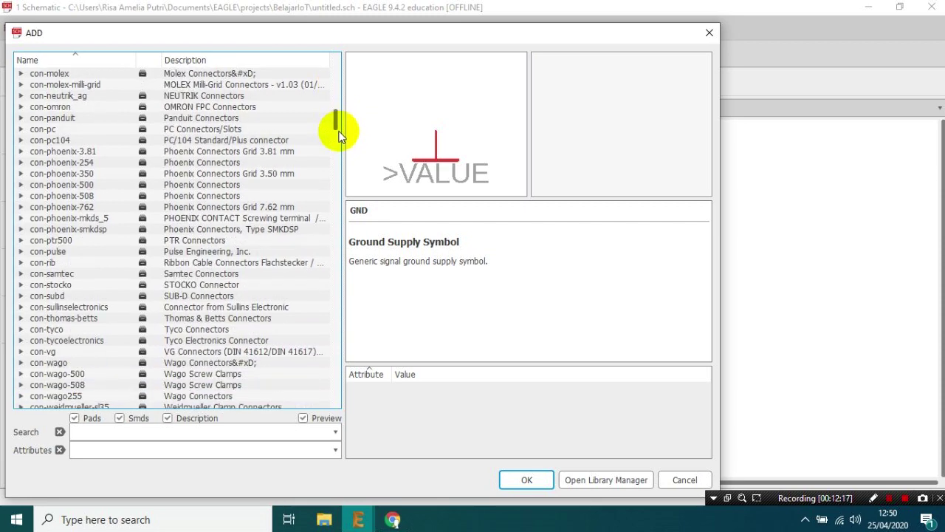
scroll(38, 173, "up", 5)
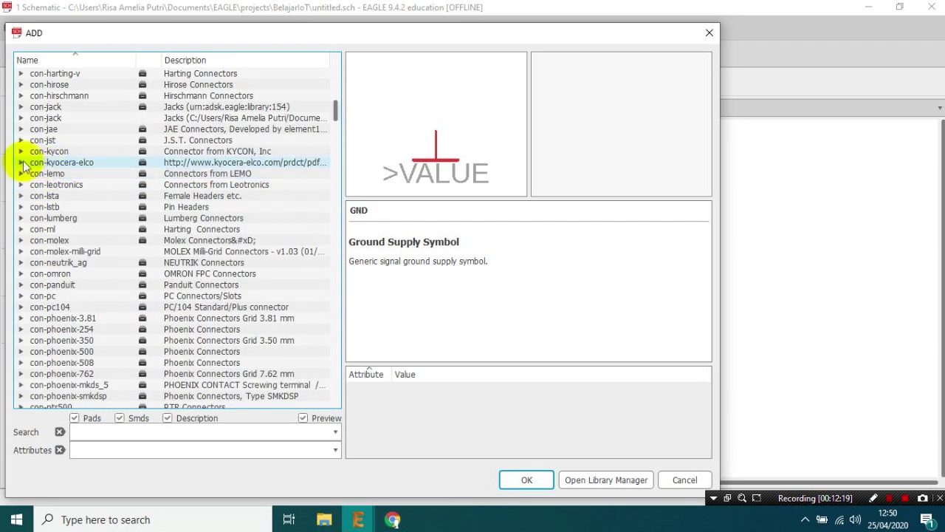
left_click(17, 206)
left_click(74, 85)
left_click(78, 108)
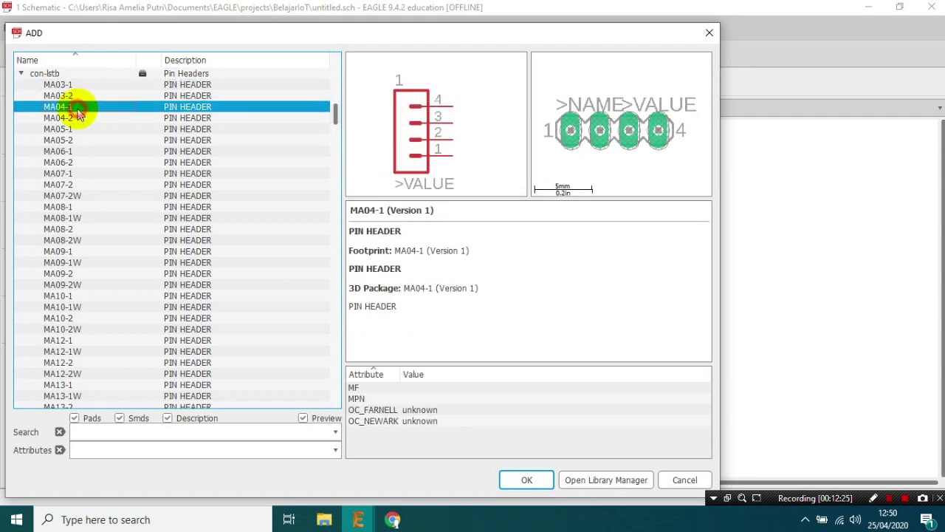
double_click(77, 110)
Step: Place the MA04-1 header above and to the right of the ESP12 module with its pins facing down
scroll(586, 211, "down", 5)
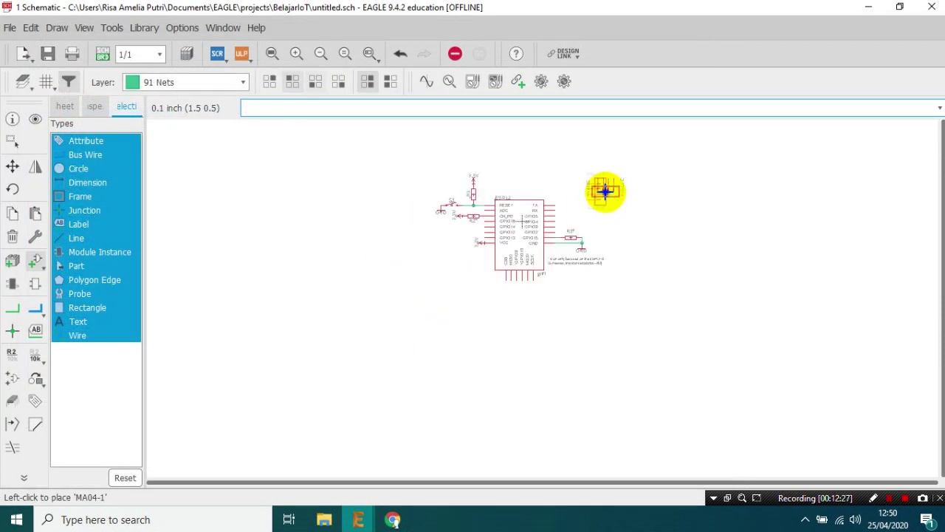
scroll(596, 154, "up", 2)
left_click(585, 171)
Step: Draw nets joining the module's TX pin to header pin 2 and its RX pin to header pin 3
left_click(11, 308)
scroll(619, 203, "up", 3)
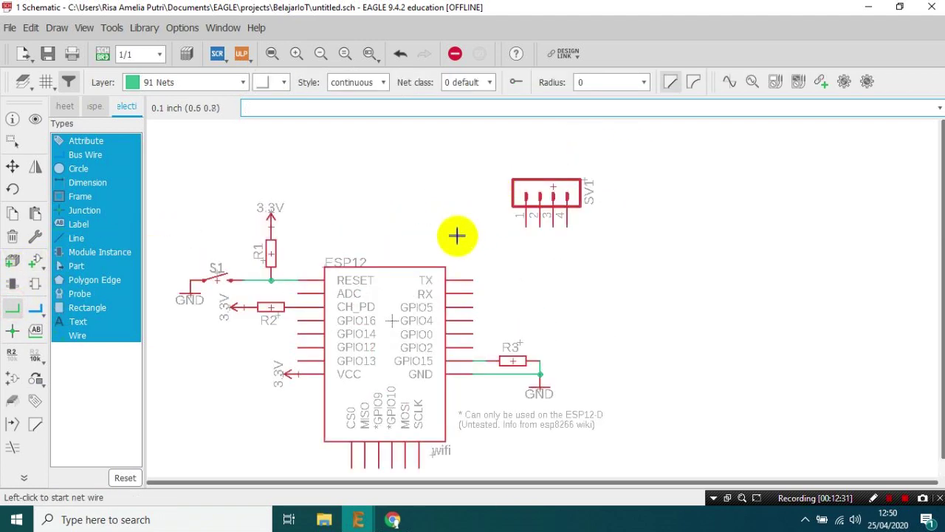
scroll(458, 232, "up", 2)
left_click(476, 296)
left_click(575, 218)
left_click(595, 218)
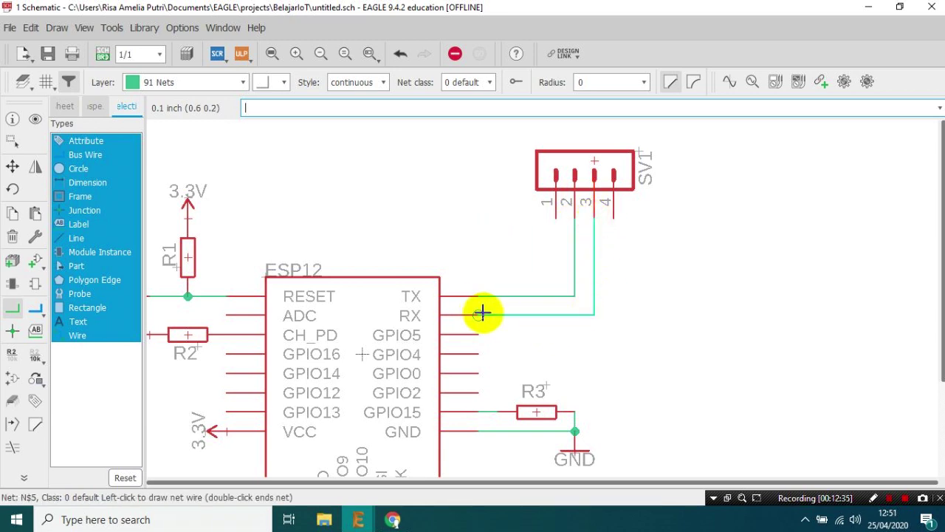
left_click(481, 313)
Step: Copy the 3.3V supply symbol above R1, rotate it to point downwards and place it on header pin 1
scroll(258, 270, "down", 2)
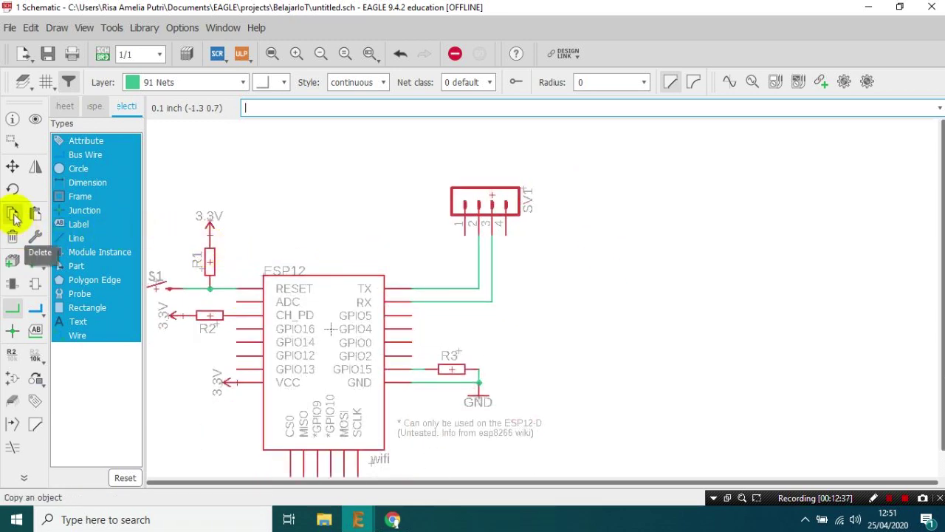
left_click(13, 214)
left_click(207, 233)
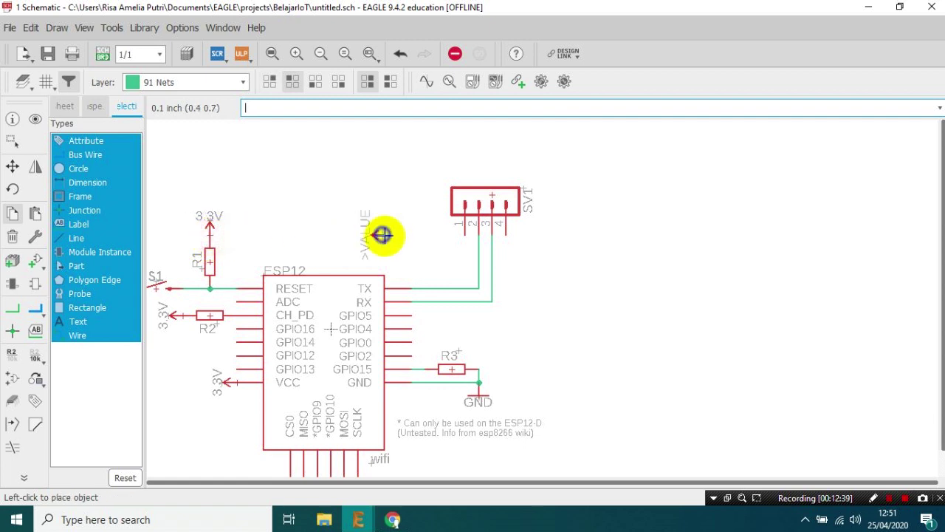
right_click(451, 240)
left_click(467, 236)
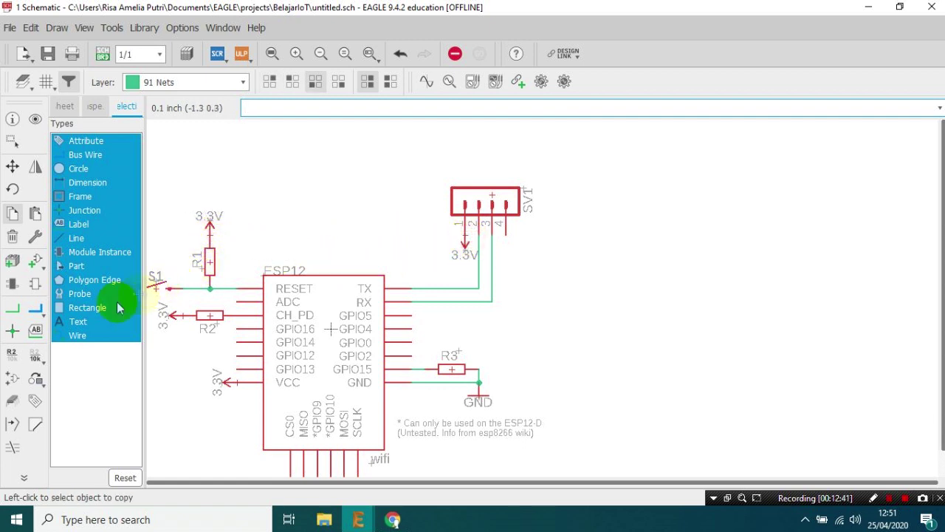
Step: Copy the GND symbol from switch S1 and place it upright on header pin 4
left_click(12, 214)
scroll(173, 266, "down", 2)
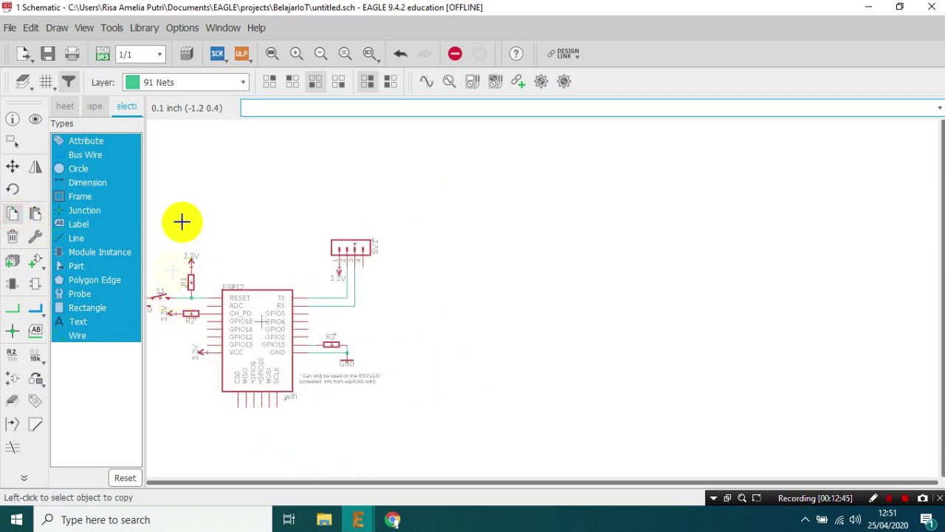
left_click(272, 54)
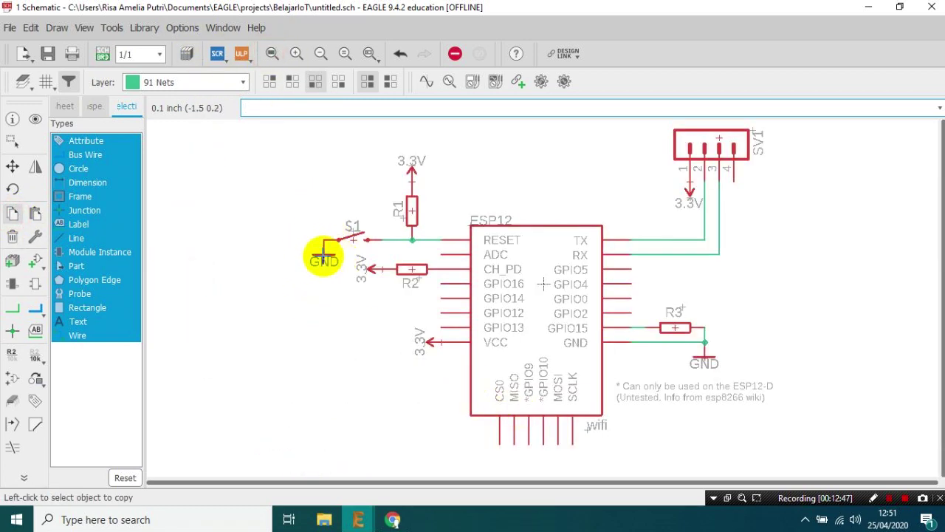
left_click(709, 196)
scroll(728, 201, "up", 3)
left_click(714, 195)
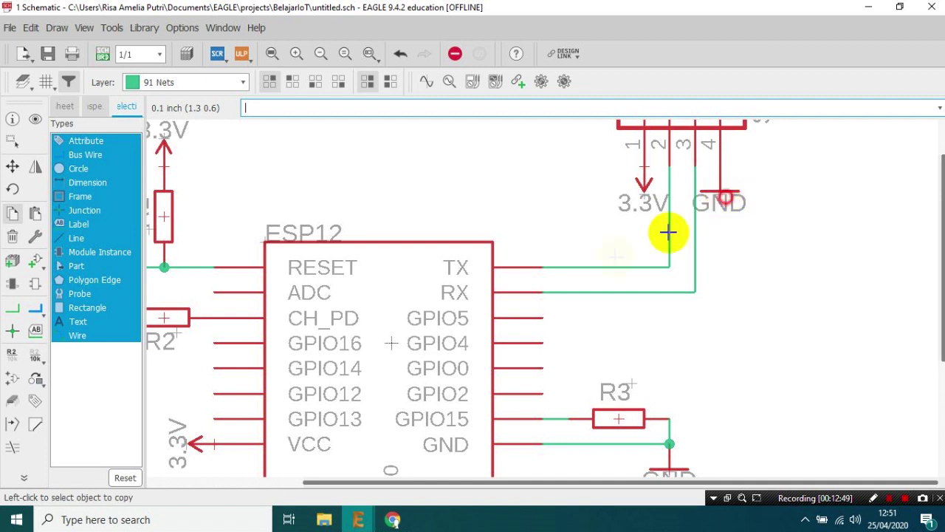
Step: Move the header's GND and 3.3V symbols one grid step outward, away from the TX and RX nets
left_click(11, 166)
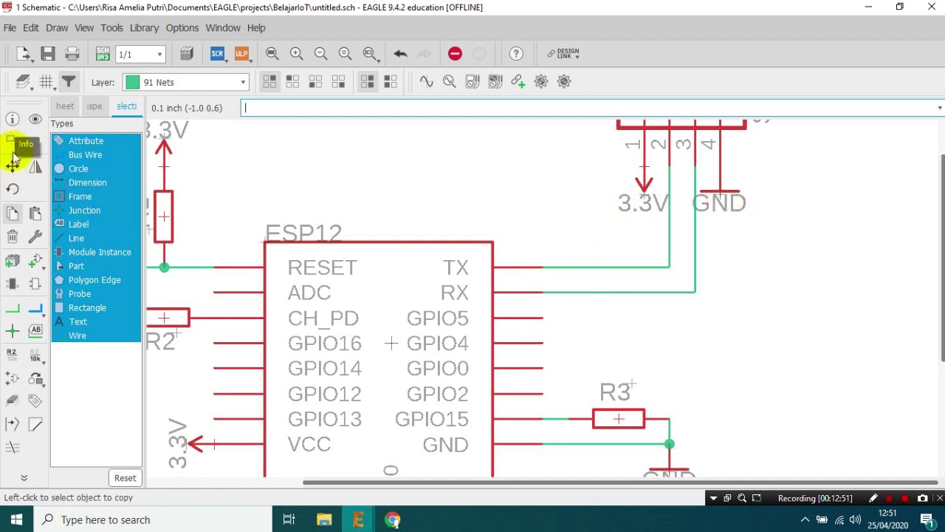
left_click(728, 194)
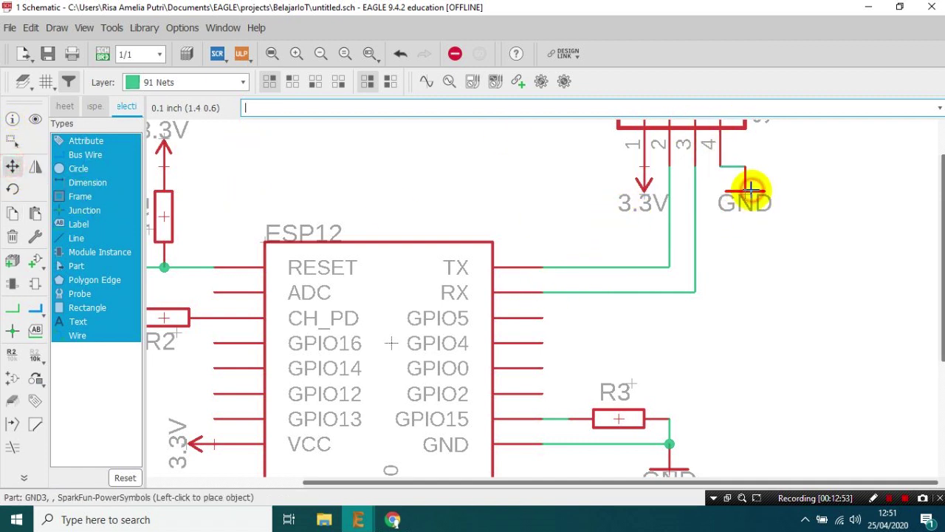
left_click(643, 167)
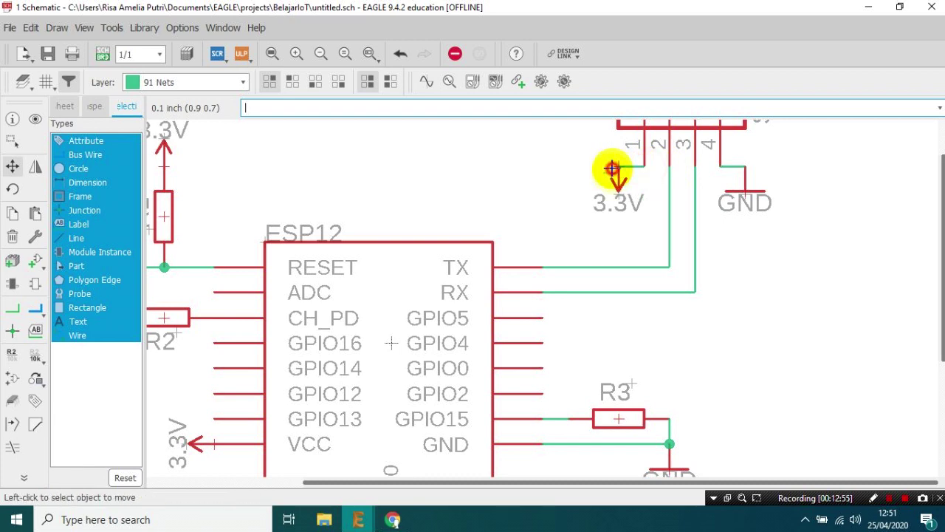
Step: Rename the four-pin header SV1 as UART
scroll(616, 200, "down", 4)
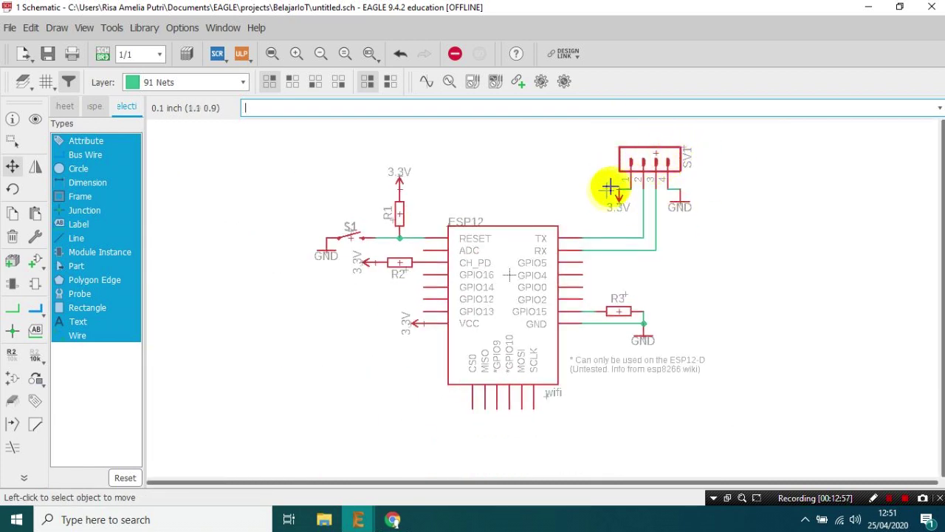
left_click(12, 352)
left_click(658, 156)
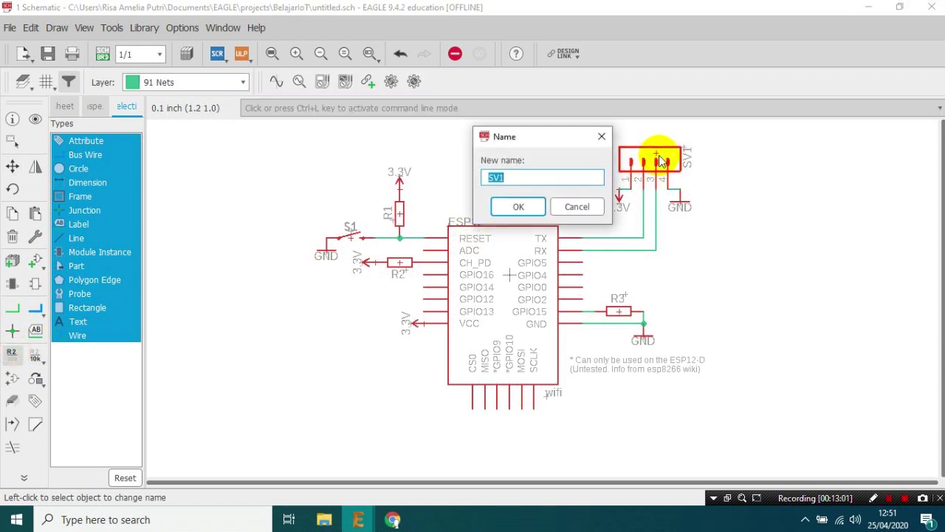
type("UART")
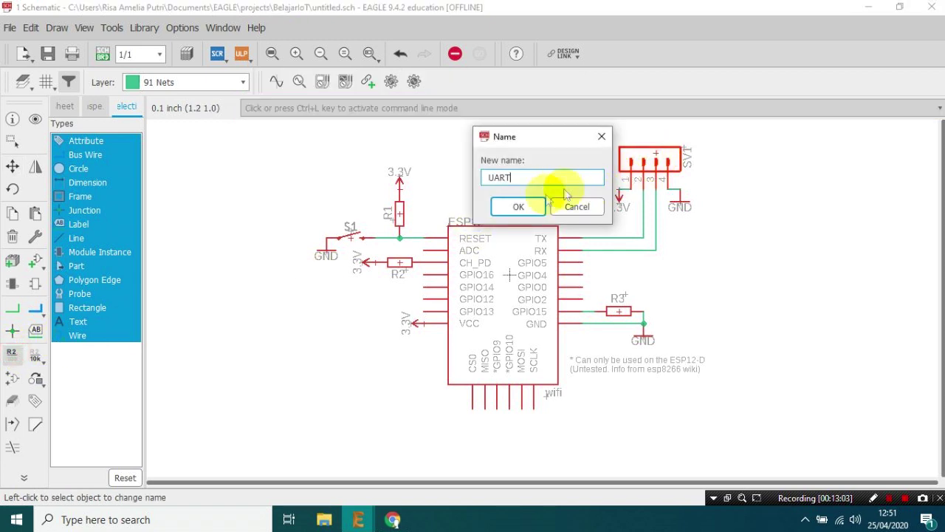
left_click(519, 206)
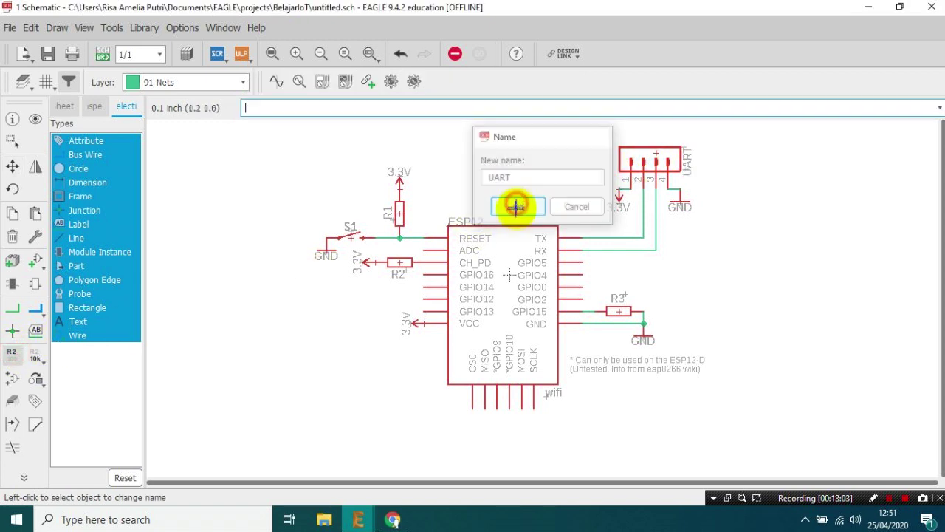
Step: Rotate the UART name label to horizontal and move it above the header
left_click(12, 166)
left_click(681, 142)
right_click(657, 135)
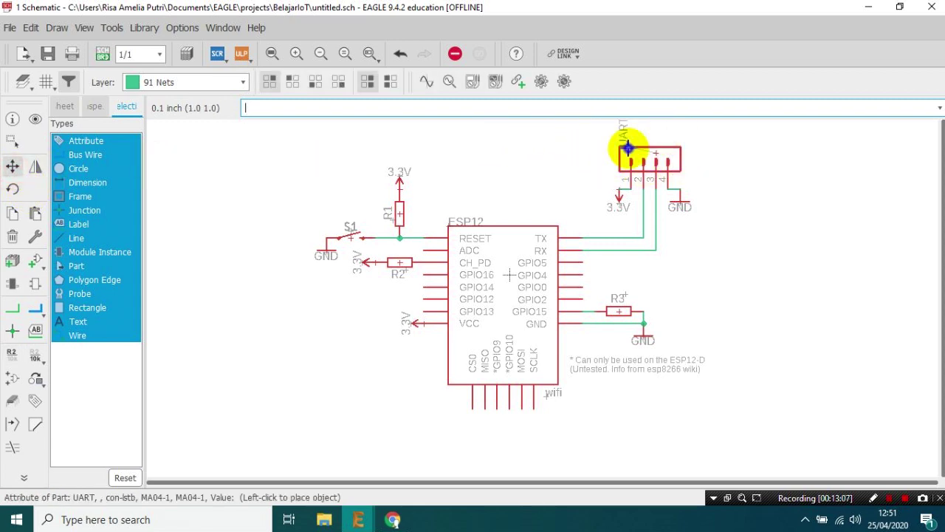
left_click(675, 130)
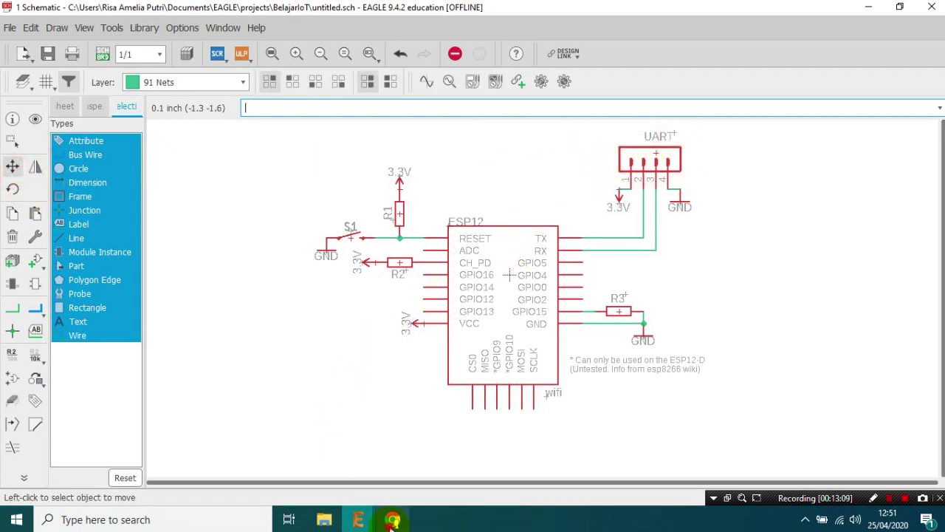
Step: Switch to Chrome and open google.com in a new browser tab
left_click(392, 520)
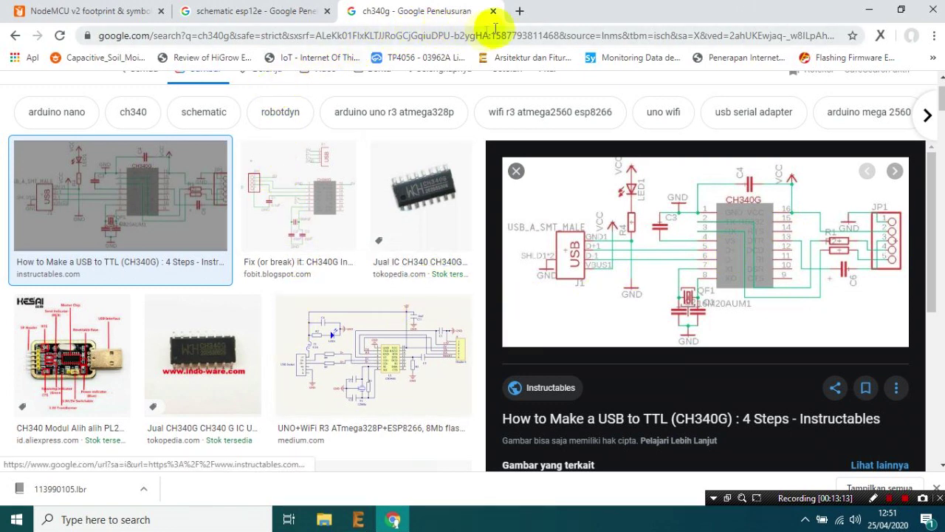
left_click(521, 13)
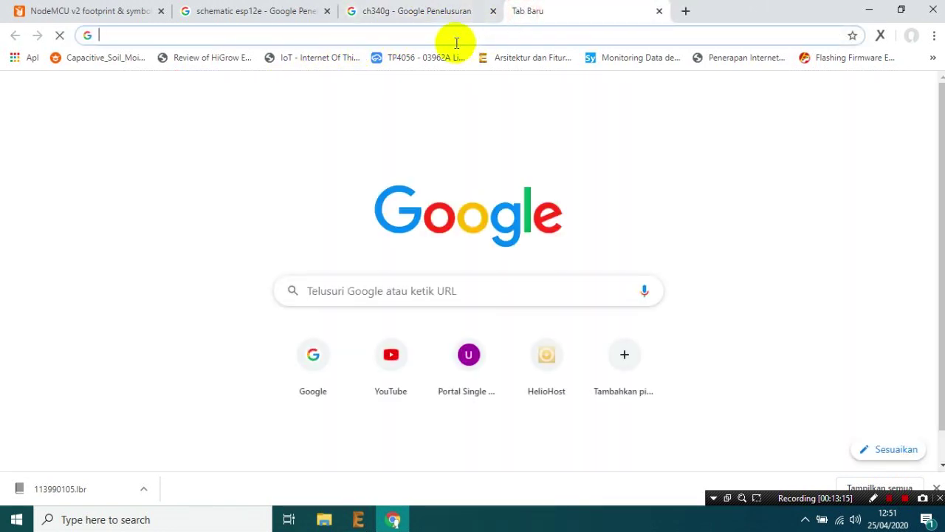
type("goo")
key("Return")
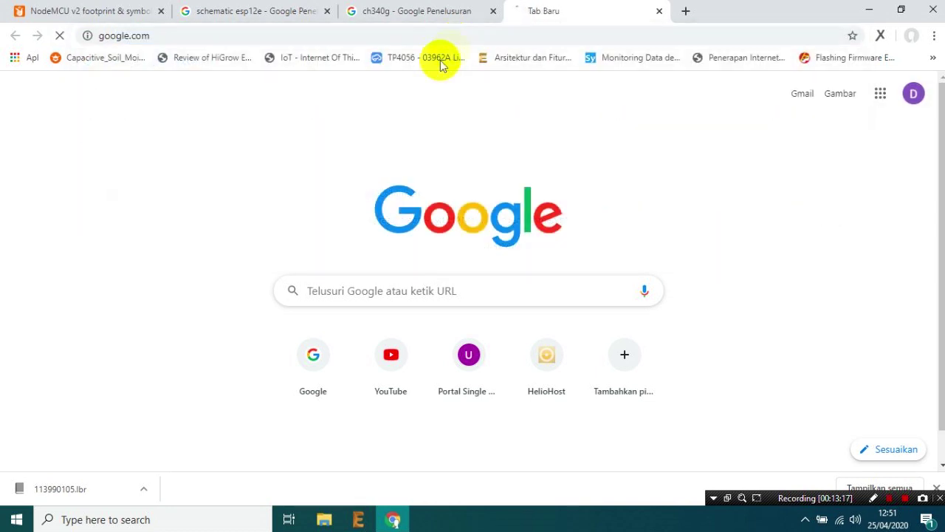
Step: Search Google Images for "usb to tll" and look through the pictured USB-to-TTL adapter modules
type("usb to tl")
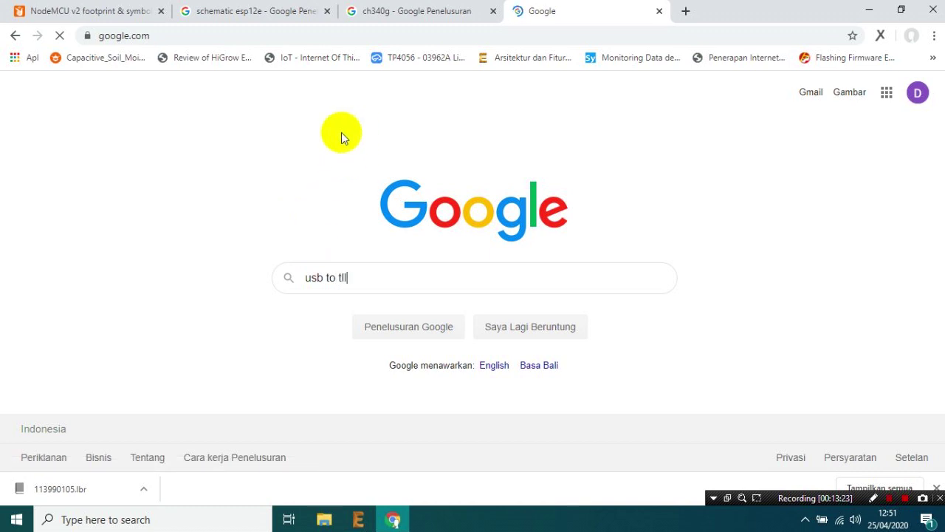
key("Return")
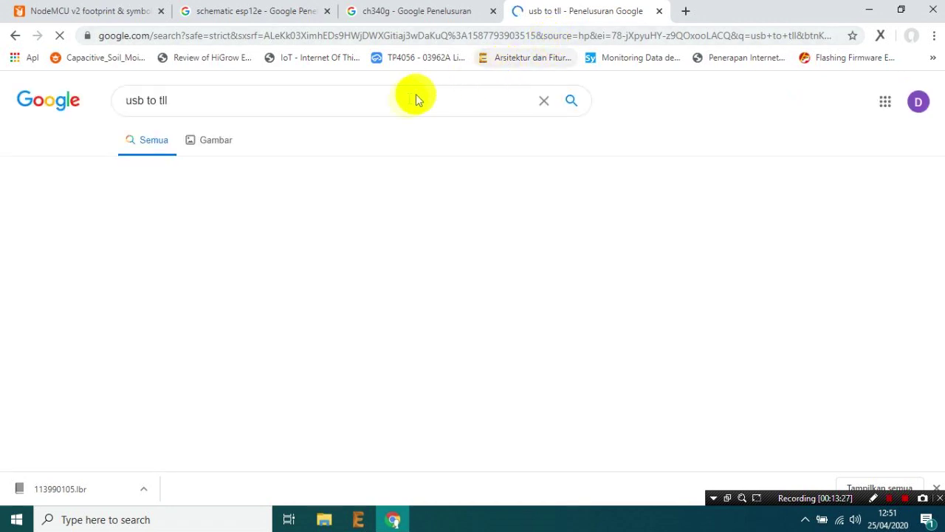
left_click(216, 147)
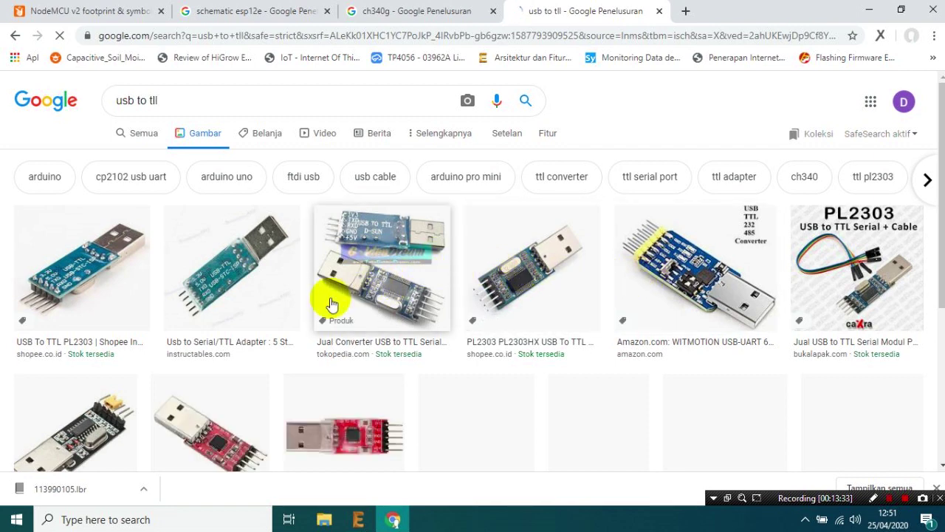
scroll(334, 291, "down", 1)
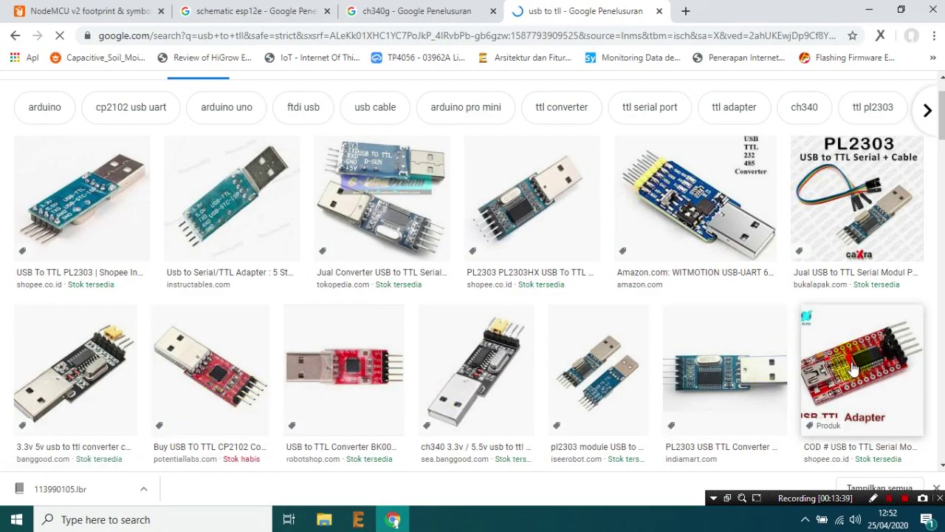
scroll(853, 368, "down", 4)
scroll(201, 316, "up", 2)
scroll(202, 316, "up", 3)
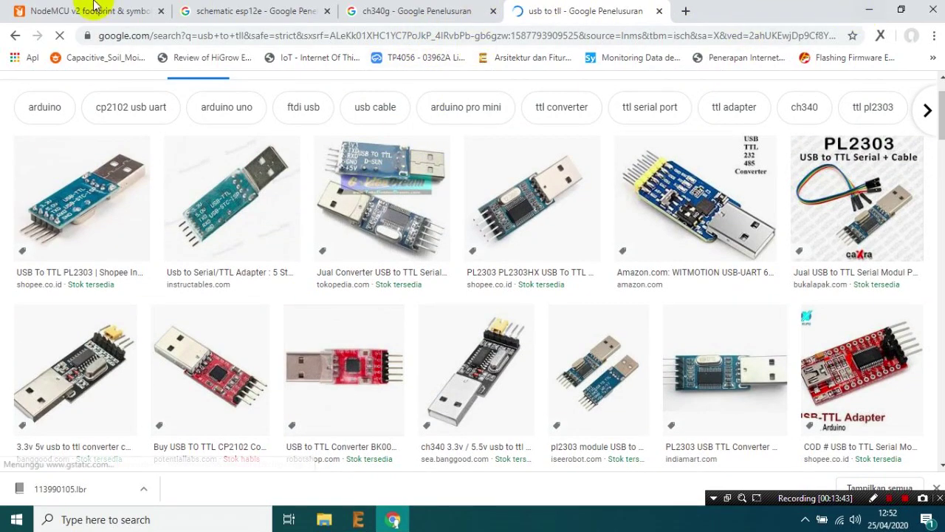
Step: Return to the EAGLE schematic and place a horizontal copy of switch S1 to the right of resistor R3
left_click(92, 9)
left_click(879, 9)
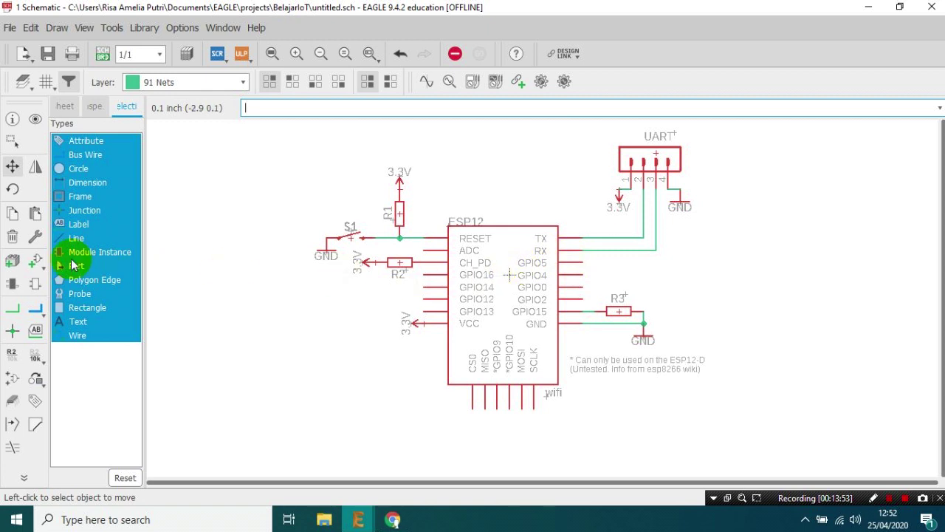
left_click(12, 213)
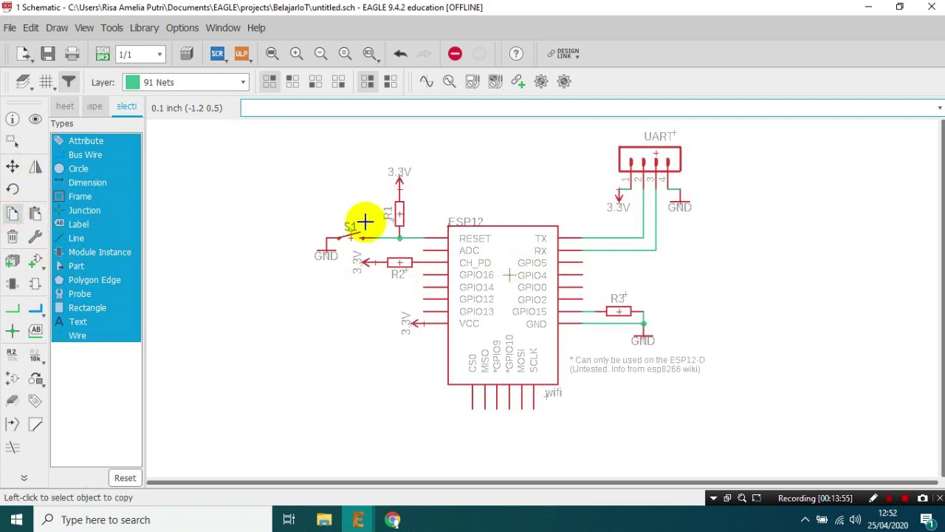
left_click(349, 236)
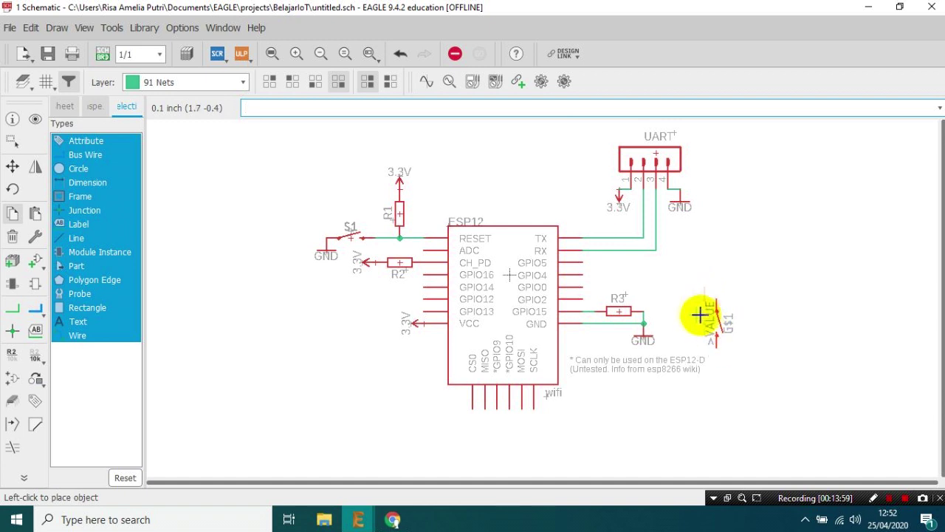
right_click(694, 309)
left_click(683, 296)
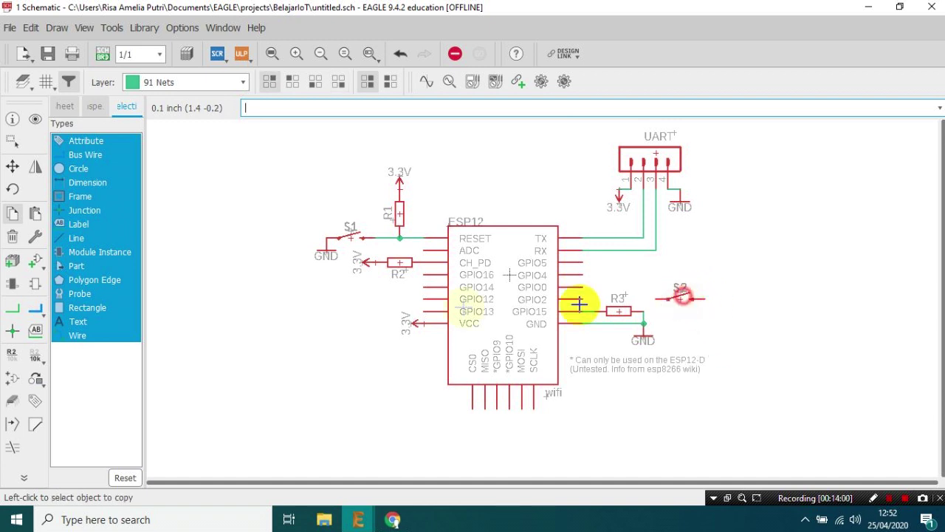
Step: Move the copied switch S2 up one grid step to line up with the module's GPIO0 pin
left_click(12, 309)
left_click(582, 296)
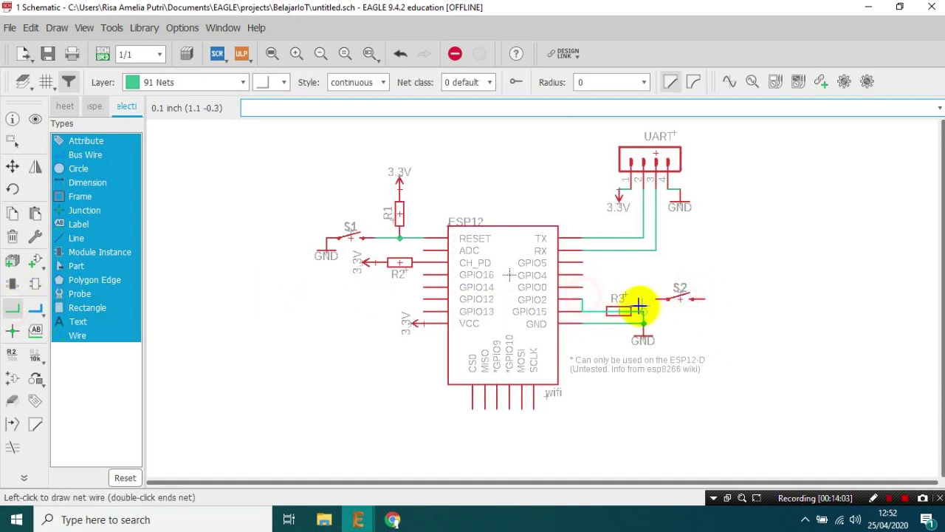
left_click(11, 166)
left_click(681, 288)
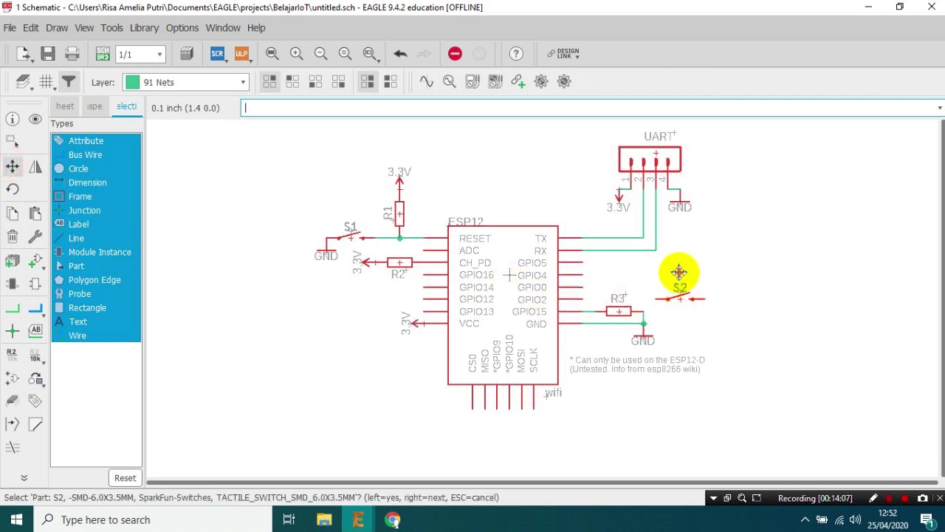
left_click(680, 273)
left_click(680, 287)
Step: Wire the module's GPIO0 pin to the near terminal of switch S2
left_click(12, 309)
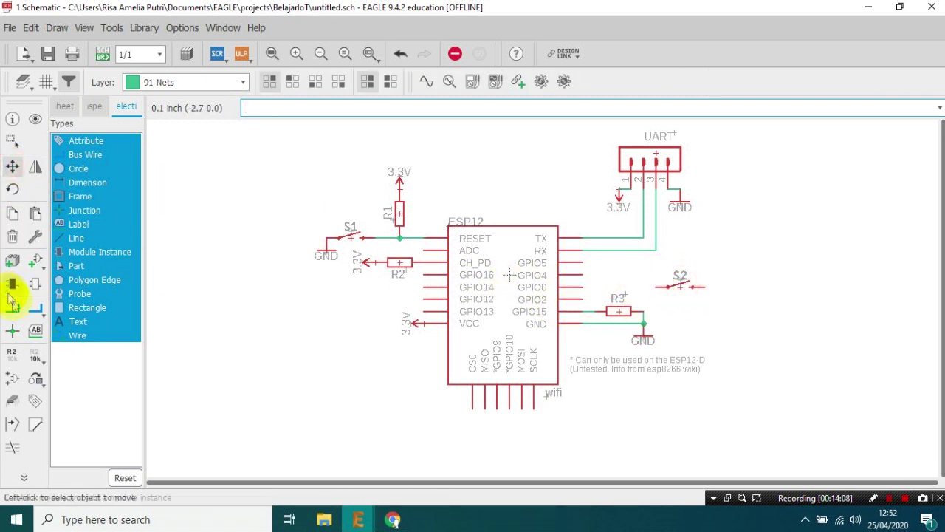
left_click(582, 287)
left_click(667, 287)
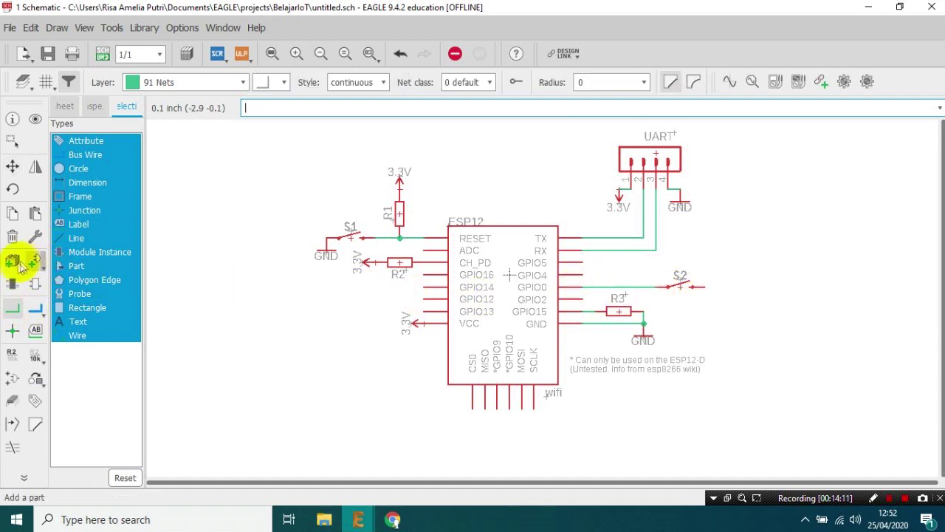
Step: Copy the GND symbol from switch S1 onto the free terminal of switch S2
left_click(12, 214)
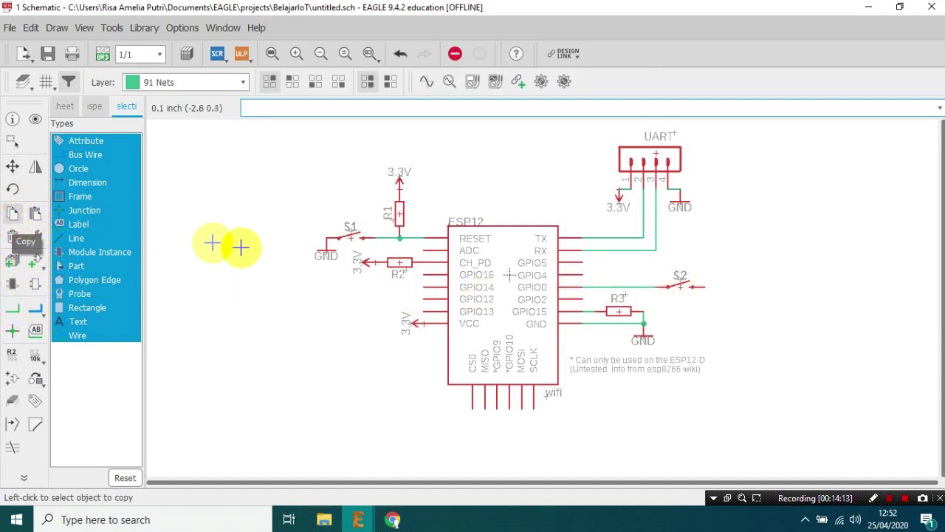
left_click(325, 251)
left_click(698, 300)
Step: Review the schematic's wiring around the ESP12 module, both switches, the resistors and the UART header
scroll(650, 285, "up", 4)
scroll(650, 288, "down", 4)
scroll(663, 191, "up", 1)
scroll(672, 155, "up", 1)
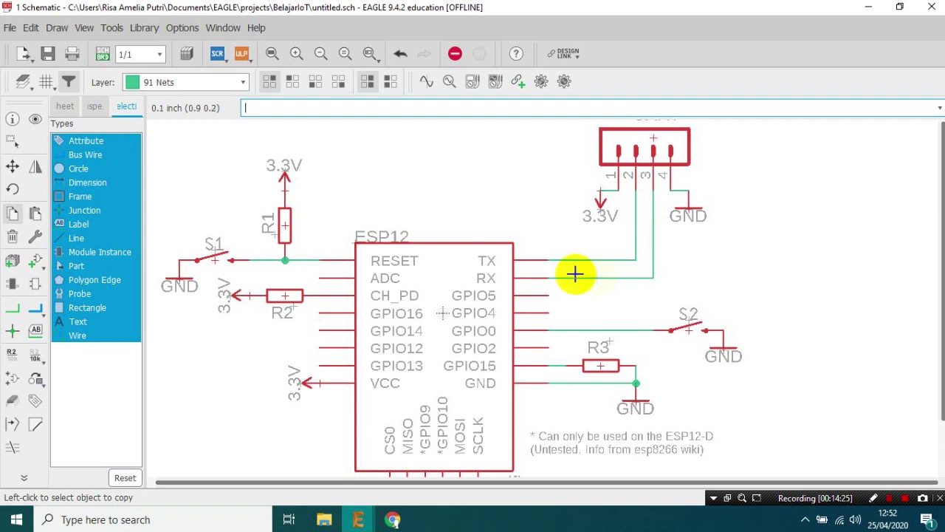
scroll(377, 355, "down", 2)
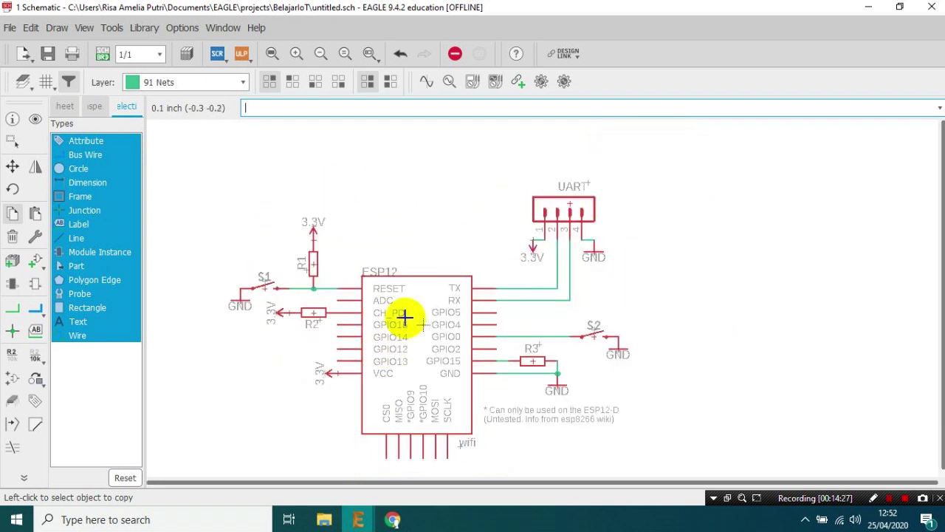
scroll(391, 345, "up", 1)
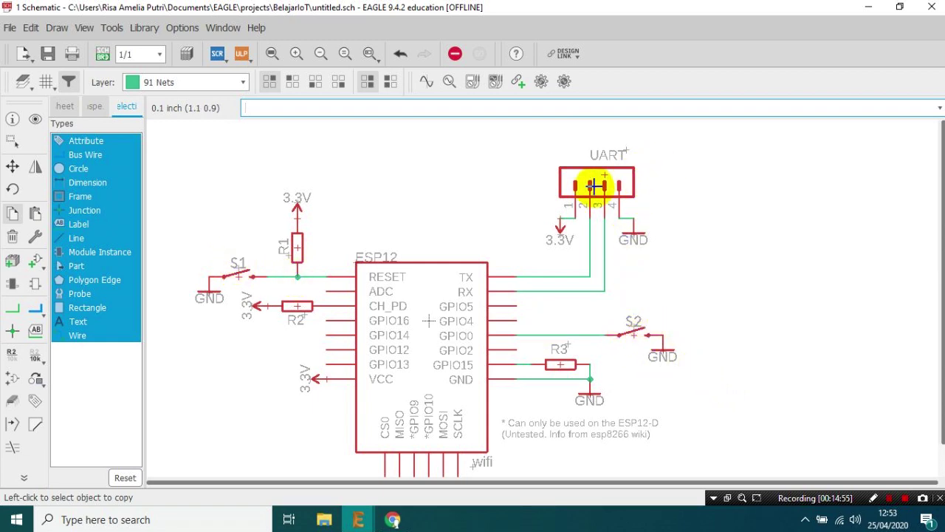
scroll(556, 210, "down", 1)
scroll(500, 316, "up", 1)
scroll(500, 313, "down", 1)
scroll(500, 314, "up", 1)
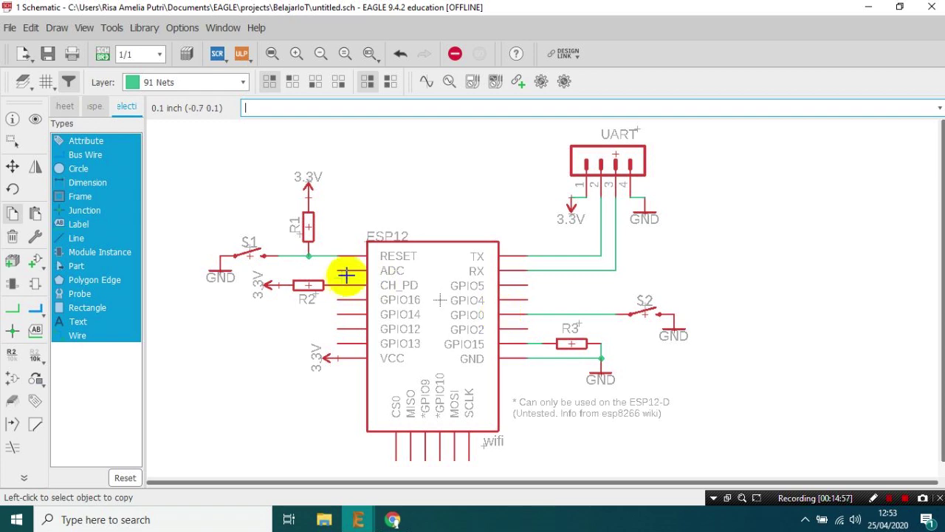
scroll(428, 312, "down", 1)
Step: Check the reference ESP-12E schematic image in Chrome, then return to the EAGLE schematic
left_click(393, 519)
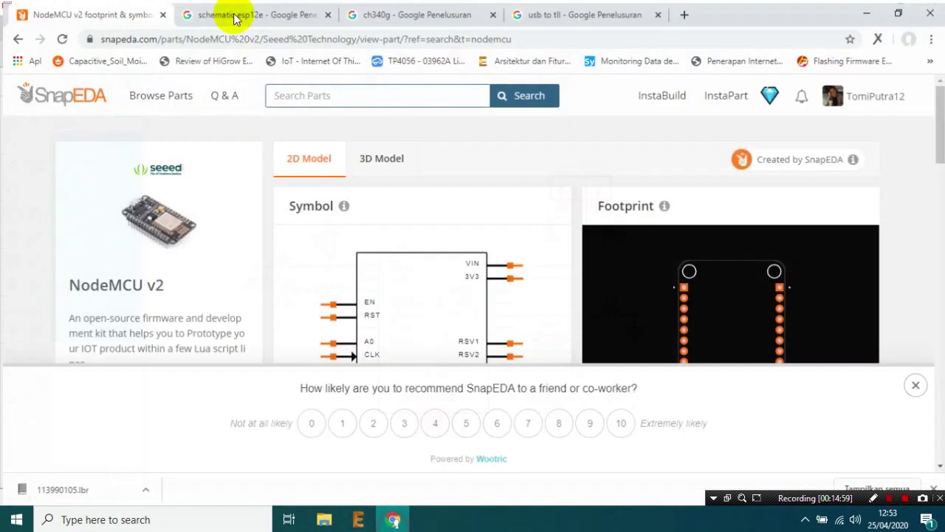
left_click(215, 13)
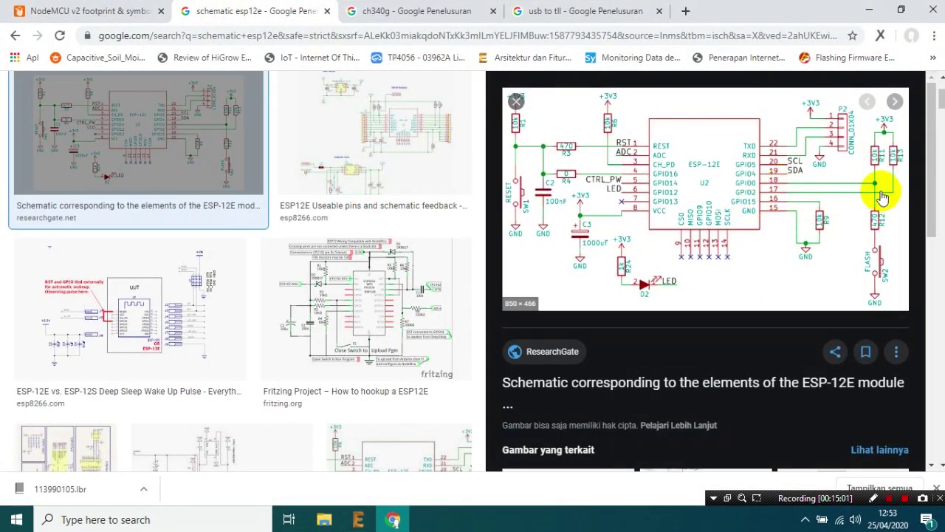
left_click(879, 9)
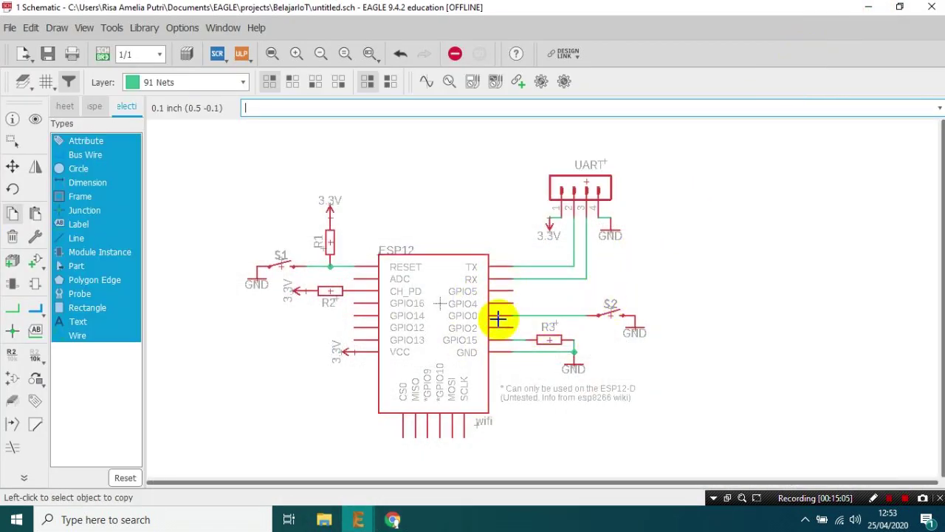
Step: Add a four-pin MA04-1 header from the con-lstb library to the left of the module, pins facing it
left_click(35, 263)
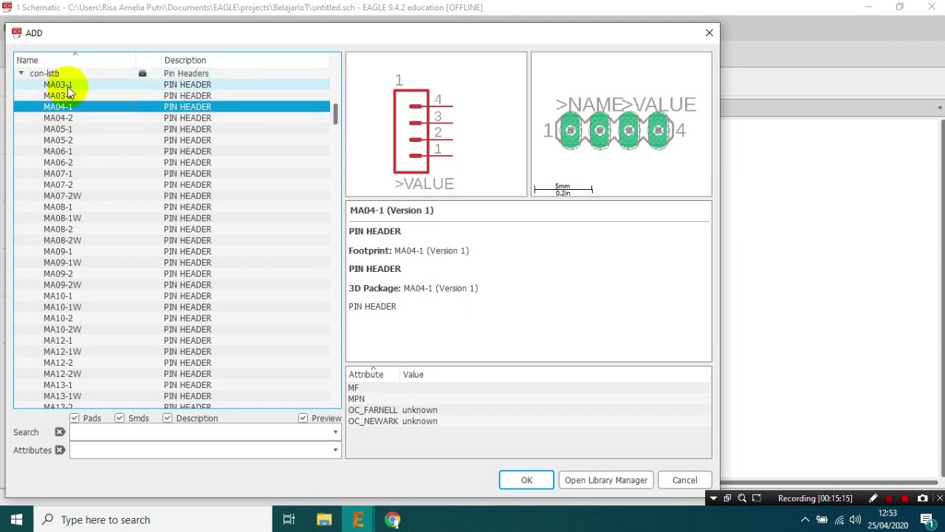
left_click(70, 85)
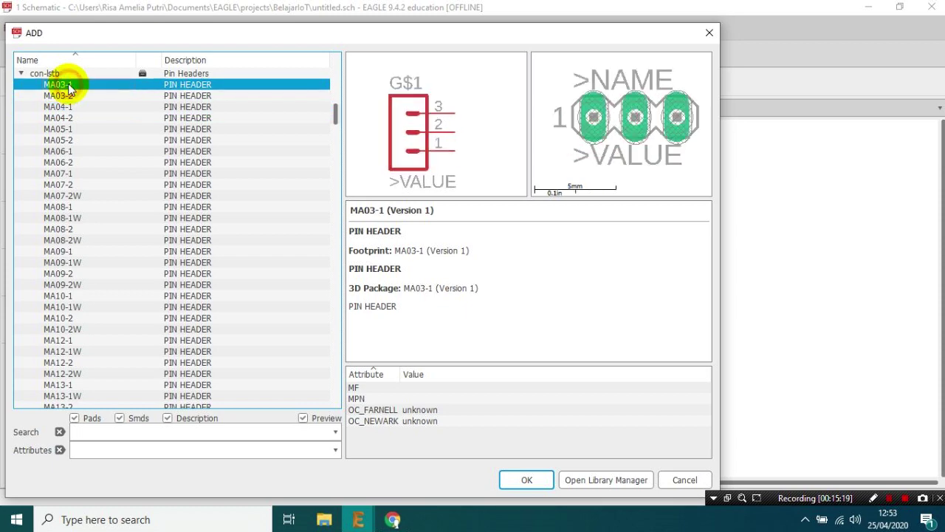
left_click(72, 95)
left_click(70, 85)
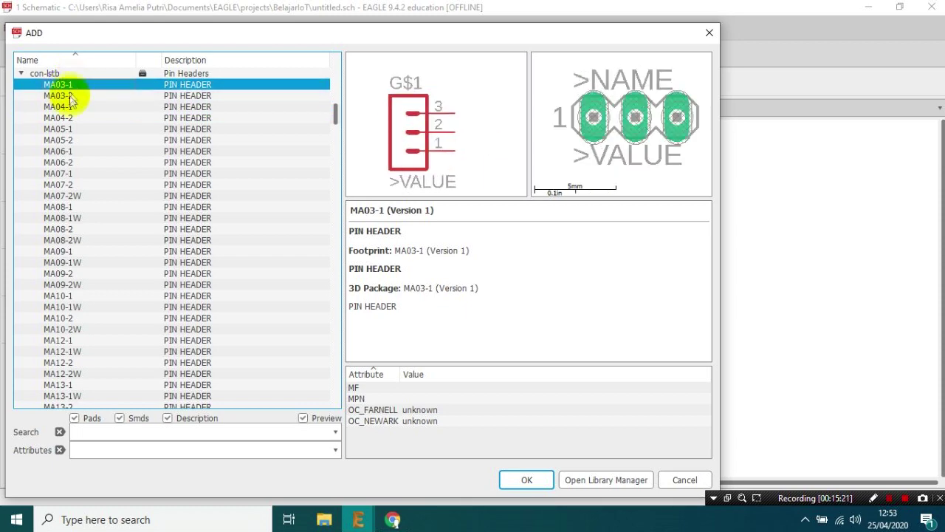
left_click(69, 118)
left_click(69, 107)
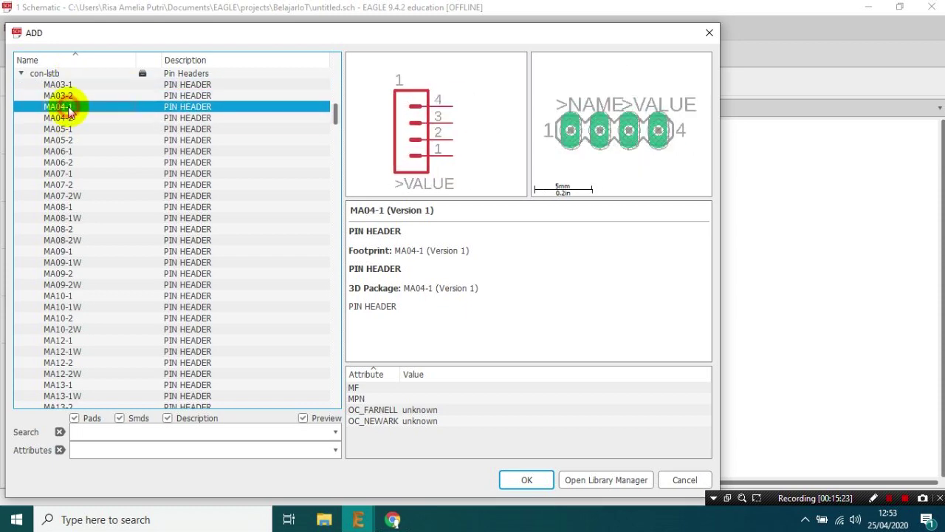
double_click(69, 108)
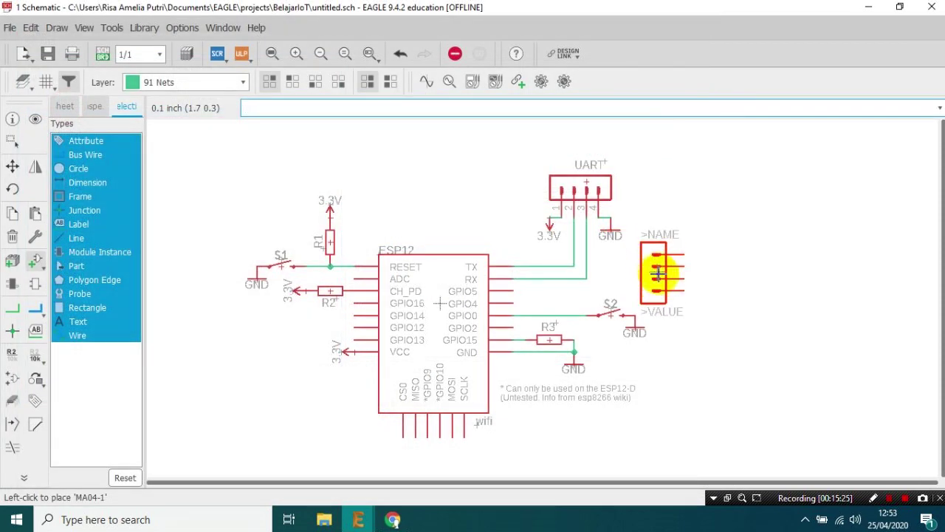
right_click(718, 260)
right_click(215, 330)
left_click(195, 342)
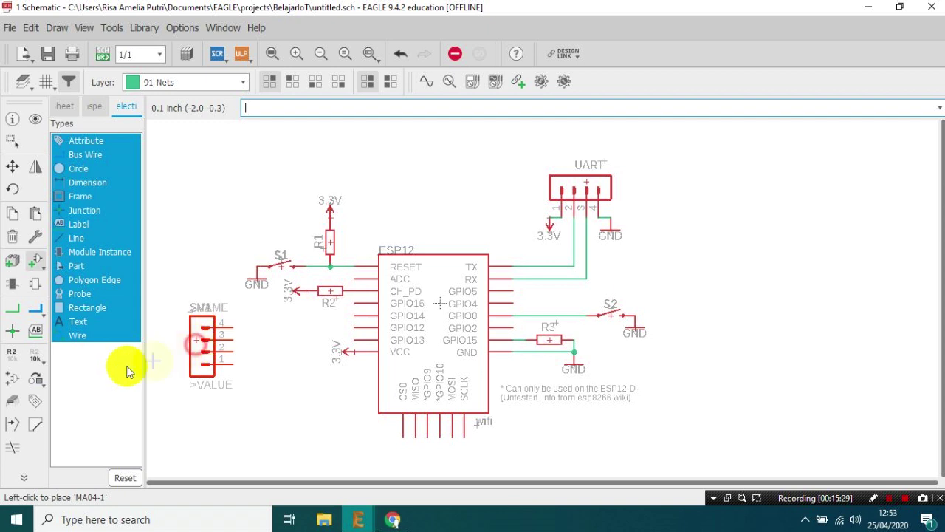
Step: Place a horizontal copy of resistor R1 beside header SV1, in line with its pin 2
left_click(10, 313)
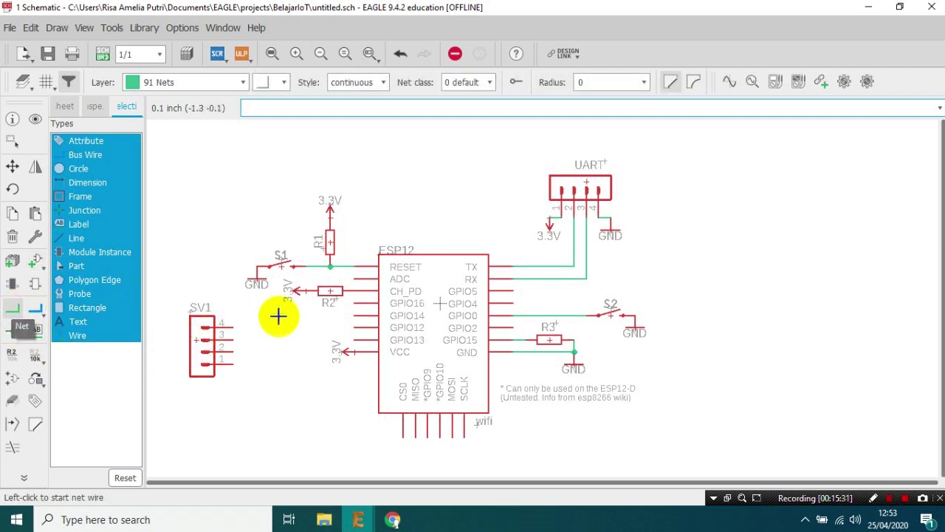
left_click(230, 352)
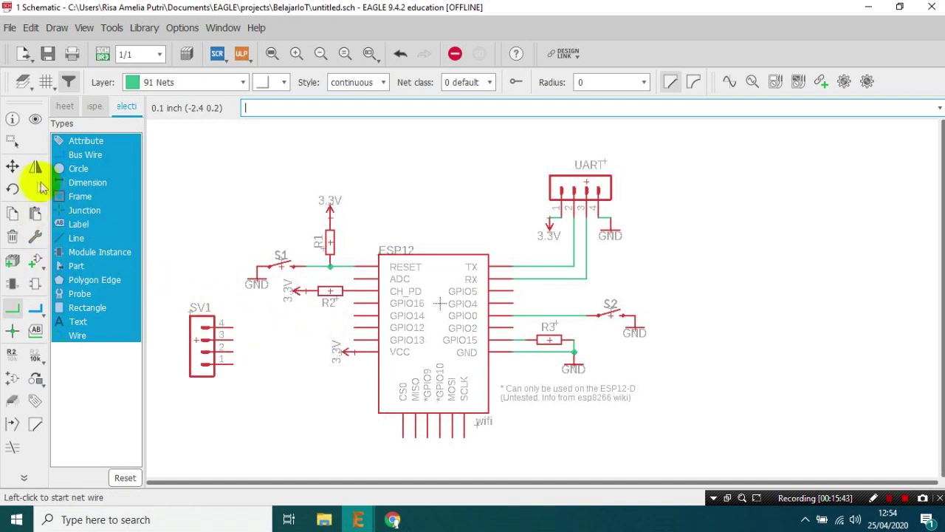
left_click(12, 212)
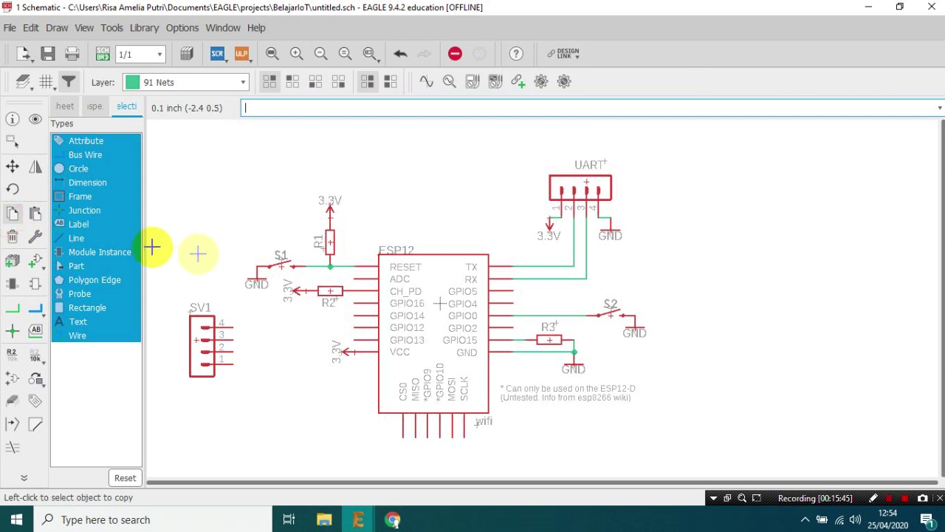
left_click(330, 251)
right_click(269, 369)
left_click(269, 351)
Step: Wire resistor R4 between pins 2 and 1 of header SV1
left_click(11, 309)
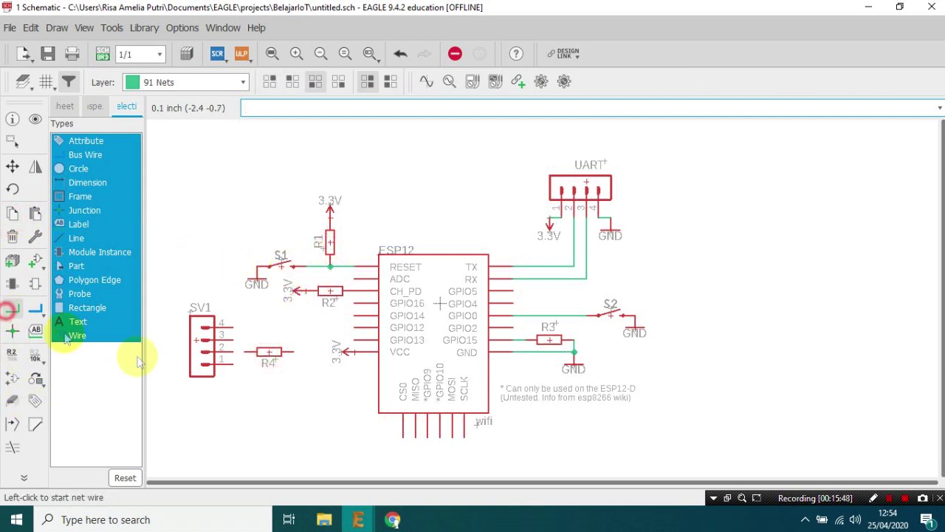
left_click(238, 352)
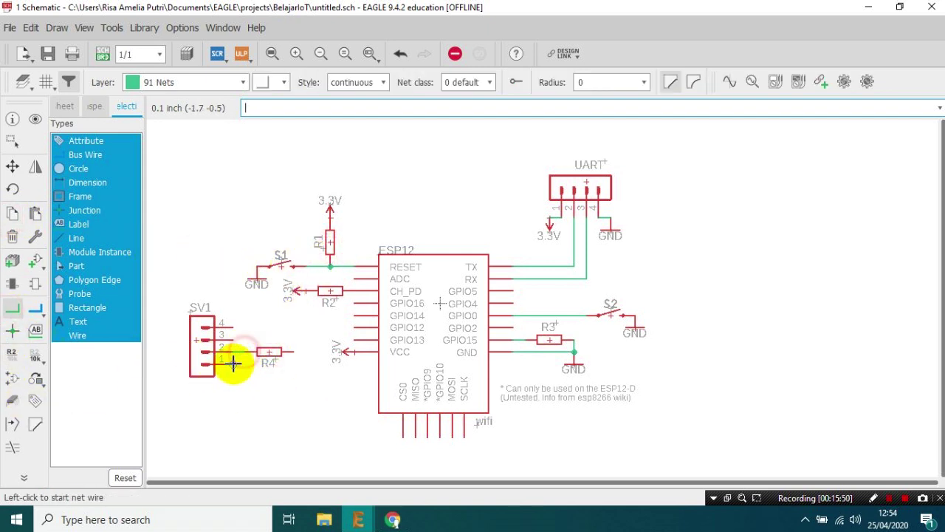
left_click(294, 352)
Step: Move the R4 name label above its resistor, clear of the net wire
left_click(12, 166)
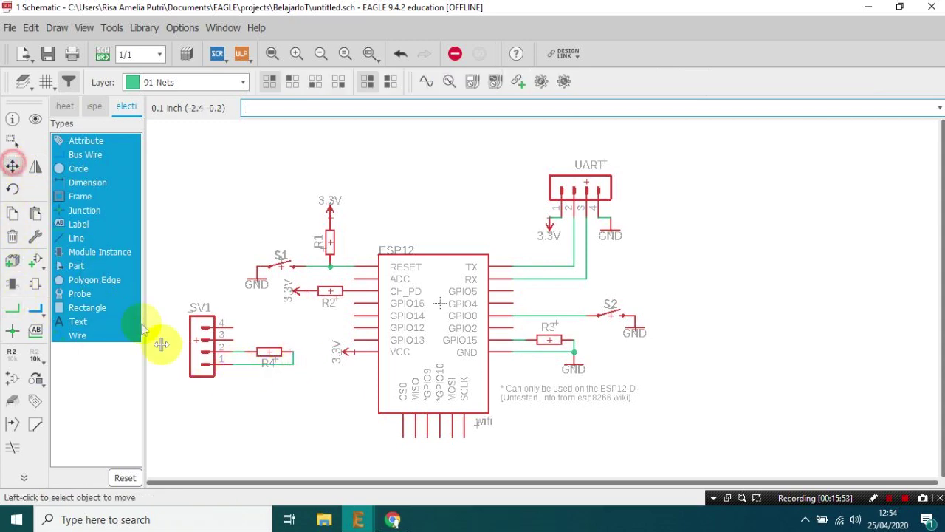
scroll(165, 342, "up", 3)
left_click(355, 377)
left_click(355, 326)
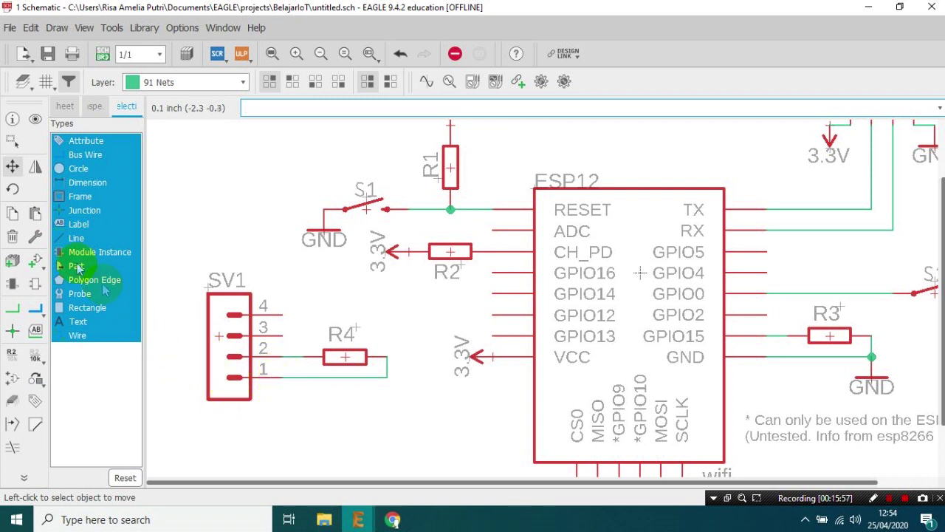
Step: Draw a short net stub from the module's GPIO12 pin and attach a cross-reference label of size 0.05 to it
left_click(13, 311)
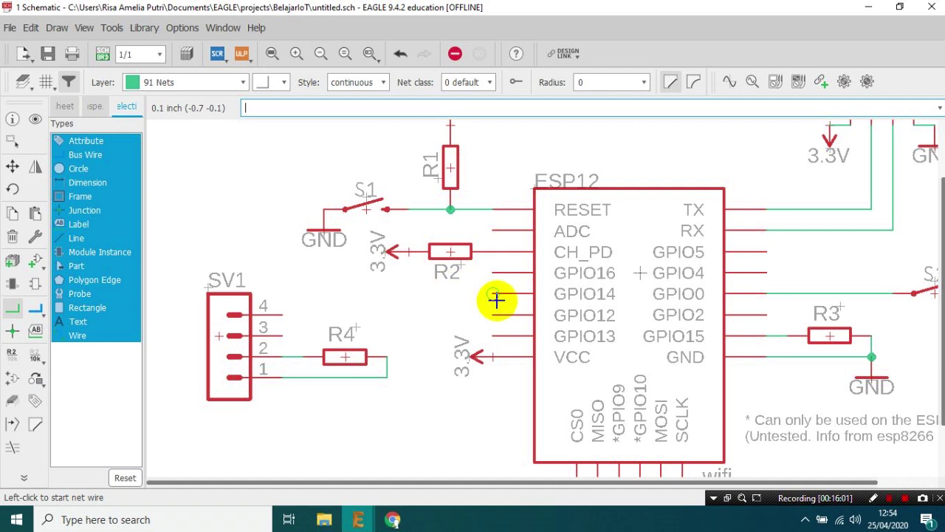
double_click(471, 316)
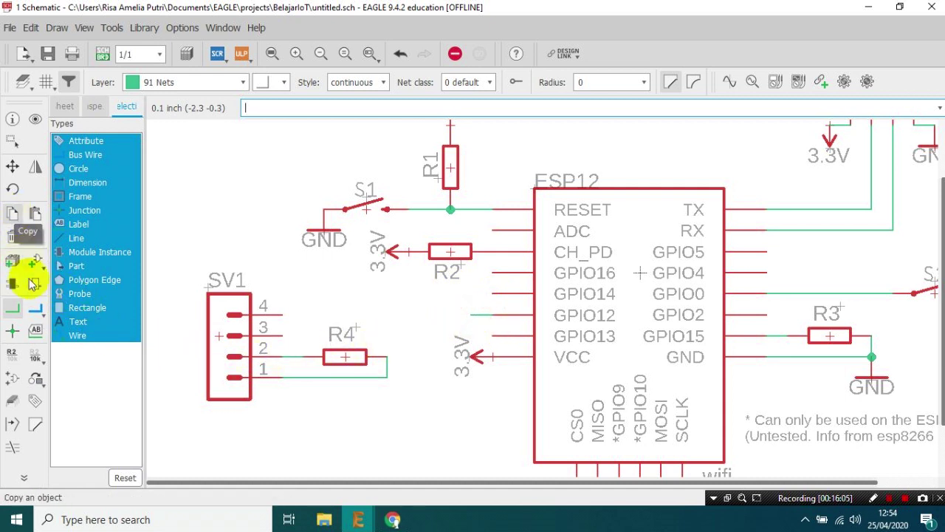
left_click(35, 329)
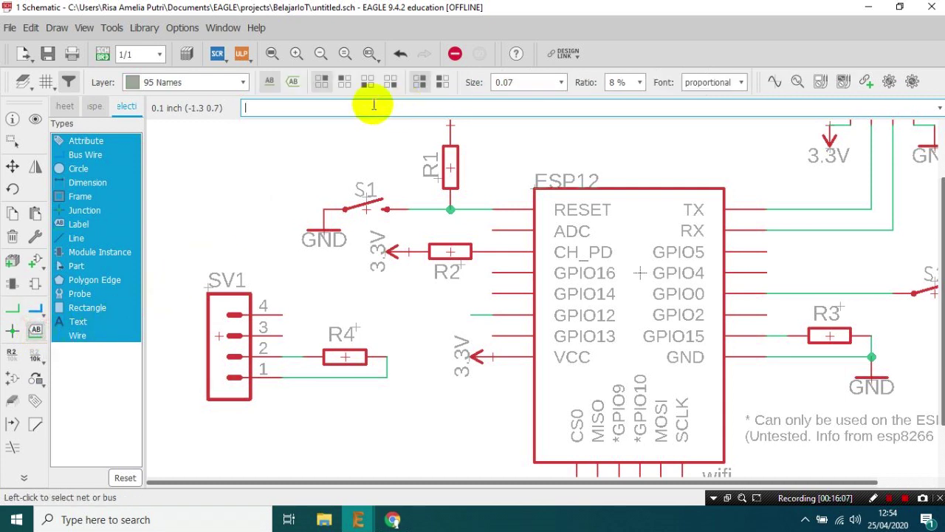
left_click(294, 85)
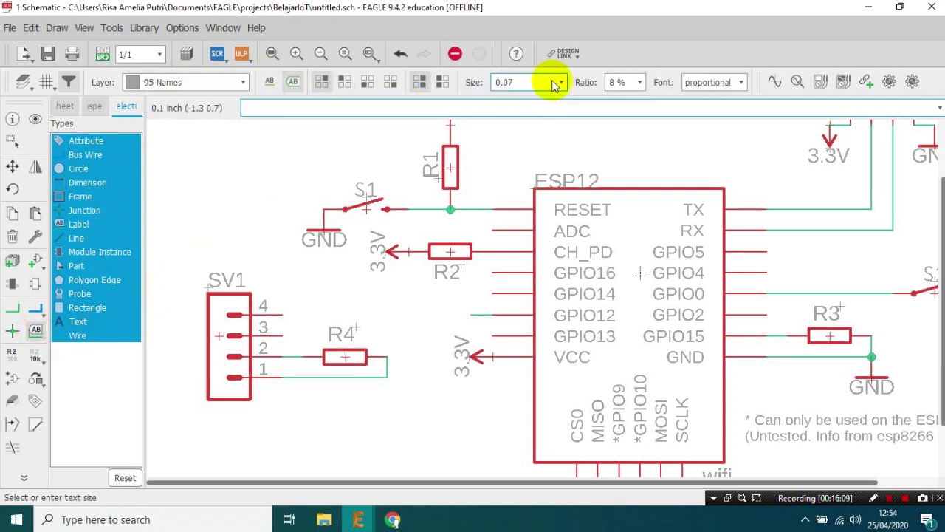
scroll(541, 84, "down", 1)
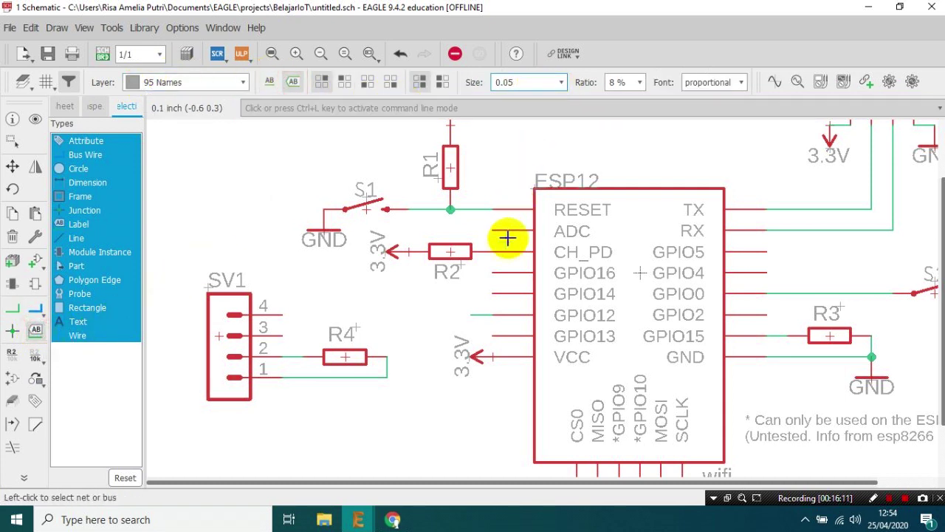
key("ctrl+l")
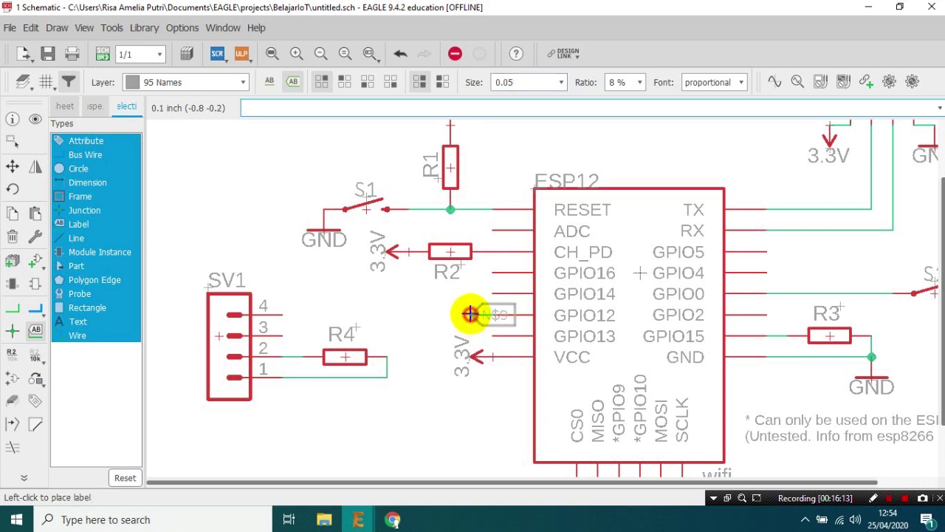
left_click(470, 314)
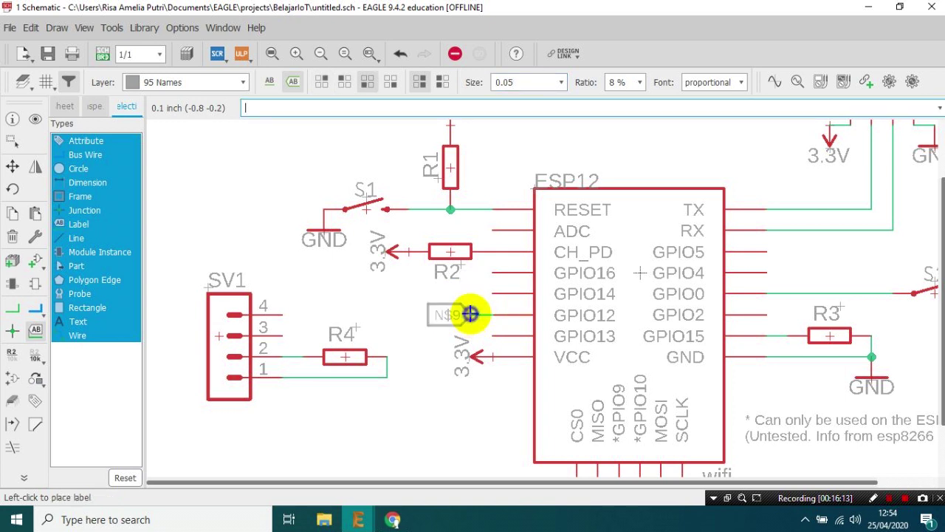
Step: Draw a short vertical net stub upward from the wire between header SV1's pin 2 and resistor R4
left_click(11, 309)
left_click(288, 355)
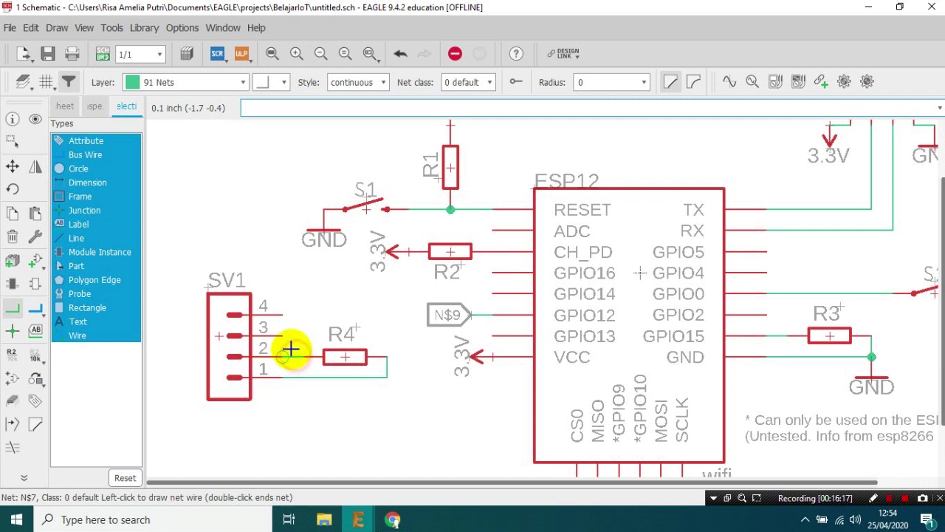
double_click(299, 340)
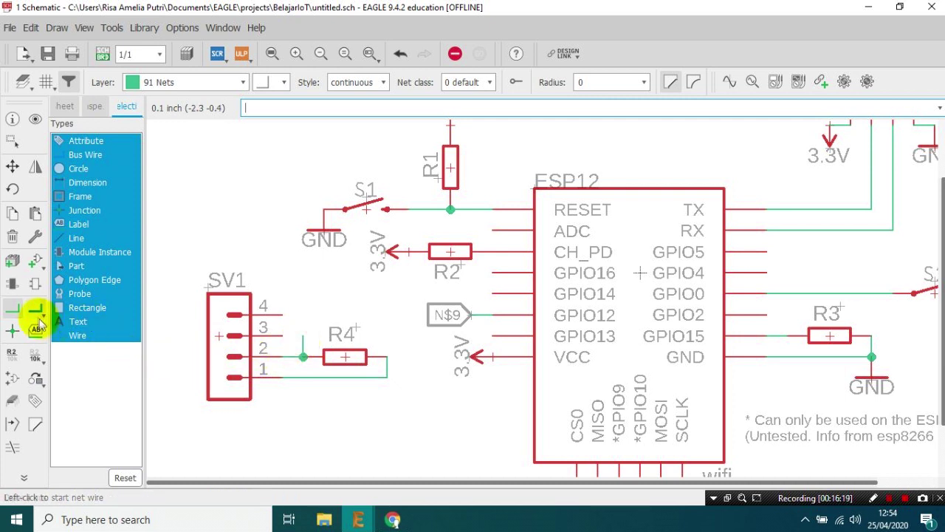
Step: Rename the SV1 pin 2 net and the GPIO12 net as DATA, placing an upright label on the pin 2 stub
left_click(12, 356)
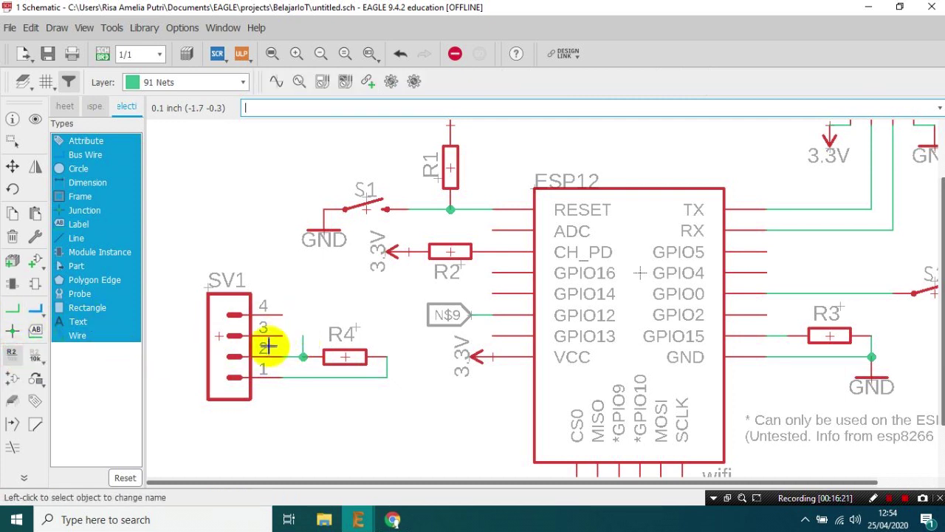
left_click(304, 341)
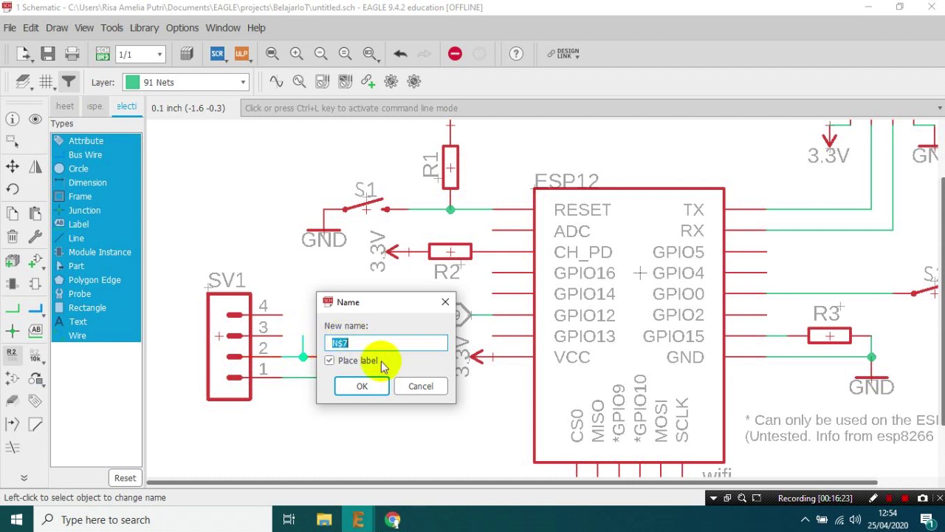
type("DATA")
key("Return")
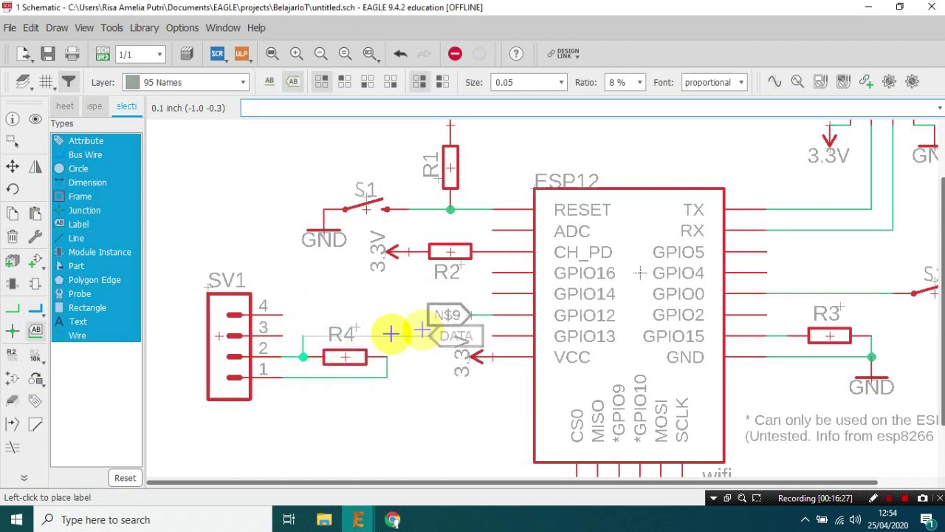
right_click(336, 319)
left_click(304, 336)
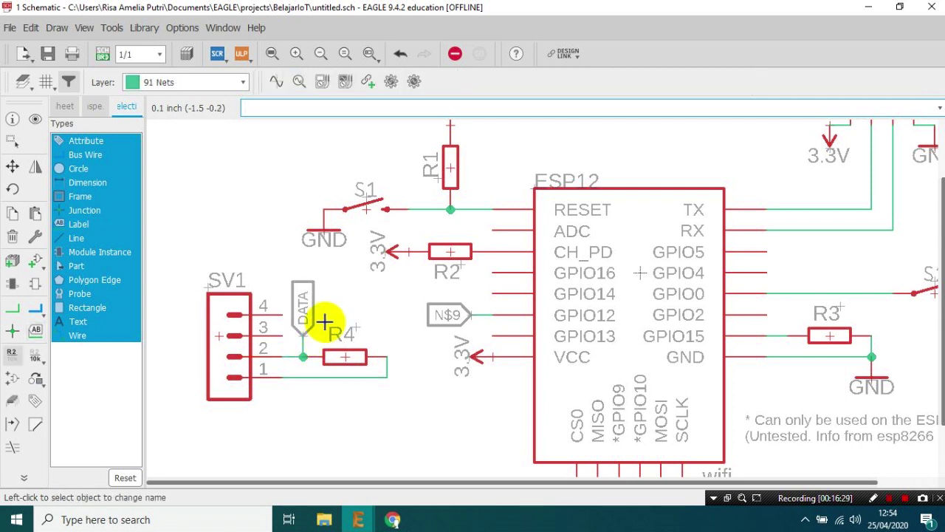
left_click(475, 315)
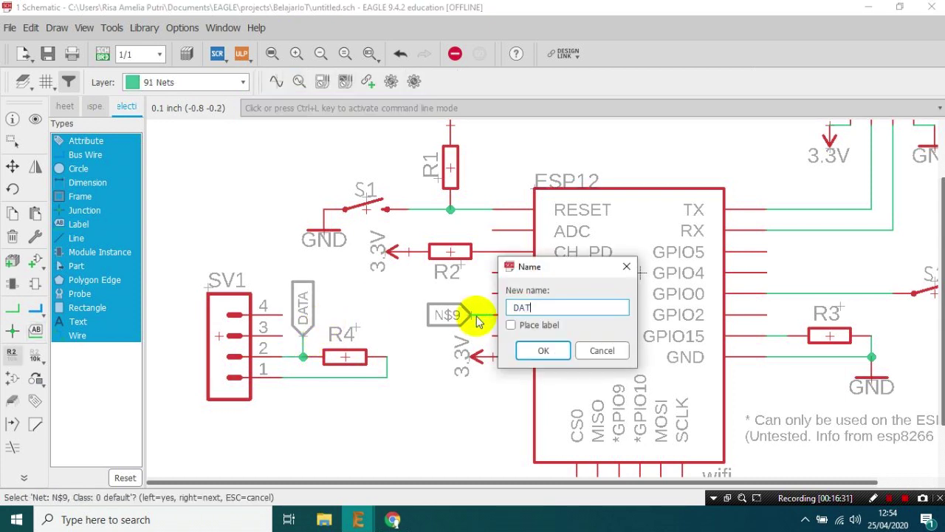
key("Return")
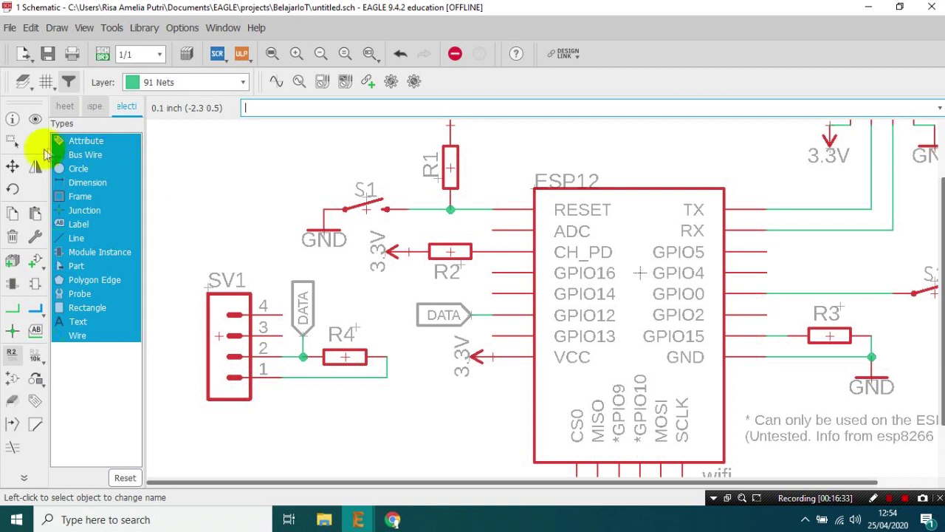
Step: Highlight the DATA net to check the connection between GPIO12 and pin 2 of header SV1
left_click(35, 122)
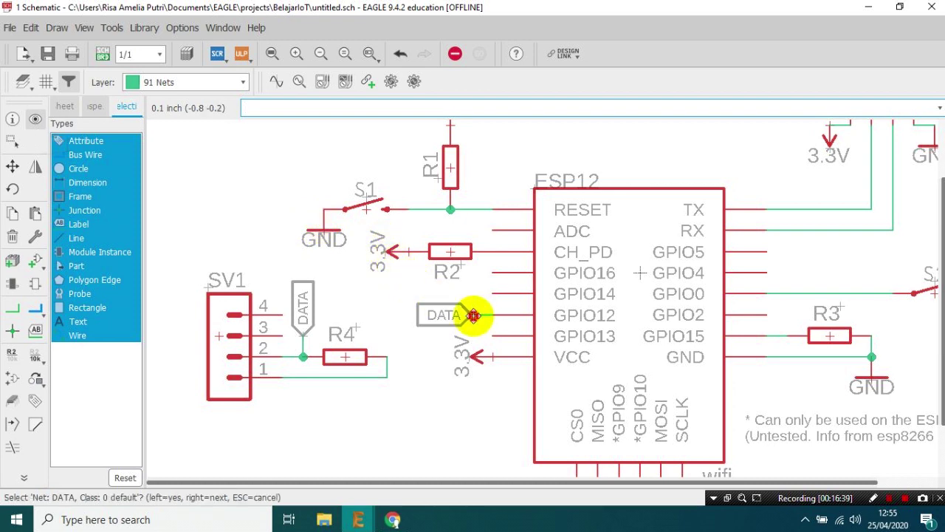
left_click(473, 316)
scroll(332, 359, "up", 3)
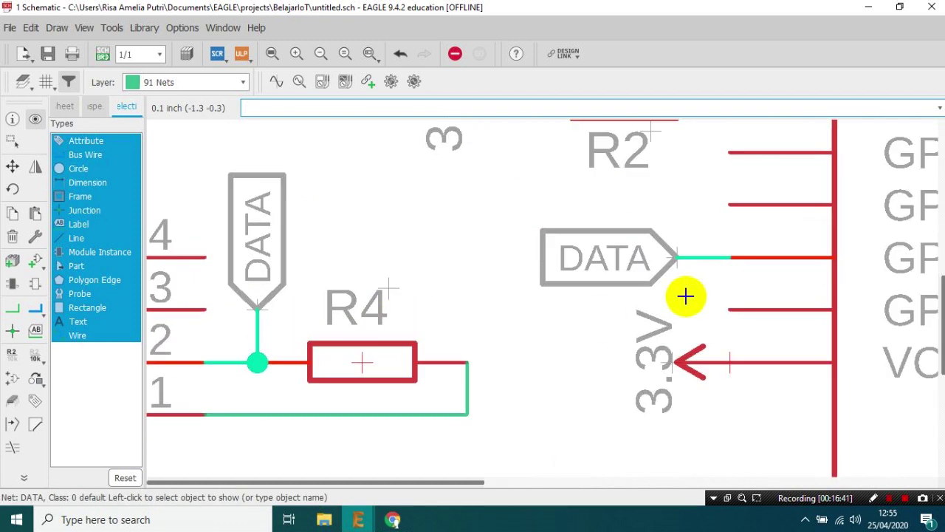
scroll(692, 258, "down", 1)
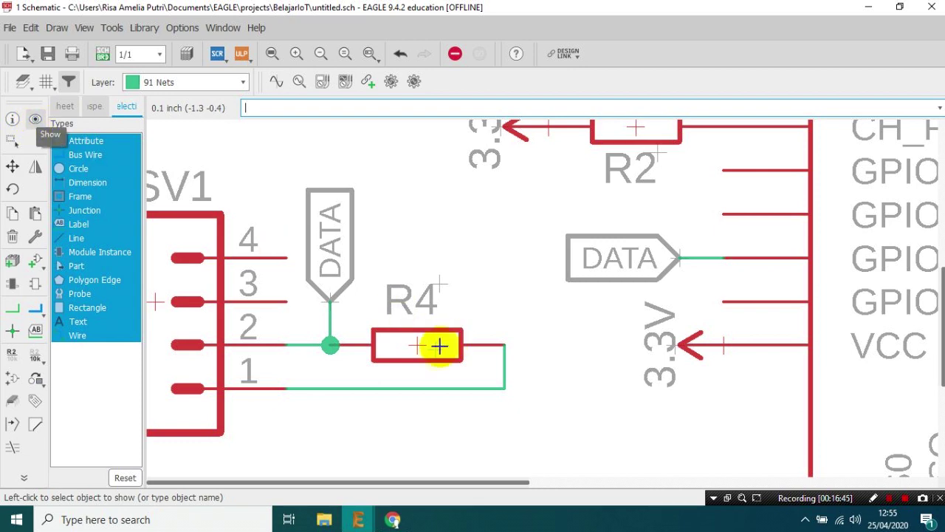
left_click(685, 255)
left_click(685, 254)
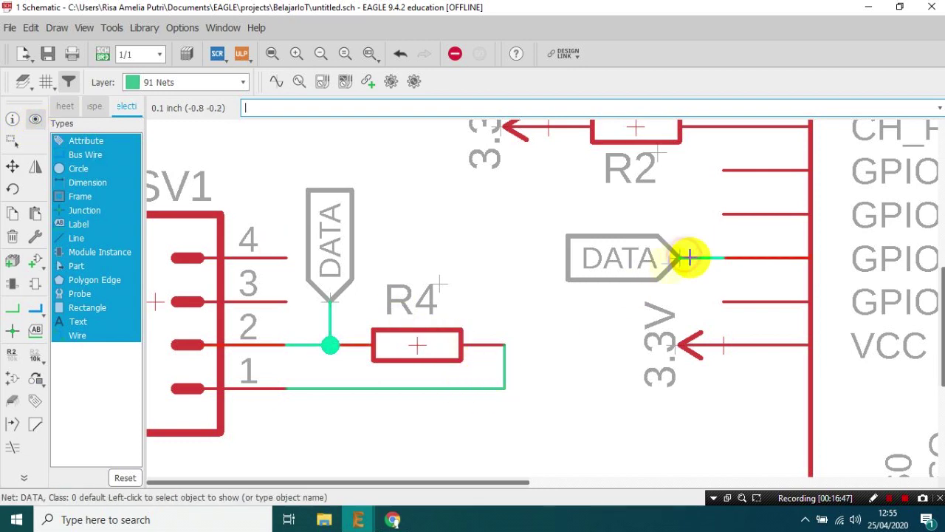
scroll(637, 253, "down", 2)
scroll(636, 254, "down", 1)
scroll(636, 253, "up", 1)
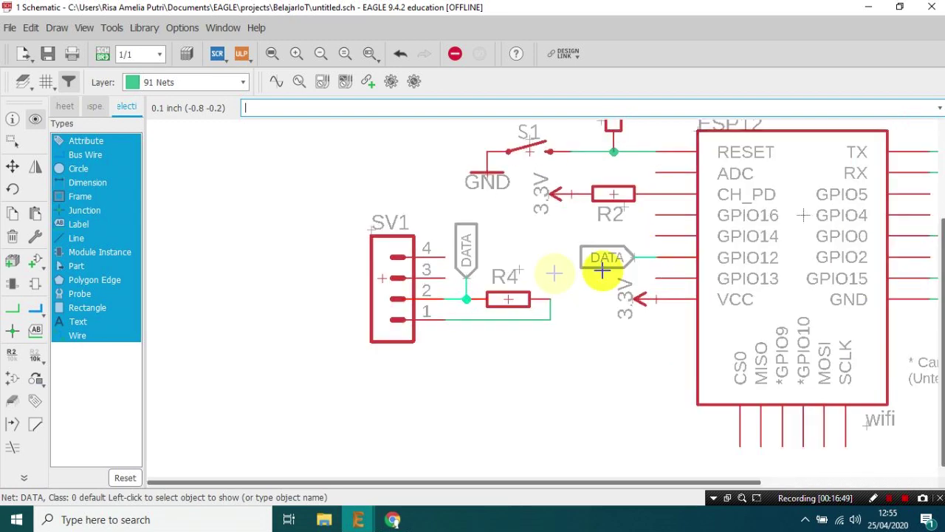
Step: Try the DATA label near R4 in a higher, rotated position on its stub
left_click(13, 168)
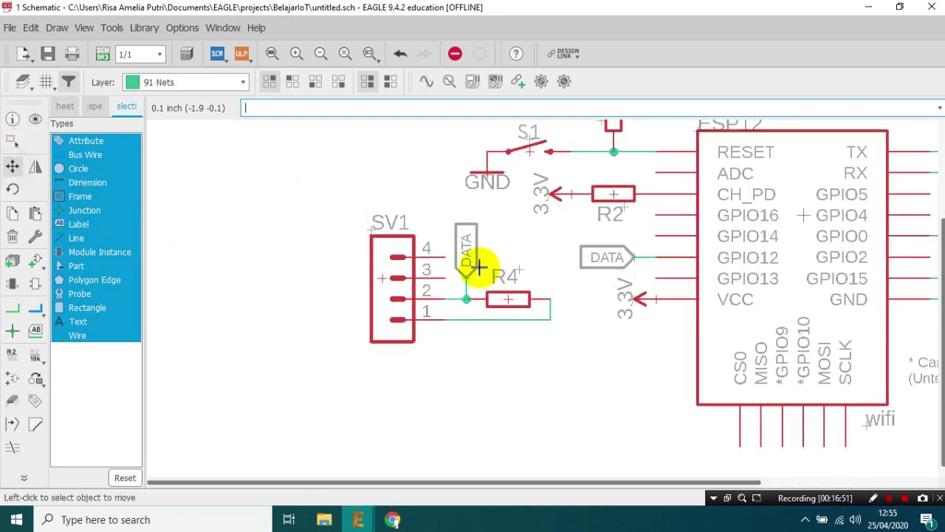
left_click(466, 280)
right_click(512, 253)
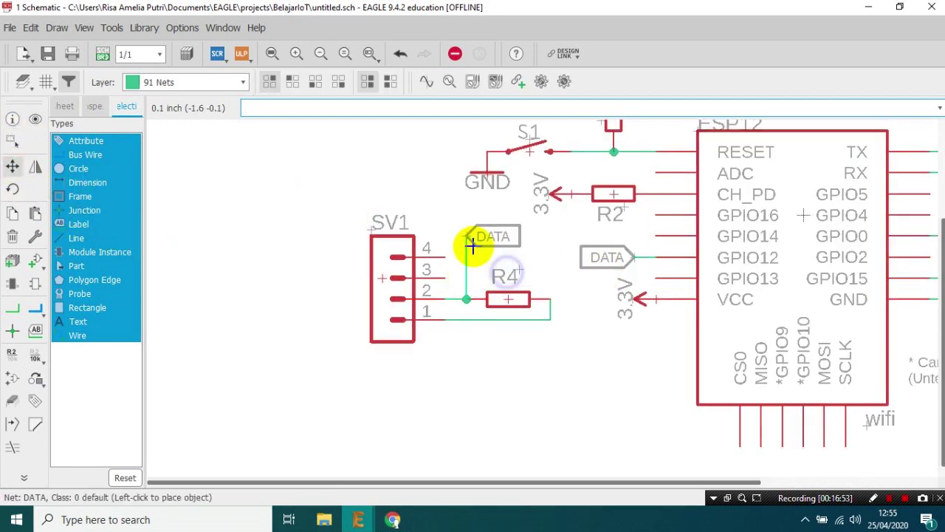
right_click(473, 255)
left_click(466, 278)
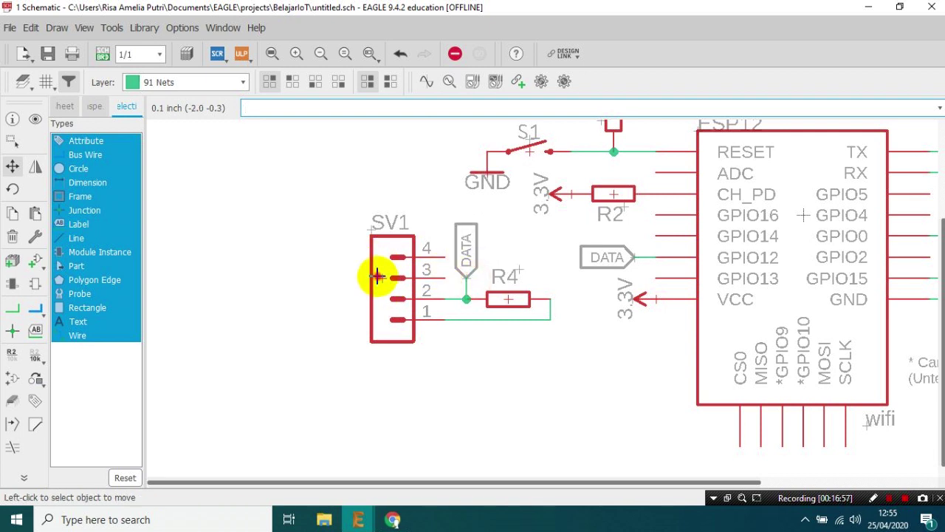
Step: Move header SV1 further left, away from the DATA label and resistor R4
left_click(378, 276)
left_click(335, 276)
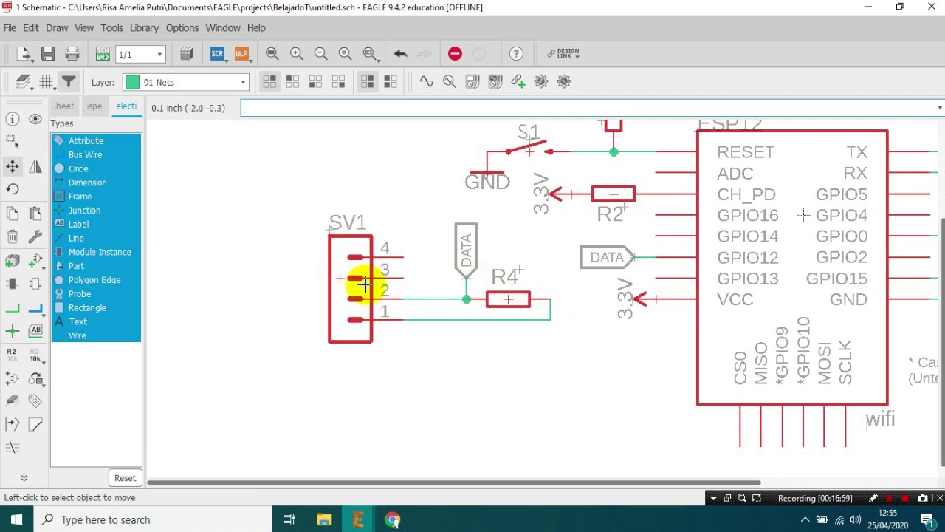
Step: Copy the 3.3V supply symbol onto the corner joining resistor R4 and pin 1 of header SV1, pointing down
left_click(12, 214)
scroll(435, 216, "down", 3)
left_click(511, 203)
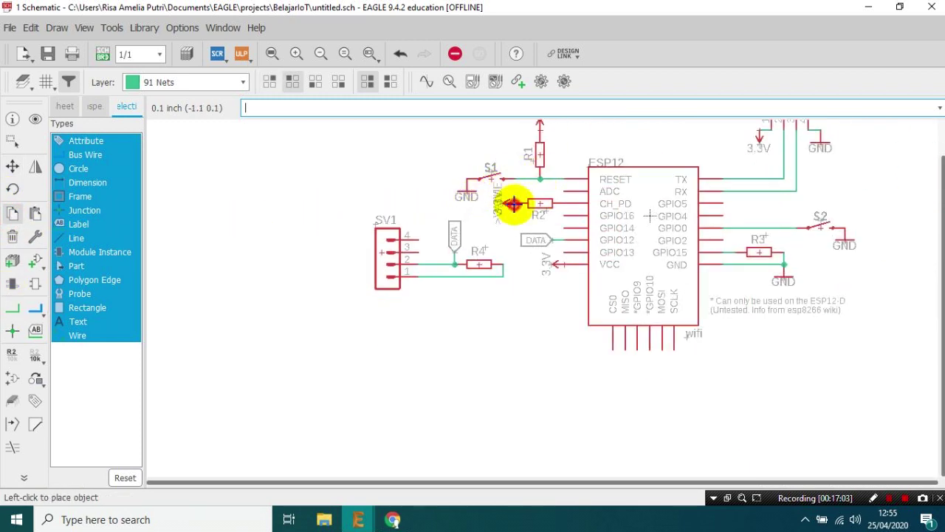
scroll(425, 318, "up", 2)
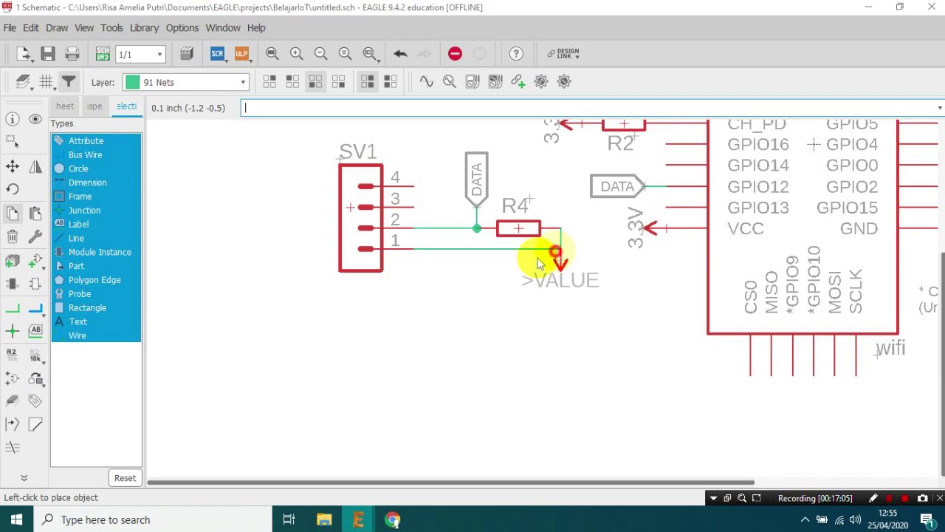
left_click(558, 254)
left_click(587, 274)
Step: Copy a GND symbol to above header SV1's pin 4 and wire it to that pin
scroll(580, 190, "down", 3)
left_click(522, 167)
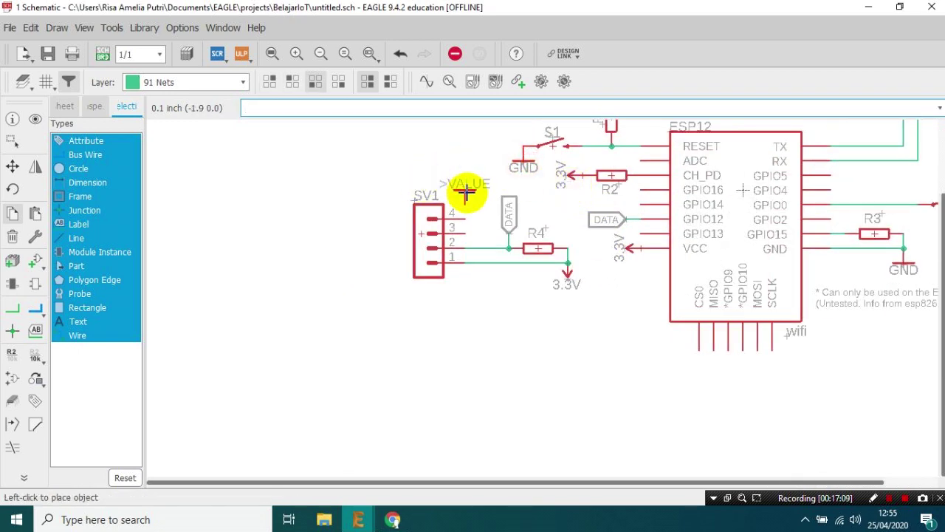
left_click(478, 195)
left_click(11, 309)
scroll(472, 169, "up", 2)
left_click(487, 220)
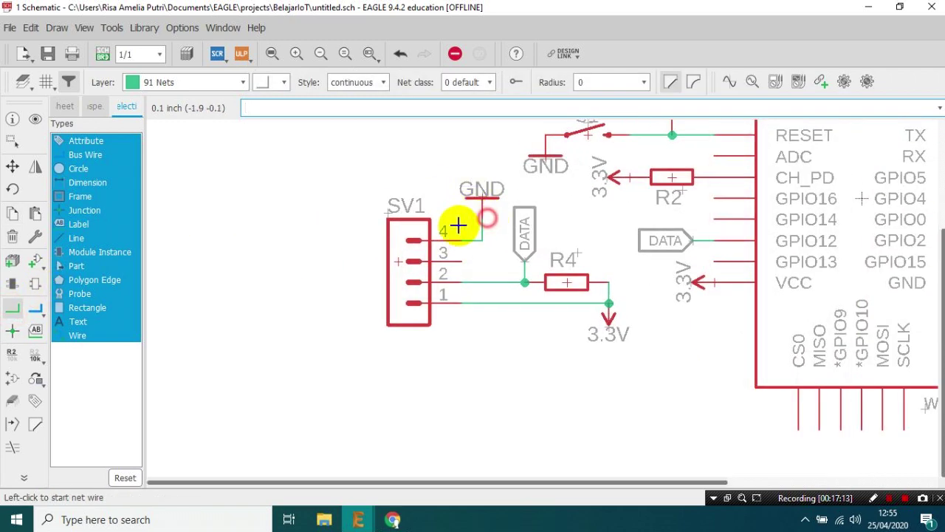
left_click(457, 225)
Step: Rename header SV1 as DHT22
scroll(384, 248, "down", 2)
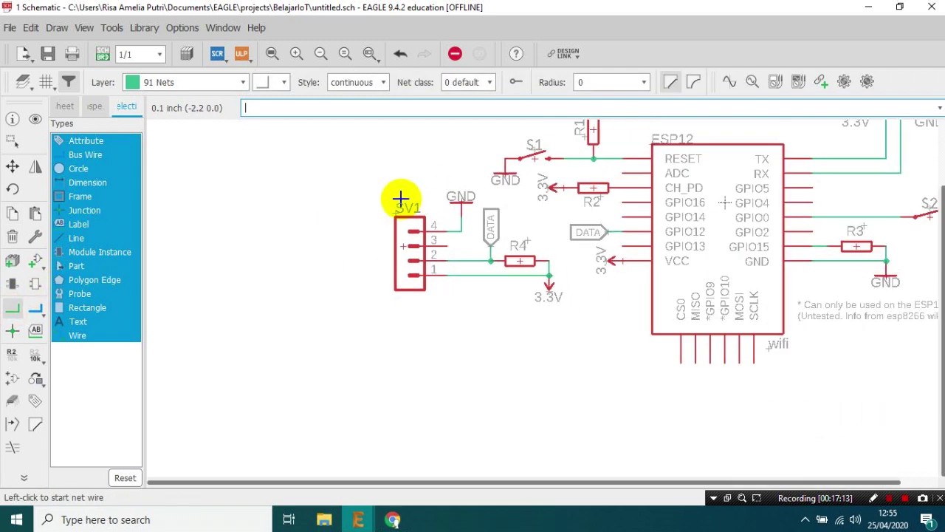
left_click(12, 353)
left_click(397, 264)
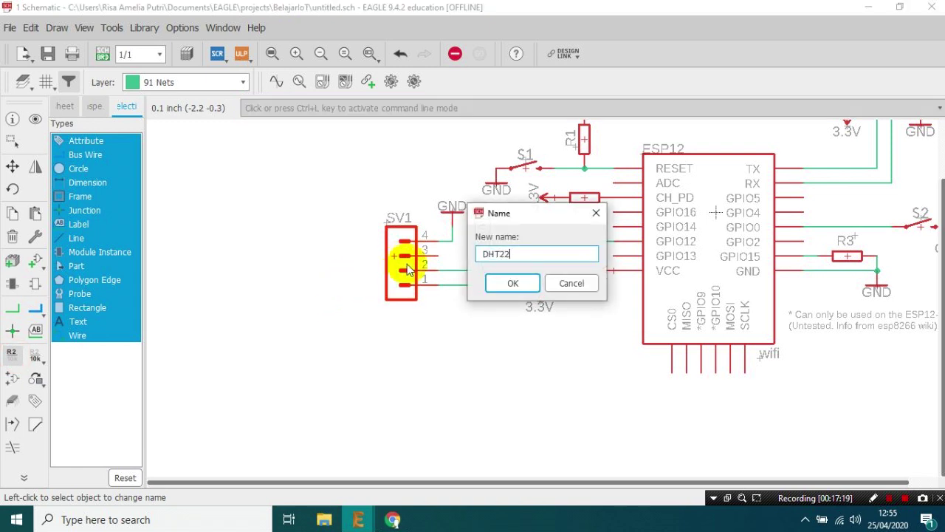
left_click(513, 283)
Step: Generate the board layout from the completed schematic
scroll(527, 274, "down", 3)
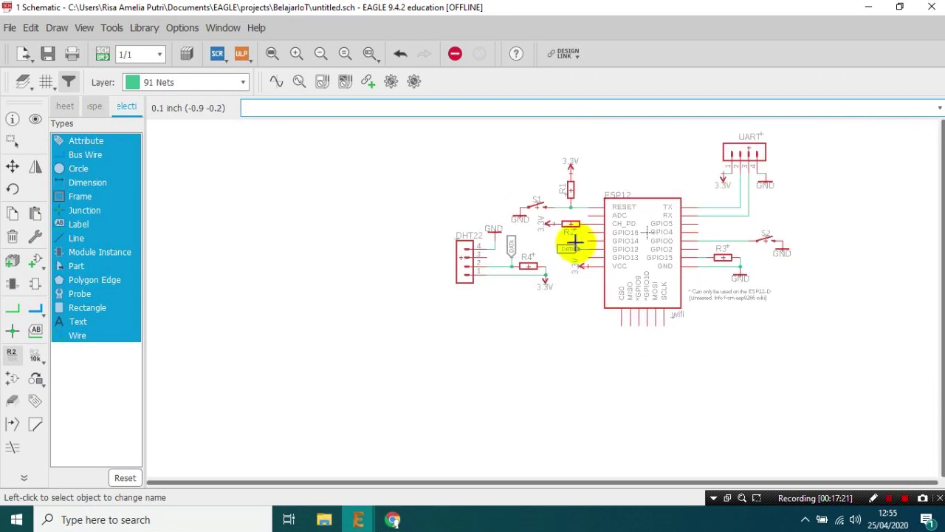
scroll(694, 194, "up", 3)
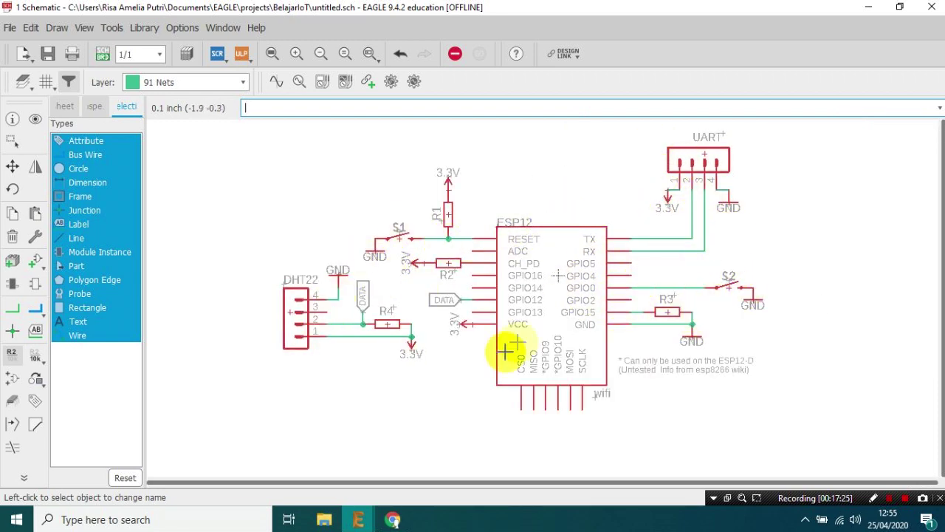
left_click(109, 57)
left_click(258, 89)
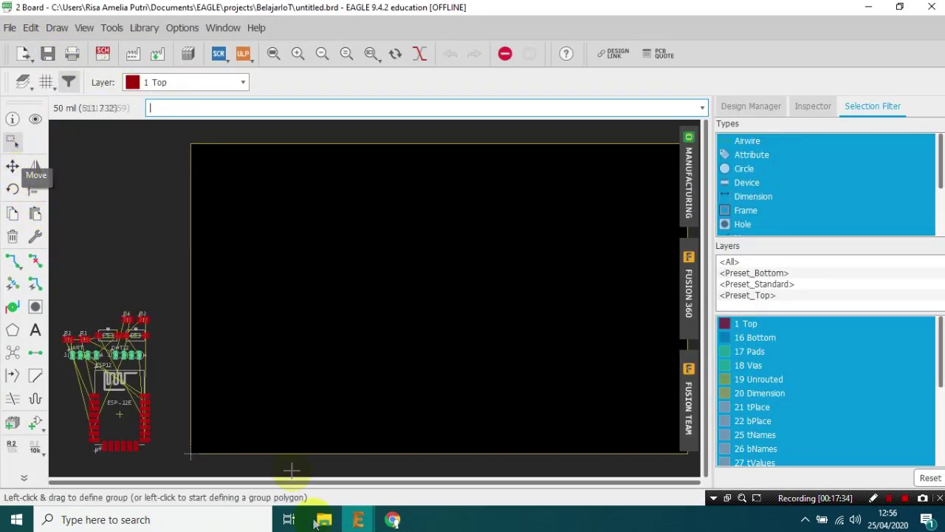
Step: Return to the schematic and save it as BelajarIoT in the BelajarIoT project folder
left_click(100, 54)
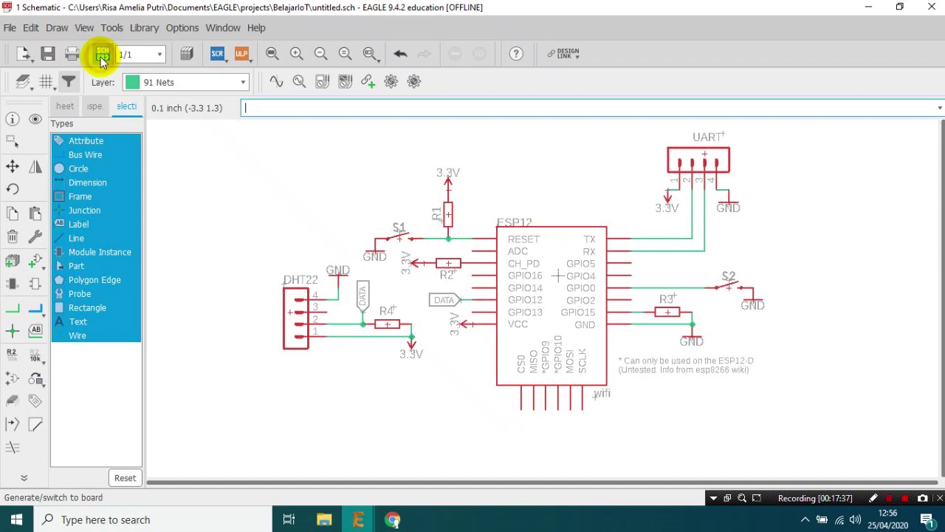
left_click(46, 53)
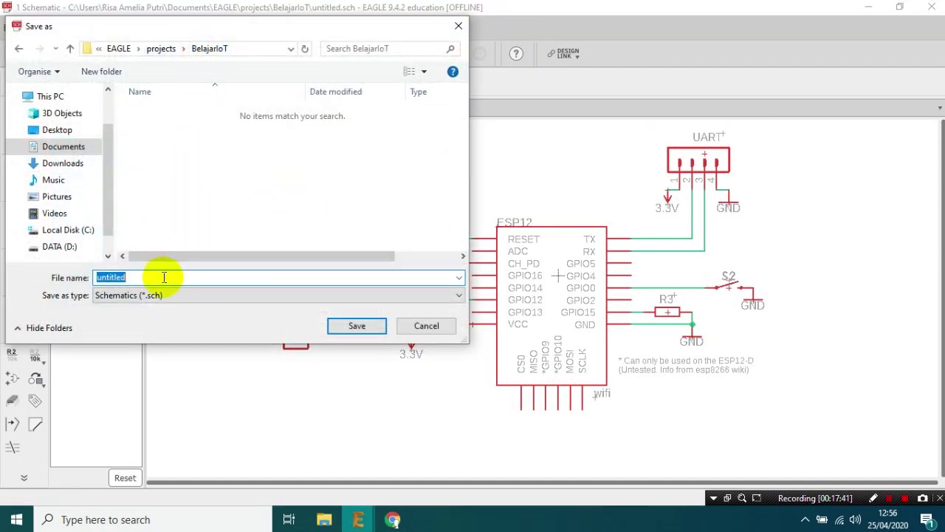
type("Be")
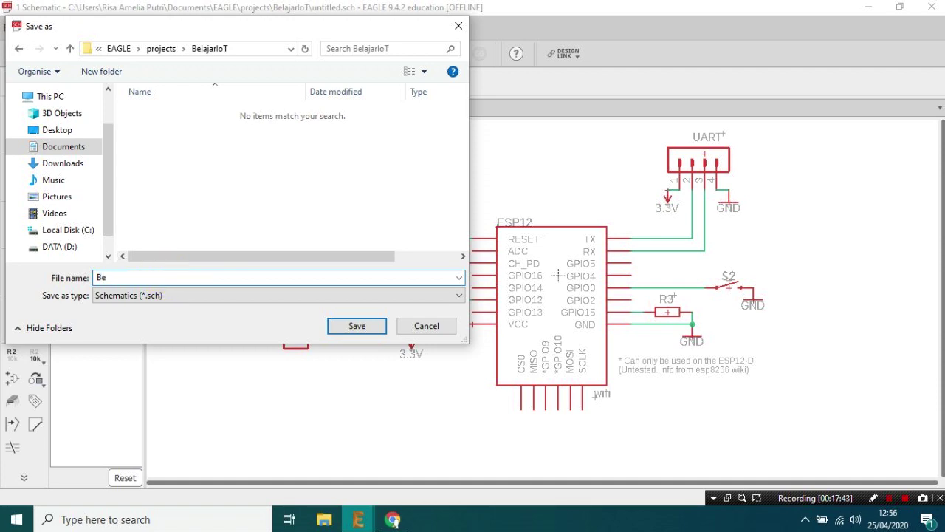
type("lajarIoT")
key("Return")
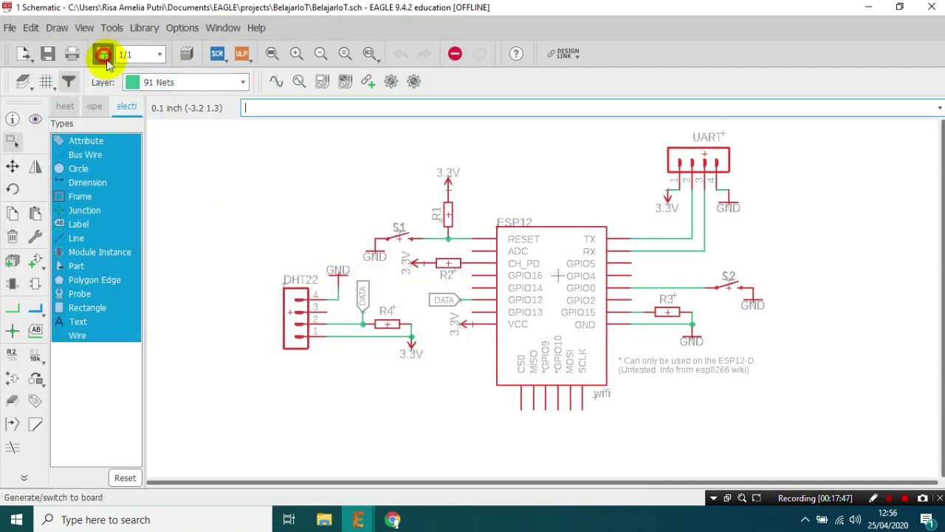
Step: Switch to the board layout and start the group selection tool
left_click(103, 56)
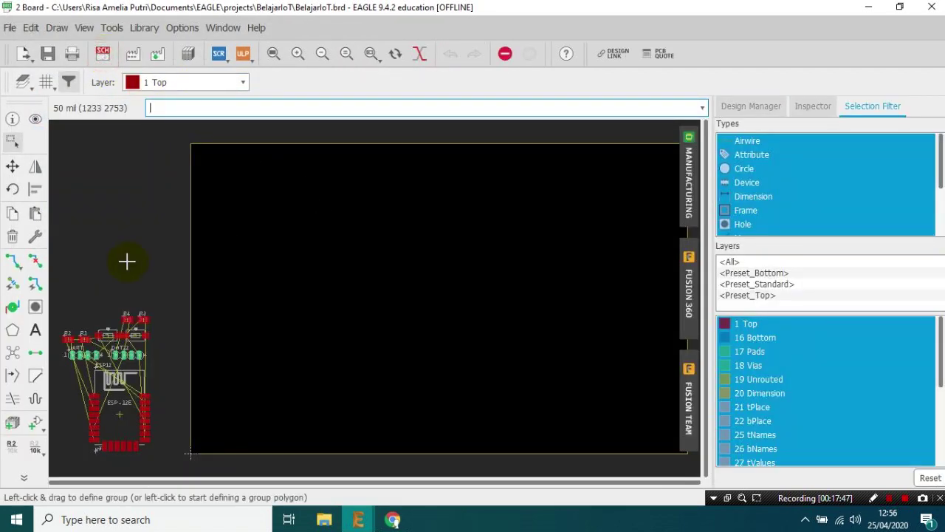
left_click(9, 145)
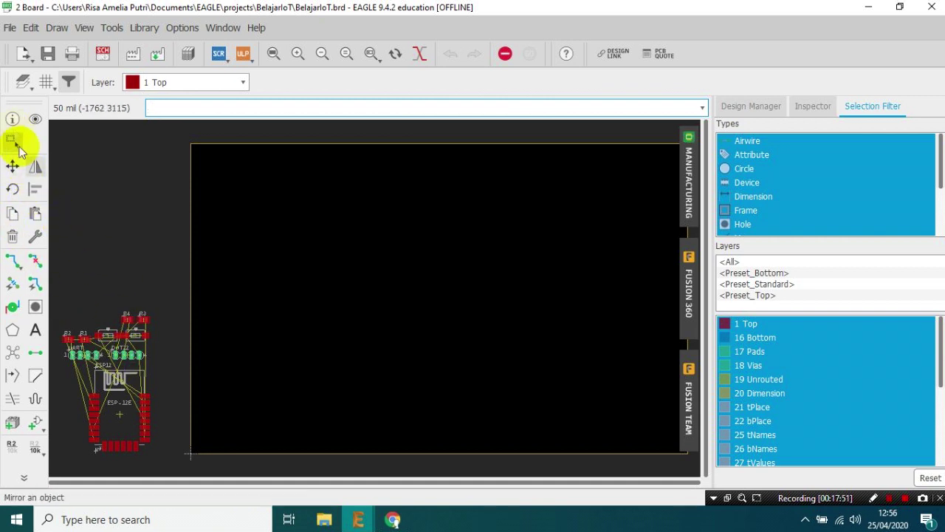
Step: Group all the components and their airwires outside the board and move them into the lower-left area of the board outline
left_click_drag(157, 280, 53, 466)
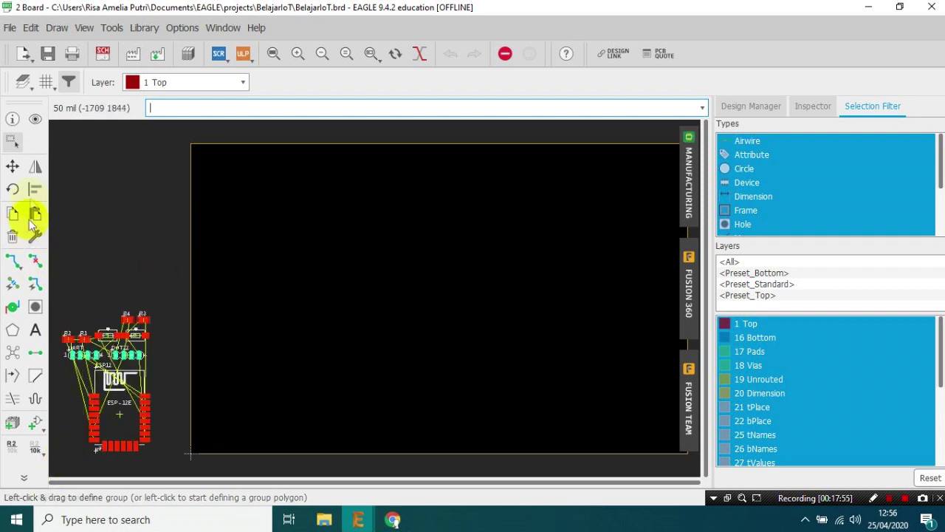
left_click(11, 166)
right_click(142, 405, "ctrl")
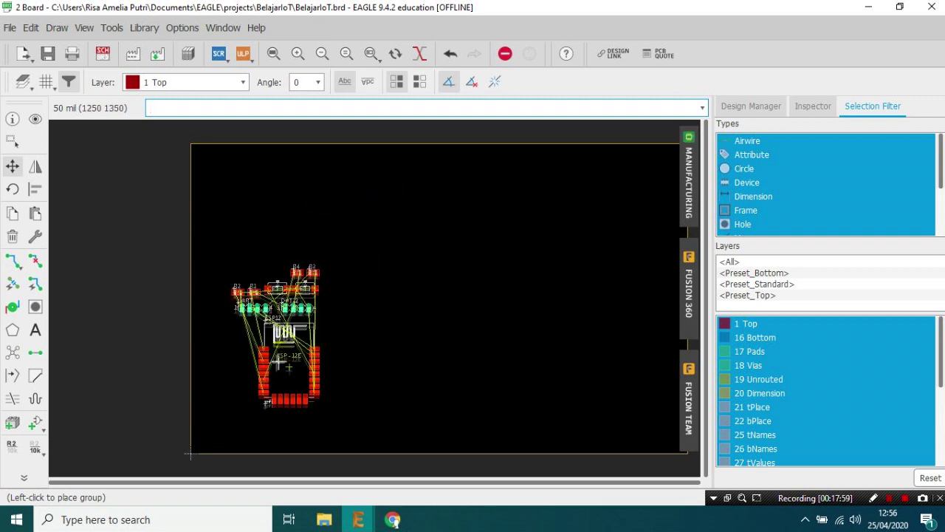
left_click(385, 303)
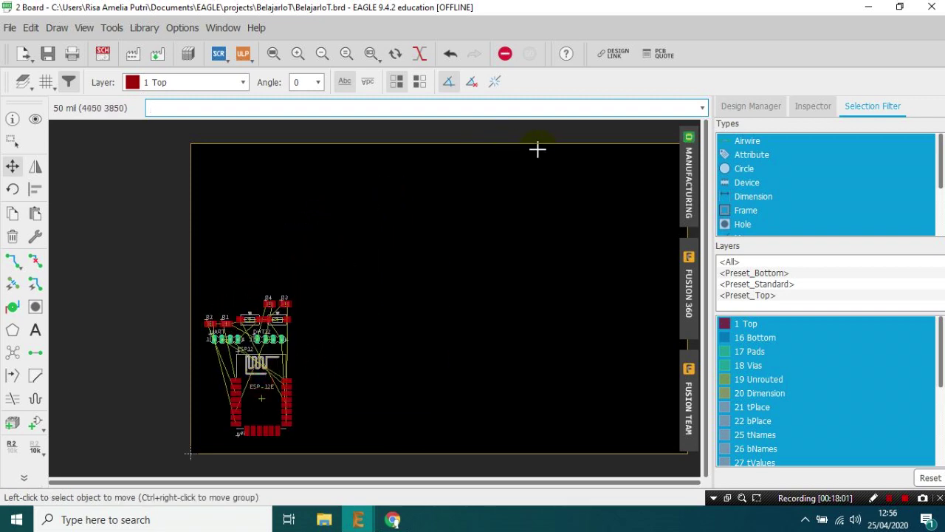
Step: Shrink the board outline by moving its upper edge down and its right edge in close to the components
scroll(533, 153, "down", 3)
scroll(546, 139, "up", 2)
left_click(273, 53)
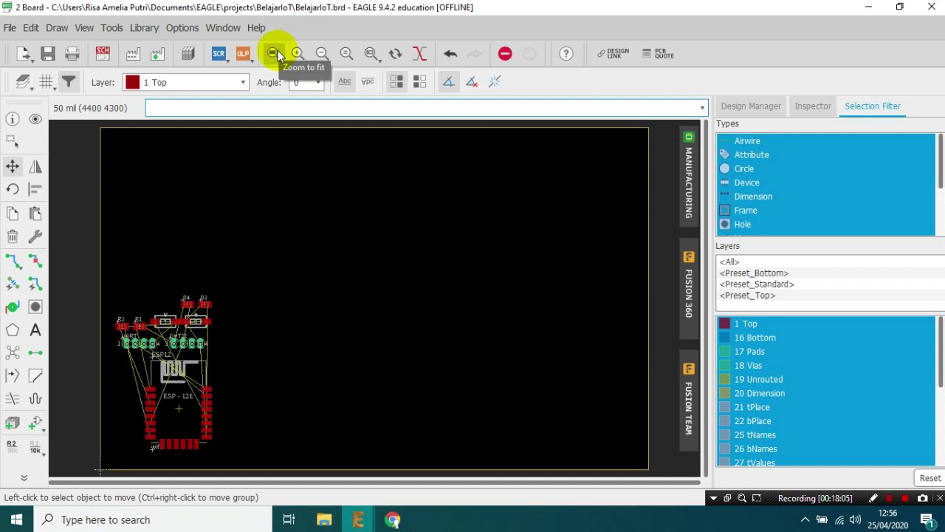
left_click(383, 126)
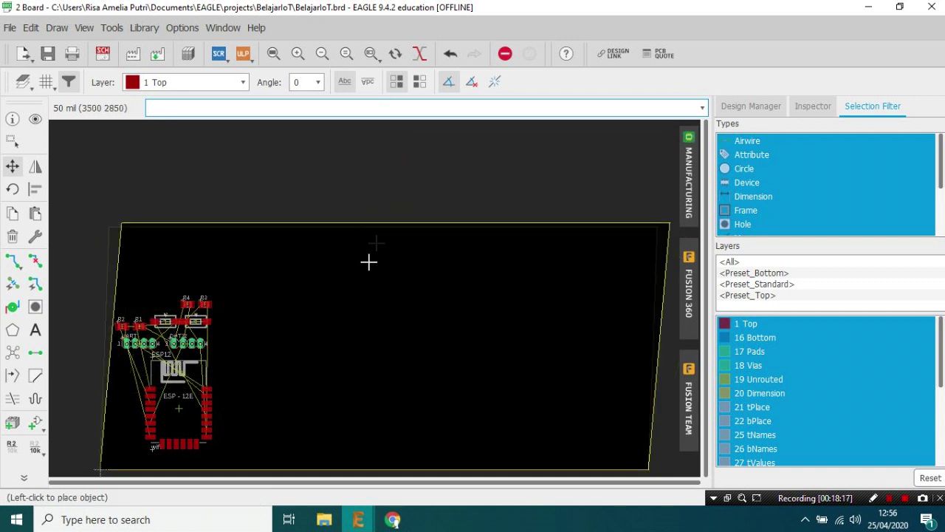
left_click(383, 293)
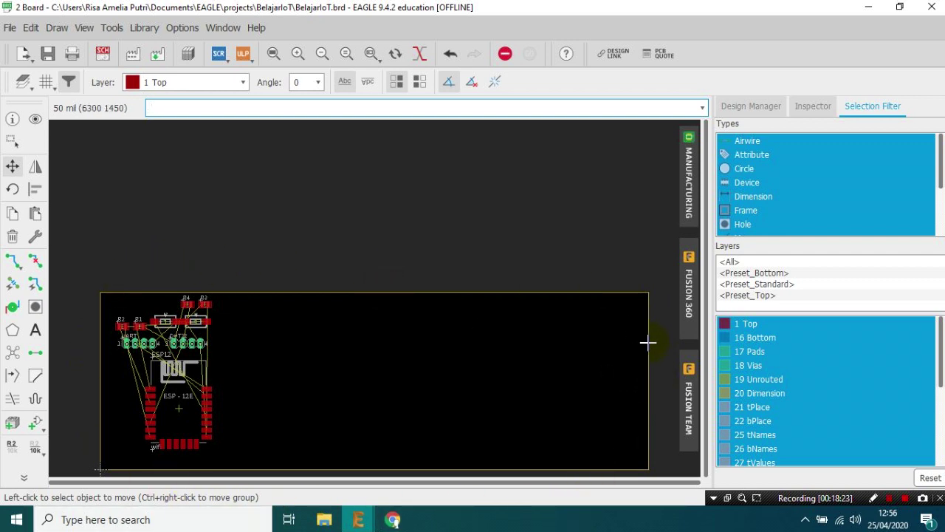
left_click(650, 396)
left_click(250, 395)
left_click(273, 54)
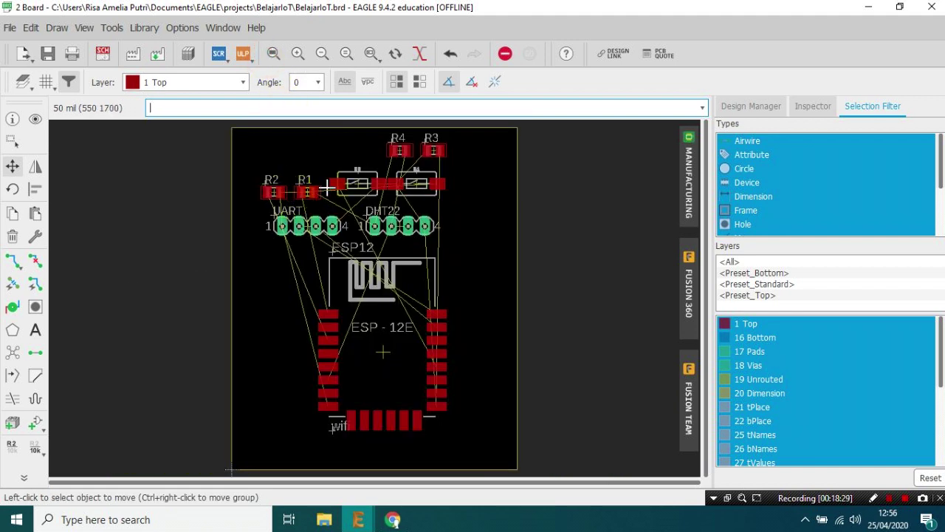
Step: Shift the ESP12 module slightly to the left, and rotate the UART header upright beside the board's right edge
scroll(342, 200, "down", 1)
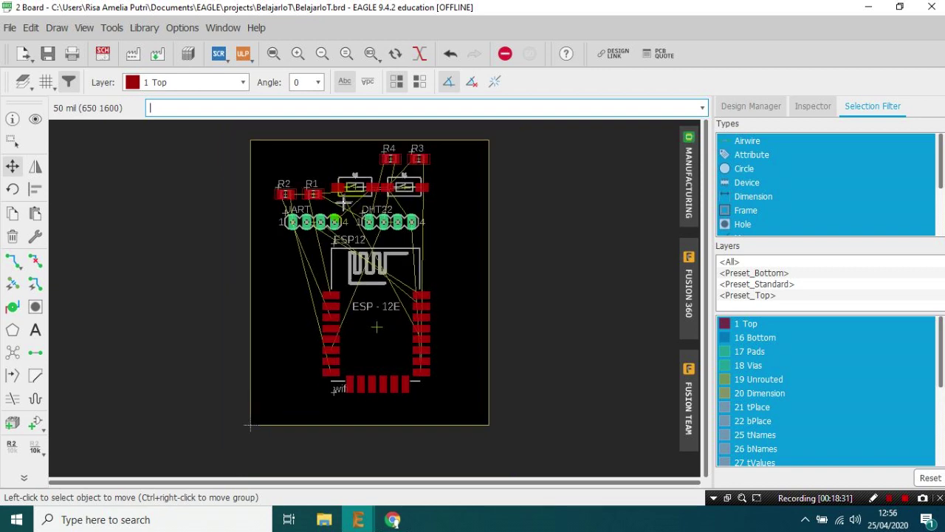
left_click(372, 319)
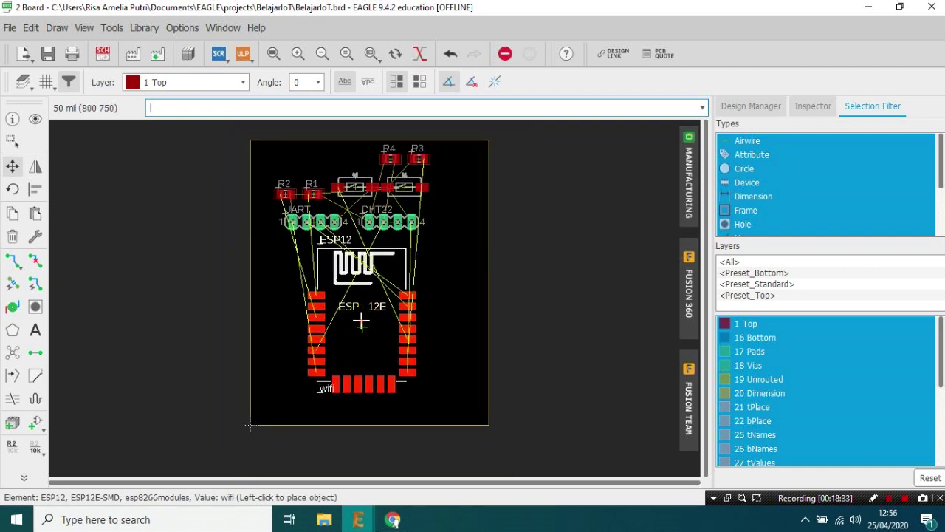
left_click(357, 319)
left_click(311, 221)
right_click(438, 271)
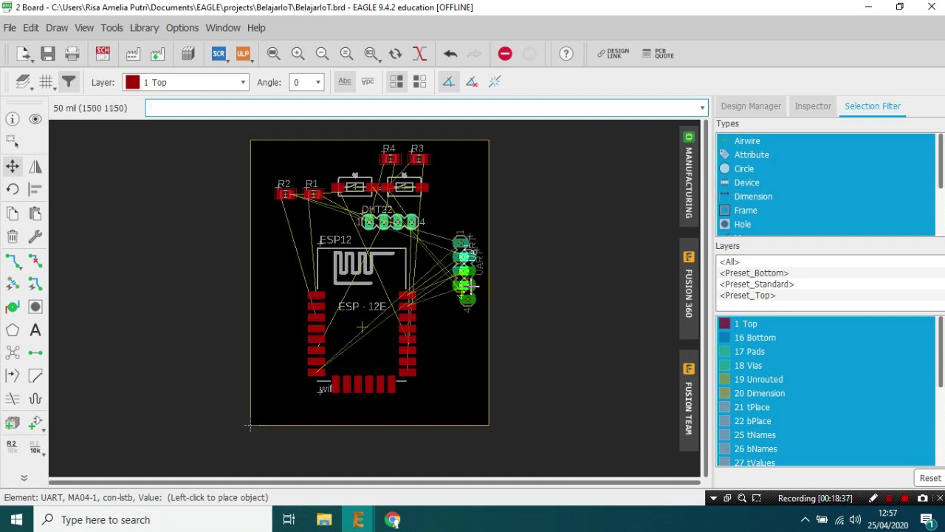
left_click(467, 284)
Step: Place the DHT22 header vertically between the board's left edge and the ESP12 module, with pin 1 uppermost
left_click(390, 222)
right_click(273, 355)
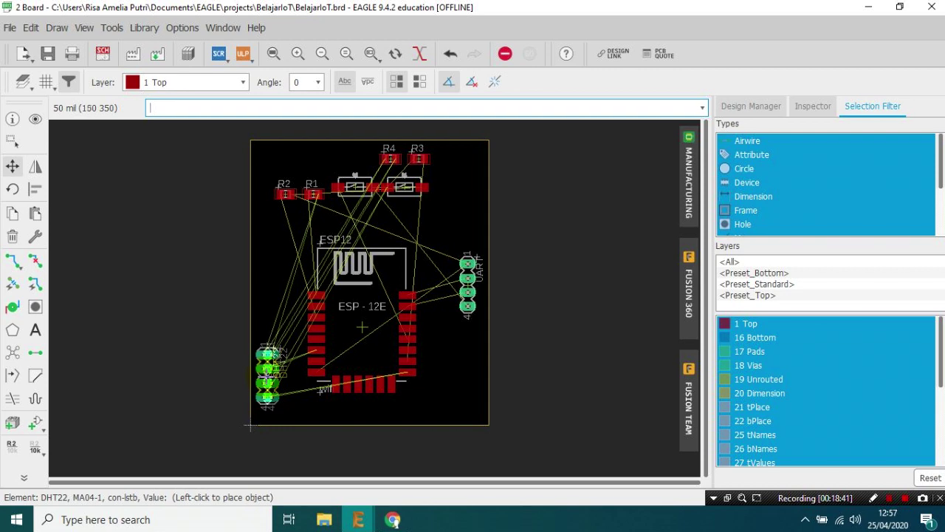
right_click(271, 369)
right_click(271, 373)
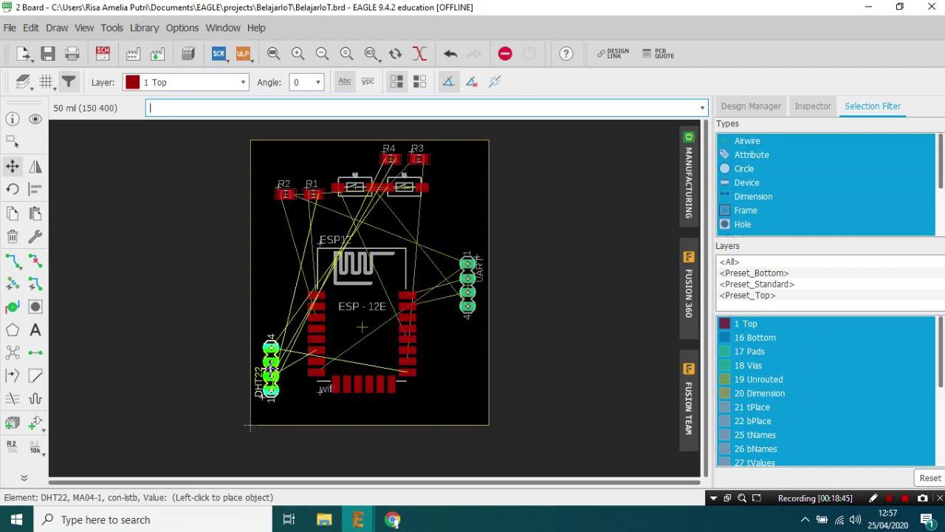
right_click(271, 368)
right_click(271, 368)
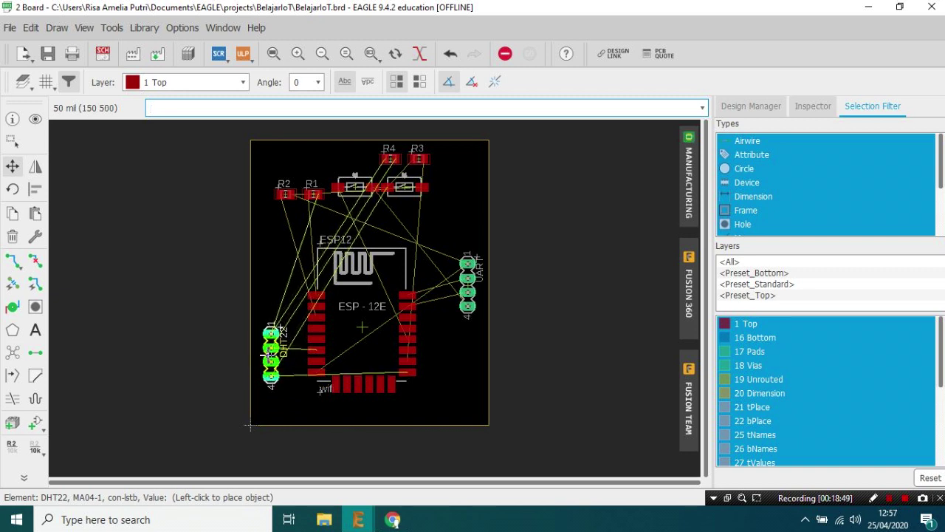
left_click(264, 355)
Step: Rotate tactile switch S1 to vertical and place it beside the lower-right pads of the ESP12 module
left_click(404, 187)
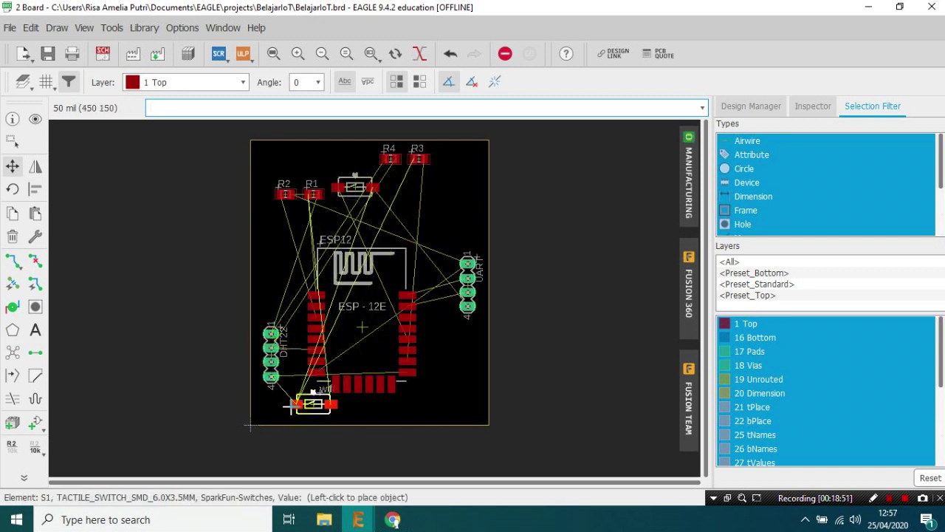
right_click(439, 367)
left_click(440, 368)
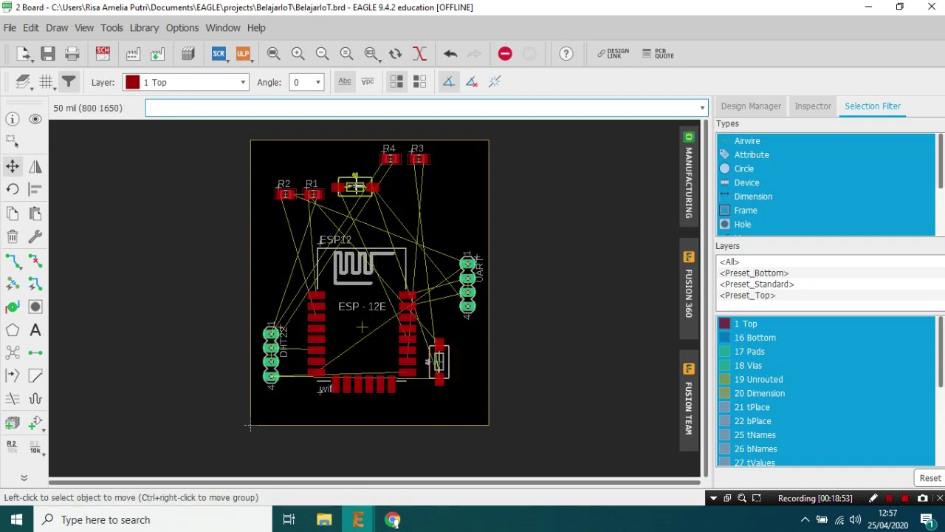
Step: Move tactile switch S2 horizontally into the lower-right corner of the board
left_click(355, 187)
left_click(316, 236)
scroll(316, 236, "up", 5)
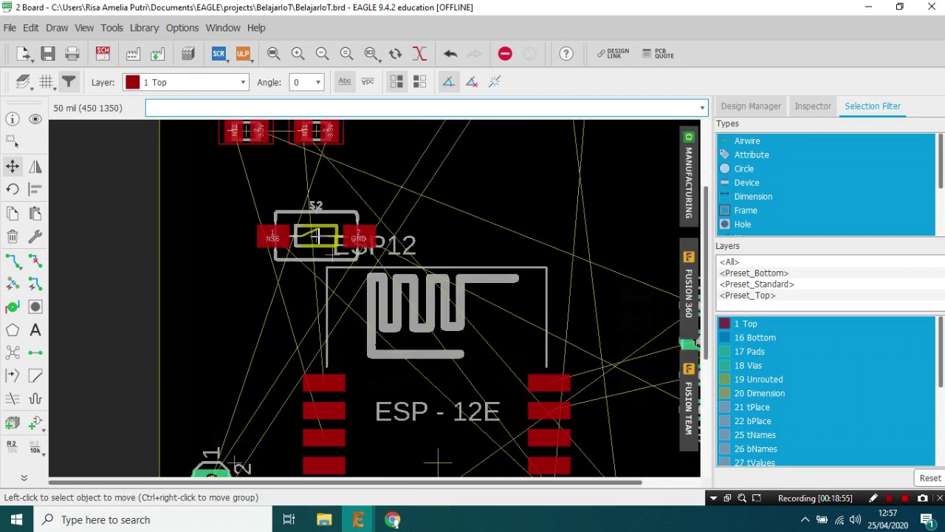
left_click(316, 236)
scroll(316, 236, "down", 6)
left_click(526, 376)
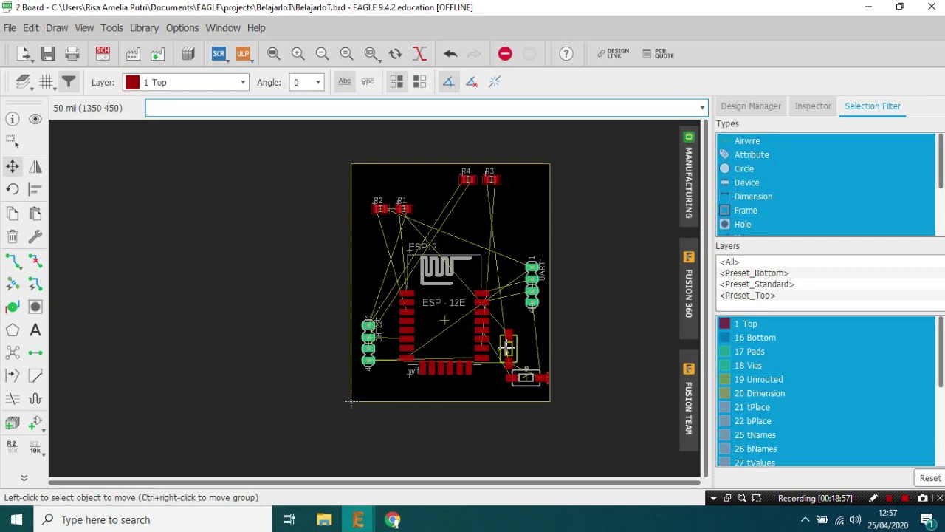
Step: Rotate switch S1 another quarter turn and position it at the upper left of the ESP12 module, below R1 and R2
left_click(508, 348)
right_click(377, 242)
left_click(374, 244)
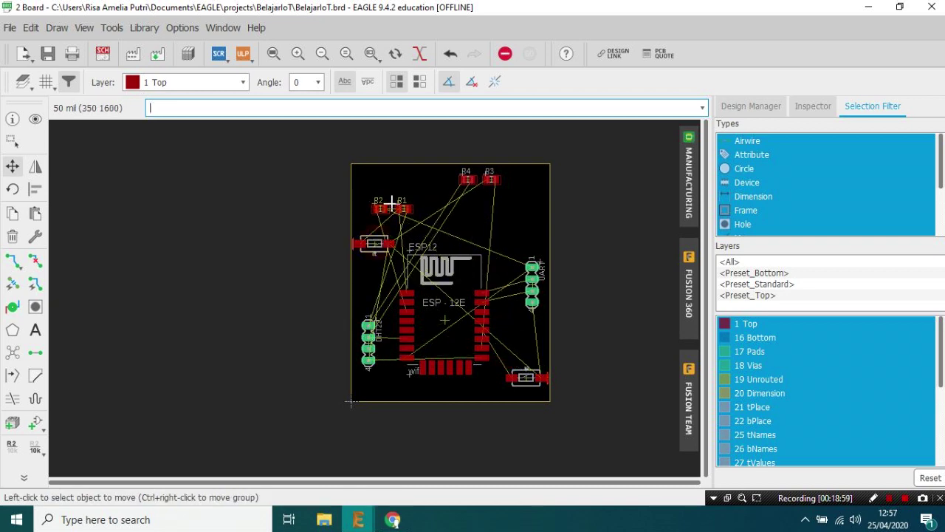
scroll(389, 210, "up", 1)
left_click(371, 254)
left_click(371, 253)
left_click(378, 249)
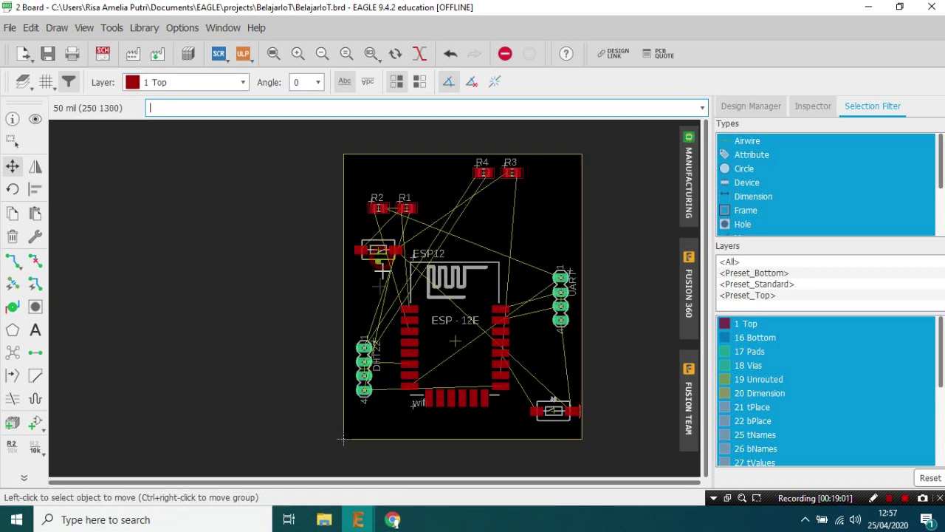
Step: With airwire routing started, configure a visible dotted grid with a size of 0.01 inch and an alternate size of 0.0125 inch
scroll(369, 336, "up", 2)
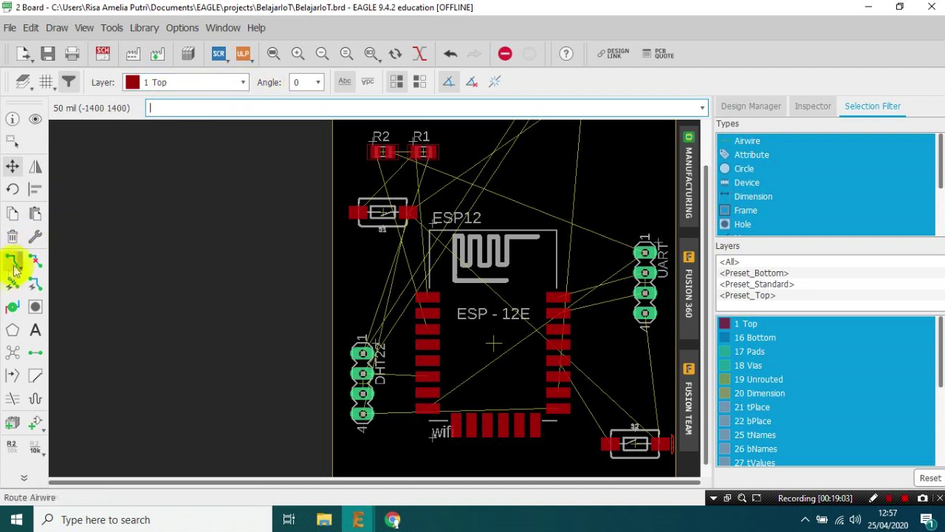
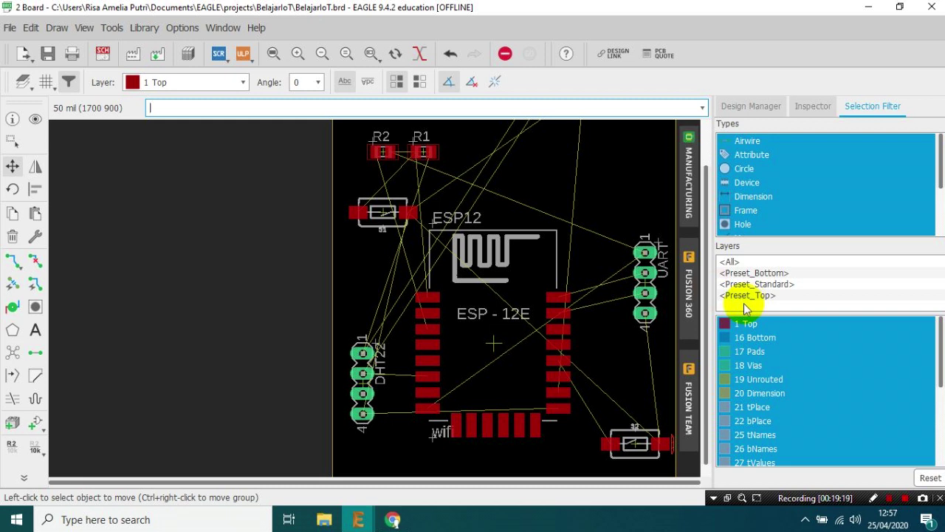
left_click(10, 260)
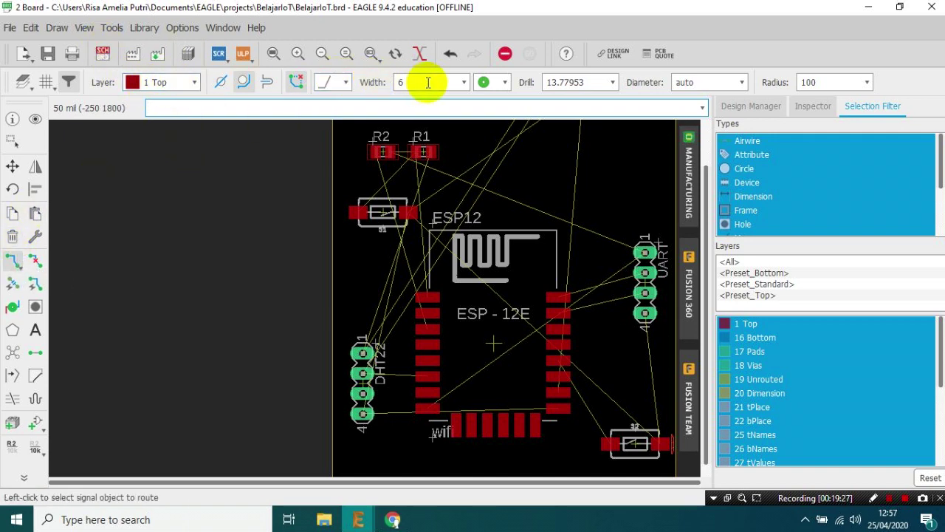
left_click(46, 85)
left_click(150, 82)
left_click(143, 94)
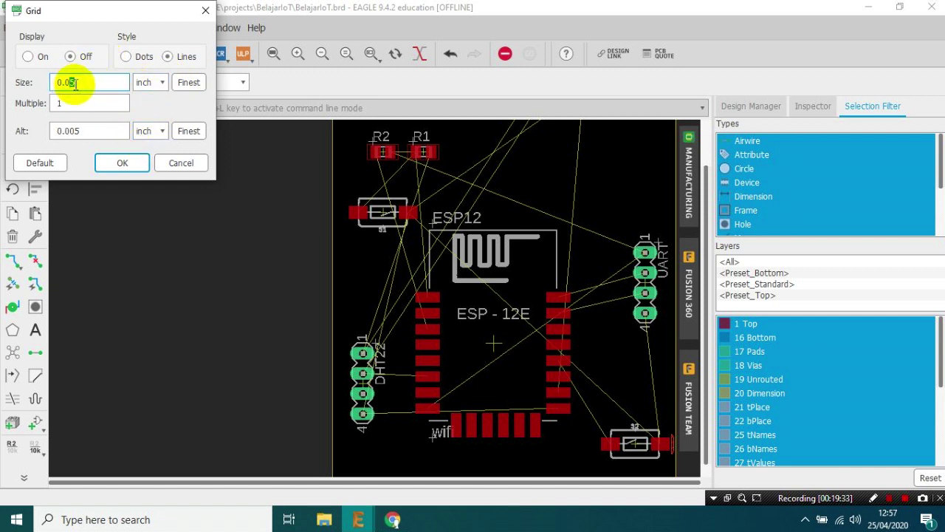
type("12")
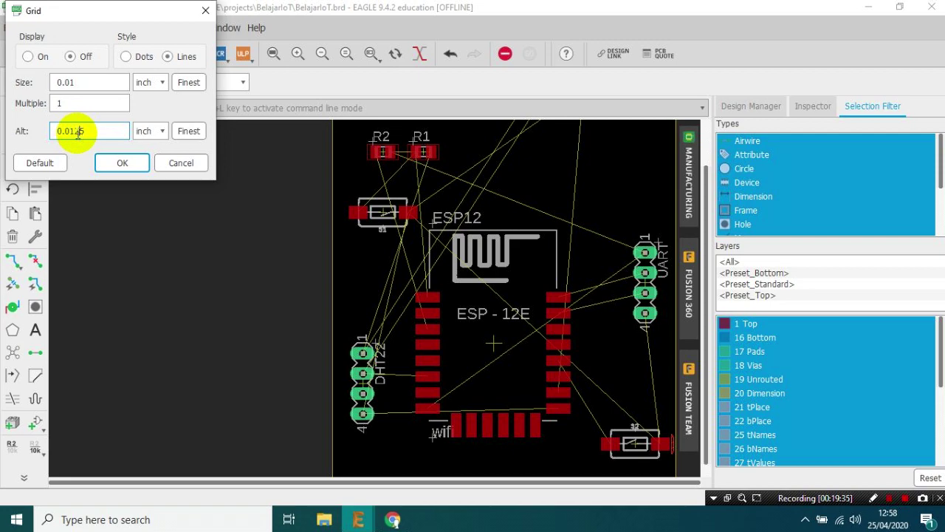
left_click(57, 59)
left_click(127, 58)
left_click(121, 162)
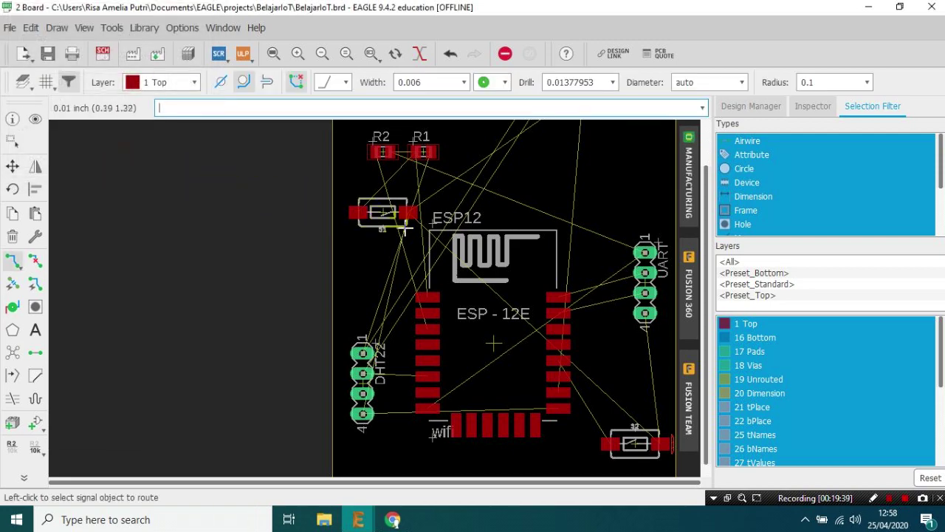
Step: Inspect the dotted grid, component pads and airwires across the board at different magnifications
scroll(449, 258, "up", 4)
scroll(448, 260, "down", 3)
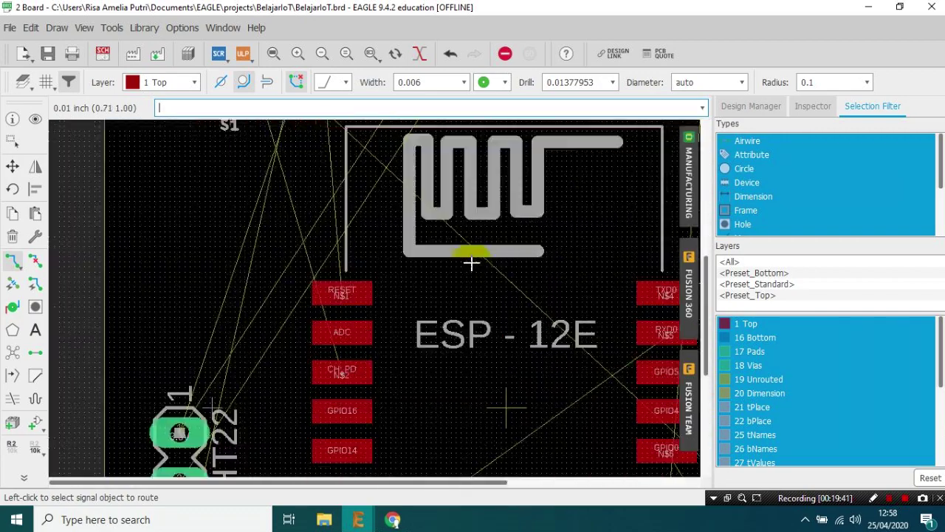
scroll(469, 260, "down", 5)
scroll(483, 163, "up", 3)
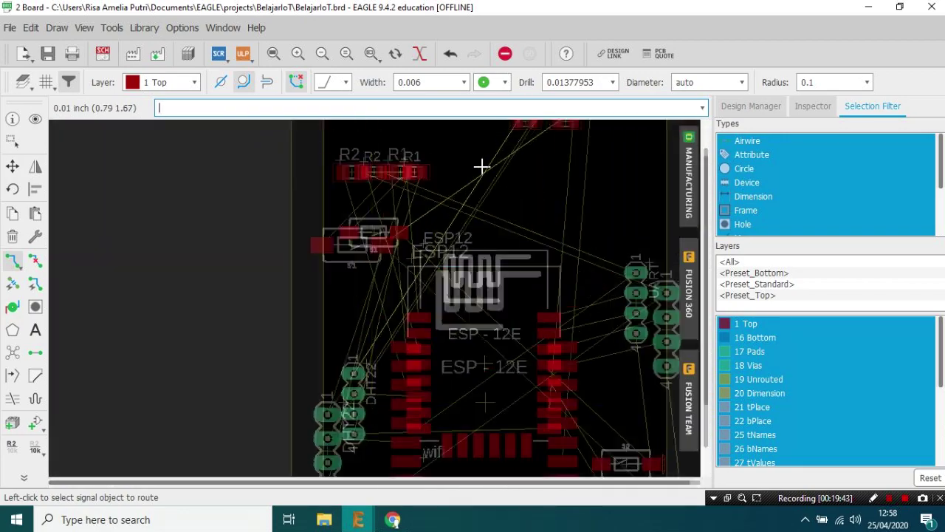
scroll(545, 236, "down", 3)
scroll(544, 237, "up", 2)
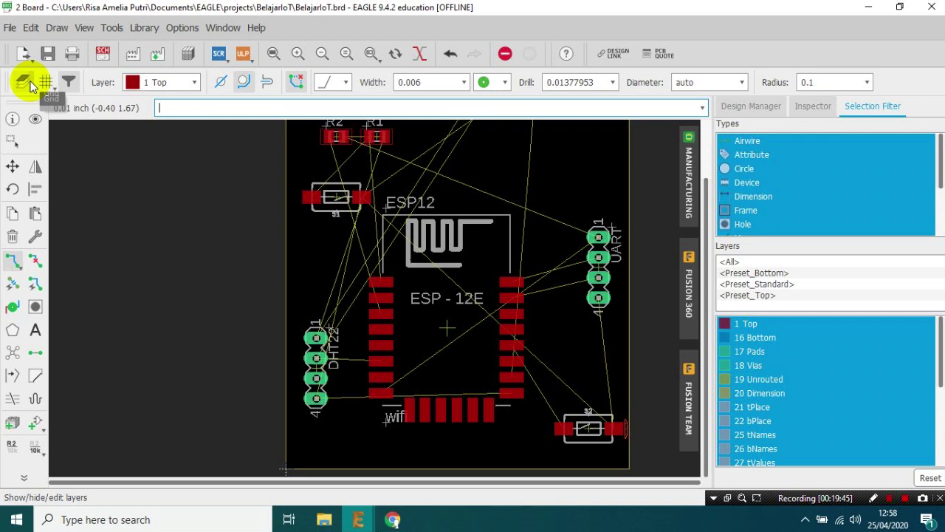
scroll(498, 218, "down", 3)
scroll(500, 217, "up", 2)
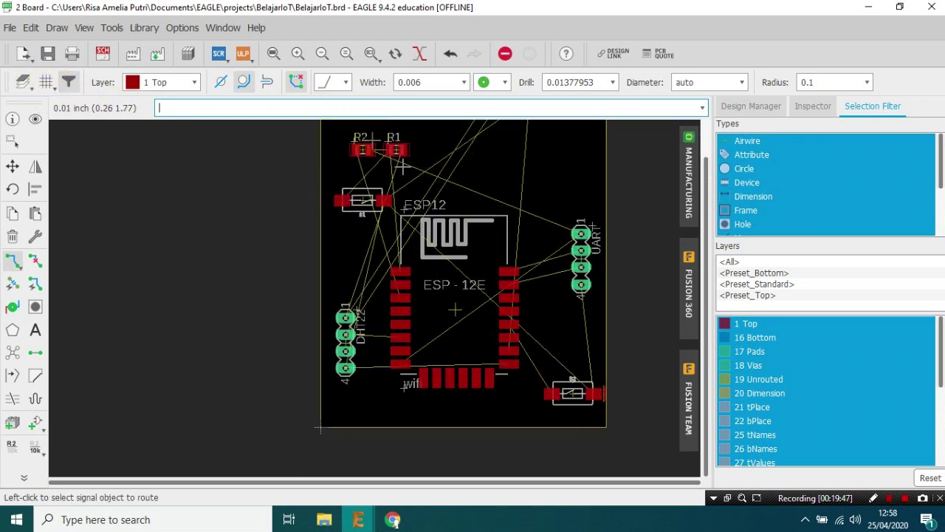
Step: Try a routing trace width of 0.016 inch, and settle on 0.012 inch instead
left_click(464, 82)
scroll(422, 218, "down", 1)
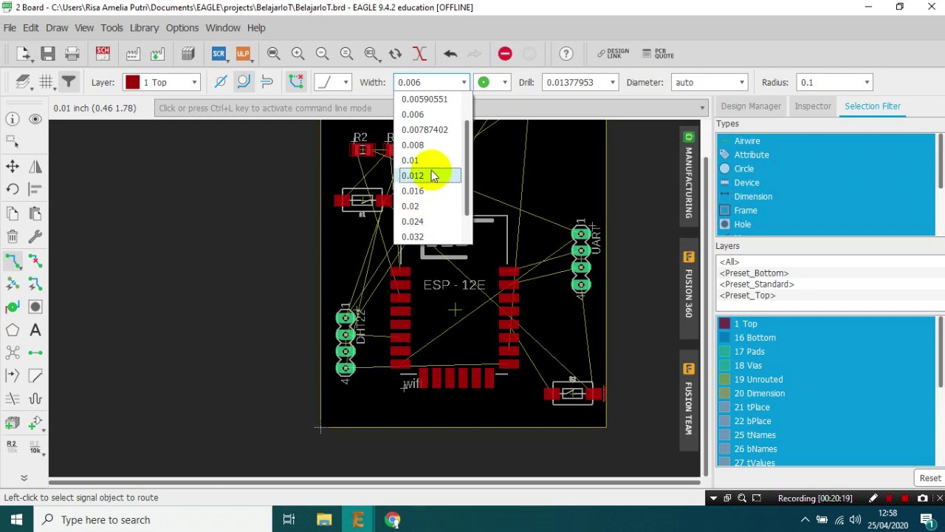
left_click(422, 190)
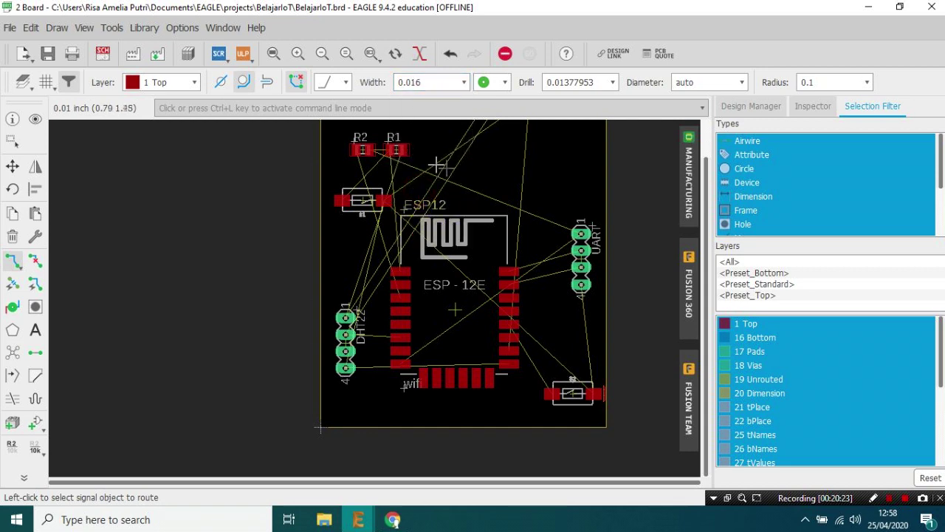
left_click(465, 83)
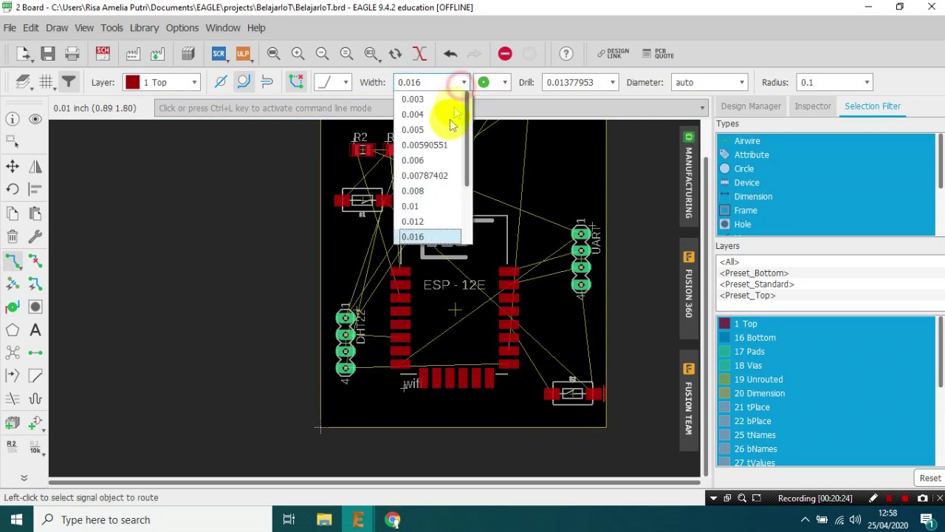
left_click(427, 217)
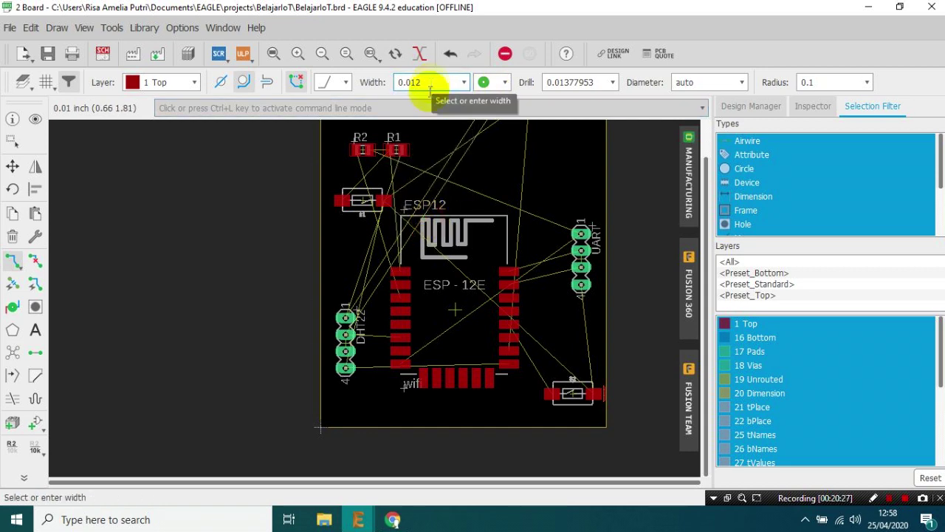
Step: Rotate switch S1 upright with its GND pad facing down and place it beside the ESP12 module, just above the DHT22 header
scroll(398, 265, "up", 2)
scroll(350, 170, "up", 2)
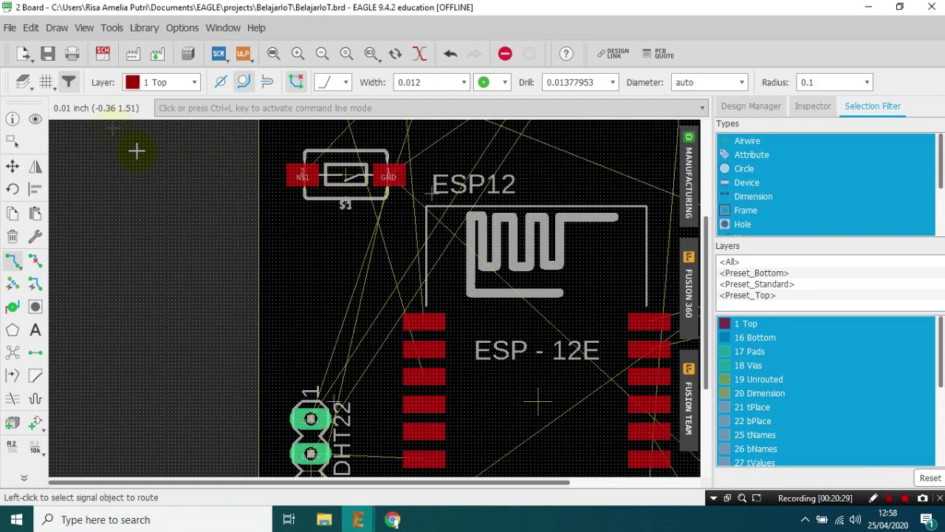
scroll(155, 151, "down", 4)
left_click(13, 166)
scroll(197, 171, "down", 2)
scroll(191, 144, "up", 3)
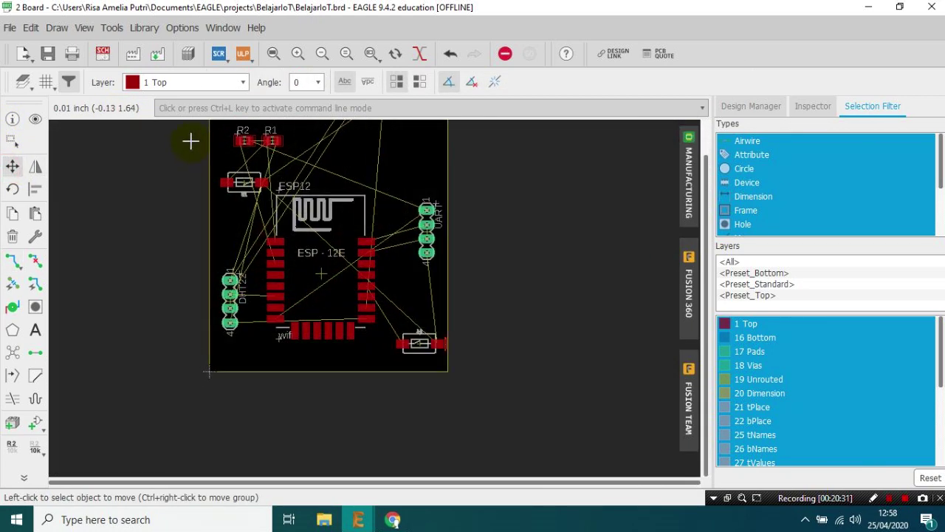
left_click(262, 203)
right_click(251, 237)
scroll(252, 233, "up", 4)
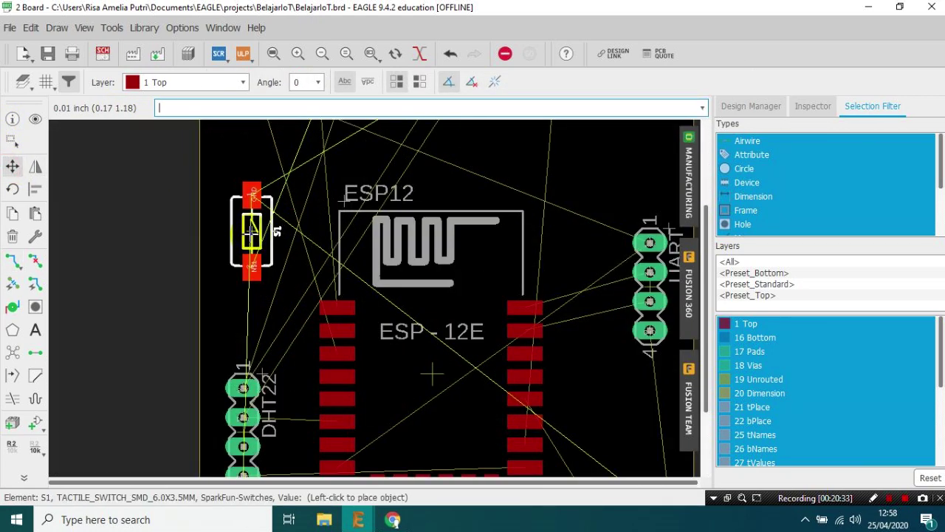
right_click(251, 233)
right_click(251, 232)
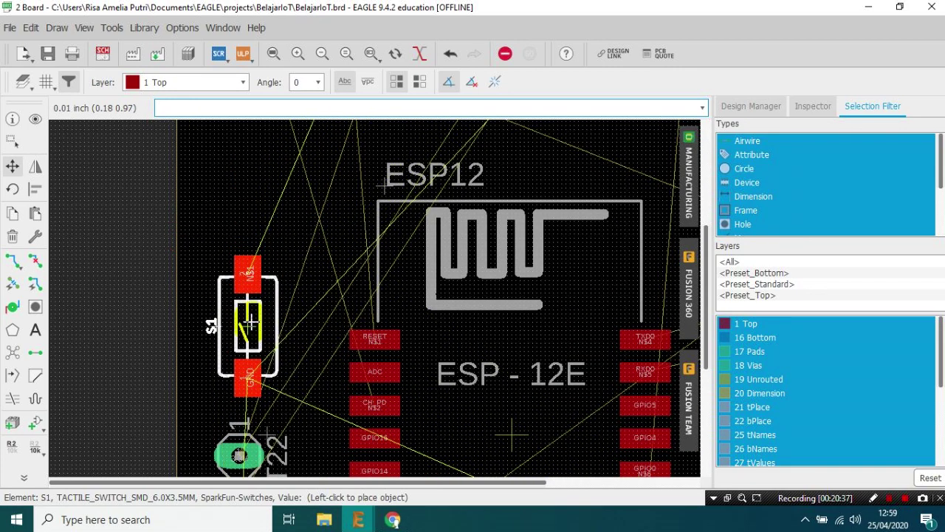
left_click(247, 321)
scroll(245, 316, "down", 2)
scroll(244, 318, "up", 2)
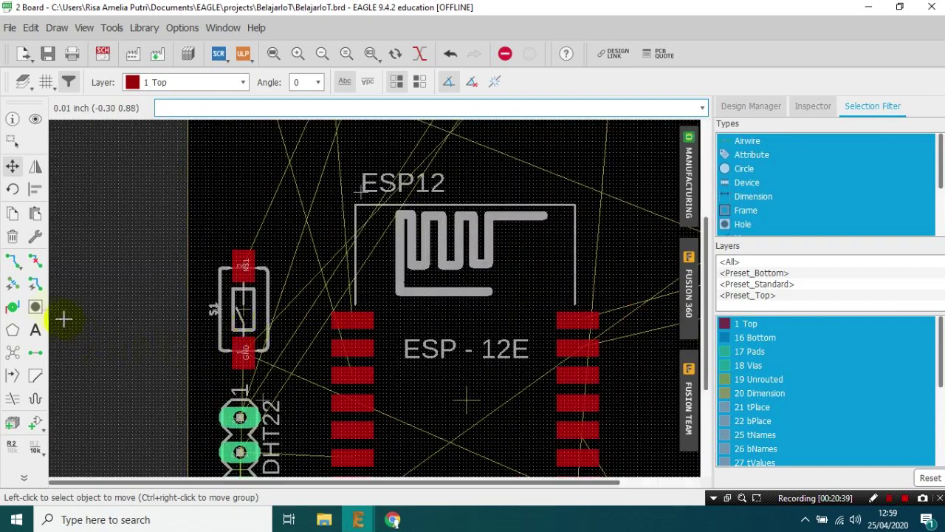
Step: Route signal N$1 on the top layer from the ESP12 RESET pad to pad 2 of switch S1
left_click(12, 260)
left_click(302, 314)
scroll(302, 314, "up", 2)
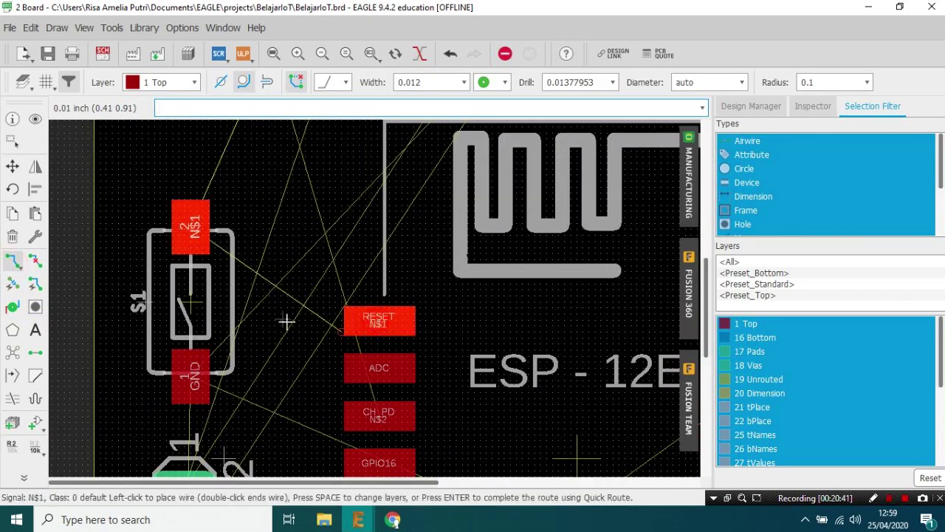
left_click(190, 225)
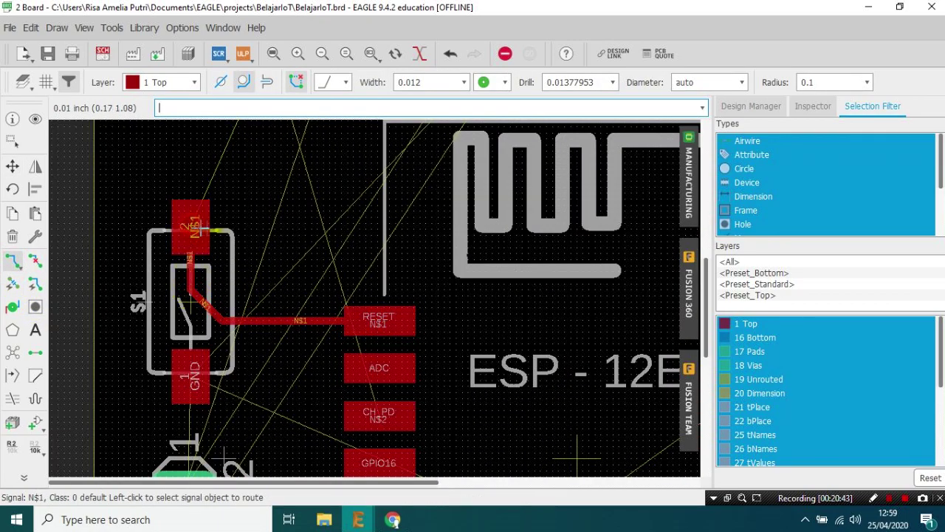
Step: Place resistor R1 upright between switch S1 and the ESP12 module, and set its name label horizontally above it
scroll(190, 226, "down", 4)
scroll(236, 143, "up", 2)
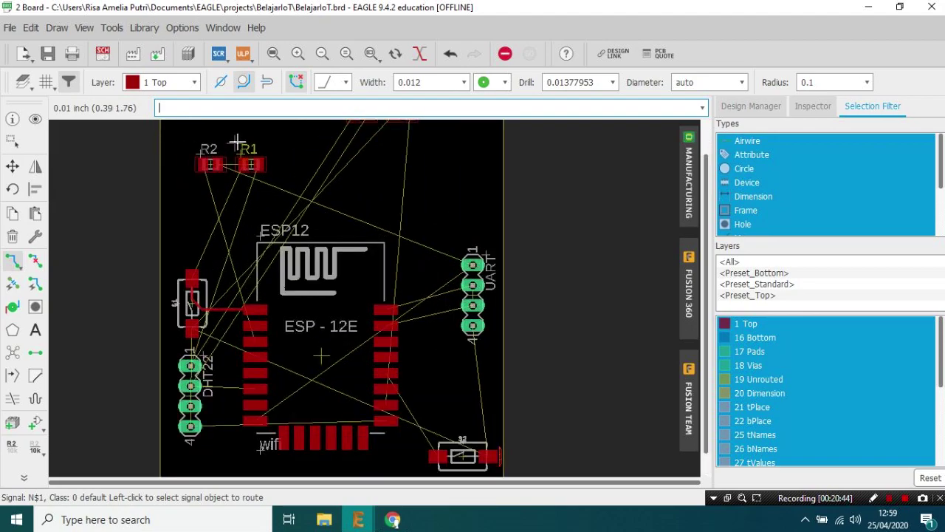
left_click(12, 166)
left_click(251, 164)
scroll(251, 164, "up", 5)
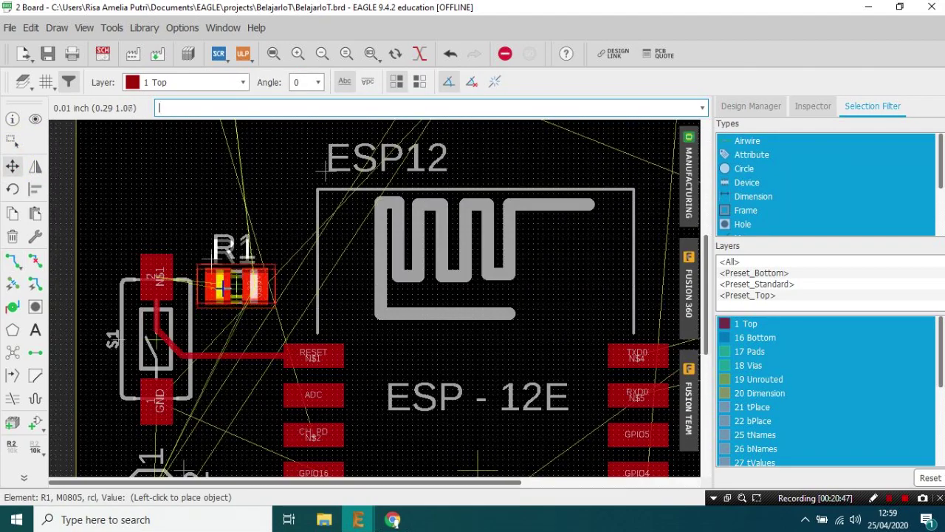
scroll(222, 288, "down", 2)
right_click(218, 258)
left_click(239, 307)
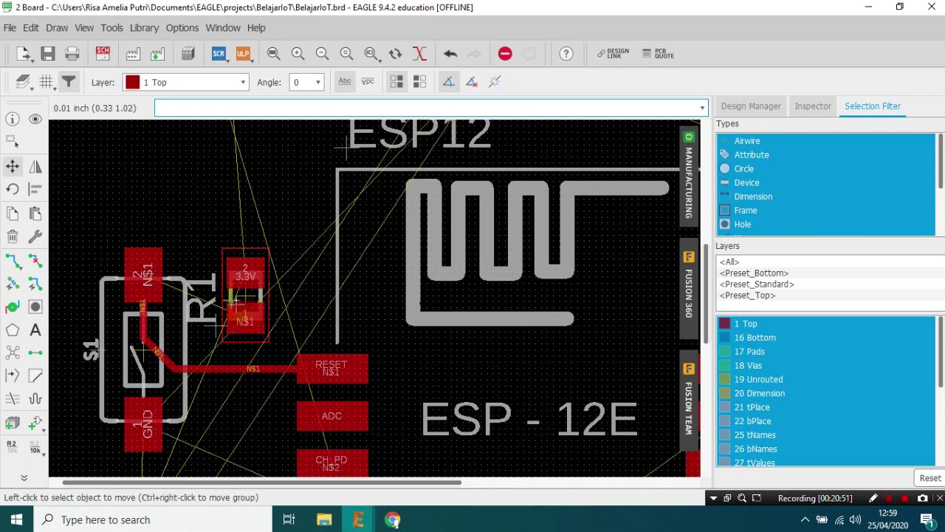
left_click(218, 321)
right_click(266, 210)
left_click(269, 212)
Step: Route pad 1 of R1 straight down onto the N$1 trace between S1 and RESET
left_click(13, 260)
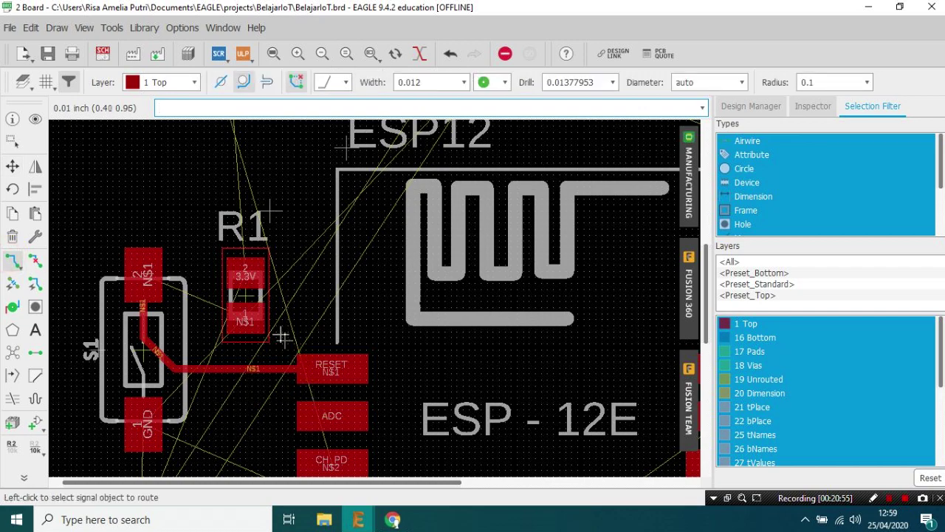
left_click(247, 319)
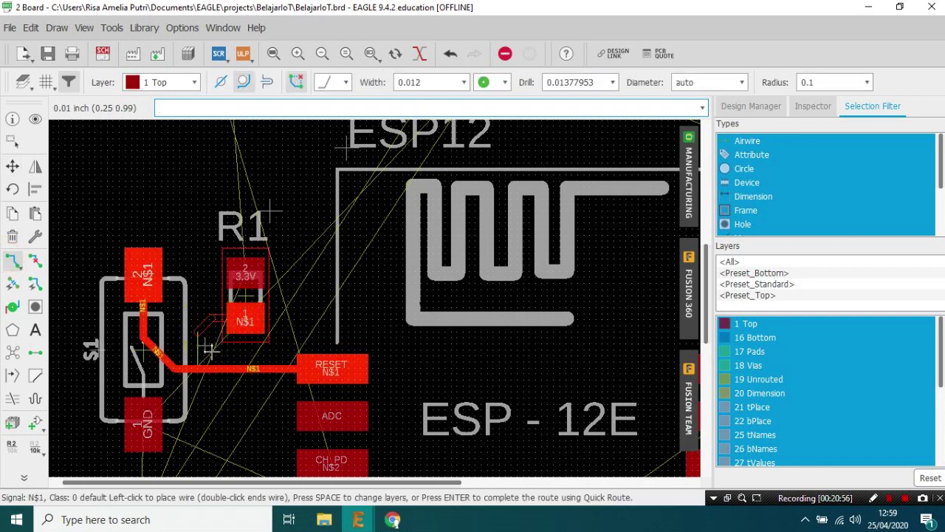
left_click(243, 368)
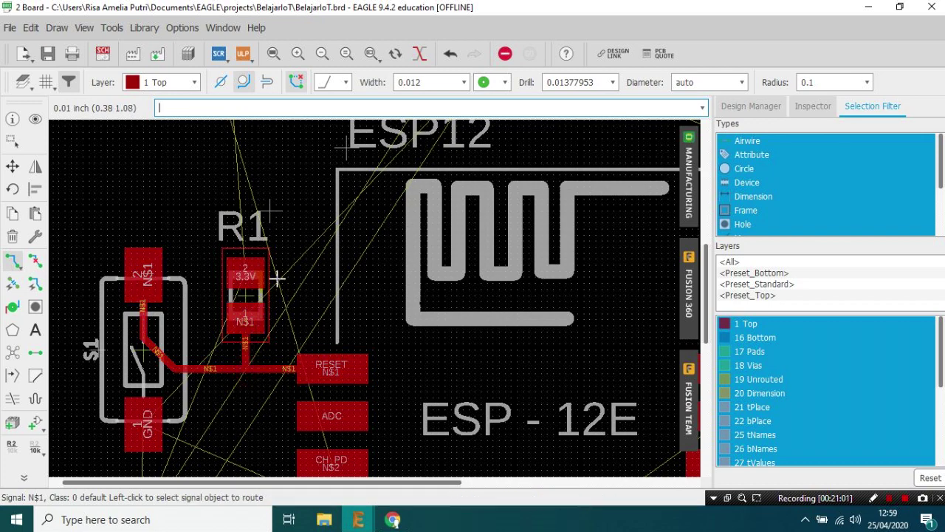
Step: Rotate resistor R2 upright and place it below R1, beside the ESP12 CH_PD pad
scroll(278, 278, "down", 5)
scroll(255, 190, "up", 2)
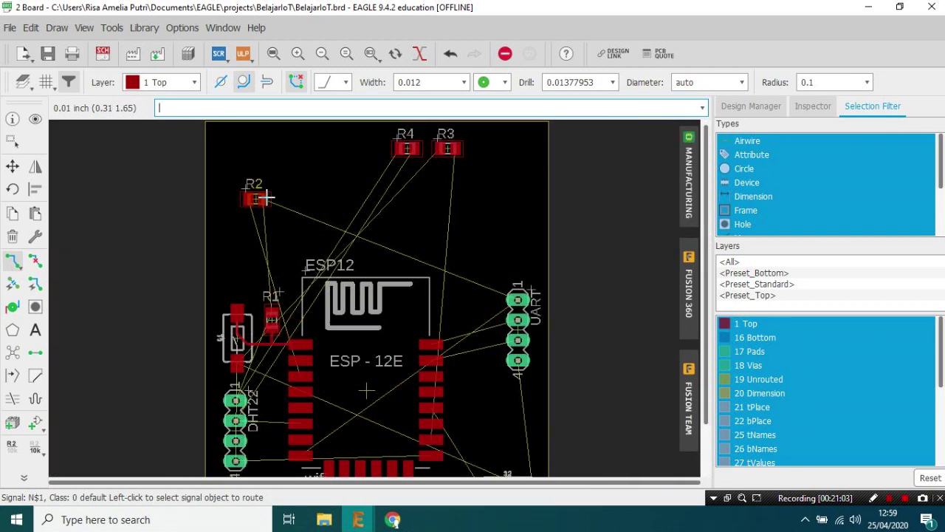
left_click(12, 166)
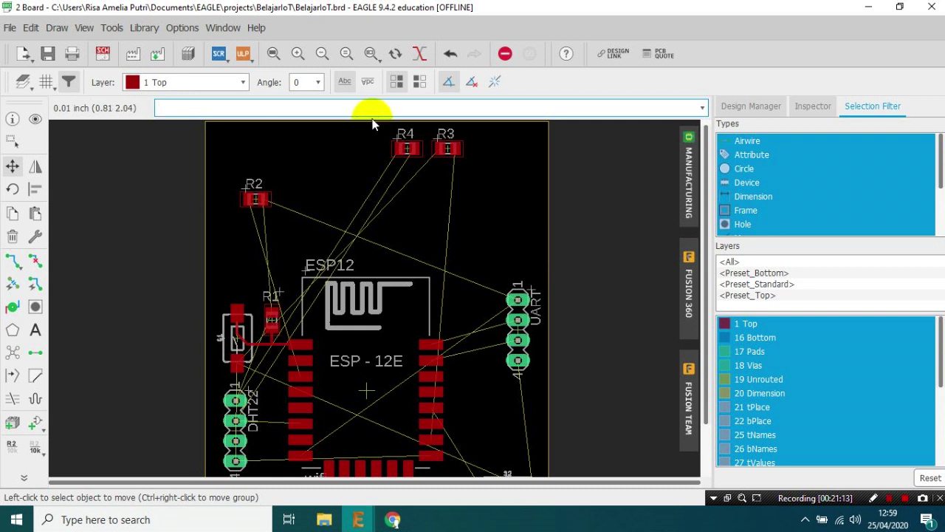
left_click(15, 164)
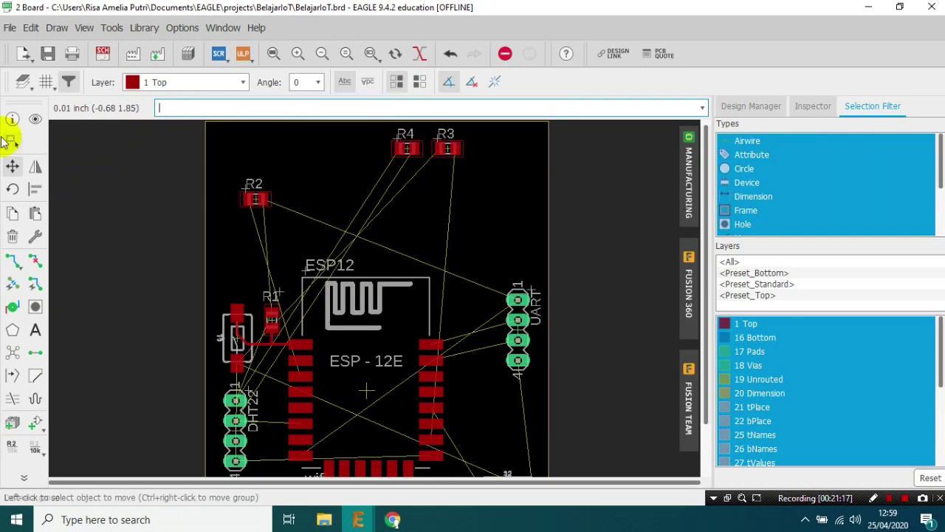
left_click(13, 166)
left_click(255, 199)
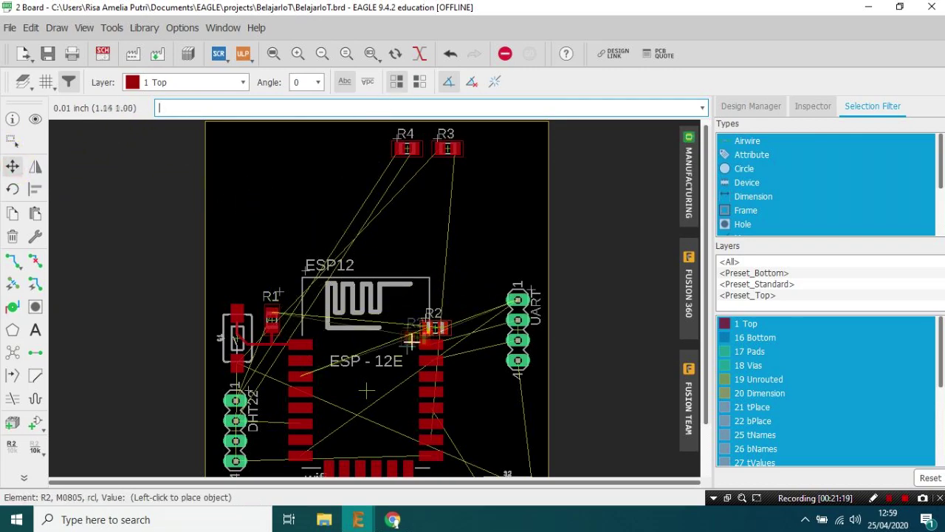
scroll(286, 274, "up", 5)
right_click(205, 277)
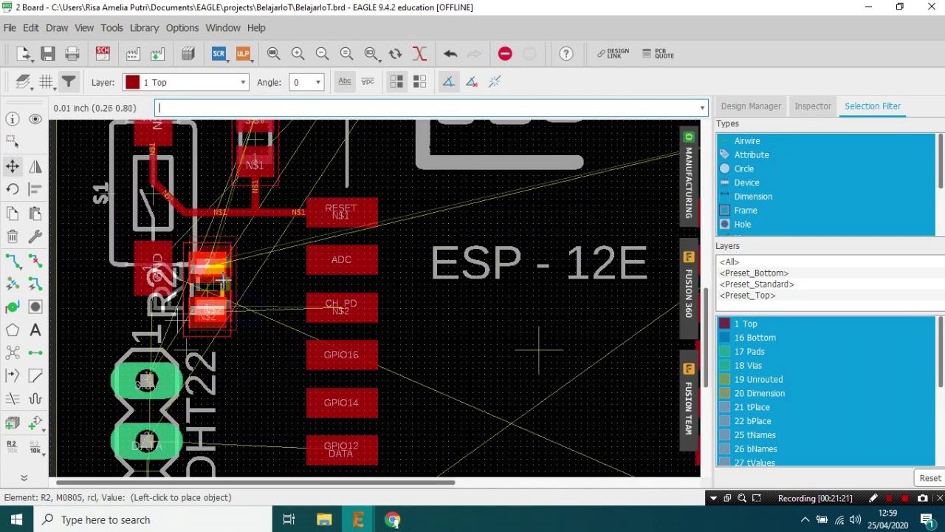
scroll(234, 278, "down", 2)
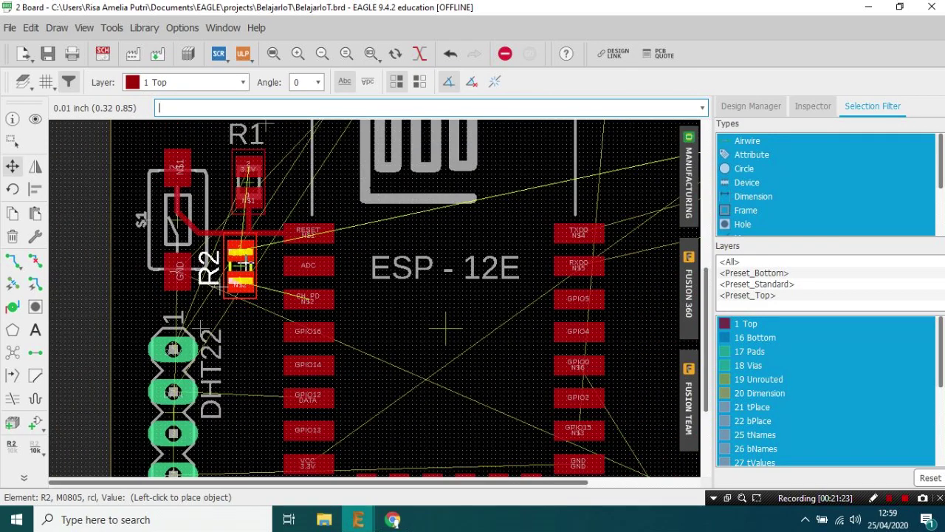
scroll(236, 291, "down", 1)
left_click(238, 299)
scroll(260, 148, "up", 2)
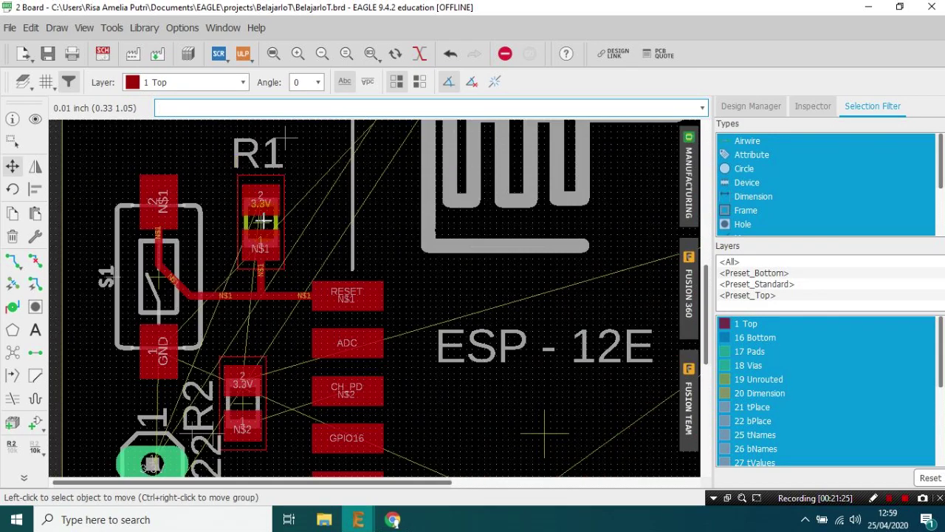
Step: Shift R1 and switch S1 slightly toward the board's left edge and straighten the N$1 trace segment between them
left_click(263, 219)
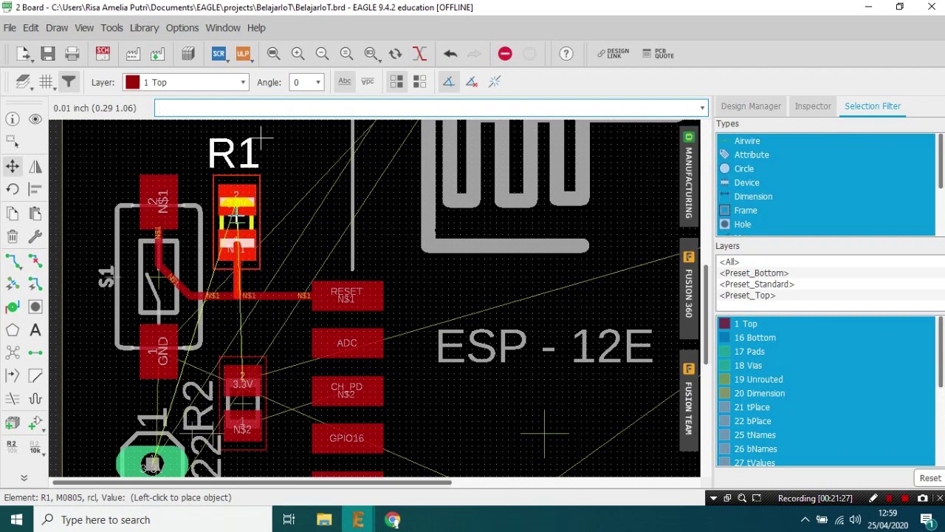
left_click(236, 219)
scroll(186, 249, "down", 2)
scroll(183, 252, "up", 1)
left_click(181, 251)
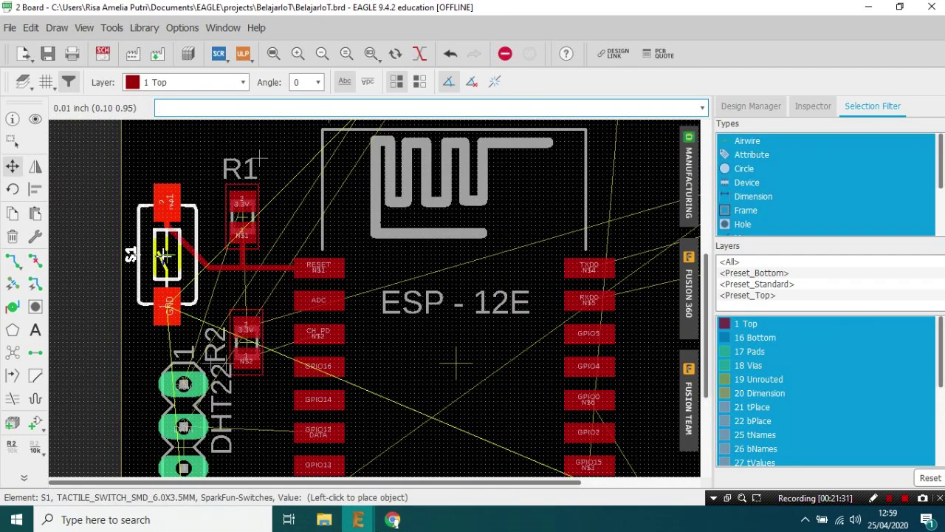
left_click(165, 253)
left_click(212, 266)
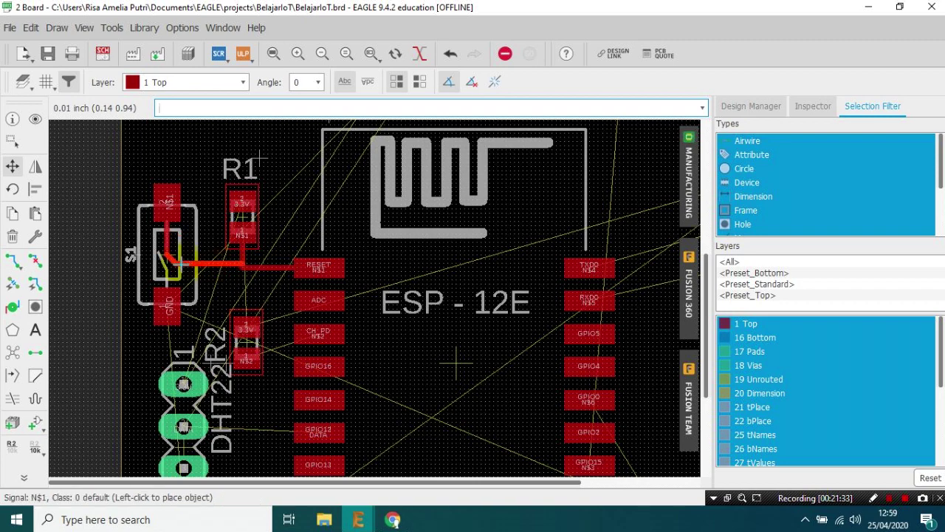
left_click(181, 263)
left_click(259, 158)
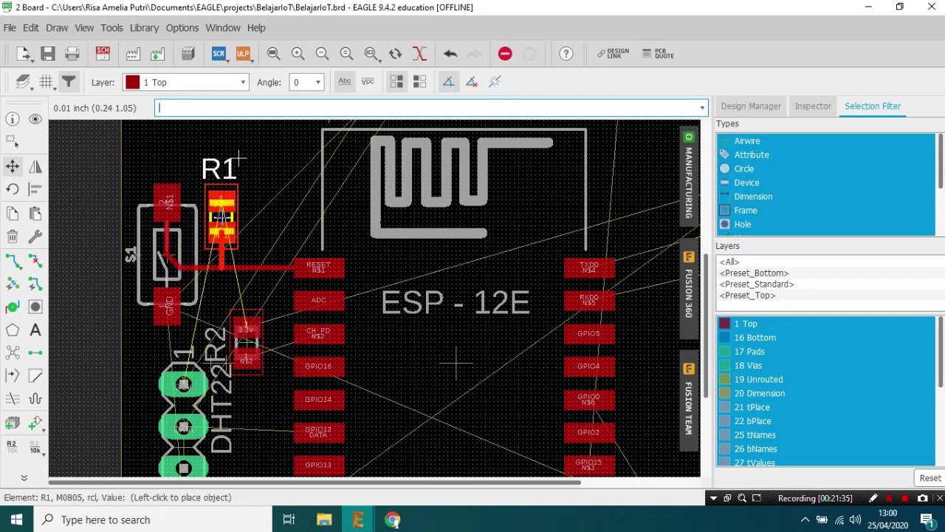
left_click(249, 158)
Step: Move R2 directly to the right of R1 and place its name label horizontally above it
left_click(246, 340)
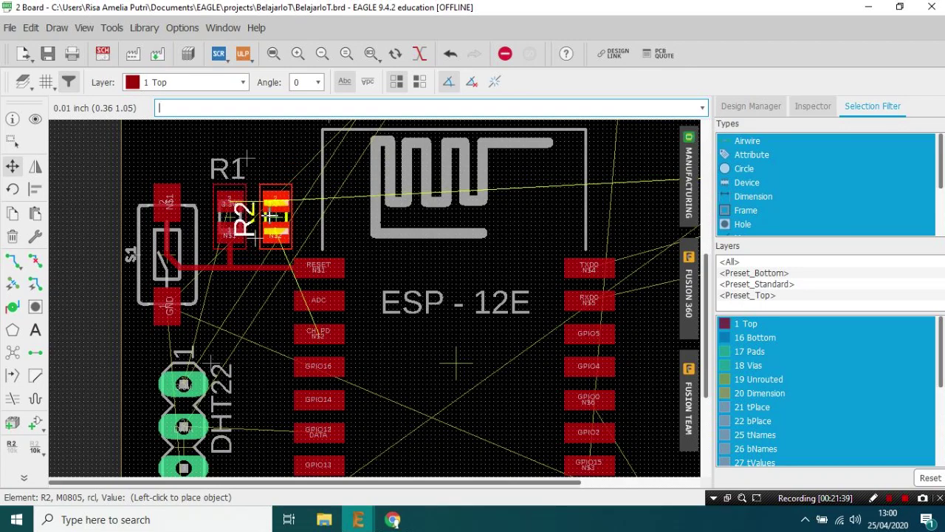
left_click(275, 217)
left_click(250, 234)
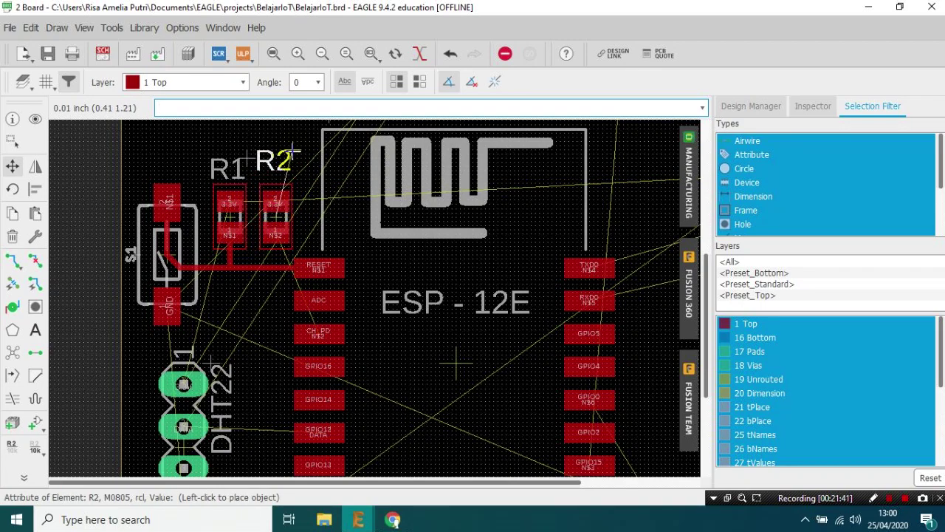
left_click(294, 158)
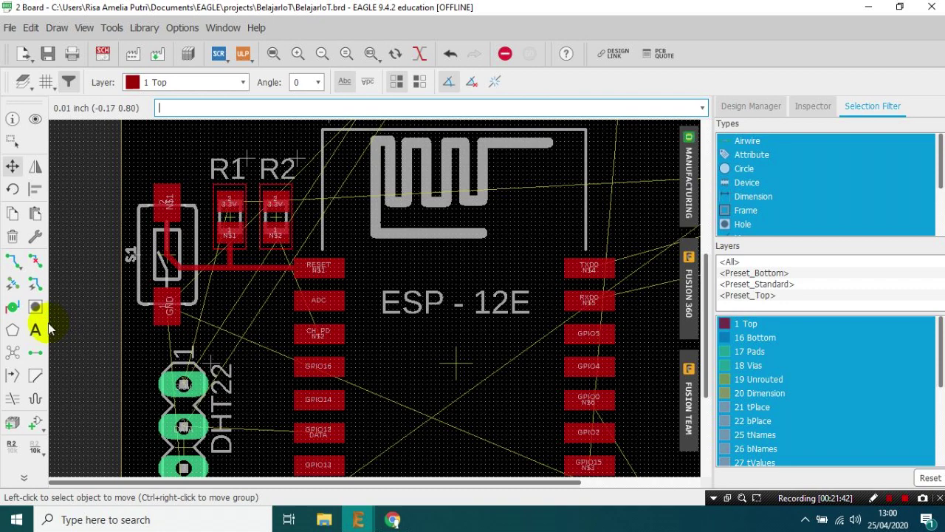
Step: Route signal N$2 from the ESP12 CH_PD pad around the inner side of the RESET and ADC pads to pad 1 of R2
left_click(13, 260)
scroll(283, 228, "up", 2)
left_click(283, 231)
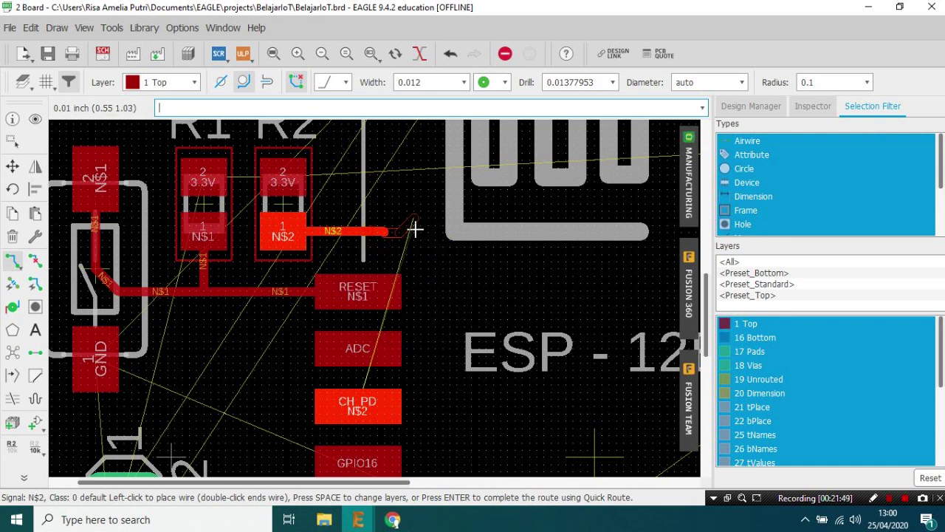
key("Escape")
left_click(389, 395)
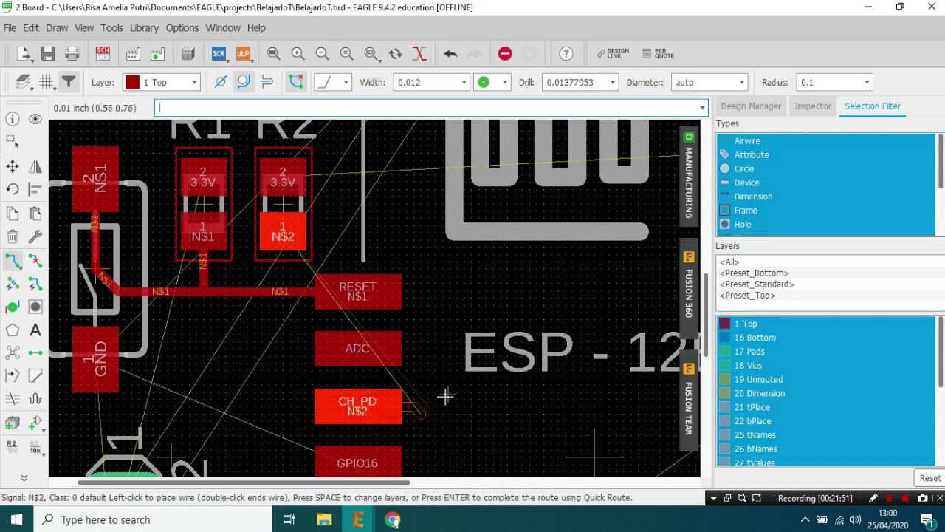
left_click(449, 389)
left_click(458, 255)
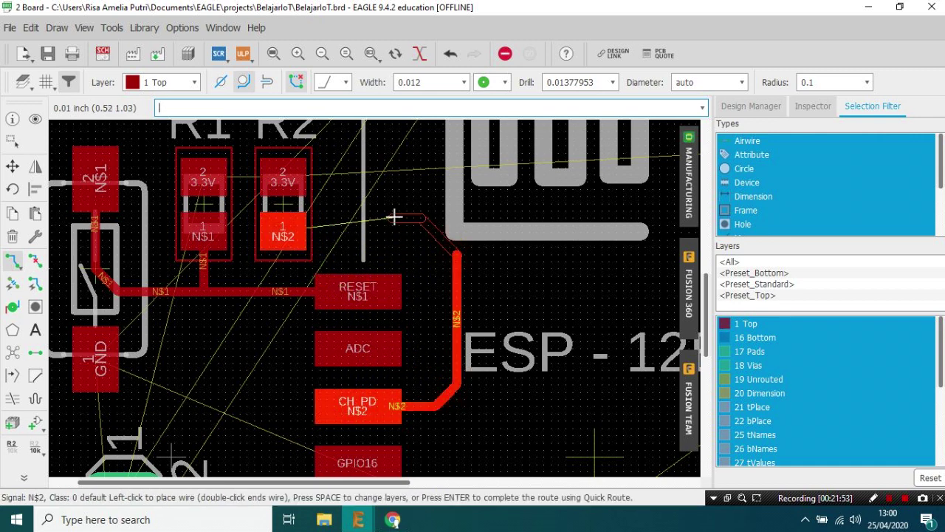
left_click(291, 230)
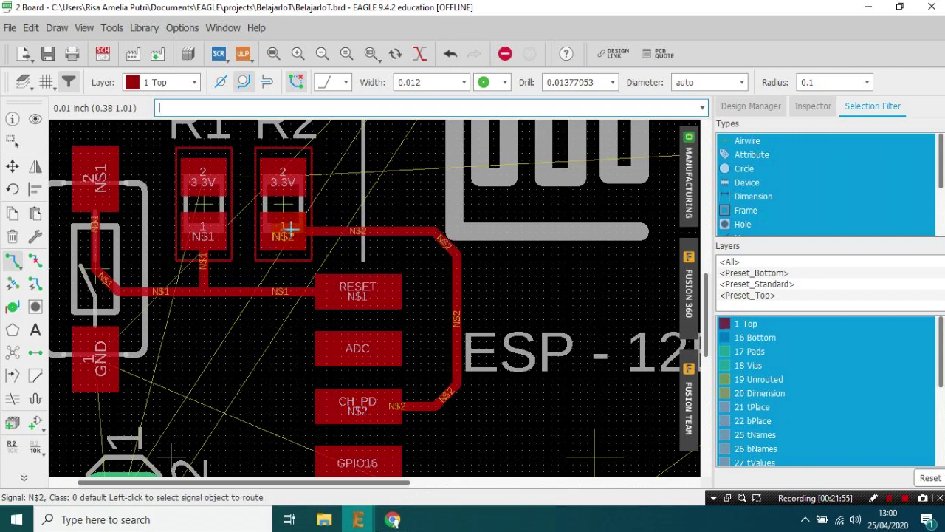
Step: Connect the 3.3V pads of R1 and R2 with a top-layer trace 0.032 inch wide
scroll(294, 226, "down", 2)
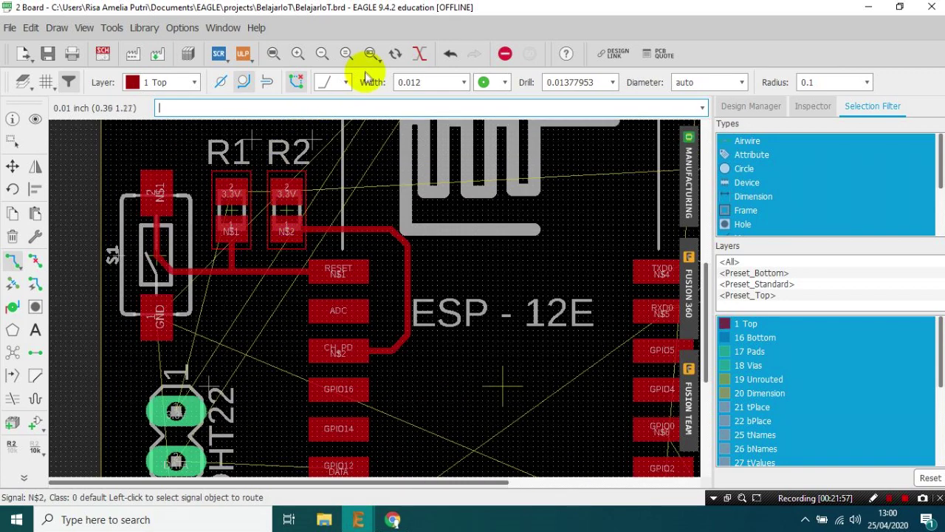
scroll(430, 87, "down", 3)
left_click(234, 194)
left_click(289, 191)
Step: Recalculate the airwires with Ratsnest and move the DHT22 header into vertical alignment below switch S1
scroll(321, 196, "down", 4)
scroll(335, 276, "up", 3)
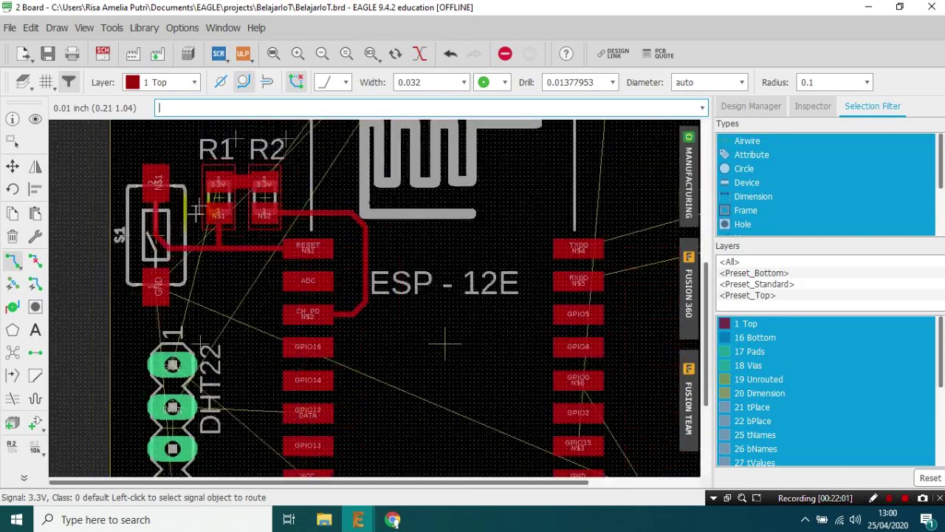
left_click(14, 354)
scroll(142, 307, "down", 5)
left_click(11, 164)
scroll(141, 320, "up", 2)
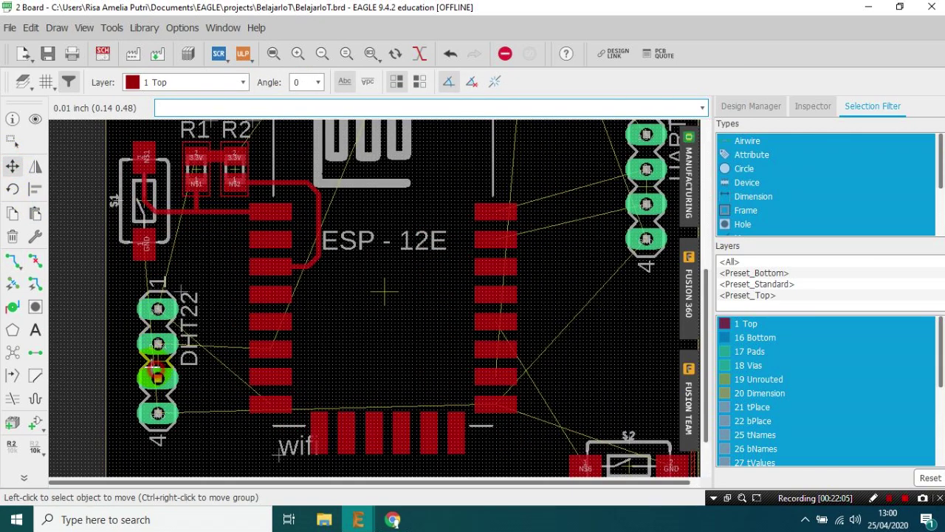
left_click(158, 362)
left_click(147, 336)
scroll(174, 335, "down", 3)
scroll(173, 334, "up", 3)
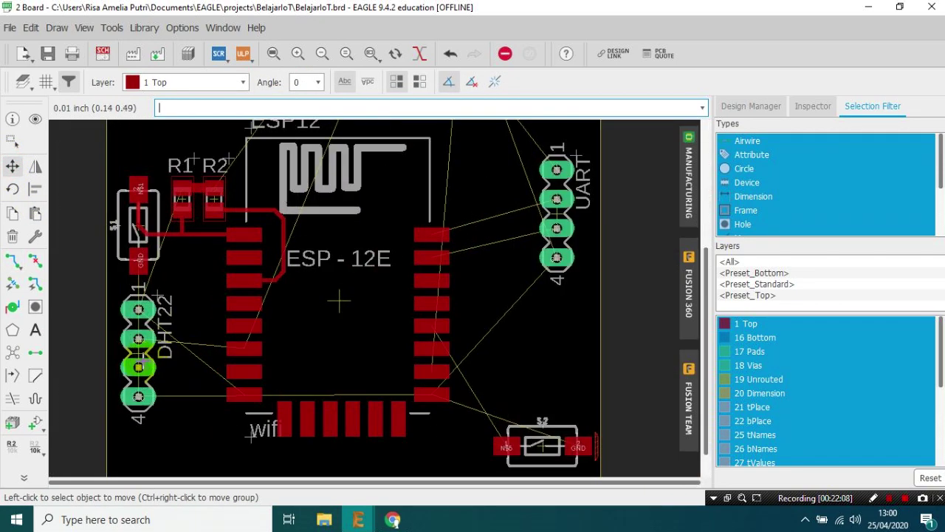
Step: Adjust the DHT22 header's position, and move R4 between the header and the ESP12's GPIO12 pad, rotated vertically
left_click(136, 353)
left_click(138, 358)
scroll(170, 321, "down", 3)
left_click(12, 166)
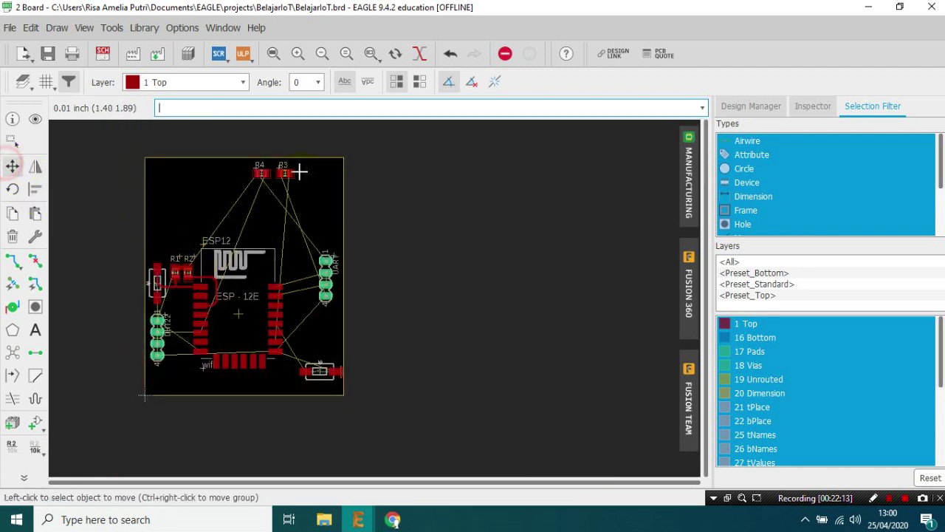
left_click(264, 172)
scroll(158, 328, "up", 5)
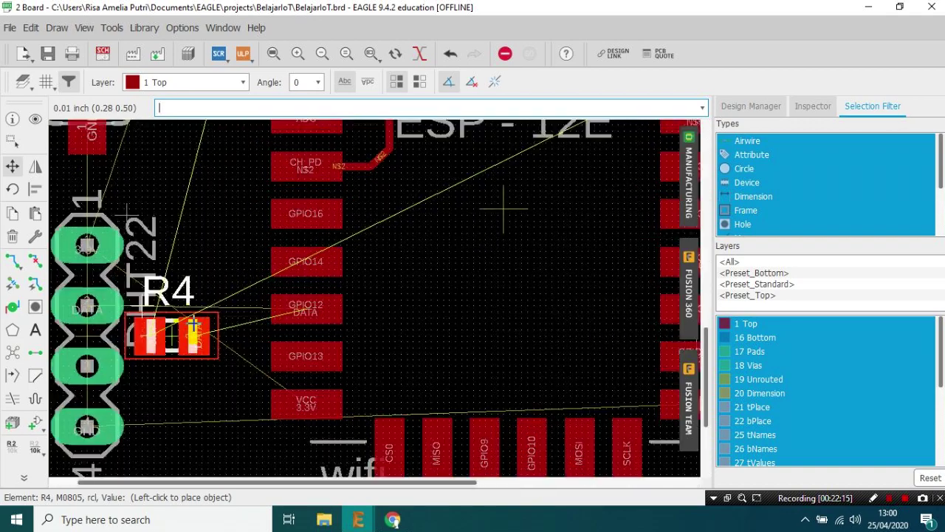
scroll(212, 309, "down", 1)
left_click(212, 309)
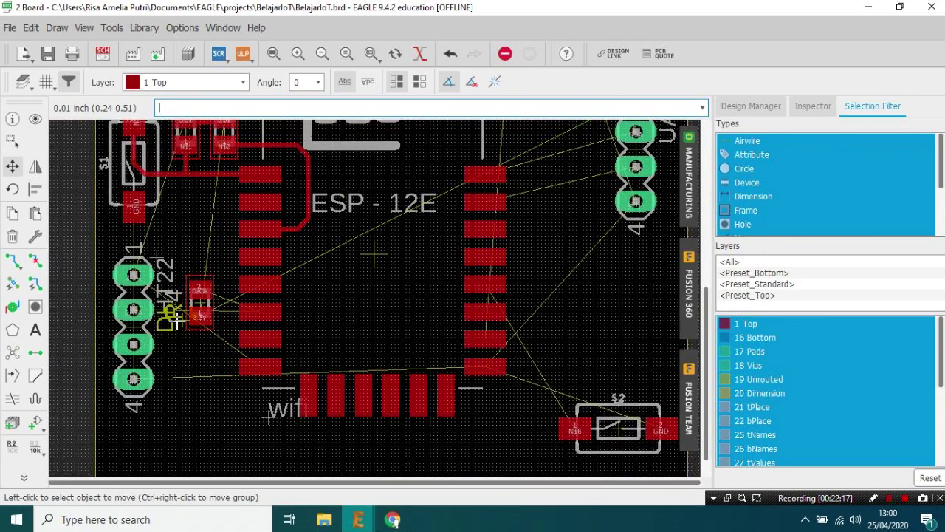
Step: Move the DHT22 name label to the header's outer side and shift the header slightly inward from the board edge
left_click(161, 254)
left_click(91, 294)
left_click(127, 329)
left_click(130, 329)
left_click(98, 294)
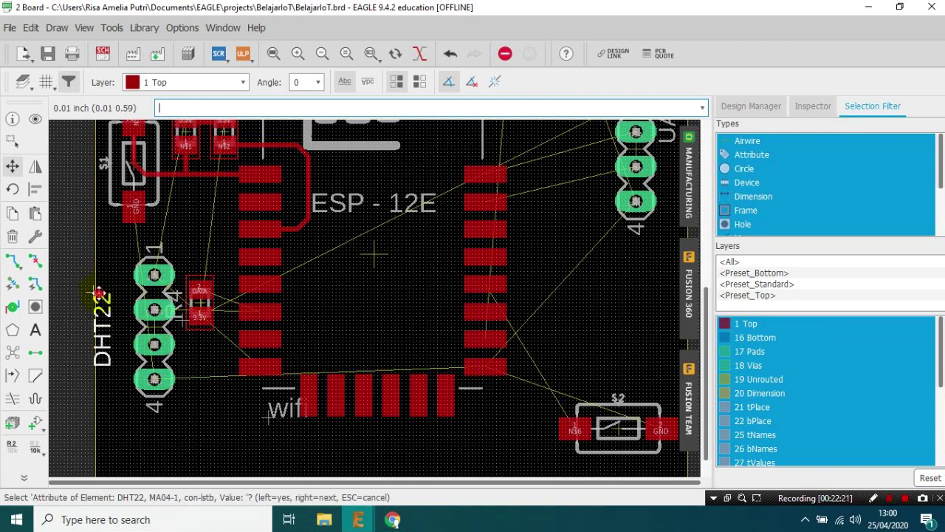
left_click(119, 296)
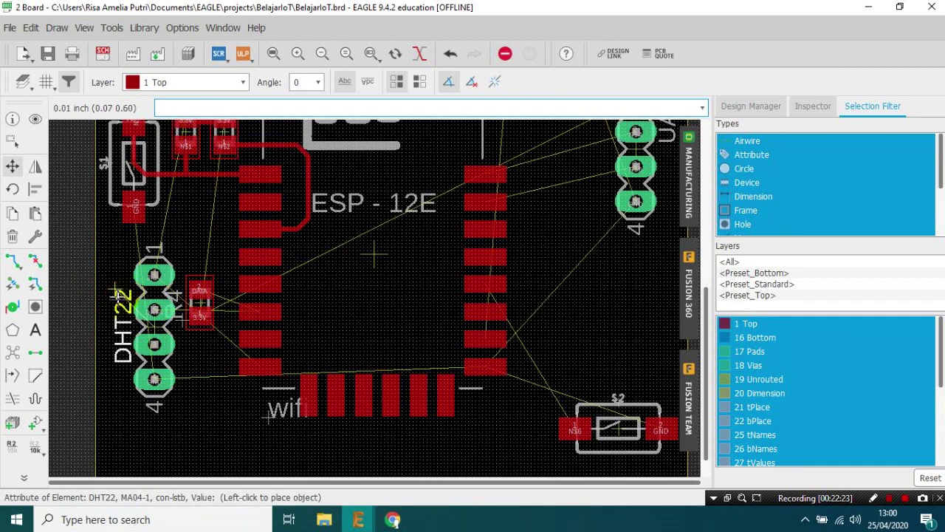
left_click(115, 296)
left_click(144, 325)
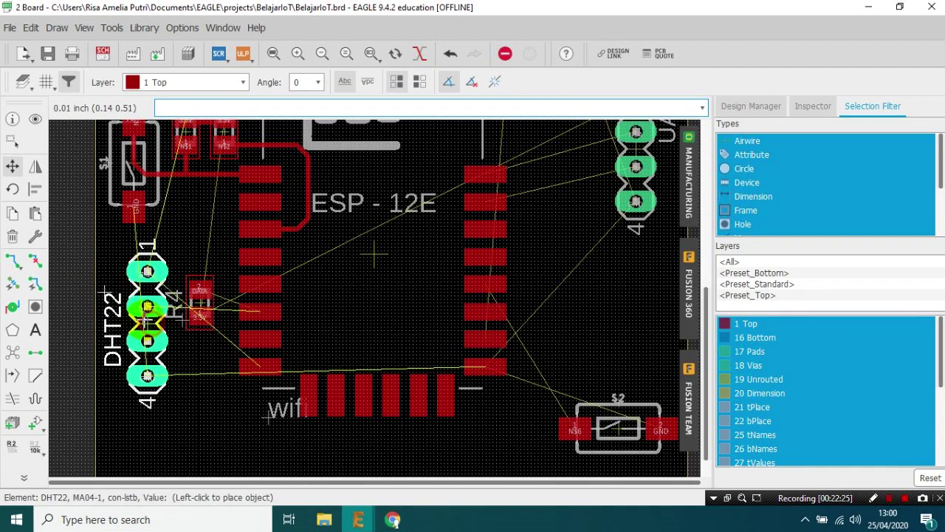
left_click(145, 310)
Step: Rotate R4 by 180 degrees and align its DATA pad with DHT22 pad 2 and the GPIO12 pad
scroll(215, 292, "up", 5)
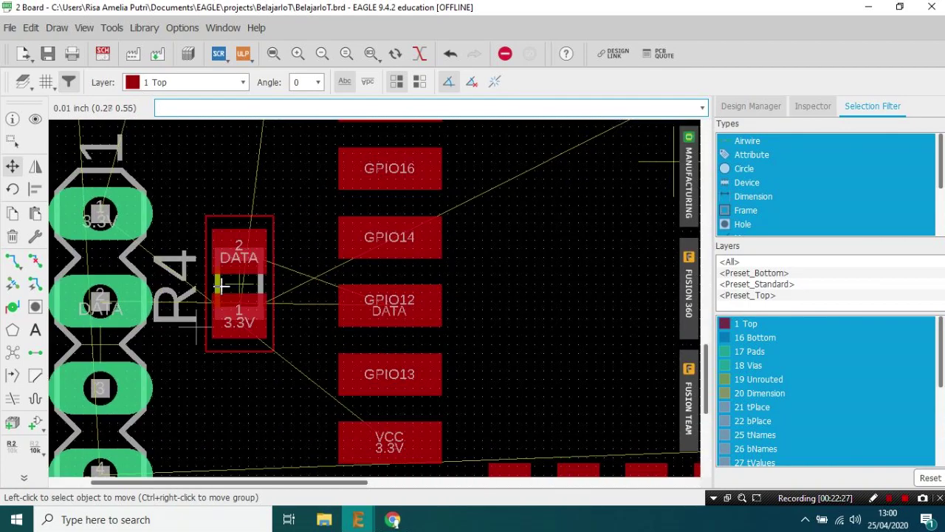
left_click(243, 283)
right_click(243, 283)
right_click(243, 285)
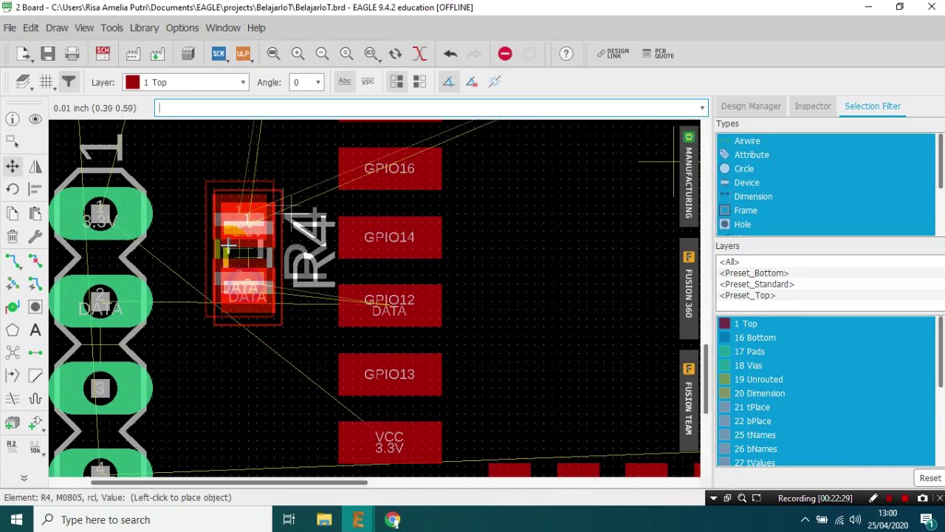
left_click(283, 223)
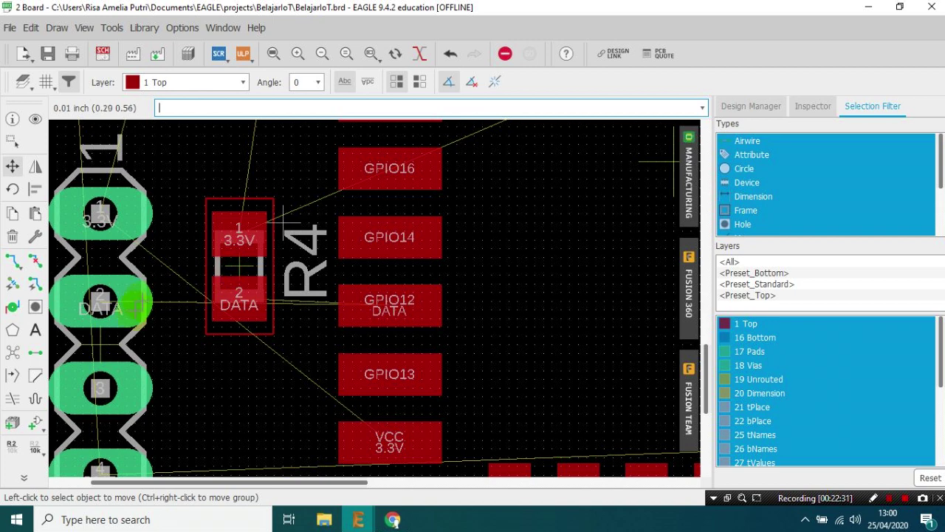
Step: Route the DATA signal on the top layer from DHT22 pad 2 through R4 pad 2 to GPIO12, 0.024 inch wide
left_click(12, 260)
left_click(140, 301)
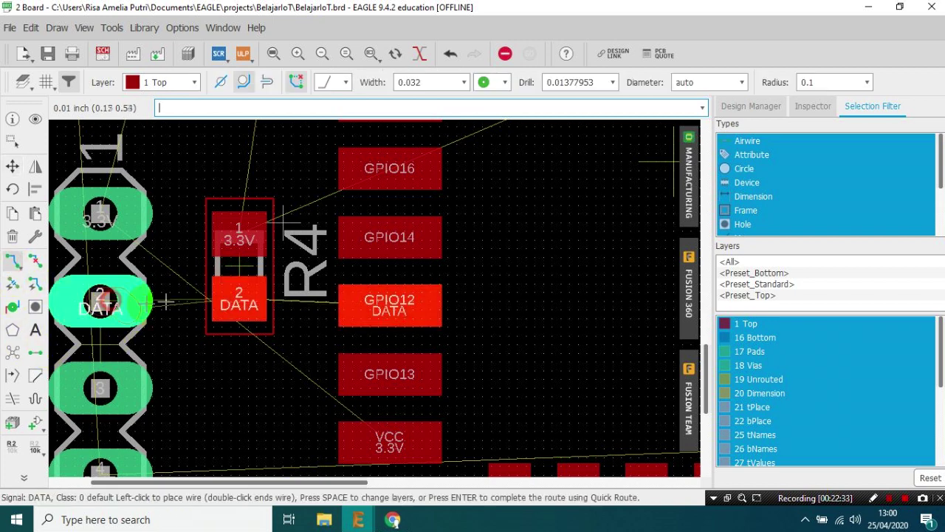
scroll(432, 81, "down", 2)
scroll(432, 81, "up", 3)
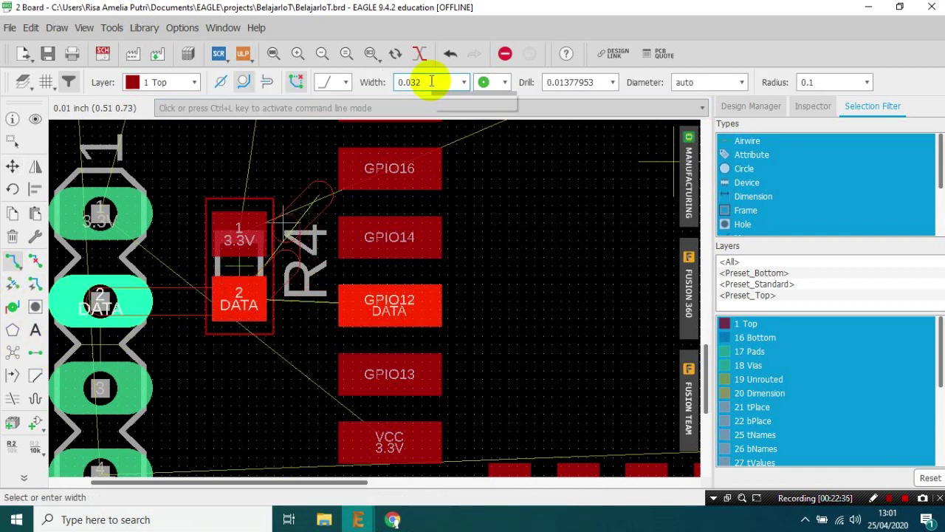
left_click(238, 300)
left_click(268, 297)
left_click(242, 299)
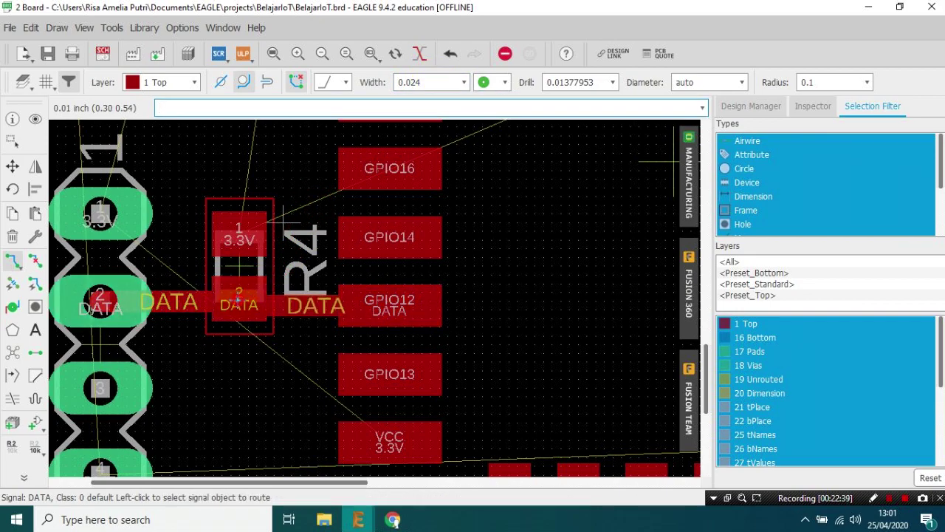
Step: Route the 3.3V signal from DHT22 pad 1 to R4 pad 1 on the top layer, 0.024 inch wide
scroll(198, 245, "down", 2)
scroll(147, 235, "down", 1)
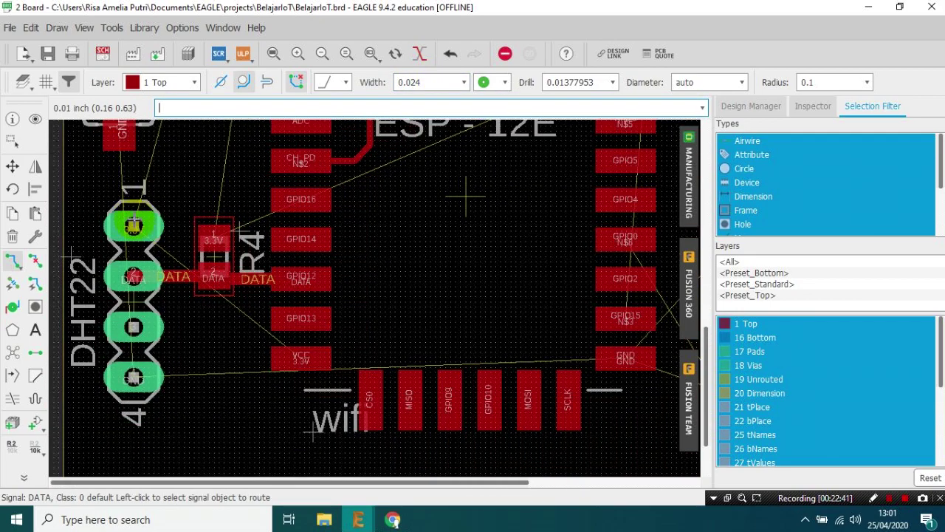
left_click(130, 224)
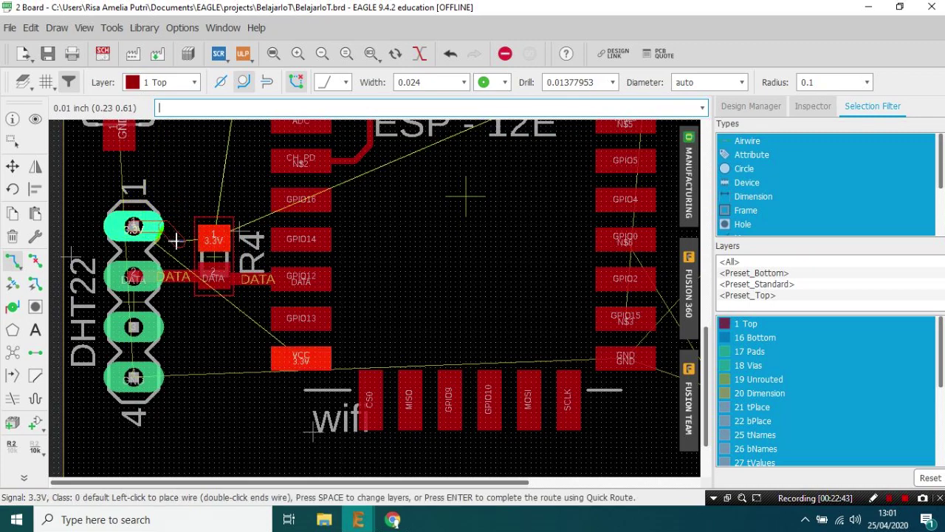
left_click(213, 237)
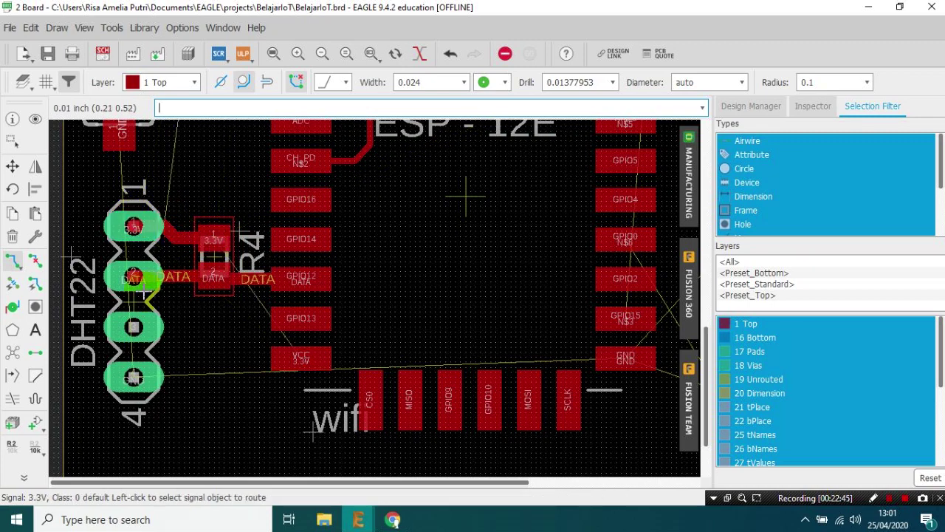
Step: Set the routing width to 0.012 inch
scroll(118, 295, "down", 1)
scroll(81, 301, "up", 2)
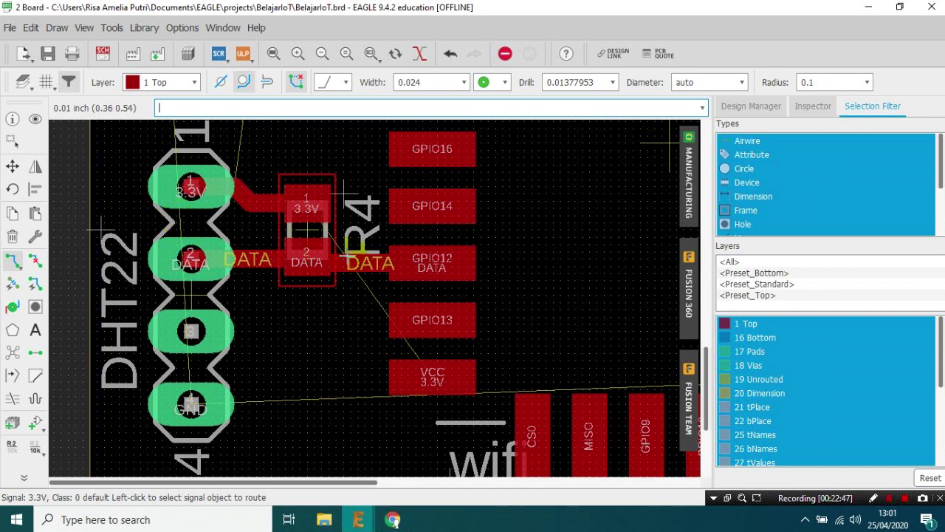
left_click(433, 83)
type("0.012")
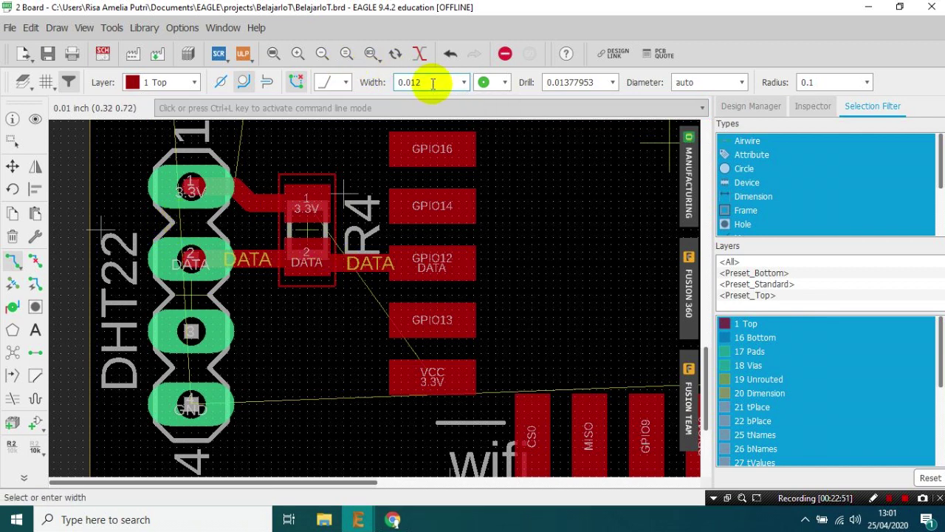
left_click(425, 376)
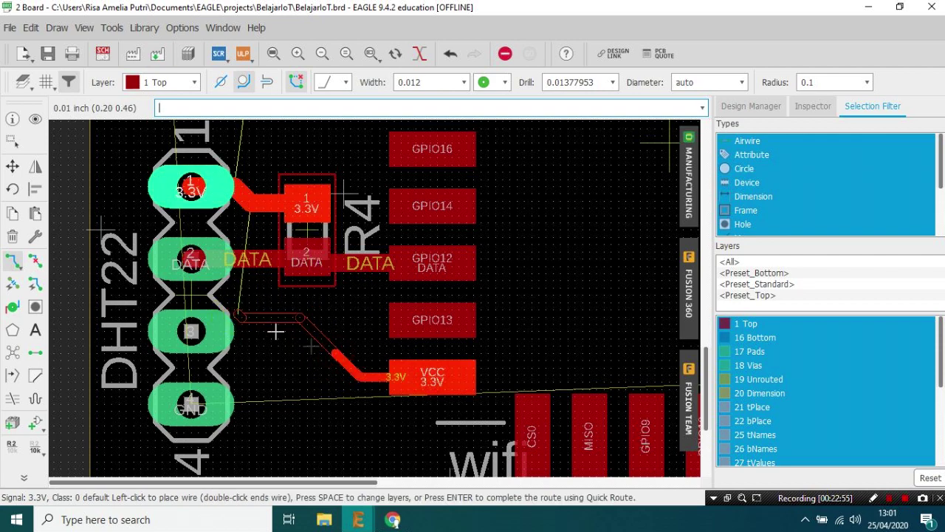
key("super")
key("super")
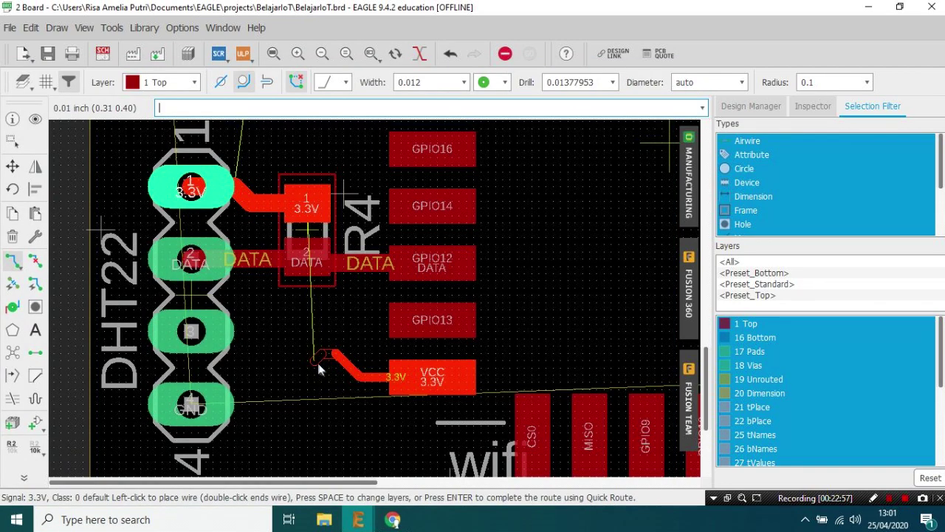
key("Delete")
left_click(327, 424)
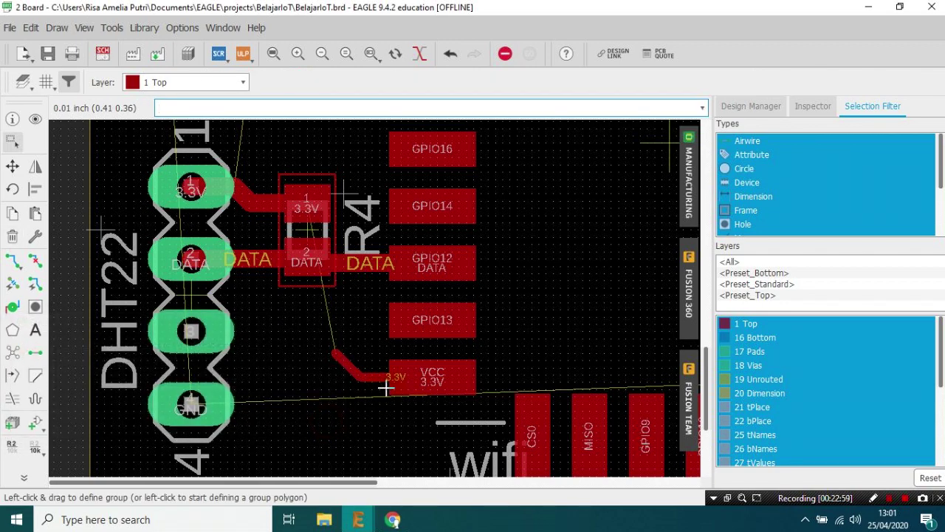
key("ctrl+z")
left_click(391, 382)
Step: Route 3.3V from the ESP12 VCC pad between DHT22 pads 2 and 3 and around the outer side of pad 2 to pad 1
left_click(12, 260)
left_click(72, 282)
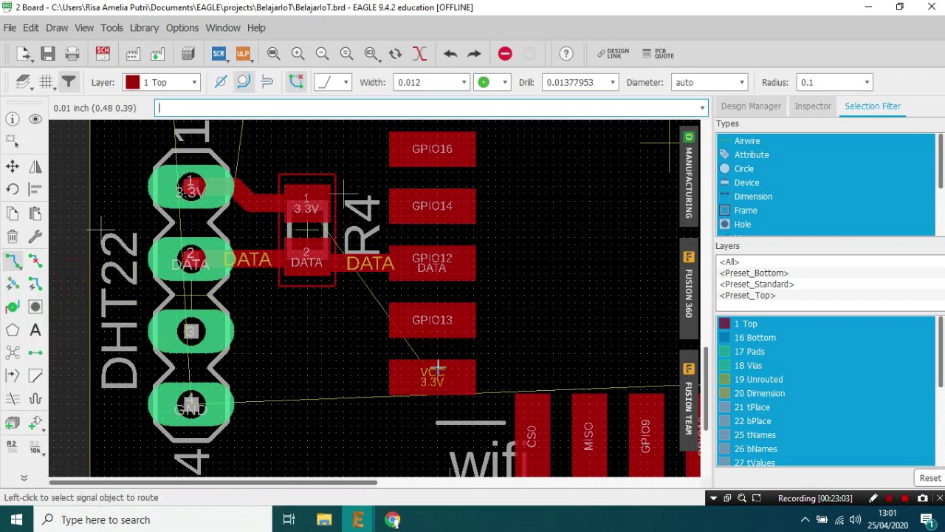
left_click(392, 378)
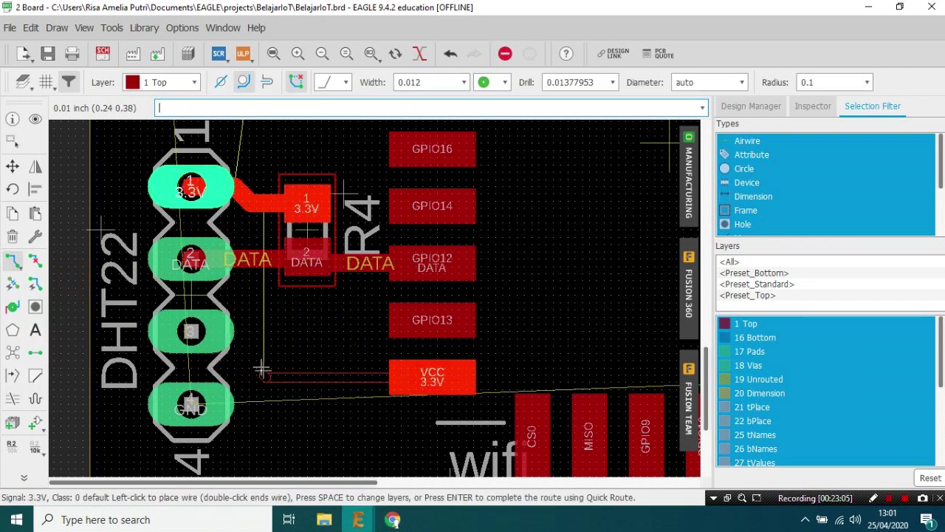
left_click(255, 360)
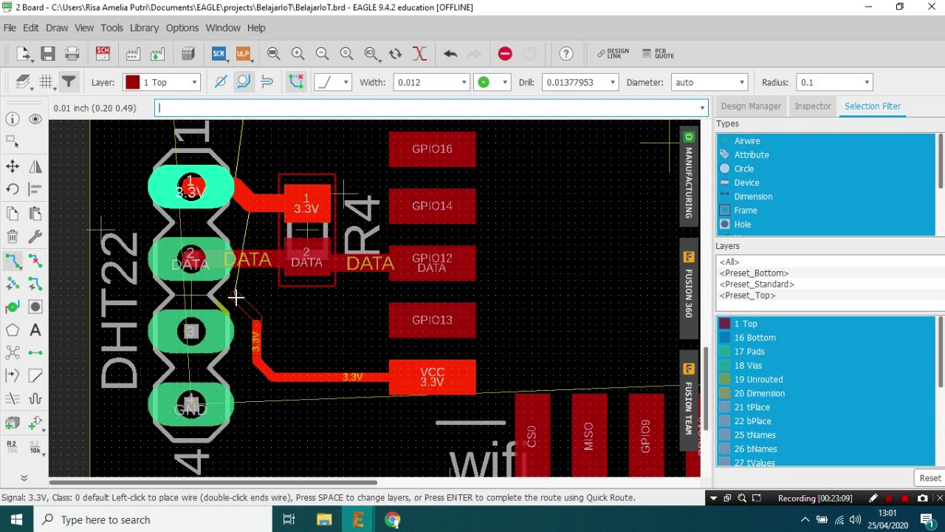
left_click(181, 294)
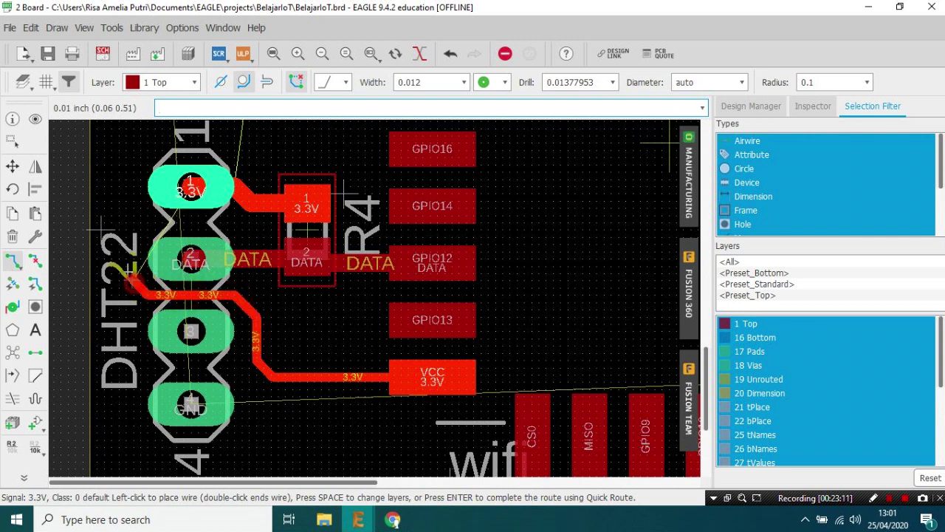
left_click(181, 190)
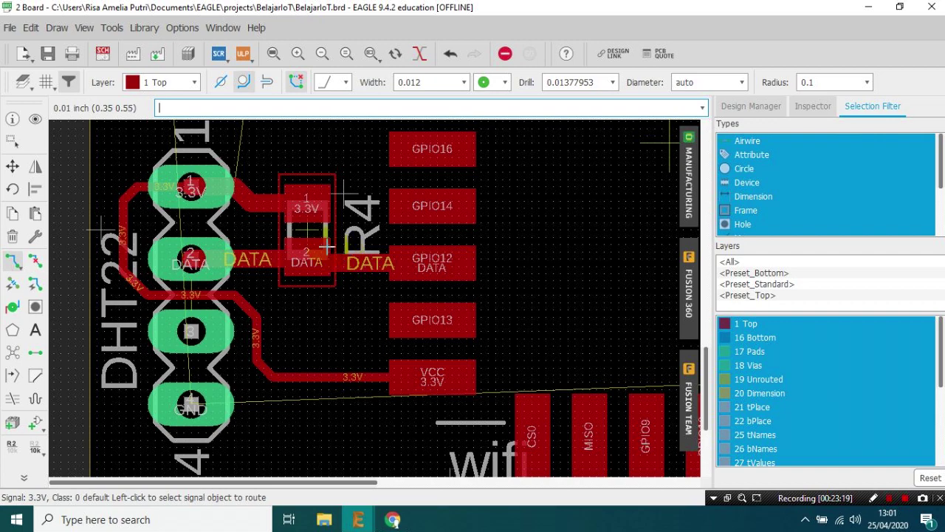
Step: Move switch S2 from the board's lower right corner to directly above R1 and R2
scroll(326, 246, "down", 5)
scroll(464, 130, "up", 3)
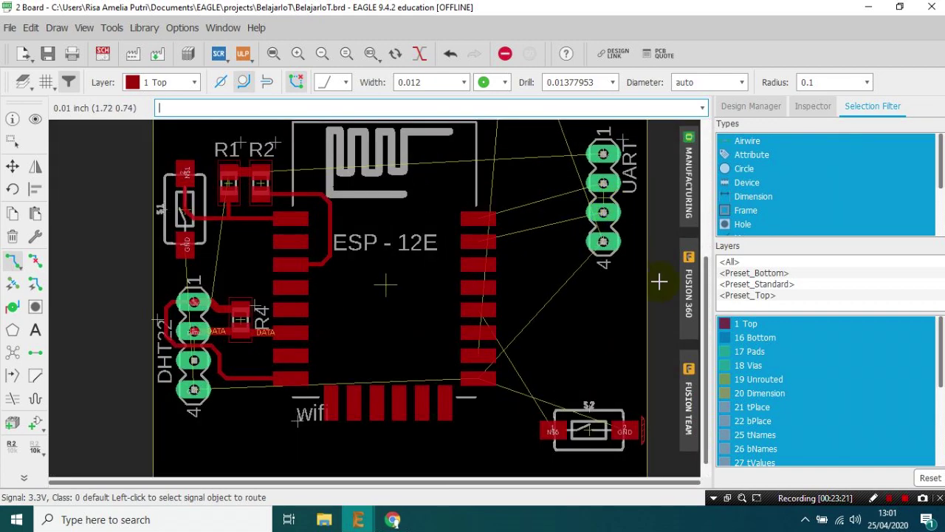
left_click_drag(707, 314, 702, 238)
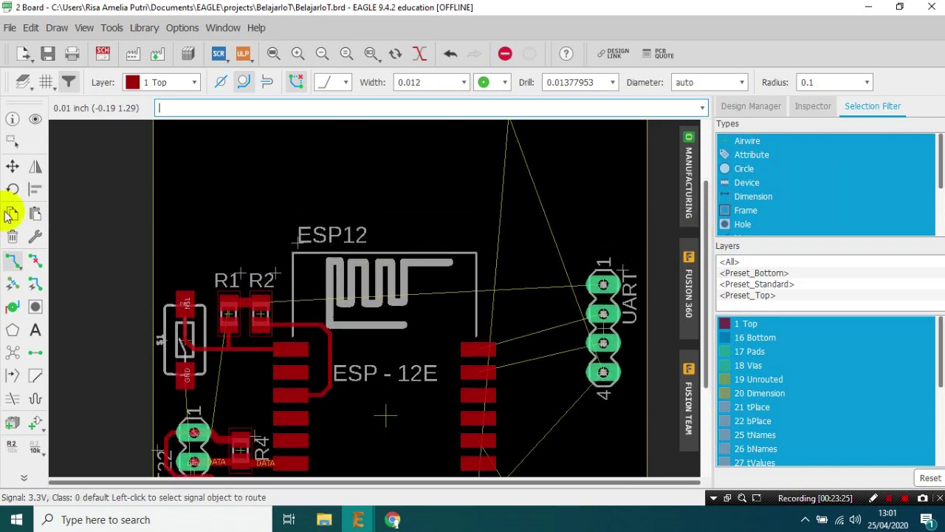
left_click(13, 168)
scroll(291, 243, "down", 4)
scroll(435, 380, "up", 1)
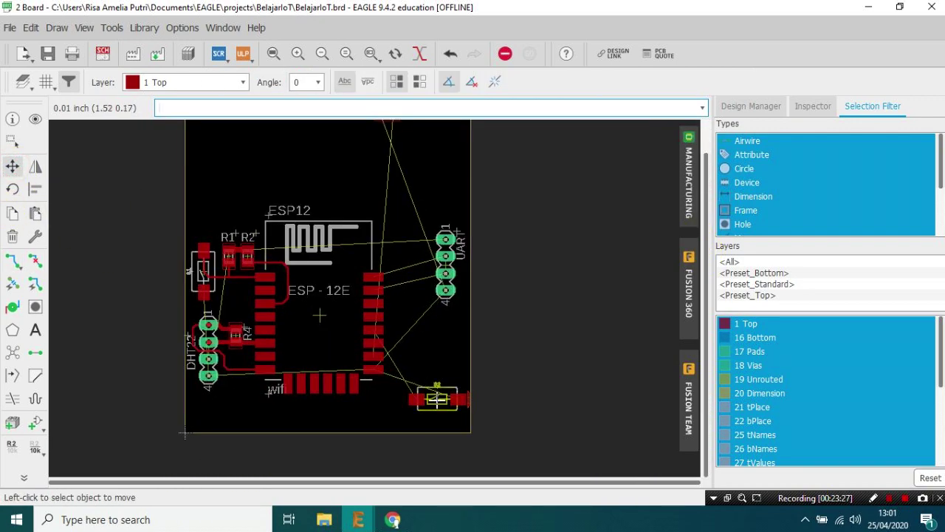
left_click(437, 400)
scroll(207, 195, "up", 5)
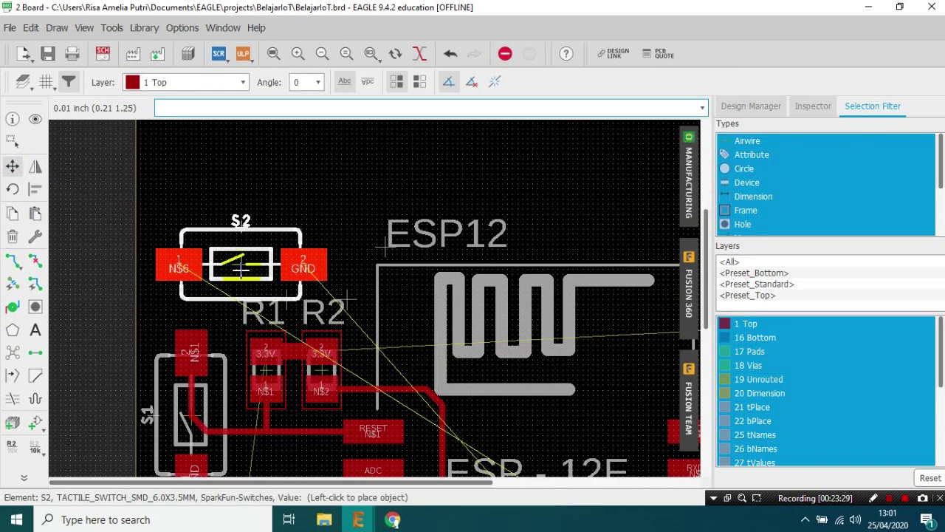
scroll(255, 253, "down", 2)
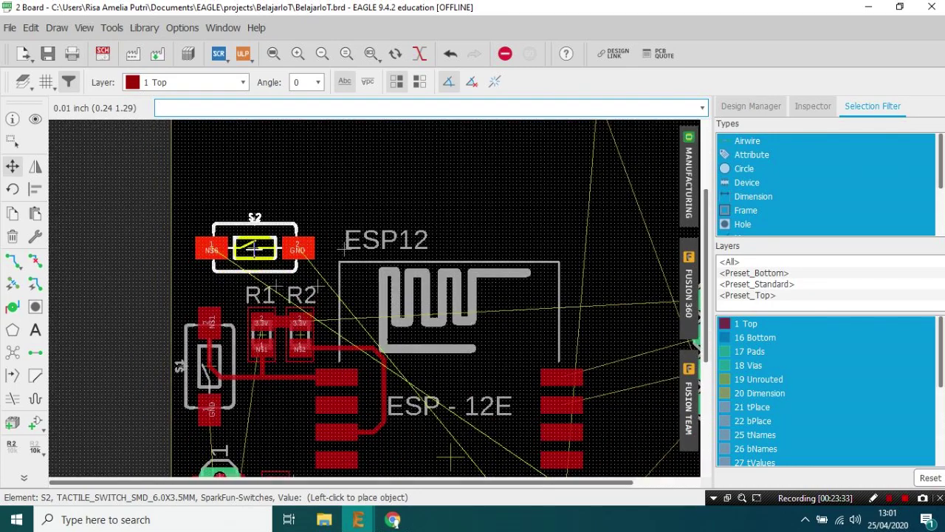
left_click(251, 258)
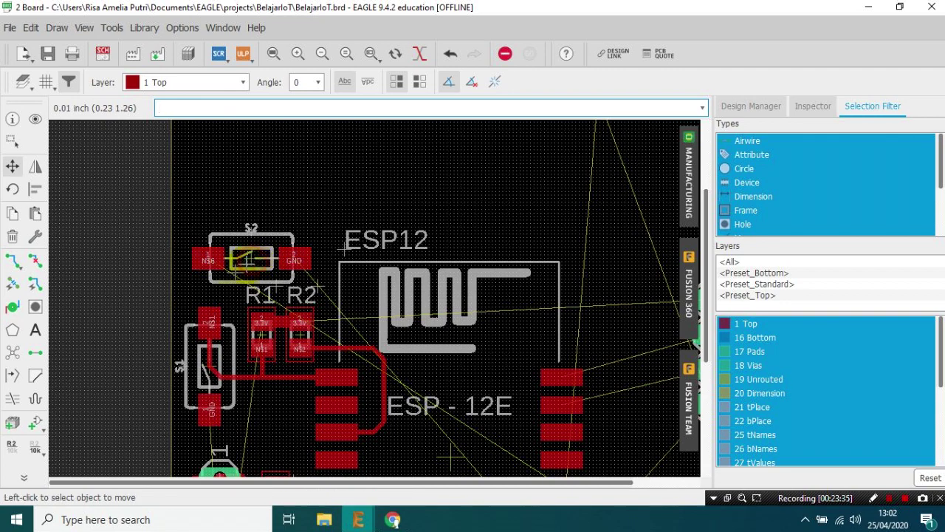
Step: Rip up the N$1 and N$2 traces to the ESP12 and the 3.3V trace between R1 and R2
left_click(34, 260)
scroll(251, 371, "up", 2)
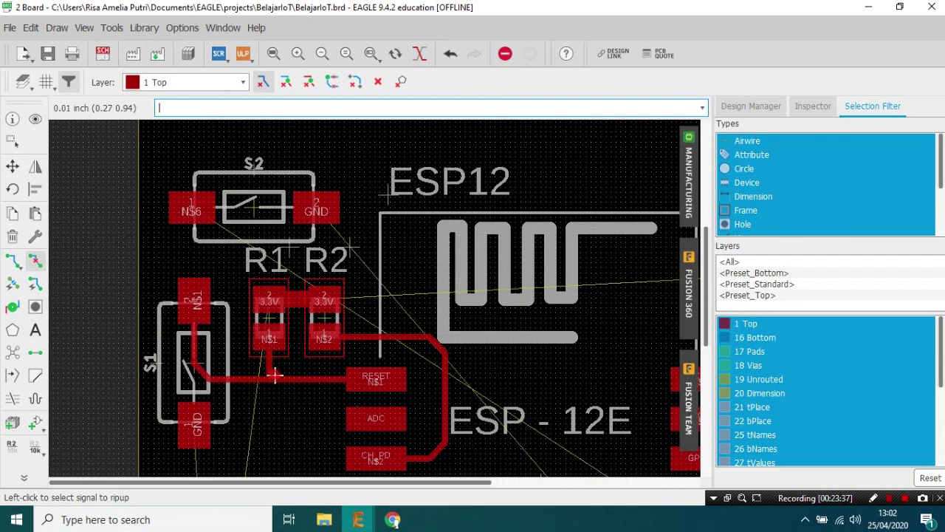
left_click(286, 81)
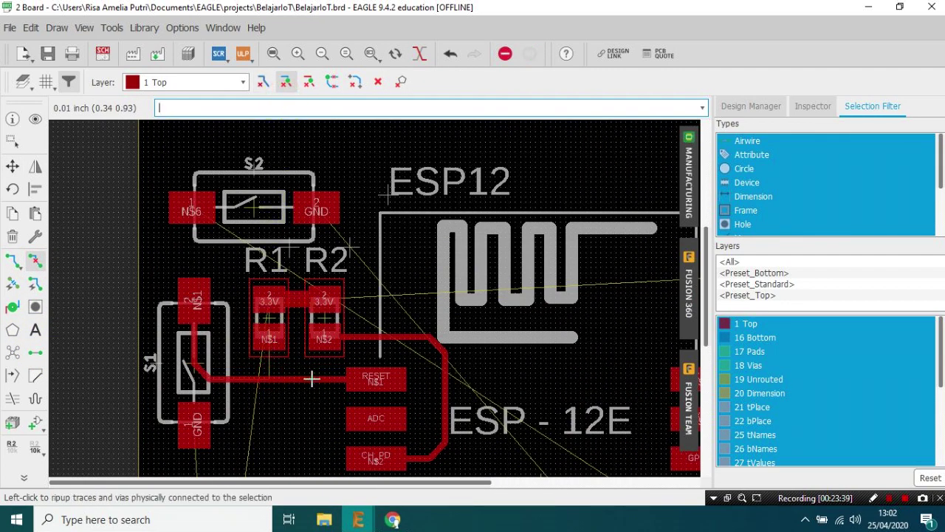
left_click(313, 378)
left_click(362, 339)
left_click(296, 302)
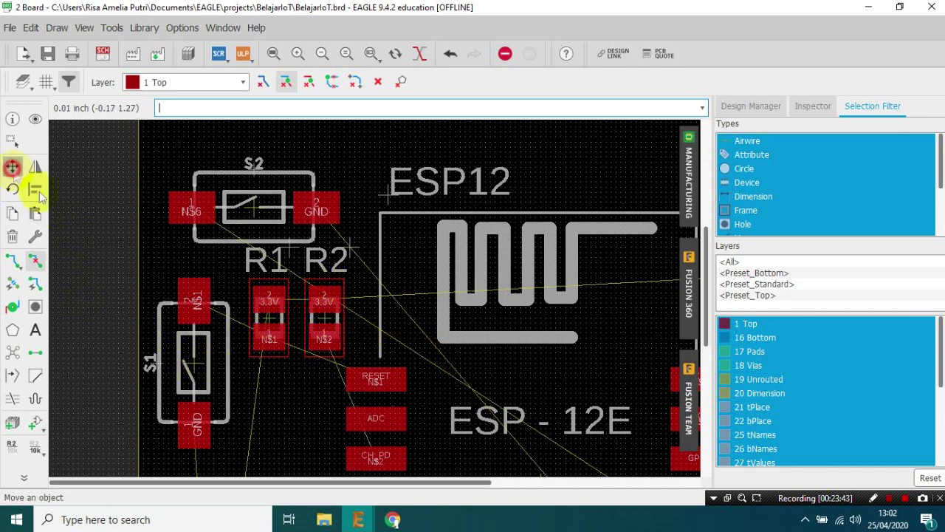
Step: Move R1 and R2 out of the way into the middle of the ESP12 module outline
left_click(12, 166)
left_click(269, 317)
scroll(358, 276, "down", 5)
left_click(429, 358)
left_click(342, 293)
left_click(419, 389)
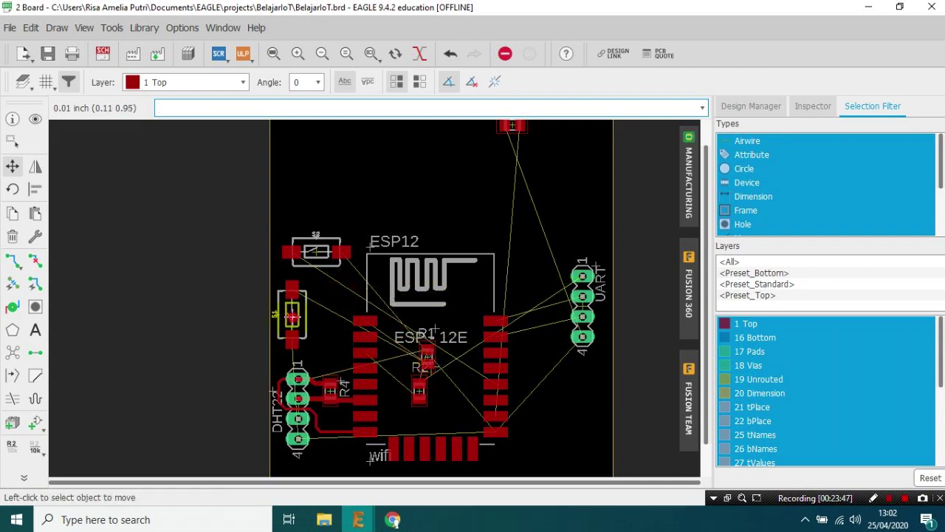
Step: Move switch S1 directly below S2, turned horizontal, and line S2 up above it
left_click(292, 317)
scroll(292, 317, "up", 4)
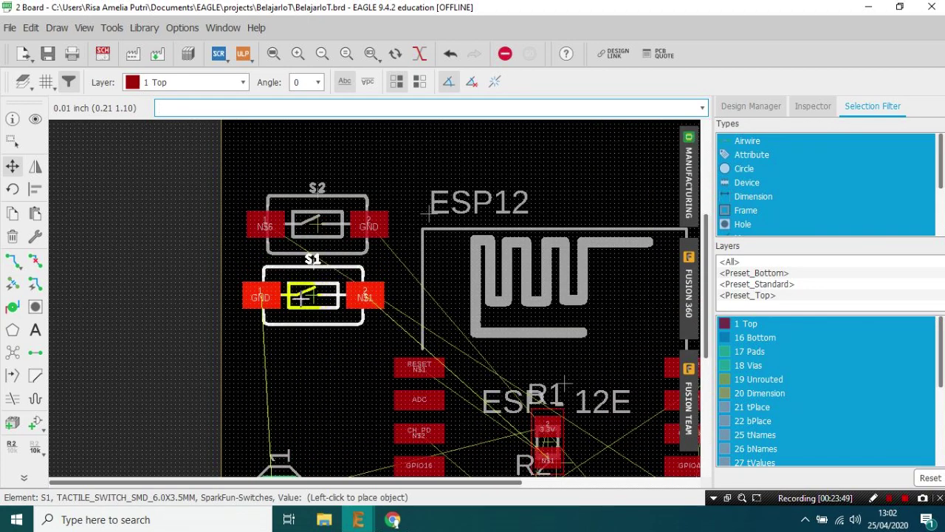
left_click(307, 305)
left_click(318, 225)
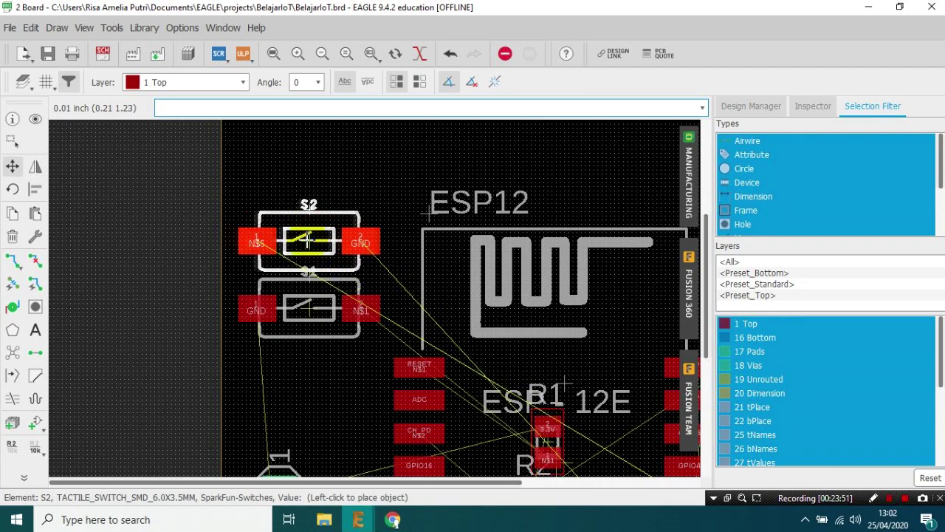
left_click(309, 234)
scroll(310, 237, "down", 2)
scroll(305, 350, "up", 2)
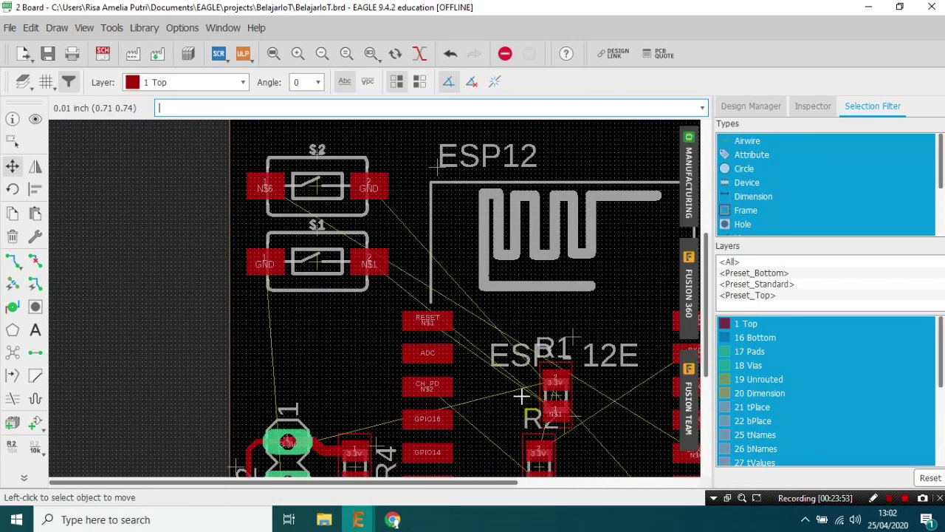
Step: Shift S1 down to just above the level of the ESP12 RESET pad and bring S2 down close above it
scroll(462, 321, "down", 5)
left_click(418, 299)
left_click(418, 300)
scroll(419, 295, "up", 3)
left_click(414, 250)
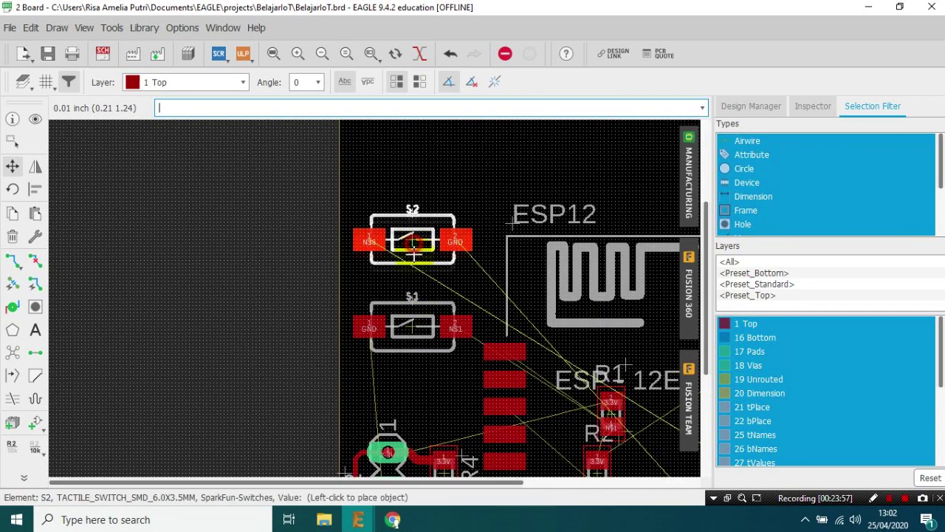
left_click(414, 264)
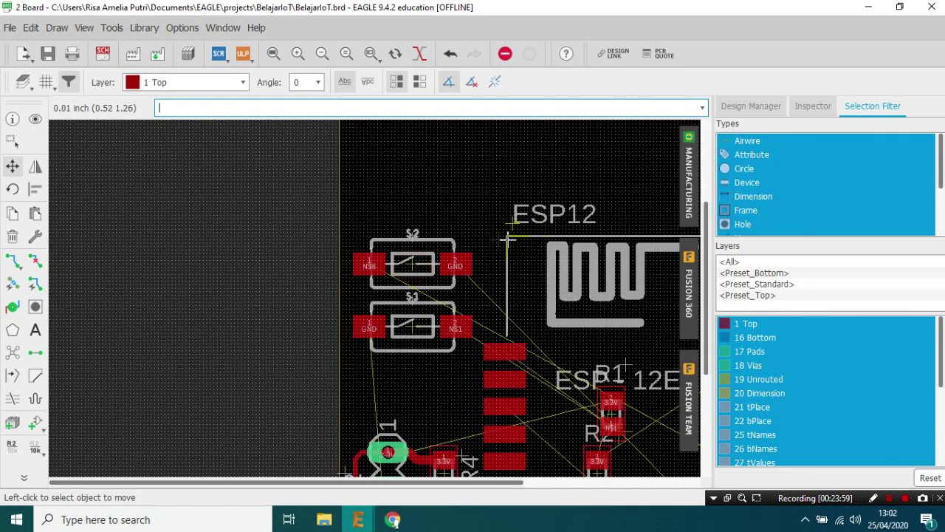
Step: Move R1 out of the ESP12 outline to just below S1, rotated so its N$1 pad faces the ESP12
scroll(432, 245, "down", 3)
scroll(504, 355, "up", 3)
left_click(567, 302)
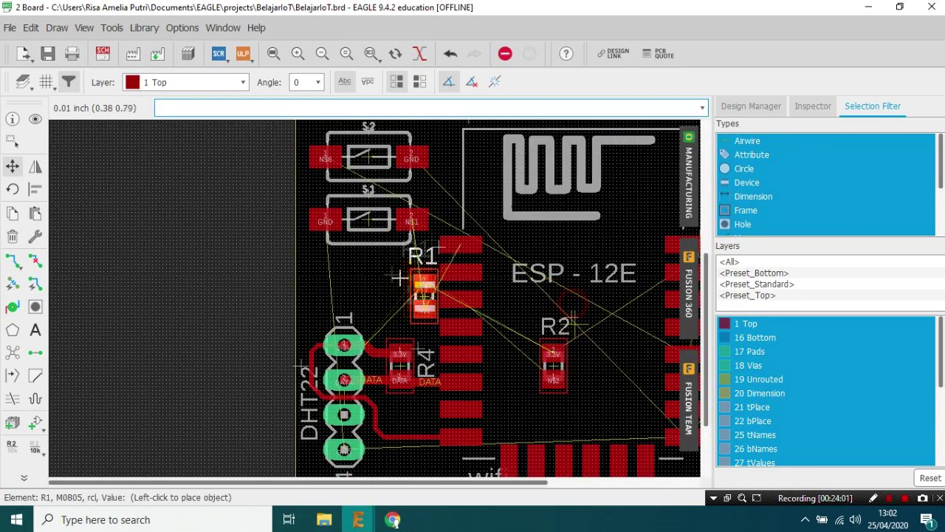
scroll(399, 273, "up", 3)
scroll(400, 273, "up", 2)
right_click(400, 273)
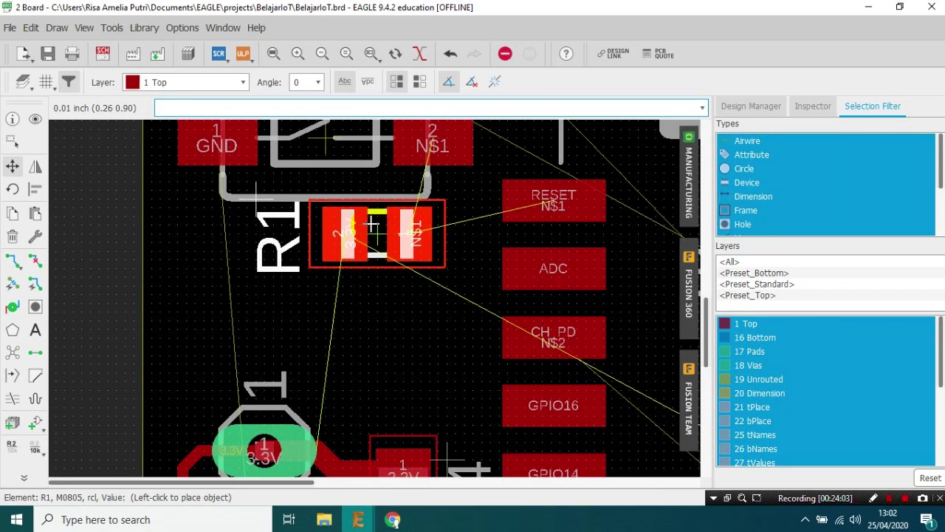
scroll(378, 236, "down", 2)
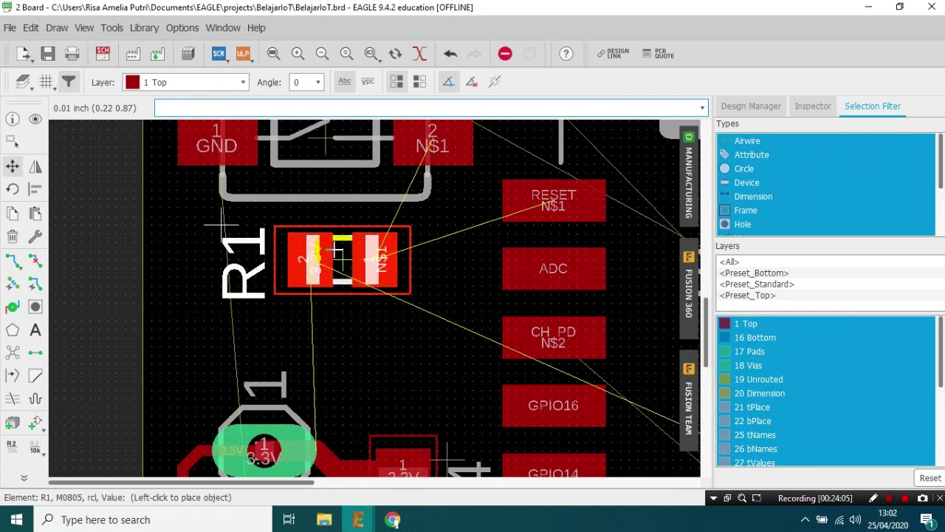
left_click(367, 255)
Step: Move R2 directly below R1, rotated so its N$2 pad faces the CH_PD pad, and fine-tune its spacing above the DHT22 header
scroll(367, 255, "down", 1)
scroll(367, 255, "down", 1)
left_click(563, 368)
scroll(334, 274, "up", 4)
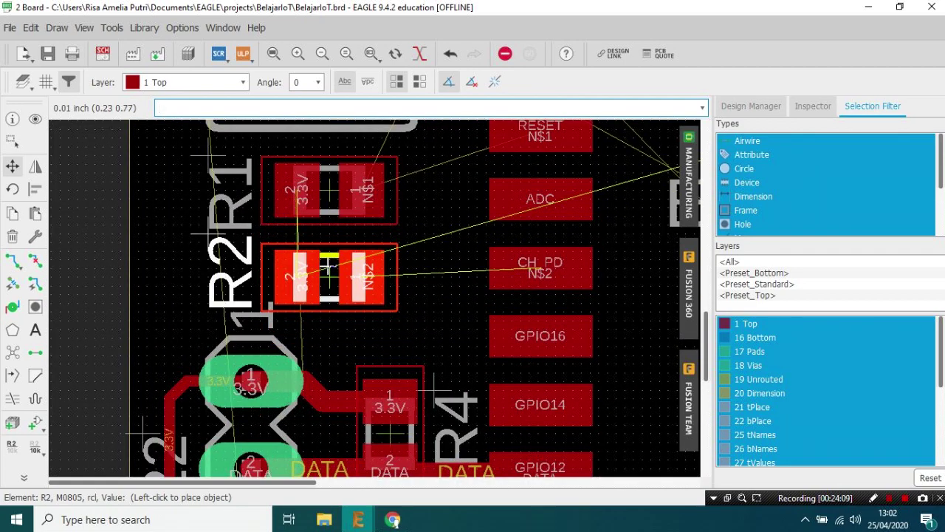
left_click(337, 266)
scroll(328, 224, "up", 2)
left_click(336, 163)
left_click(336, 163)
left_click(340, 286)
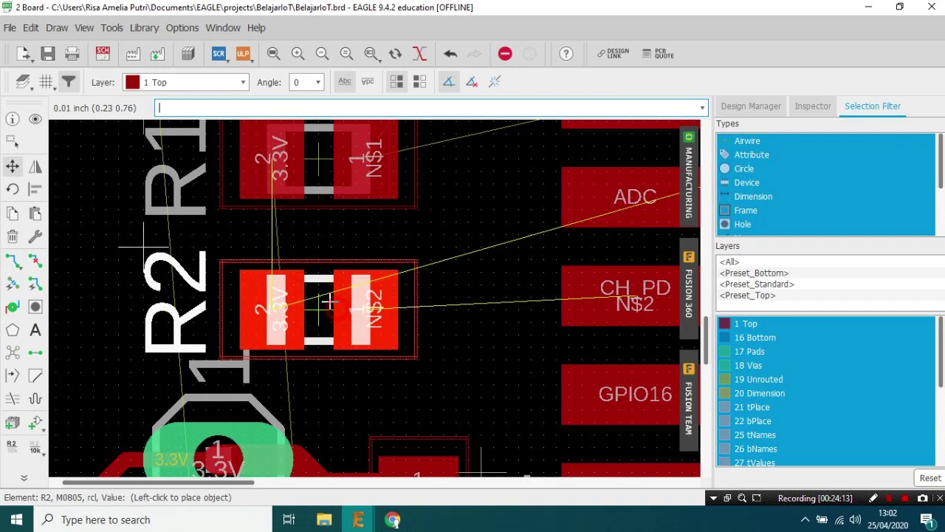
left_click(328, 288)
scroll(328, 288, "down", 3)
scroll(235, 211, "up", 2)
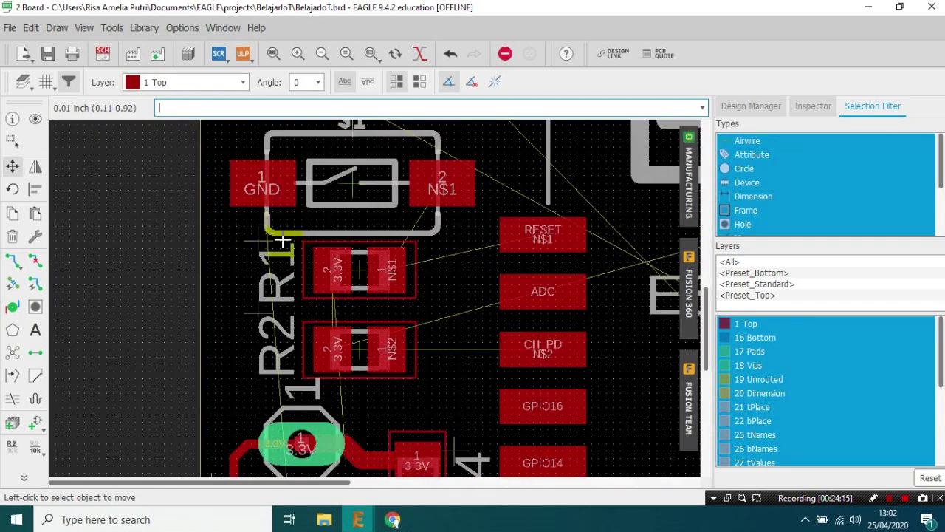
Step: Rotate the R1 and R2 name labels to horizontal and place each beside its resistor, near the board edge
left_click(258, 235)
right_click(249, 239)
left_click(216, 285)
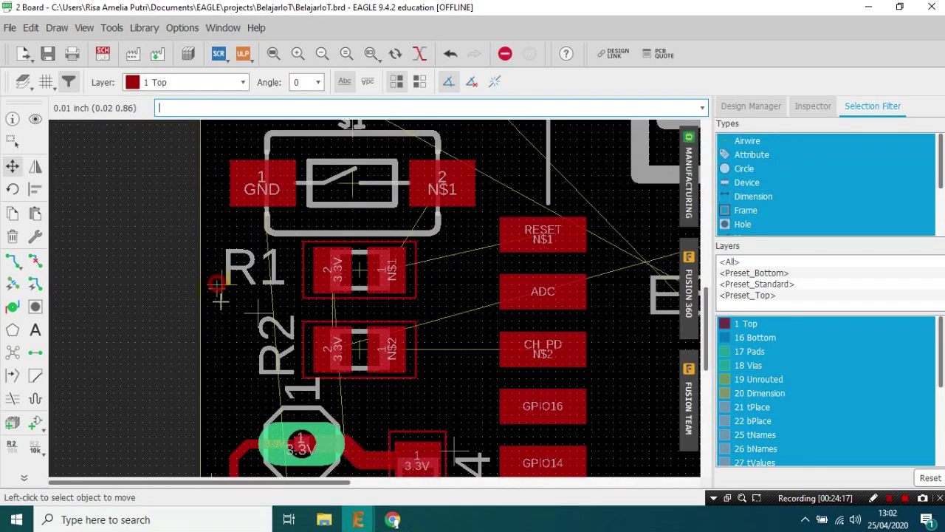
left_click(256, 316)
right_click(235, 331)
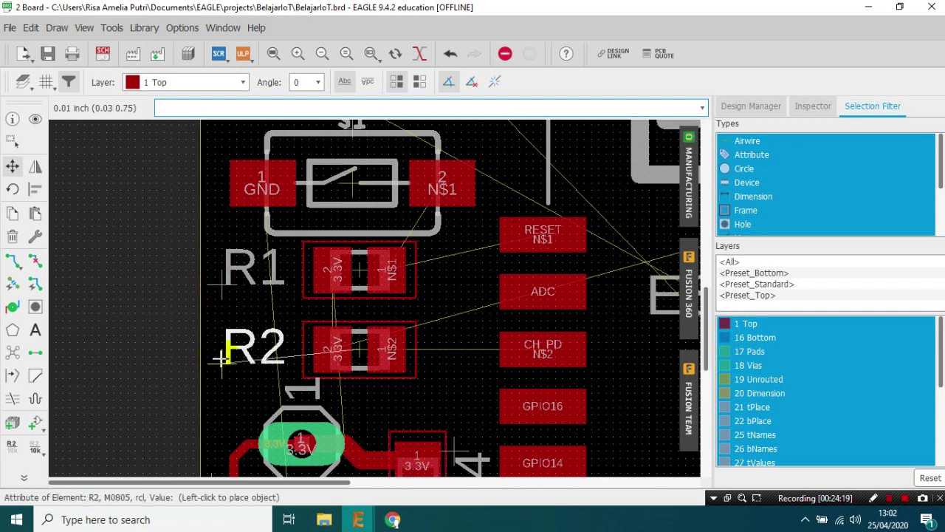
left_click(220, 358)
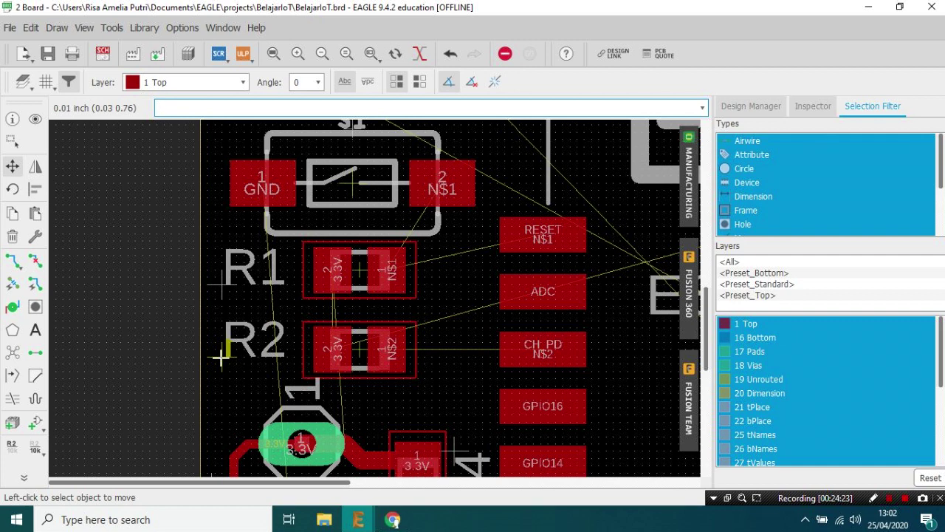
Step: Route N$1 on the top layer from the ESP12 RESET pad to R1 pad 1 with a 0.02 width
left_click(12, 260)
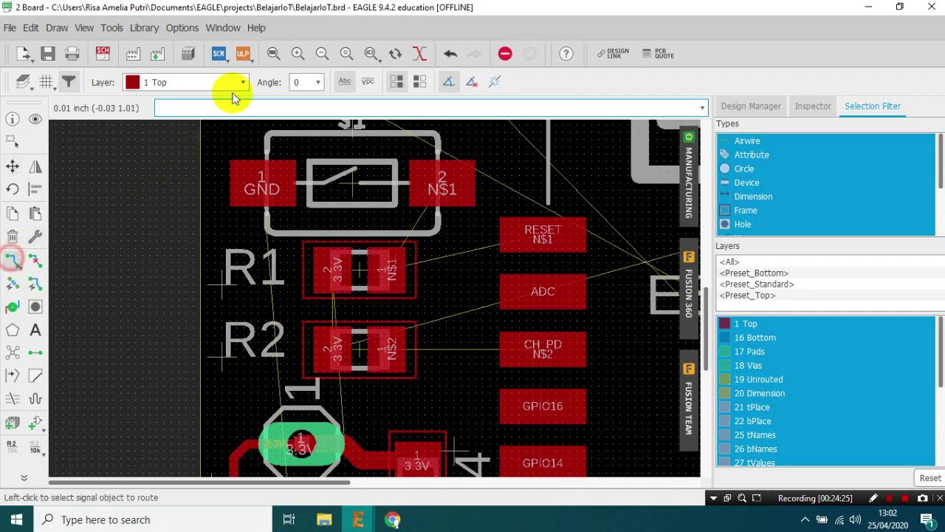
scroll(431, 84, "down", 2)
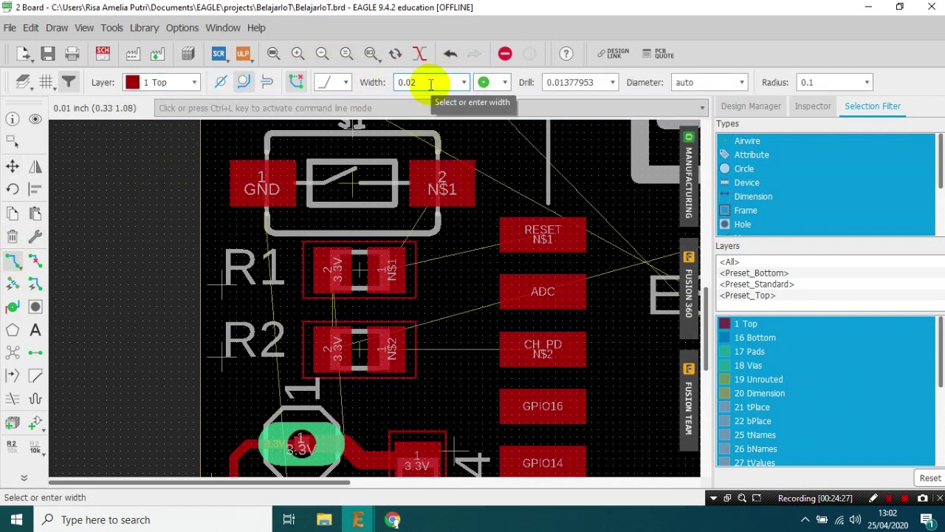
left_click(535, 230)
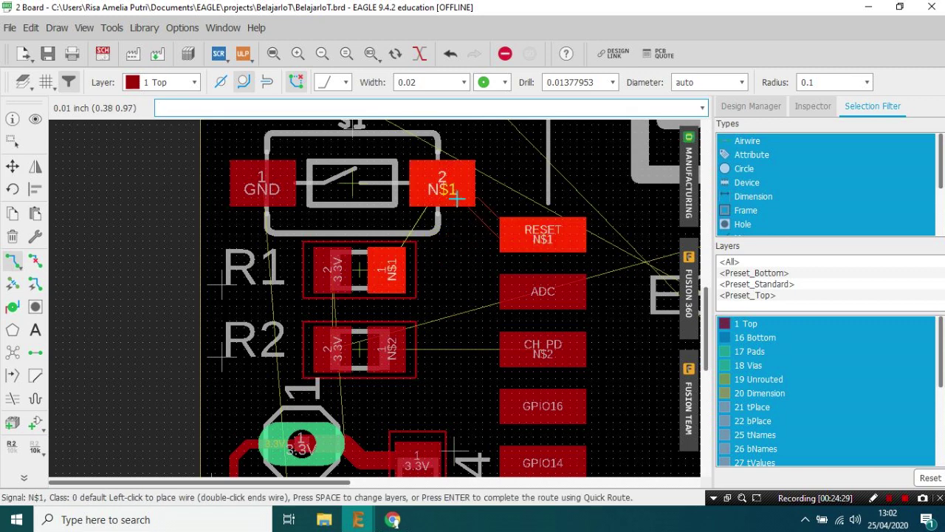
left_click(391, 269)
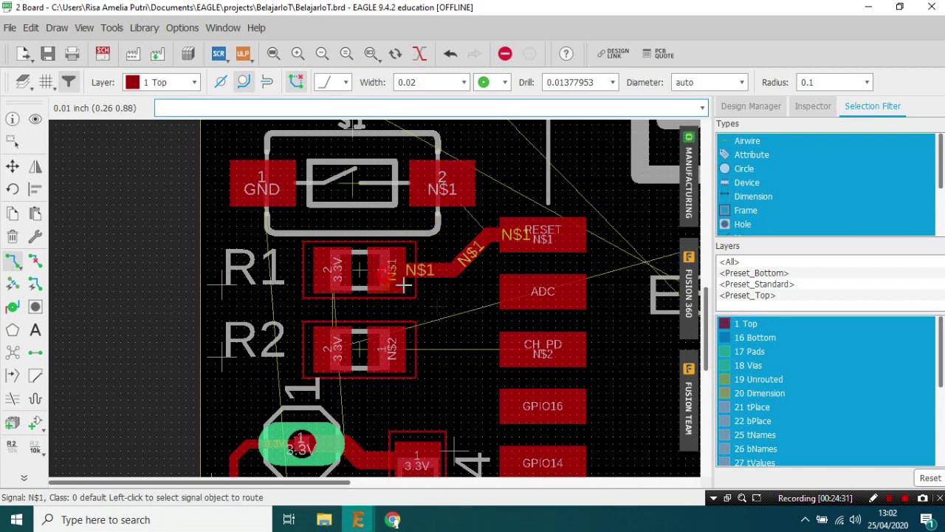
Step: Route N$2 from the CH_PD pad to R2 pad 1 and N$1 from S1 pad 2 to R1 pad 1
left_click(506, 351)
left_click(383, 350)
left_click(377, 193)
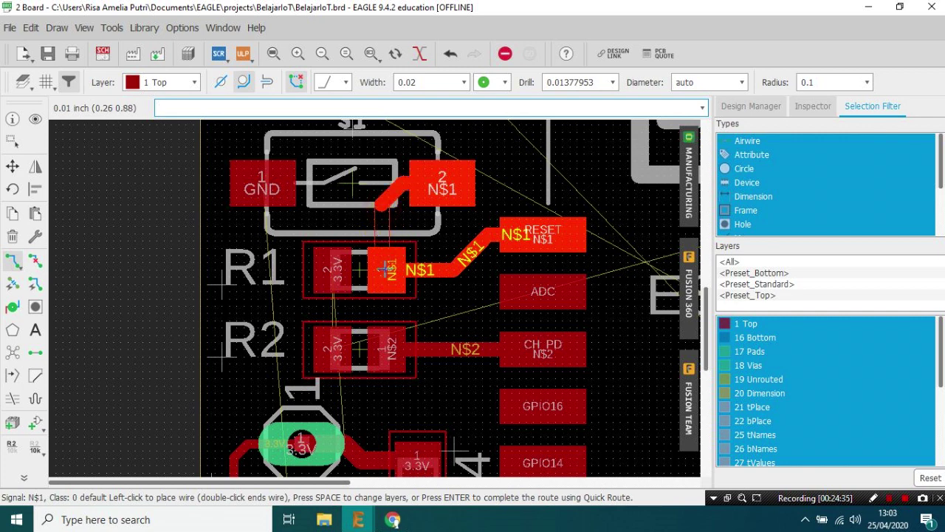
left_click(386, 270)
left_click(386, 338)
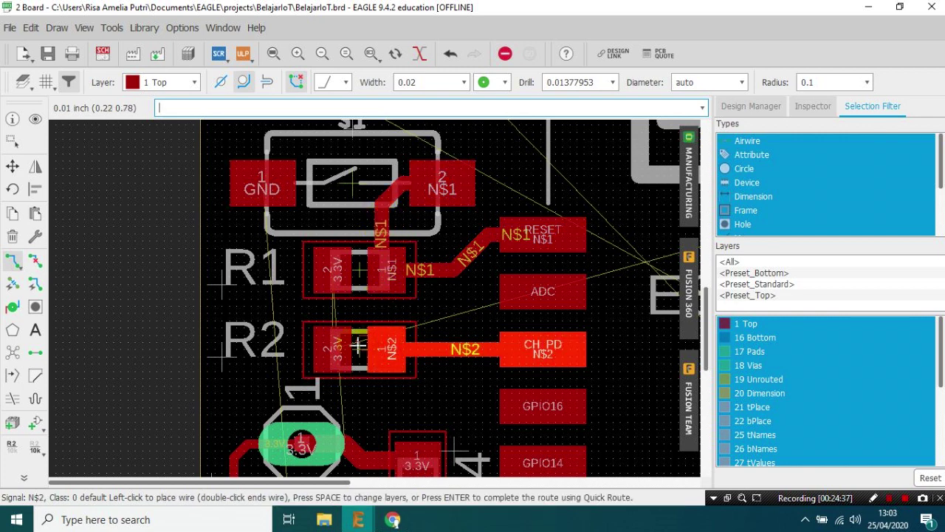
key("Escape")
Step: Route 3.3V from R1 pad 2 straight to R2 pad 2 with a 0.032 width
scroll(437, 81, "down", 2)
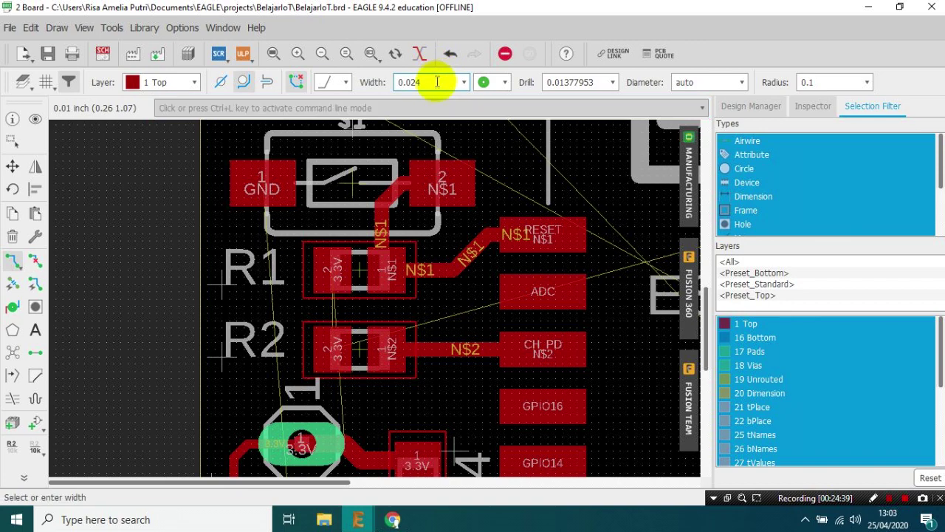
left_click(334, 289)
left_click(332, 356)
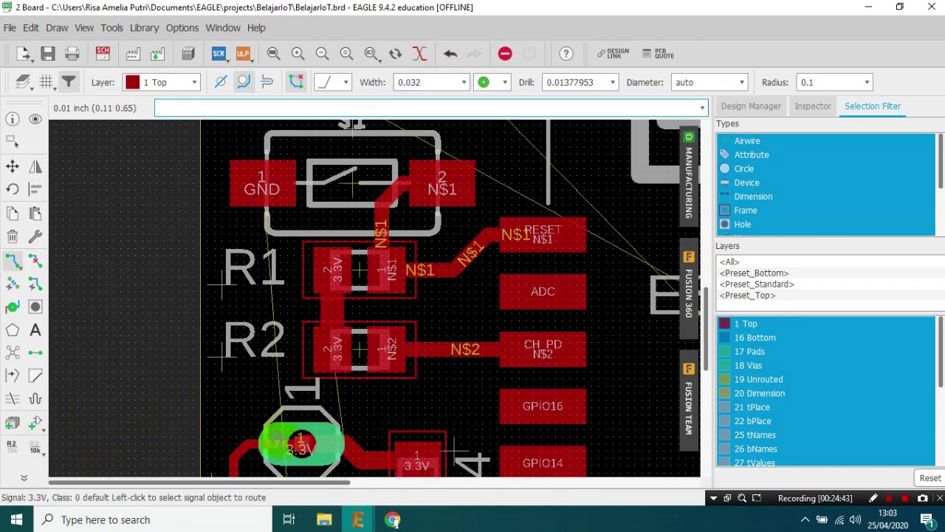
left_click(331, 436)
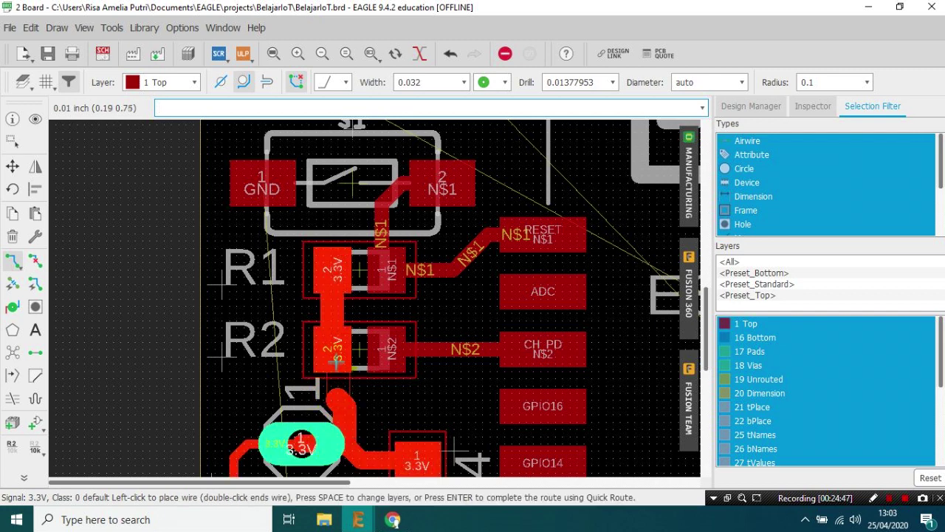
key("ctrl+z")
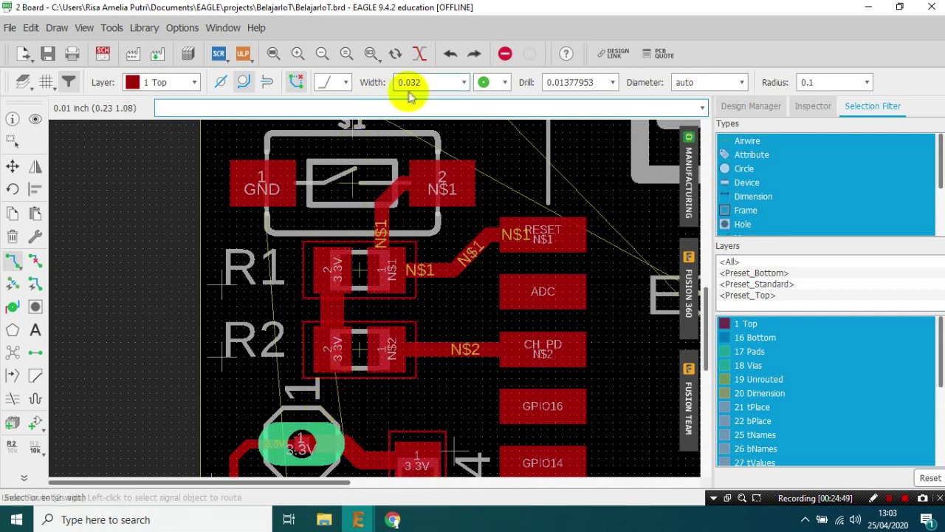
Step: Route 3.3V with a 0.012 width from the existing trace beside DHT22 pad 1, around the pad's outer side, to R2 pad 2
scroll(434, 85, "down", 5)
scroll(434, 85, "up", 6)
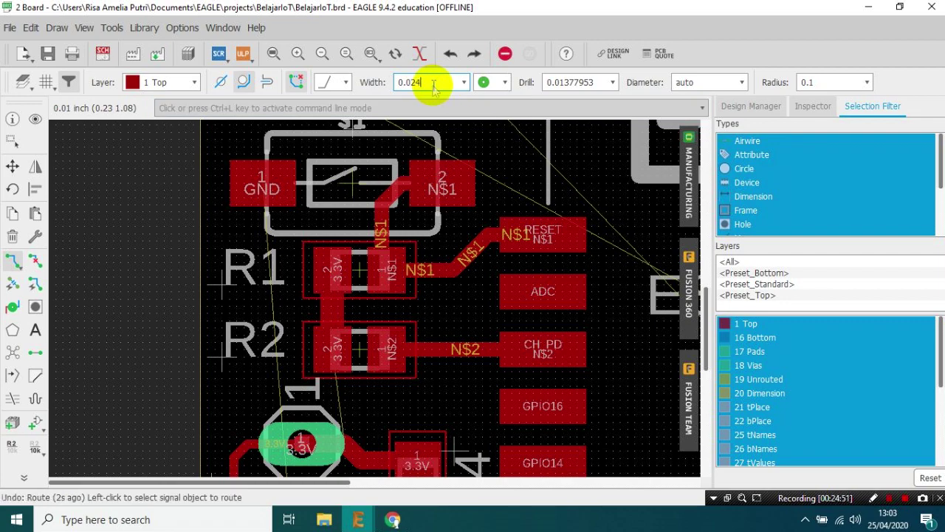
scroll(281, 439, "up", 2)
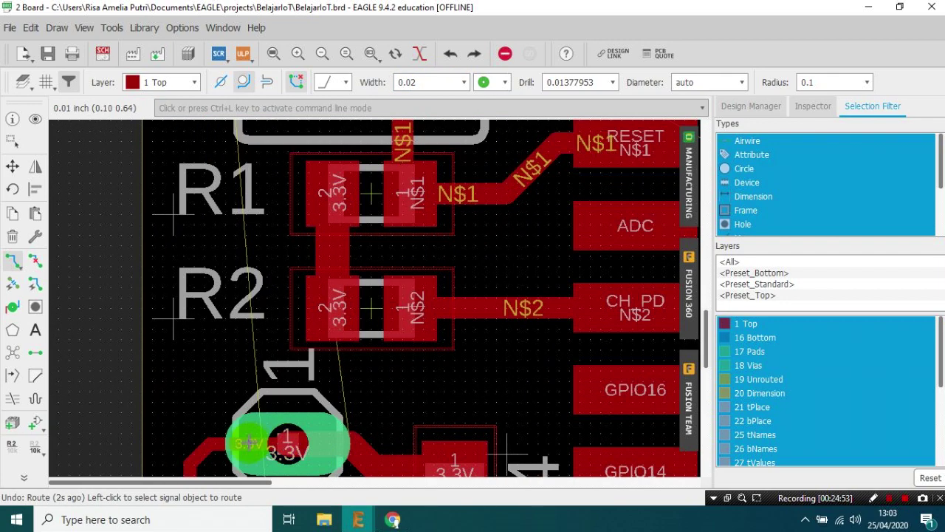
scroll(413, 84, "up", 2)
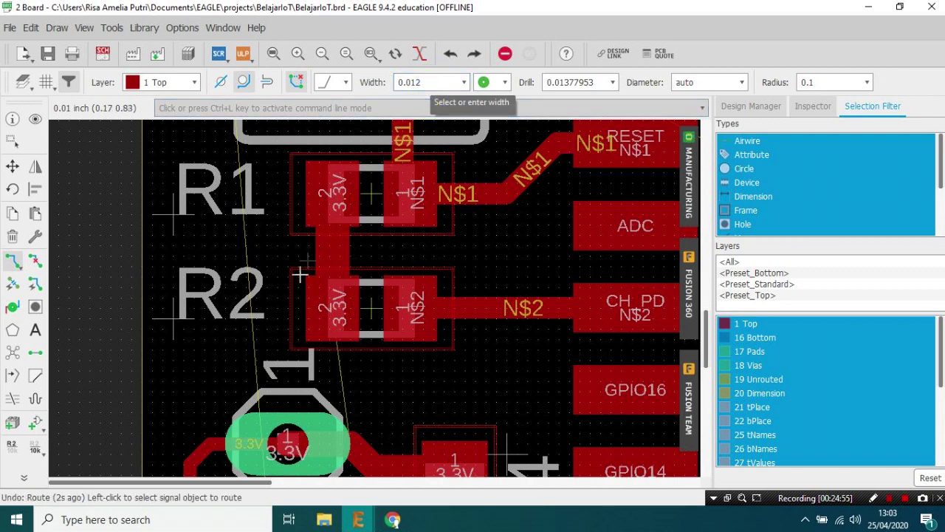
scroll(282, 379, "down", 1)
scroll(281, 379, "up", 1)
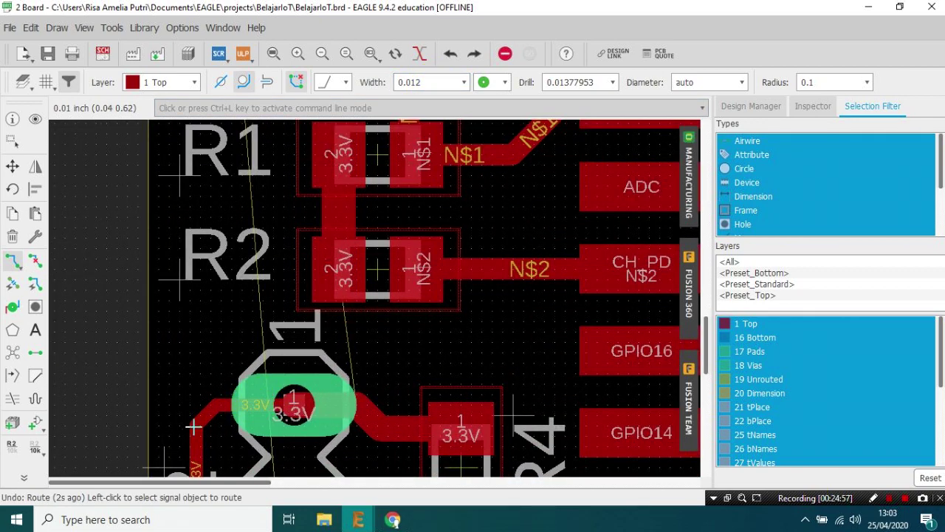
left_click(214, 399)
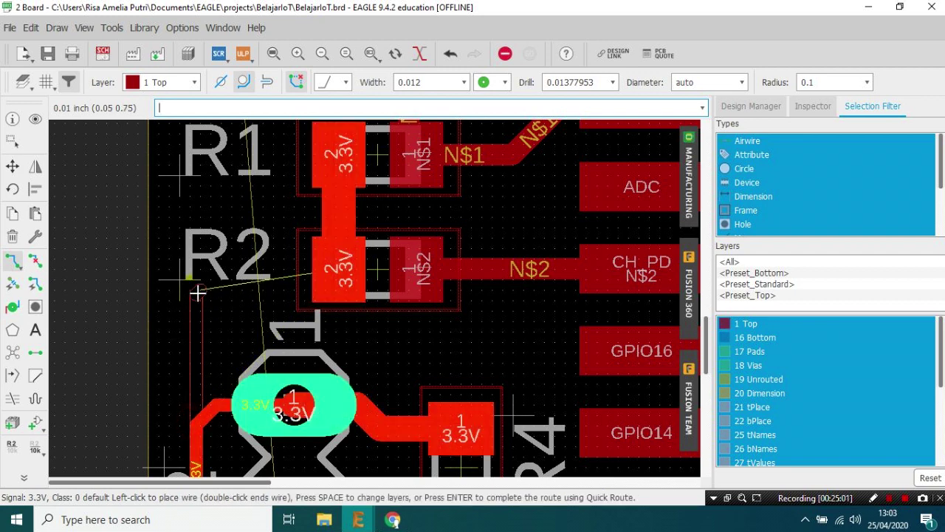
left_click(213, 344)
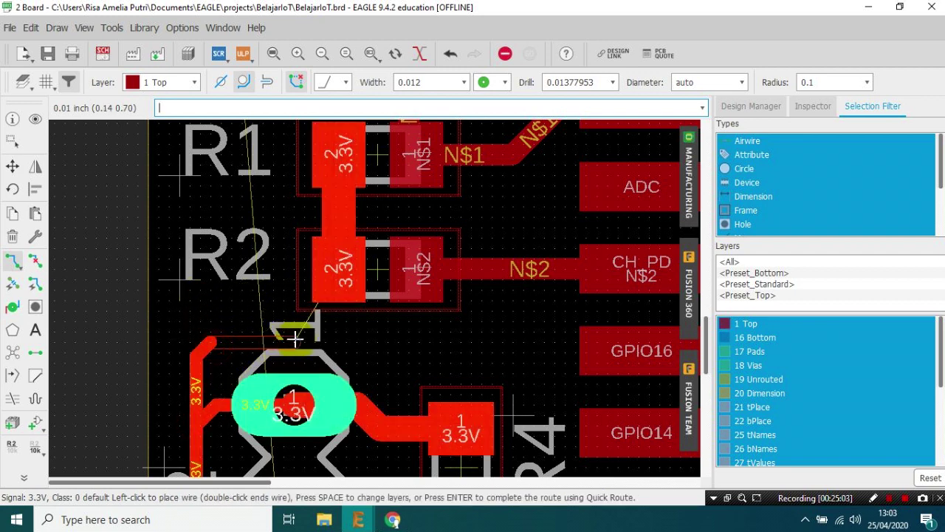
left_click(338, 264)
Step: Move R3 from the top of the board to the space between DHT22 pad 4 and the ESP12's wifi label
scroll(338, 265, "down", 2)
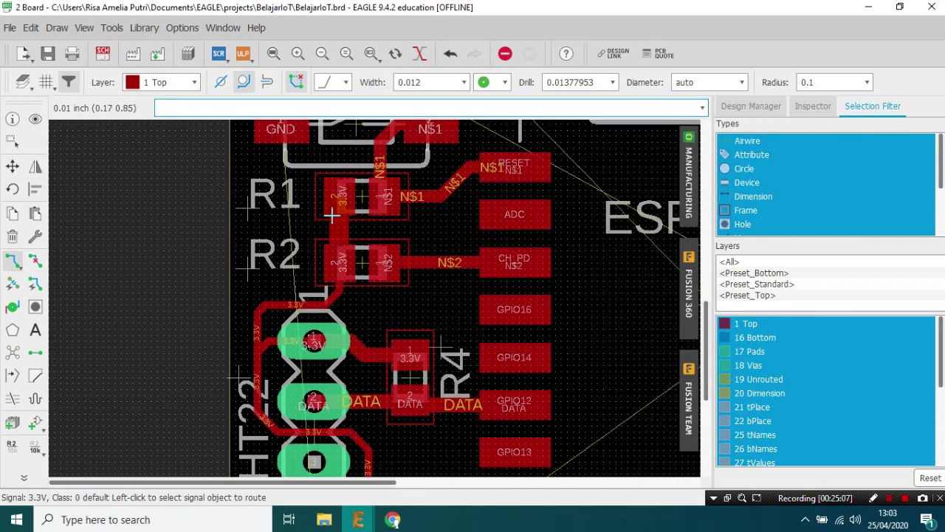
scroll(332, 215, "down", 3)
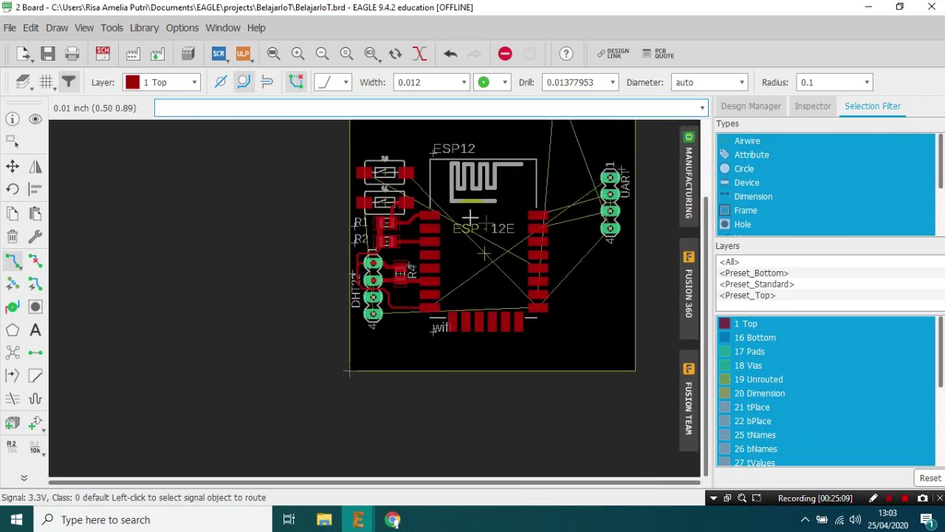
scroll(490, 214, "up", 1)
left_click(12, 166)
scroll(370, 159, "down", 2)
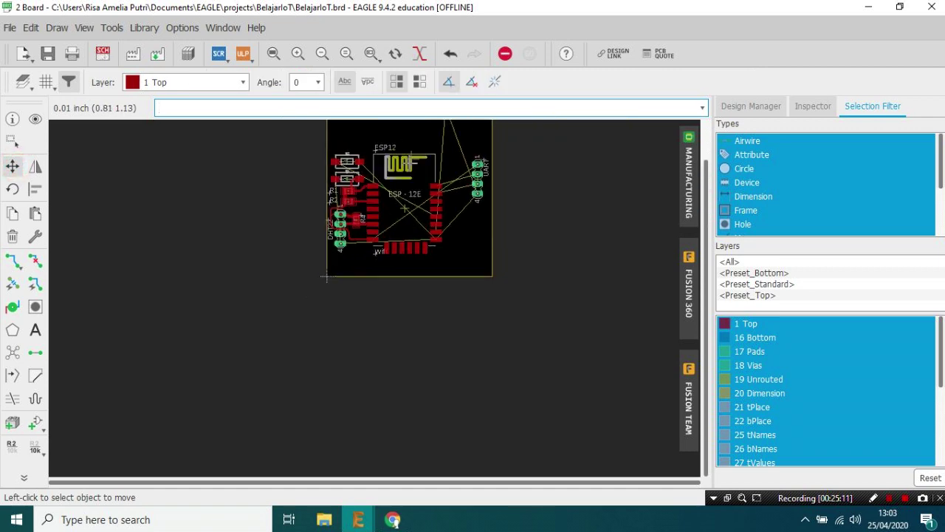
scroll(492, 150, "up", 1)
left_click_drag(705, 235, 712, 156)
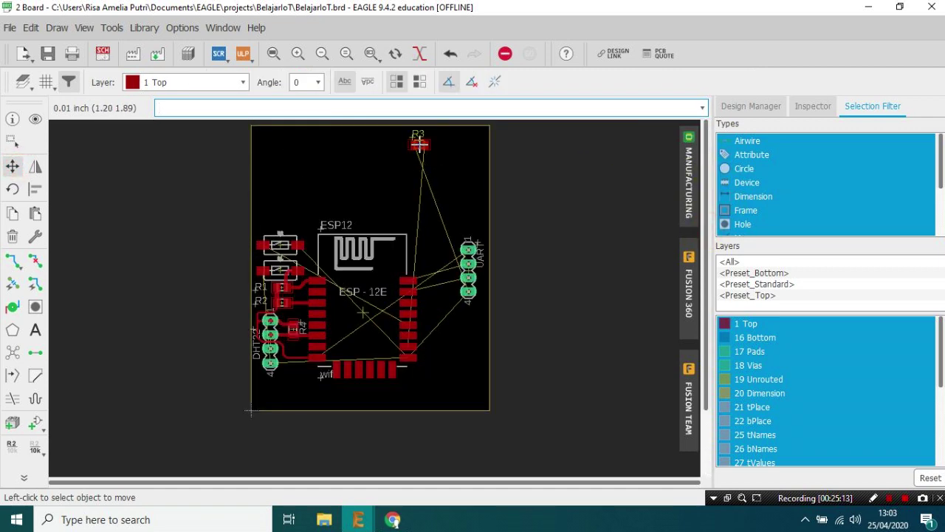
left_click(419, 144)
scroll(376, 333, "up", 2)
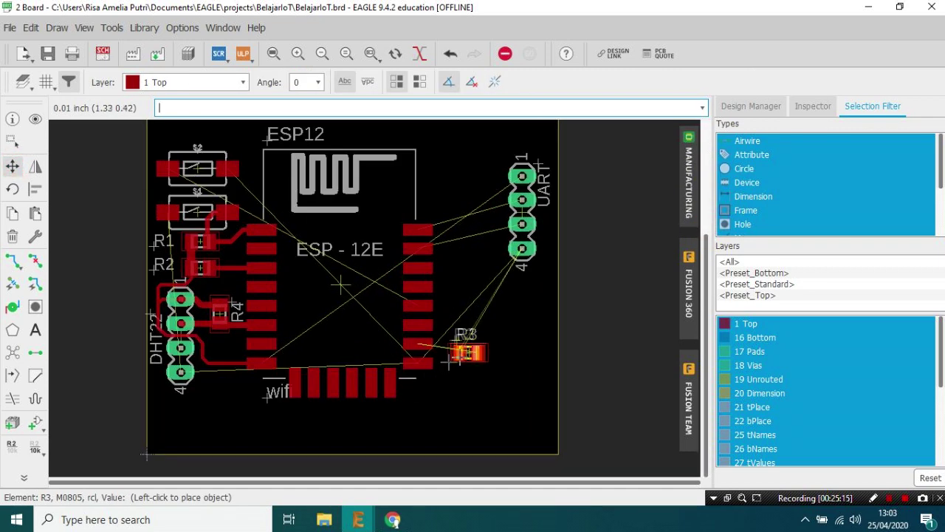
scroll(215, 388, "up", 5)
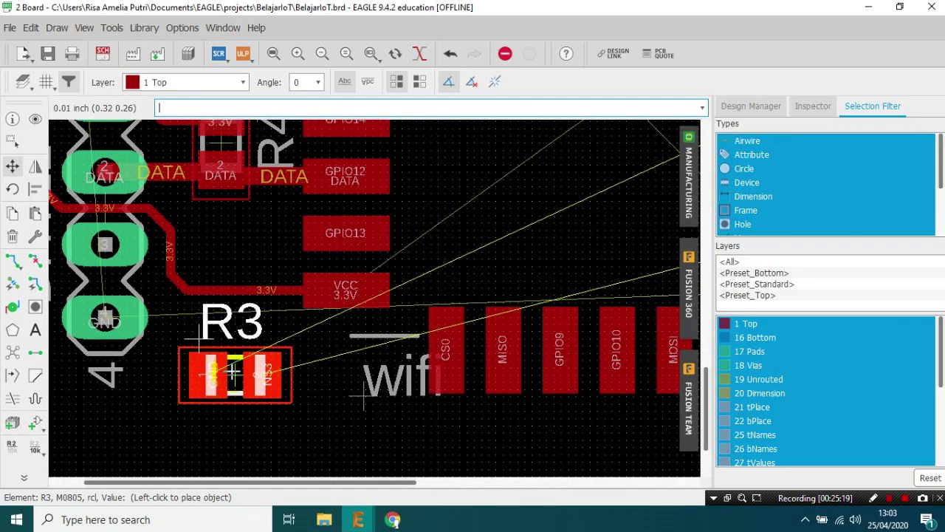
scroll(234, 373, "down", 5)
scroll(401, 376, "up", 2)
scroll(381, 365, "down", 2)
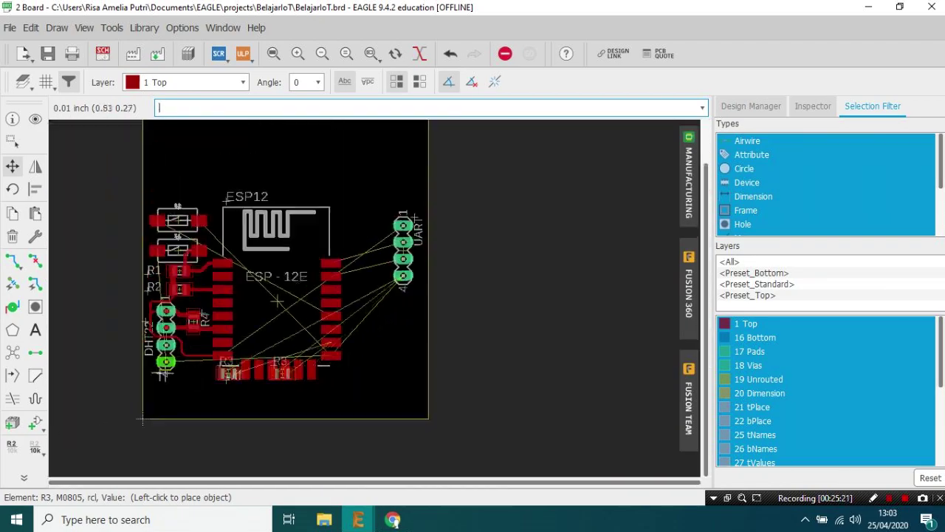
scroll(189, 374, "up", 3)
left_click(205, 375)
scroll(221, 341, "down", 2)
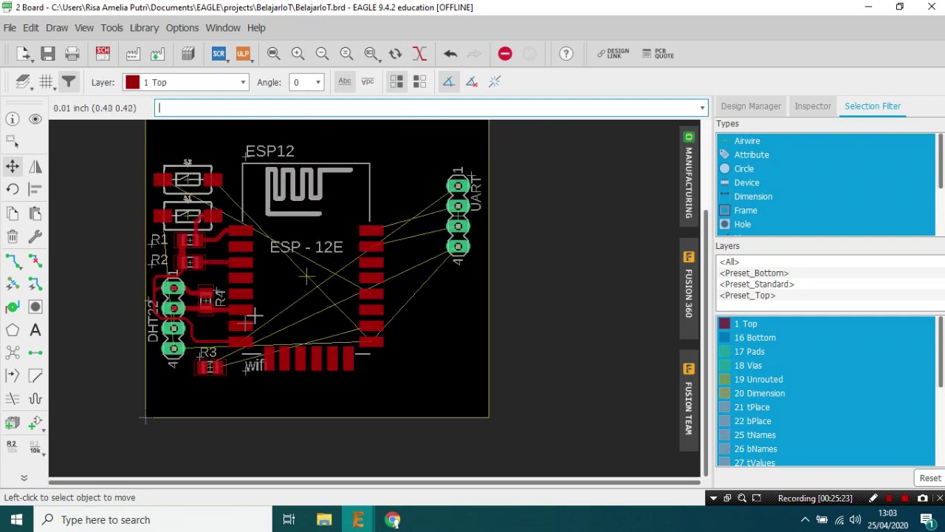
Step: Move the UART header closer to the ESP12 so its pads 2 and 3 sit beside TXD0 and RXD0
left_click(459, 207)
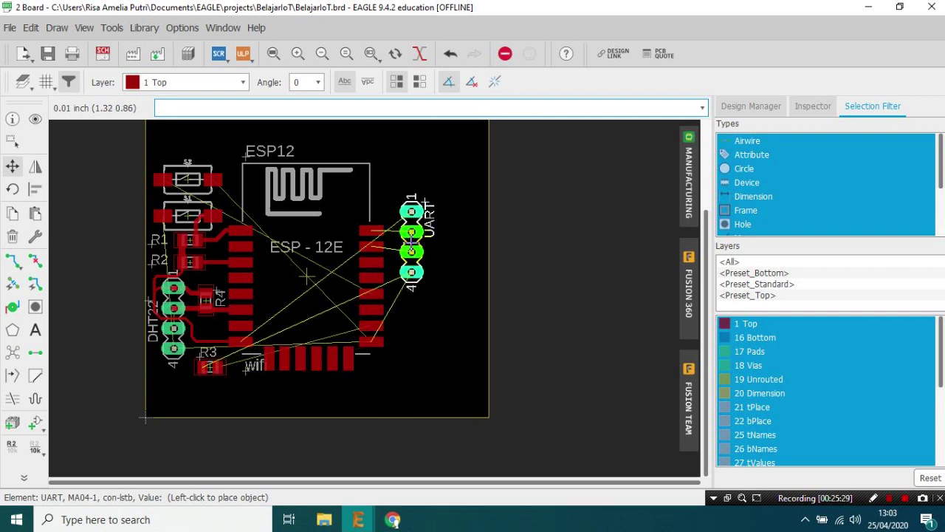
left_click(410, 209)
scroll(410, 208, "up", 2)
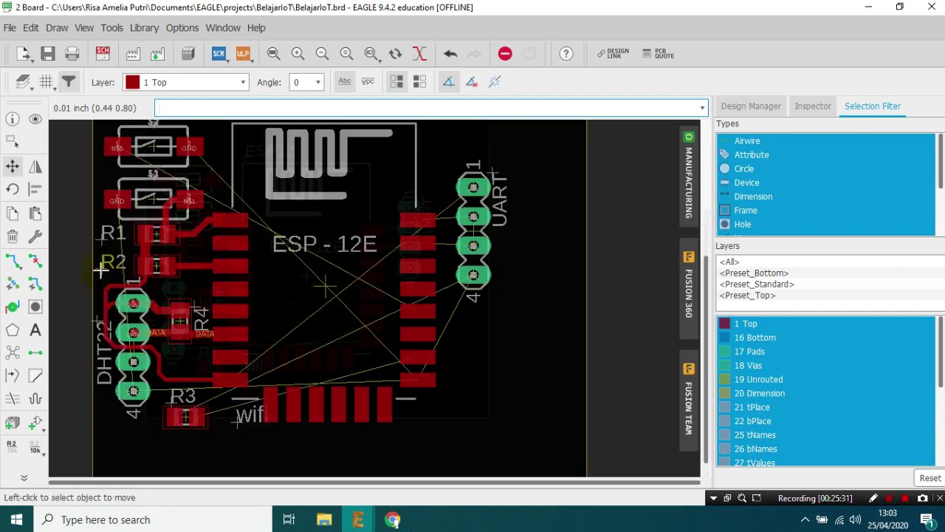
Step: Route N$4 from TXD0 to UART pad 2 and N$5 from RXD0 to UART pad 3 with a 0.02 width
left_click(12, 260)
scroll(454, 229, "up", 3)
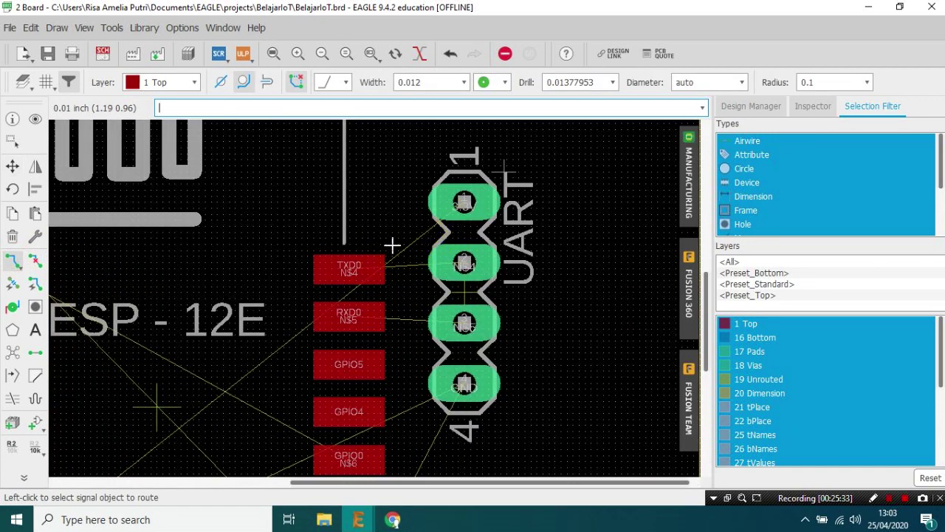
scroll(435, 84, "down", 2)
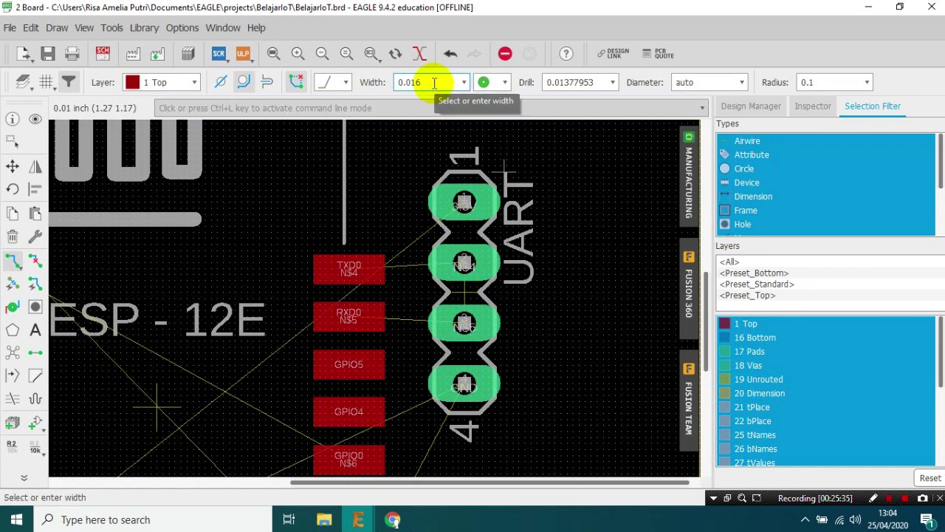
left_click(356, 264)
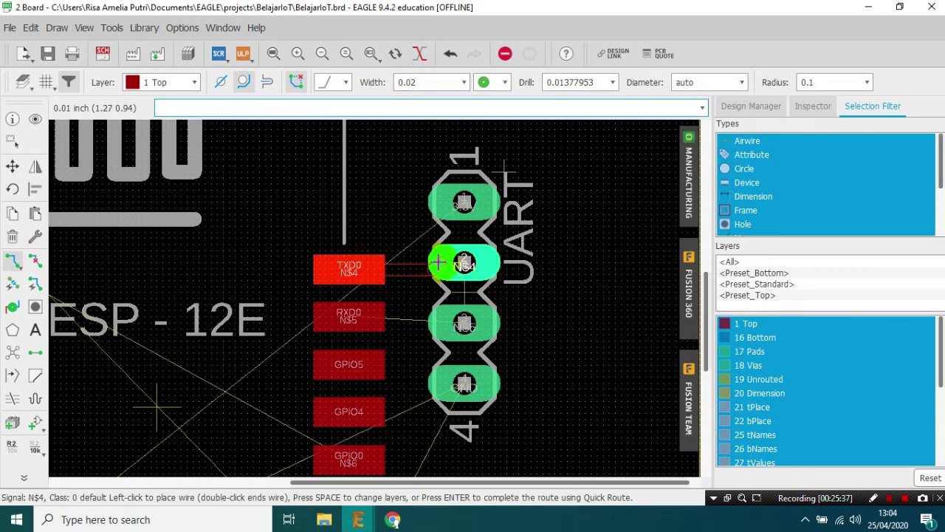
left_click(454, 264)
left_click(402, 316)
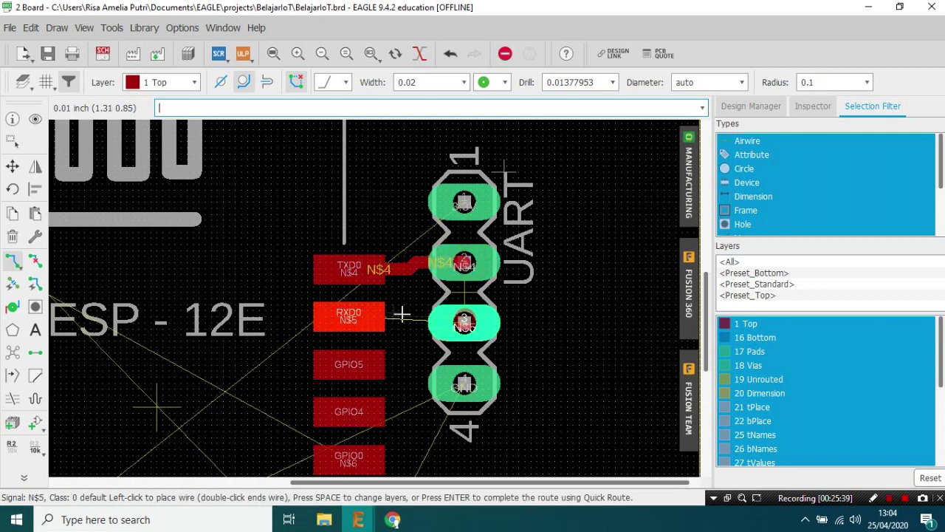
left_click(463, 323)
scroll(421, 267, "down", 2)
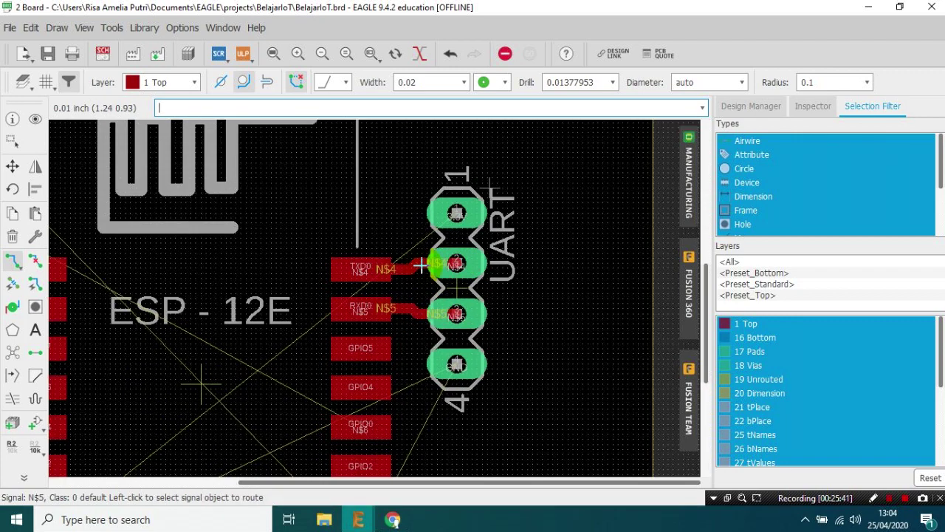
Step: Move the UART name label down so it sits alongside the middle of the header
left_click(13, 167)
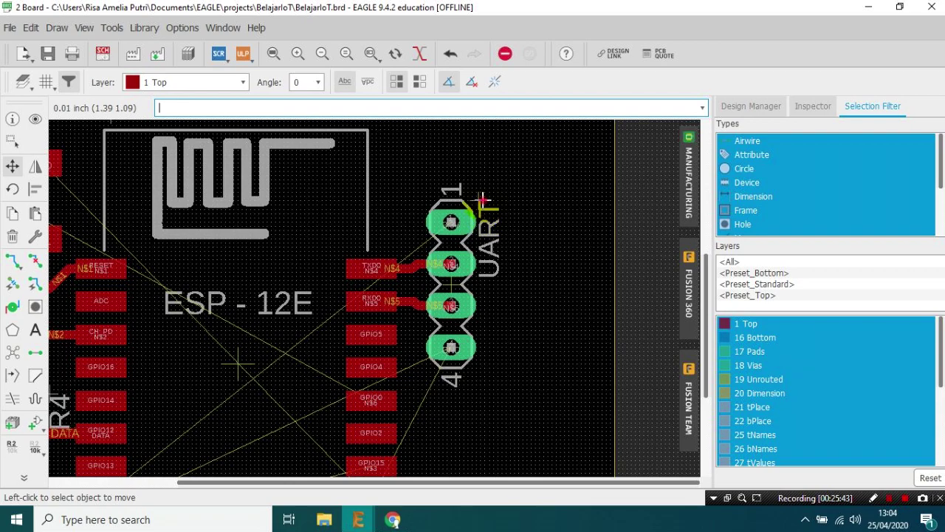
left_click(481, 199)
left_click(487, 245)
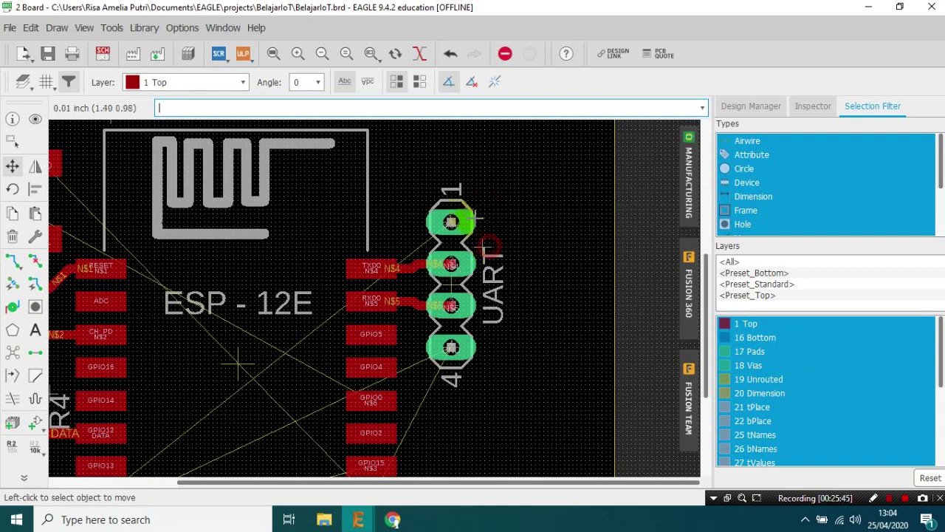
Step: Try to route 3.3V with a 0.02 width from UART pad 1 across the module to the VCC pad, then undo the last section
scroll(423, 236, "down", 3)
scroll(361, 286, "up", 3)
scroll(281, 320, "down", 3)
scroll(210, 405, "up", 2)
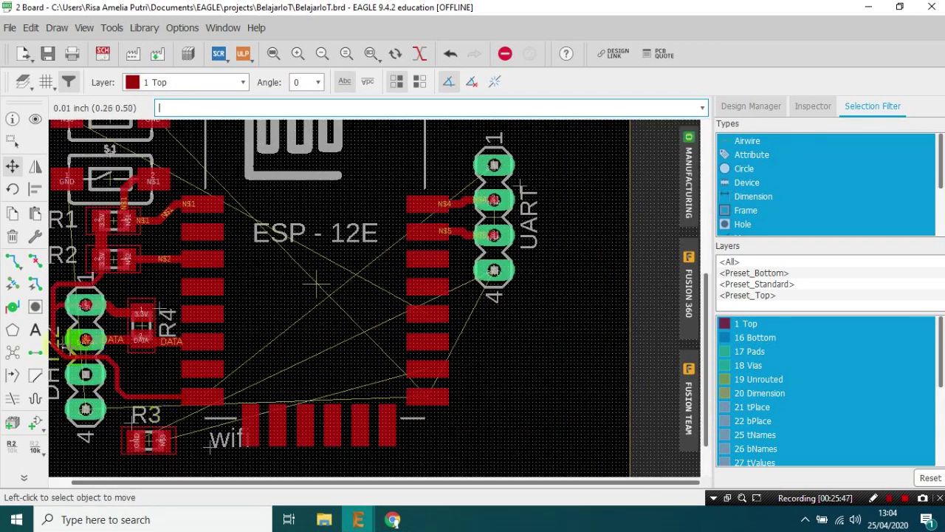
left_click(12, 262)
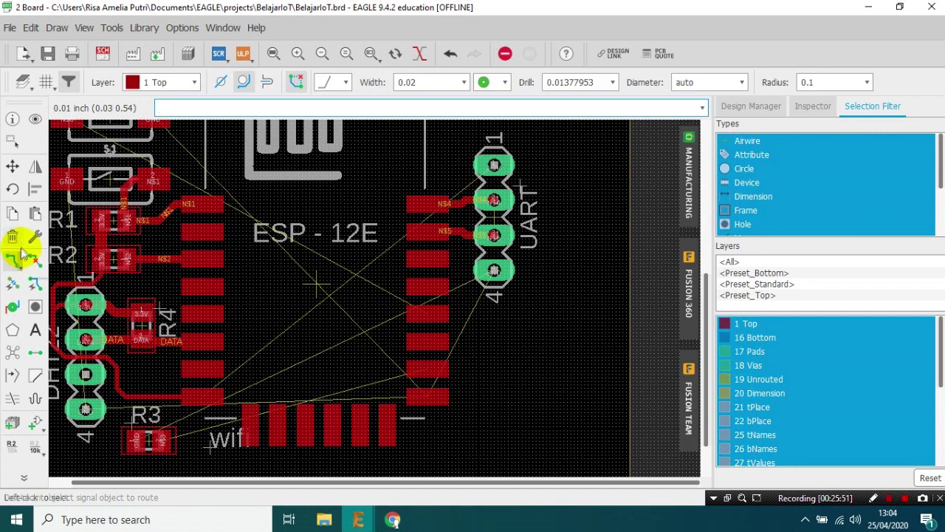
left_click(494, 164)
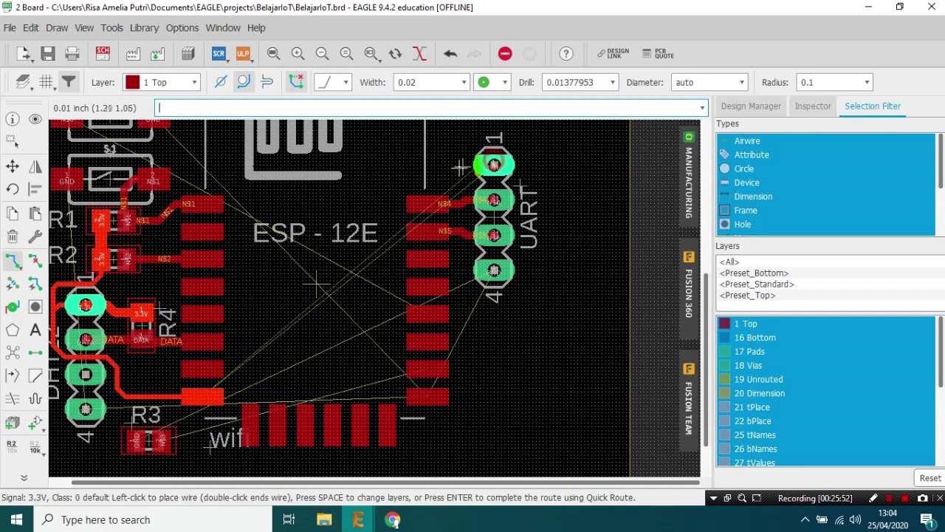
left_click(371, 179)
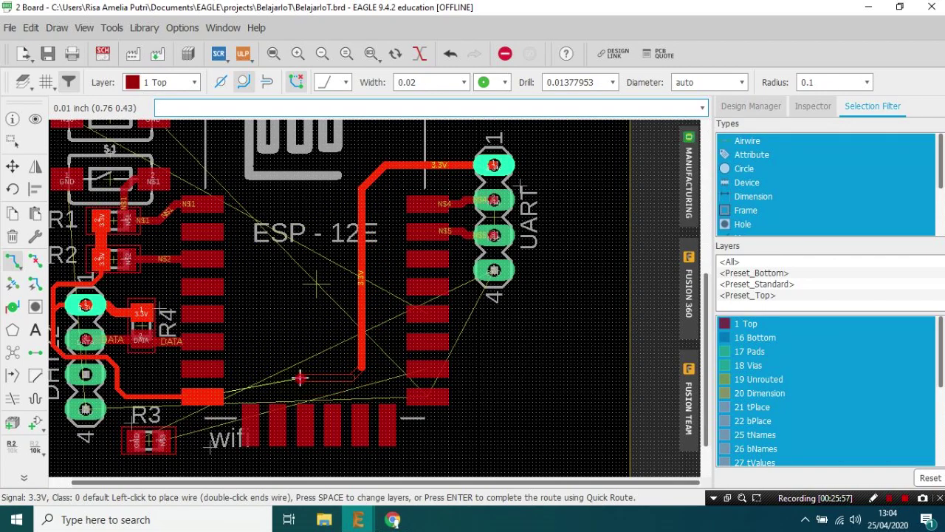
scroll(249, 387, "up", 3)
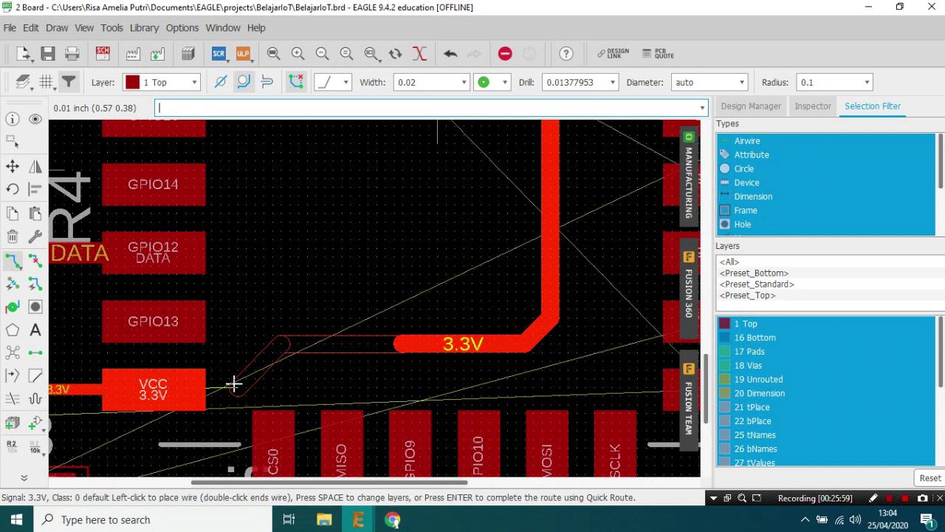
key("ctrl+z")
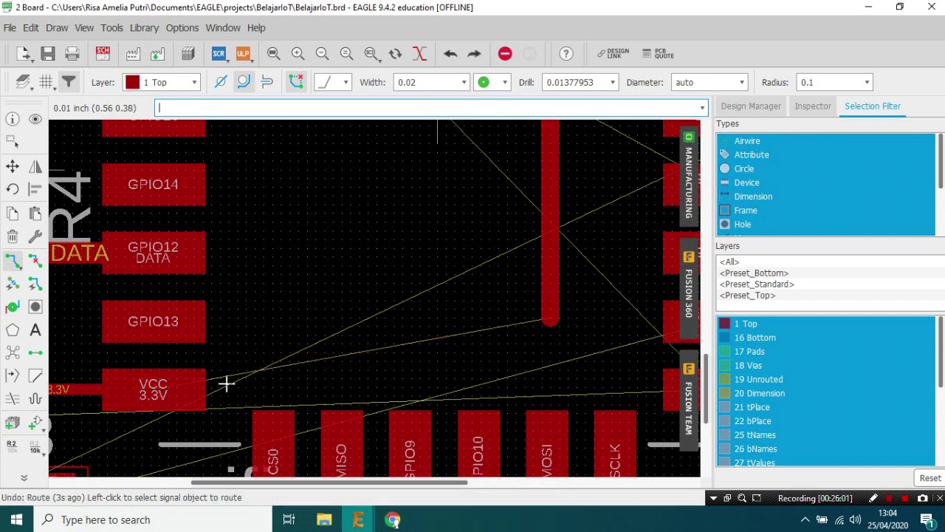
Step: Route 3.3V with a 0.012 width from the VCC pad up inside the ESP12's inner pad edge toward UART pad 1
left_click(178, 382)
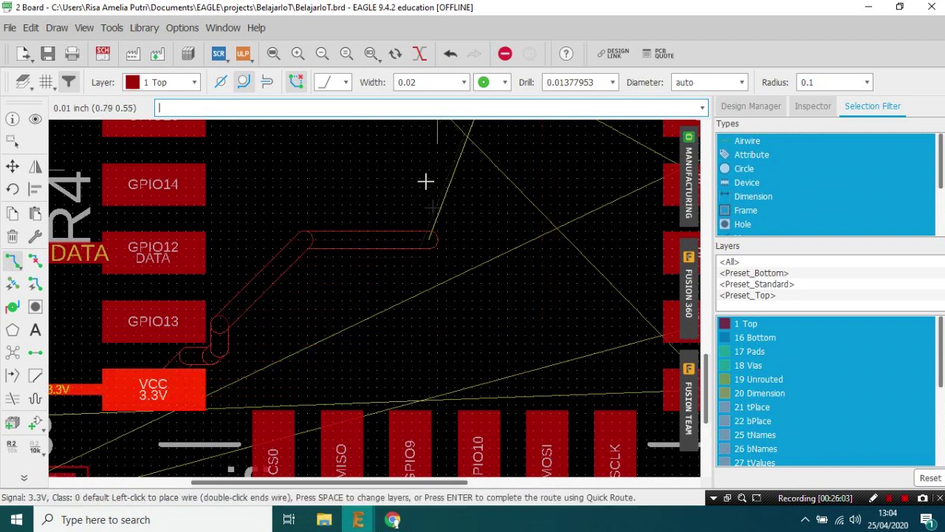
scroll(443, 85, "up", 2)
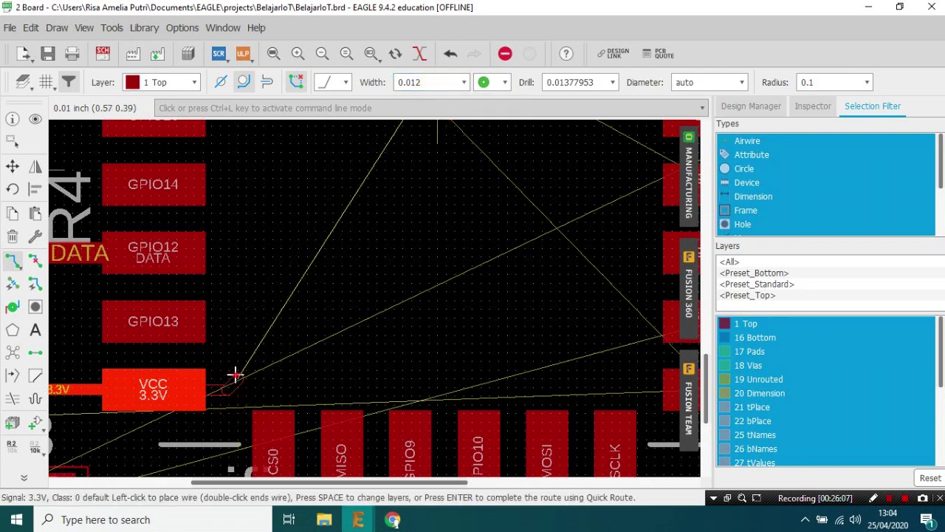
scroll(235, 374, "down", 5)
scroll(253, 248, "up", 2)
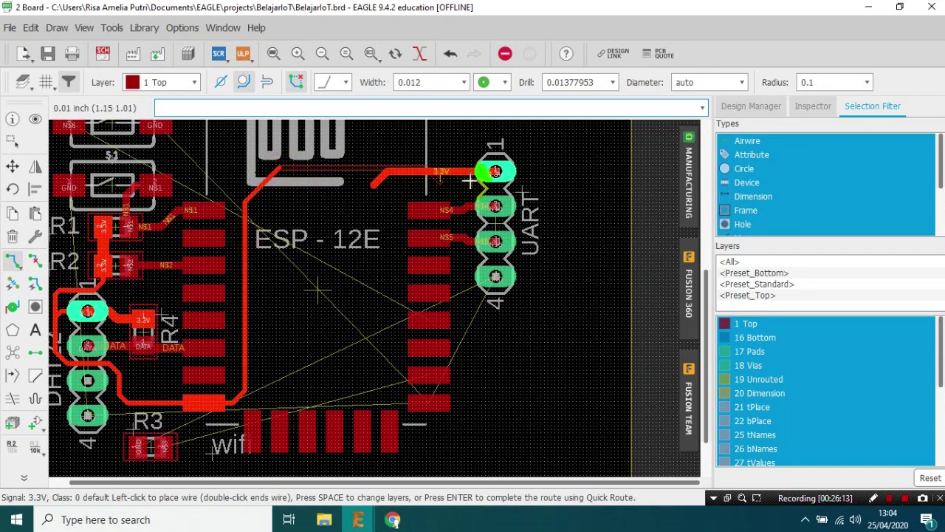
left_click(496, 171)
scroll(479, 173, "up", 1)
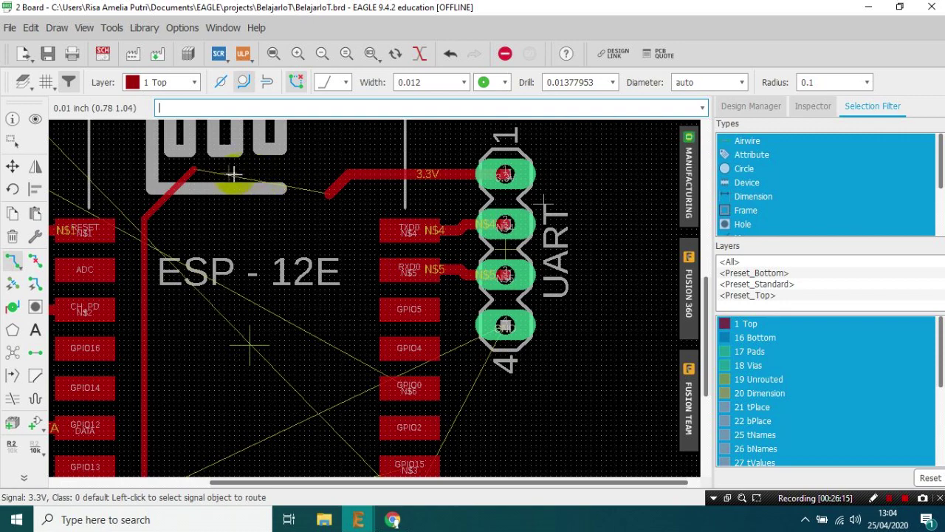
Step: Rip up the leftover 0.02 wide 3.3V trace at UART pad 1
left_click(12, 236)
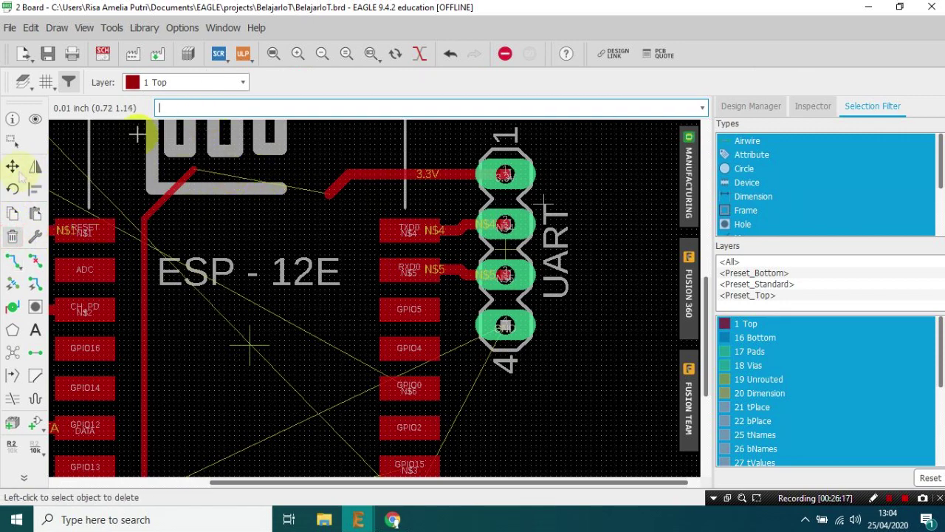
left_click(34, 259)
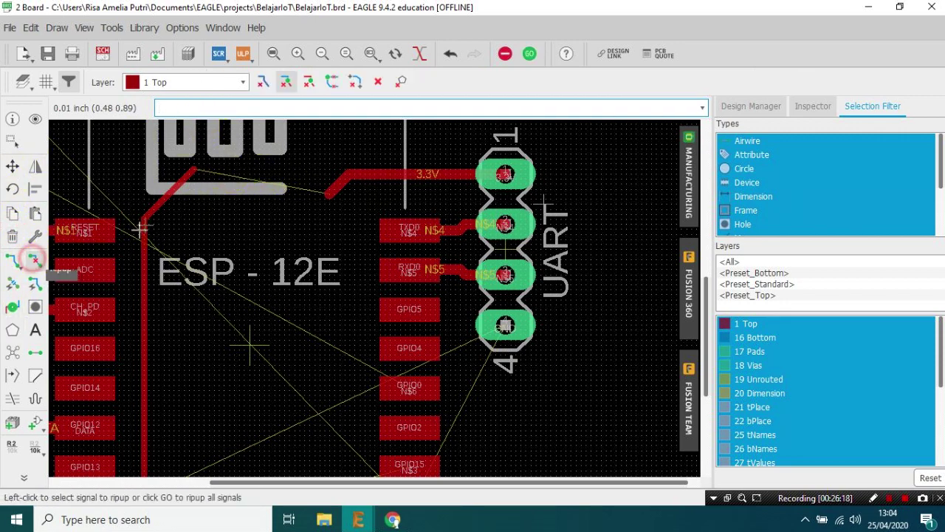
left_click(328, 189)
Step: Align the 3.3V trace's diagonal end with UART pad 1 and route a straight 0.012 wide trace from the pad to it
left_click(13, 165)
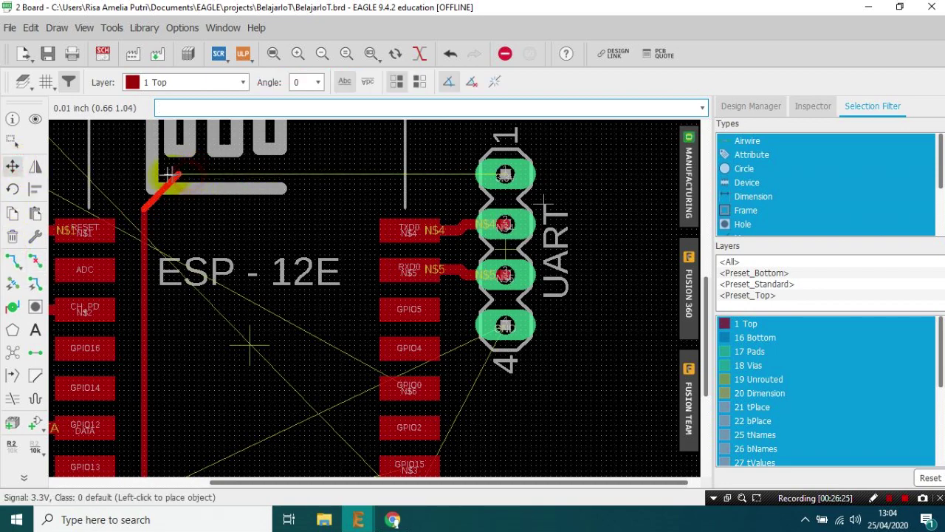
left_click(13, 260)
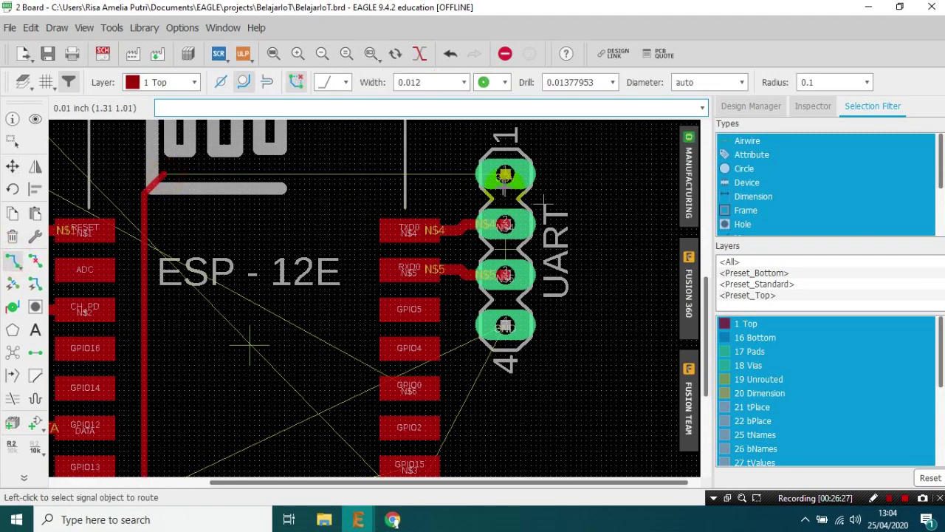
left_click(505, 175)
left_click(164, 176)
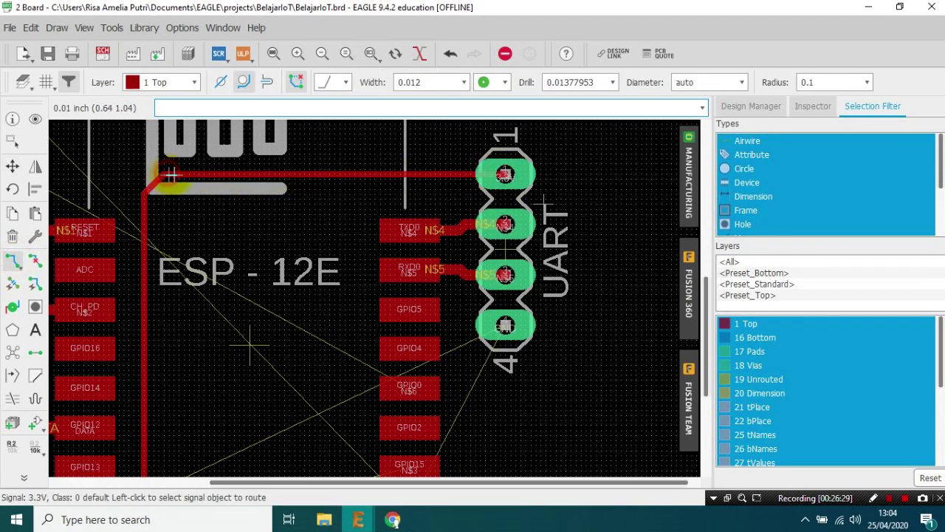
Step: Move the vertical 3.3V trace farther inward from the ESP12's RESET-to-VCC pad column and tidy its corner near VCC
scroll(155, 175, "down", 3)
scroll(66, 169, "up", 1)
scroll(67, 169, "up", 1)
left_click(12, 167)
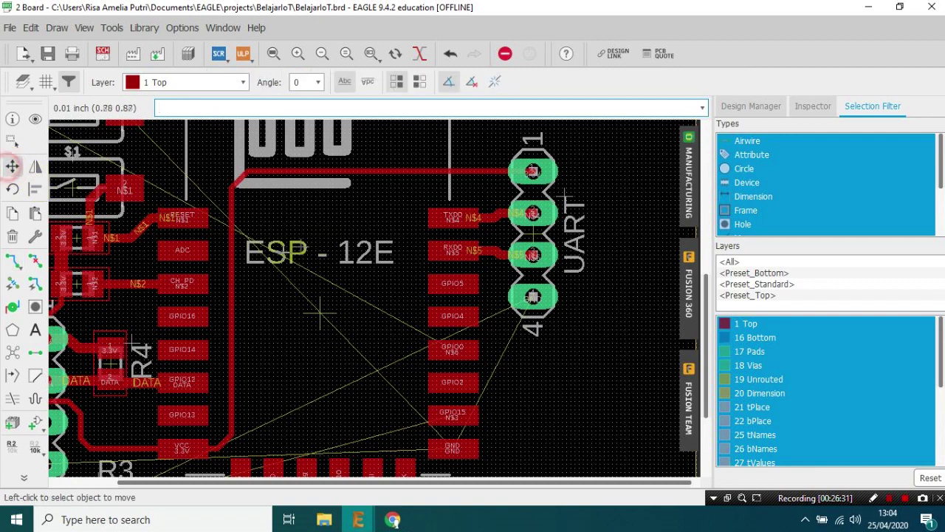
left_click(230, 264)
left_click(246, 271)
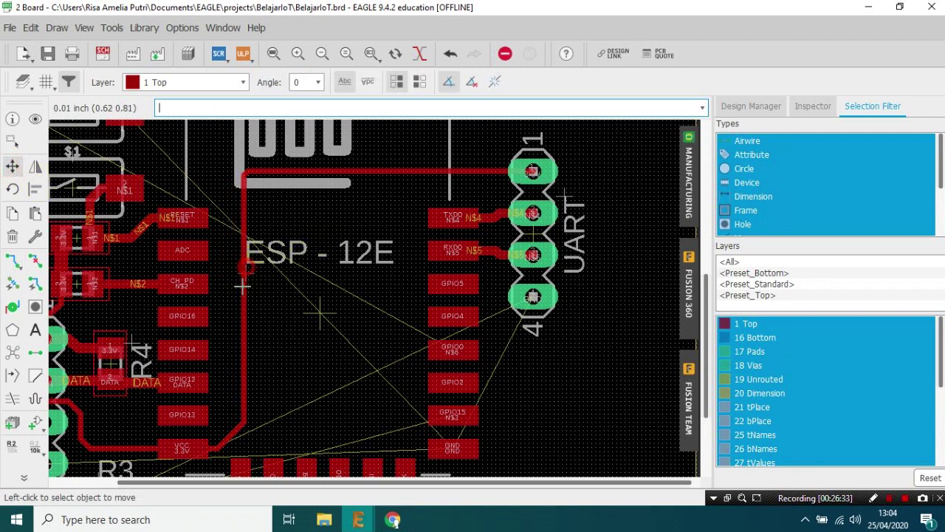
left_click(232, 437)
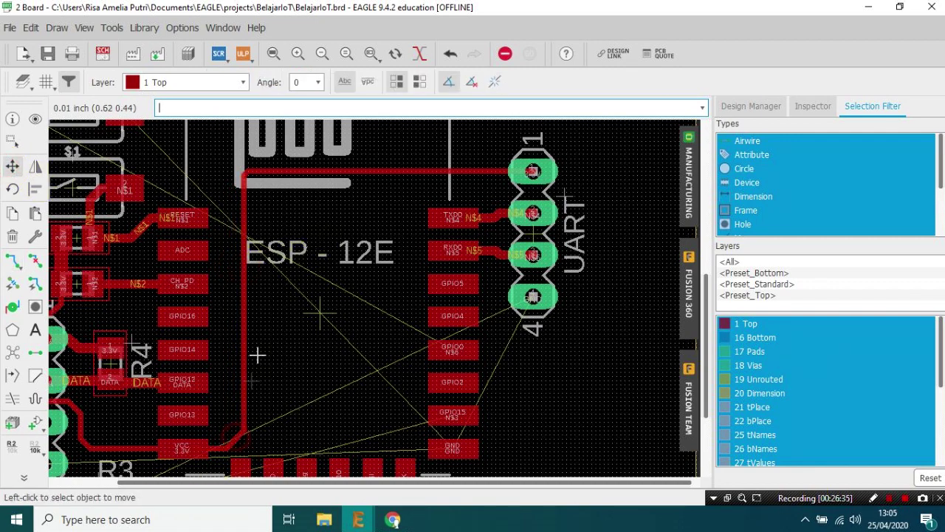
Step: Move the upper corner of the vertical 3.3V trace near the ESP12's antenna to form a wider diagonal bend
scroll(240, 296, "down", 1)
scroll(249, 231, "up", 3)
left_click(244, 268)
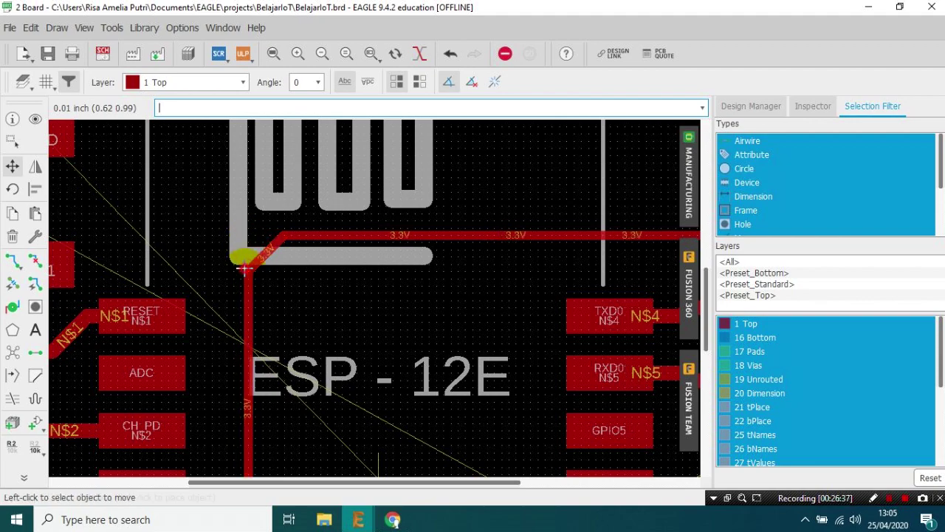
scroll(261, 256, "down", 2)
scroll(110, 207, "up", 1)
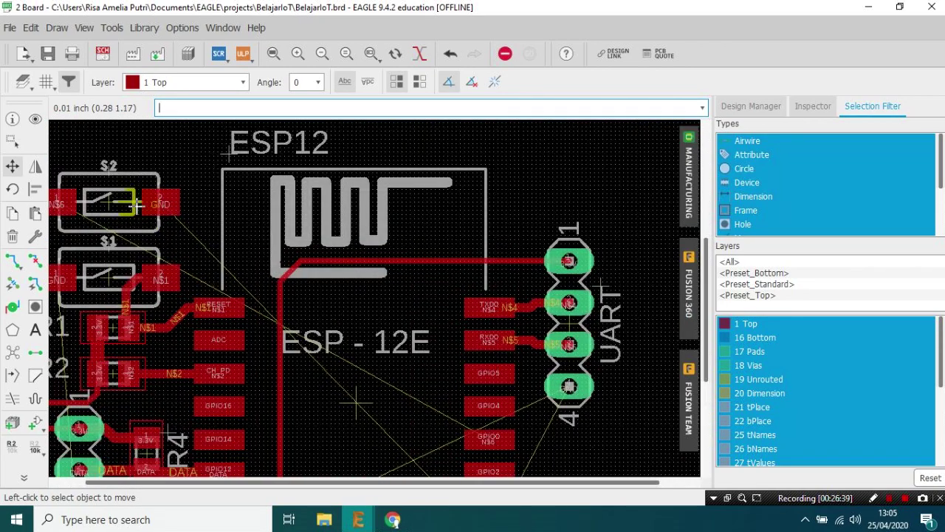
Step: Rotate switch S2 by 180 degrees so its N$6 pad faces the ESP12, and place it above S1
scroll(92, 208, "up", 1)
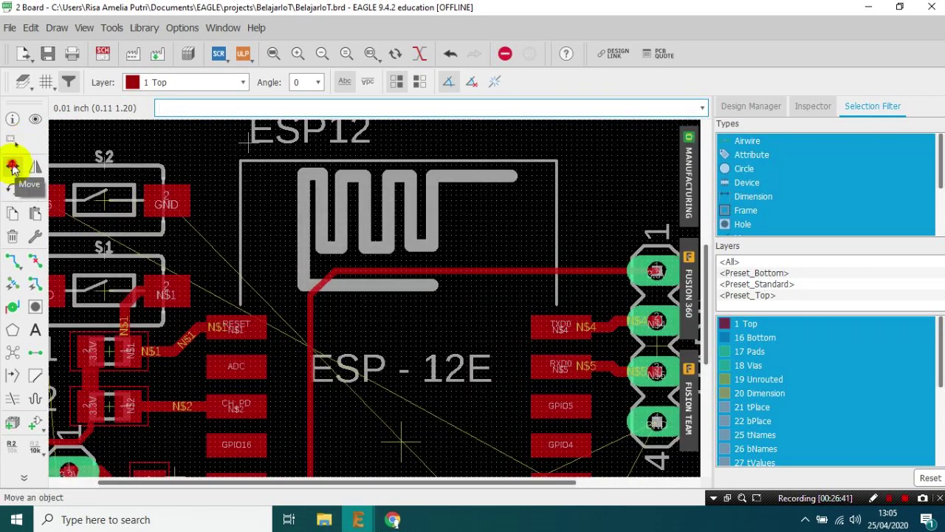
left_click(101, 196)
right_click(102, 197)
right_click(101, 195)
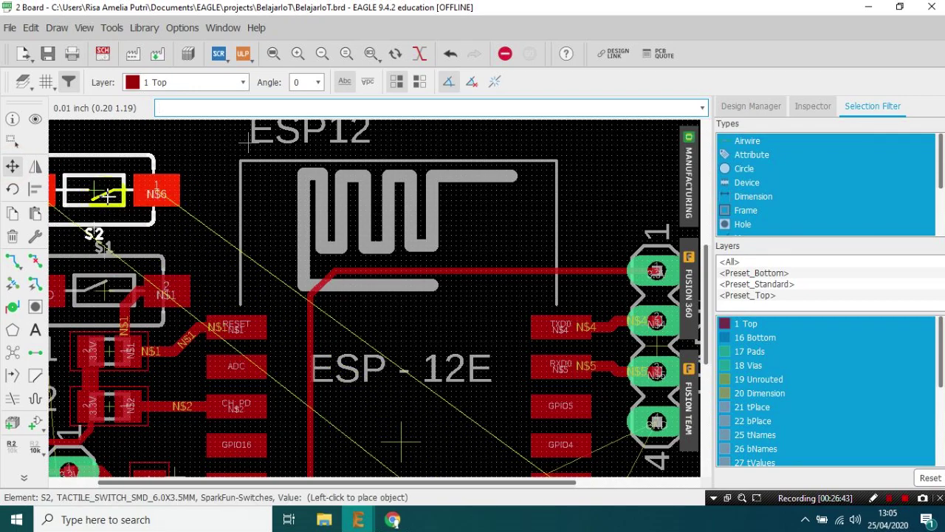
left_click(107, 196)
scroll(106, 205, "down", 2)
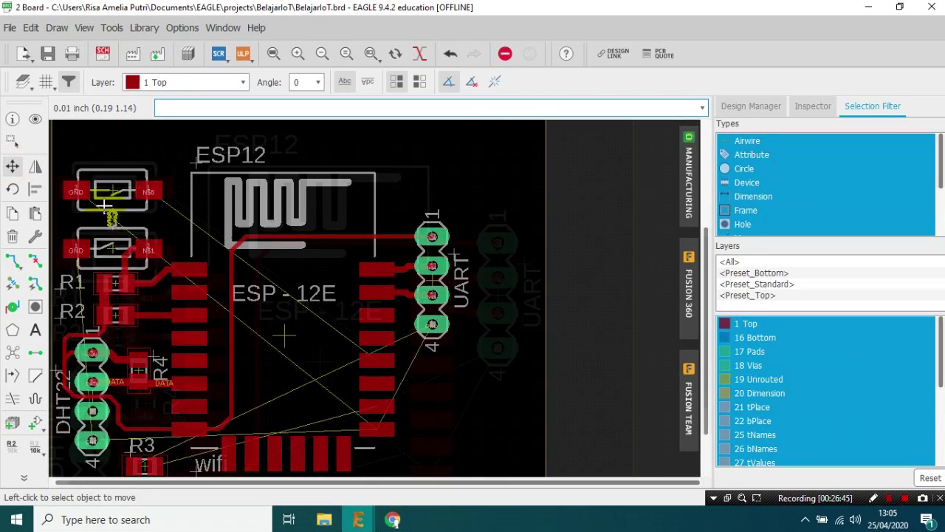
Step: Start the N$6 route from S2's pad with a short 0.012 wide top-layer trace toward the ESP12 outline
left_click(12, 261)
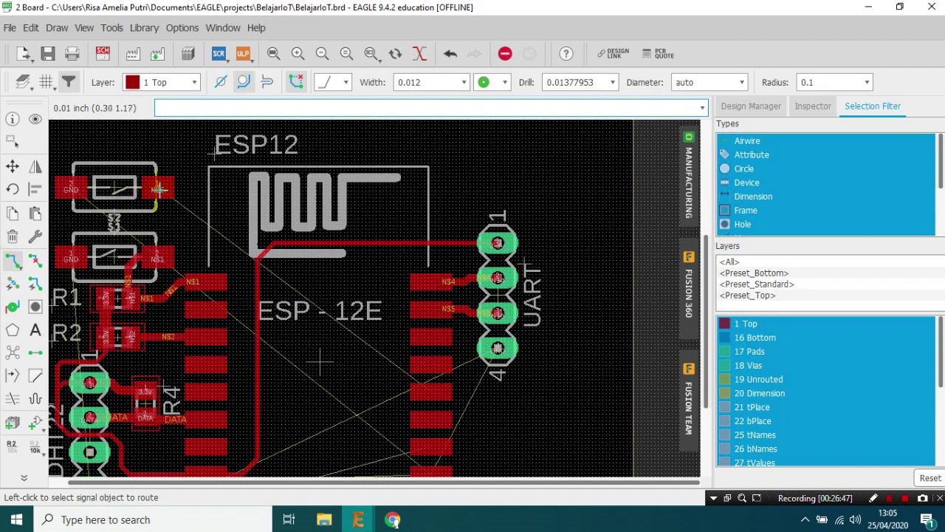
left_click(159, 190)
key("Escape")
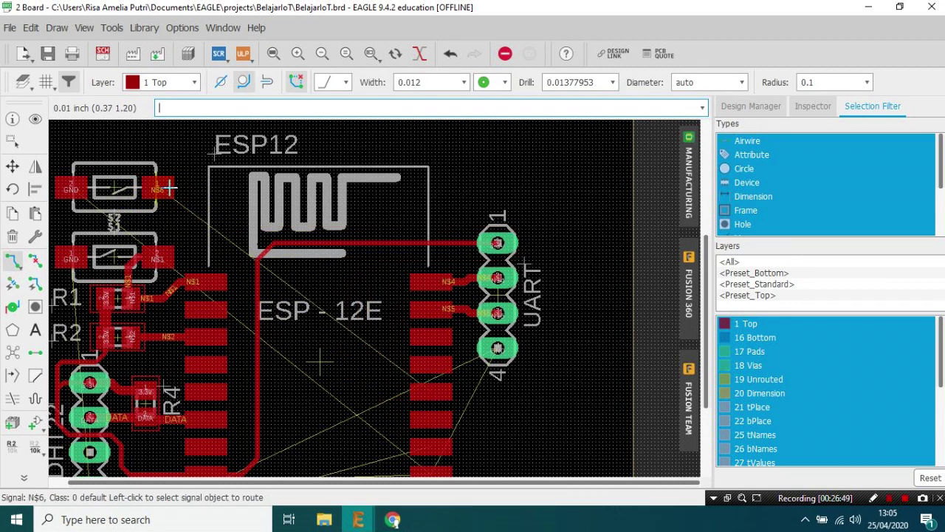
left_click(250, 106)
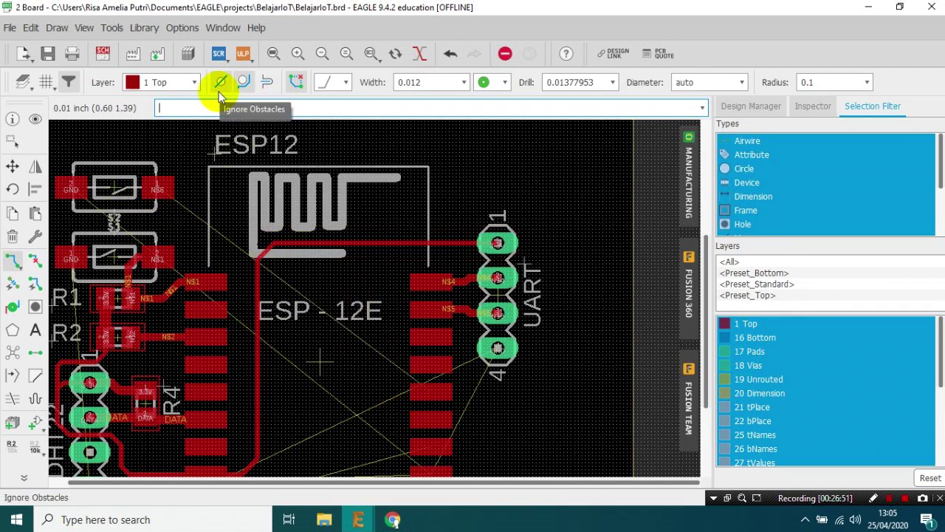
left_click(244, 82)
scroll(166, 85, "down", 1)
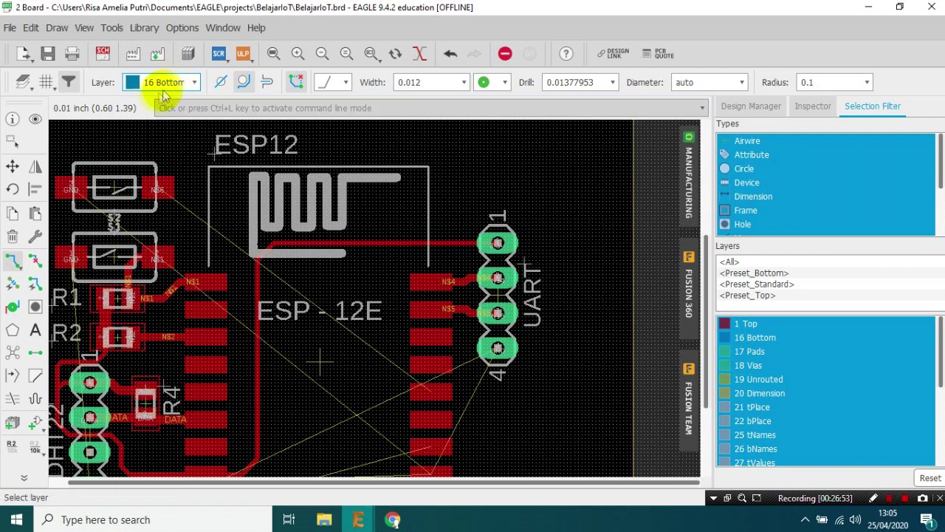
scroll(163, 85, "up", 1)
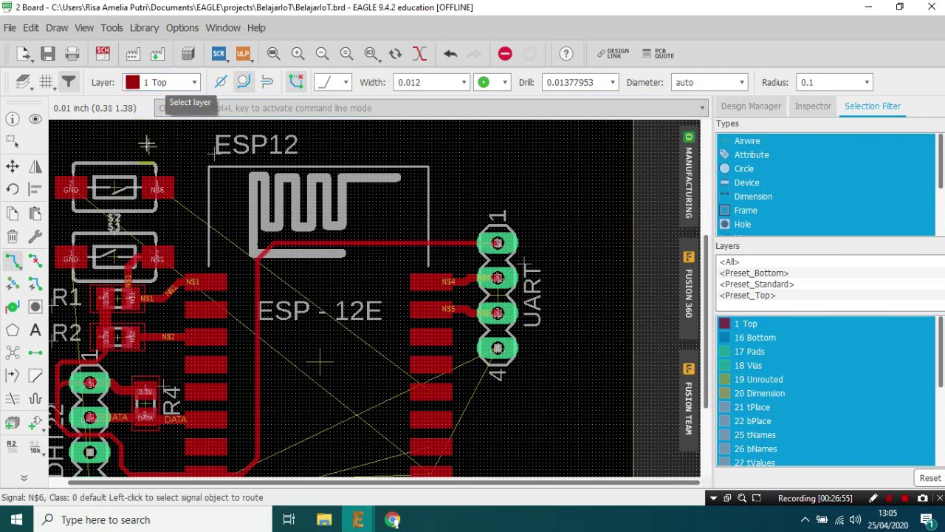
left_click(199, 184)
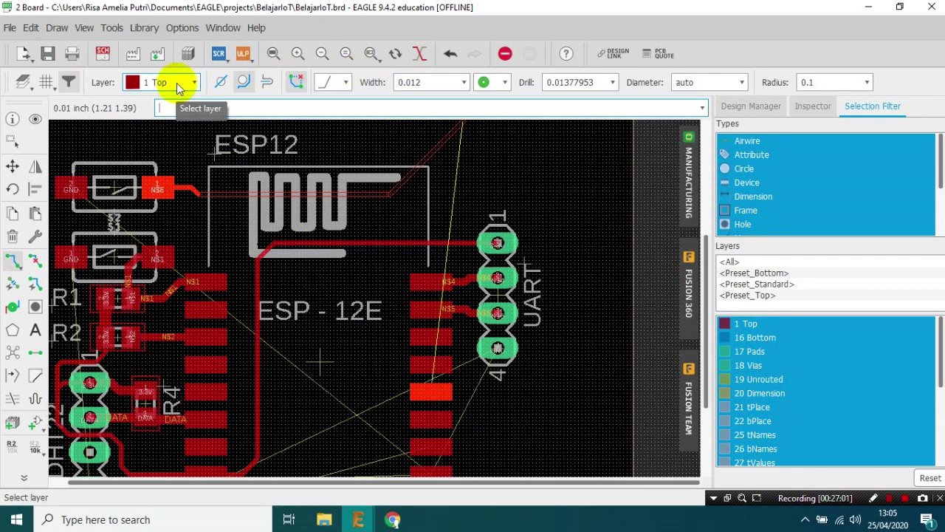
Step: Switch the N$6 route to 16 Bottom with a via beside the ESP12 outline and run it down to GPIO14
left_click(193, 80)
left_click(173, 115)
scroll(188, 210, "up", 3)
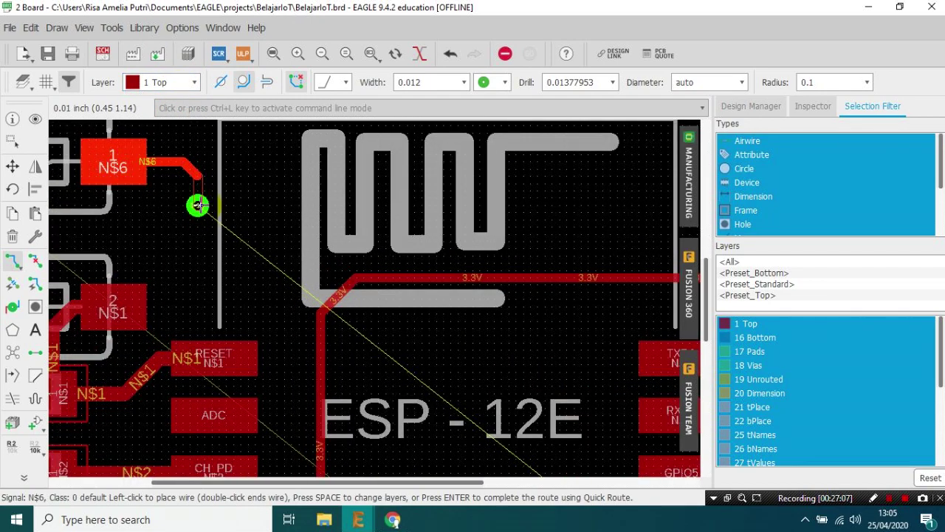
left_click(197, 206)
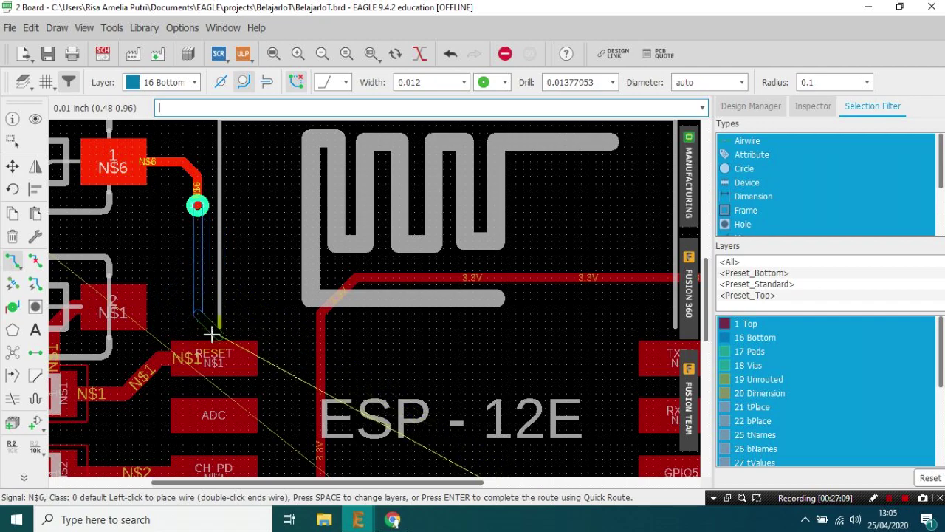
scroll(209, 322, "down", 3)
scroll(220, 372, "down", 2)
scroll(233, 369, "up", 4)
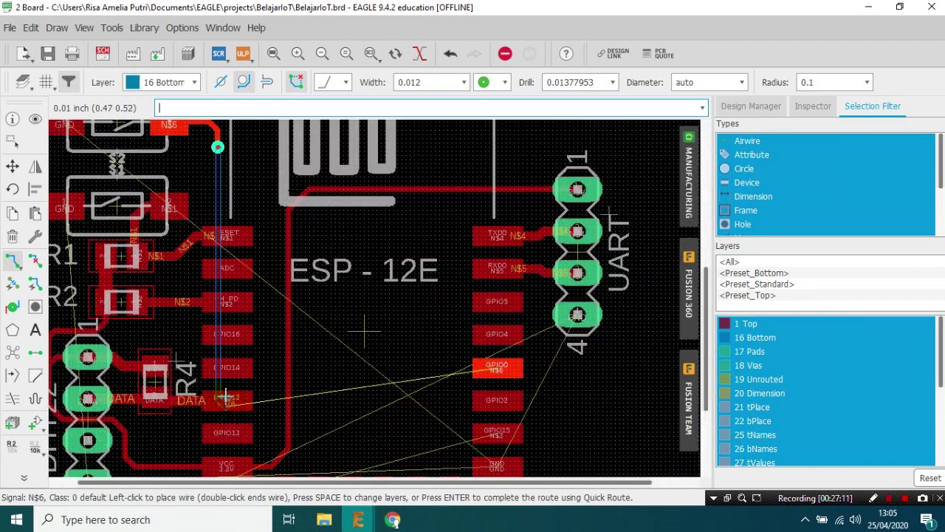
left_click(239, 365)
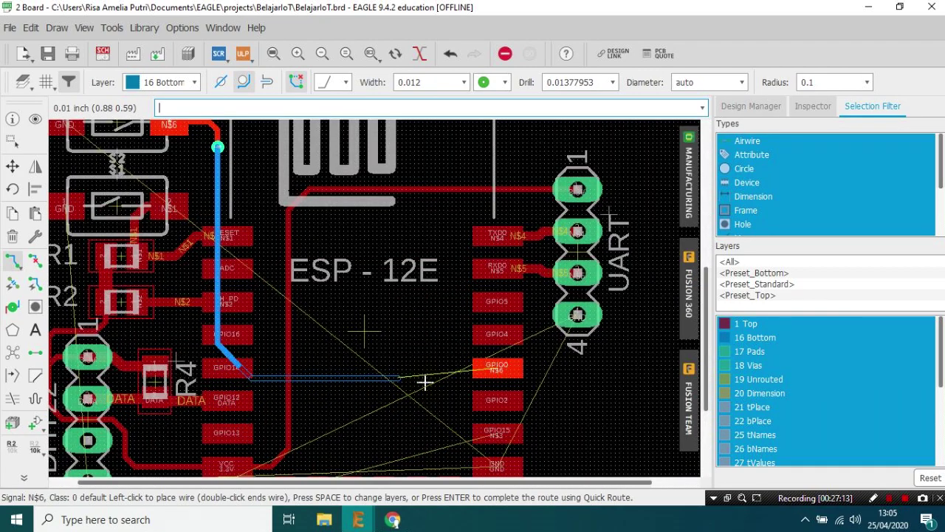
Step: Continue N$6 across the module on the bottom layer to a via near GPIO0, and finish on 1 Top at the GPIO0 pad
left_click(187, 86)
left_click(180, 97)
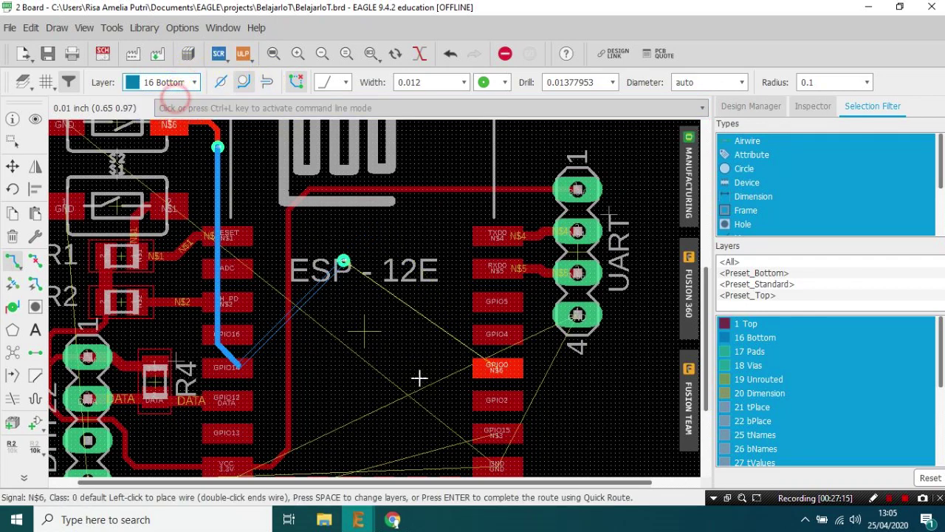
scroll(436, 381, "up", 3)
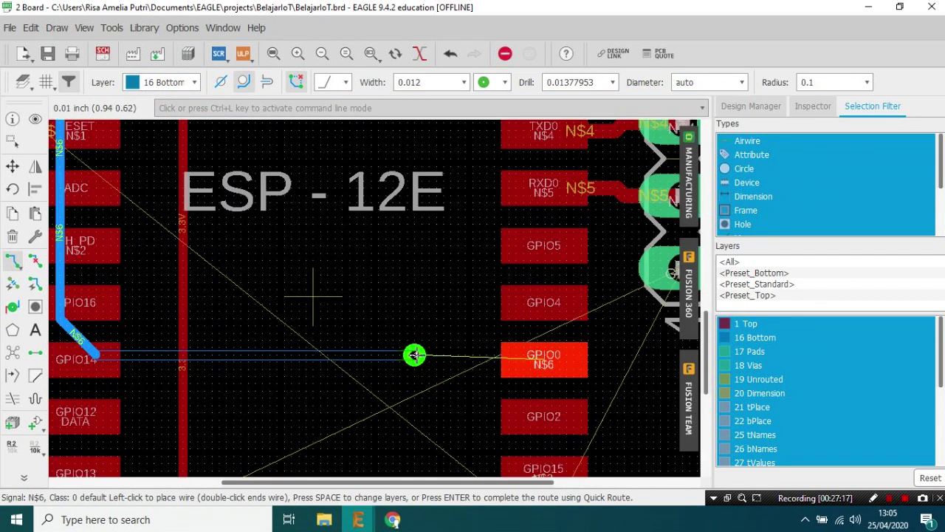
left_click(415, 356)
left_click(529, 359)
scroll(381, 347, "down", 6)
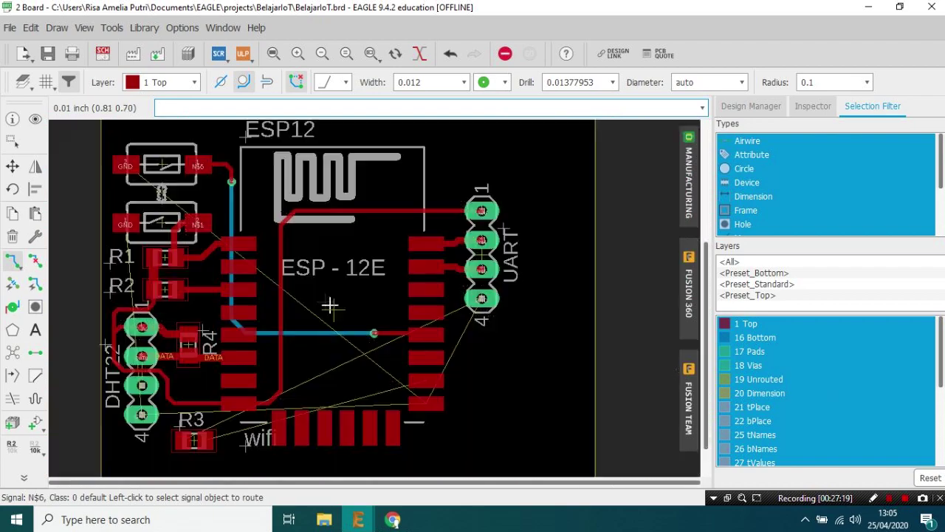
Step: Recalculate the board's remaining airwires with Ratsnest
scroll(242, 231, "up", 2)
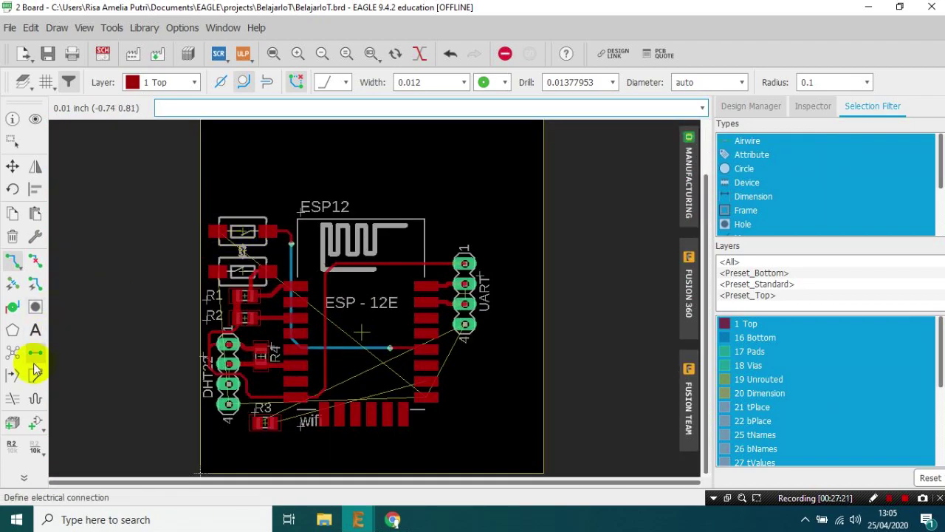
left_click(13, 354)
scroll(237, 285, "down", 3)
scroll(299, 312, "up", 3)
scroll(299, 312, "up", 3)
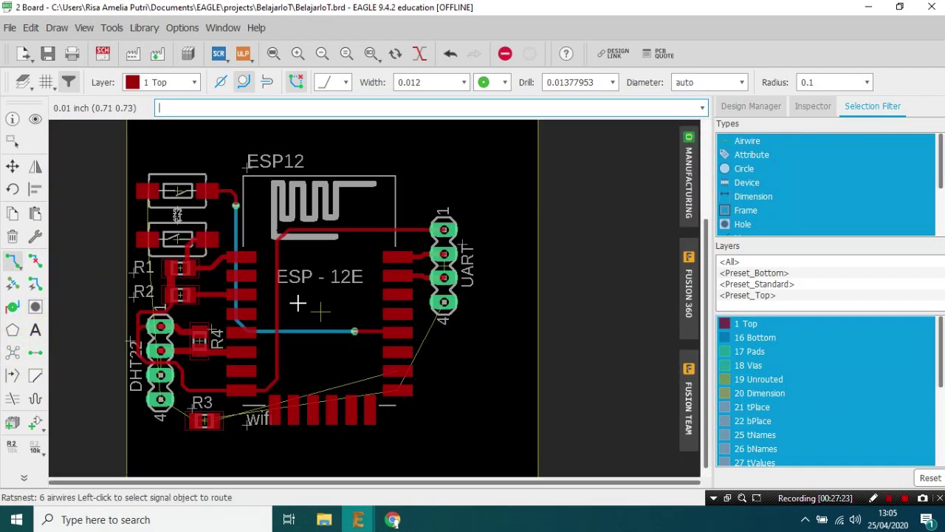
scroll(254, 321, "down", 2)
scroll(222, 288, "up", 1)
scroll(170, 245, "down", 3)
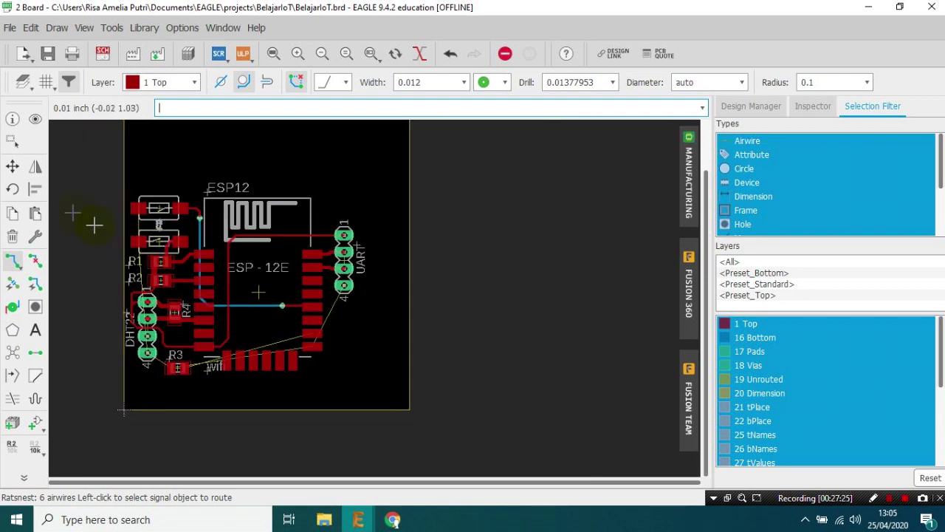
Step: Move the board outline's right edge inward to just beyond the UART header
left_click(13, 167)
scroll(316, 131, "down", 2)
scroll(302, 141, "up", 2)
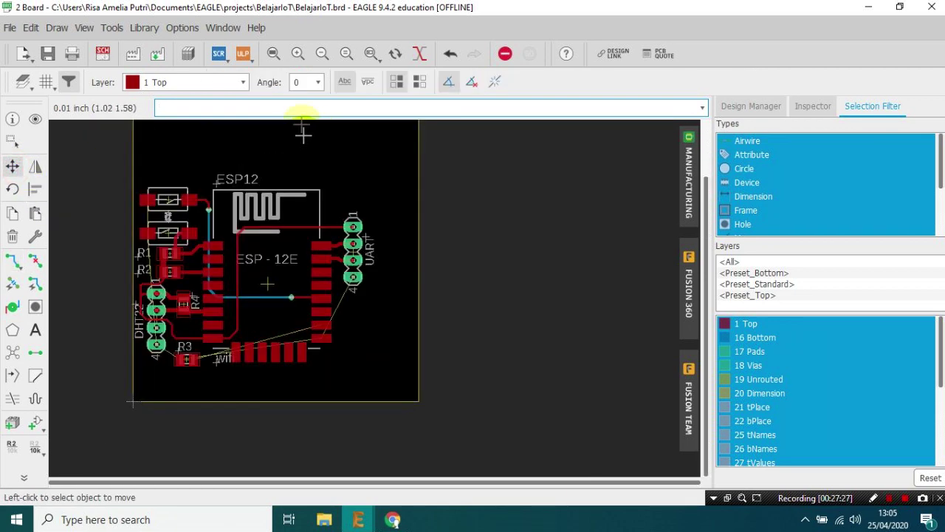
left_click(272, 53)
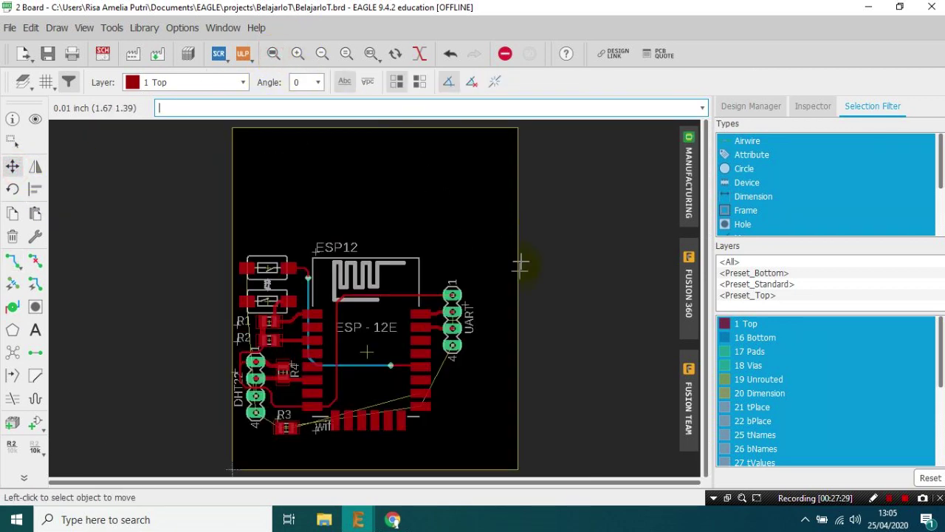
scroll(514, 274, "down", 1)
left_click(517, 297)
left_click(487, 299)
Step: Adjust the upper and lower right corners of the board outline so its edges run straight
left_click(489, 155)
left_click(488, 155)
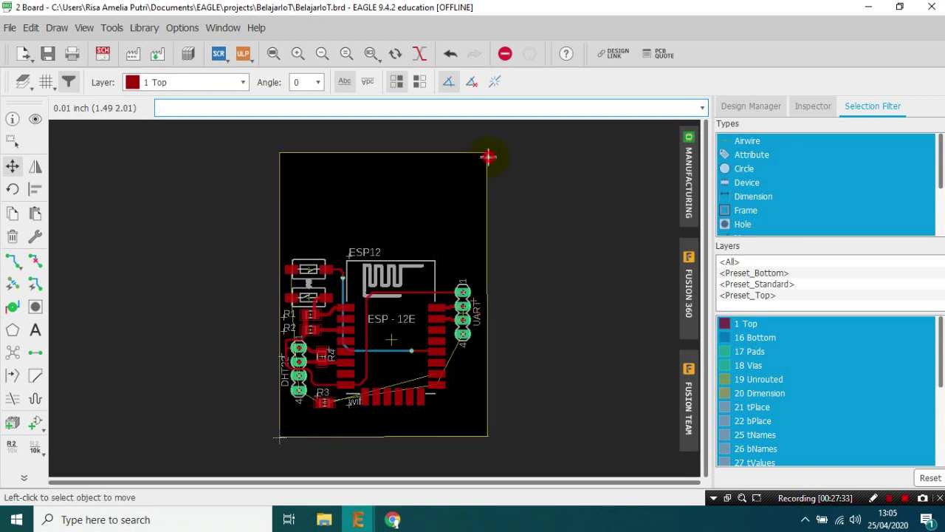
scroll(485, 439, "up", 1)
left_click(488, 436)
left_click(487, 437)
scroll(424, 329, "up", 2)
scroll(424, 329, "down", 5)
scroll(358, 181, "up", 2)
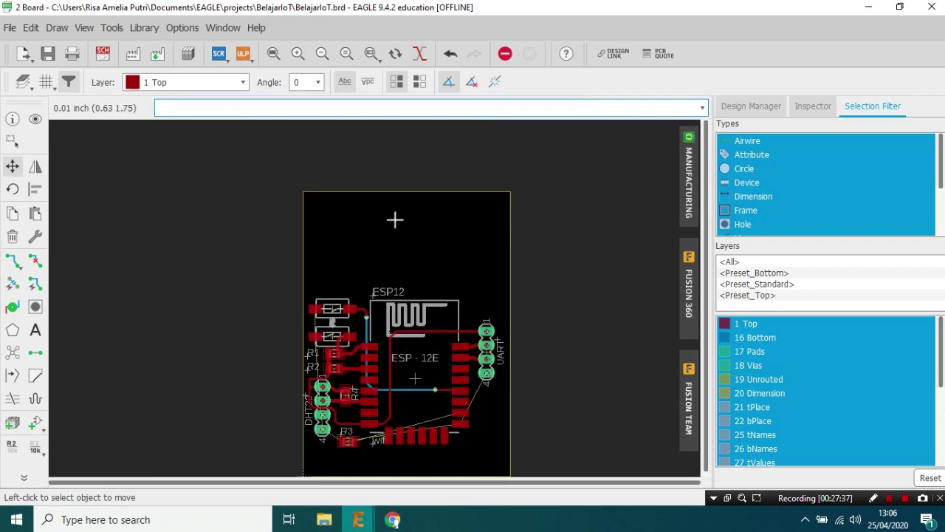
Step: Move the outline's top edge down to just above the ESP12 label and its bottom edge up closer to the module
left_click(400, 190)
scroll(401, 273, "up", 2)
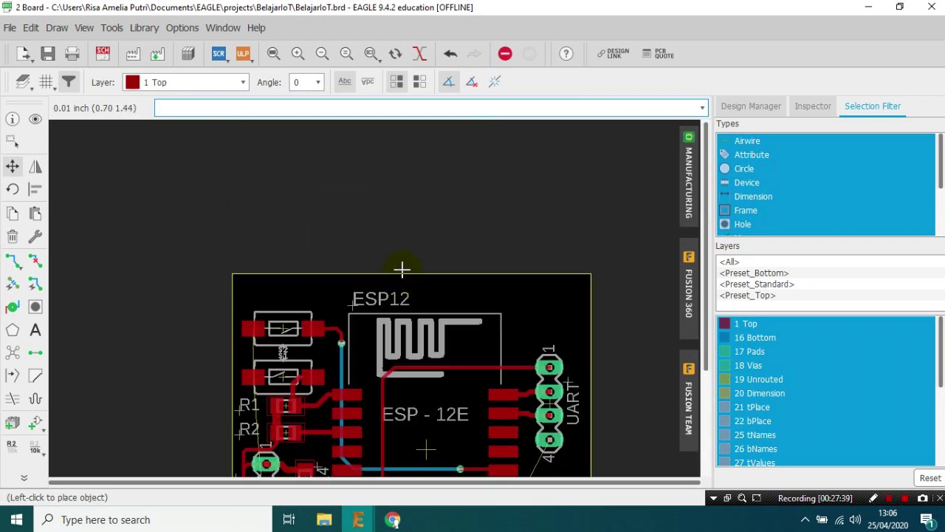
left_click(401, 261)
scroll(401, 262, "down", 3)
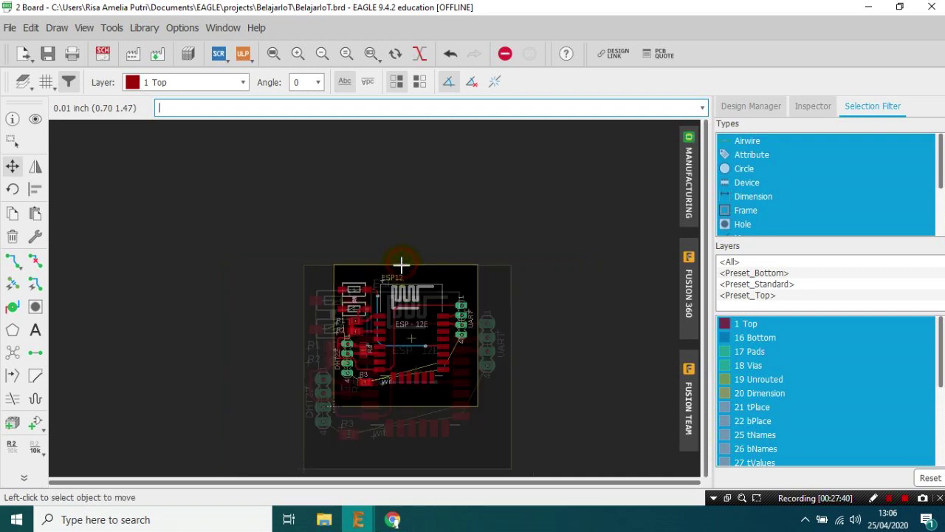
left_click(412, 403)
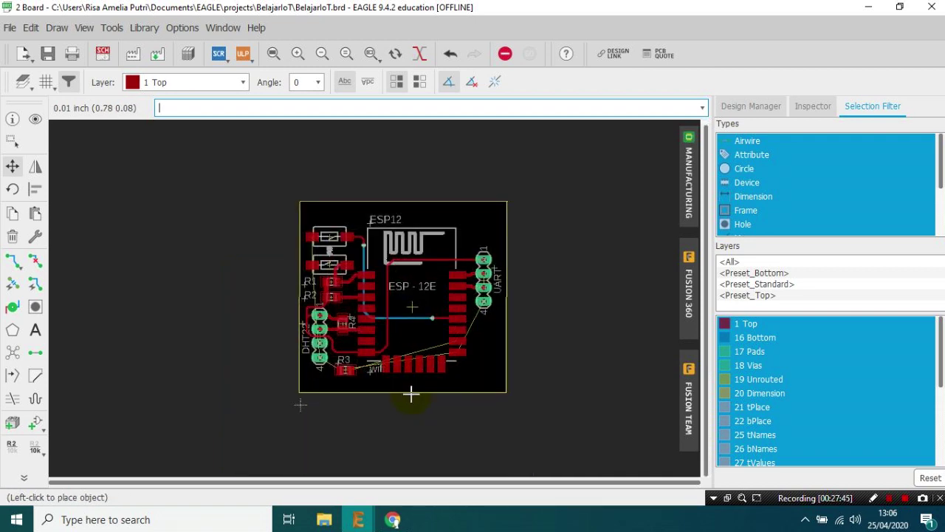
left_click(411, 394)
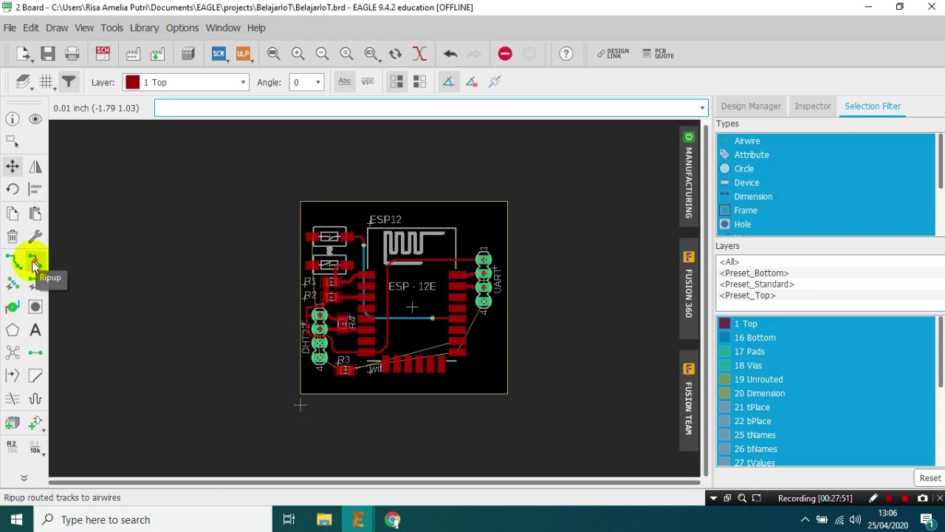
Step: Dimension the left and right edges of the board outline in mm on layer 21 tPlace
left_click(22, 476)
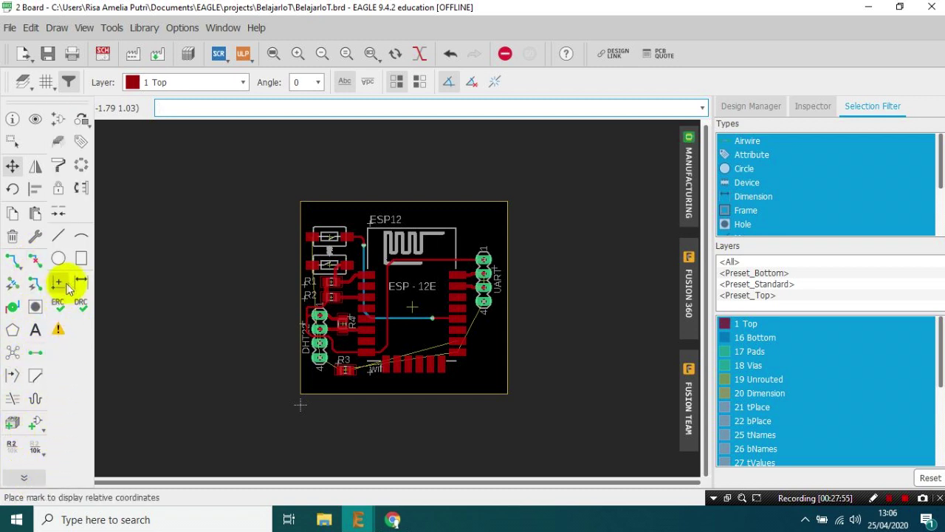
left_click(82, 285)
left_click(217, 84)
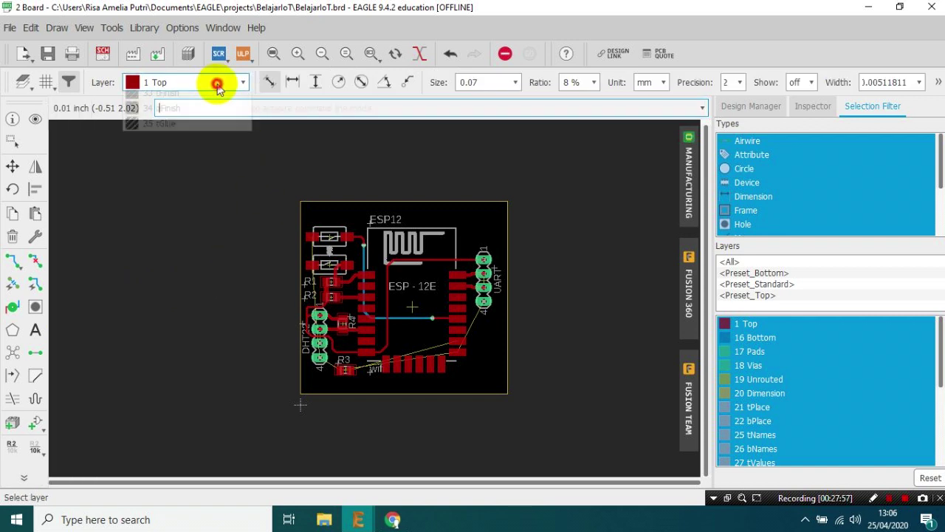
left_click(200, 146)
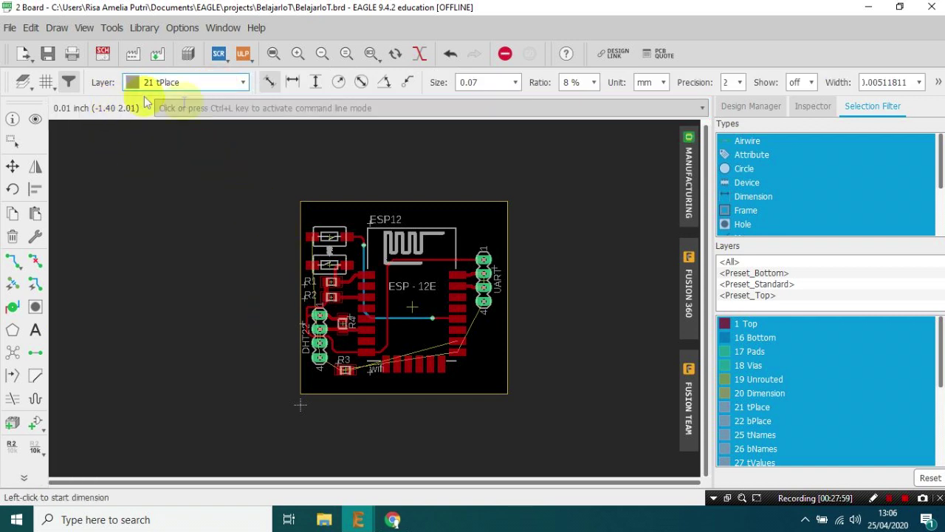
left_click(301, 275)
left_click(189, 273)
left_click(508, 261)
left_click(599, 273)
Step: Dimension the top and bottom edges of the board outline
left_click(397, 207)
left_click(412, 149)
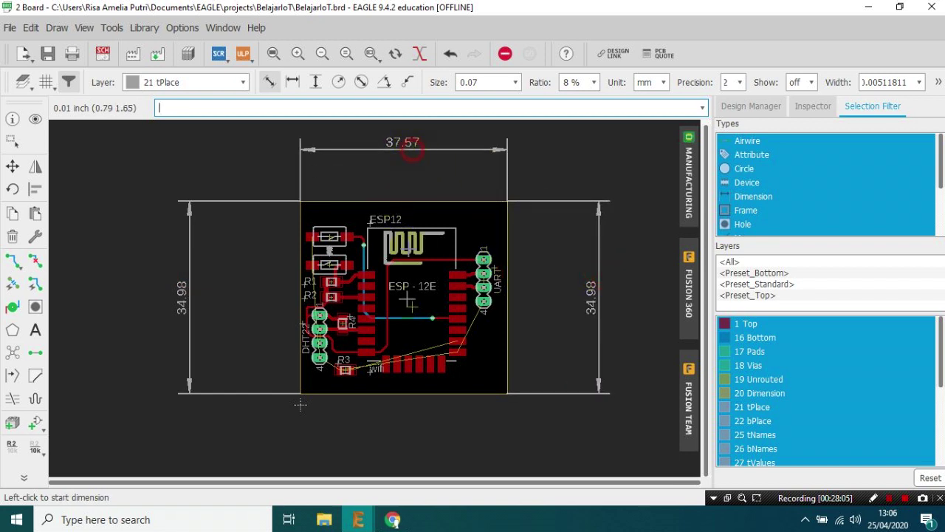
left_click(404, 393)
left_click(397, 447)
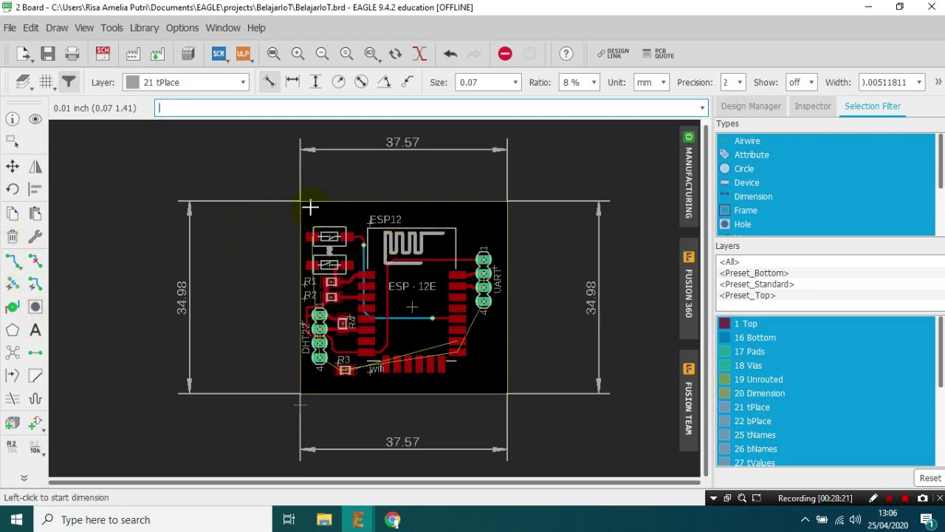
Step: Delete the rectangular board outline around the components, keeping the dimensions
left_click(12, 236)
left_click(366, 198)
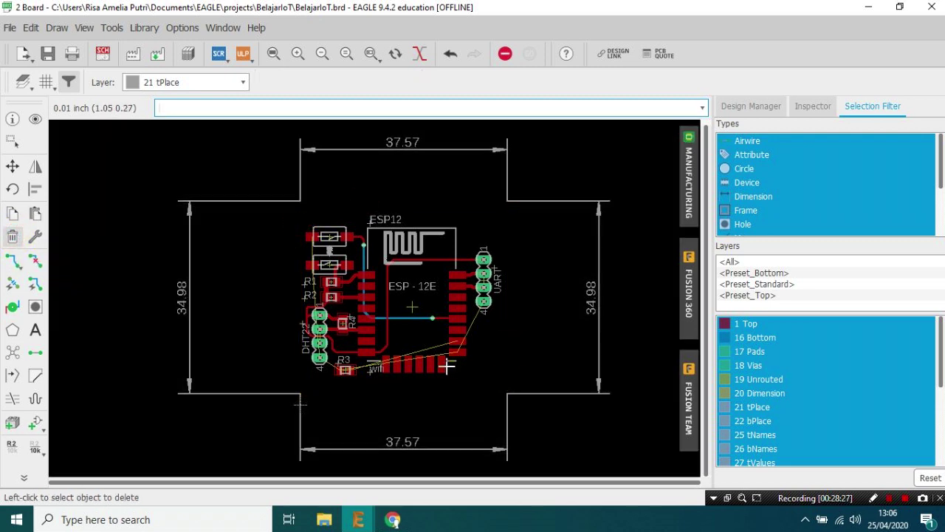
Step: Set up the Line tool on layer 20 Dimension with a width of 0.003
scroll(453, 260, "down", 3)
scroll(443, 284, "up", 5)
scroll(404, 235, "down", 3)
scroll(414, 214, "up", 3)
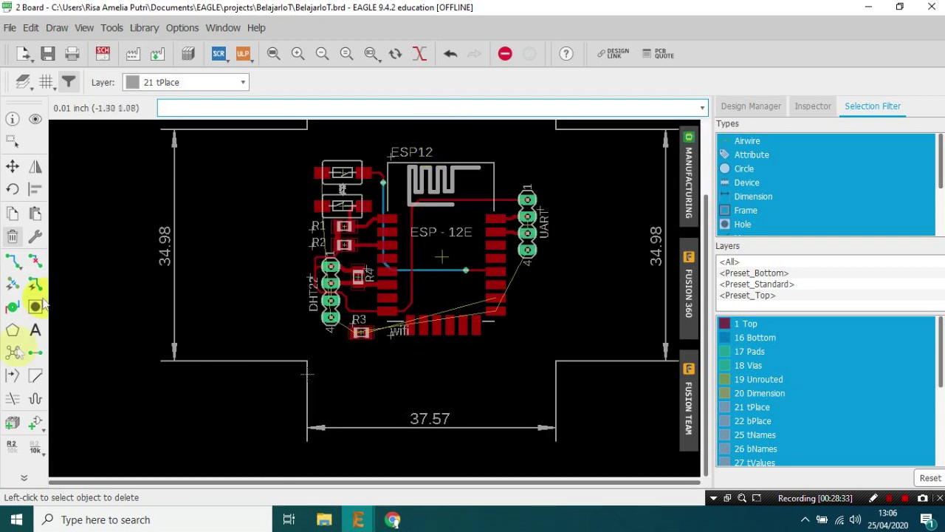
left_click(22, 479)
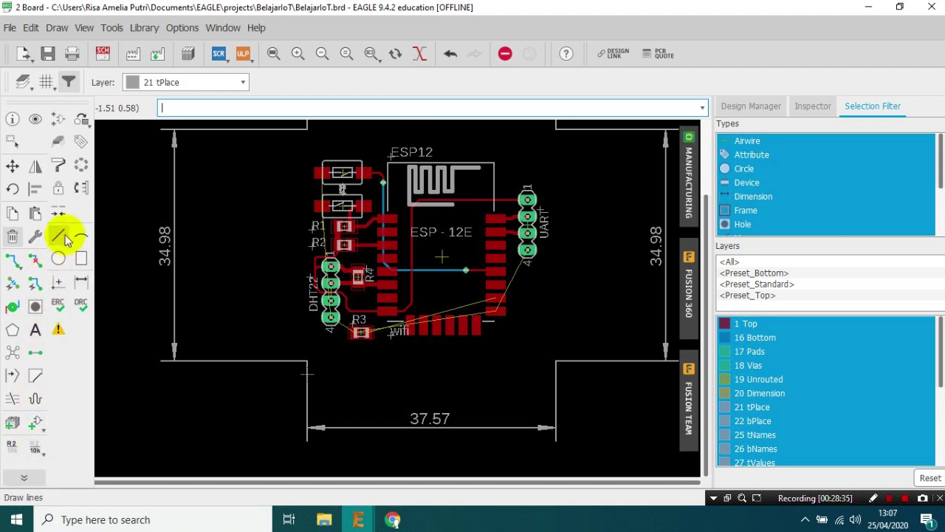
left_click(59, 236)
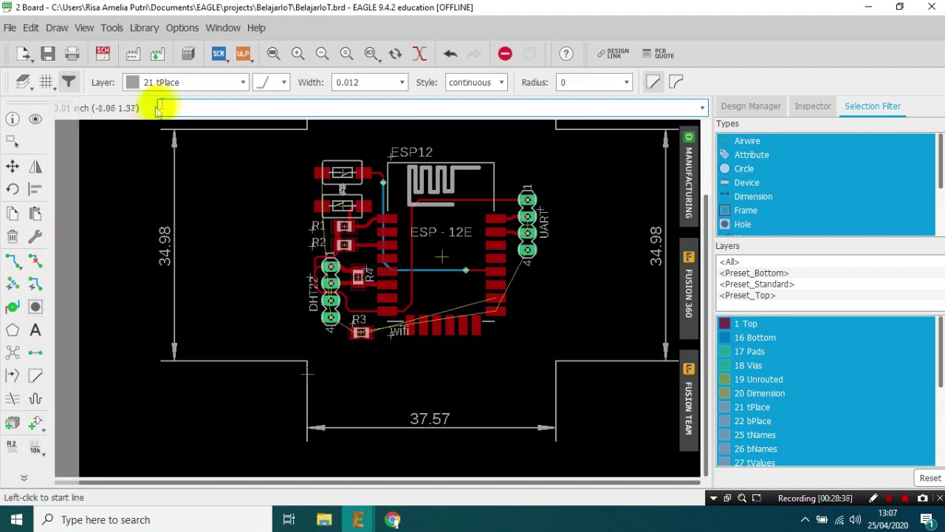
left_click(239, 82)
left_click(185, 129)
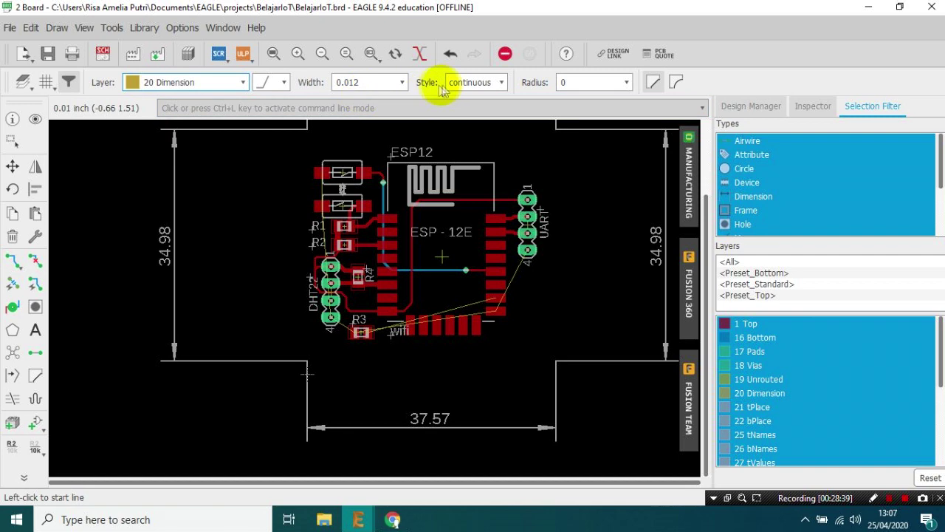
left_click(379, 88)
scroll(379, 87, "up", 1)
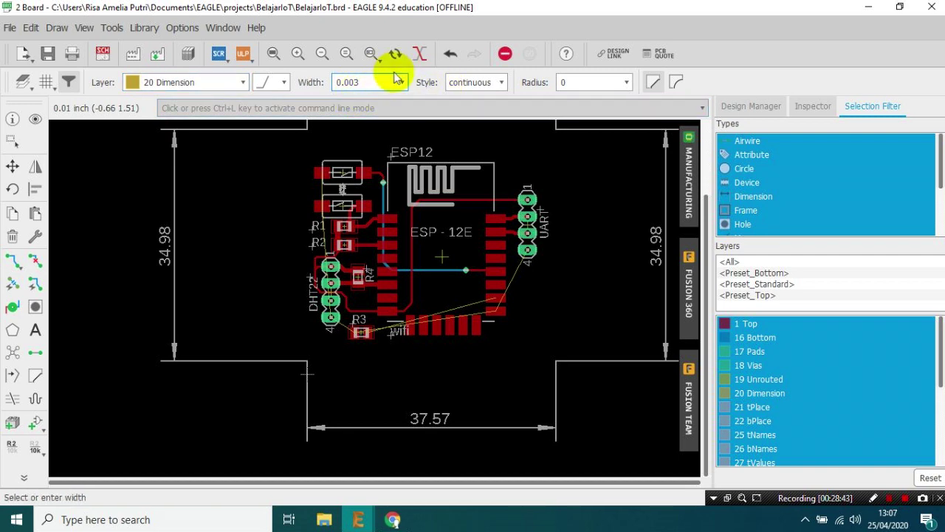
scroll(286, 149, "up", 1)
Step: Draw the outline's left edge between the two left dimension corners, stopping short of each, and switch the wire bend to the rounded style
scroll(325, 127, "down", 5)
scroll(325, 128, "up", 6)
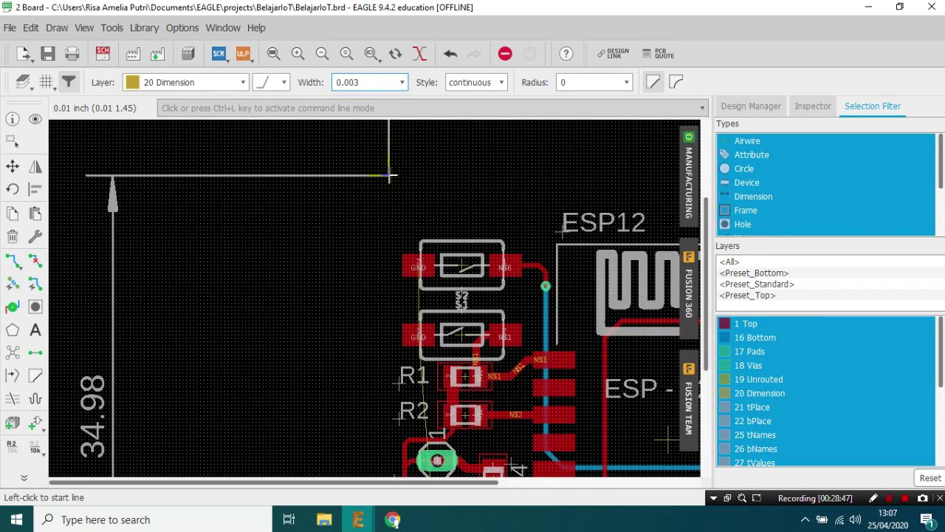
scroll(391, 176, "up", 3)
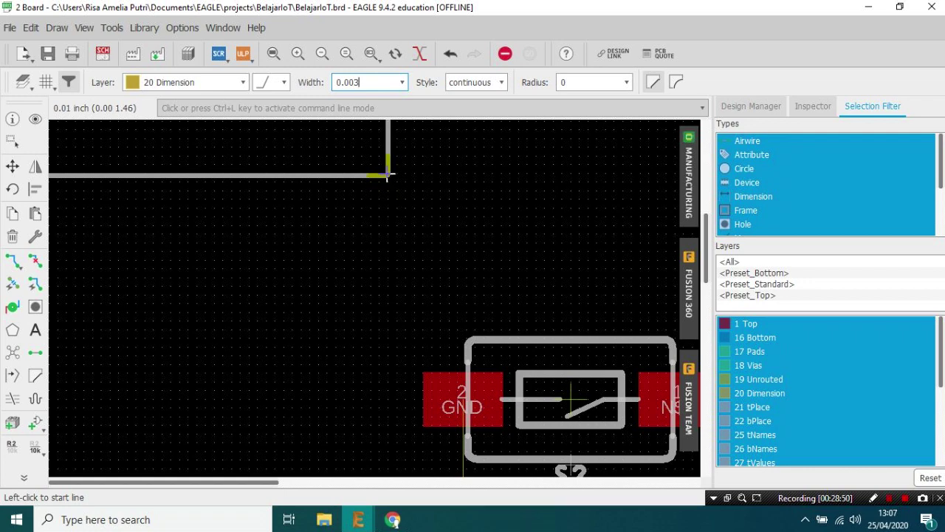
left_click(387, 224)
scroll(384, 273, "down", 5)
scroll(367, 363, "up", 5)
left_click(284, 83)
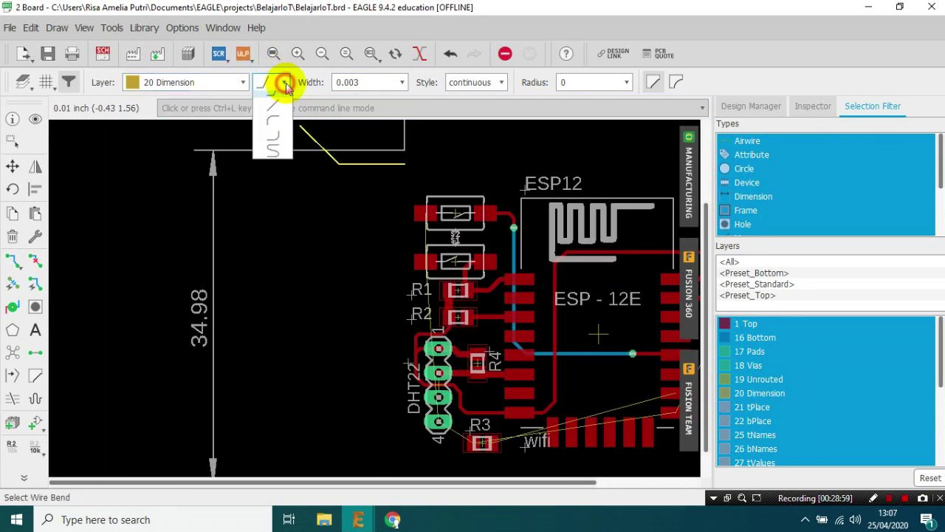
left_click(272, 138)
scroll(370, 322, "down", 3)
scroll(371, 322, "up", 5)
scroll(382, 324, "down", 2)
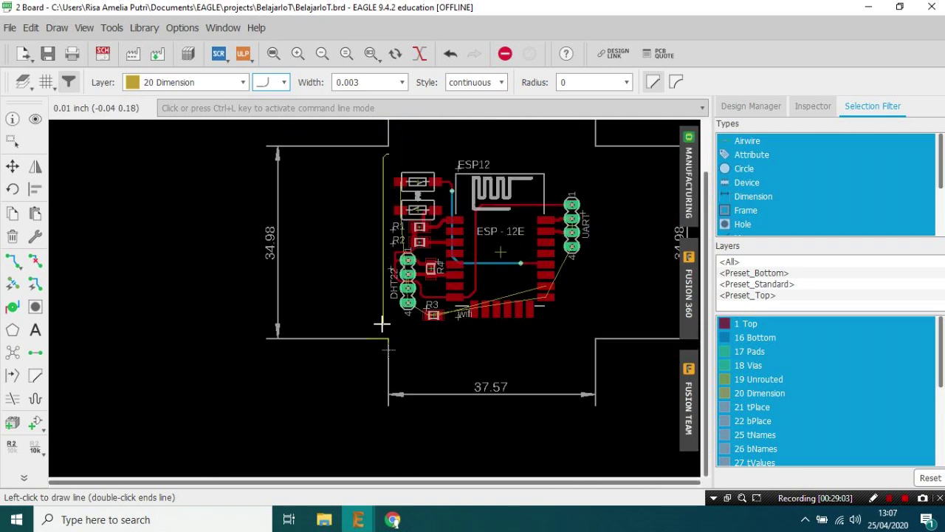
scroll(382, 320, "up", 5)
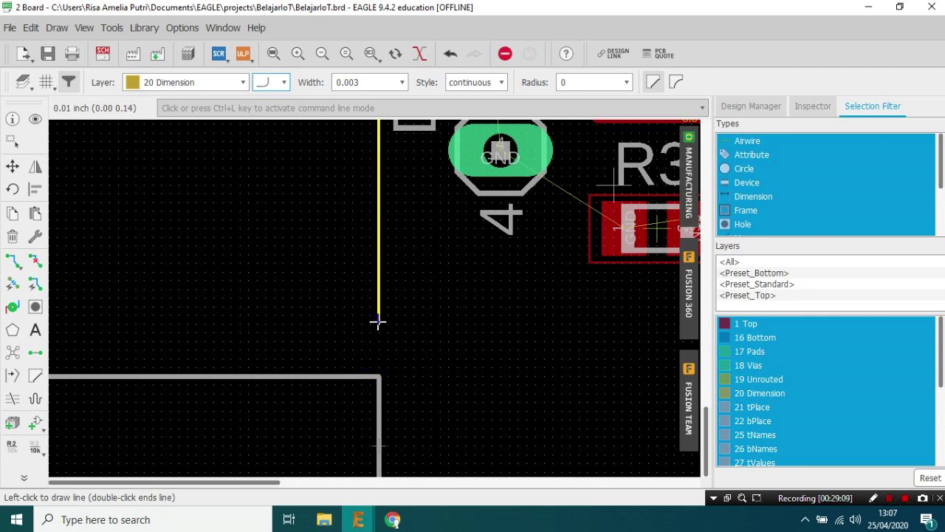
left_click(378, 322)
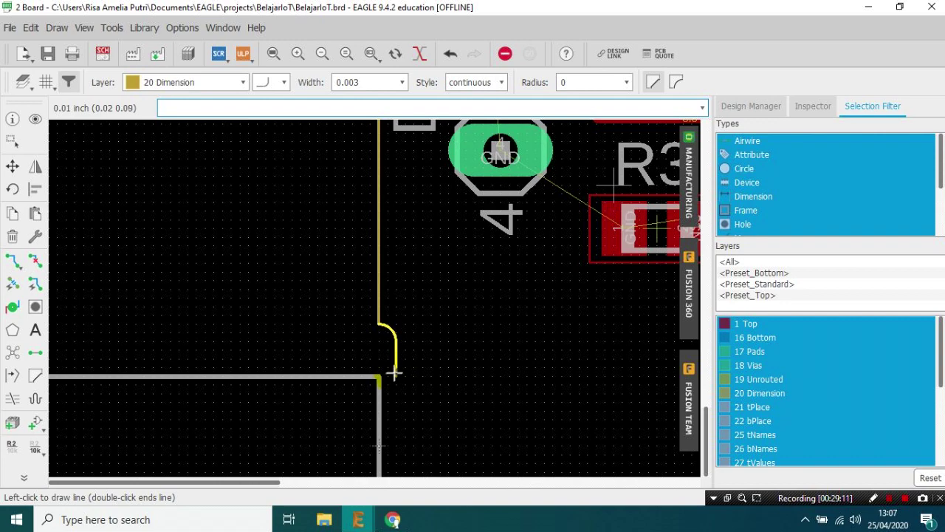
Step: Round the outline's lower-left corner with an arc and draw the bottom edge to just before the lower-right dimension corner
right_click(430, 378)
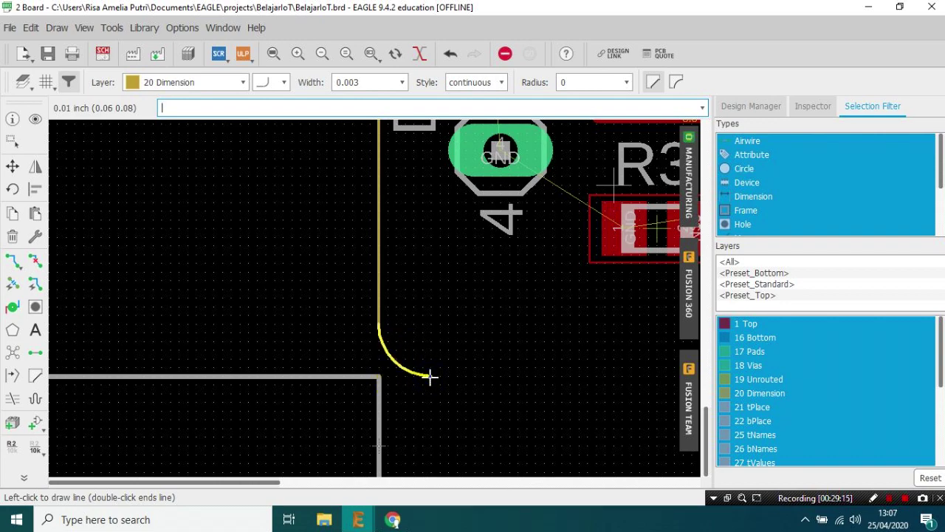
scroll(492, 387, "down", 8)
scroll(609, 371, "up", 10)
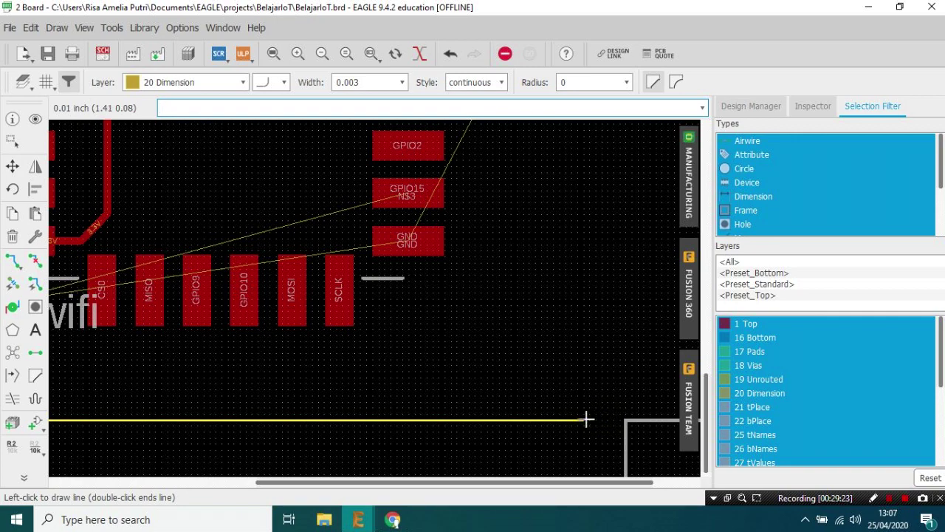
left_click(588, 421)
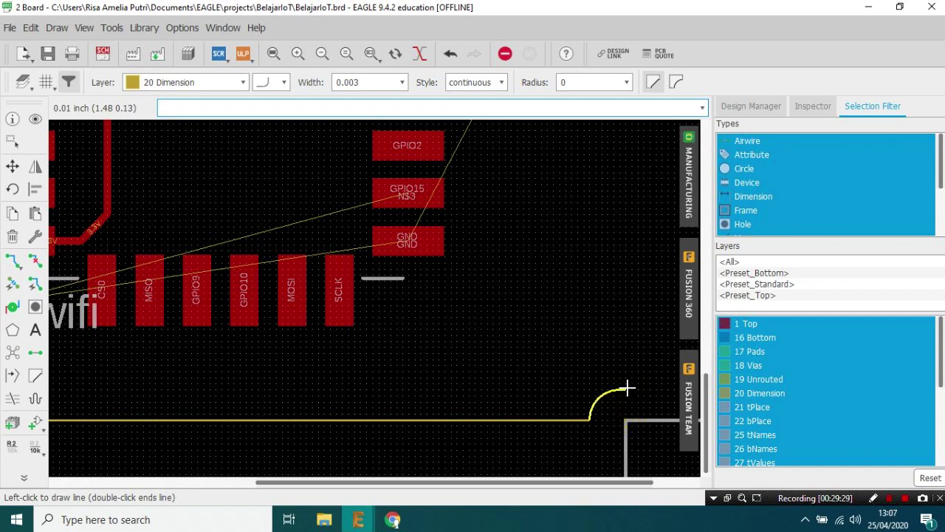
Step: Round the outline's lower-right corner and draw the right edge up to just below the upper-right dimension corner
scroll(617, 325, "down", 5)
scroll(616, 232, "up", 5)
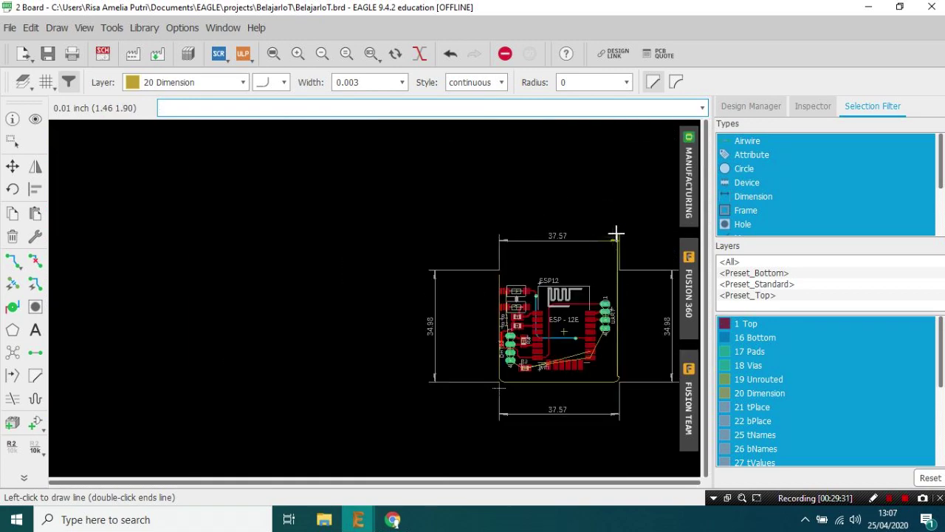
scroll(604, 261, "up", 3)
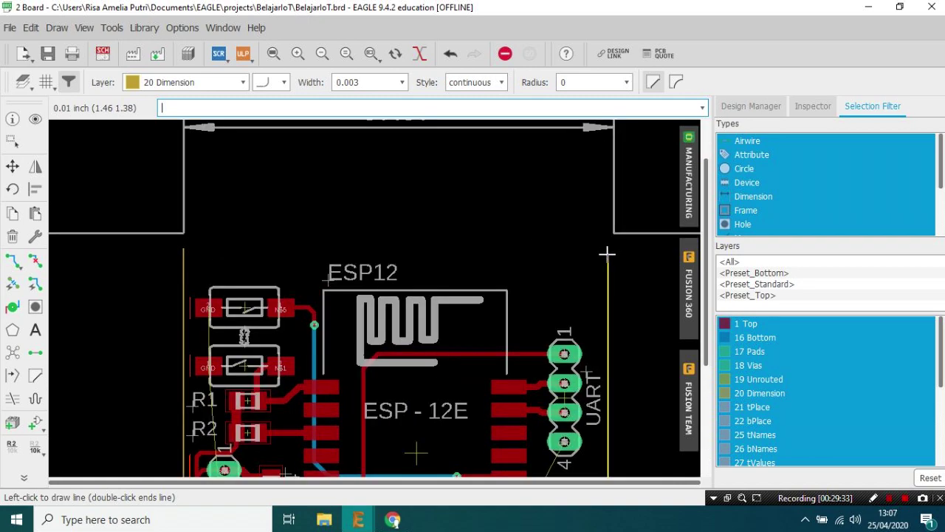
scroll(616, 225, "down", 3)
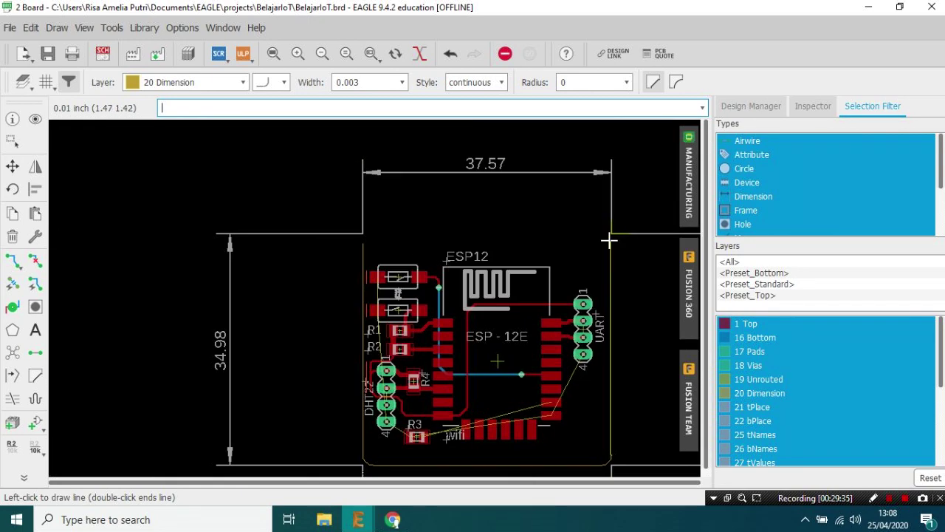
scroll(610, 278, "up", 4)
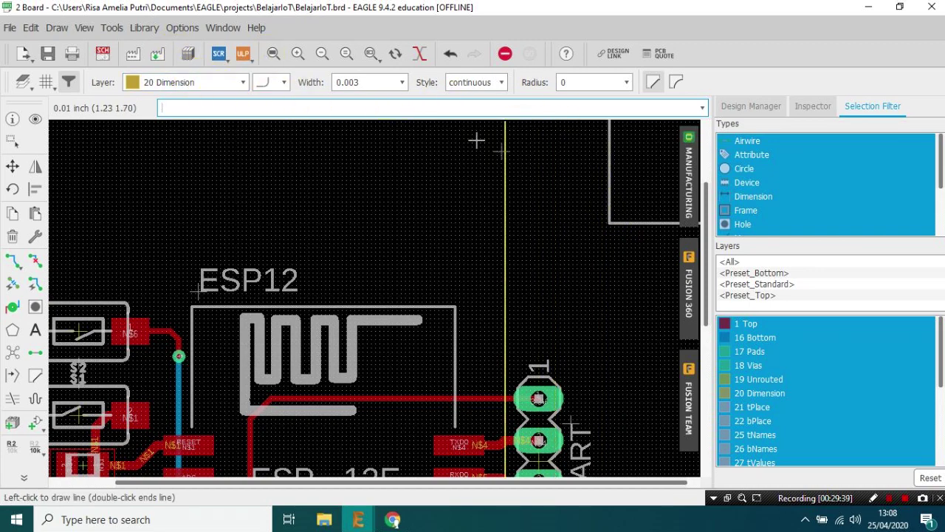
scroll(594, 224, "up", 2)
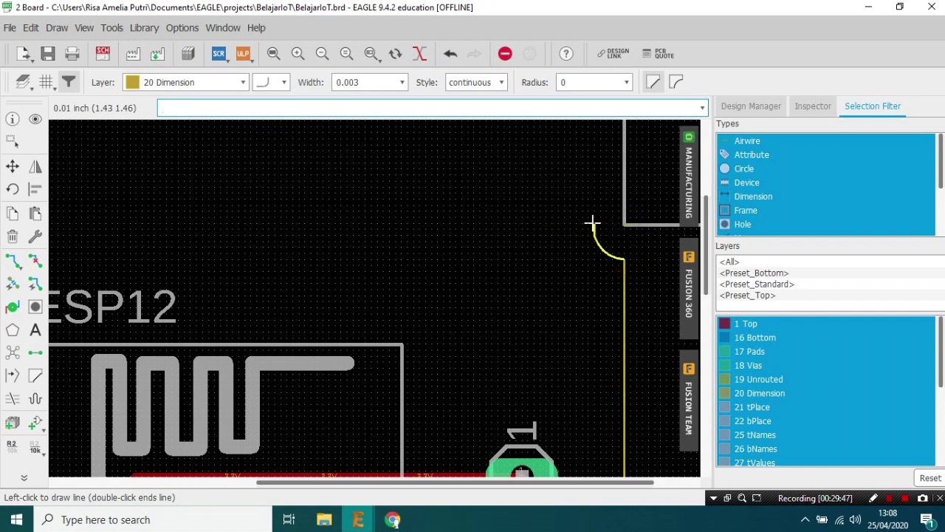
Step: Round the upper-right corner, draw the top edge, and close the outline with a rounded upper-left corner at the left edge
scroll(460, 213, "down", 3)
scroll(148, 205, "up", 4)
double_click(101, 260)
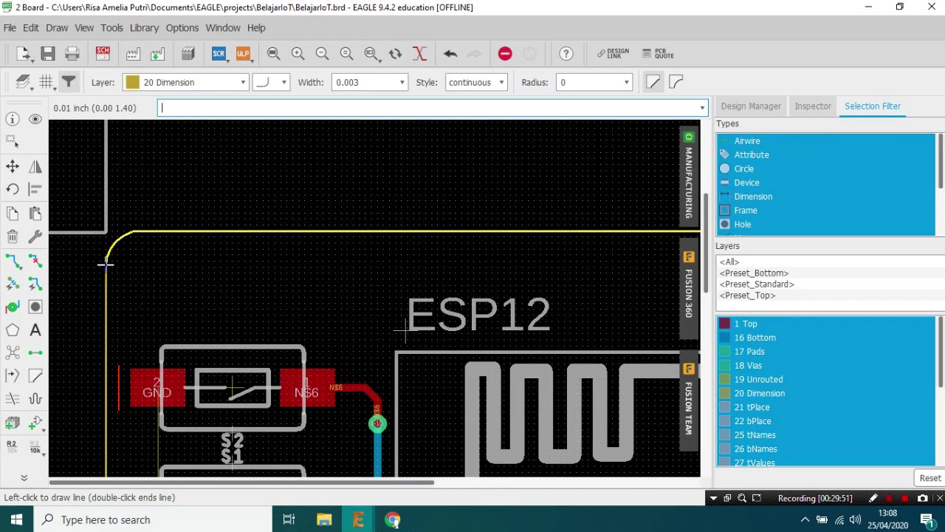
scroll(108, 262, "down", 2)
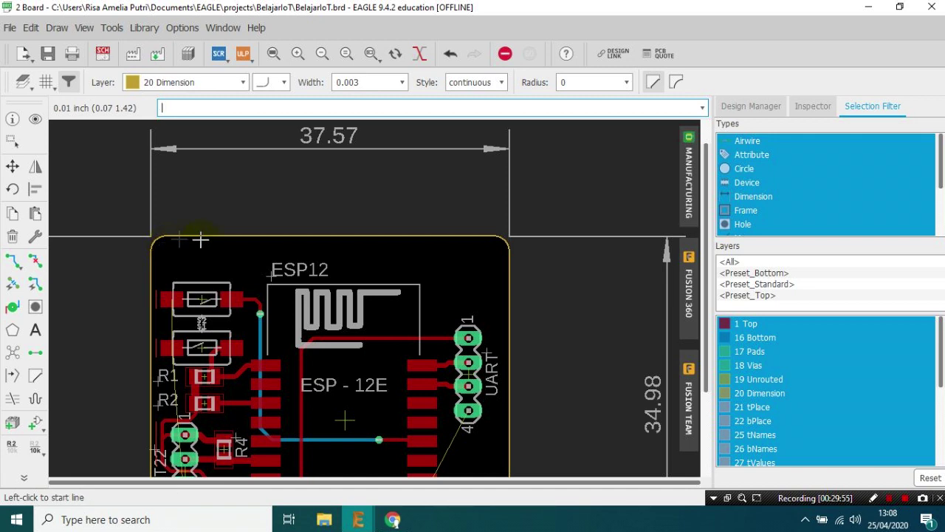
scroll(185, 239, "down", 3)
scroll(210, 252, "up", 3)
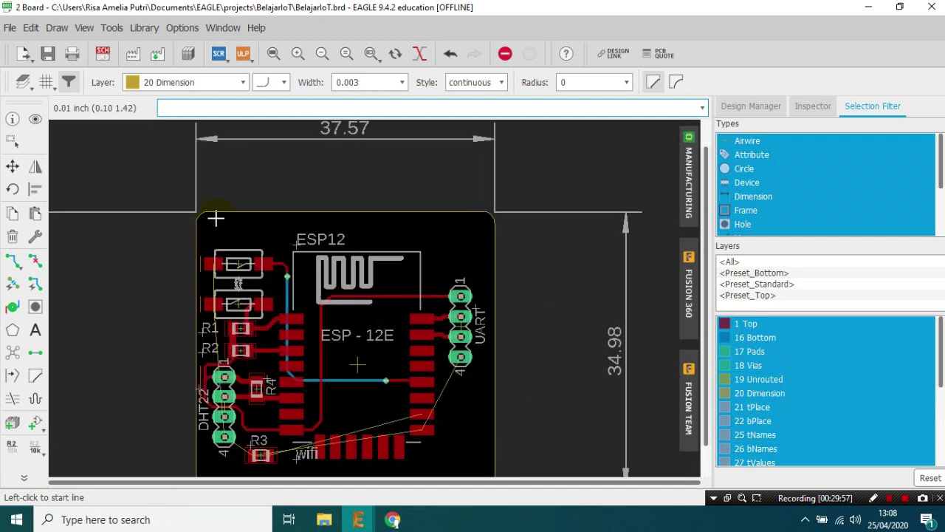
scroll(377, 231, "down", 2)
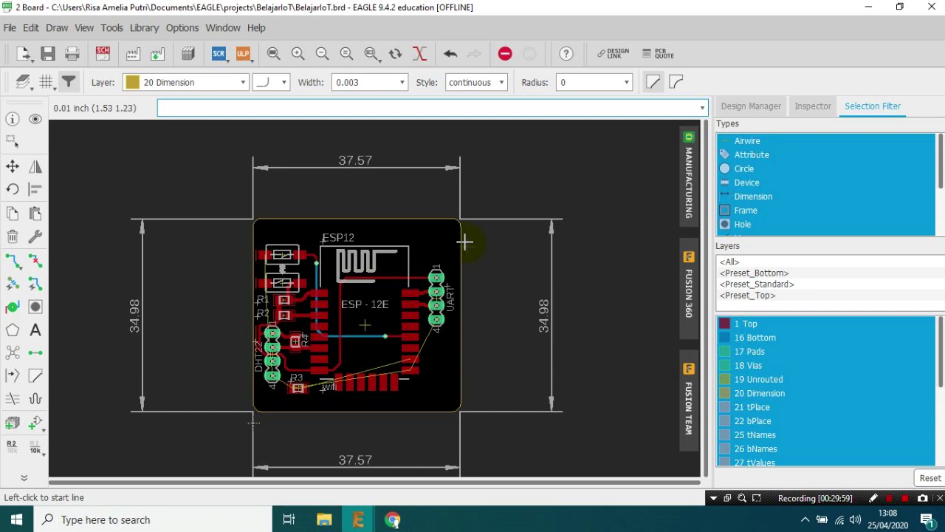
Step: Inspect the board's top side and its rounded corners in the manufacturing preview, and close the preview
left_click(688, 181)
scroll(530, 211, "up", 4)
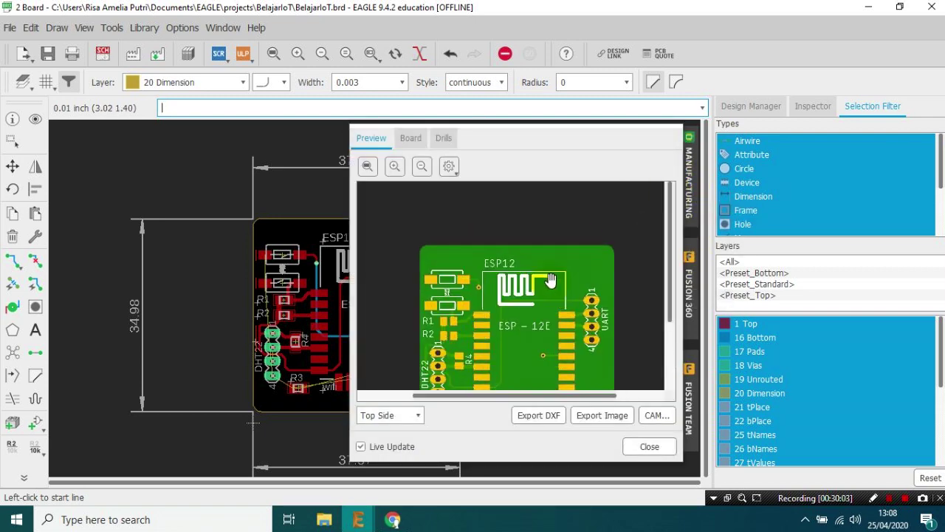
left_click_drag(530, 211, 560, 182)
left_click_drag(426, 232, 488, 296)
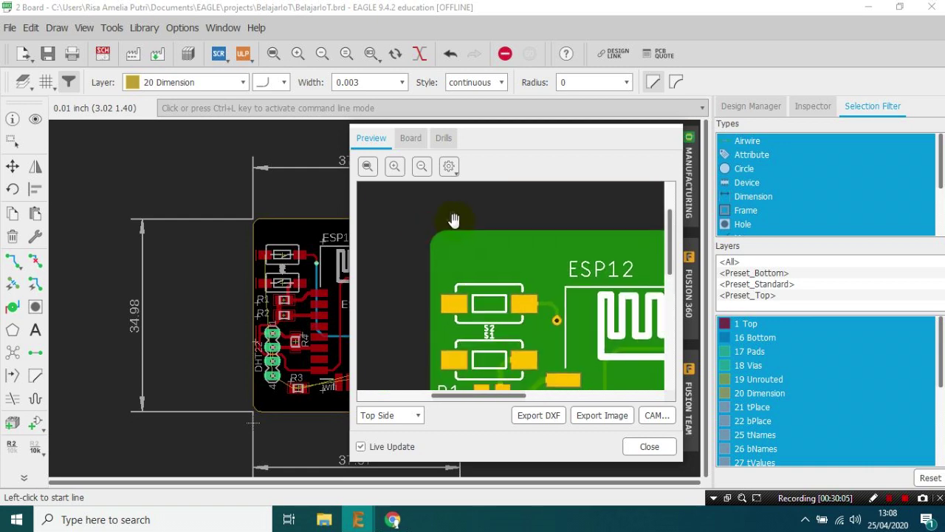
scroll(515, 305, "down", 3)
scroll(573, 251, "up", 1)
scroll(573, 251, "down", 2)
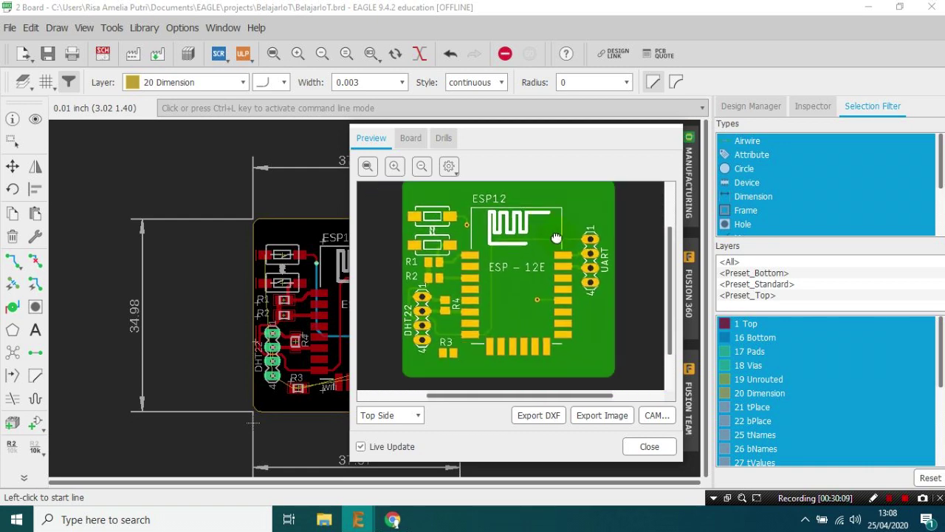
left_click_drag(559, 245, 566, 253)
mouse_move(574, 227)
left_mouse_down()
mouse_move(566, 250)
mouse_move(581, 228)
left_mouse_up()
left_click(664, 447)
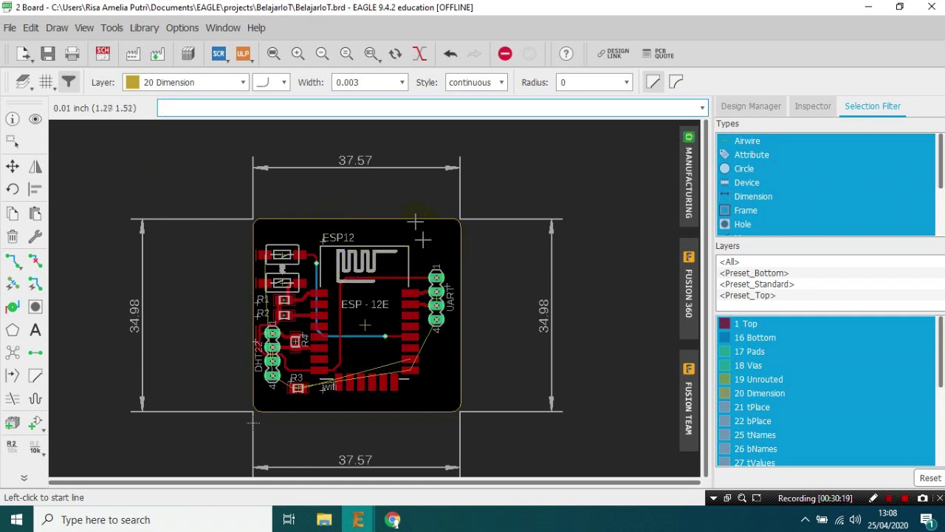
Step: Switch to the schematic and search the part libraries for "hole" in the Add dialog
left_click(102, 53)
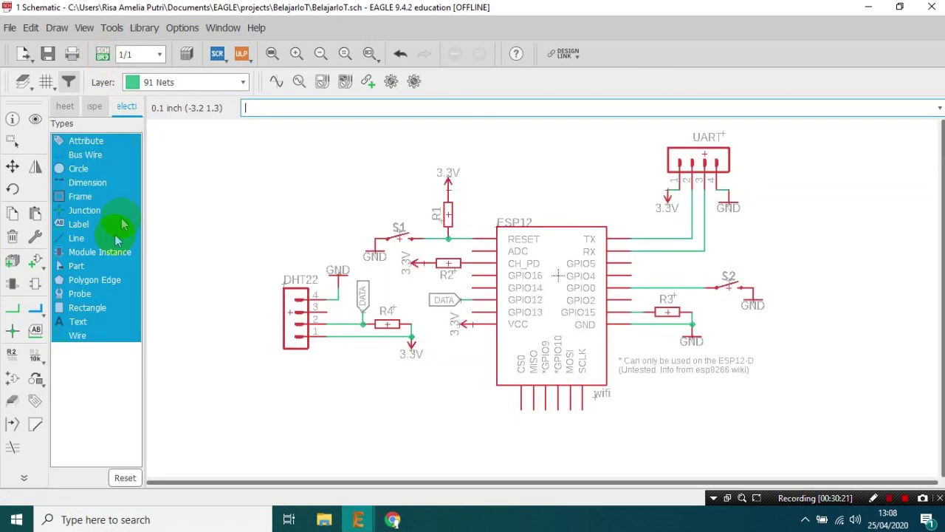
left_click(35, 263)
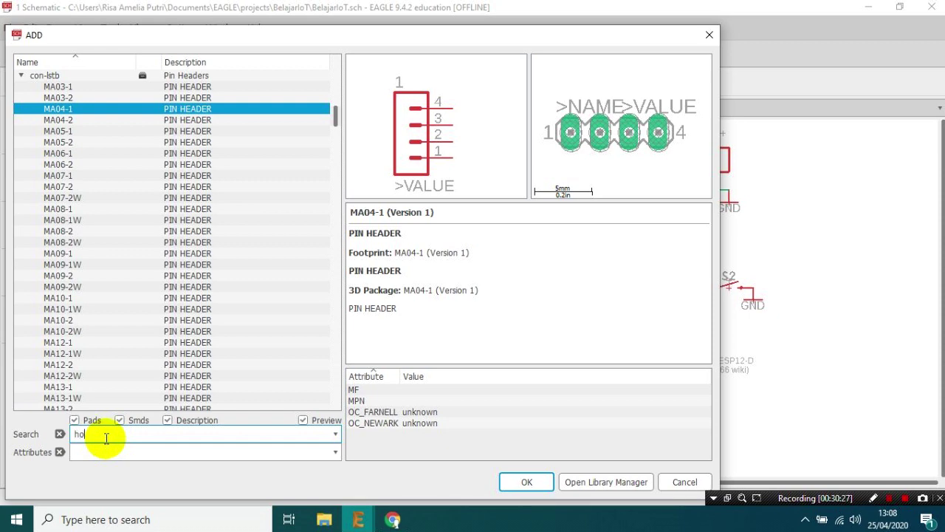
type("hole")
key("Return")
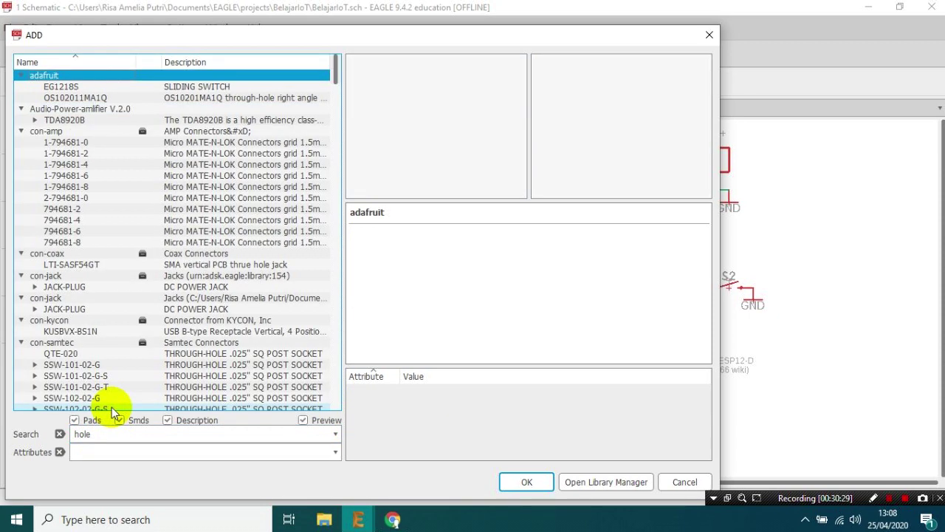
left_click(103, 170)
scroll(118, 185, "down", 15)
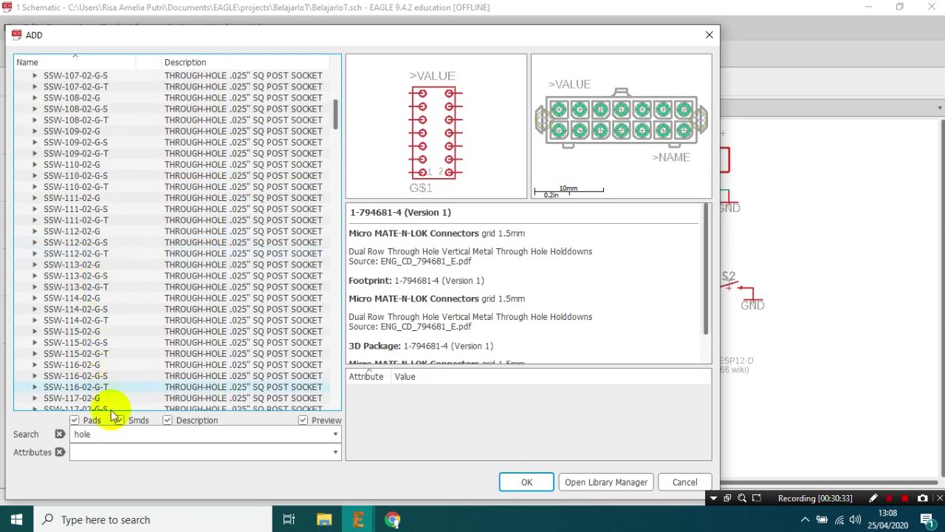
Step: Search the part libraries for "drill" and expand the MOUNT-HOLE device in the holes library
left_click(101, 447)
double_click(98, 436)
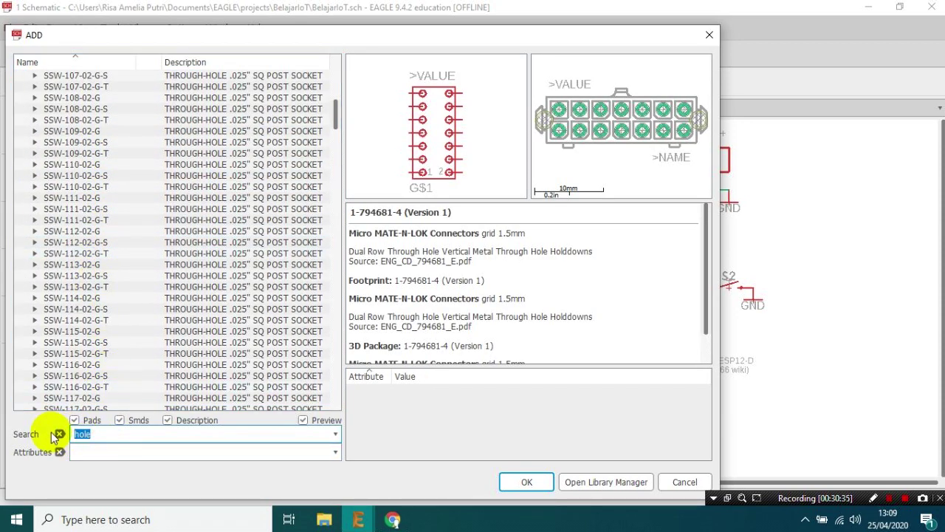
type("drill")
key("Return")
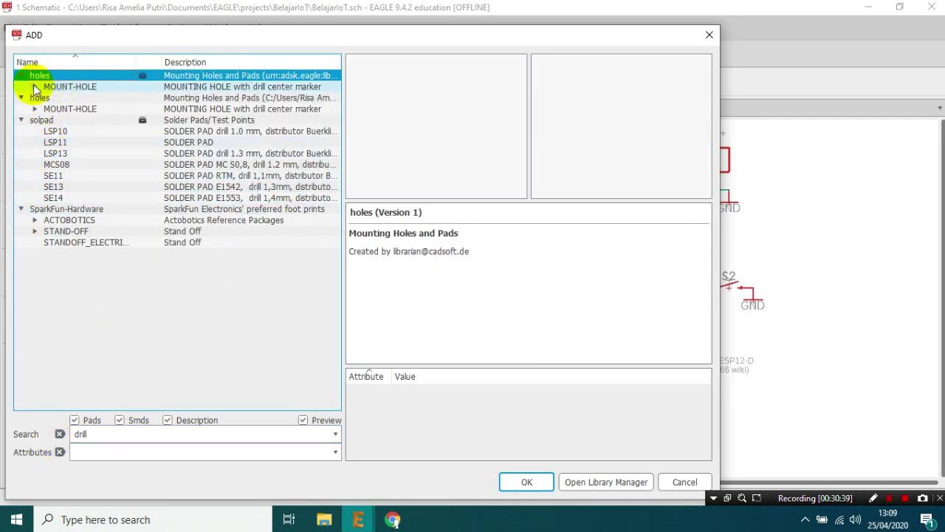
double_click(61, 87)
Step: Compare the MOUNT-HOLE variants in the holes library and place a MOUNT-HOLE3.0 on the schematic above the ESP12 module
left_click(87, 97)
left_click(88, 109)
left_click(85, 142)
left_click(87, 153)
left_click(87, 175)
left_click(89, 197)
left_click(119, 98)
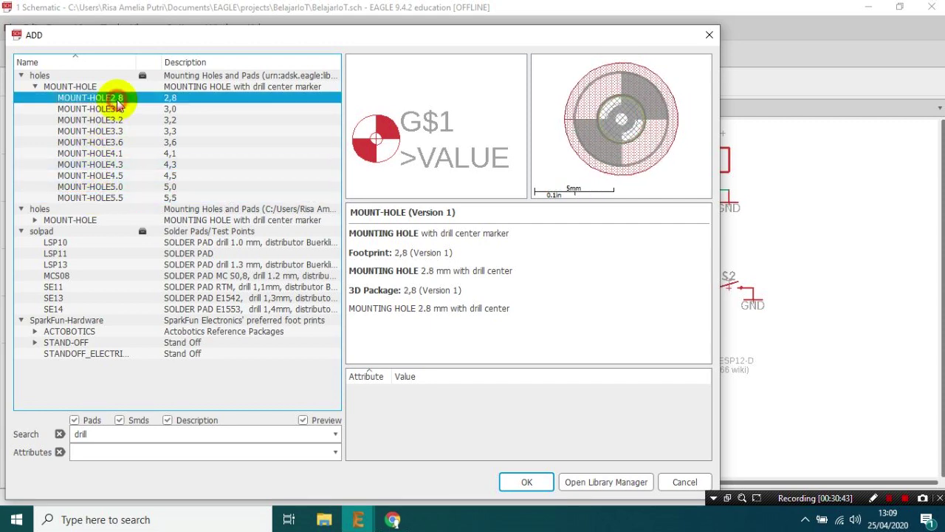
left_click(120, 108)
left_click(121, 97)
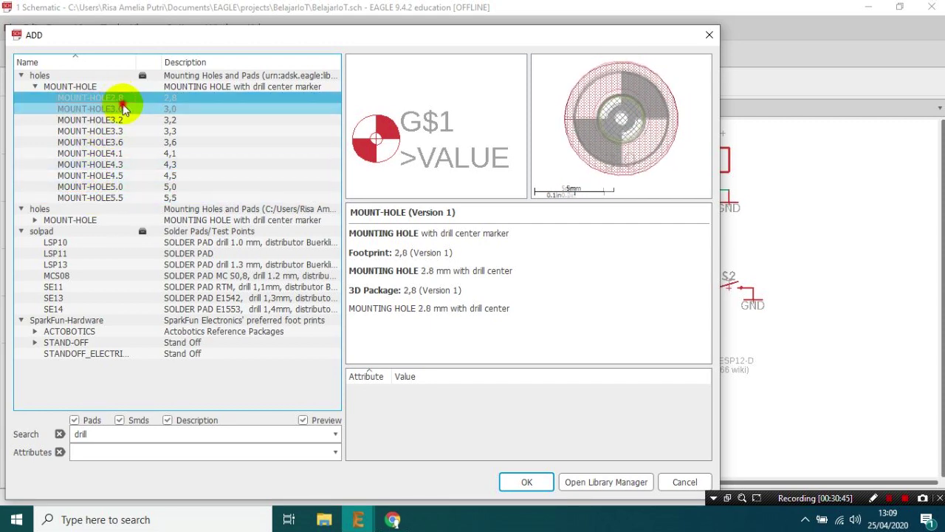
left_click(124, 108)
double_click(124, 109)
left_click(497, 166)
Step: Switch to the board and move the 3.0 mounting hole inside the outline's upper-right corner, above the UART header
left_click(103, 53)
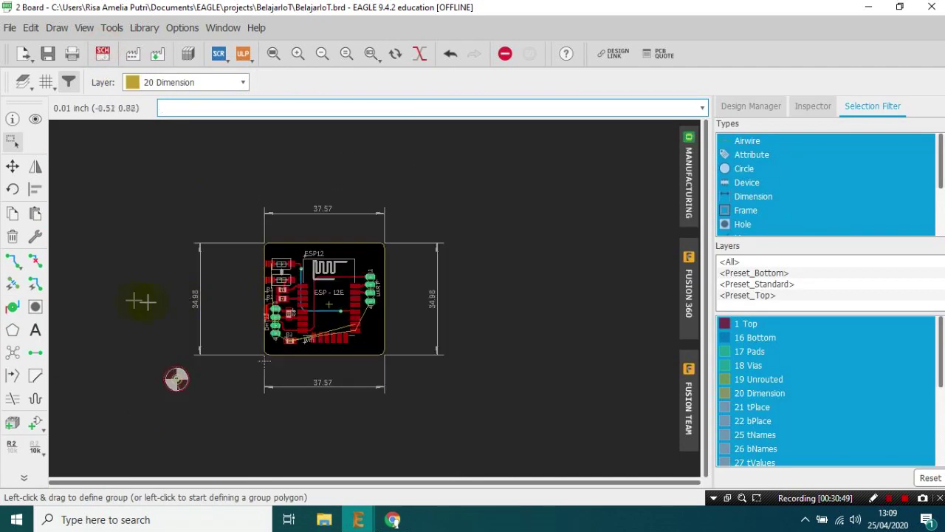
left_click(12, 167)
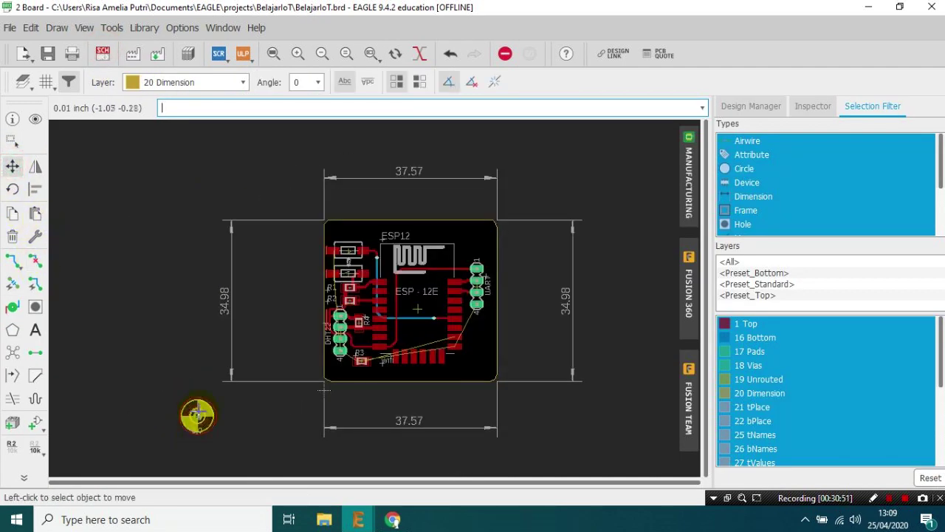
left_click(197, 416)
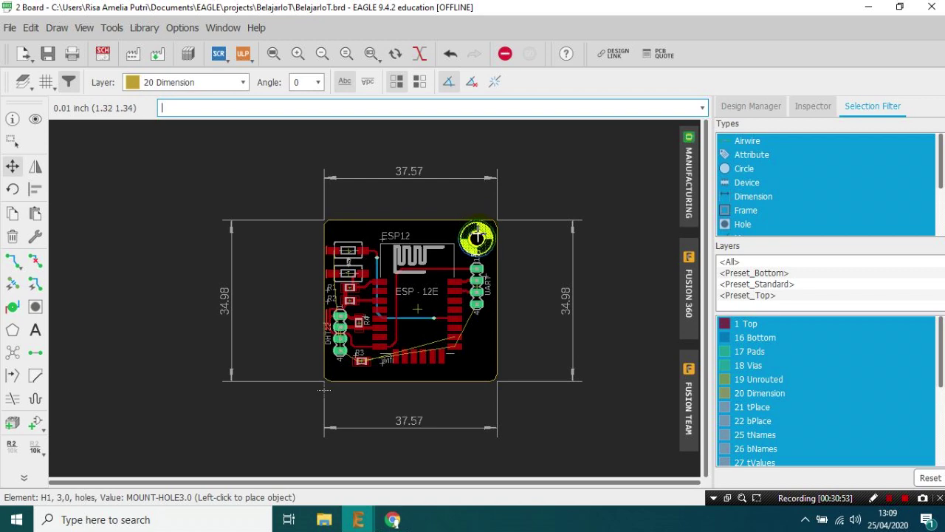
left_click(477, 237)
scroll(476, 238, "up", 5)
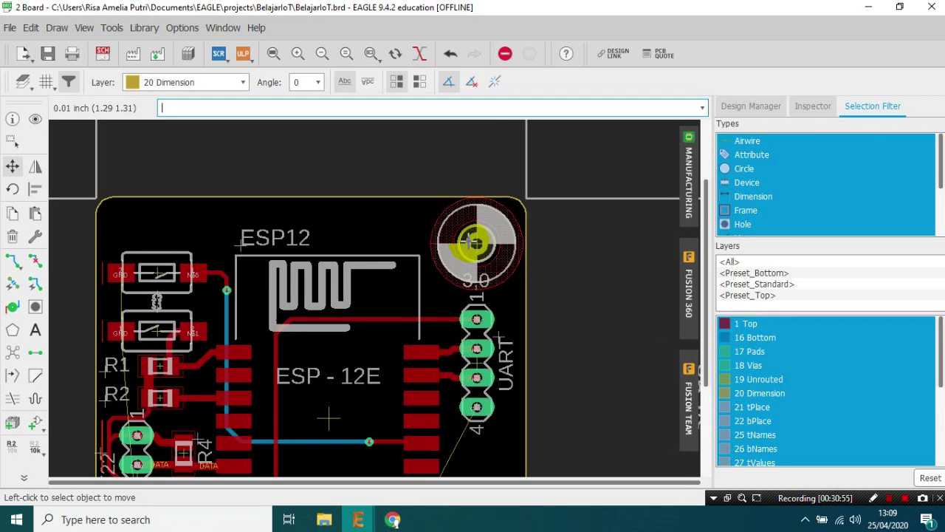
scroll(362, 237, "down", 3)
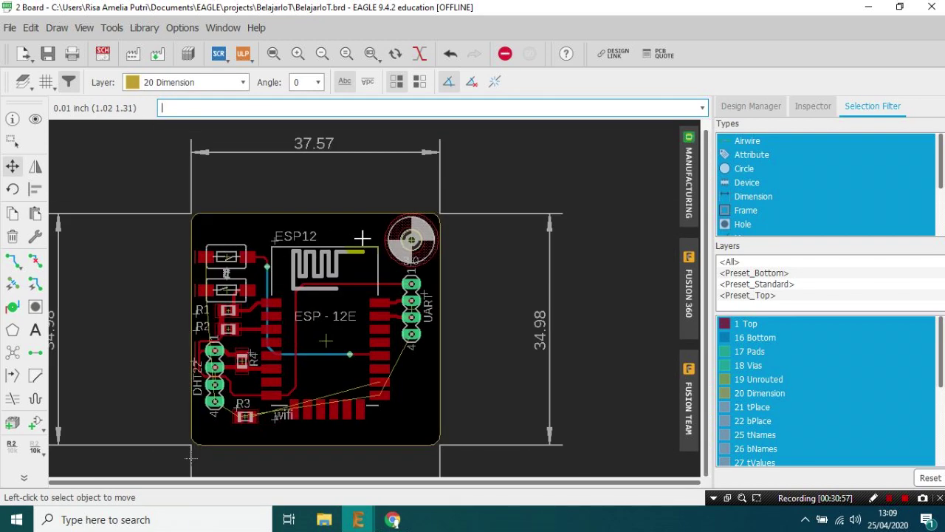
Step: Return to the schematic and delete the MOUNT-HOLE3.0 part
left_click(12, 236)
left_click(106, 54)
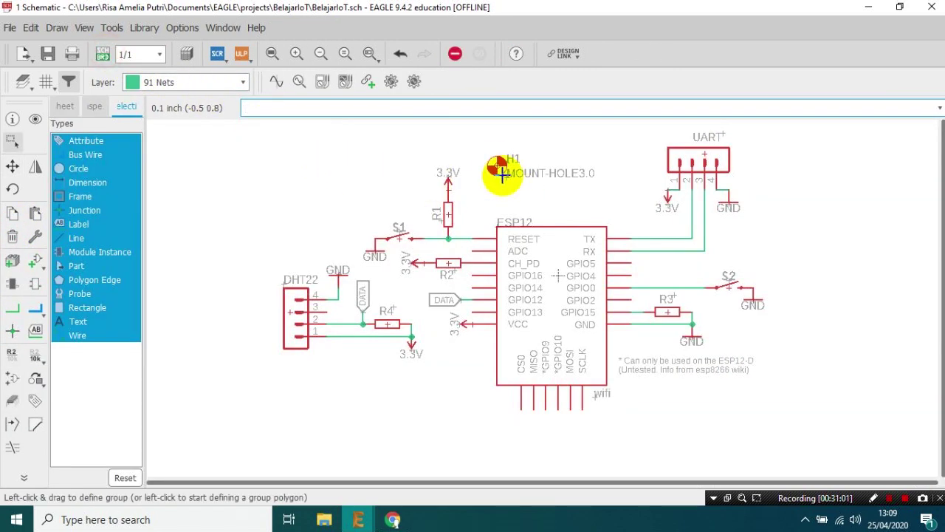
left_click(327, 205)
left_click(11, 236)
left_click(356, 199)
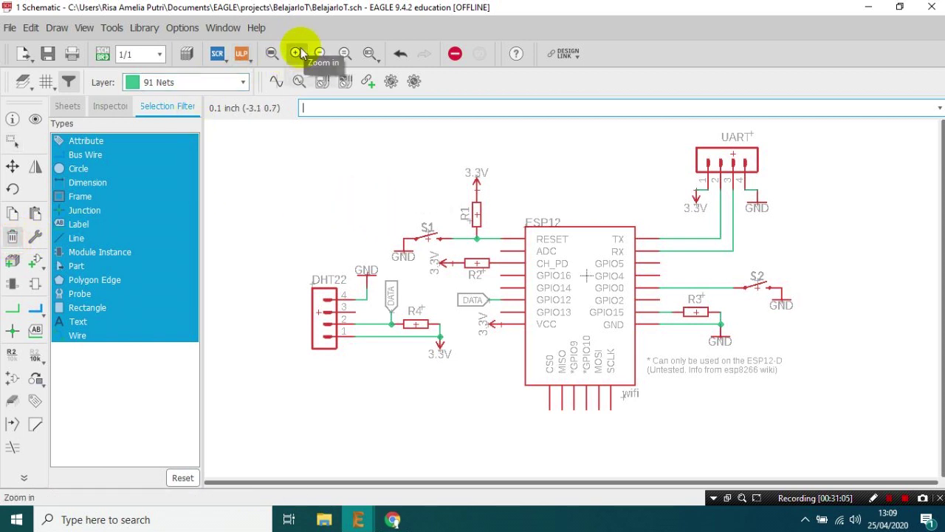
Step: Switch to the board and draw a circle on layer 20 Dimension near the outline's upper-right corner
left_click(101, 54)
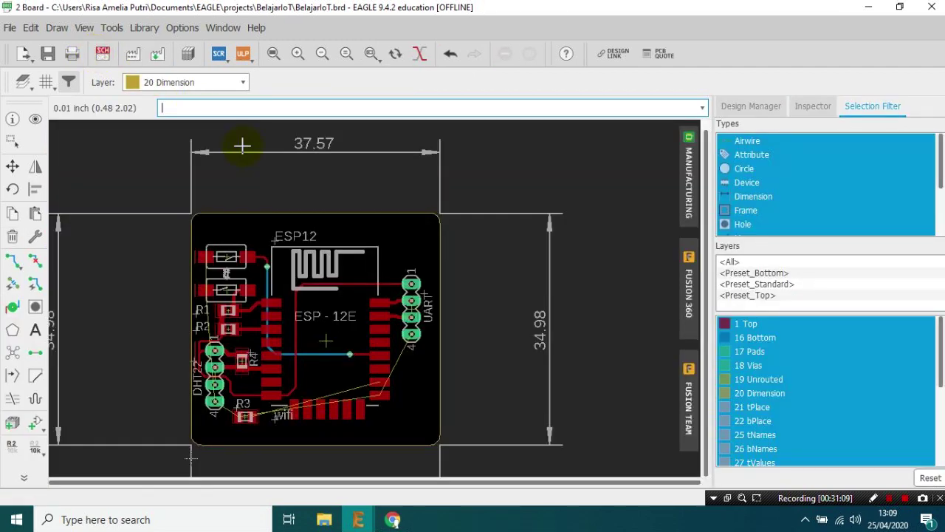
left_click(23, 476)
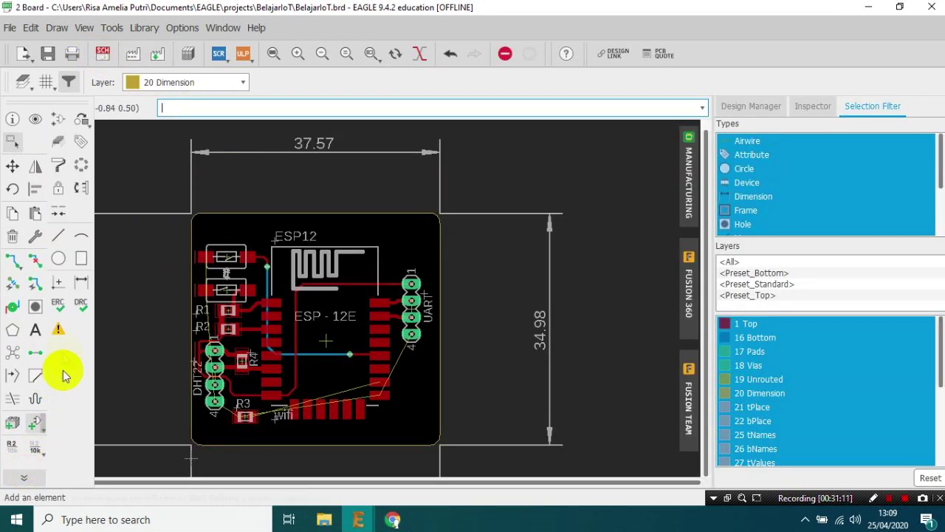
left_click(58, 259)
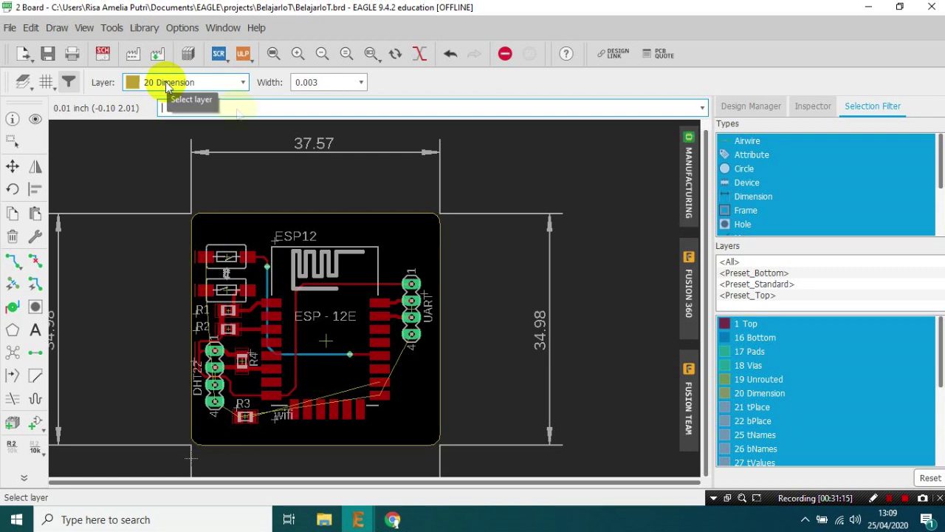
scroll(399, 226, "up", 2)
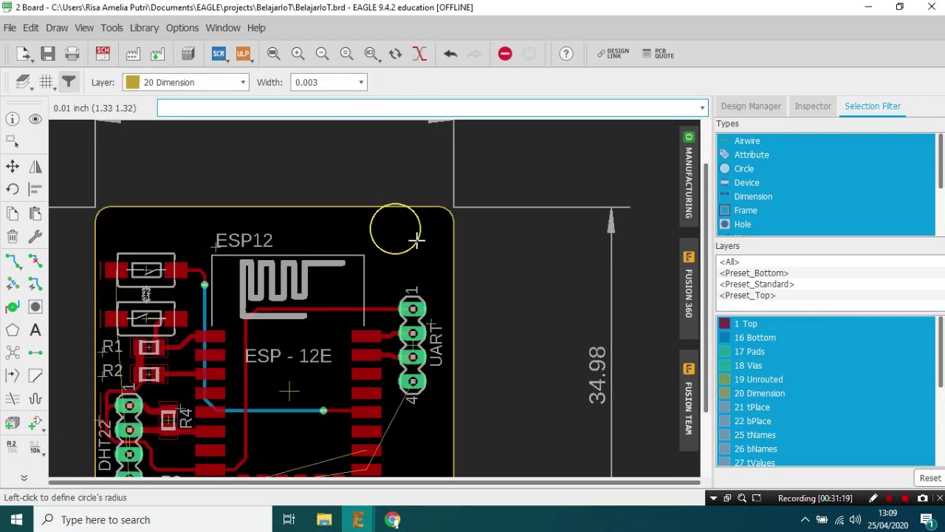
left_click(416, 240)
Step: Move the circle fully inside the board's upper-right corner, directly above the UART header
left_click(12, 166)
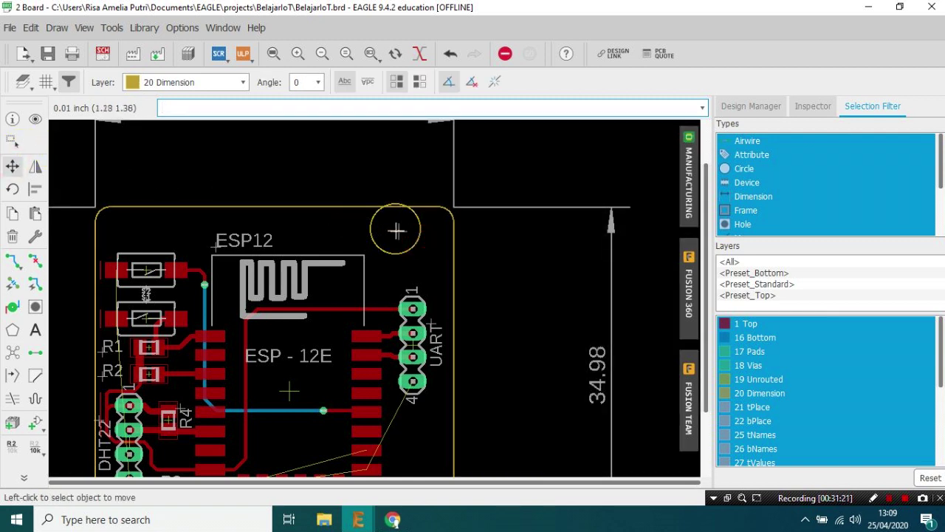
left_click(422, 237)
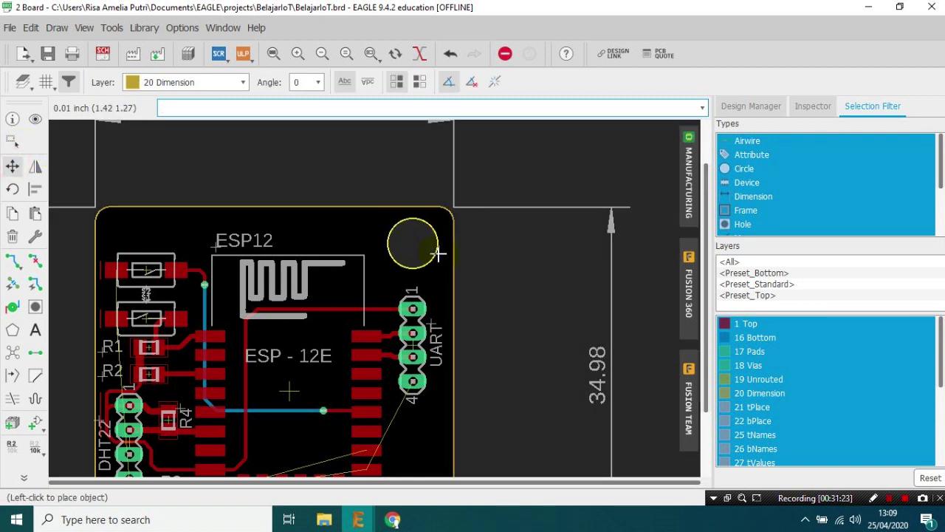
scroll(299, 304, "down", 2)
scroll(283, 330, "up", 1)
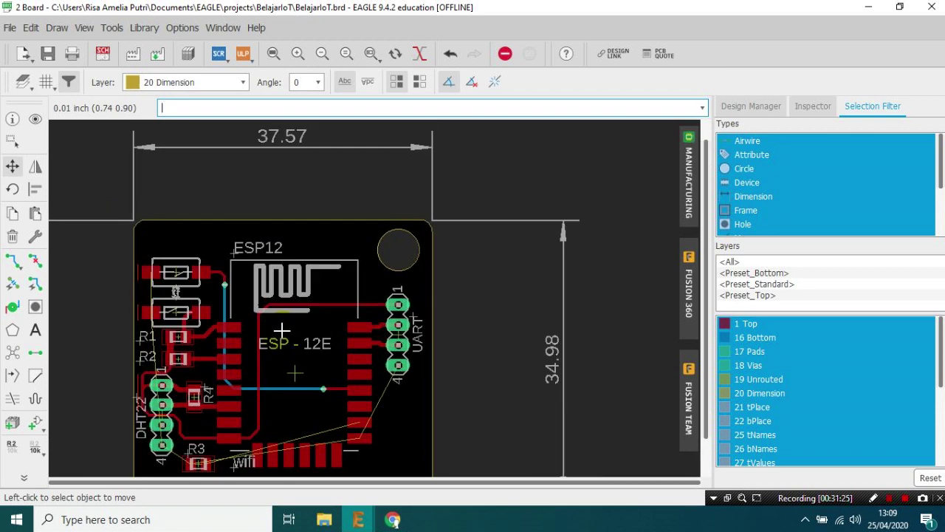
scroll(280, 334, "down", 3)
scroll(240, 397, "up", 1)
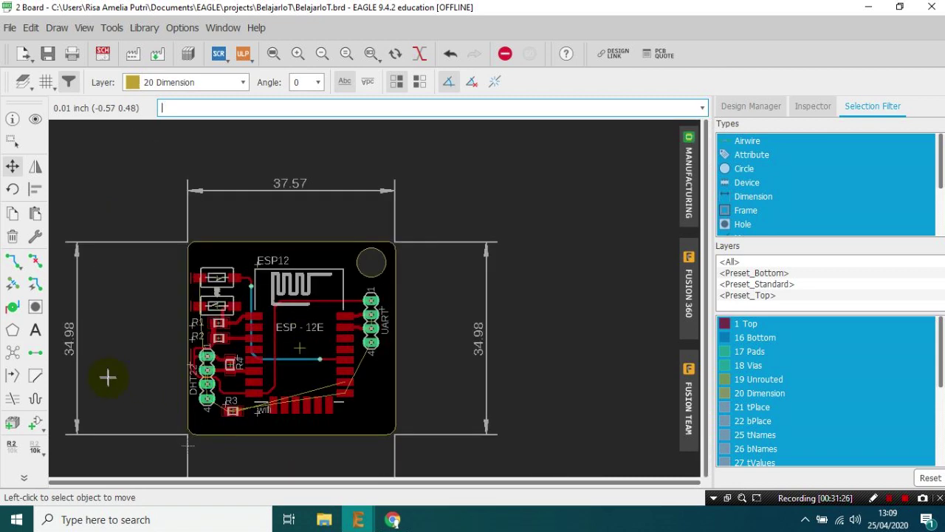
Step: Copy the circle to the board's lower-right corner and check both holes in the manufacturing preview
left_click(11, 214)
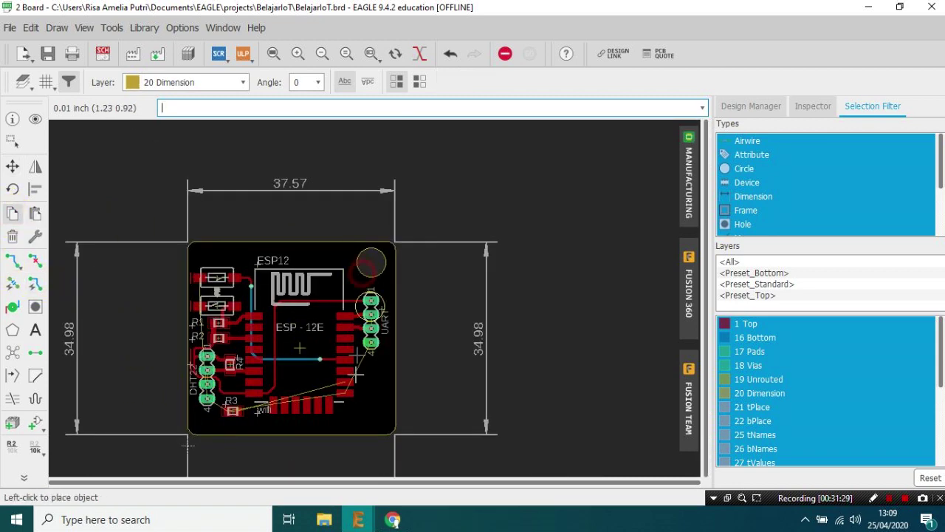
scroll(363, 425, "up", 2)
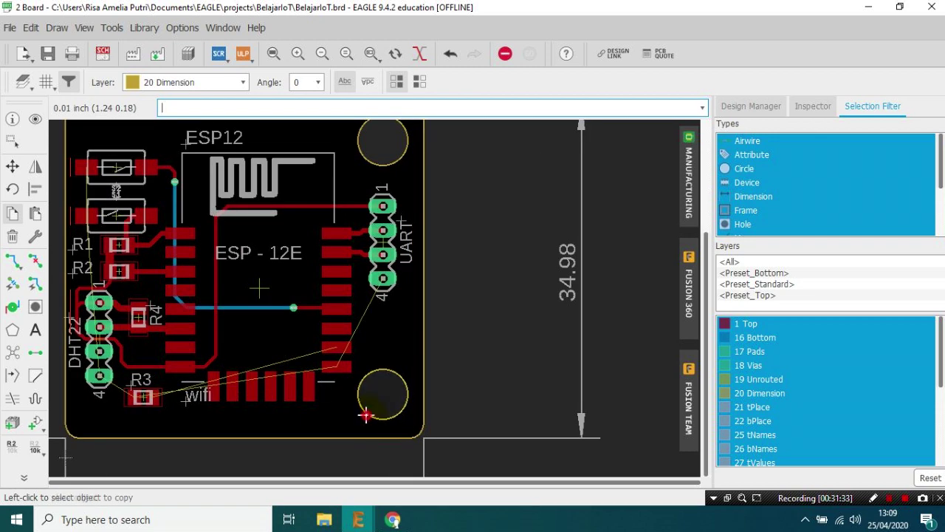
left_click(365, 415)
scroll(366, 415, "down", 2)
left_click(694, 207)
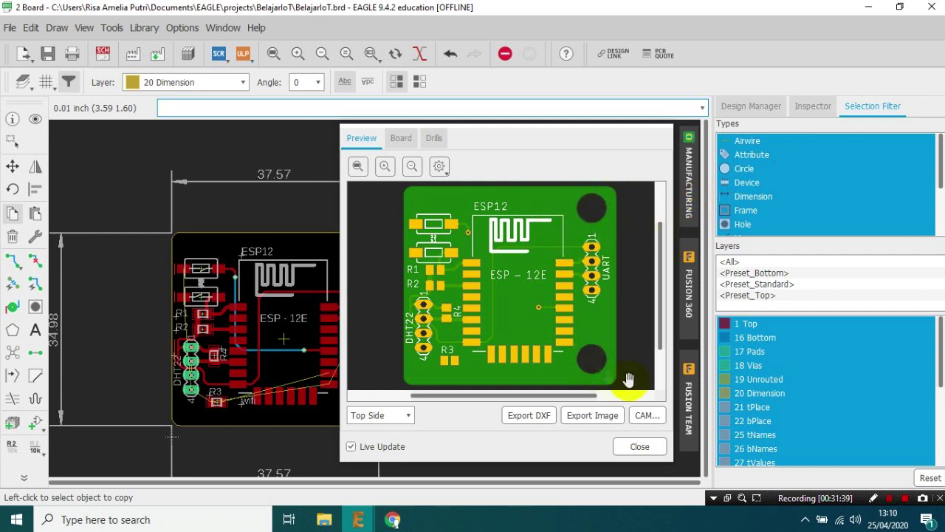
left_click(639, 446)
Step: Delete the height dimension on the board's left side and the width dimension above the board
scroll(282, 315, "down", 2)
scroll(325, 279, "up", 3)
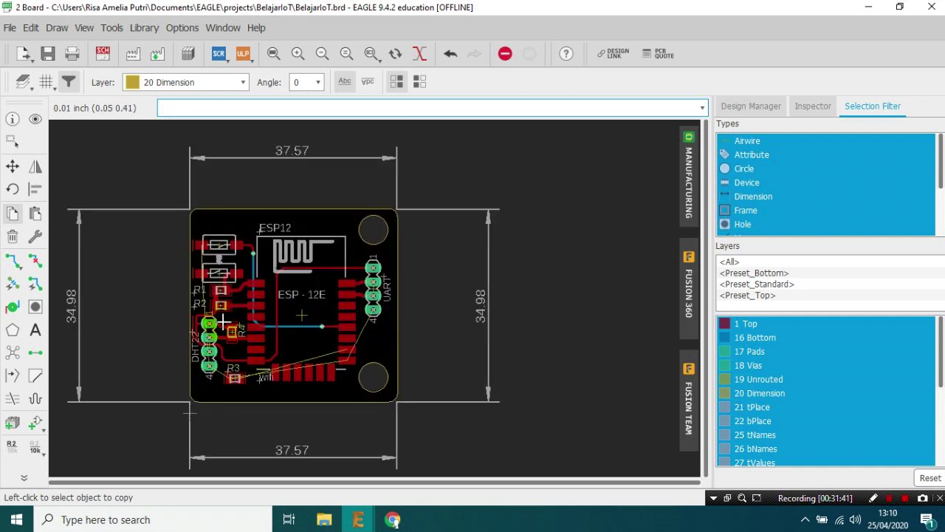
left_click(12, 140)
left_click_drag(61, 171, 110, 407)
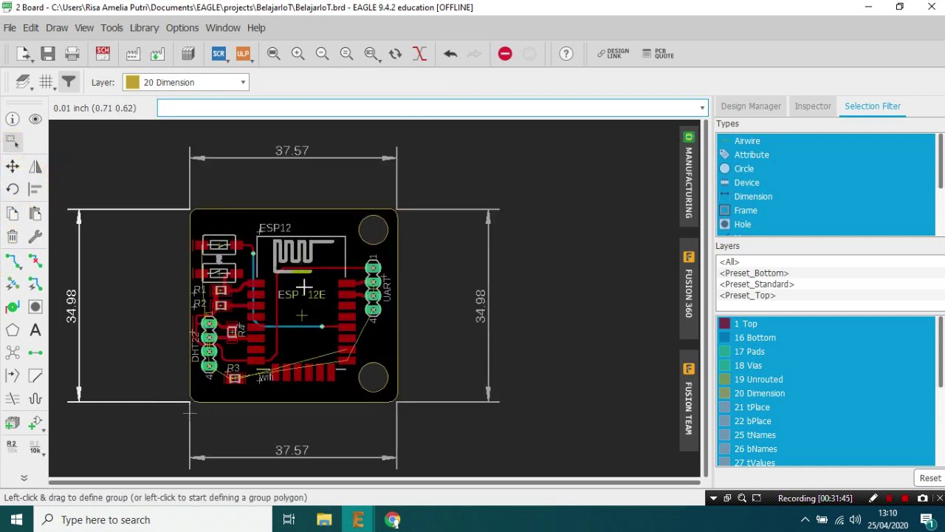
key("Delete")
left_click_drag(174, 146, 465, 181)
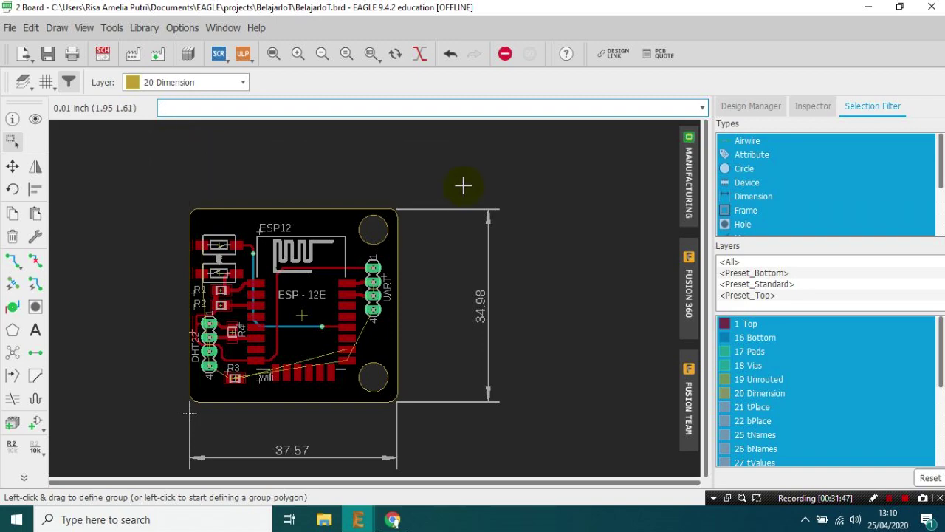
scroll(214, 280, "down", 2)
scroll(264, 288, "up", 4)
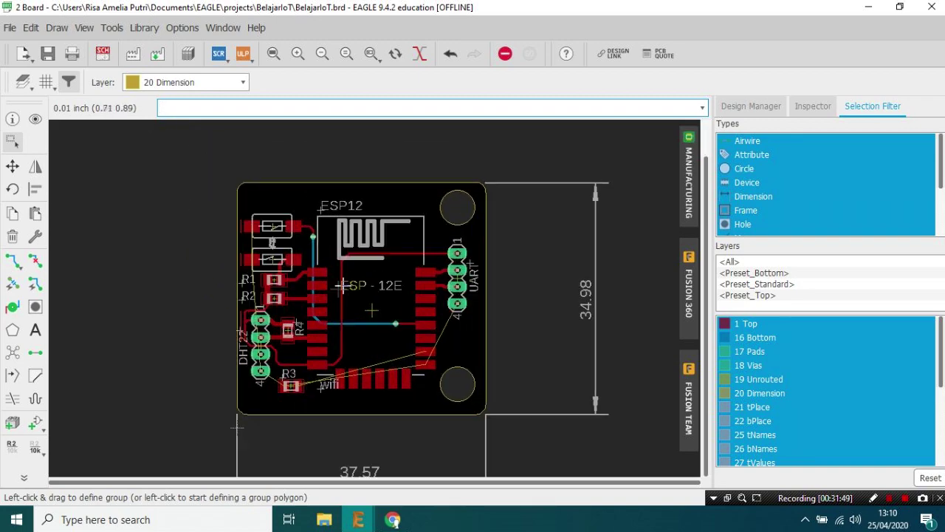
Step: Nudge resistor R3 slightly upward and move the wifi label inside the ESP-12E footprint, above its bottom pads
scroll(275, 392, "up", 3)
scroll(270, 399, "down", 2)
scroll(248, 378, "up", 1)
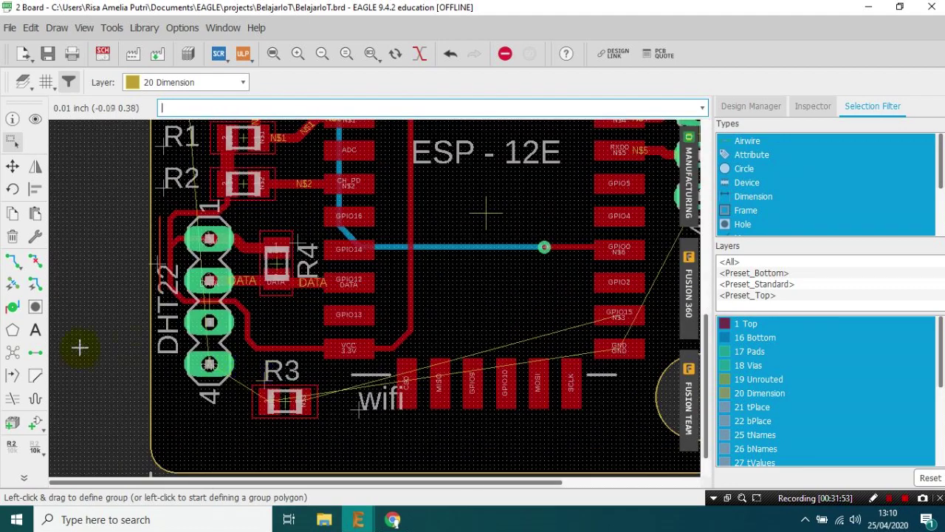
left_click(12, 166)
scroll(259, 258, "down", 2)
scroll(295, 326, "up", 1)
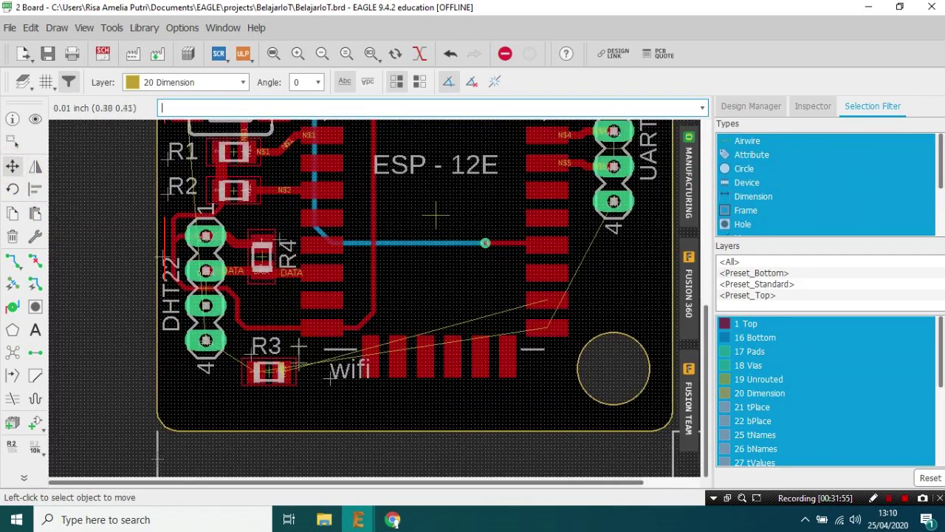
left_click(271, 371)
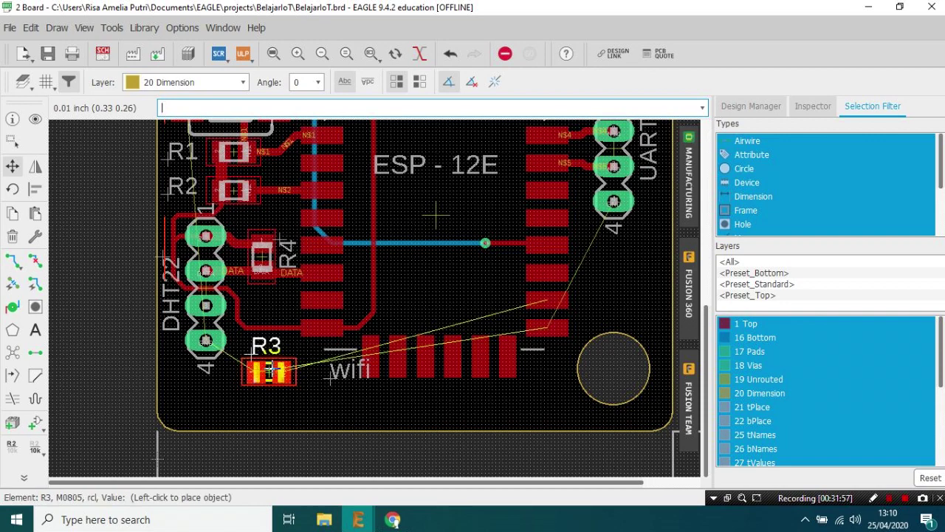
left_click(268, 367)
left_click(330, 379)
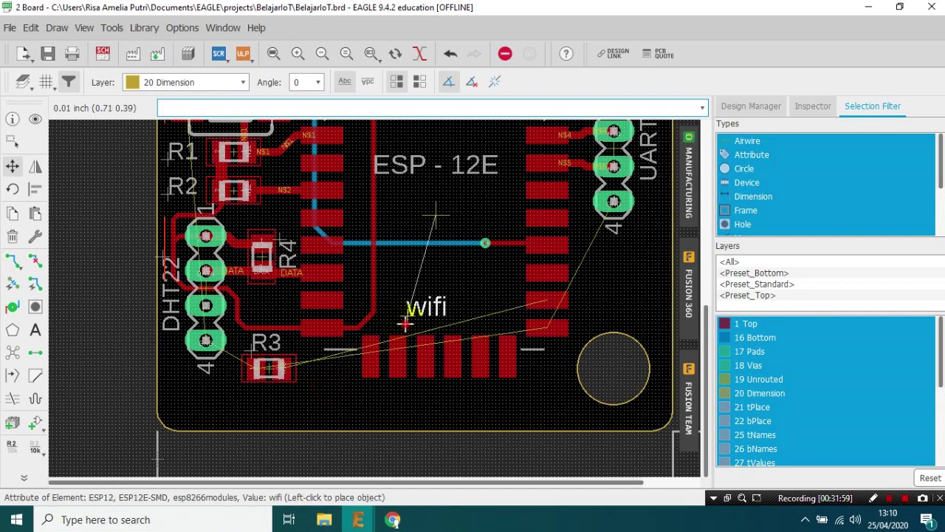
left_click(409, 313)
Step: Start routing signal N$3 from the GPIO15 pad on layer 1 Top with a trace width of 0.012
left_click(12, 261)
scroll(334, 337, "up", 2)
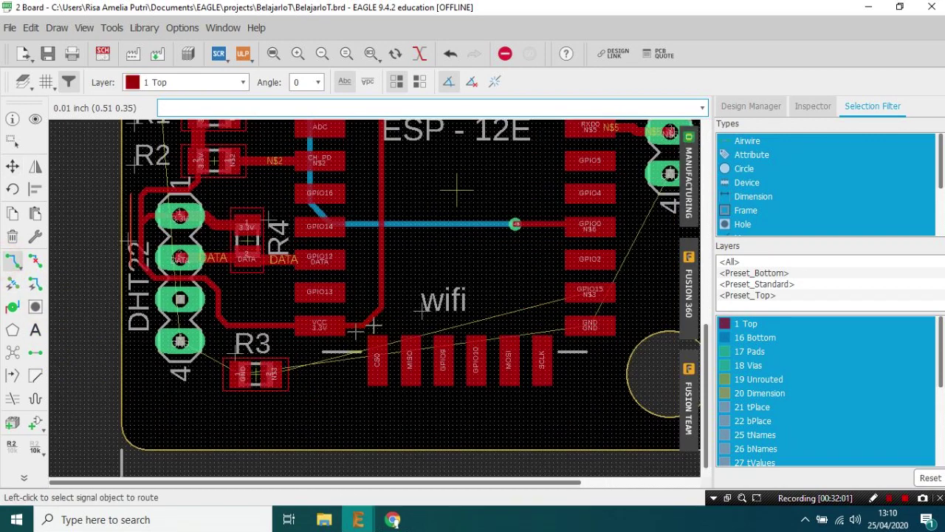
left_click(600, 283)
scroll(446, 299, "up", 2)
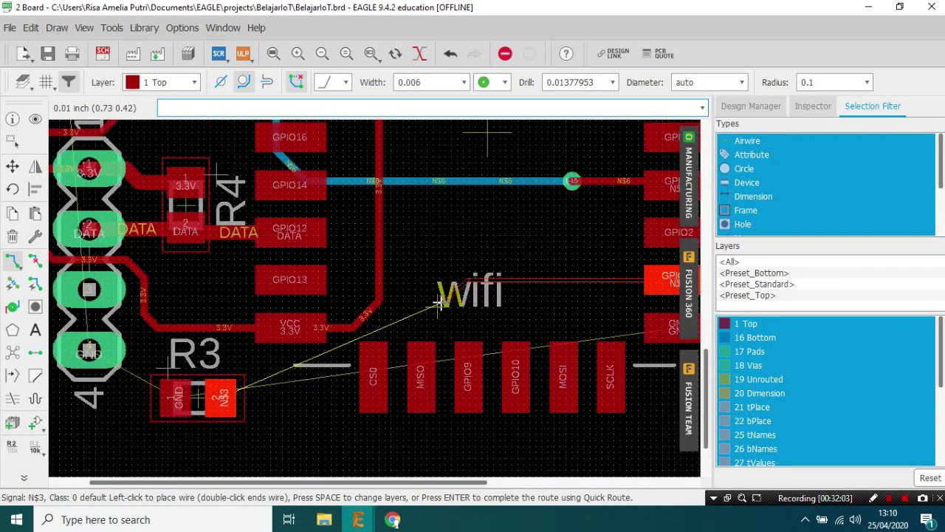
scroll(442, 290, "down", 2)
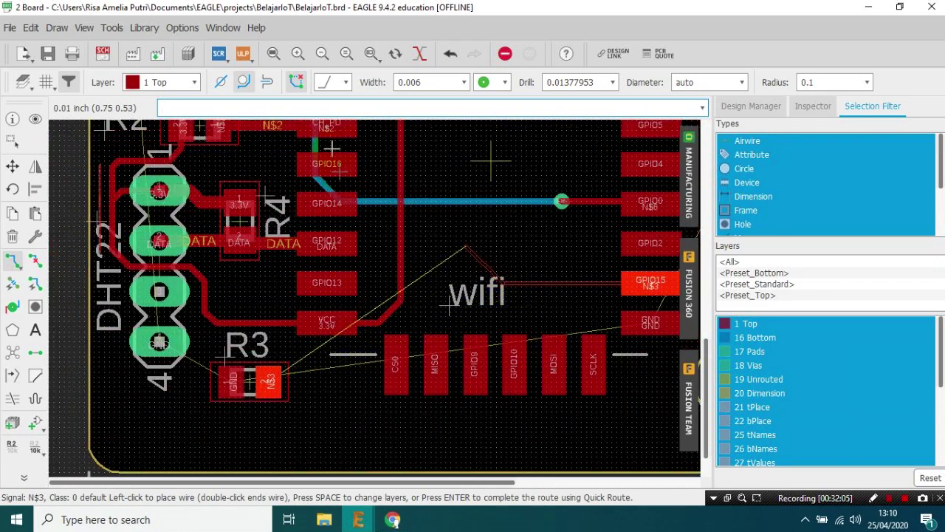
left_click(436, 82)
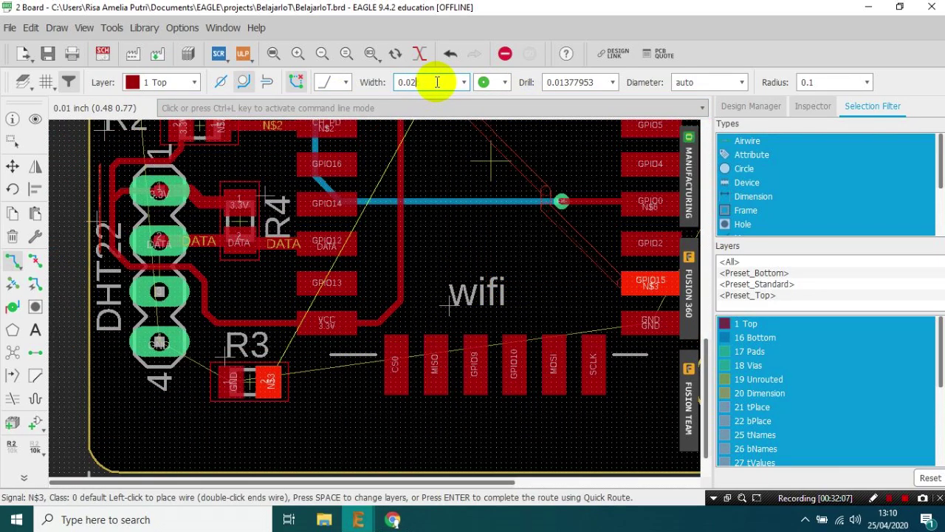
key("BackSpace")
type("2")
scroll(441, 276, "up", 2)
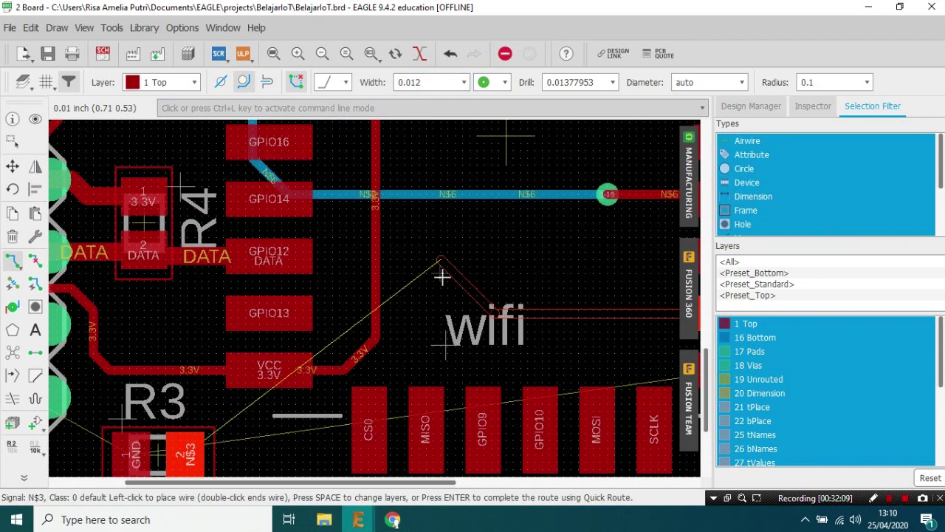
Step: Continue N$3 through a via beside the wifi label onto layer 16 Bottom, past the GPIO9 pad toward R3, and select layer 1 Top
left_click(183, 84)
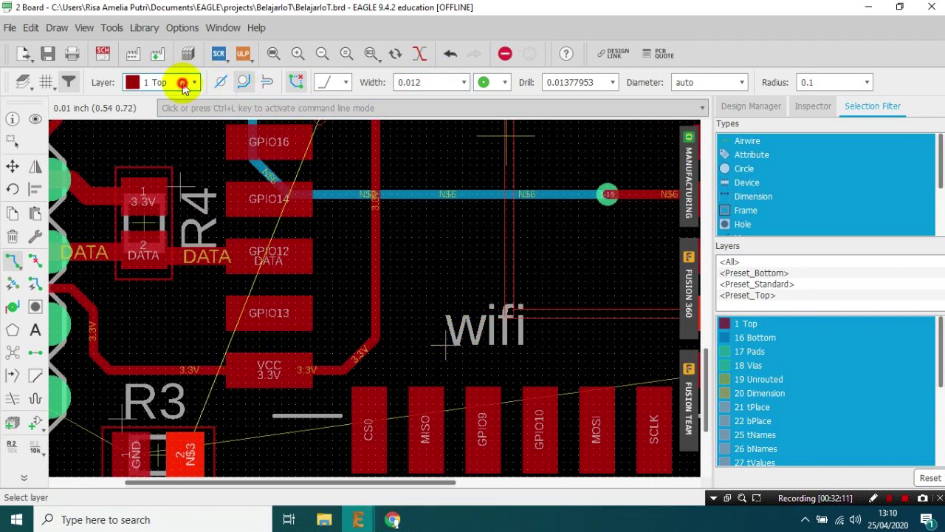
left_click(180, 116)
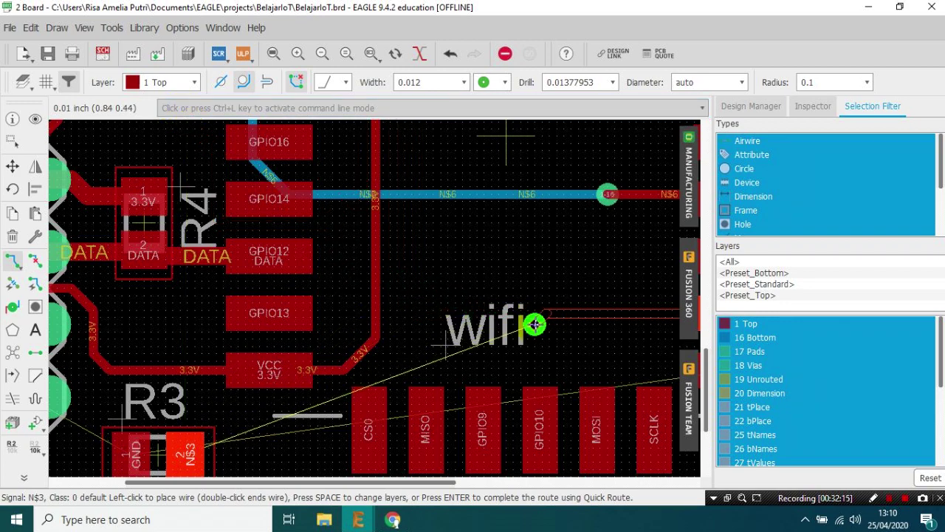
left_click(535, 323)
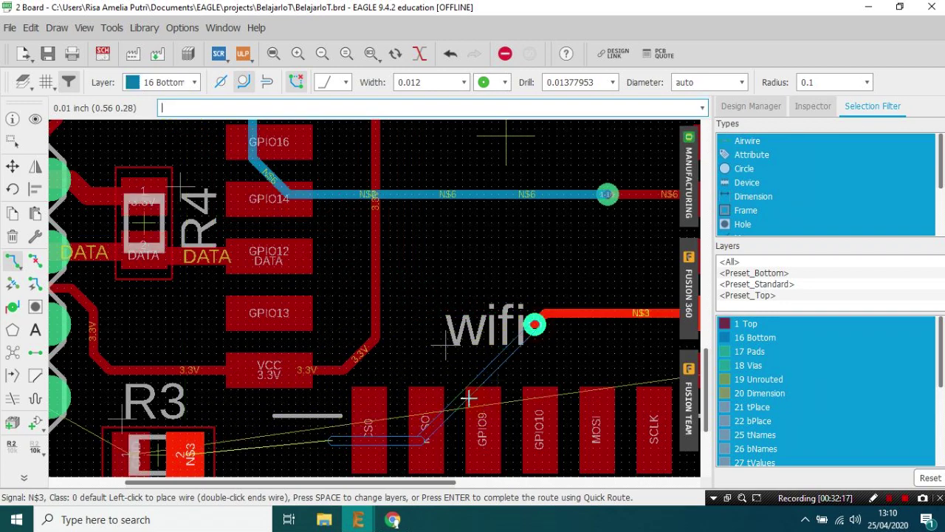
left_click(512, 352)
left_click(472, 454)
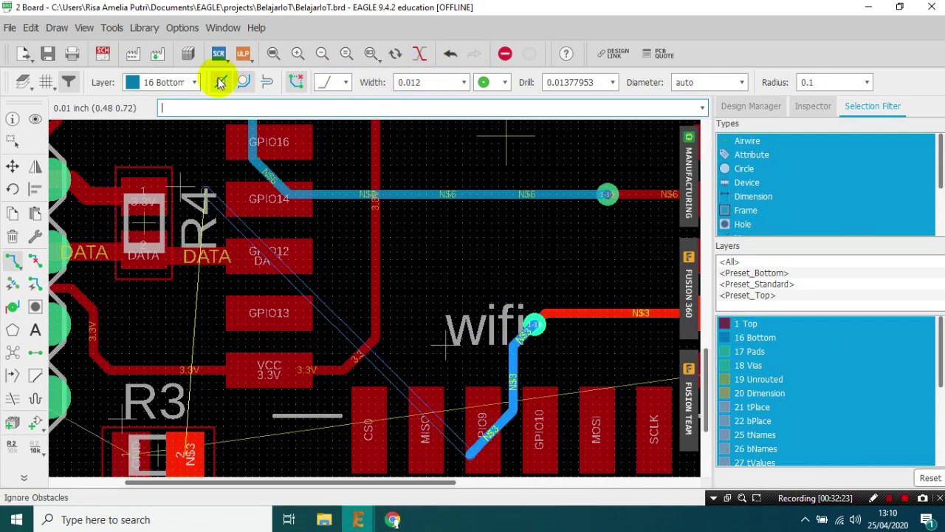
left_click(169, 87)
left_click(167, 99)
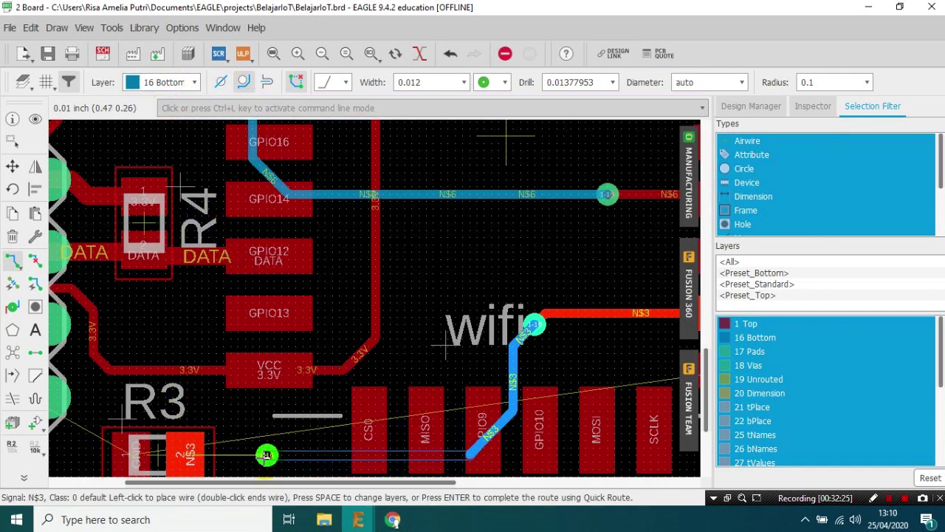
Step: Finish the N$3 route with a via beside R3 and a top-layer track to R3's N$3 pad
left_click(267, 455)
left_click(192, 461)
scroll(231, 410, "down", 8)
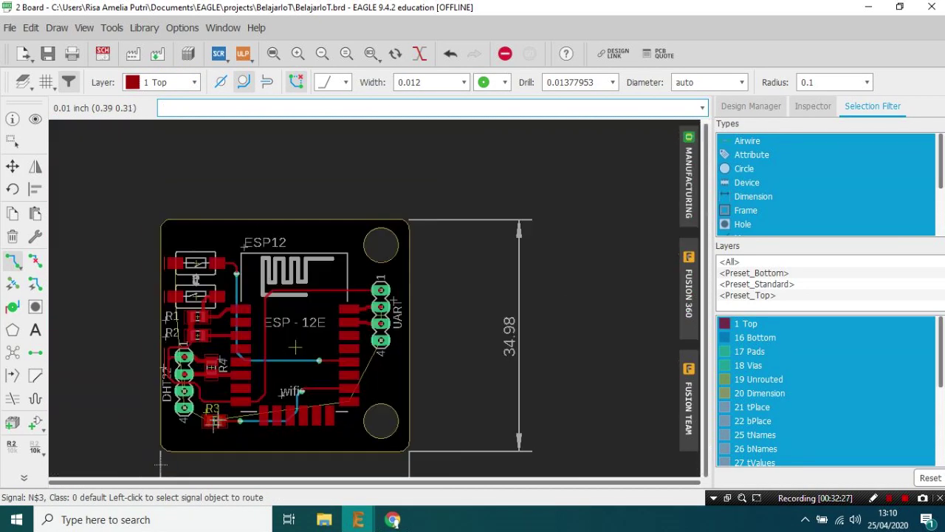
Step: Move the ESP12 name and wifi value labels into the middle of the module's outline, below the ESP - 12E text
scroll(198, 428, "up", 4)
scroll(140, 385, "up", 1)
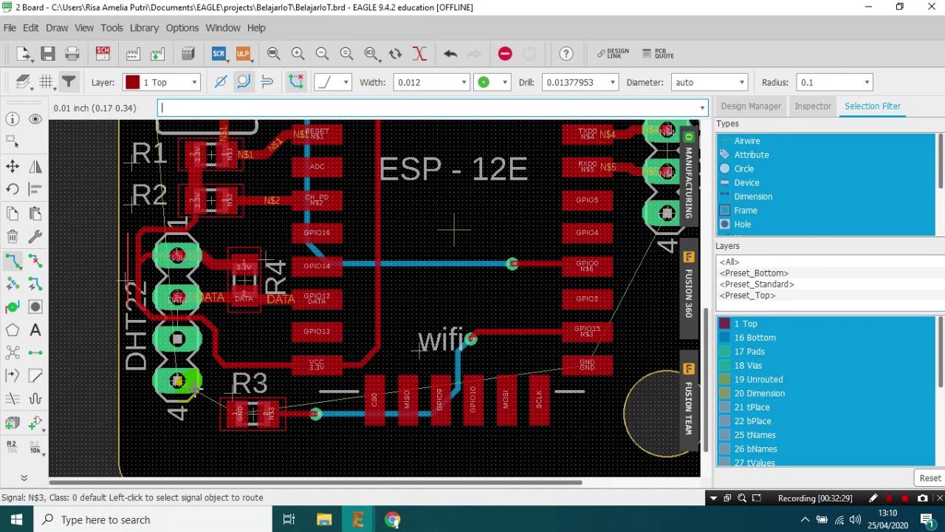
scroll(218, 218, "down", 6)
scroll(219, 216, "up", 1)
scroll(287, 161, "down", 3)
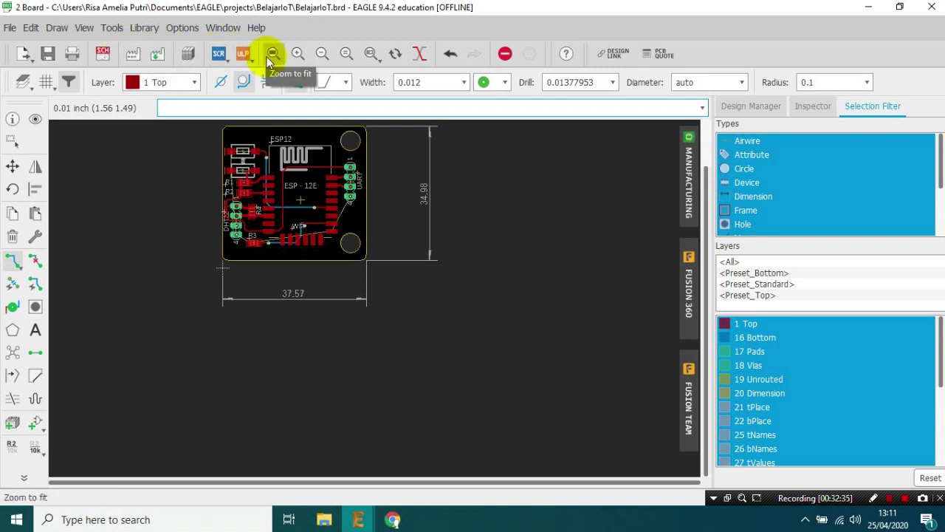
left_click(271, 54)
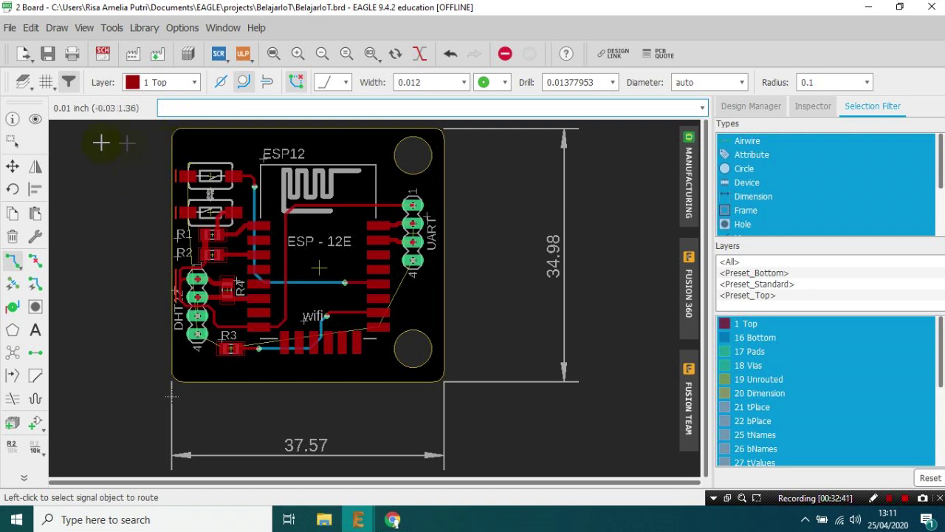
left_click(12, 167)
left_click(264, 158)
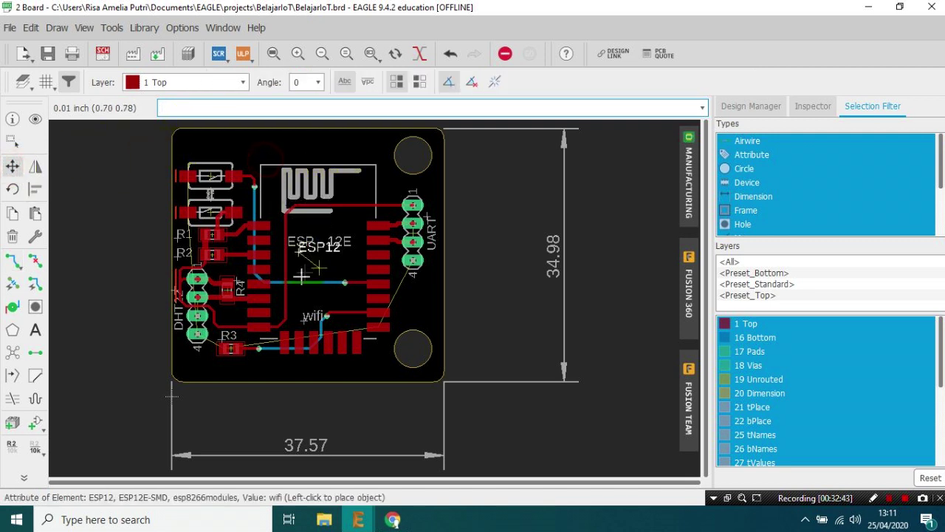
left_click(298, 272)
left_click(302, 323)
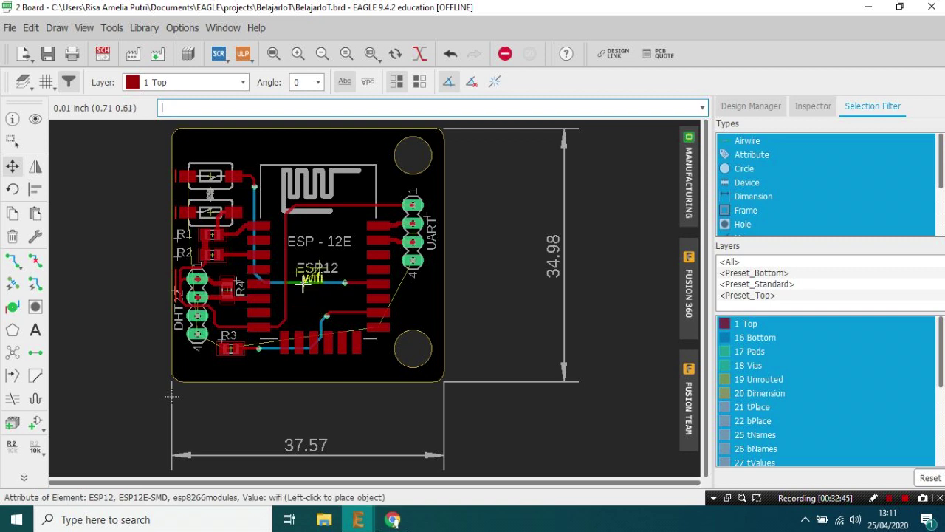
left_click(307, 288)
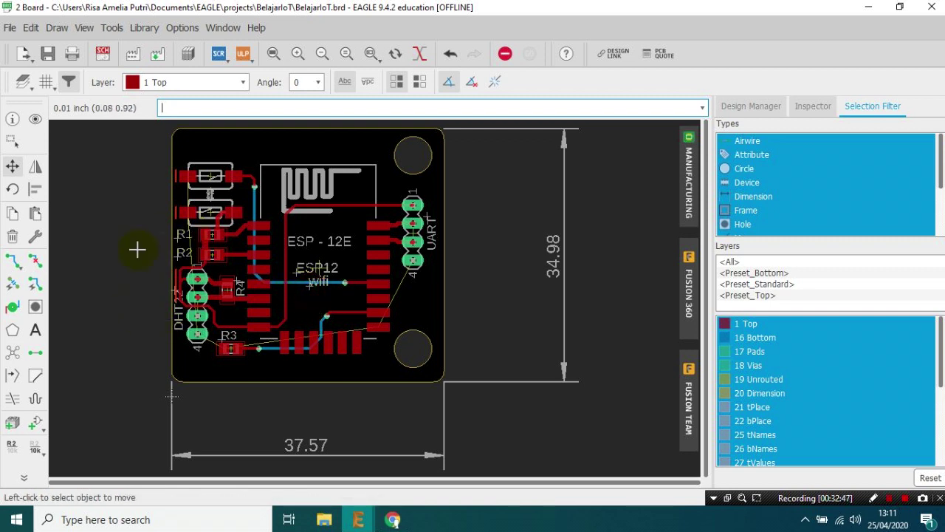
Step: Set up a polygon on layer 16 Bottom with a line width of 0.024
left_click(13, 330)
left_click(243, 82)
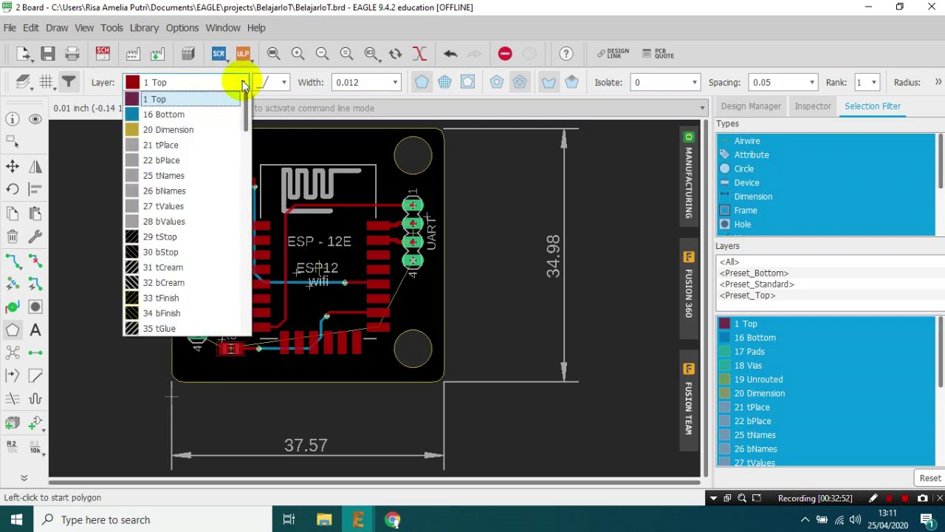
left_click(189, 115)
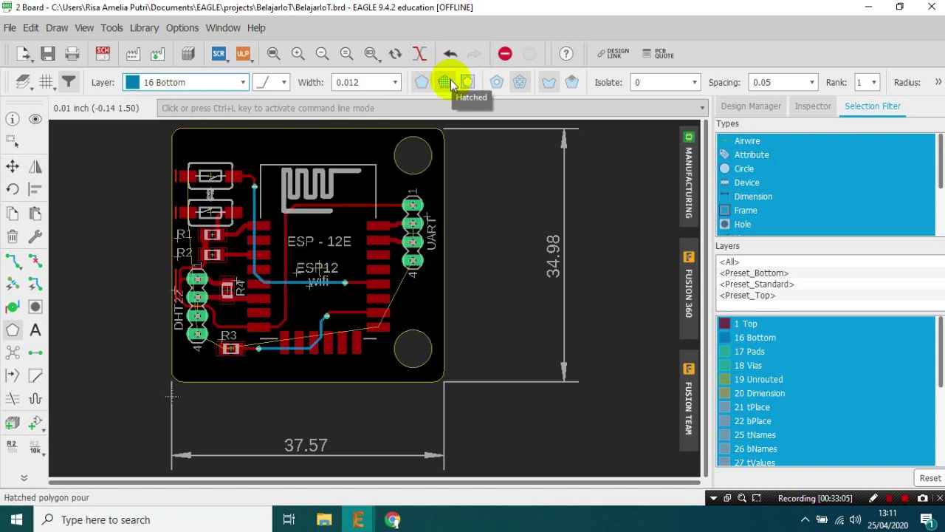
left_click(394, 82)
scroll(373, 137, "down", 2)
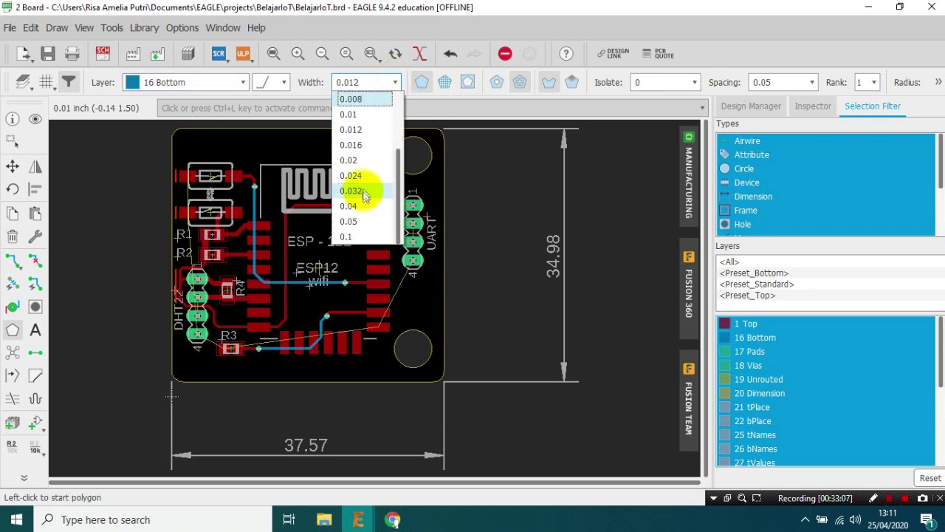
left_click(363, 176)
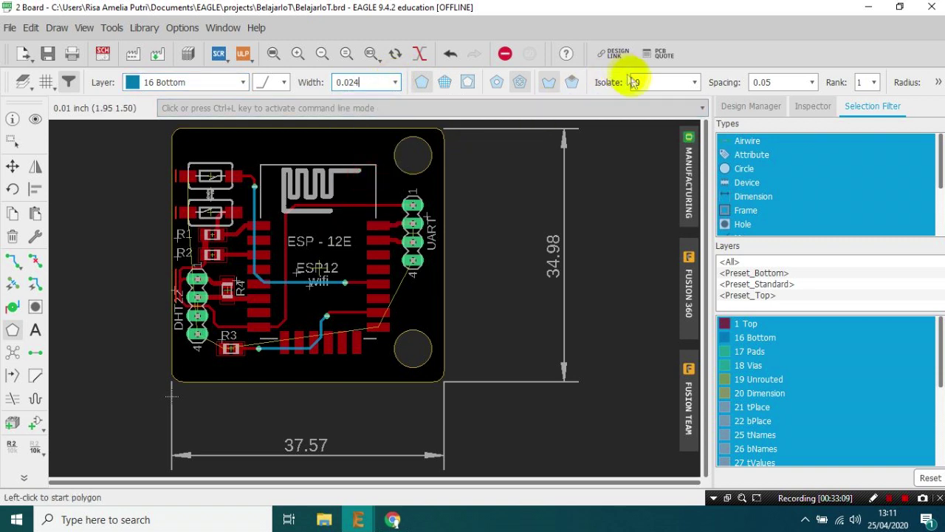
Step: Set the polygon's isolate distance to 0.024 and its spacing to 0.032
left_click(692, 82)
left_click(670, 163)
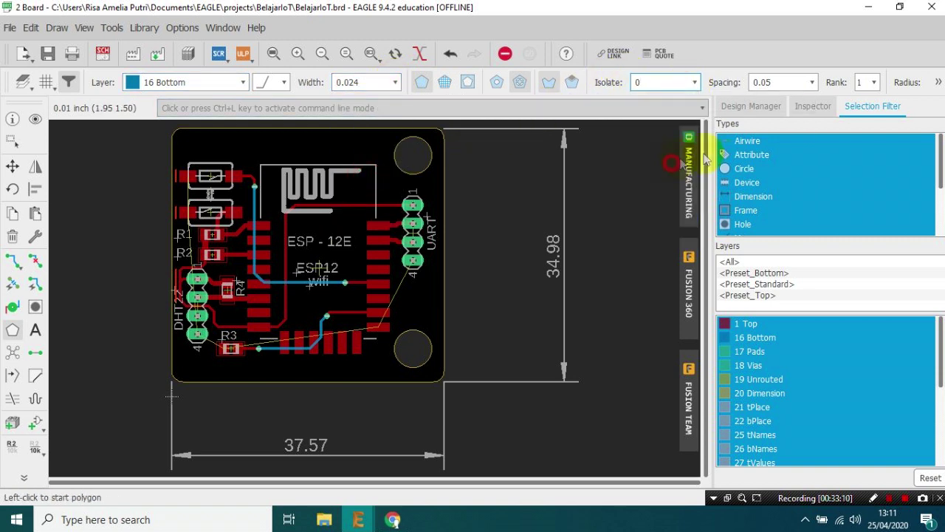
left_click(811, 82)
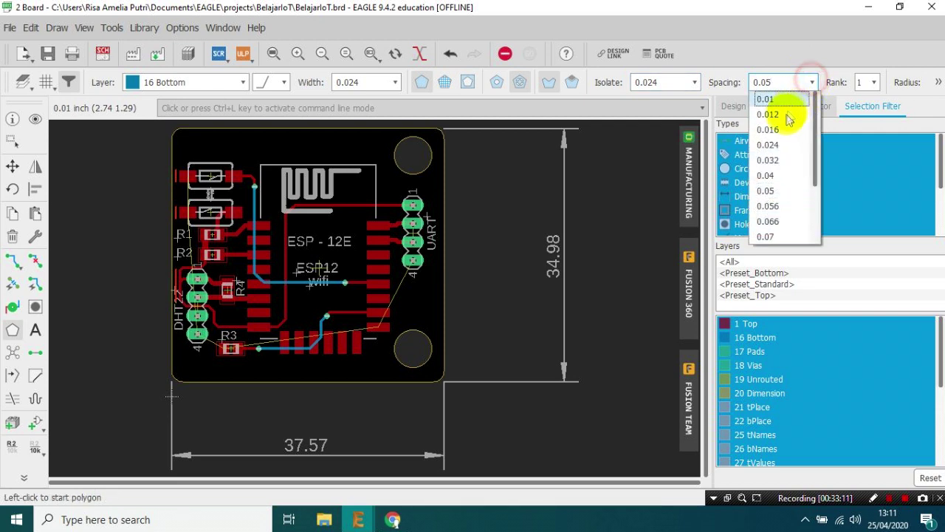
left_click(788, 161)
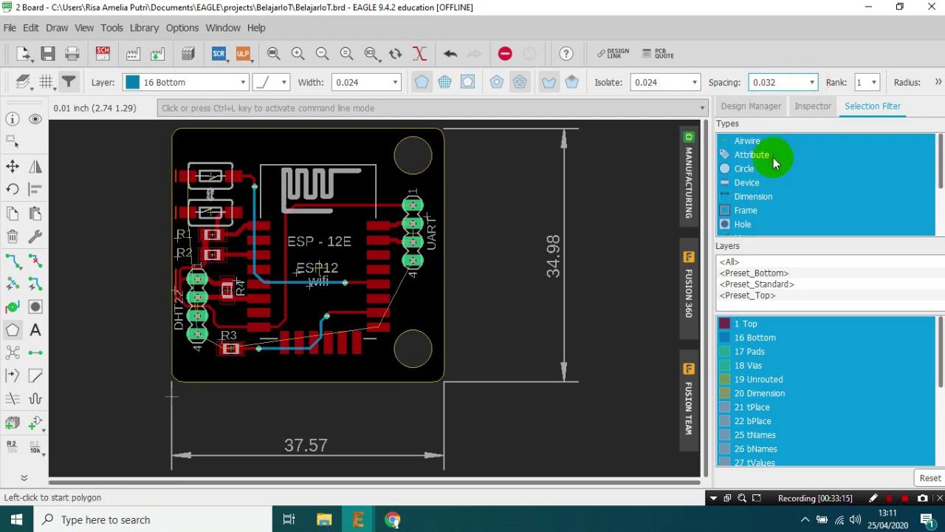
Step: Start the polygon at the board's upper-left corner and follow the rounded corner using a curved bend style
scroll(123, 131, "up", 1)
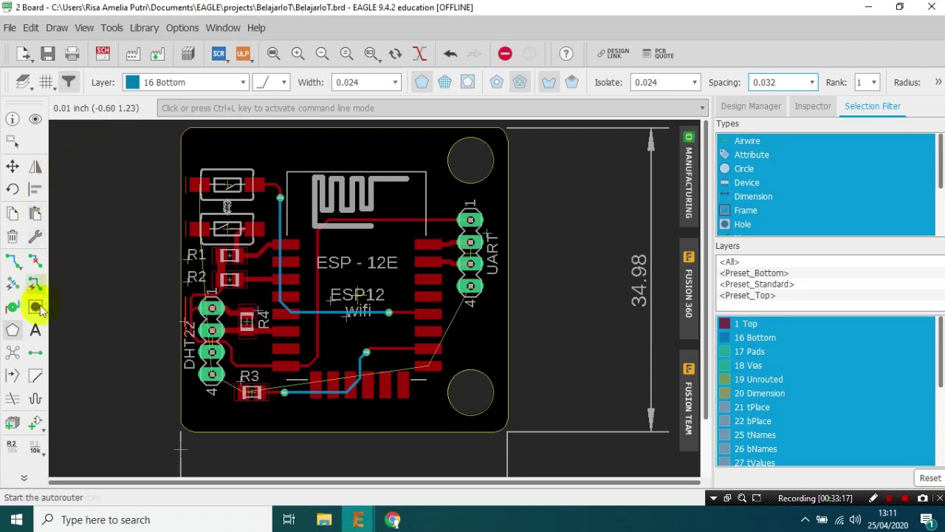
left_click(12, 330)
scroll(181, 117, "up", 1)
scroll(206, 139, "down", 1)
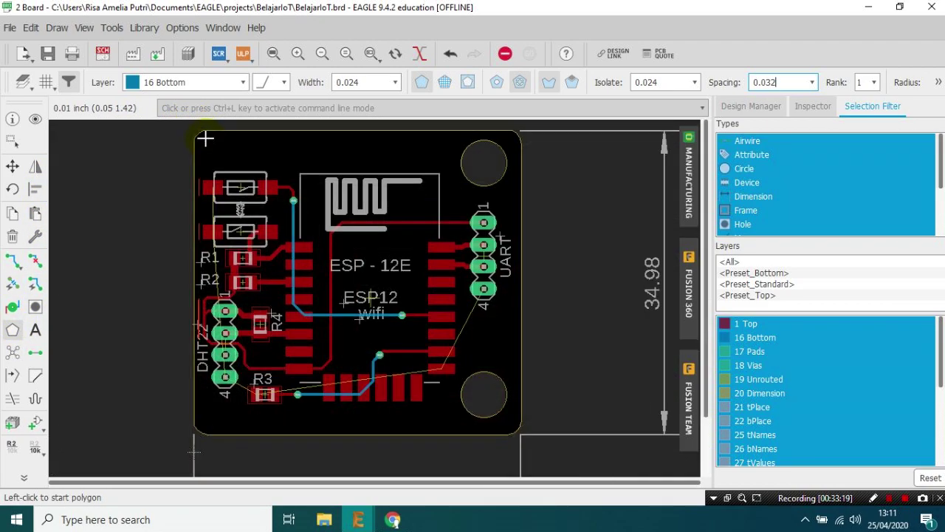
scroll(205, 139, "up", 5)
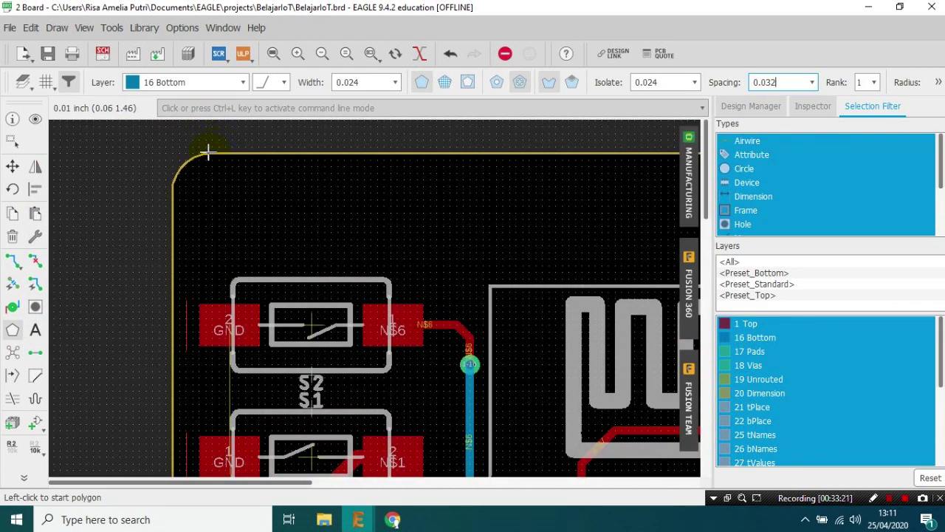
left_click(207, 152)
left_click(275, 83)
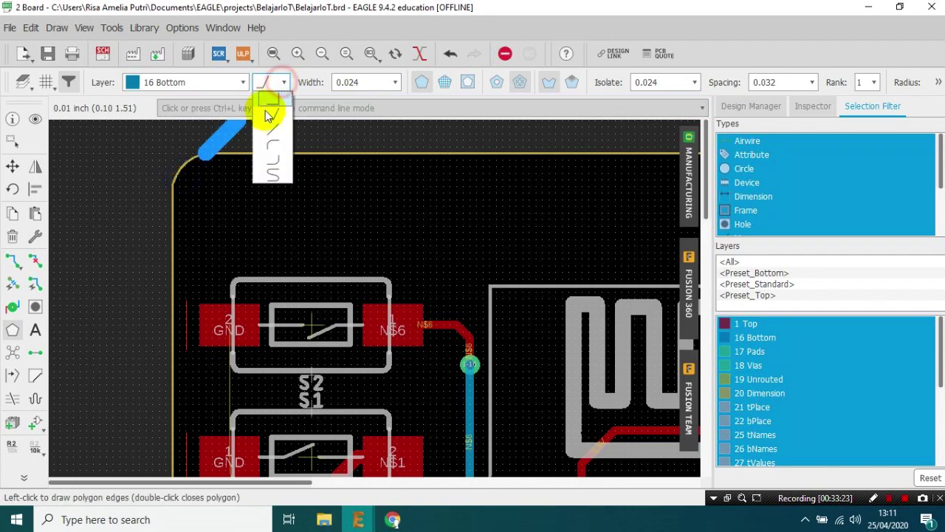
left_click(269, 145)
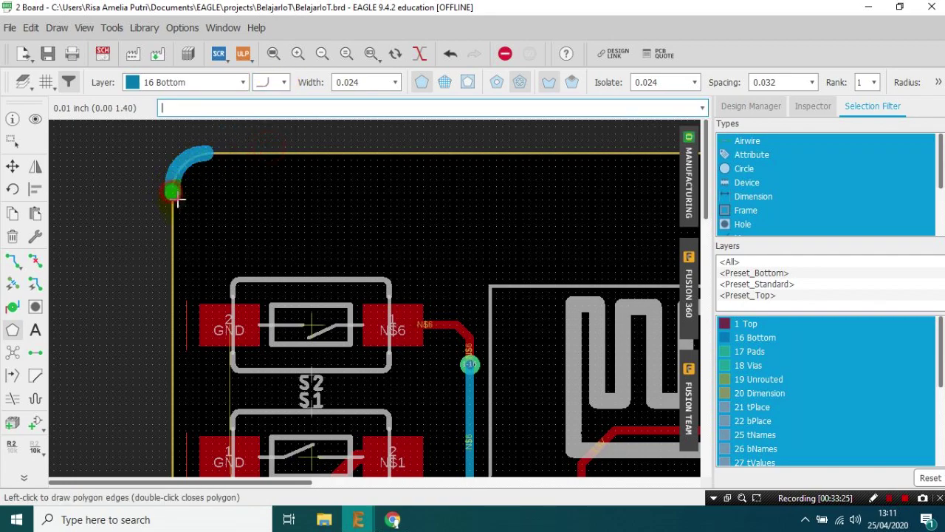
Step: Trace the polygon down the board's left edge and along the bottom edge, following both rounded lower corners
scroll(178, 200, "down", 5)
scroll(169, 401, "up", 6)
scroll(122, 395, "up", 2)
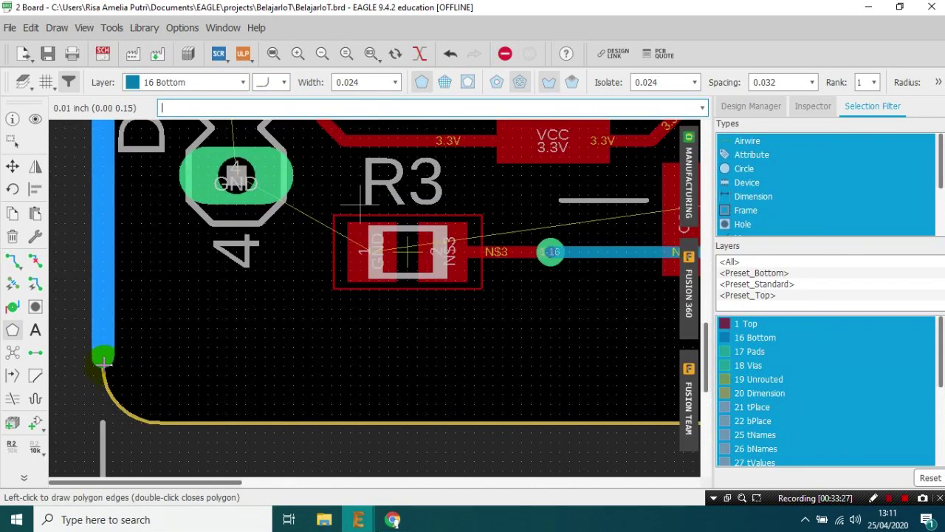
scroll(465, 425, "down", 6)
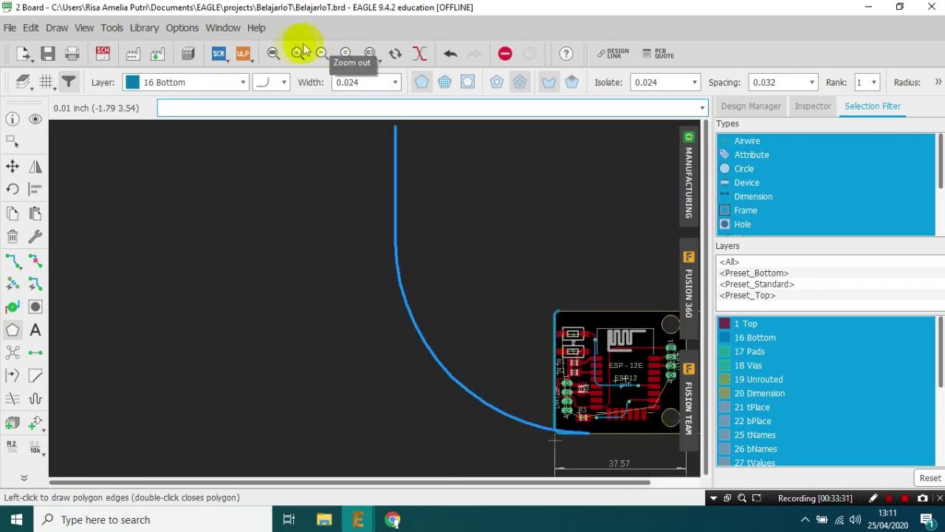
left_click(274, 54)
scroll(426, 379, "up", 8)
left_click(360, 412)
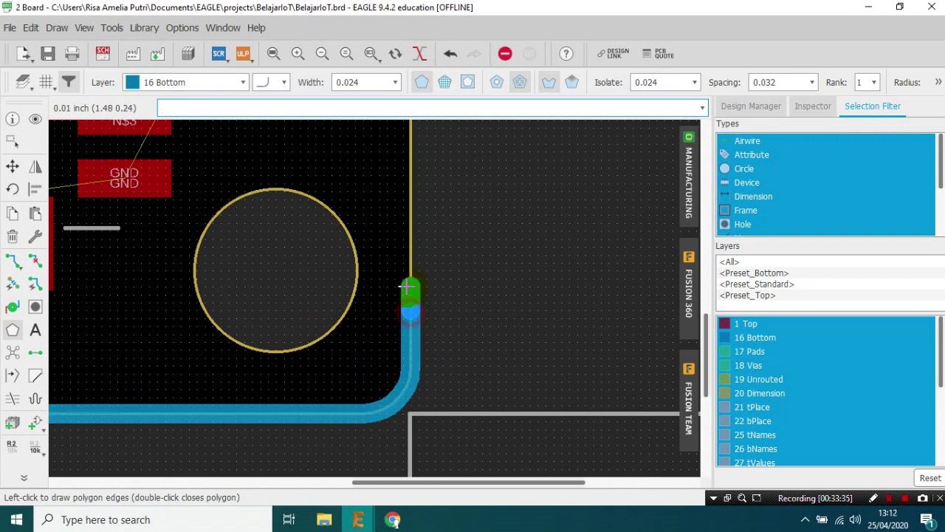
Step: Trace the polygon up the board's right edge and around the rounded upper-right corner
scroll(408, 296, "down", 8)
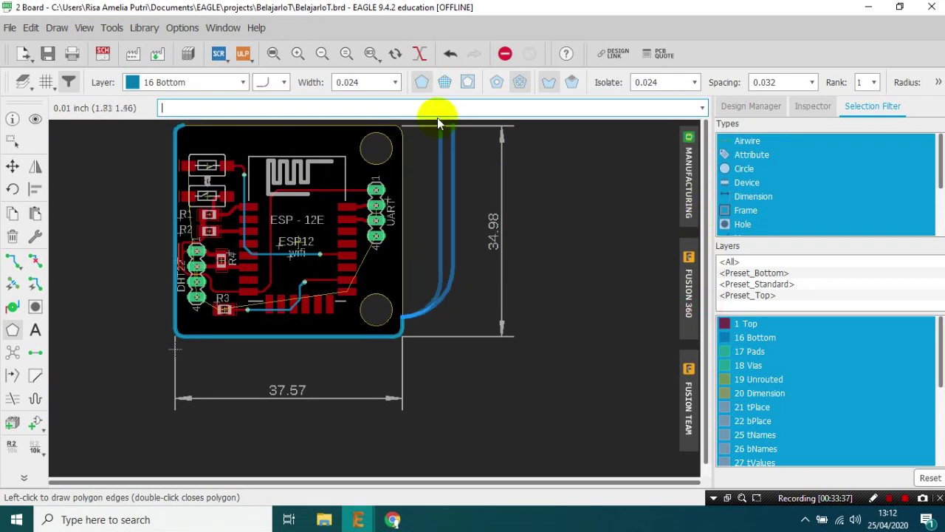
scroll(410, 145, "up", 7)
left_click(404, 155)
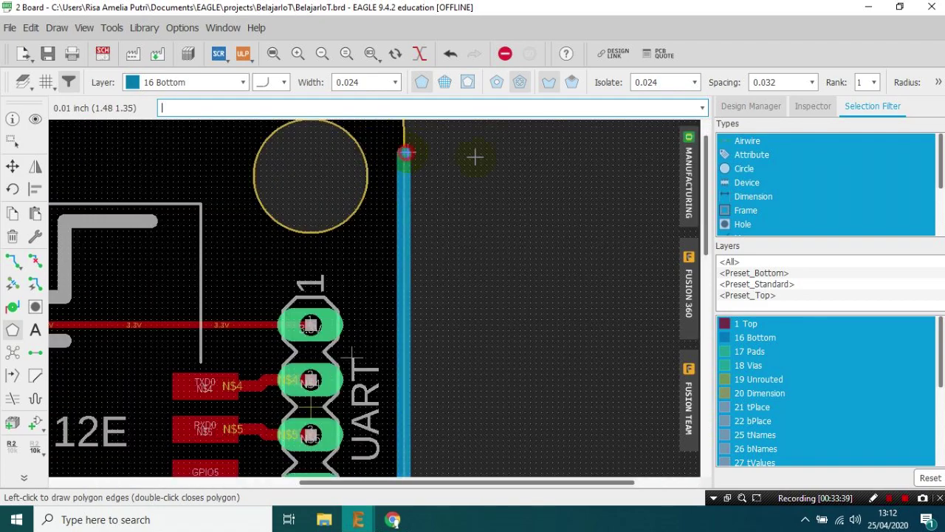
left_click_drag(706, 177, 706, 157)
left_click(274, 54)
scroll(341, 122, "up", 4)
scroll(552, 131, "up", 3)
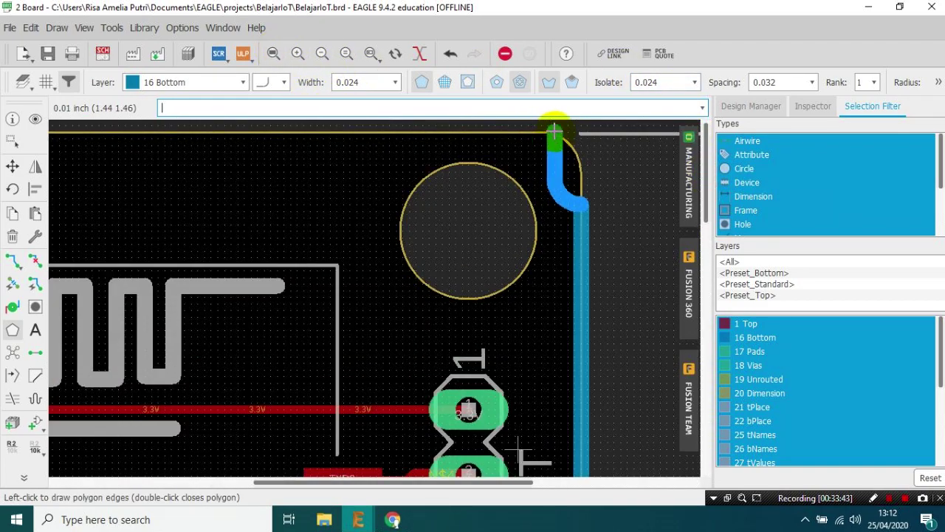
Step: Run the polygon along the board's top edge and close it at its starting point in the upper-left corner
scroll(539, 131, "down", 4)
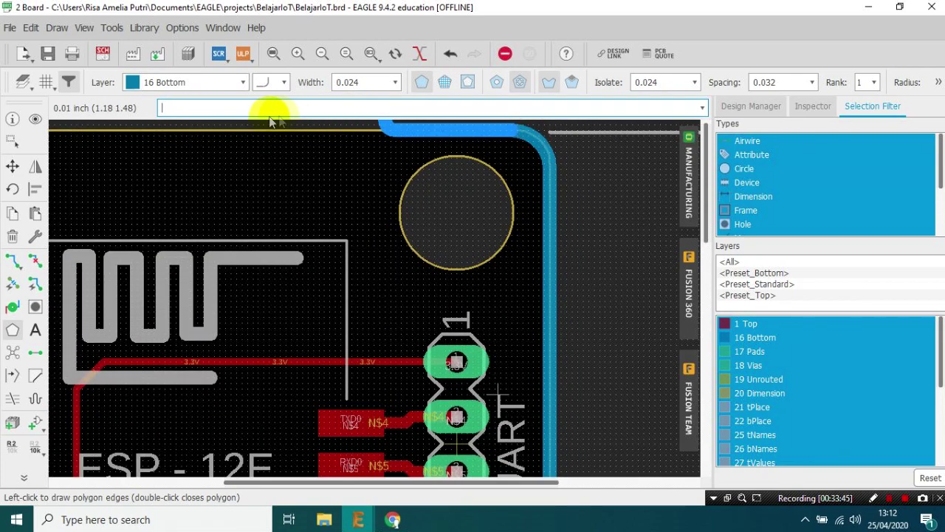
left_click(274, 54)
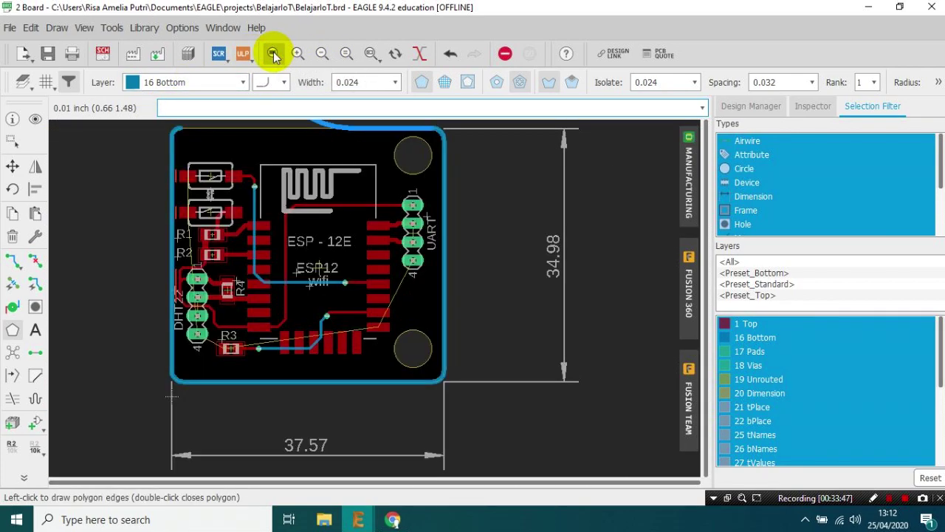
scroll(176, 132, "up", 1)
scroll(176, 132, "up", 3)
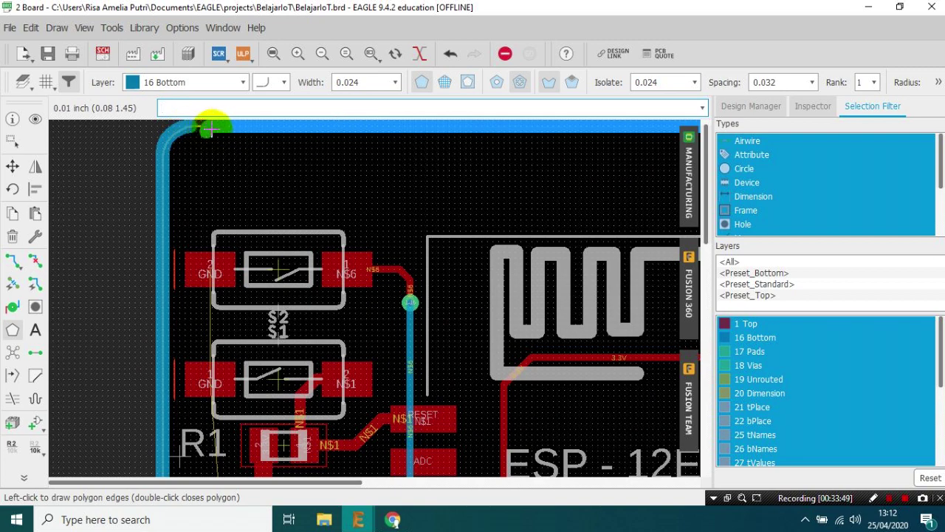
double_click(190, 126)
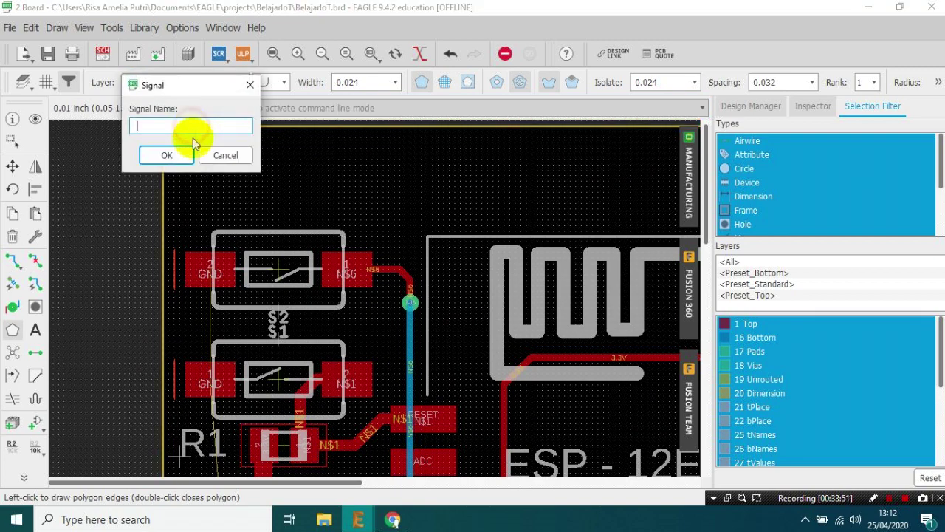
Step: Assign the signal name GND to the closed polygon
left_click_drag(197, 84, 425, 163)
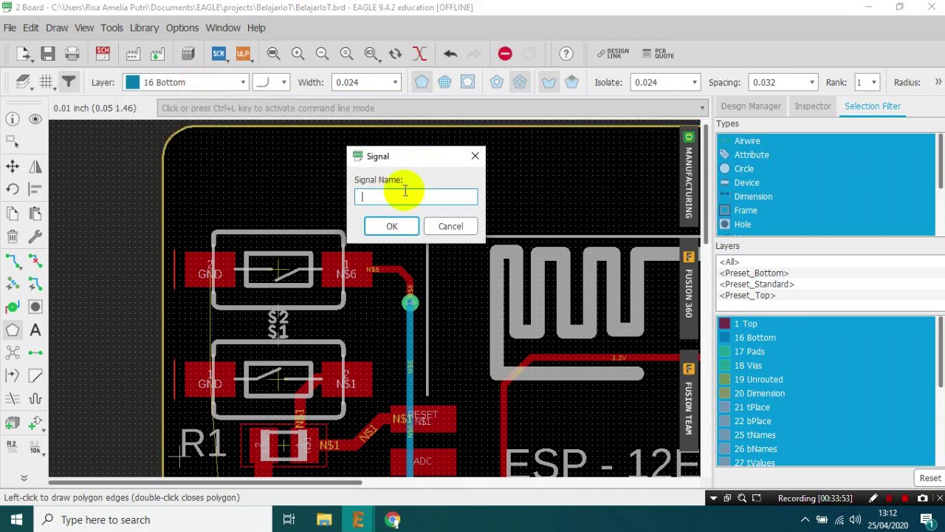
type("GND")
left_click(392, 224)
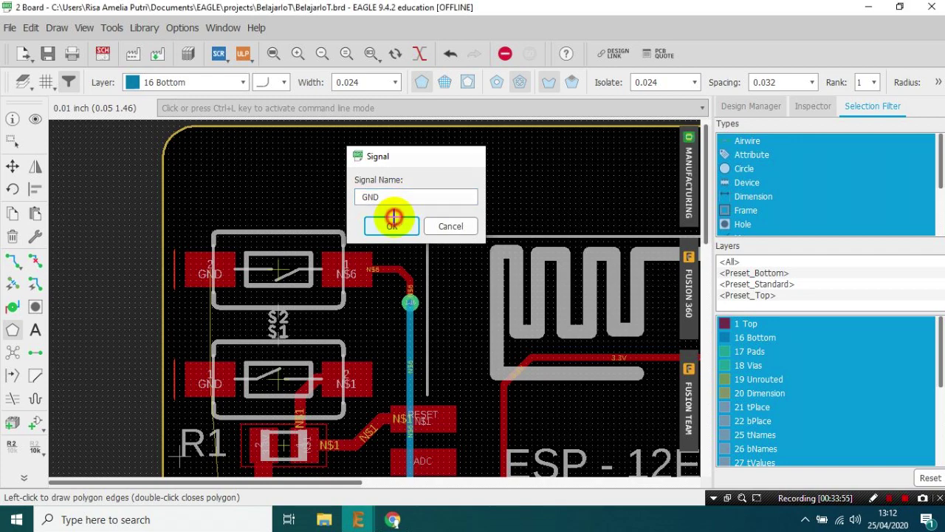
Step: Run Ratsnest to fill the GND polygon with copper on the bottom layer
scroll(173, 310, "down", 3)
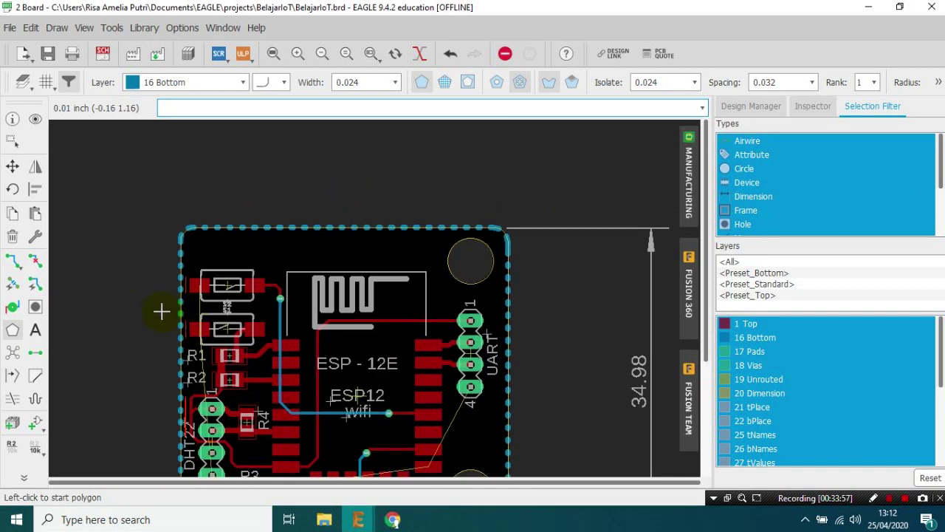
scroll(155, 340, "down", 1)
scroll(118, 406, "up", 1)
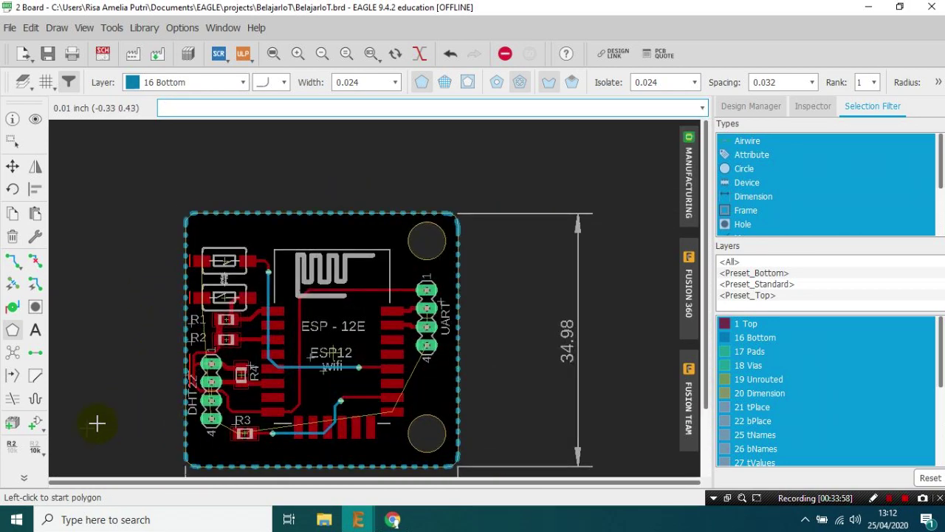
left_click(15, 356)
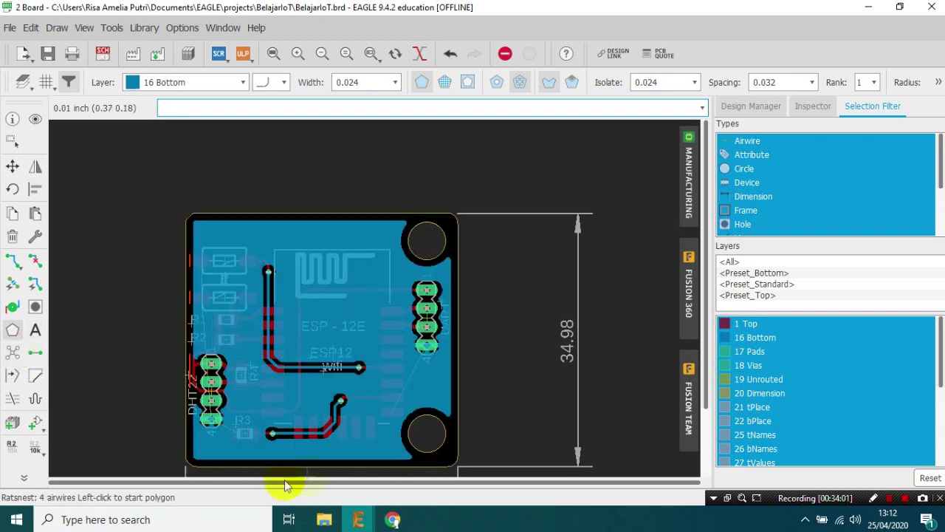
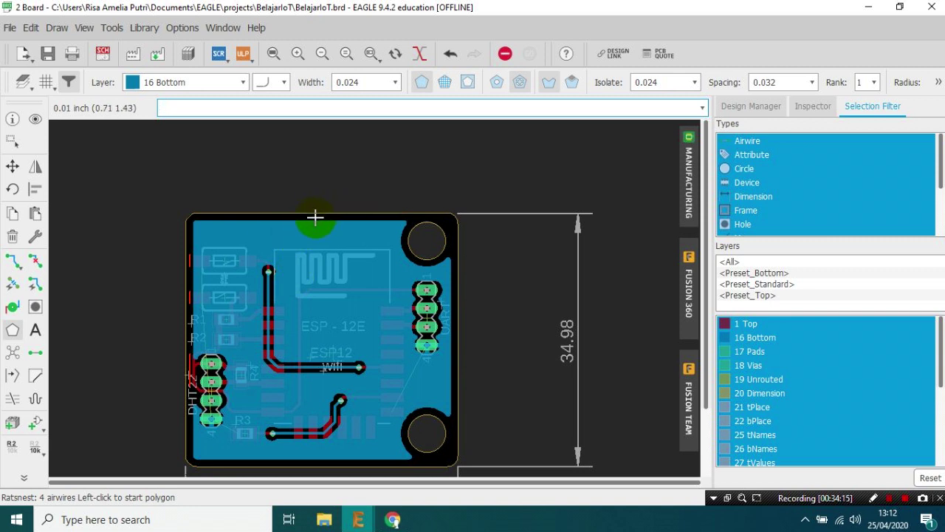
Step: Change the bottom-layer GND polygon's pour style from its properties to hatch and apply it
left_click(423, 82)
right_click(326, 219)
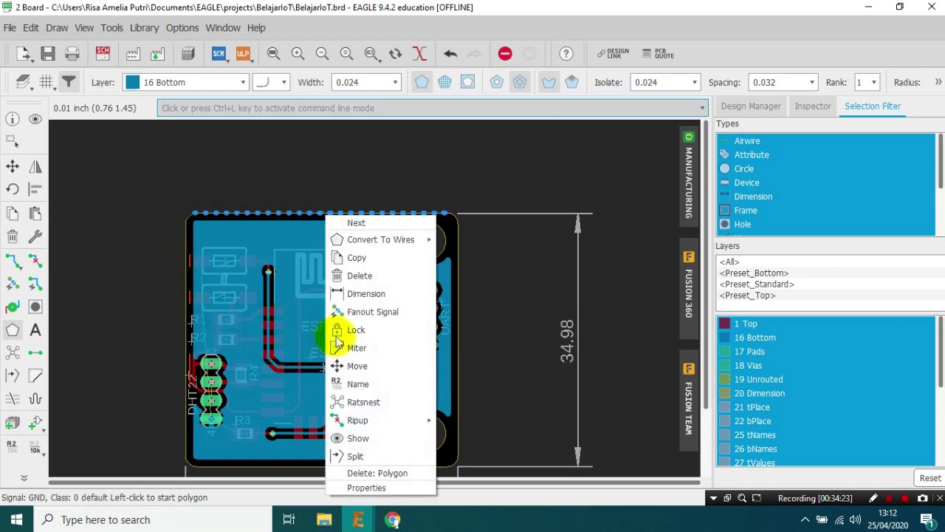
left_click(380, 488)
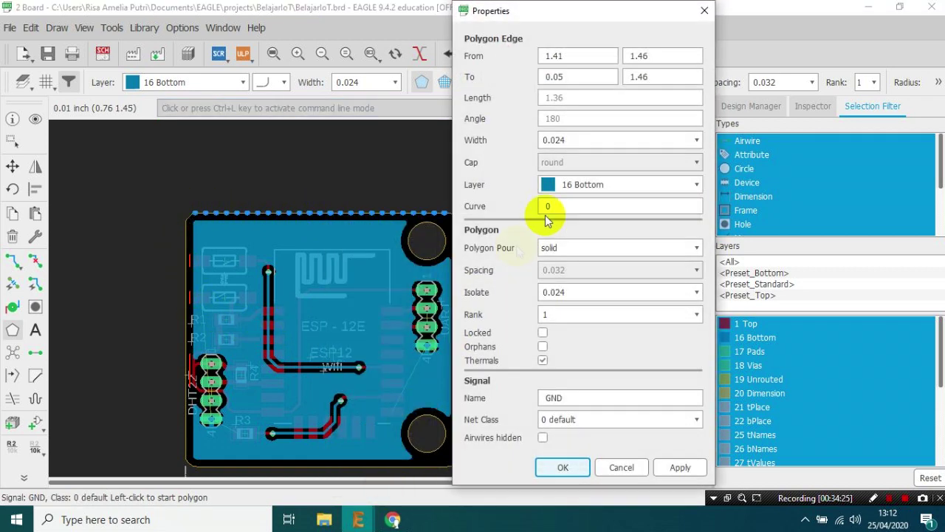
left_click_drag(572, 16, 781, 22)
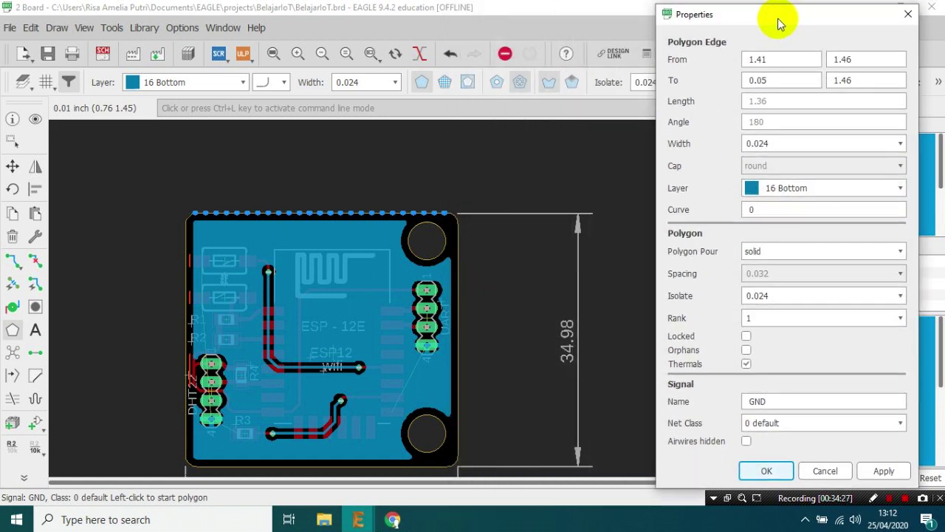
left_click(792, 252)
left_click(789, 273)
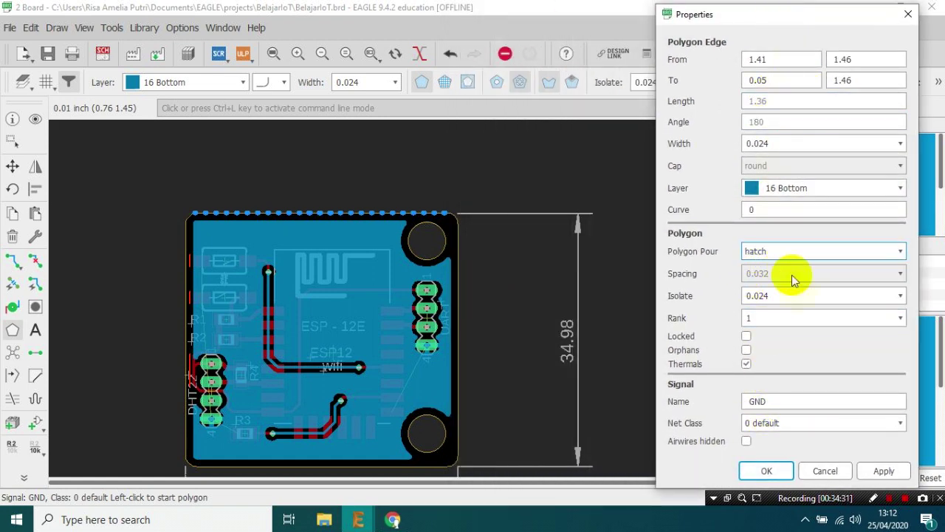
left_click(879, 471)
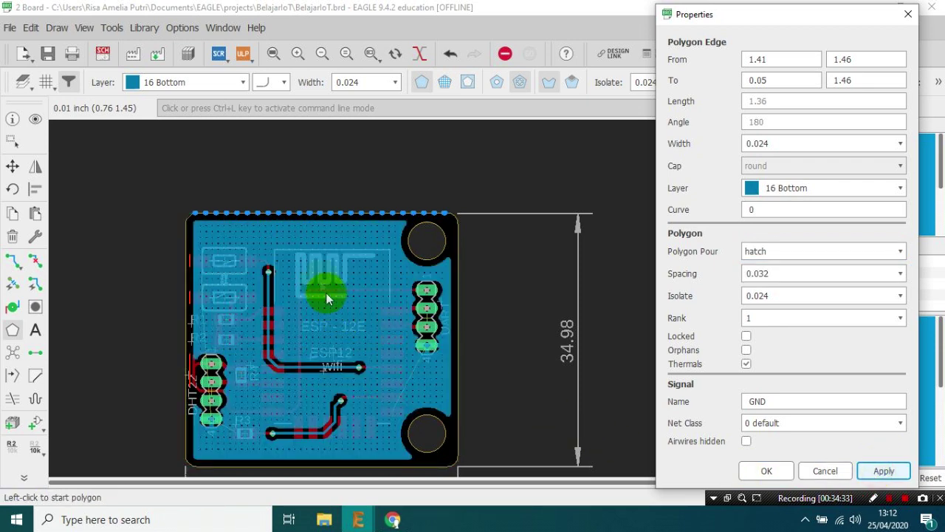
Step: Set the hatch spacing of the bottom GND polygon to 0.04 and accept the properties
left_click(899, 274)
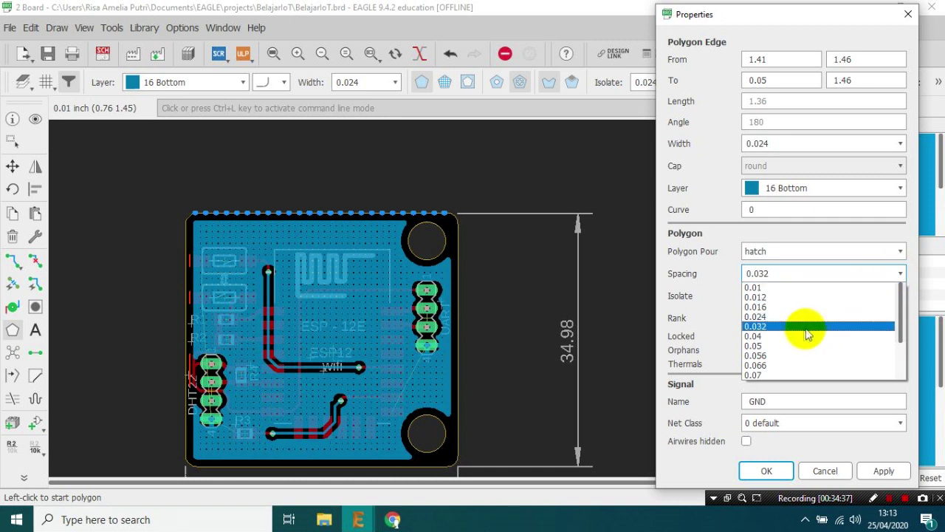
left_click(785, 337)
left_click(884, 471)
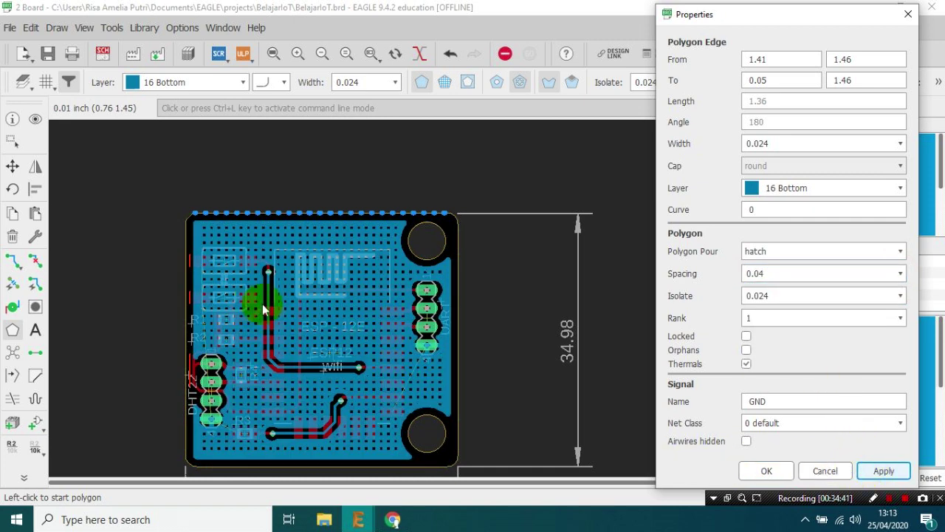
left_click(777, 474)
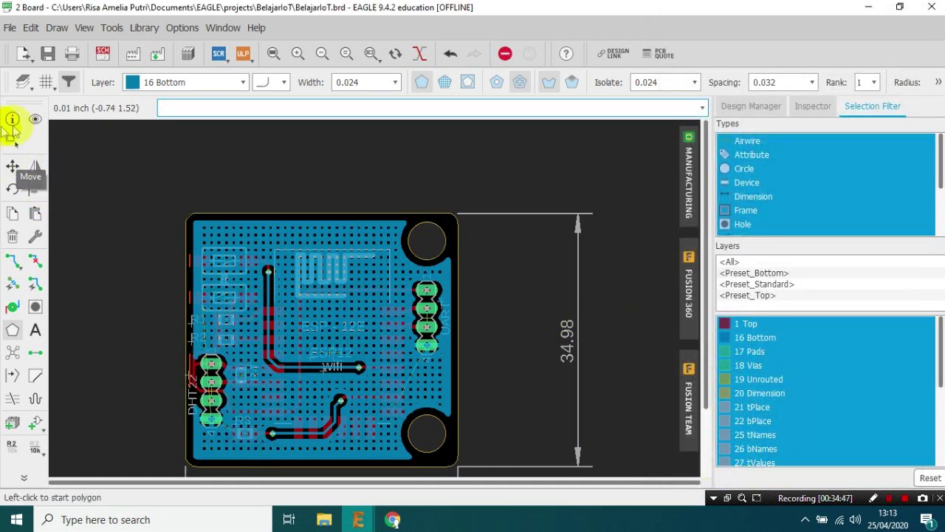
Step: Start a new hatch-filled polygon on layer 1 Top at the upper-left corner of the board outline
left_click(236, 82)
left_click(223, 99)
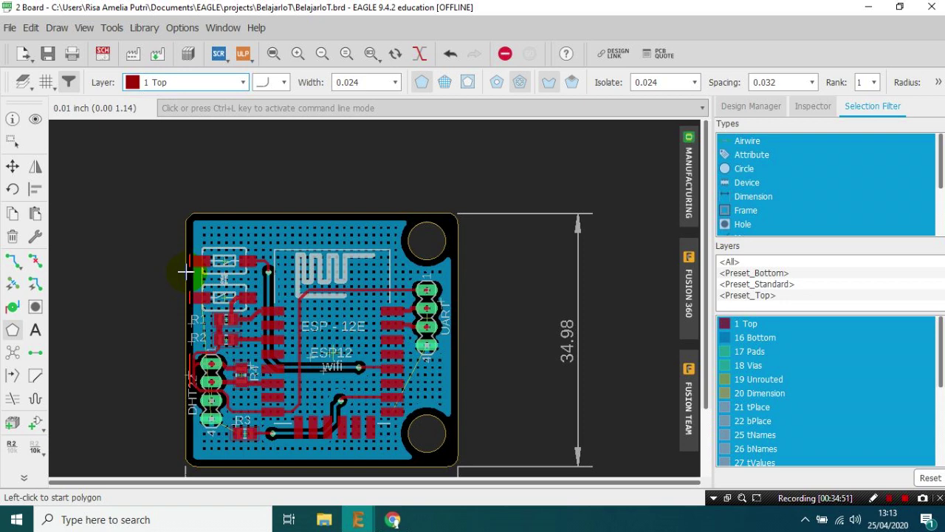
left_click(12, 353)
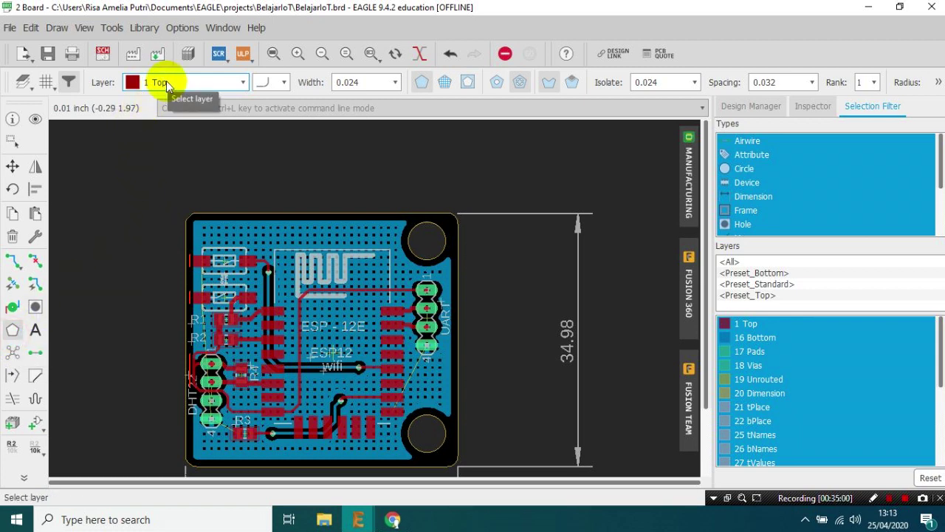
left_click(445, 82)
scroll(222, 177, "up", 4)
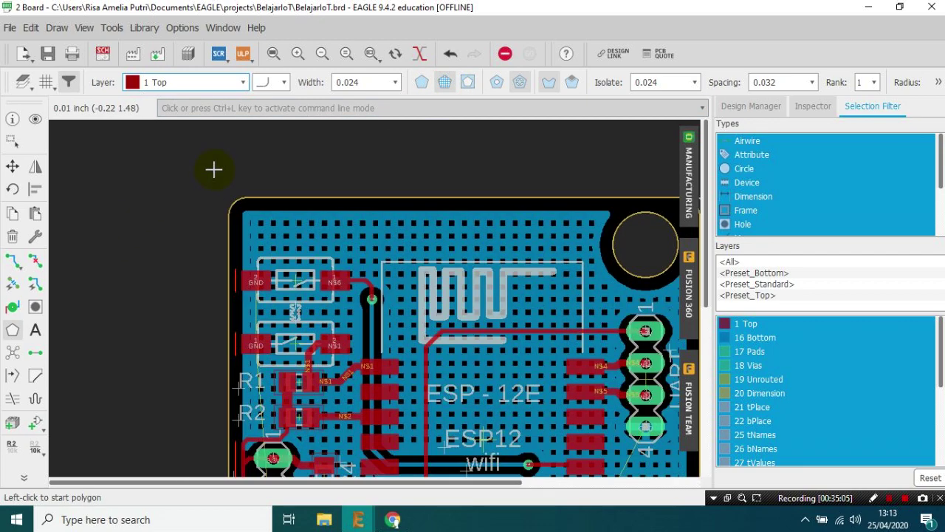
left_click(290, 235)
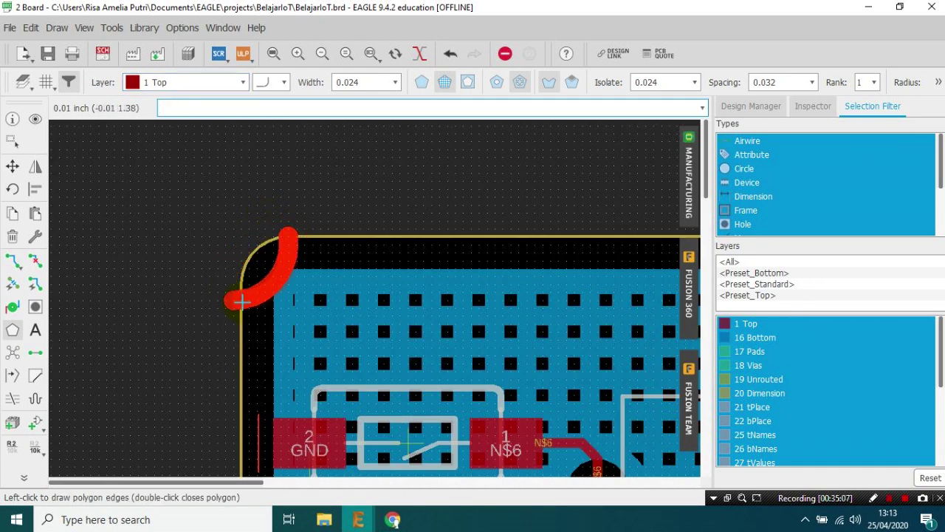
Step: Trace the top-layer polygon down the board's left edge and along the bottom edge, following both rounded lower corners
scroll(237, 325, "down", 5)
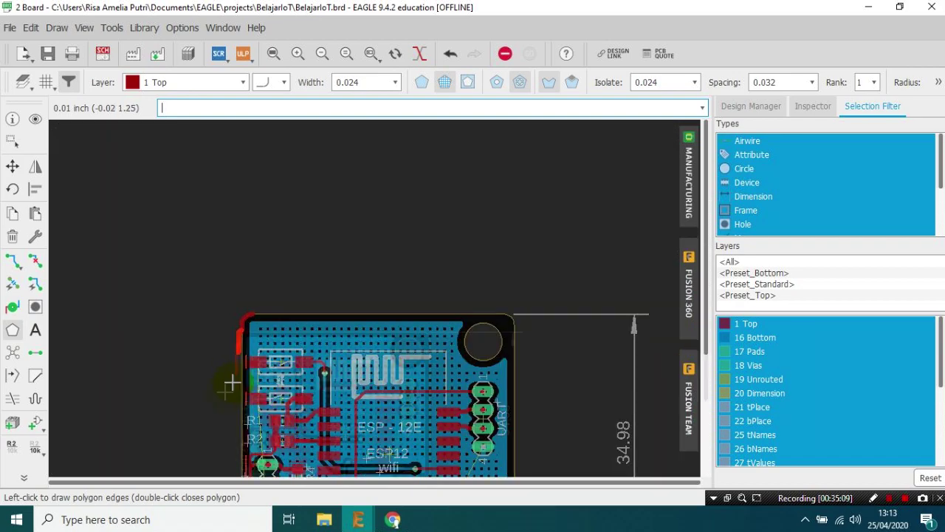
scroll(228, 463, "up", 5)
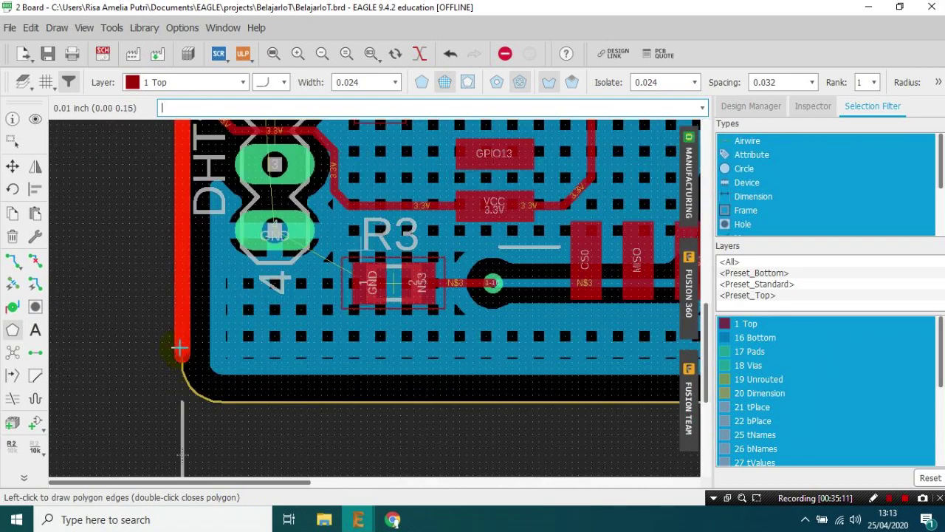
left_click(182, 367)
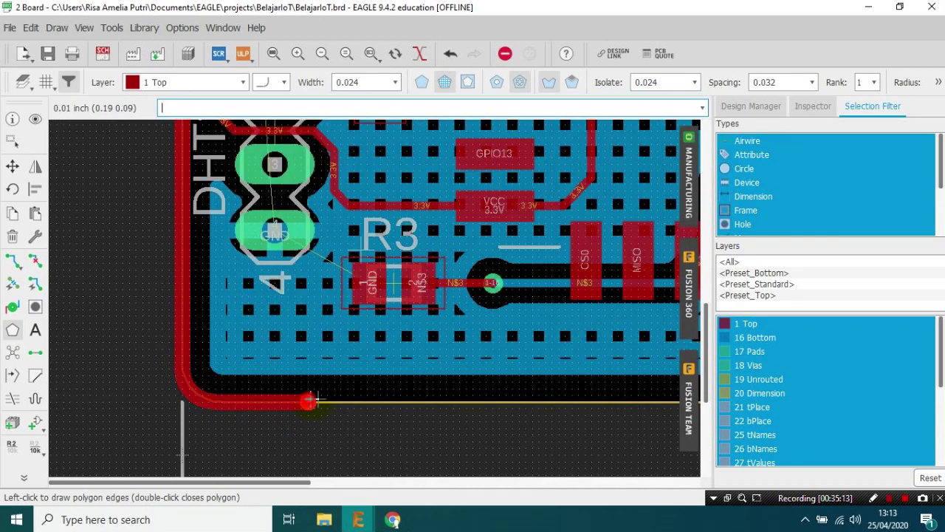
scroll(306, 401, "down", 3)
scroll(625, 380, "up", 5)
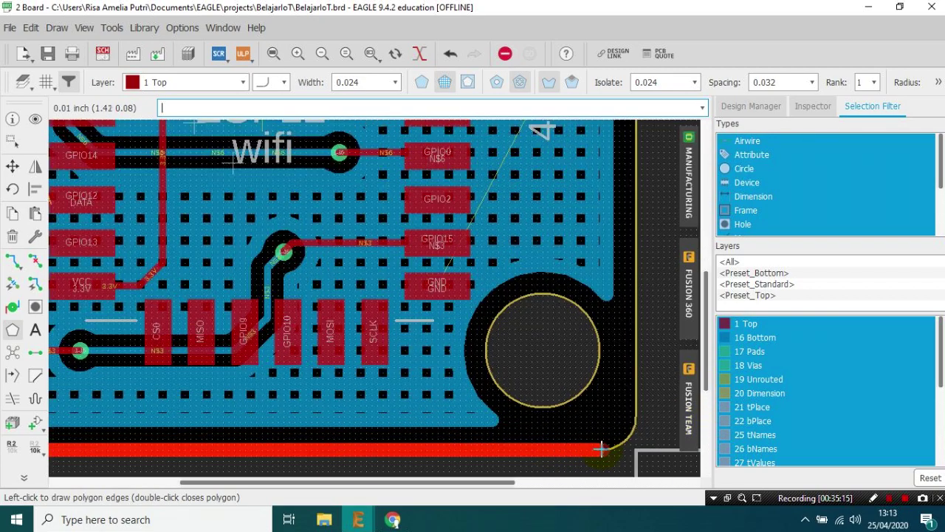
left_click(635, 349)
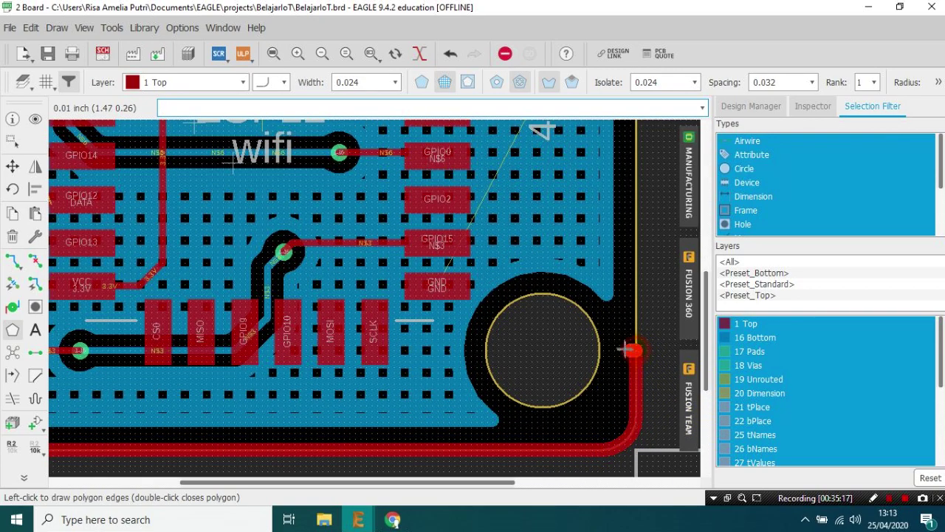
Step: Run the top-layer polygon up the right edge and back along the top edge, closing it at its starting point
scroll(633, 348, "down", 5)
scroll(640, 243, "up", 5)
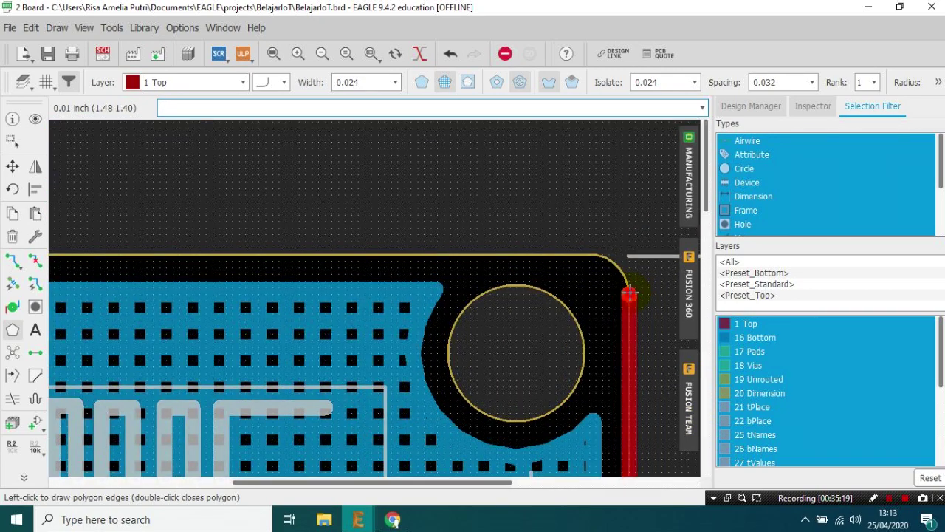
scroll(414, 259, "down", 5)
scroll(146, 269, "up", 5)
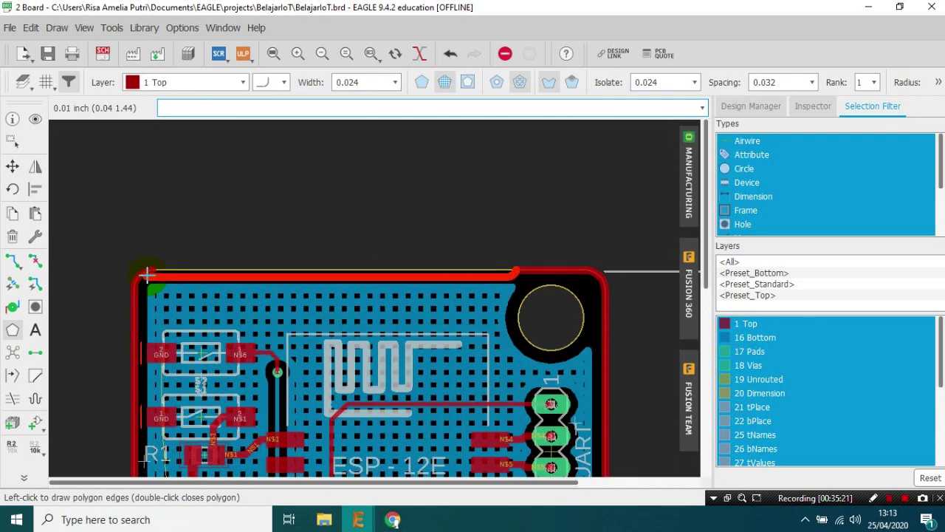
double_click(170, 256)
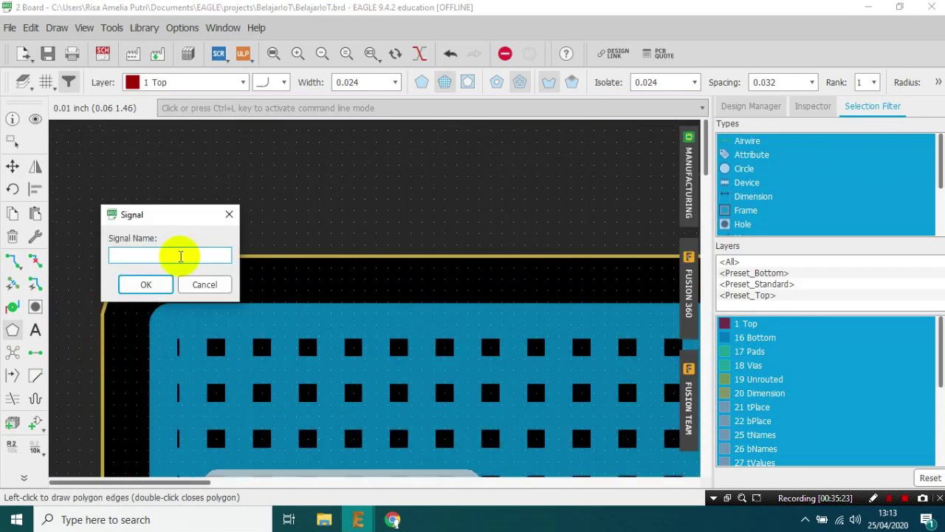
Step: Assign the signal name GND to the top-layer polygon and run Ratsnest to fill it with copper
type("GND")
left_click(147, 283)
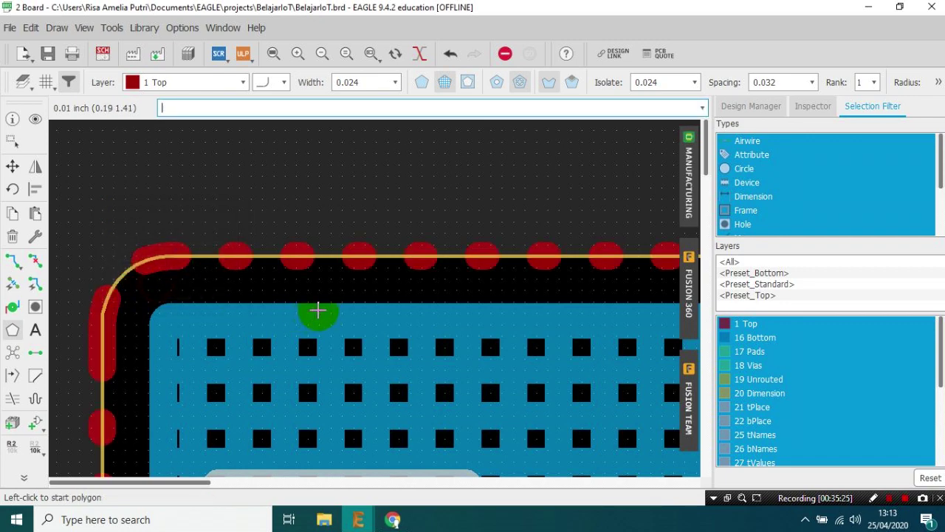
scroll(305, 330, "down", 5)
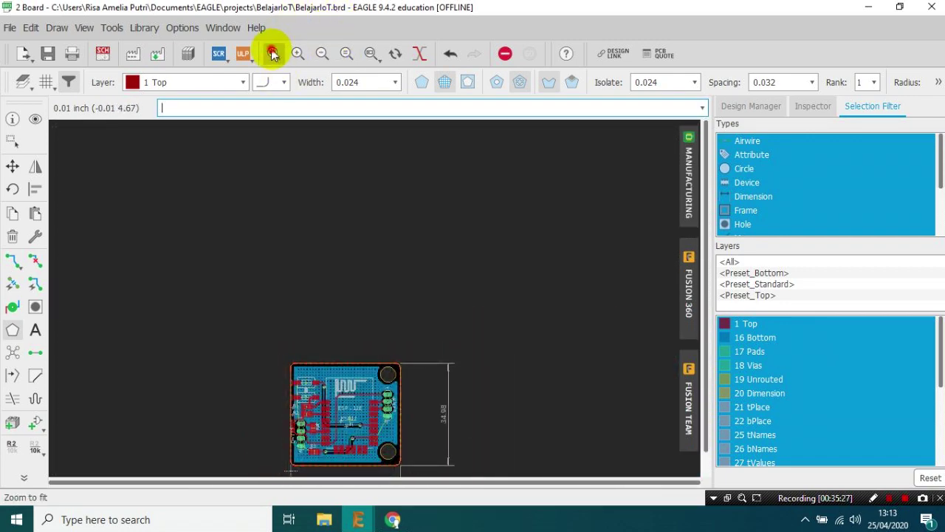
left_click(273, 54)
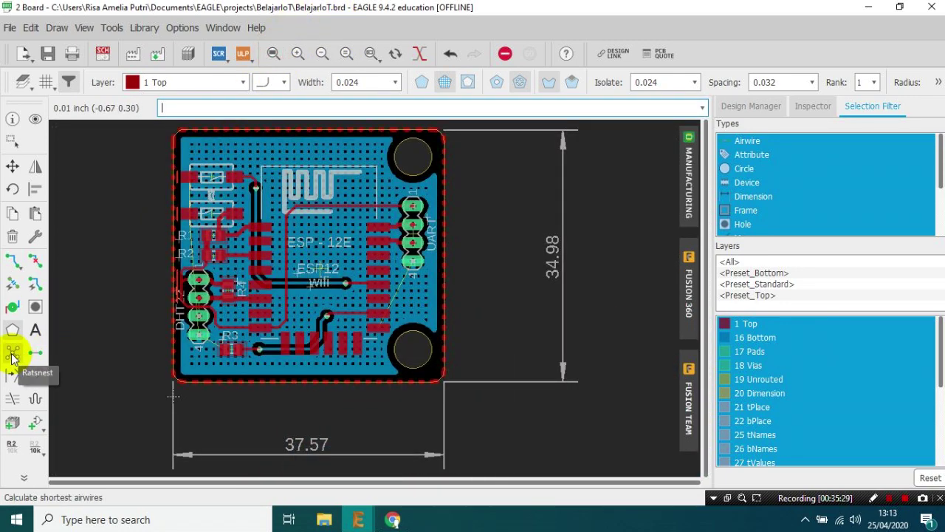
left_click(12, 356)
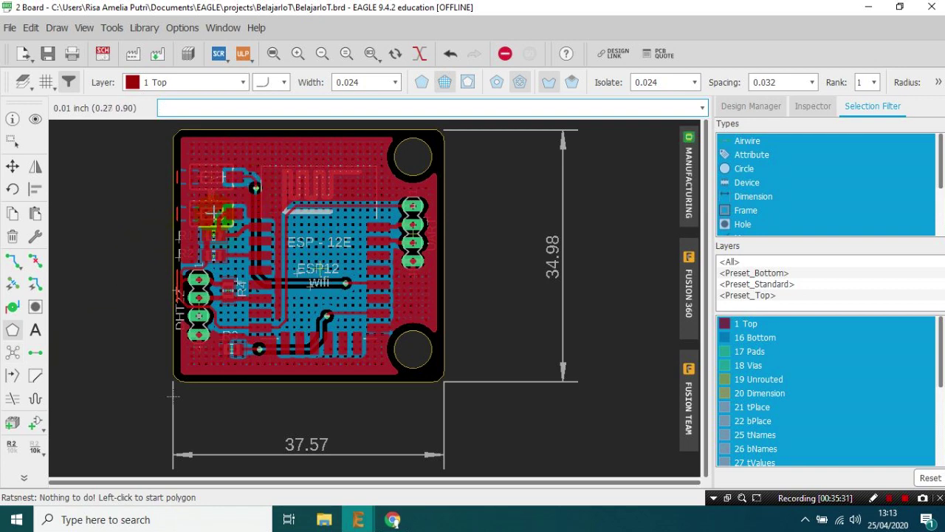
Step: Examine the top-layer copper pour around the DHT22 header, the resistors and the board's left edge
scroll(173, 396, "up", 1)
scroll(158, 249, "up", 2)
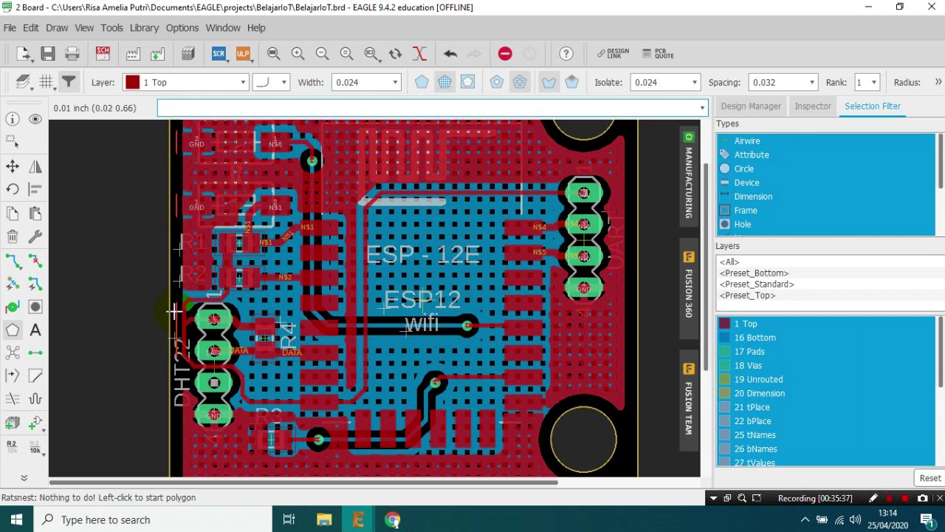
scroll(184, 320, "up", 2)
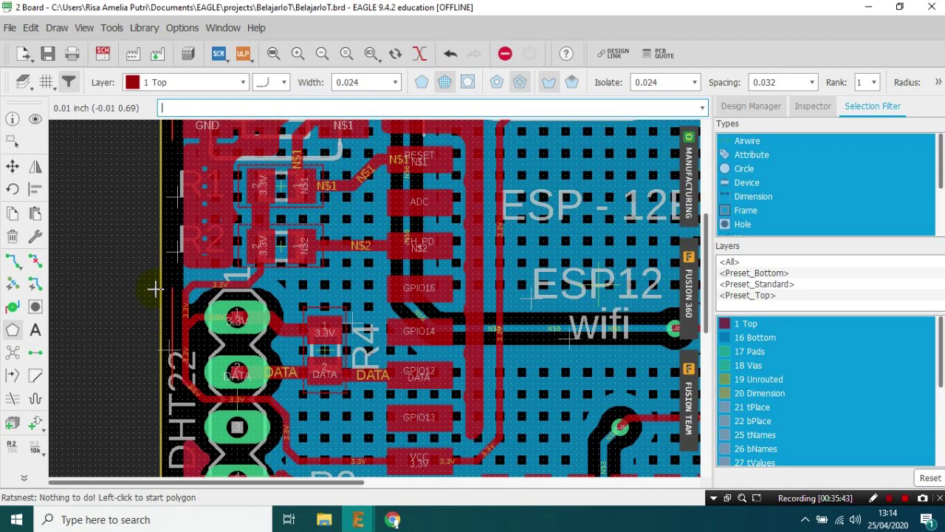
scroll(154, 289, "down", 4)
scroll(133, 259, "up", 3)
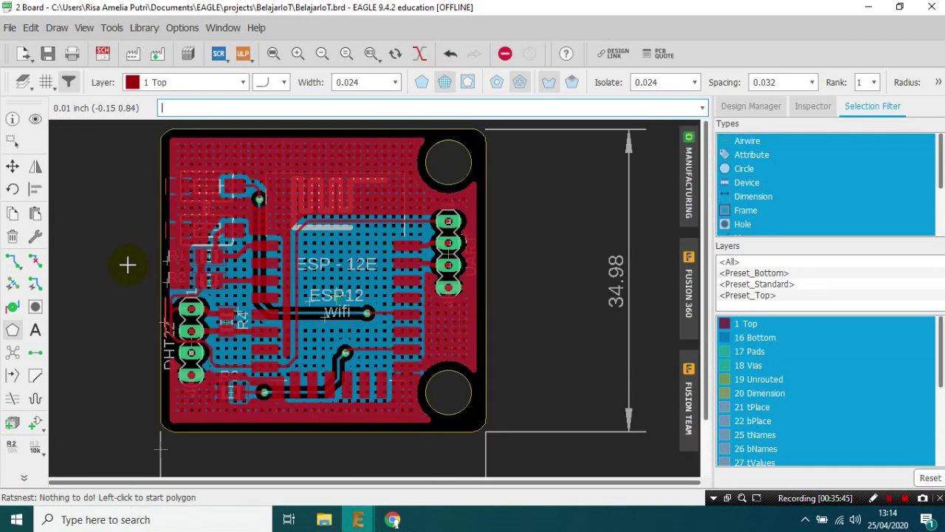
scroll(184, 299, "down", 2)
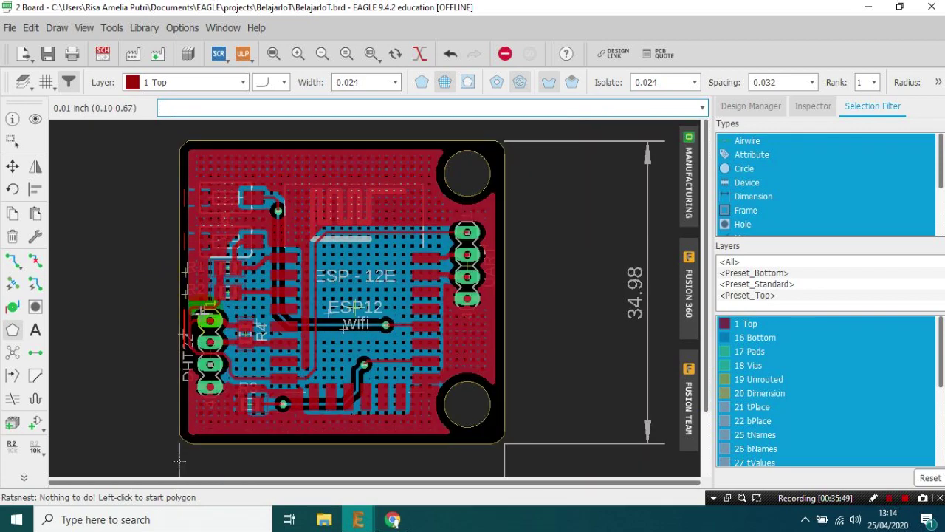
scroll(186, 342, "up", 1)
scroll(189, 311, "down", 1)
scroll(190, 319, "up", 1)
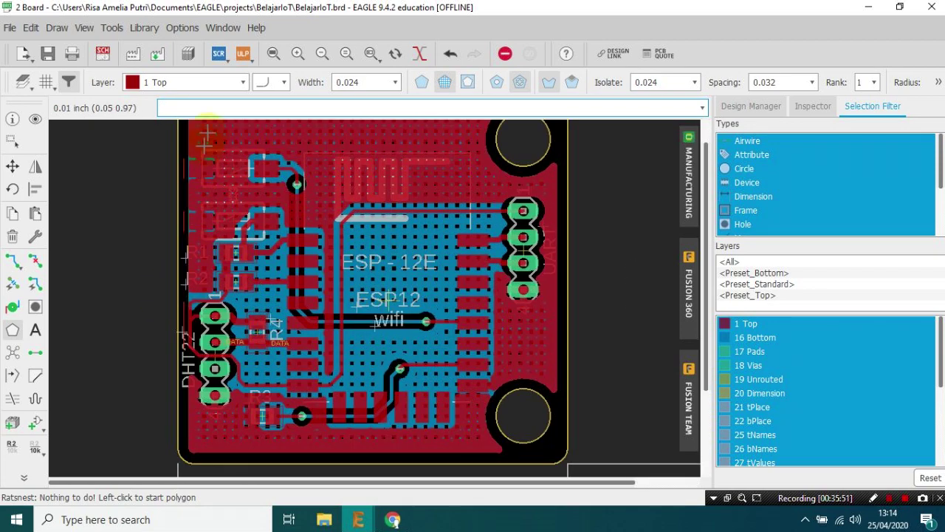
Step: Check the component connections in the schematic and return to the board layout
left_click(103, 56)
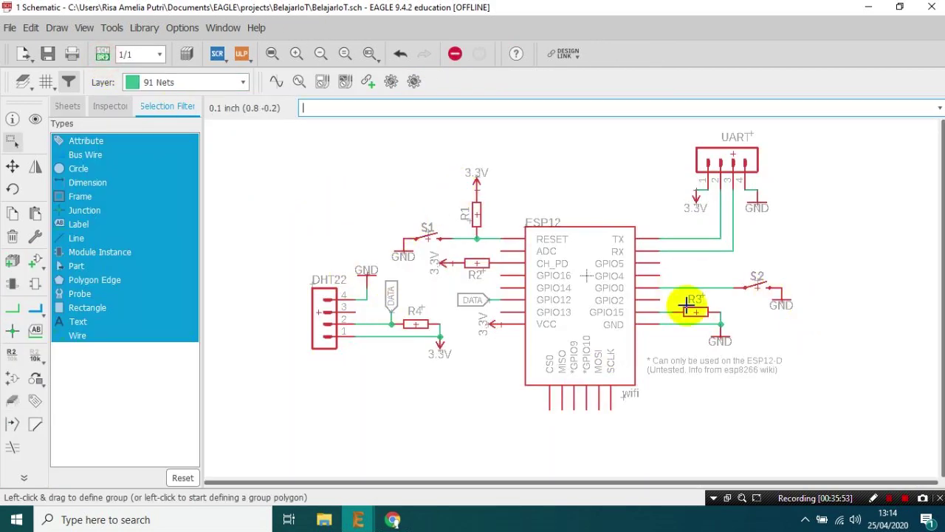
left_click(101, 55)
scroll(273, 218, "down", 1)
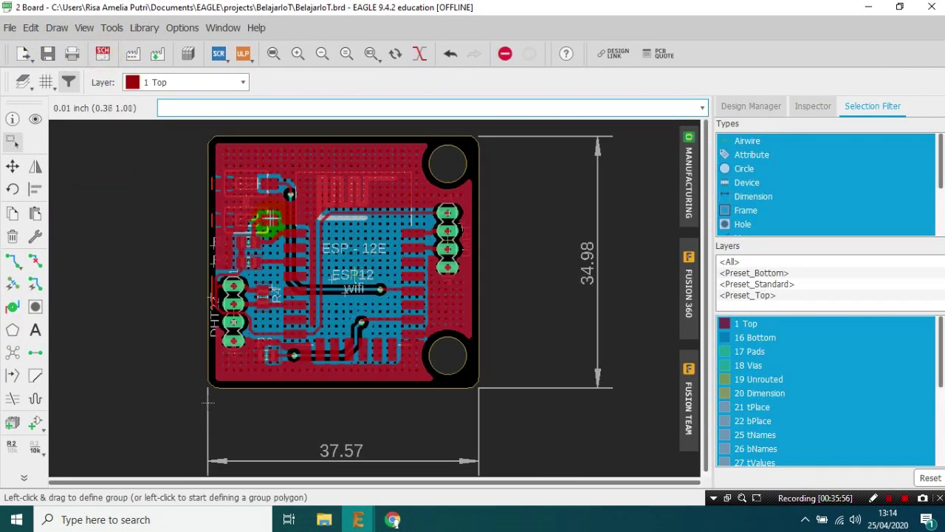
Step: Delete the width dimension below the board and the height dimension beside it
left_click(9, 140)
left_click_drag(179, 439, 492, 468)
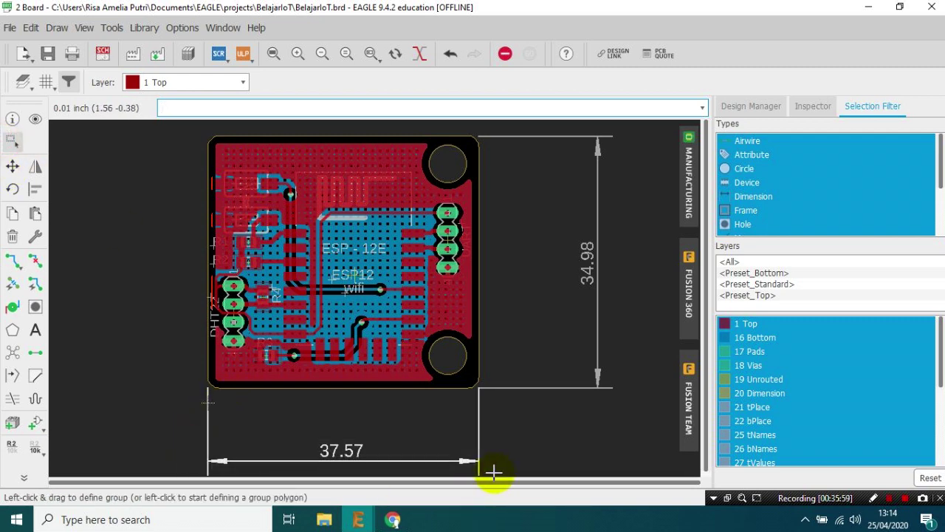
key("Delete")
left_click_drag(565, 129, 613, 392)
key("Delete")
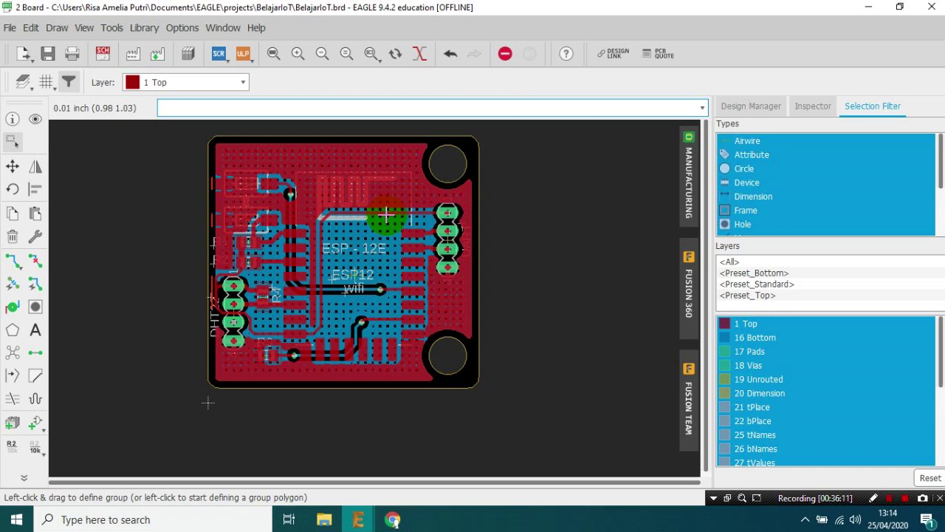
left_click(272, 54)
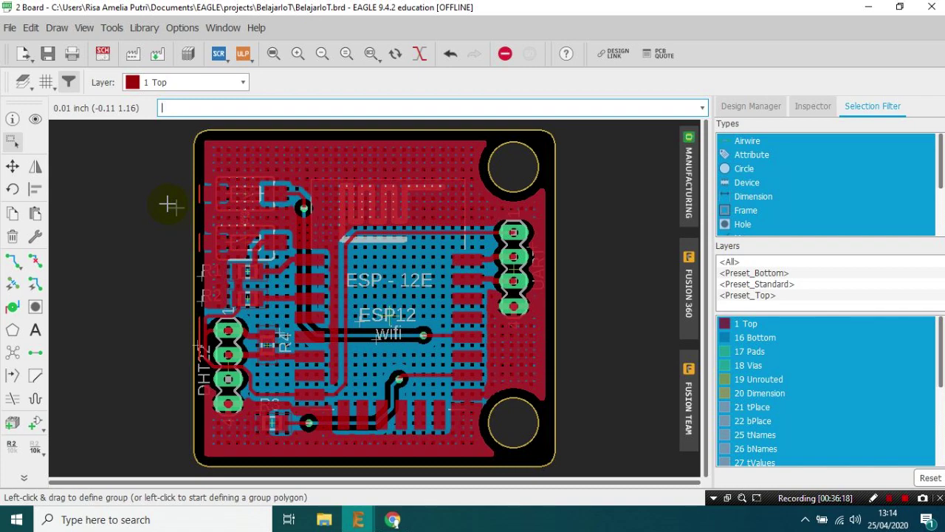
Step: Open the manufacturing preview and inspect the top side of the board
left_click(688, 188)
scroll(455, 297, "up", 3)
scroll(443, 300, "down", 2)
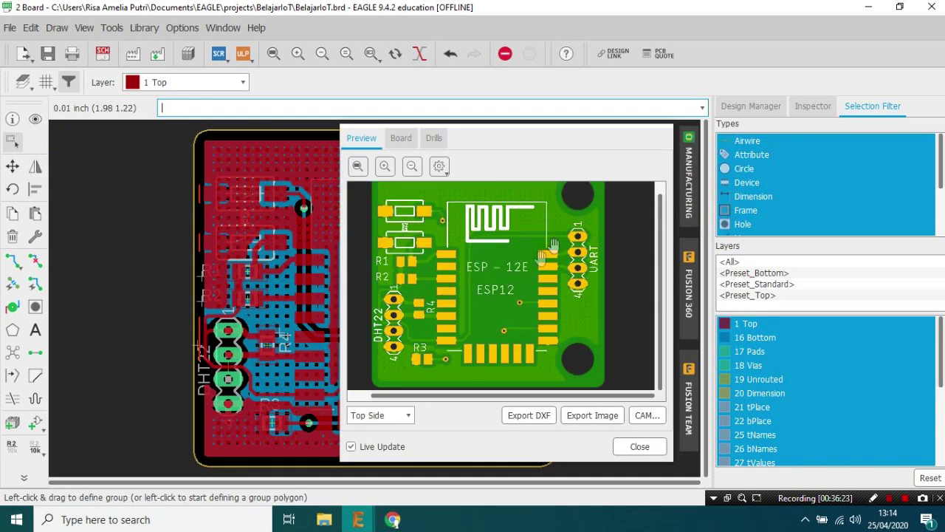
Step: Examine the component labels on the board's top side in the manufacturing preview, ending back at the board layout
scroll(458, 310, "up", 3)
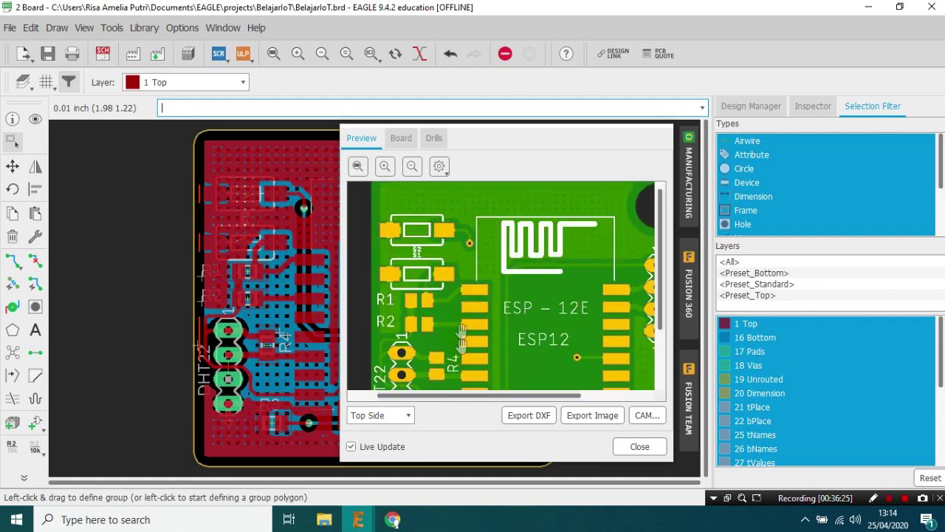
scroll(489, 219, "down", 3)
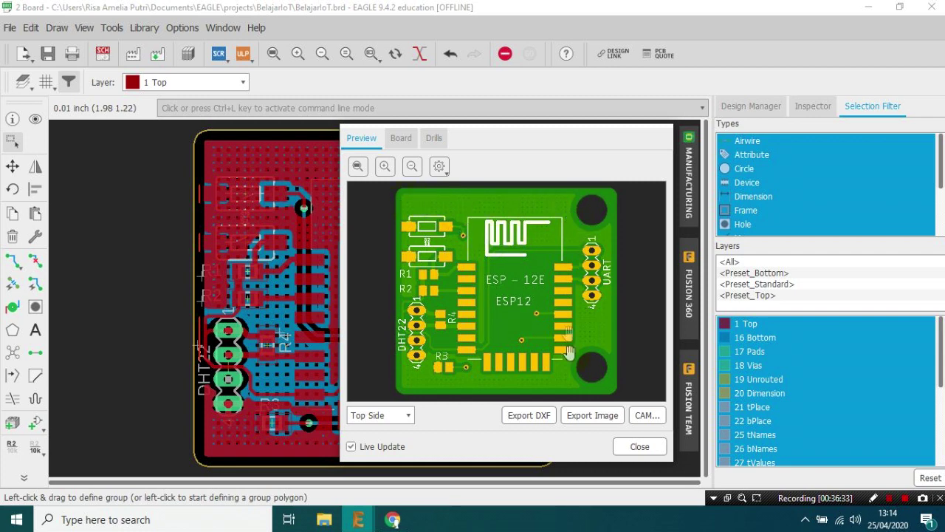
left_click(639, 447)
left_click(16, 141)
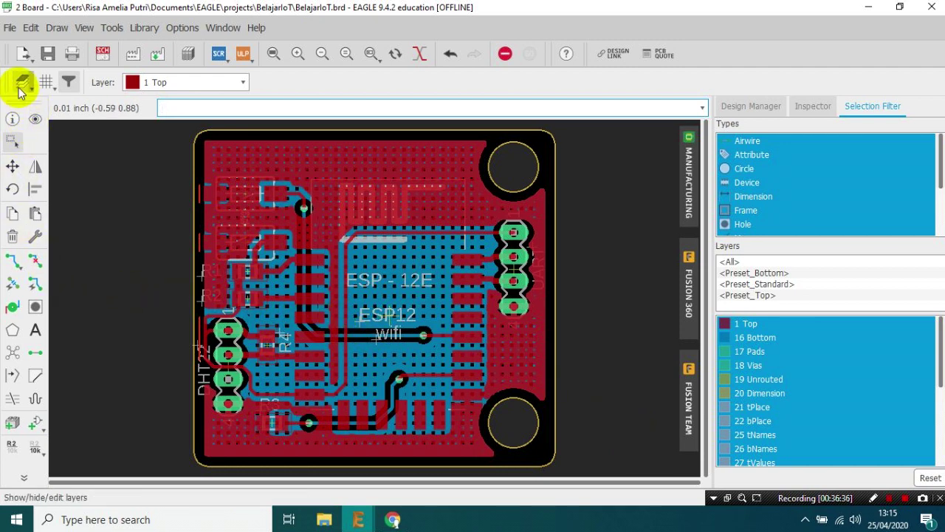
left_click(689, 185)
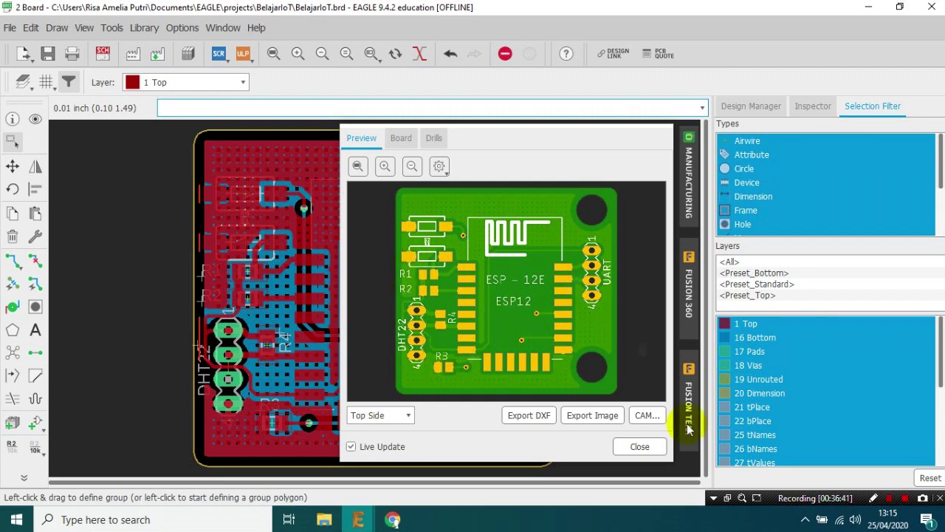
left_click(639, 447)
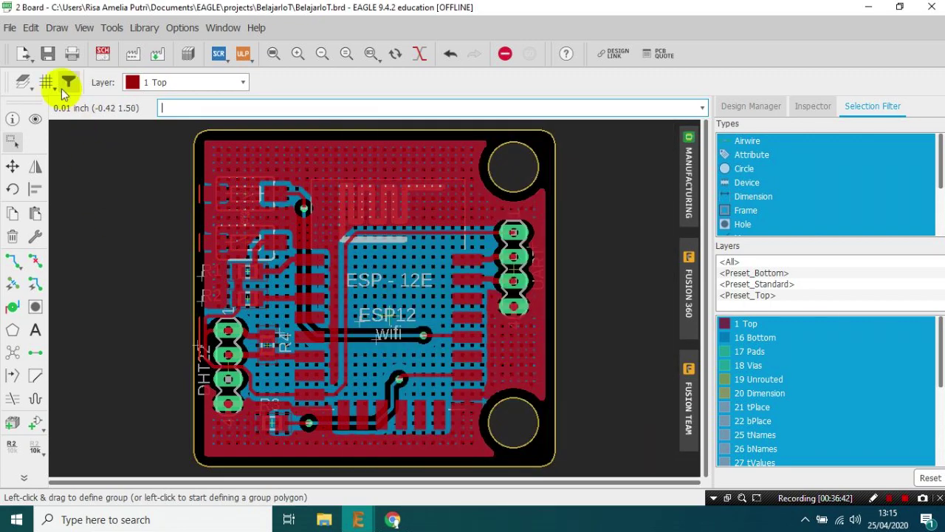
Step: Hide the tNames, bNames, tValues and bValues layers on the board
left_click(23, 82)
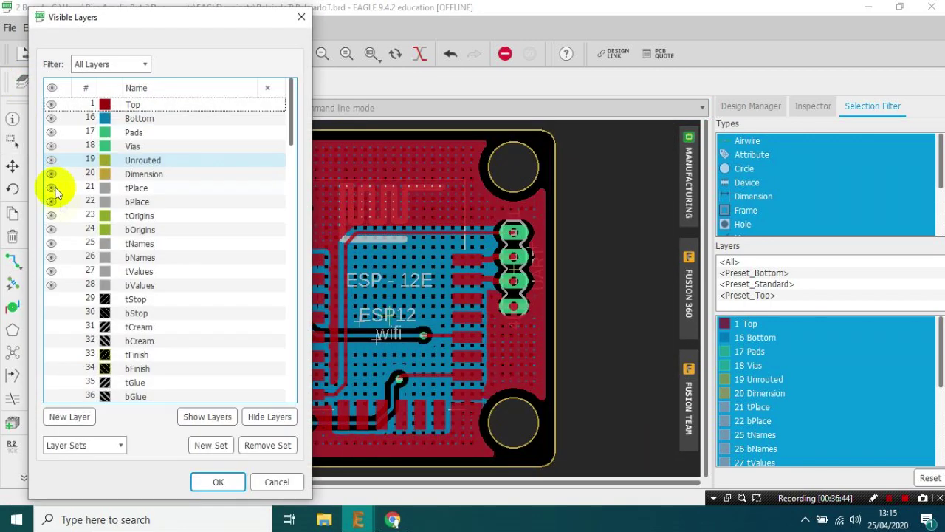
left_click(48, 287)
left_click(51, 272)
left_click(52, 257)
left_click(54, 234)
left_click(52, 243)
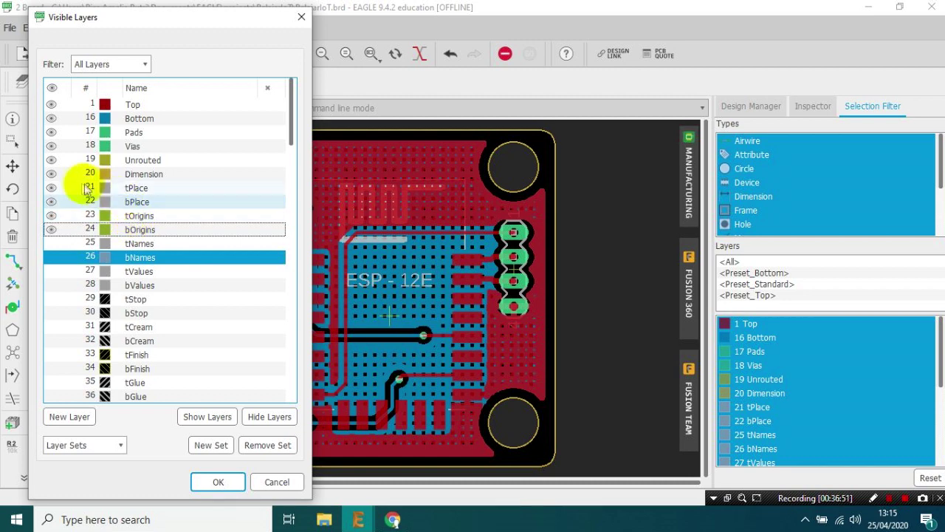
left_click(222, 482)
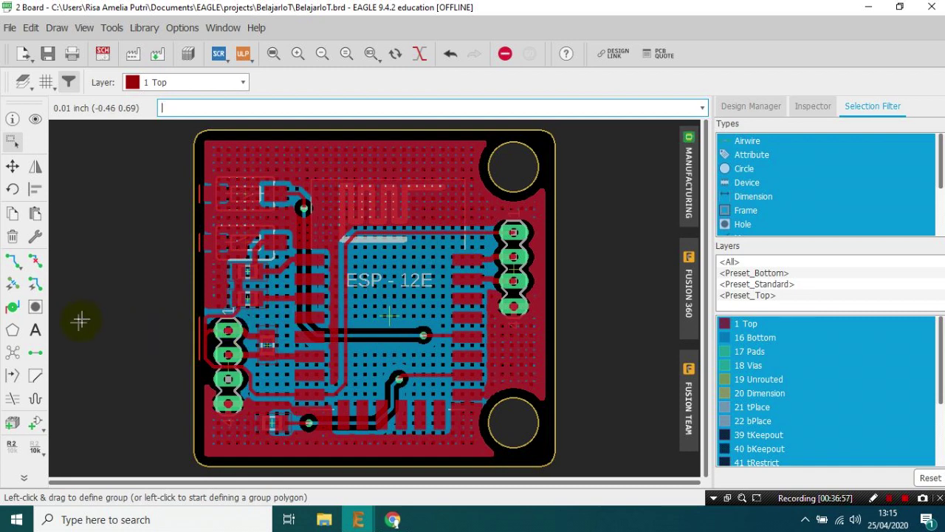
Step: Create the text "DHT22" and assign it to the 21 tPlace layer
left_click(35, 330)
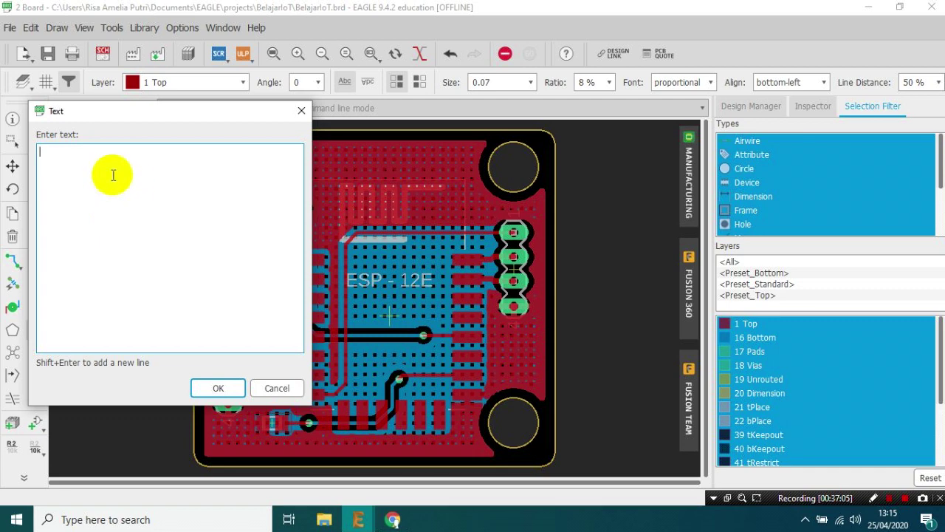
left_click_drag(120, 111, 503, 135)
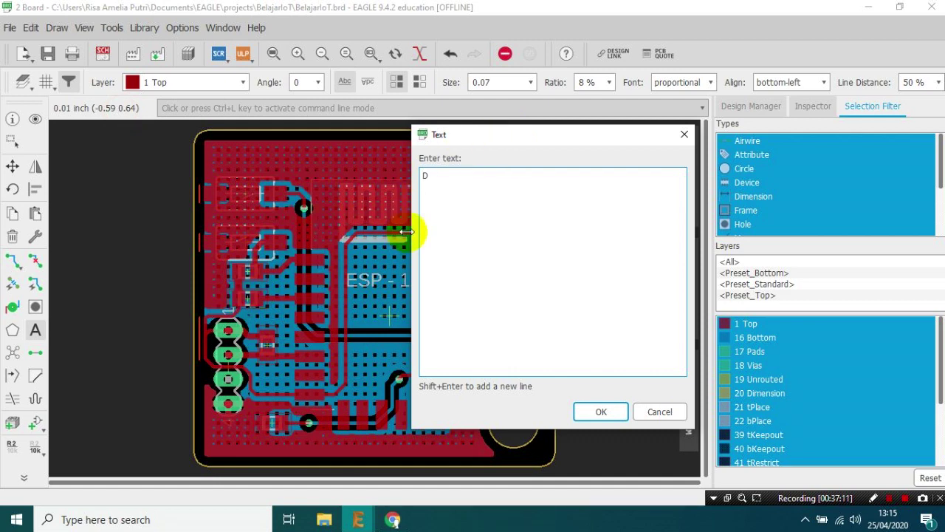
key("Return")
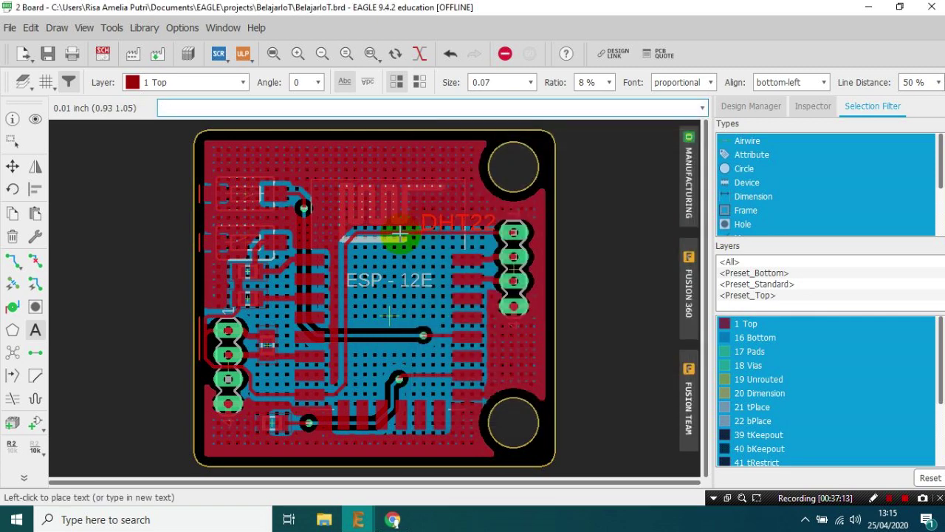
left_click(230, 82)
left_click(193, 146)
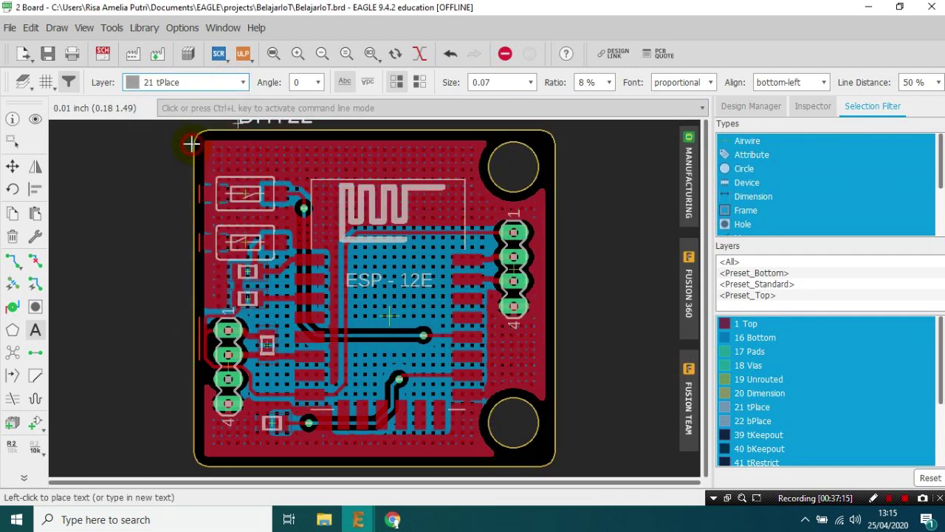
scroll(253, 339, "down", 2)
scroll(247, 346, "up", 2)
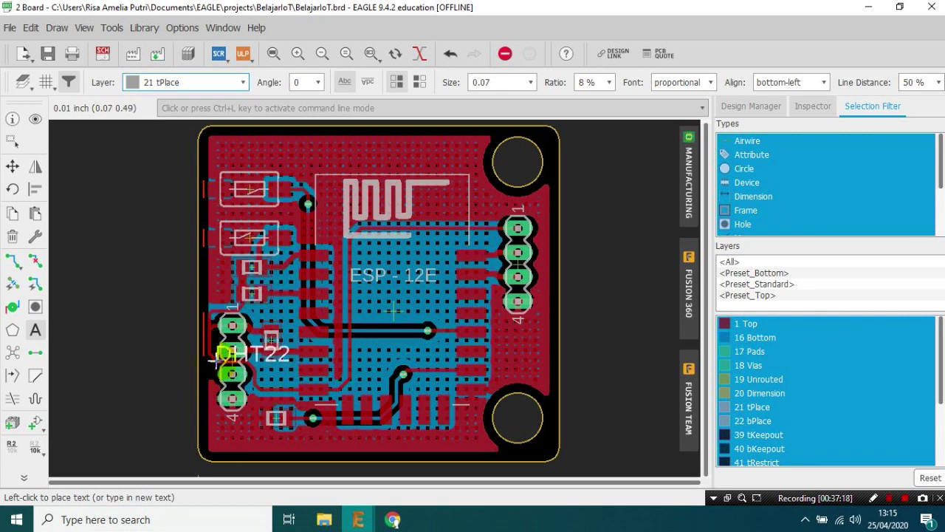
left_click(243, 83)
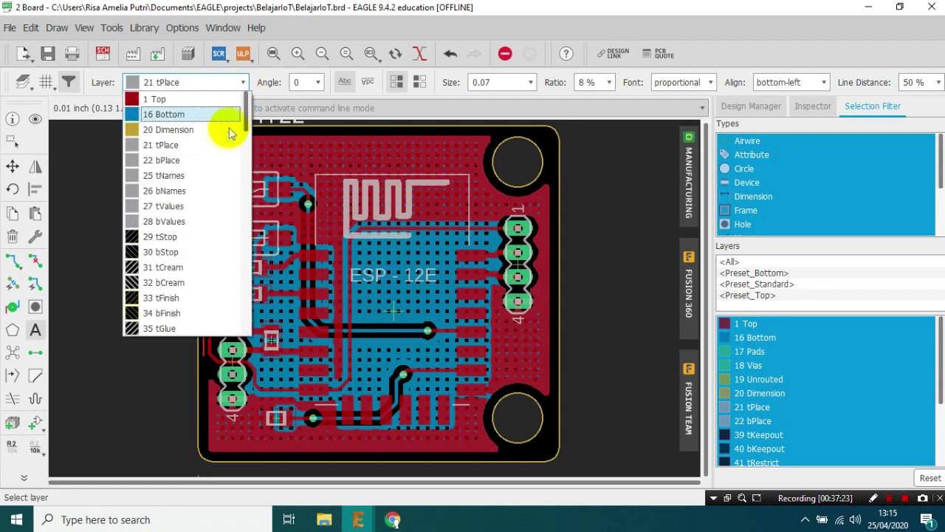
left_click(211, 159)
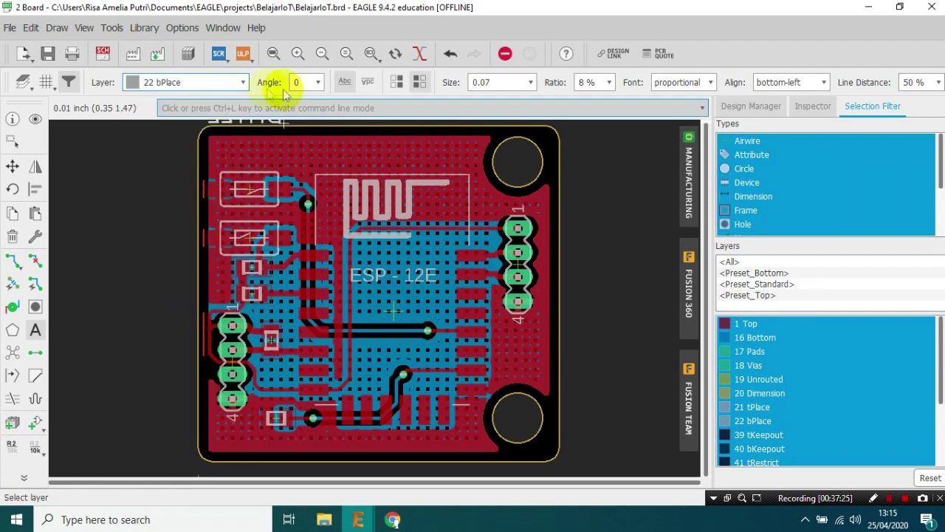
left_click(243, 82)
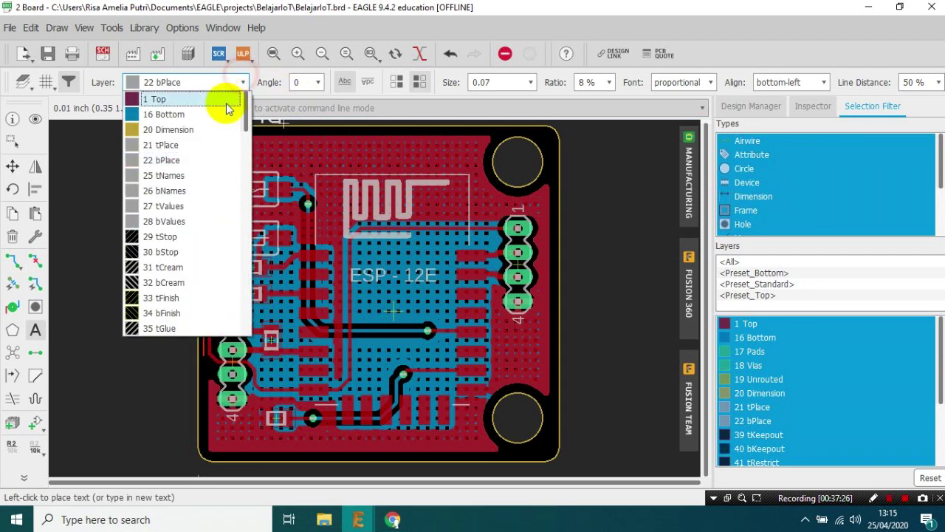
left_click(219, 145)
Step: Place the DHT22 label outside the left header, with size 0.05, center alignment and a 90-degree rotation
left_click(530, 82)
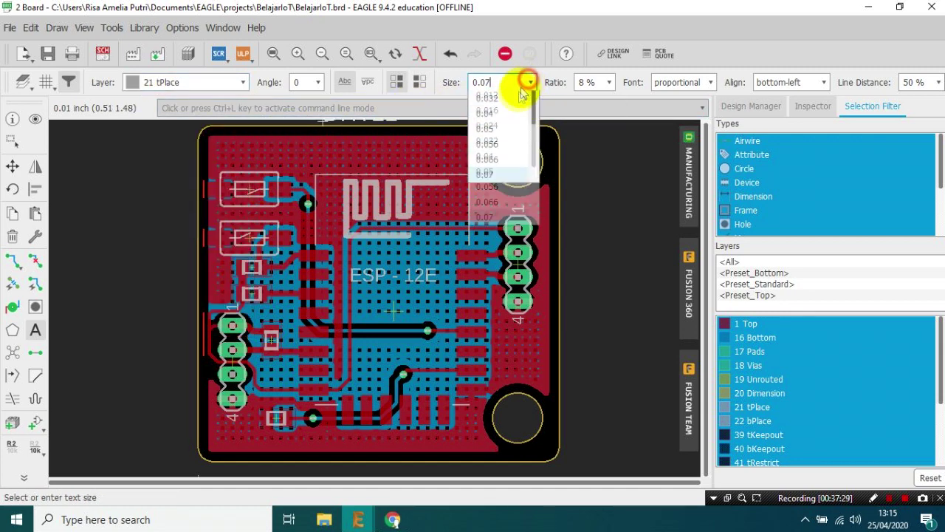
left_click(509, 187)
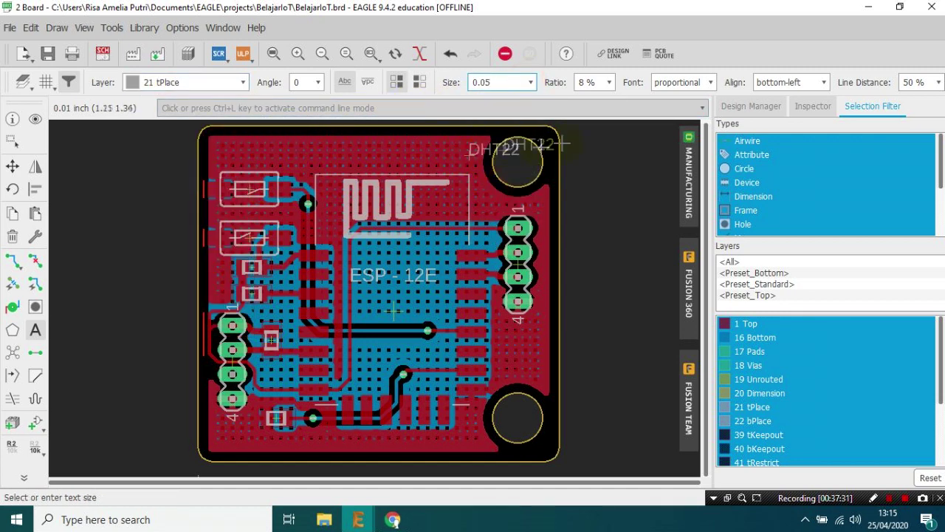
left_click(823, 82)
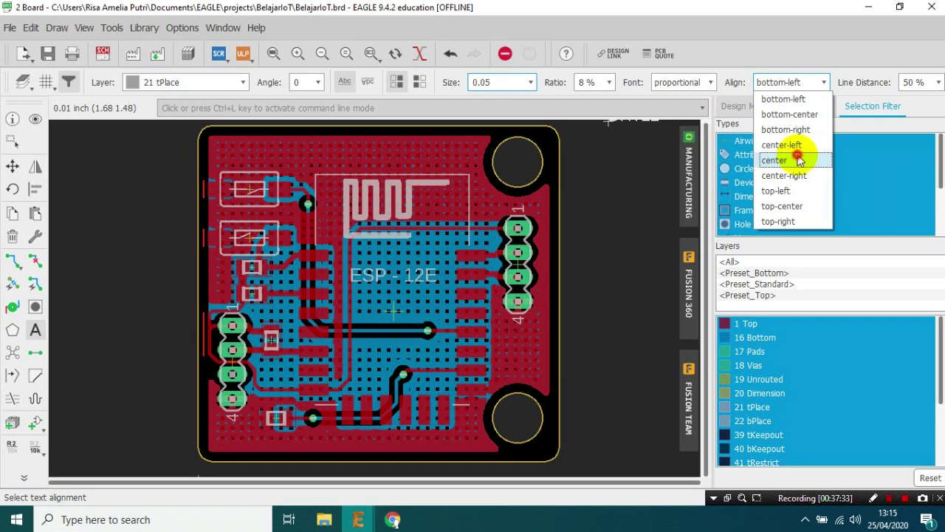
left_click(800, 160)
right_click(230, 371)
scroll(200, 362, "up", 3)
scroll(199, 362, "up", 2)
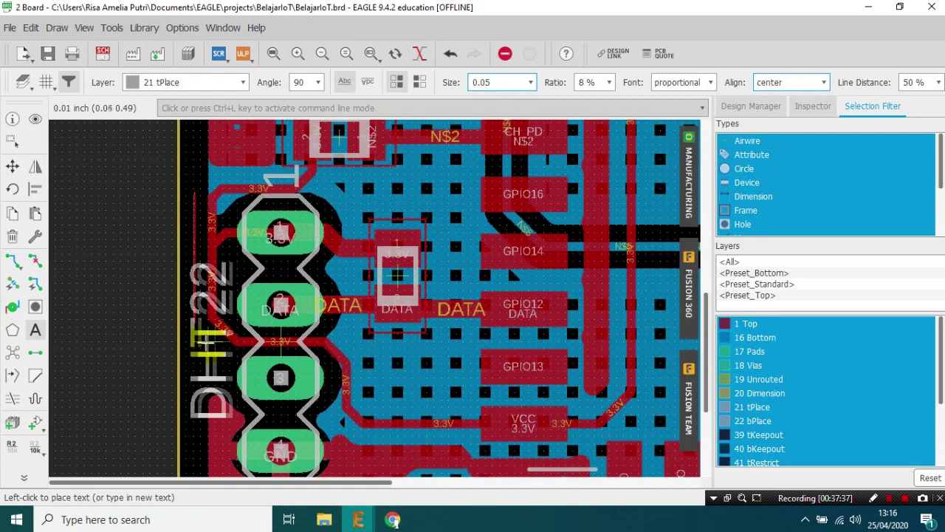
Step: Prepare a "GND" label on the tPlace layer and rotate it to 180 degrees for the header pins
scroll(210, 339, "down", 5)
scroll(296, 325, "up", 3)
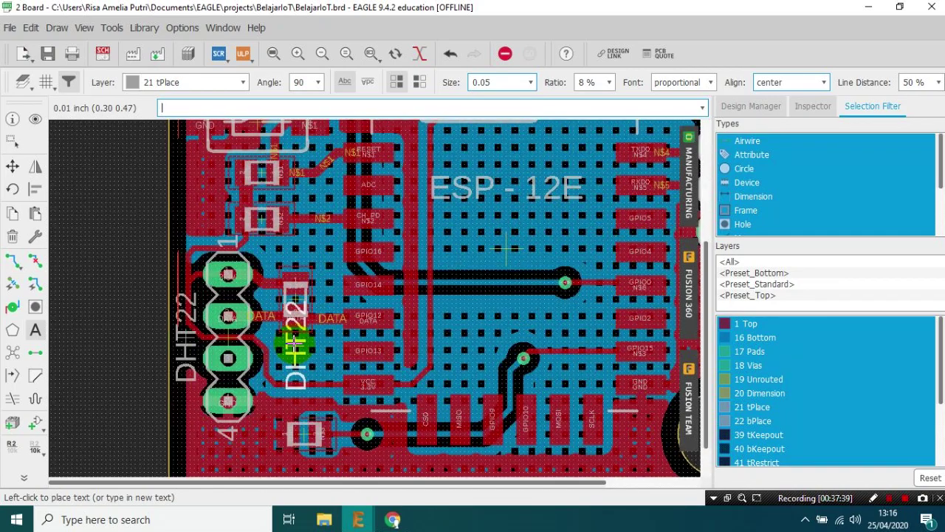
scroll(282, 344, "down", 2)
scroll(267, 370, "up", 2)
left_click(268, 375)
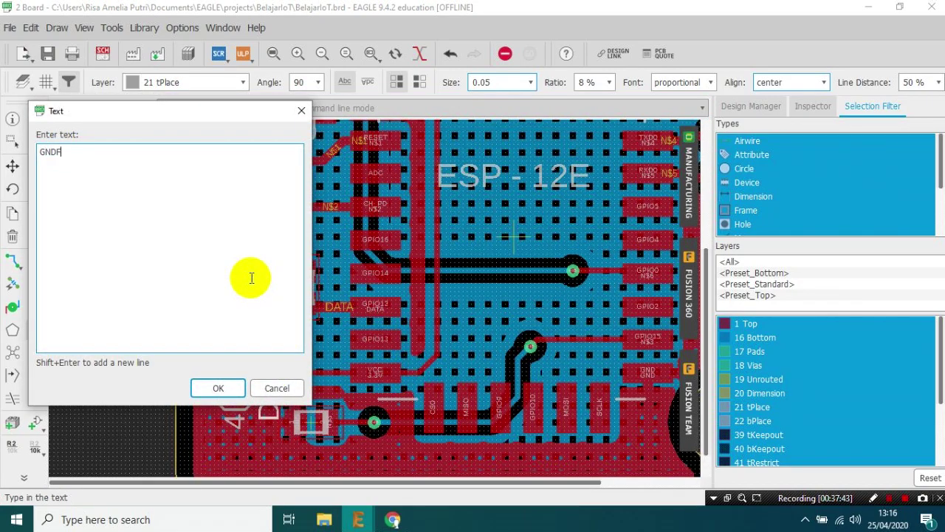
type("GNDF")
key("BackSpace")
key("Return")
right_click(258, 370)
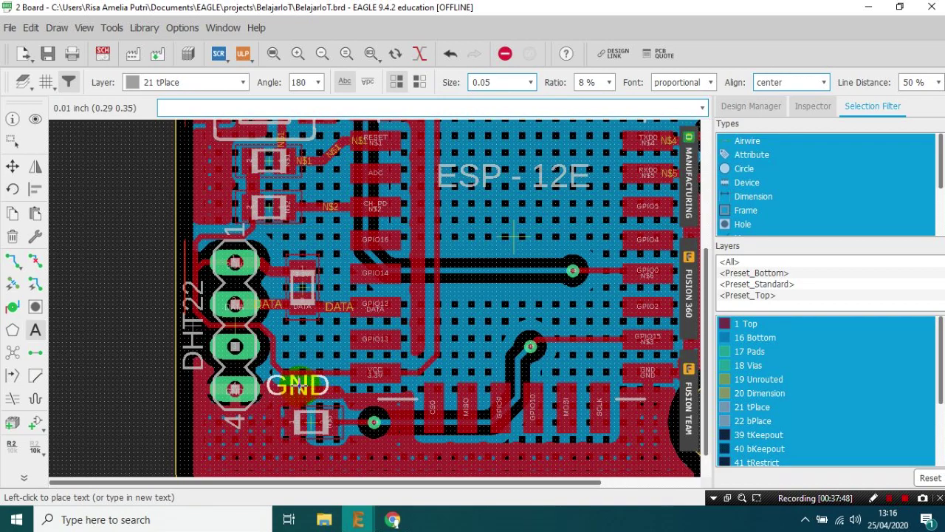
scroll(295, 387, "down", 2)
scroll(500, 311, "up", 1)
scroll(559, 222, "up", 2)
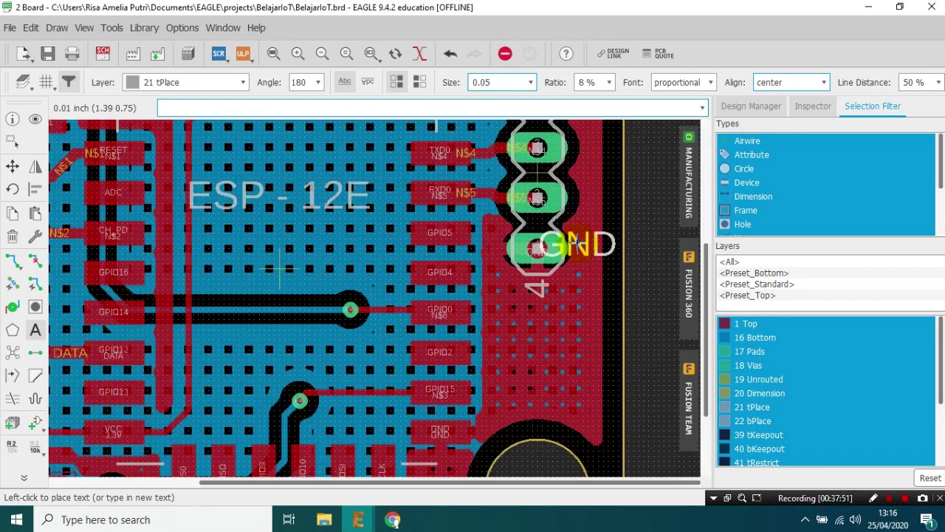
Step: Change the label text to "G" and place it beside the GND pin of the UART header
key("Escape")
type("G")
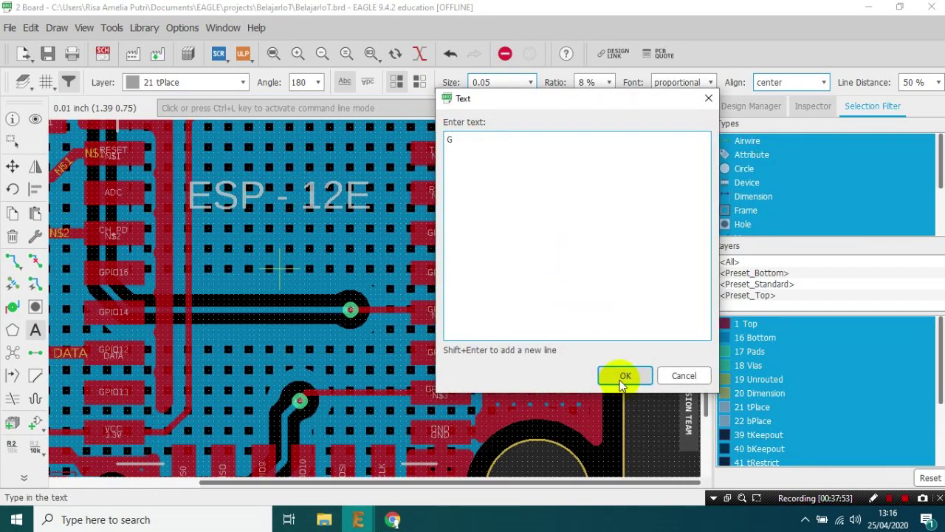
left_click(616, 373)
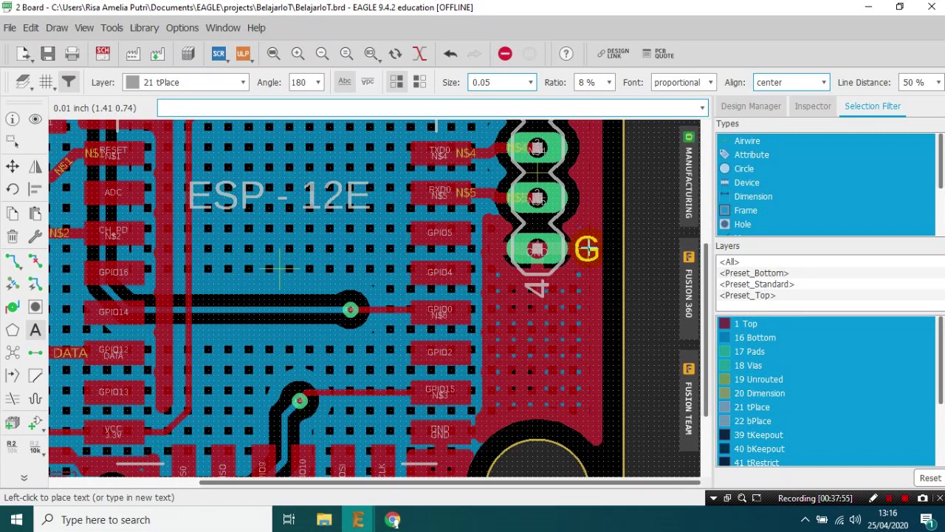
left_click(591, 248)
scroll(591, 248, "down", 1)
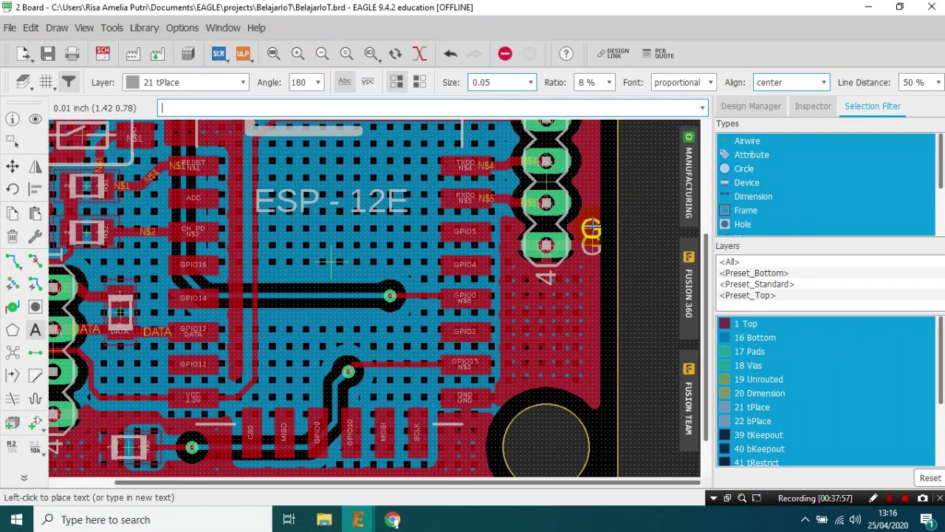
Step: Place a "<" label beside pin 3 of the UART header, the pin wired to RXD0
key("Escape")
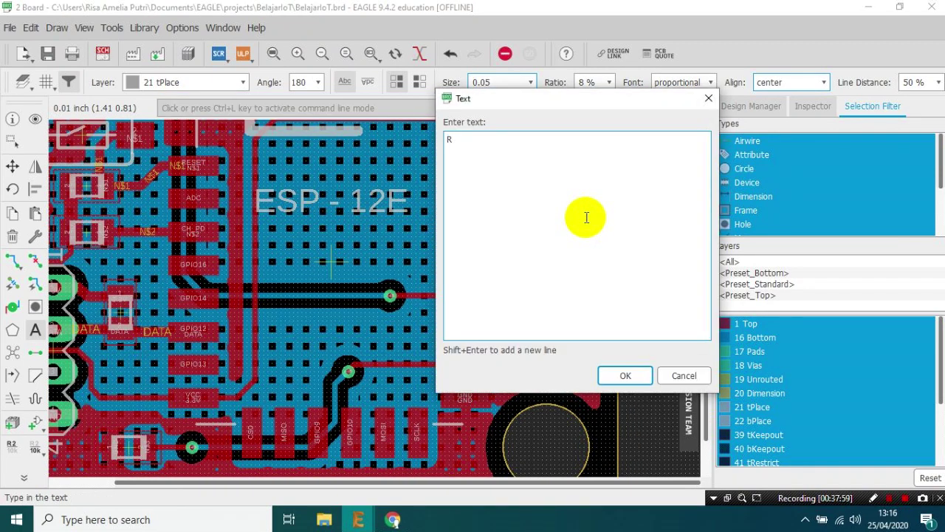
key("BackSpace")
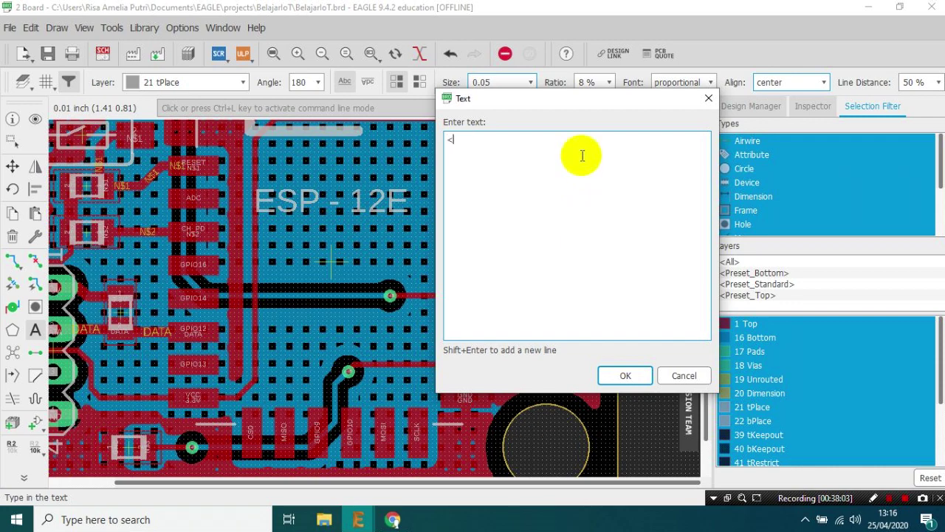
key("Return")
scroll(579, 172, "up", 2)
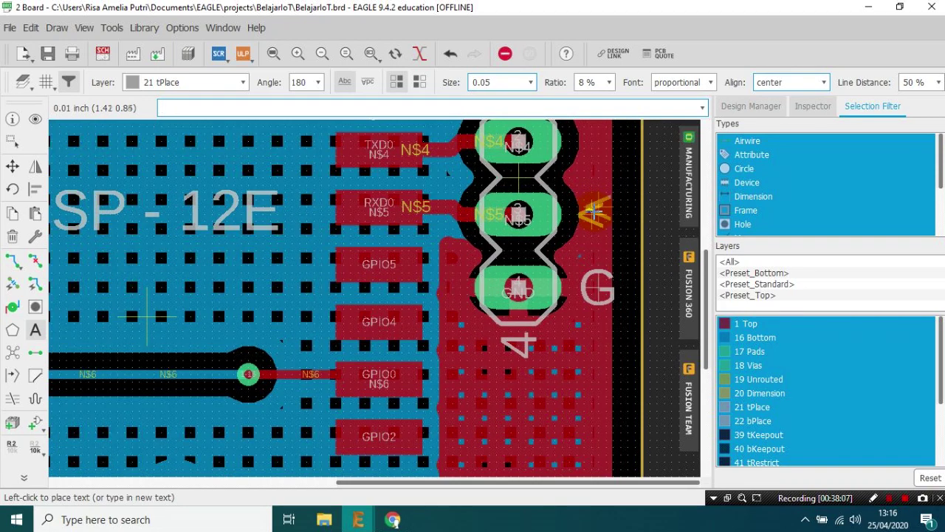
left_click(590, 214)
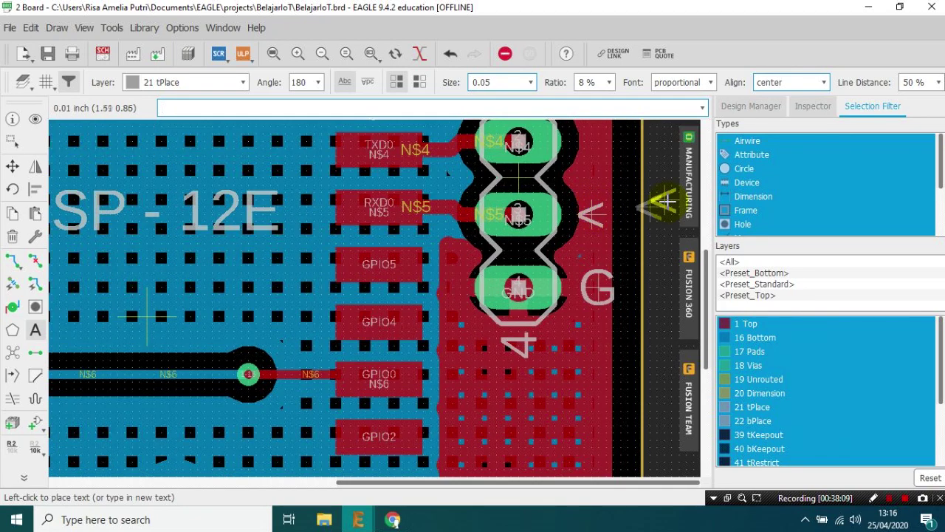
Step: Place a ">" label beside pin 2 of the UART header, the pin wired to TXD0
left_click_drag(703, 250, 703, 245)
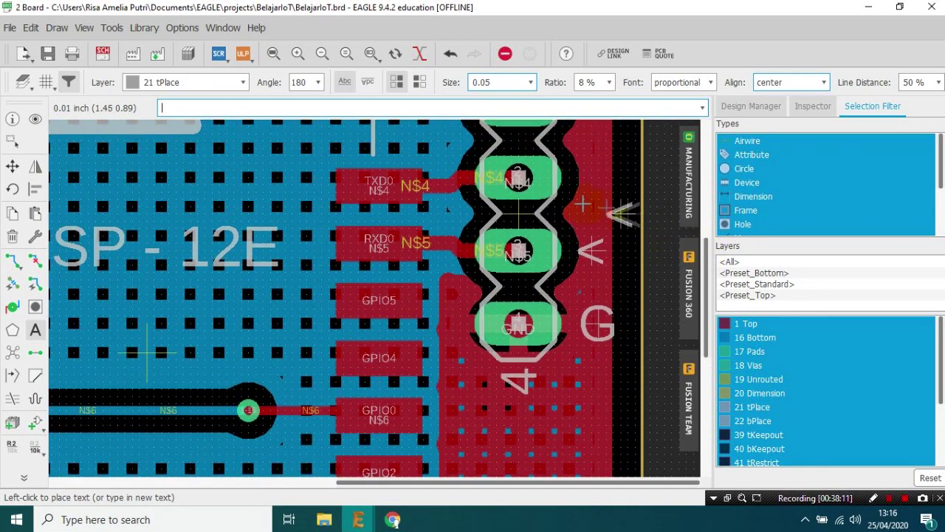
key("Escape")
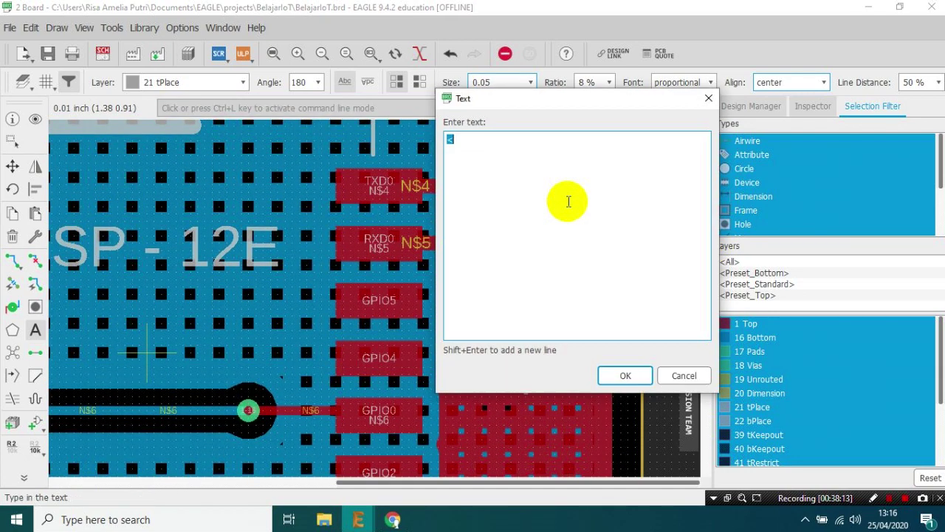
type(">")
key("Return")
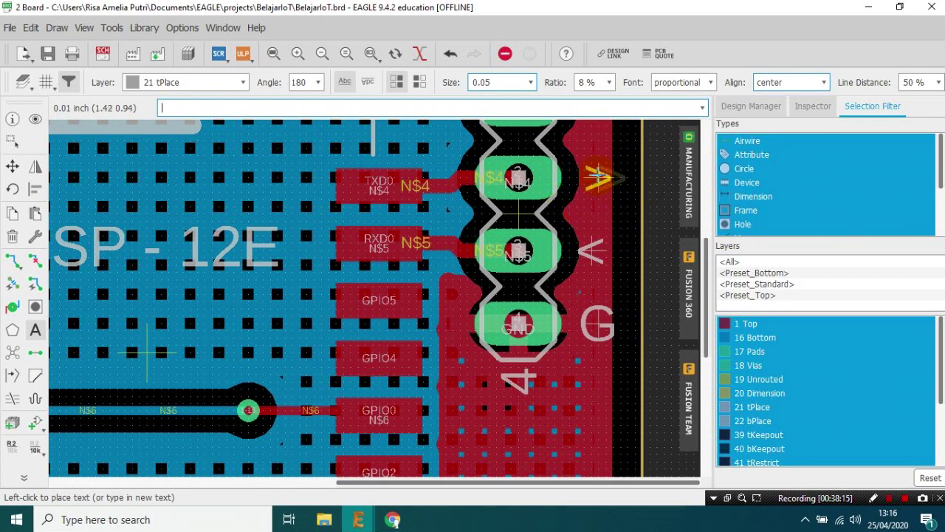
left_click_drag(707, 266, 706, 234)
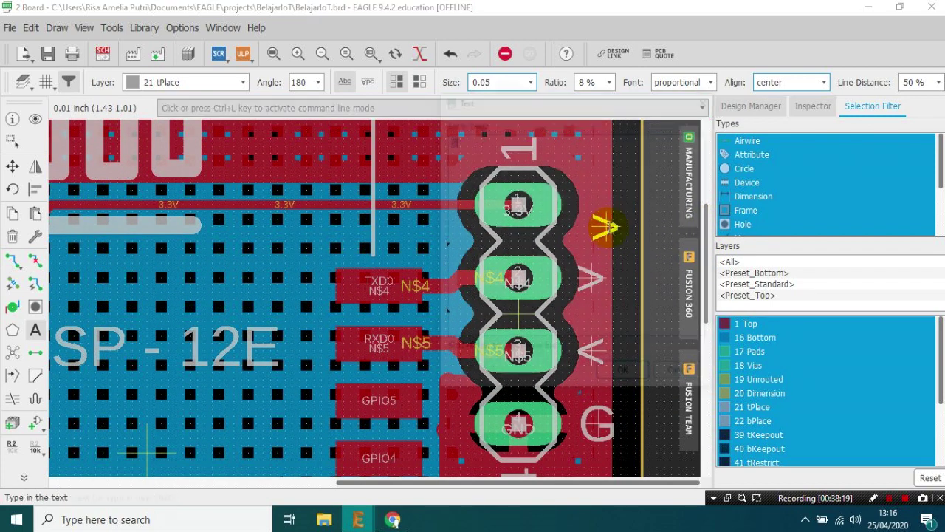
Step: Change the label text to "+" and place it beside the 3.3V pin of the UART header
left_click(606, 227)
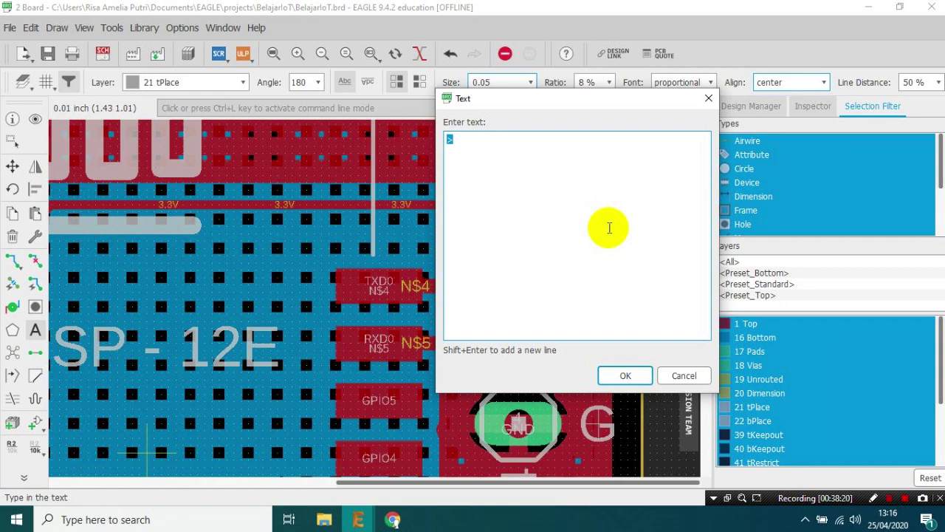
type("+")
key("Return")
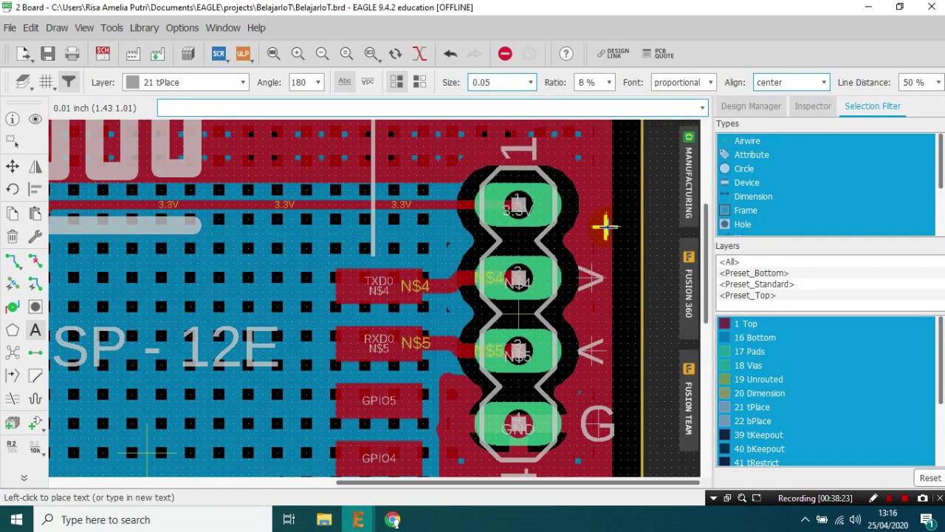
left_click(591, 205)
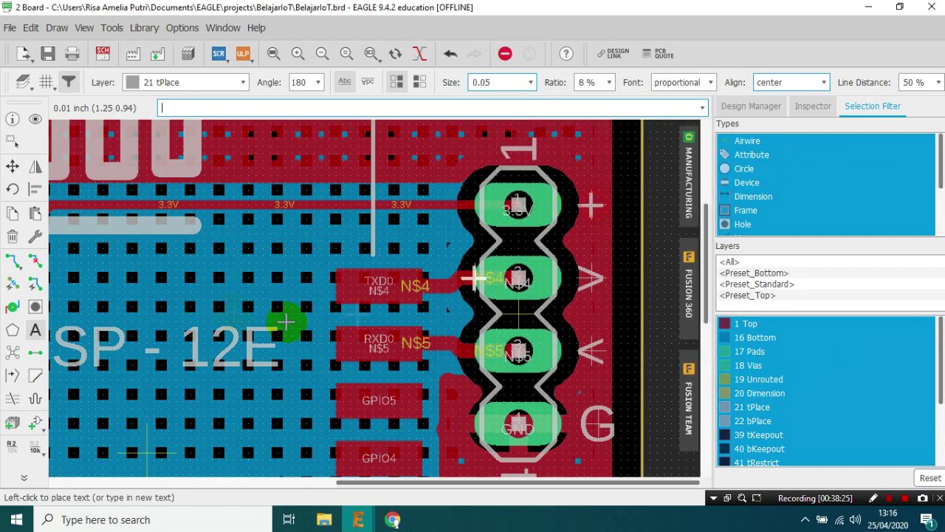
Step: Delete the "G" label and place a "-" label rotated 90 degrees beside the UART header's GND pin
left_click(17, 238)
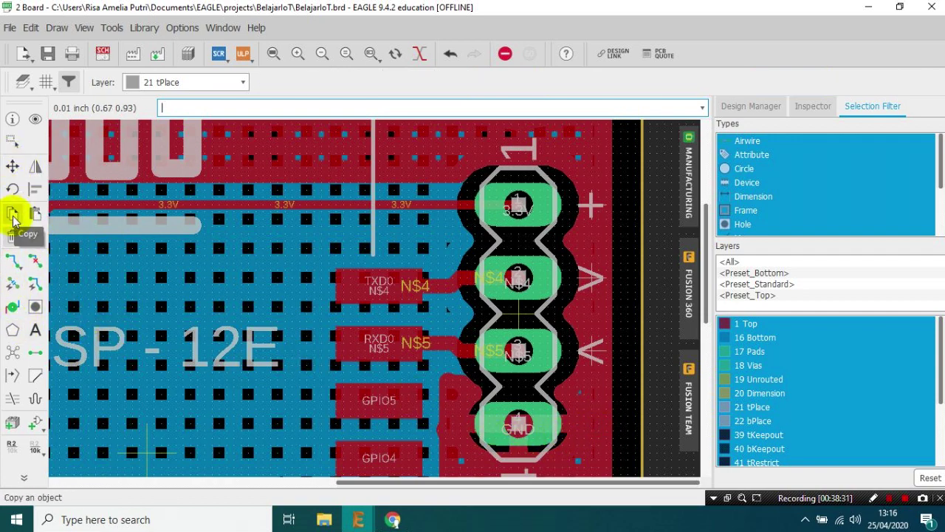
left_click(34, 330)
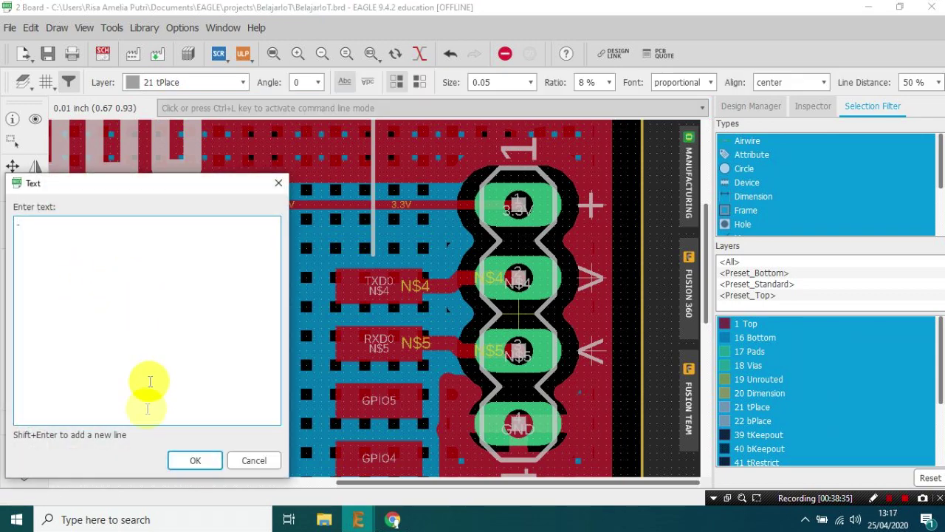
left_click(178, 461)
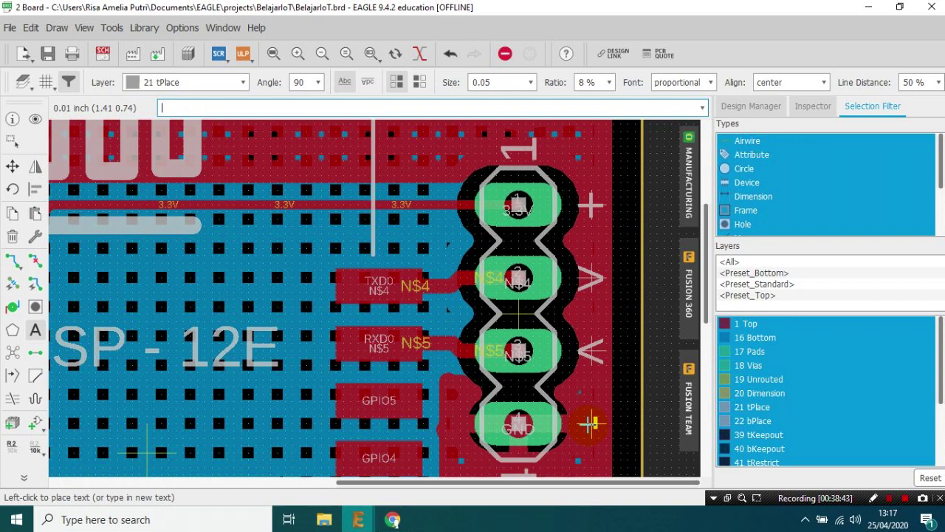
scroll(510, 378, "down", 1)
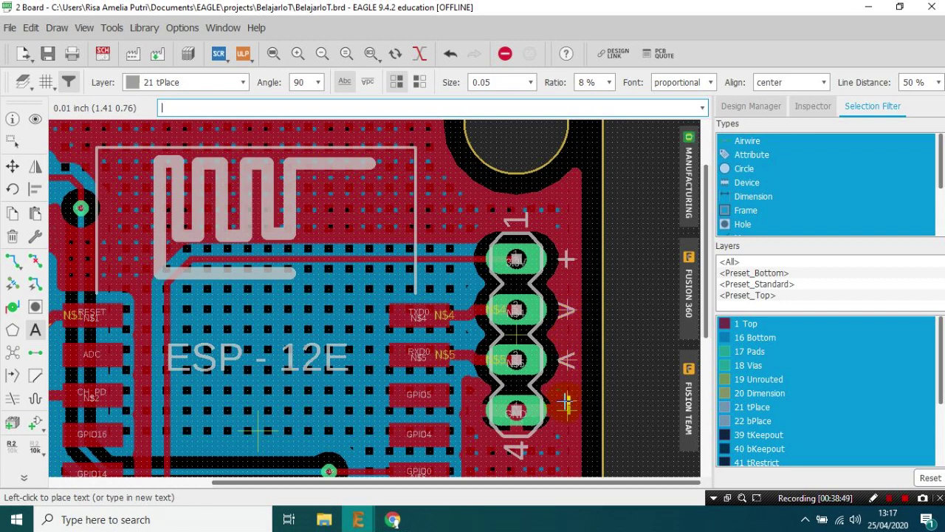
scroll(566, 403, "down", 5)
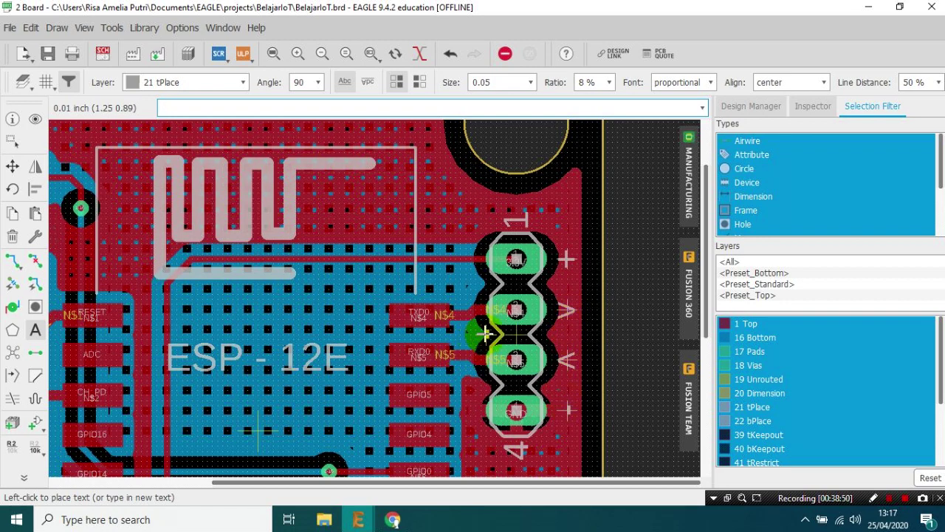
Step: Place a "-" label beside the DHT22 header's GND pin and copy the UART header's "+" label beside its 3.3V pin
scroll(365, 386, "up", 2)
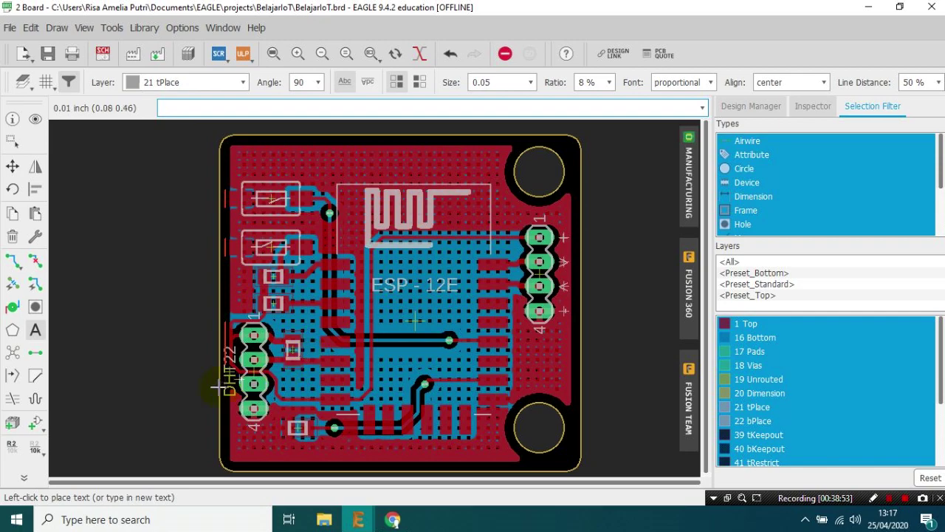
scroll(264, 413, "up", 3)
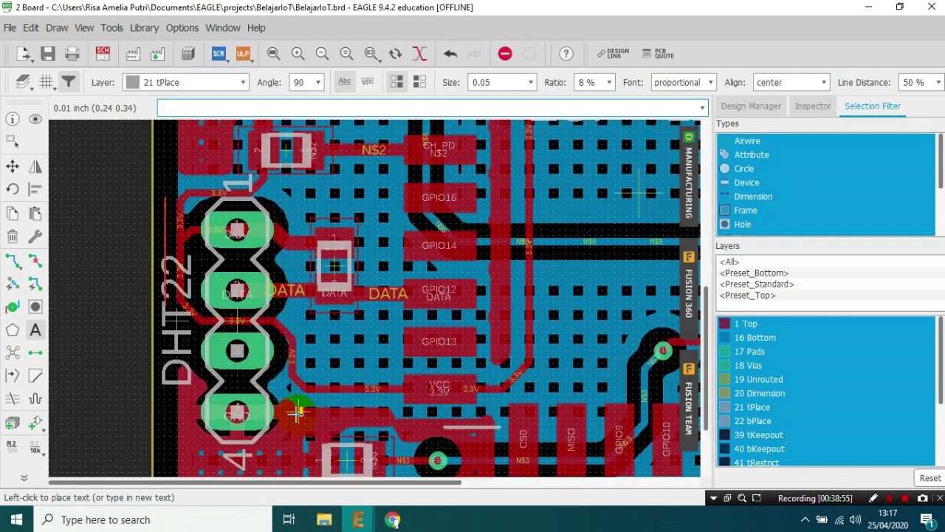
left_click(12, 167)
scroll(91, 165, "down", 3)
left_click(11, 213)
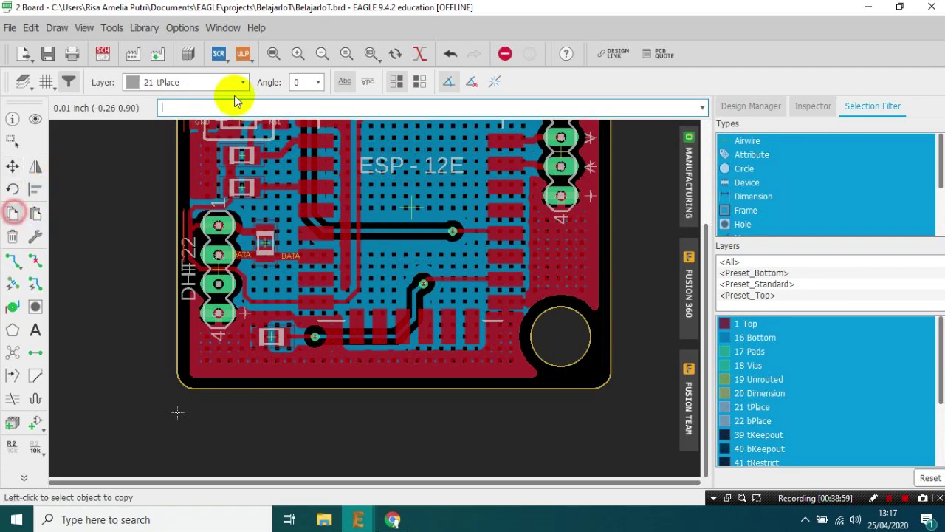
left_click(273, 54)
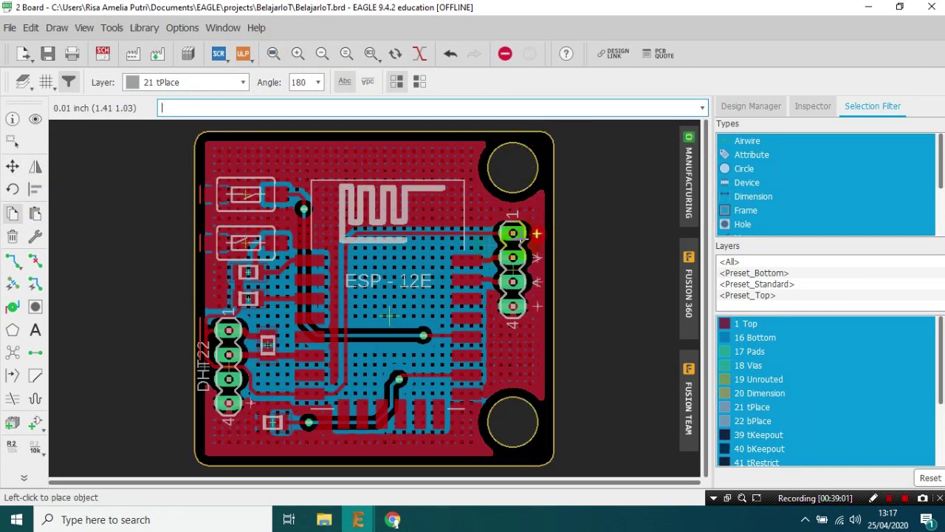
scroll(248, 325, "up", 5)
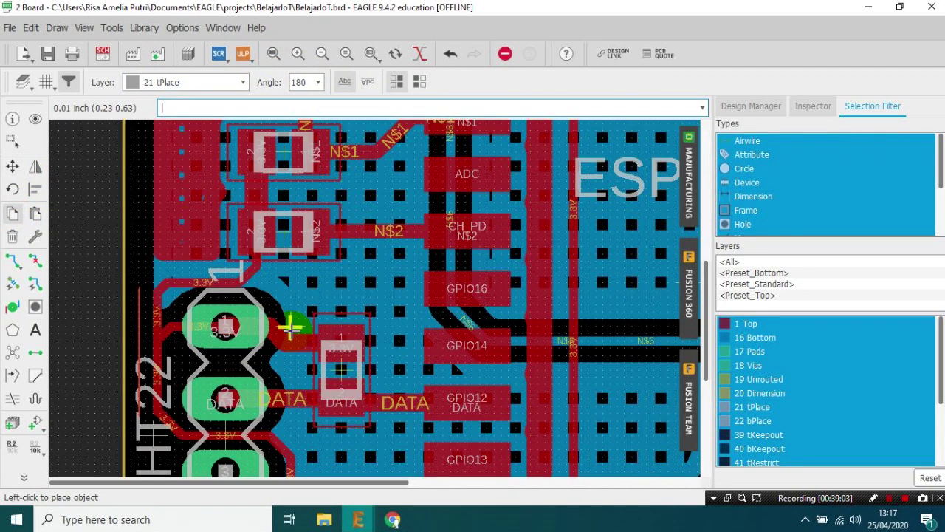
scroll(271, 392, "down", 4)
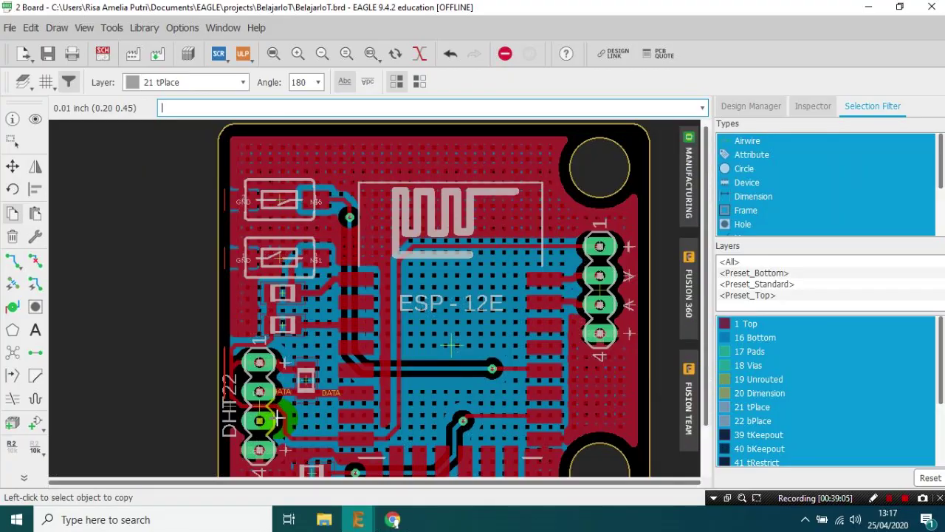
Step: Check the names of the two resistors above the DHT22 header in their properties
scroll(277, 418, "up", 3)
scroll(271, 395, "down", 3)
scroll(271, 395, "up", 1)
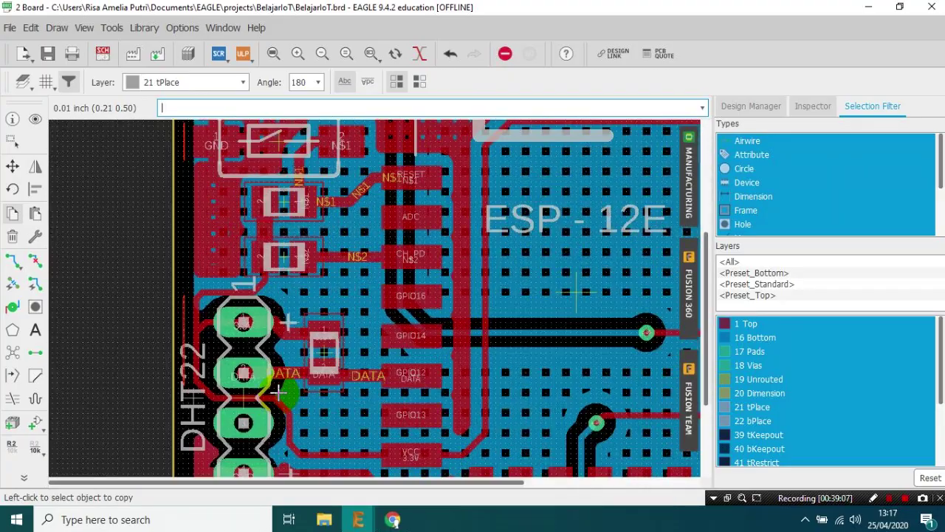
scroll(273, 393, "down", 1)
scroll(282, 378, "up", 2)
scroll(281, 369, "down", 2)
scroll(279, 355, "up", 2)
scroll(274, 317, "down", 3)
scroll(268, 303, "up", 5)
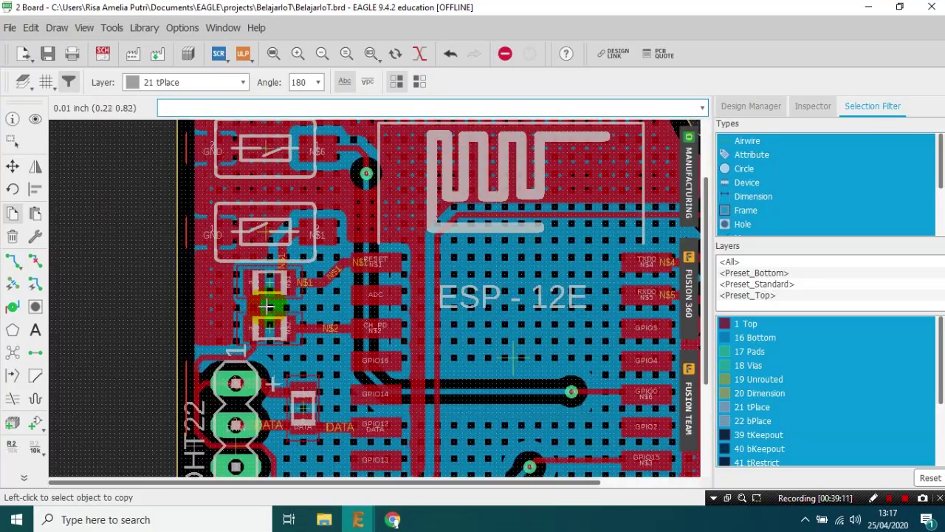
right_click(274, 264)
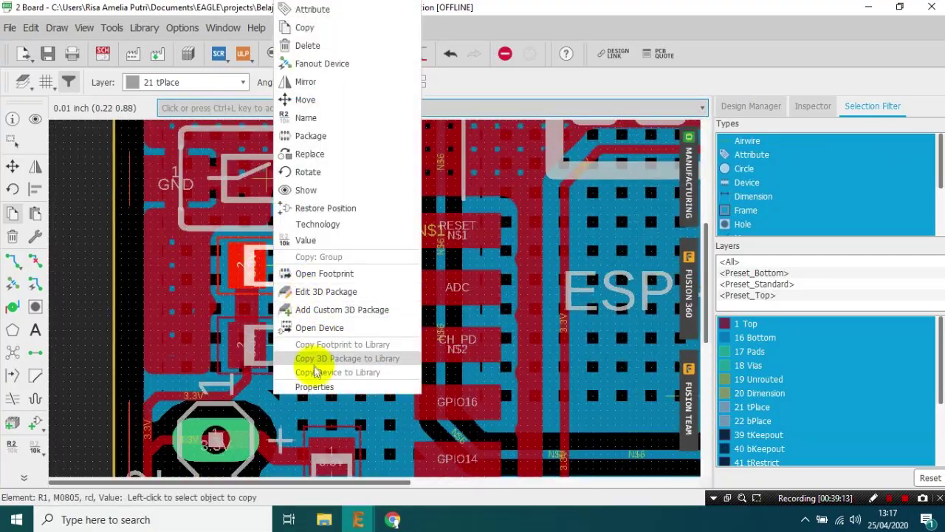
left_click(310, 445)
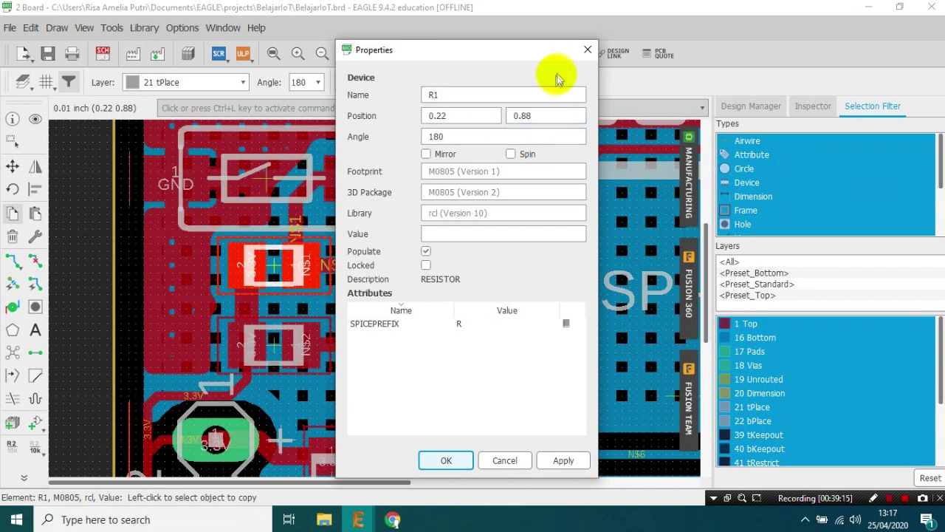
left_click(588, 50)
right_click(272, 345)
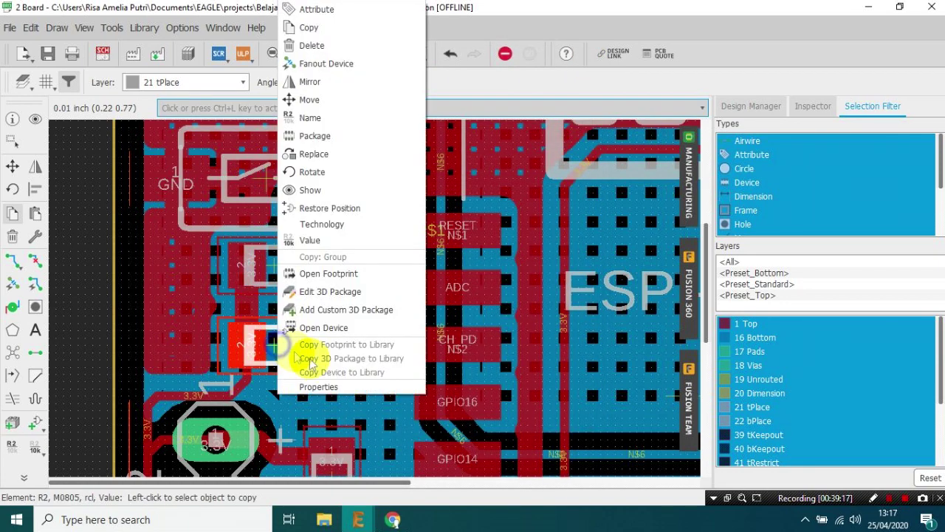
left_click(311, 387)
left_click(588, 71)
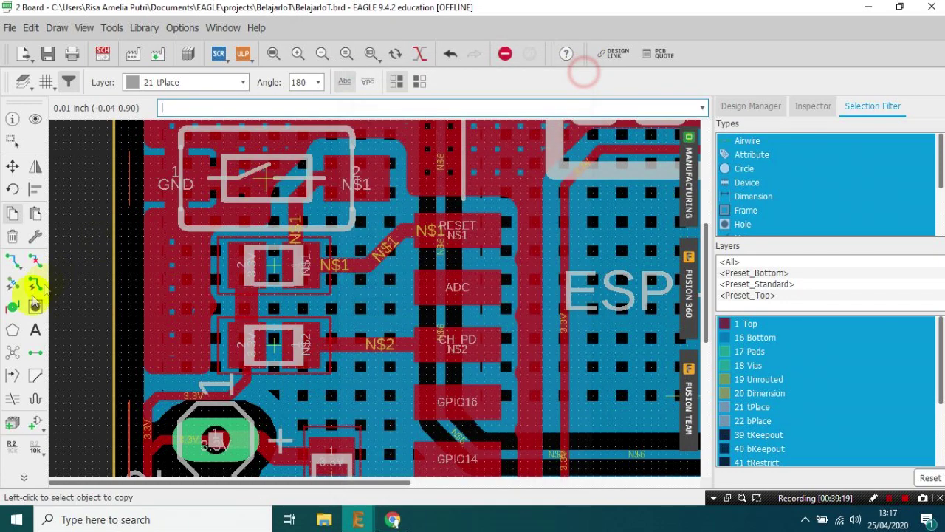
Step: Place an "R1" label on the tPlace layer beside the upper of the two resistors above the DHT22 header
left_click(35, 332)
type("R1")
left_click(191, 460)
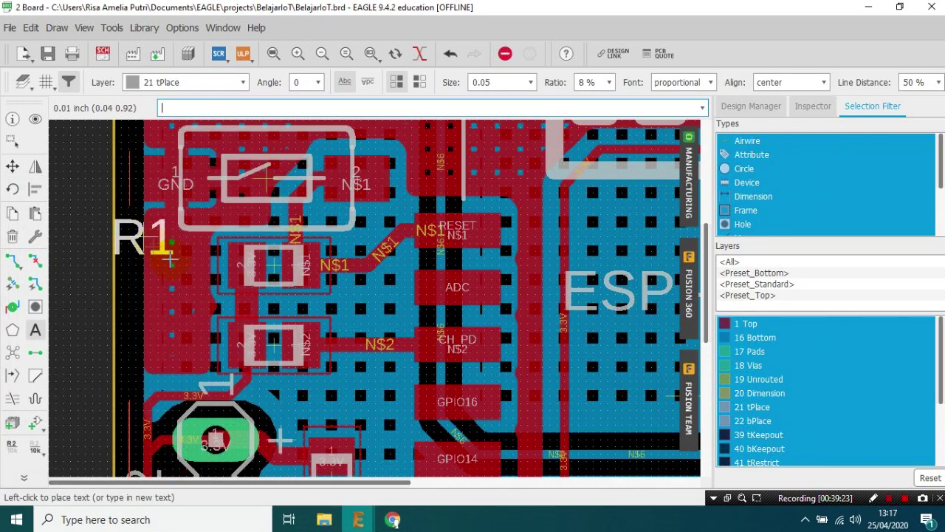
left_click(174, 270)
Step: Change the label text to "R2" and place it beside the resistor directly above the DHT22 header
key("Escape")
left_click(174, 249)
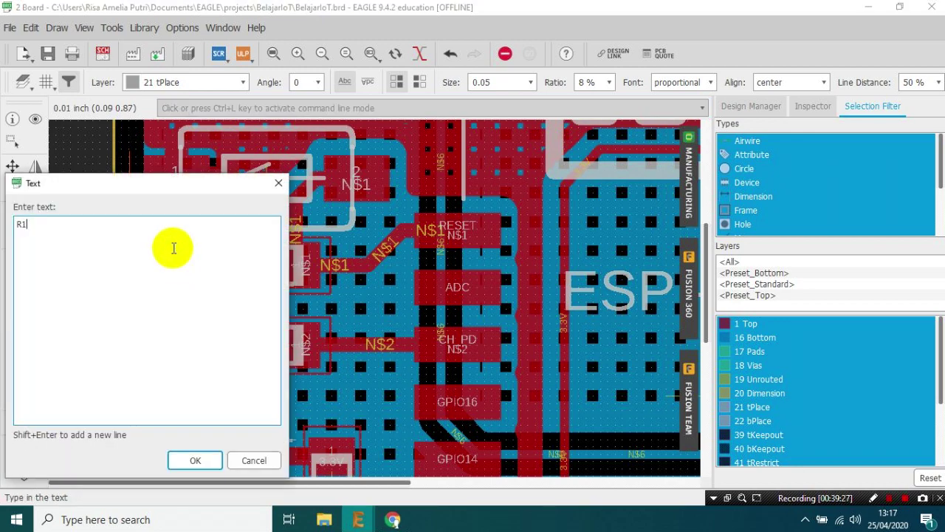
type("2")
key("Return")
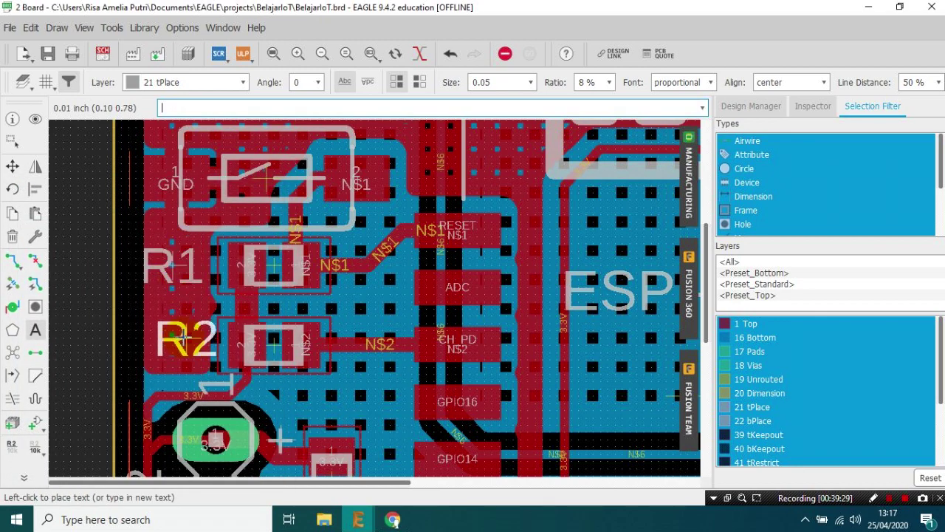
left_click(172, 334)
scroll(234, 284, "up", 5)
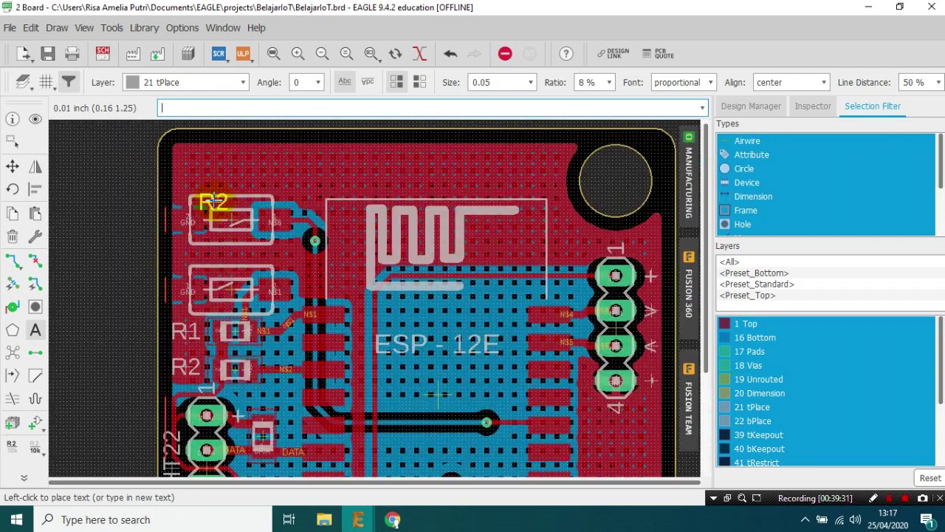
scroll(235, 287, "up", 1)
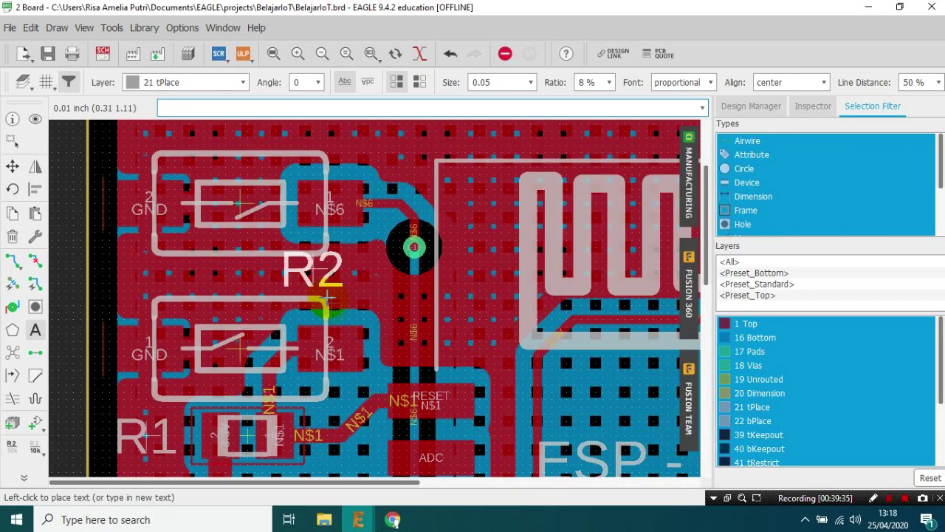
scroll(332, 307, "down", 1)
scroll(299, 388, "up", 1)
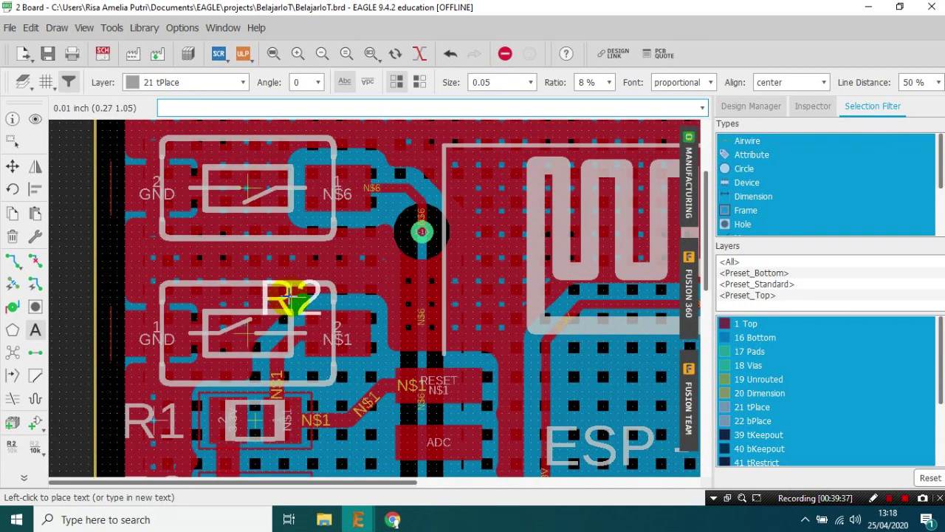
scroll(295, 295, "down", 1)
scroll(296, 313, "up", 1)
scroll(286, 230, "down", 1)
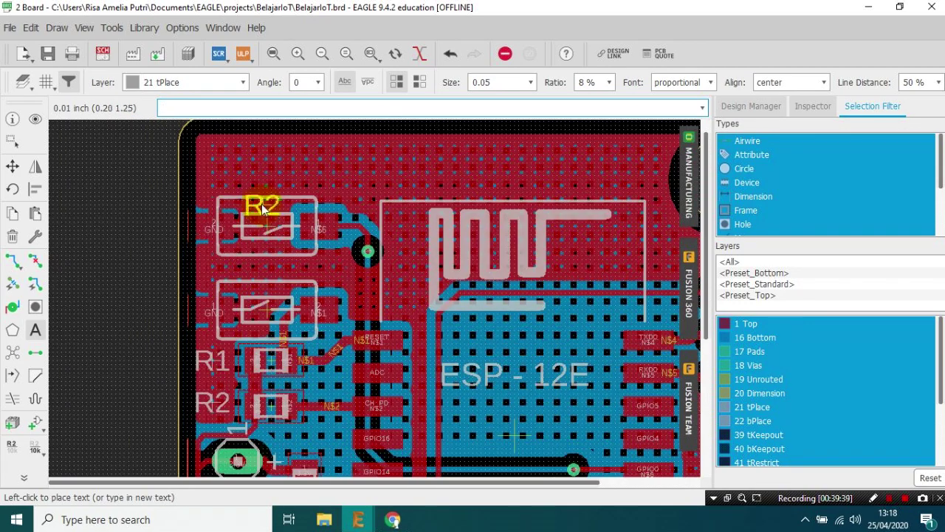
left_click(261, 204)
type("BOOT")
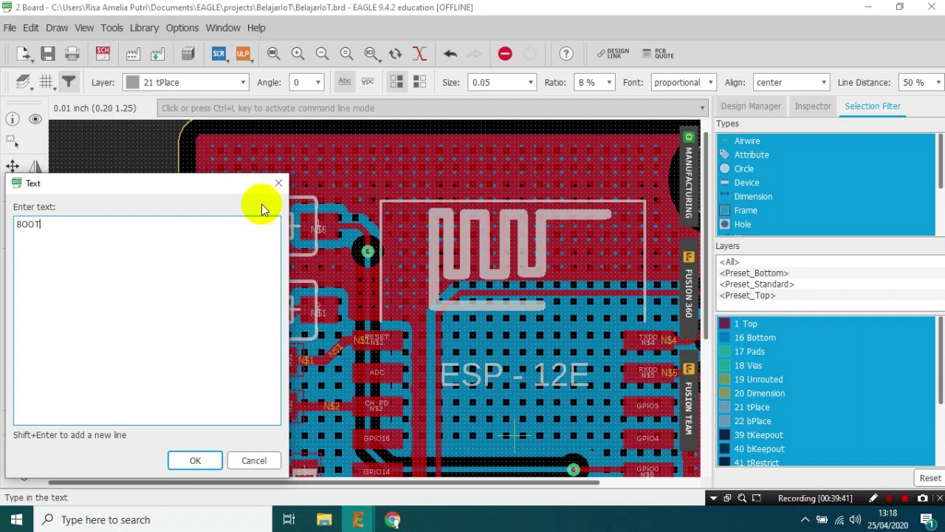
key("Return")
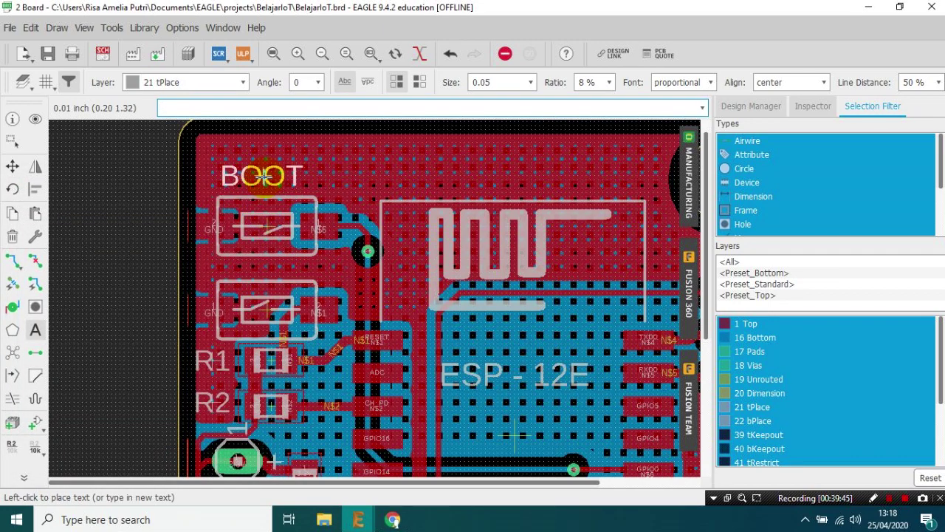
left_click(262, 175)
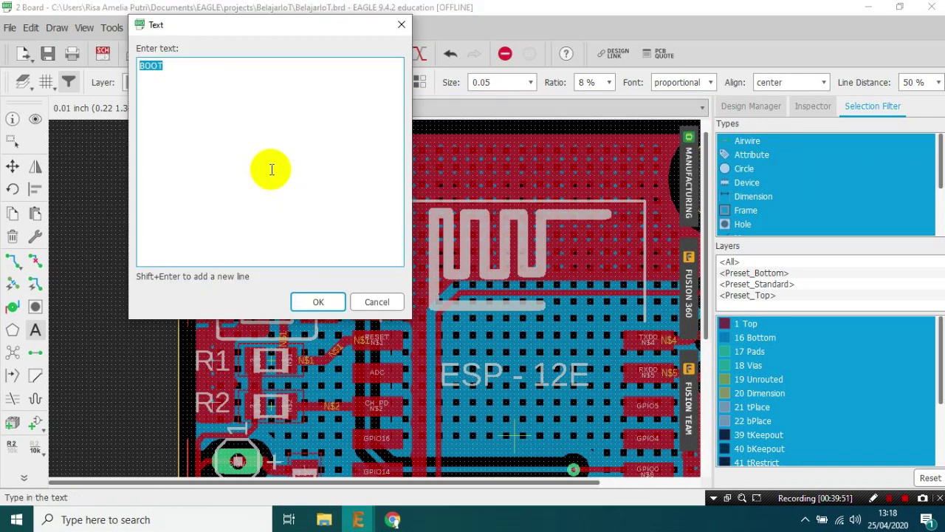
Step: Set the label text to "FLASH" and place it above the upper push button, the one wired to N$6
type("FLASH")
key("Return")
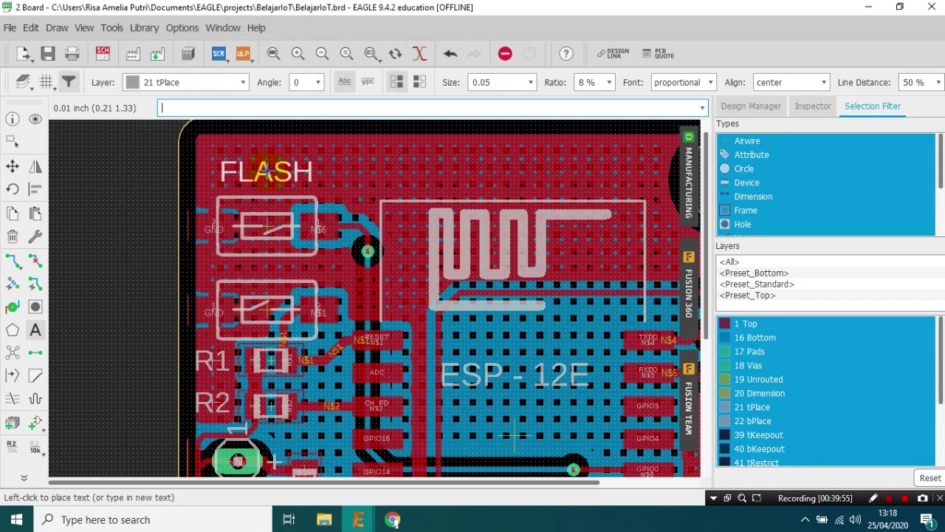
left_click(270, 170)
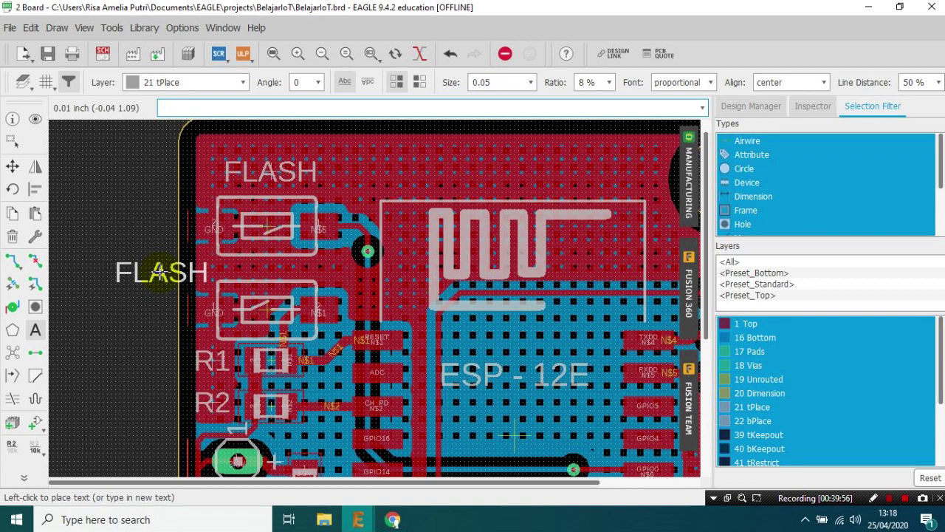
Step: Change the label text to "RTS" and place it above the lower push button, between the two buttons
key("Escape")
type("RTS")
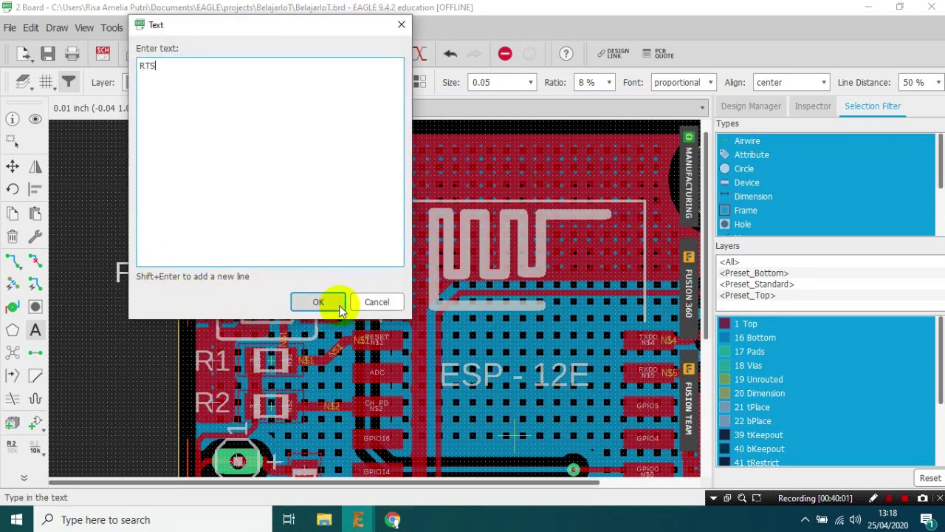
left_click(321, 302)
scroll(266, 270, "up", 1)
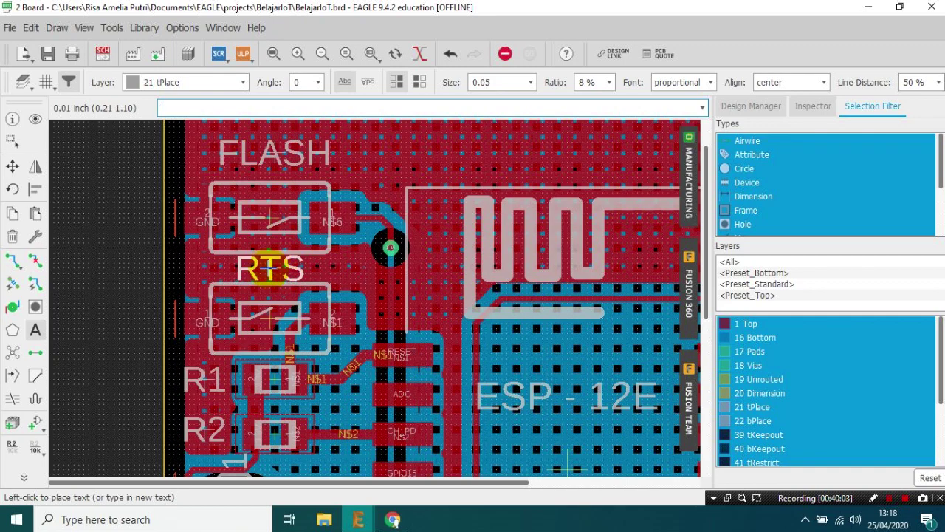
left_click(270, 267)
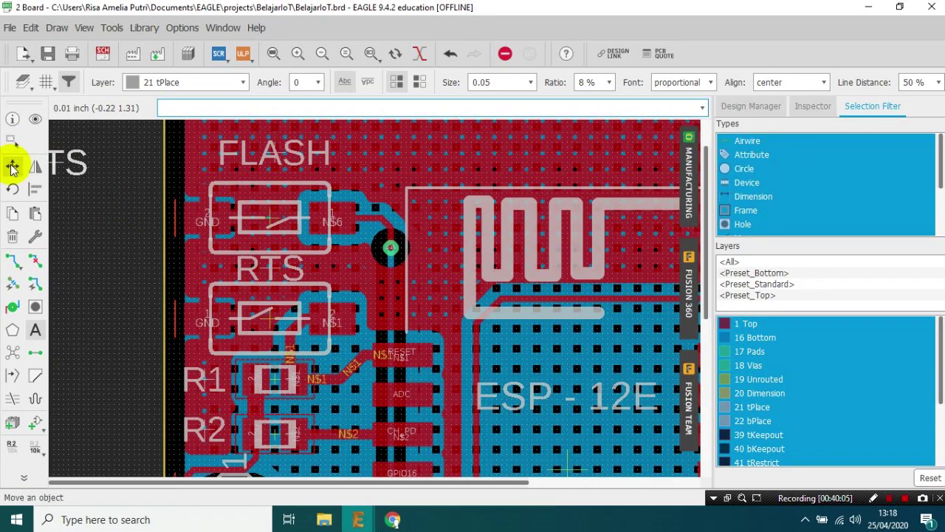
Step: Move the upper push button slightly upward and re-centre the "FLASH" label above it
left_click(12, 166)
left_click(264, 219)
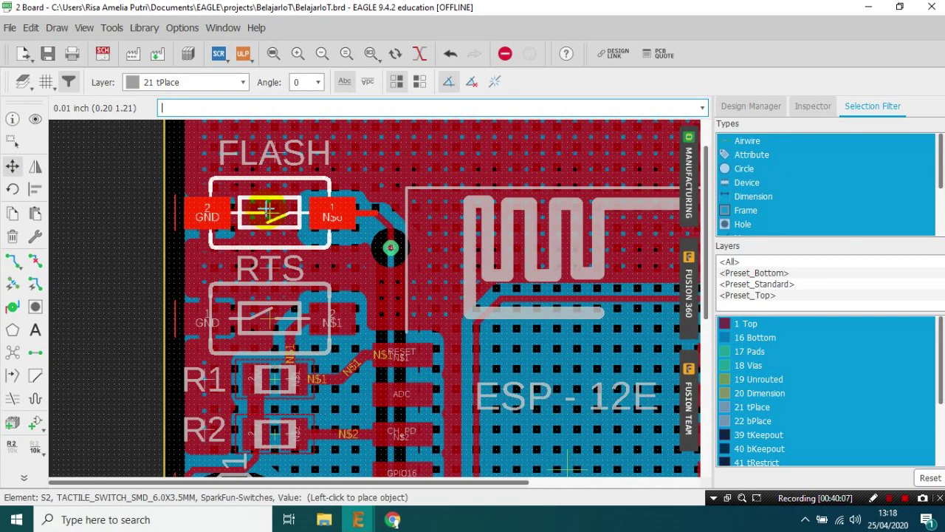
left_click(264, 208)
left_click(271, 153)
left_click(267, 151)
Step: Look up the name of the resistor beside the lower end of the DHT22 header in its properties
scroll(246, 186, "down", 1)
scroll(252, 180, "down", 4)
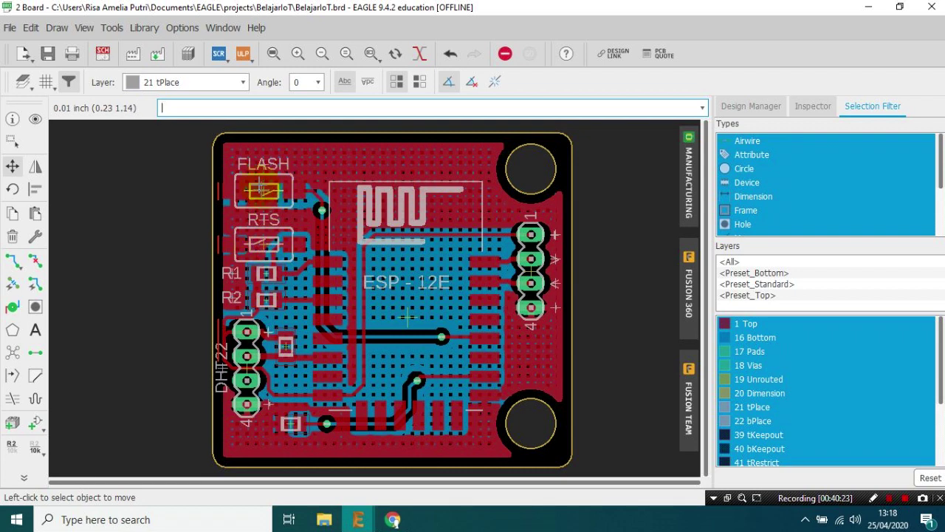
scroll(499, 309, "down", 1)
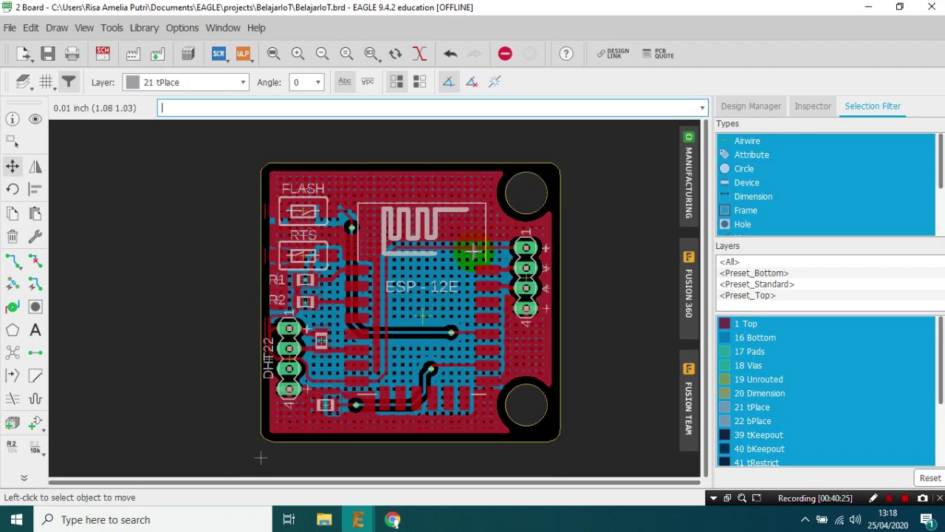
scroll(281, 439, "up", 4)
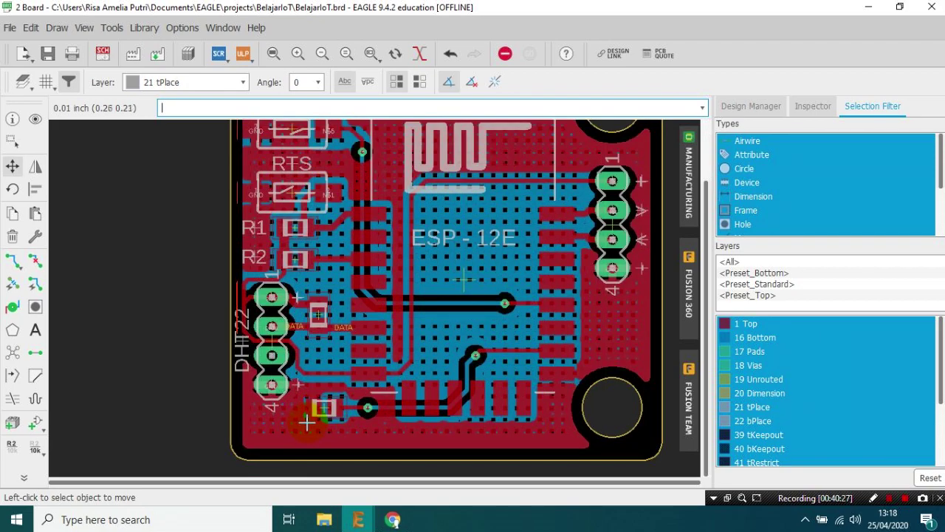
right_click(331, 401)
left_click(374, 393)
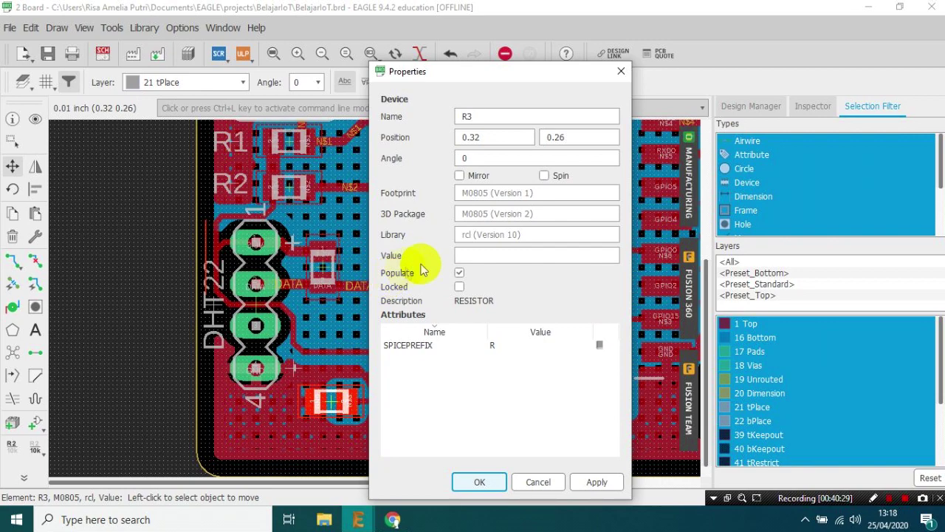
left_click(535, 481)
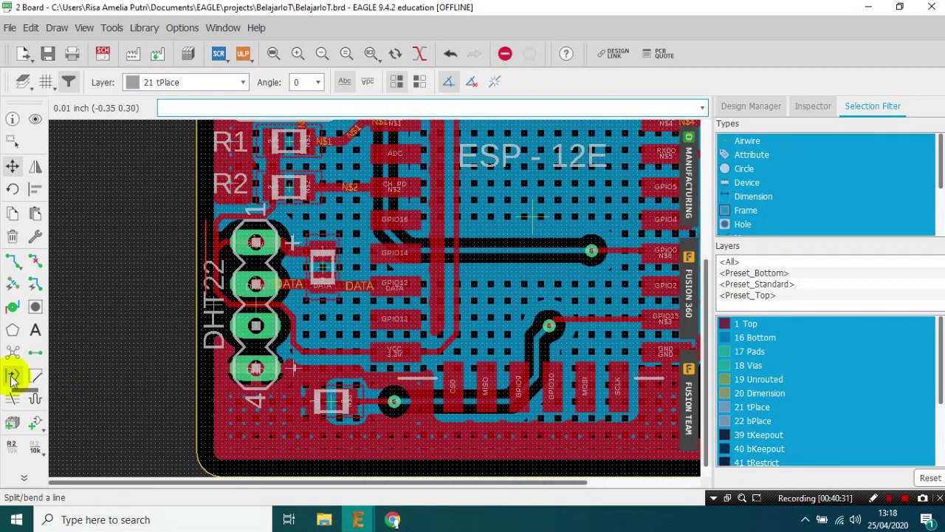
Step: Place an "R3" label on the tPlace layer directly below the resistor near the DHT22 header's lower end
left_click(35, 329)
type("R3")
left_click(195, 461)
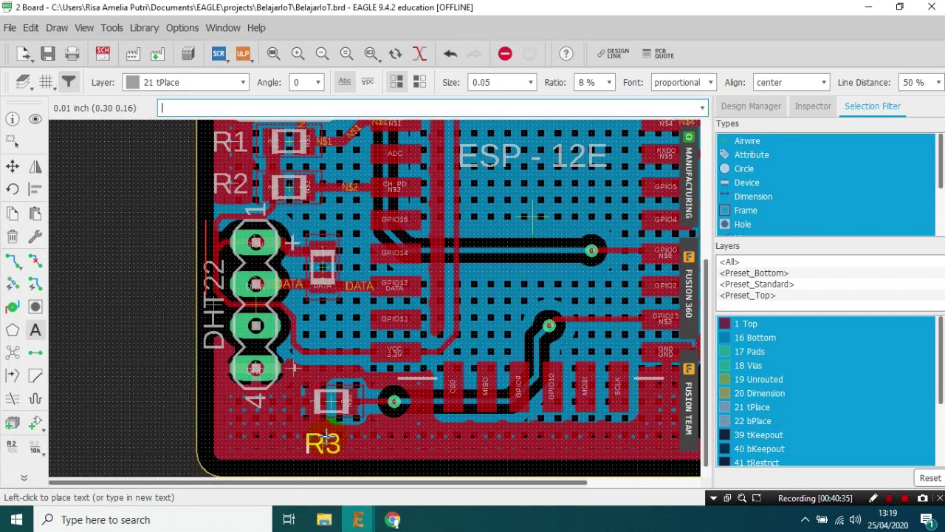
left_click(334, 426)
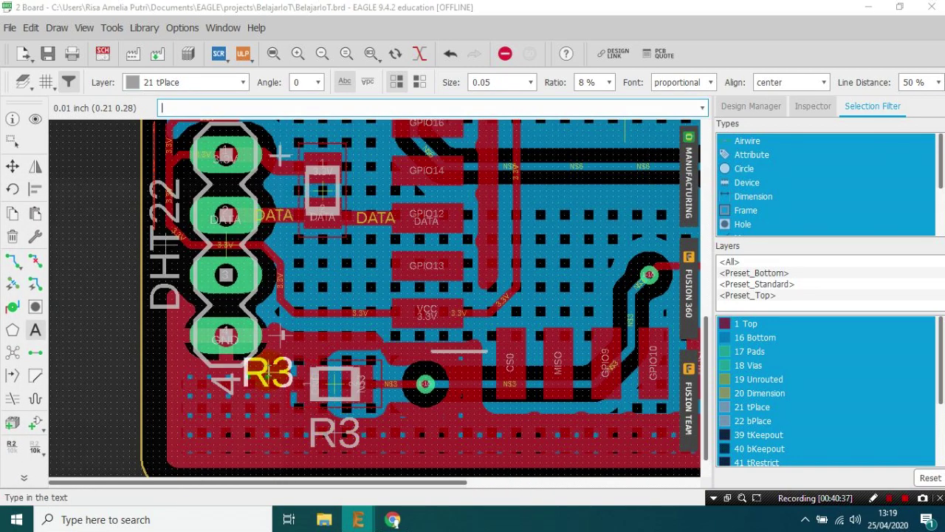
Step: Change the label text to "R4", rotate it to 180°, and place it below the resistor beside the DHT22 header
key("Escape")
type("4")
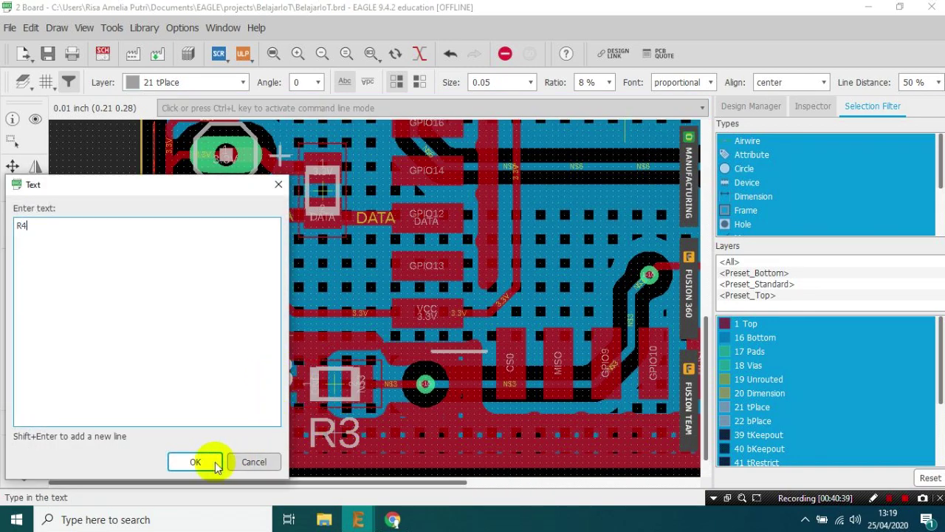
left_click(198, 460)
right_click(360, 188)
right_click(319, 264)
left_click(319, 259)
Step: Inspect the resistor and button labels in the top-side manufacturing preview and view its colour options
scroll(195, 376, "down", 3)
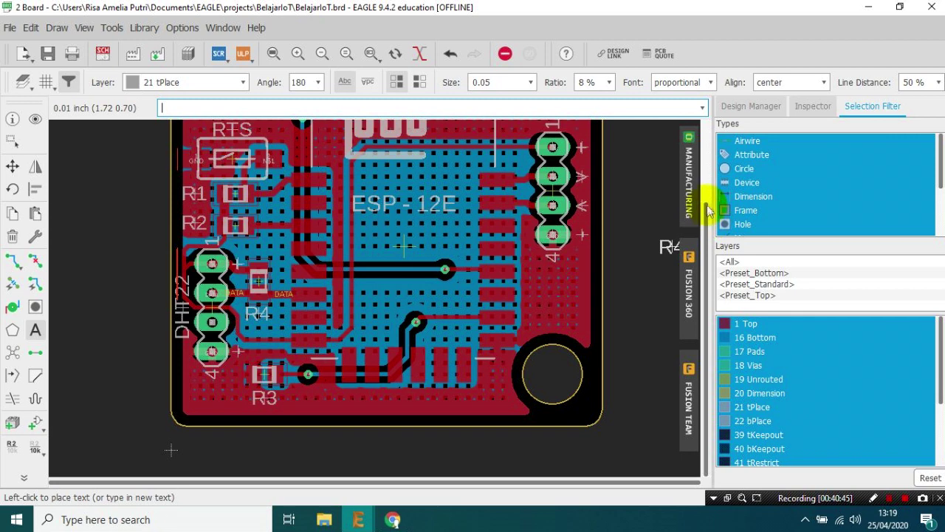
left_click(688, 190)
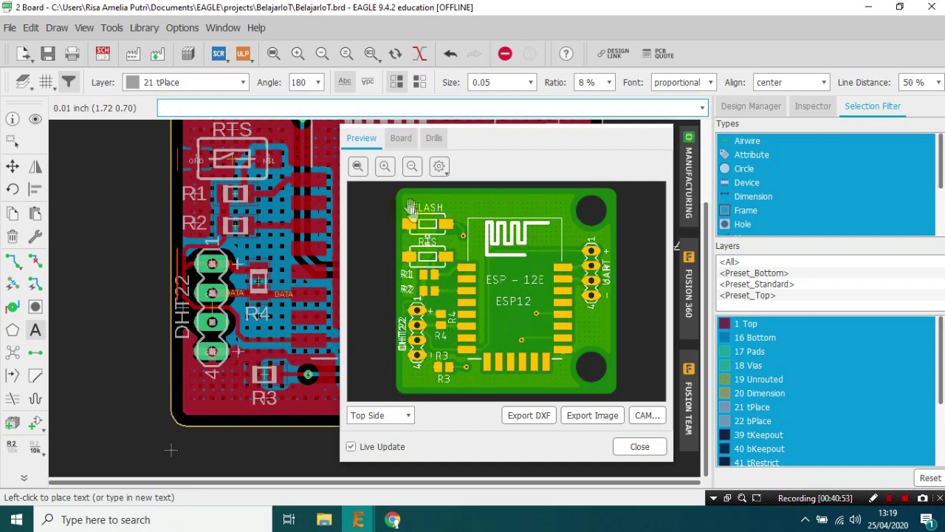
left_click(440, 167)
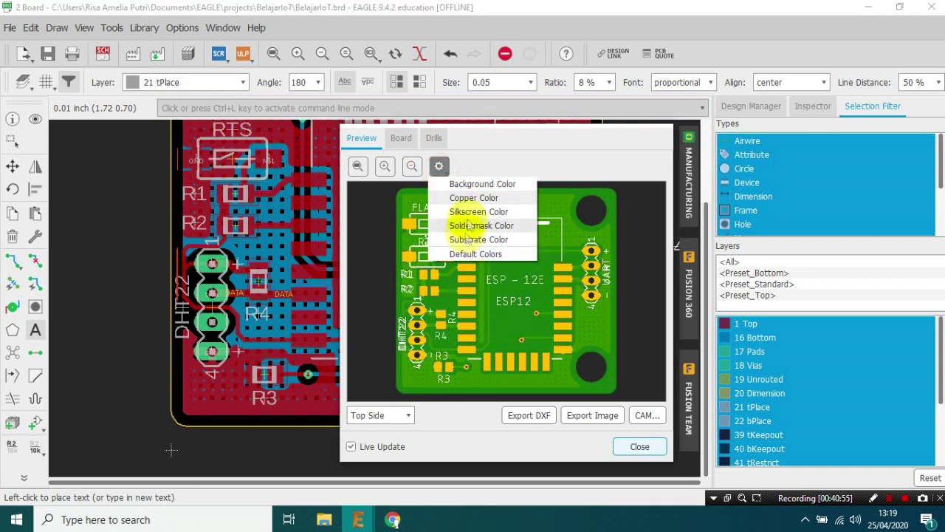
left_click(638, 446)
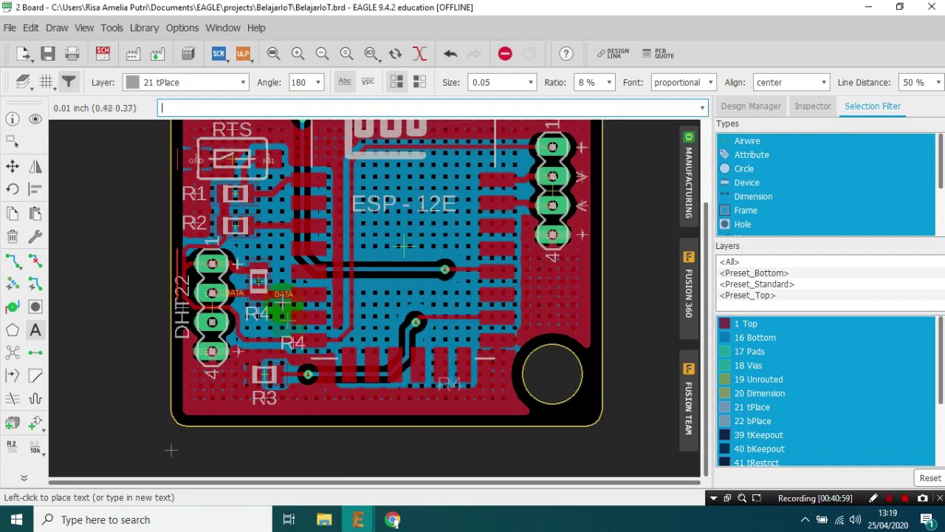
Step: Change the label text to "DUINO ELEKTRONIK" and place it along the board's lower edge between R3 and the mounting hole
scroll(272, 264, "down", 3)
scroll(230, 348, "down", 1)
scroll(194, 430, "up", 2)
scroll(239, 346, "down", 2)
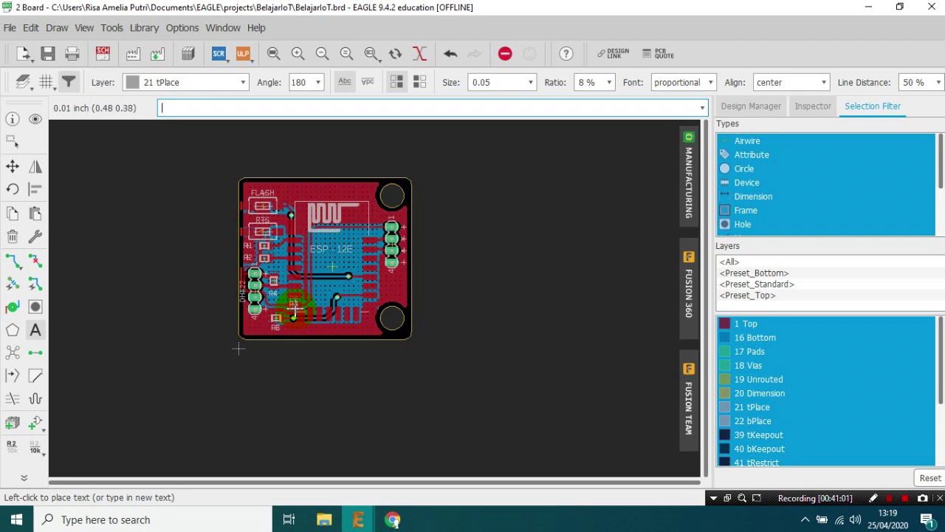
scroll(174, 380, "up", 3)
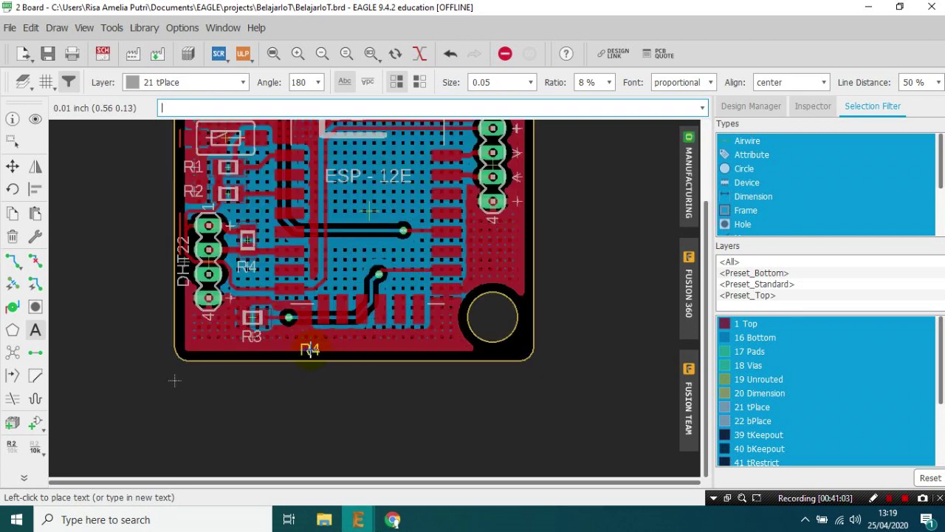
left_click(310, 350)
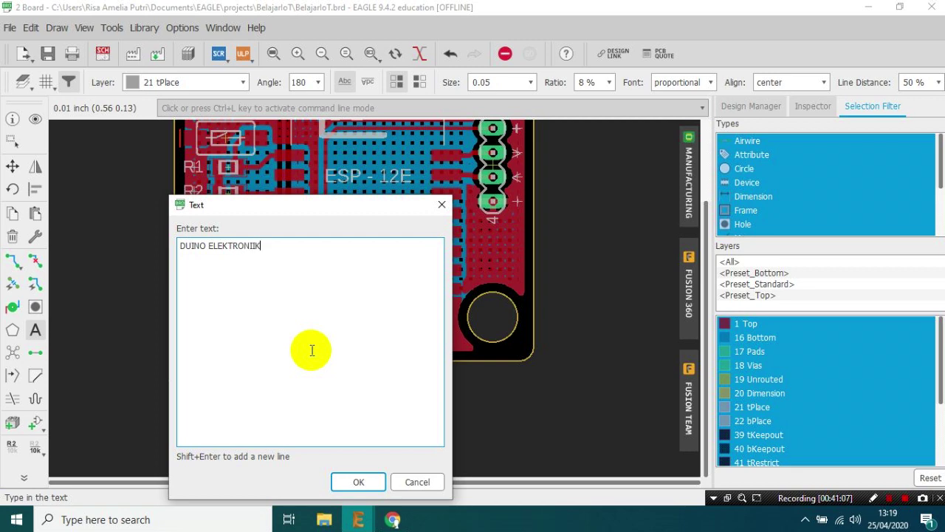
key("Return")
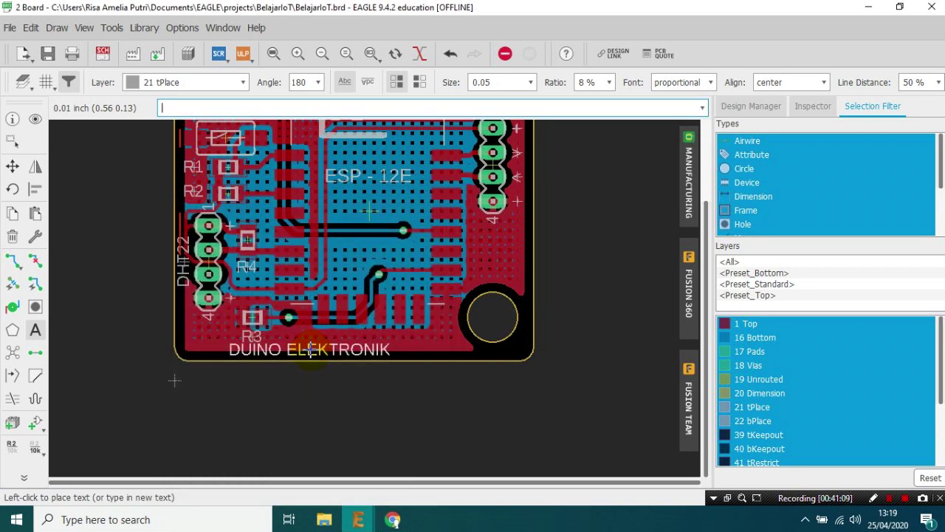
left_click(363, 341)
Step: Check the "DUINO ELEKTRONIK" label in the top-side manufacturing preview
scroll(501, 290, "down", 2)
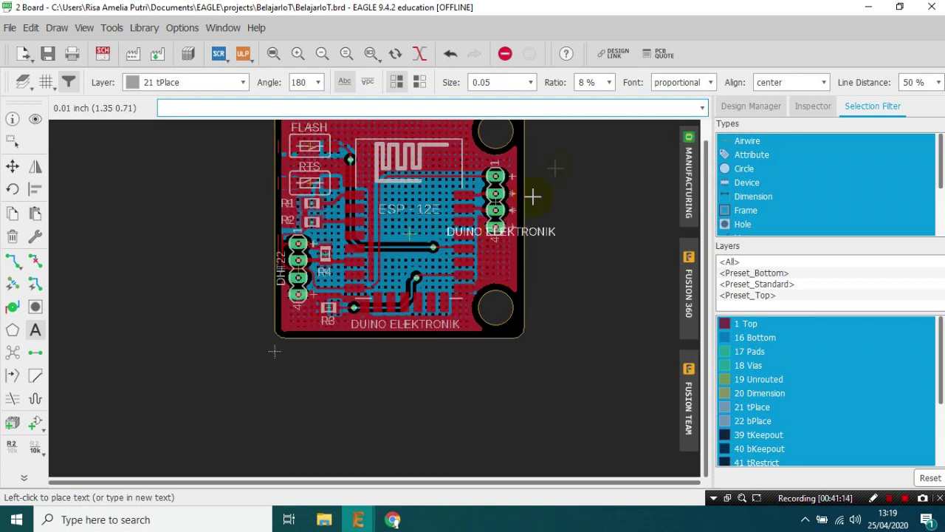
left_click(689, 177)
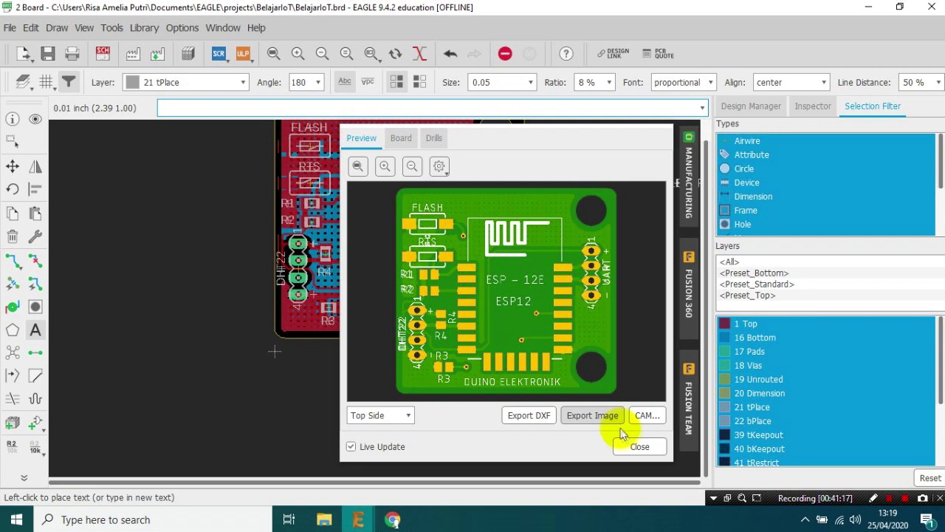
left_click(633, 446)
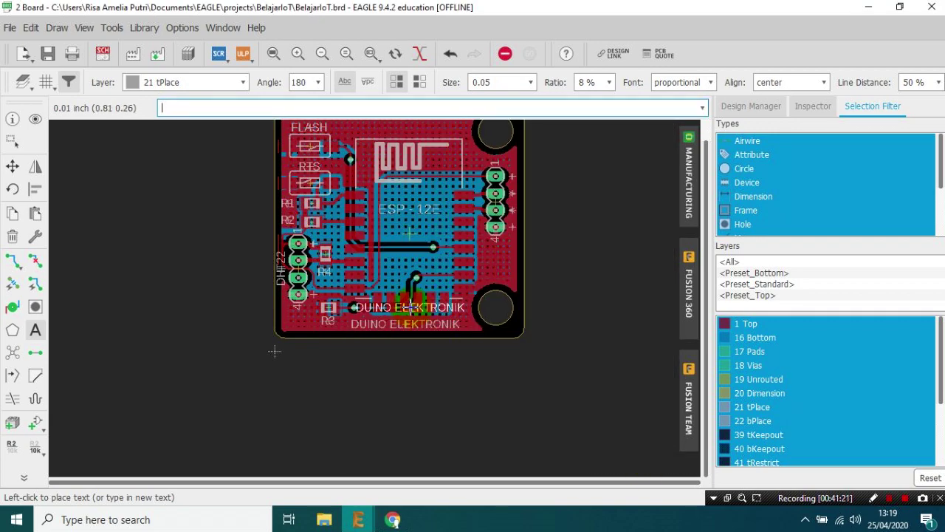
Step: Set the text for the next label, at the board's upper edge, to "PCBWAY.COM"
scroll(274, 351, "up", 5)
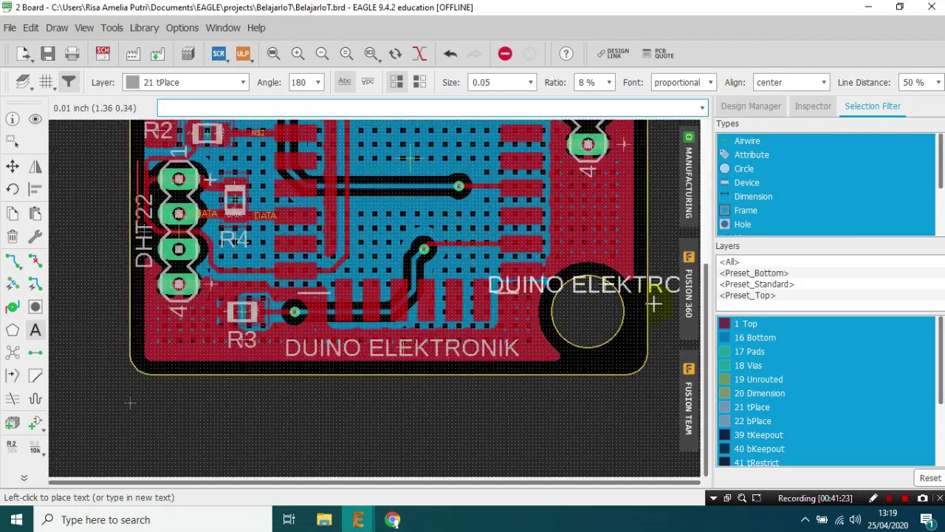
left_click_drag(708, 301, 728, 172)
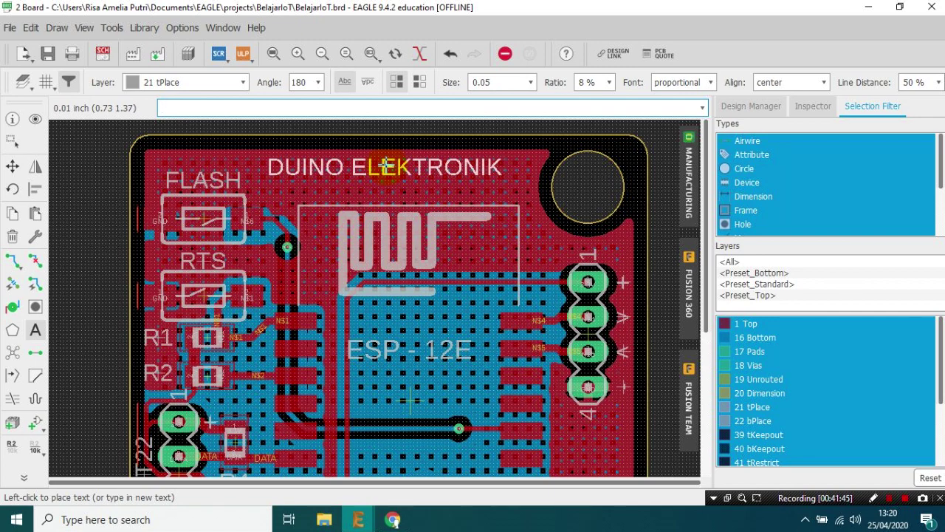
scroll(327, 184, "down", 3)
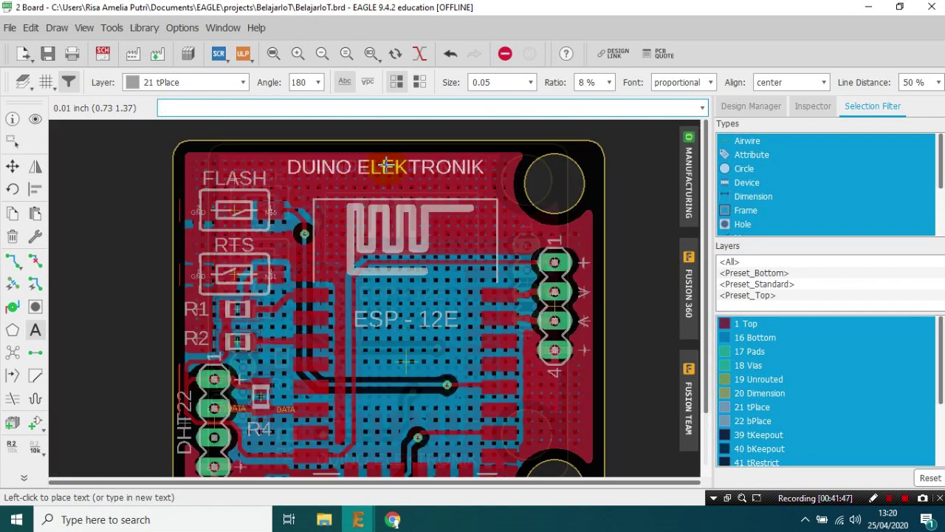
scroll(362, 380, "up", 2)
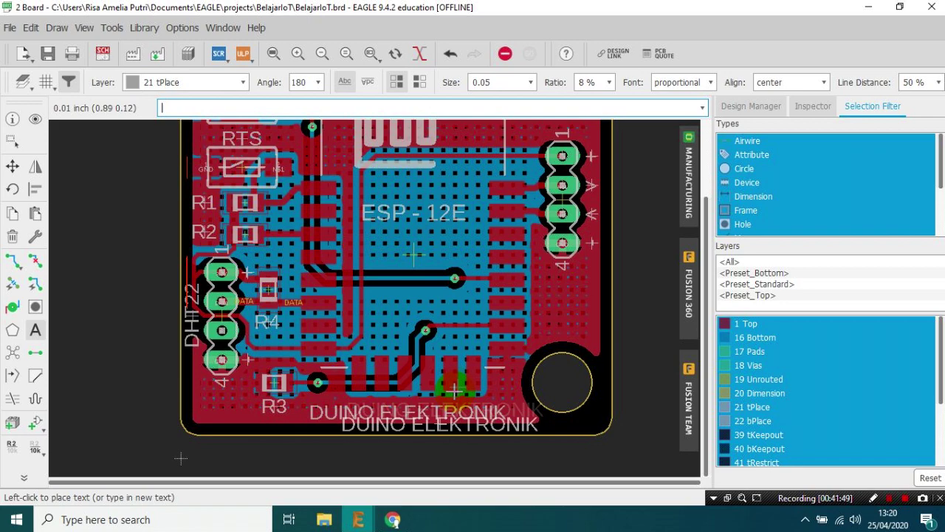
scroll(320, 415, "down", 4)
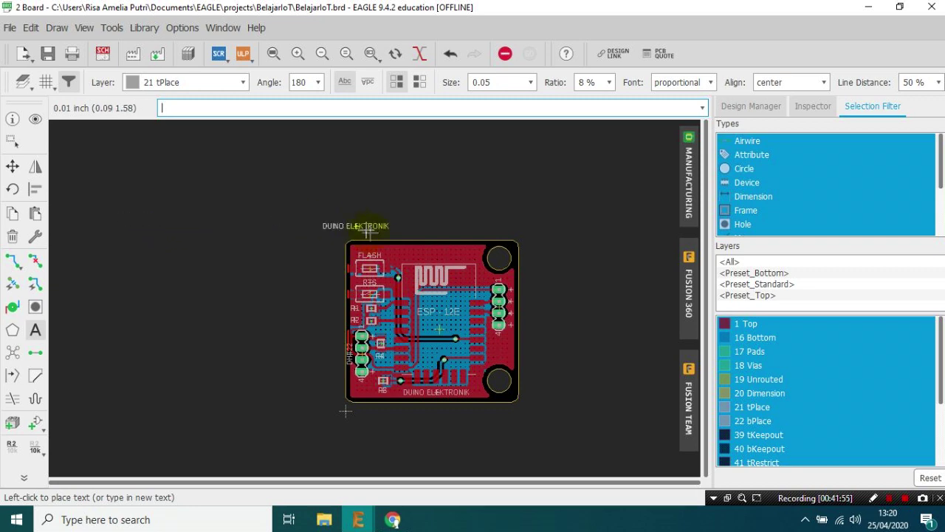
scroll(392, 235, "up", 2)
left_click(433, 262)
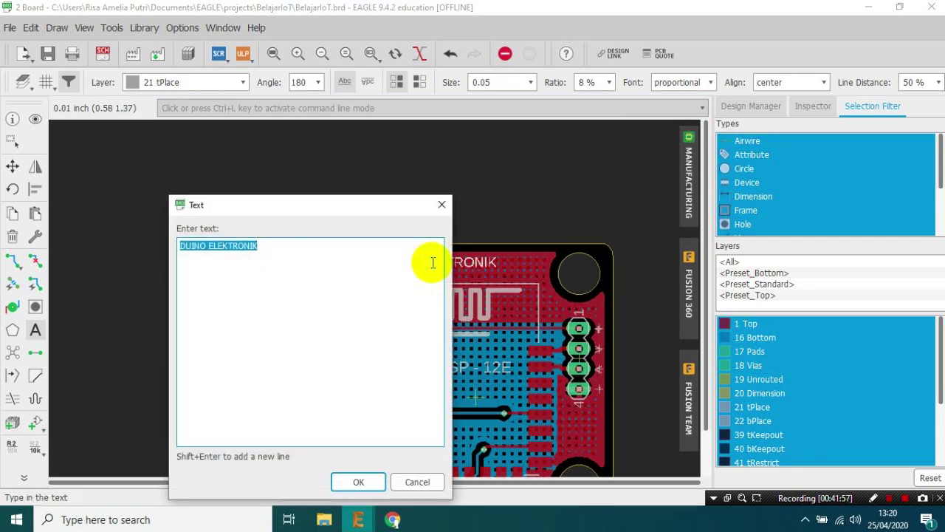
type("PCBWAY.COM")
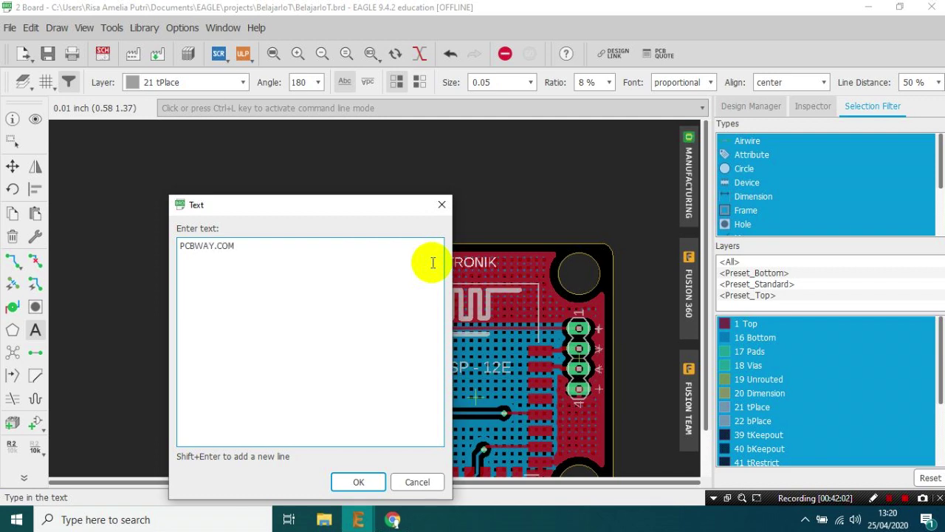
key("Return")
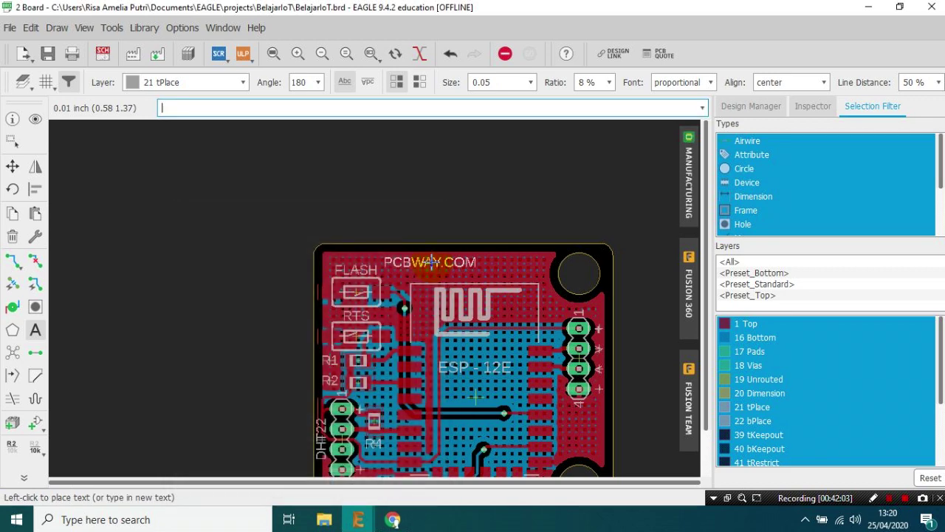
Step: Place the "PCBWAY.COM" text on the 1 Top layer above the ESP-12E antenna and recalculate the copper pours with Ratsnest
left_click(231, 84)
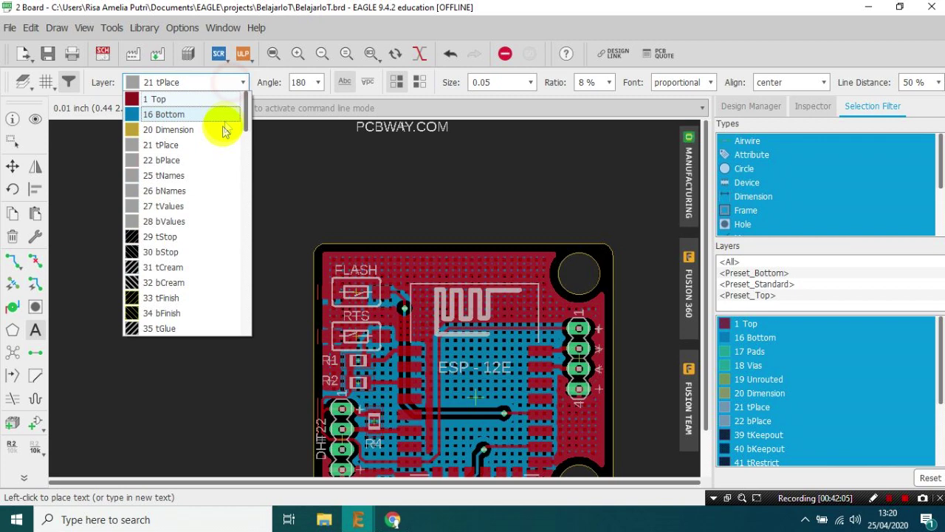
left_click(176, 101)
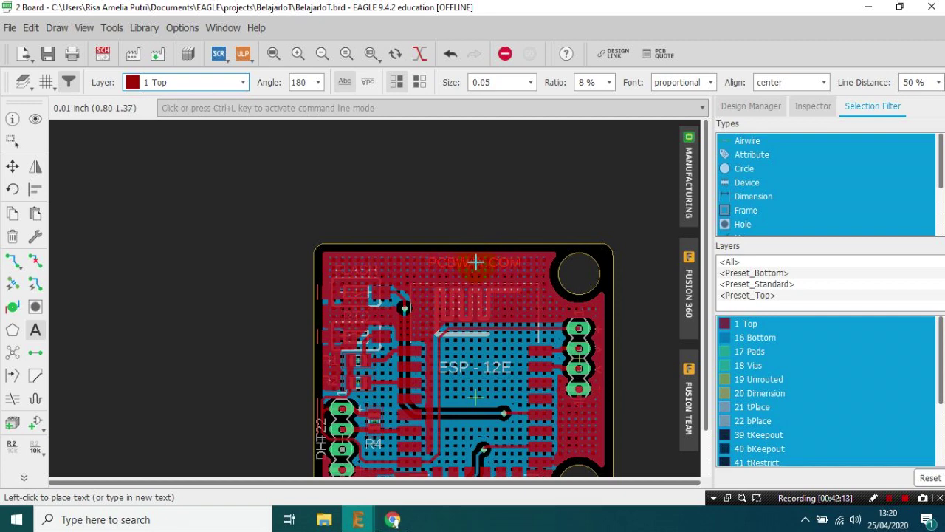
left_click(475, 262)
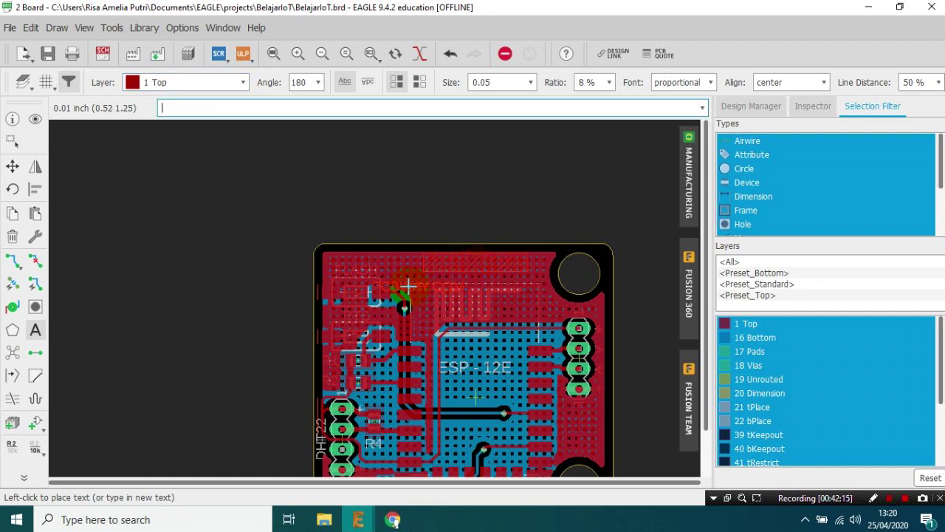
left_click(13, 353)
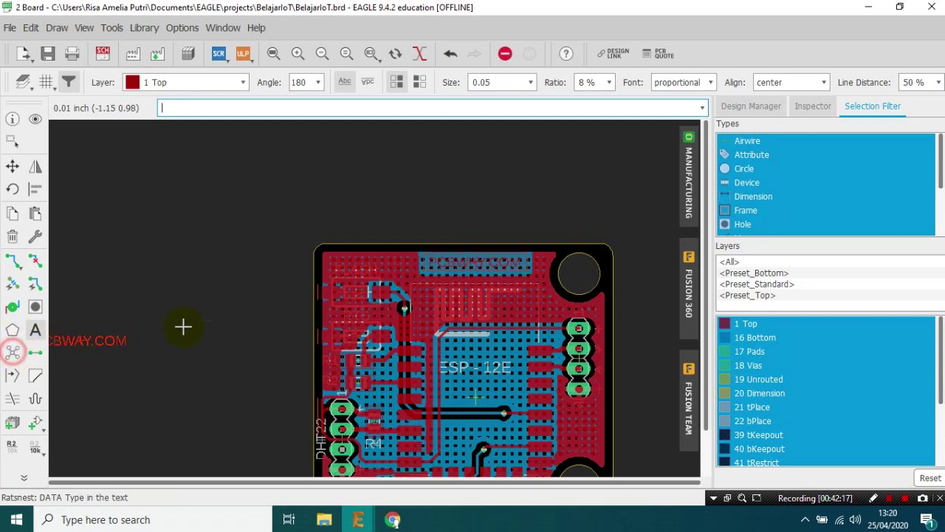
Step: Place a "PCBWAY.COM" text on the 29 tStop layer directly over the copper "PCBWAY.COM" text above the ESP-12E antenna
scroll(523, 268, "up", 4)
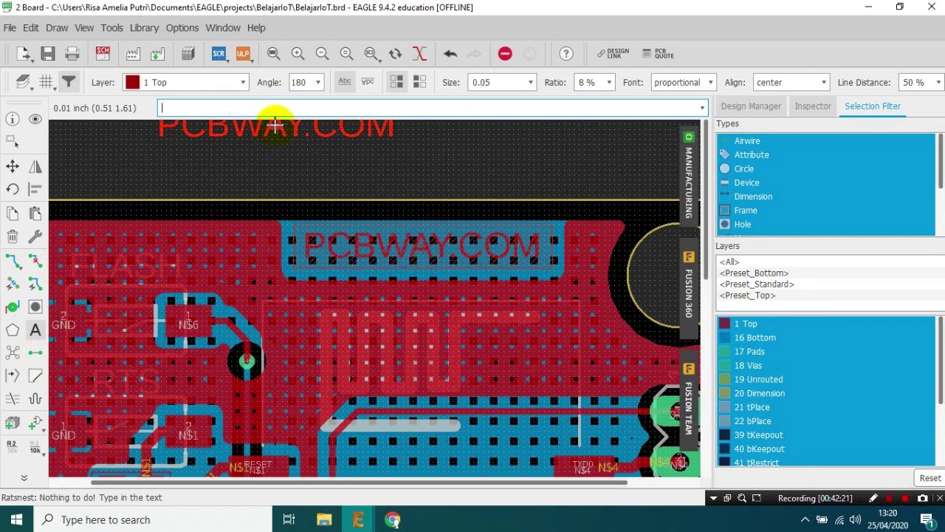
left_click(243, 82)
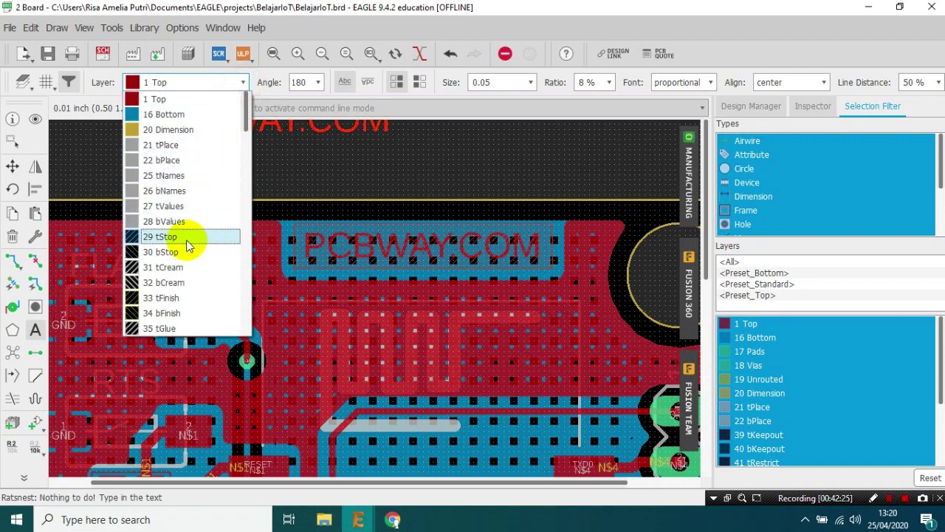
left_click(188, 244)
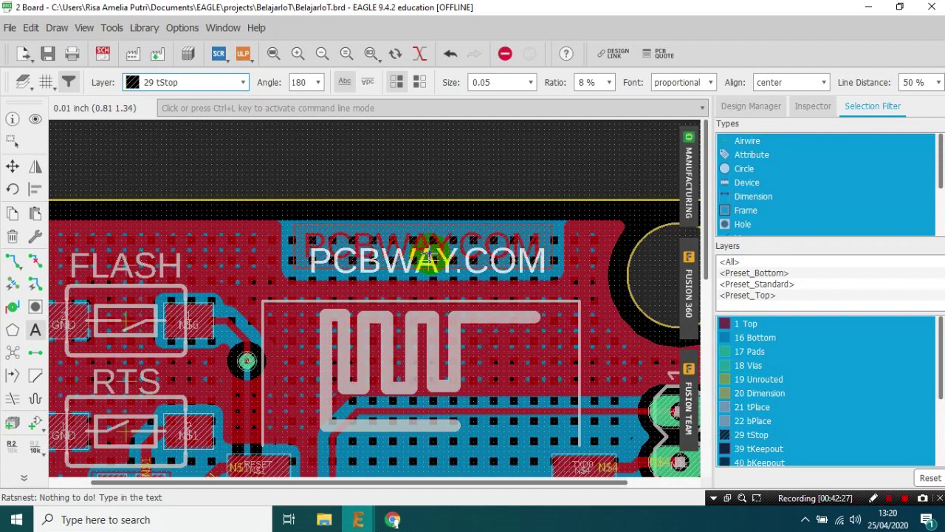
scroll(426, 255, "up", 2)
scroll(426, 256, "up", 2)
left_click(422, 222)
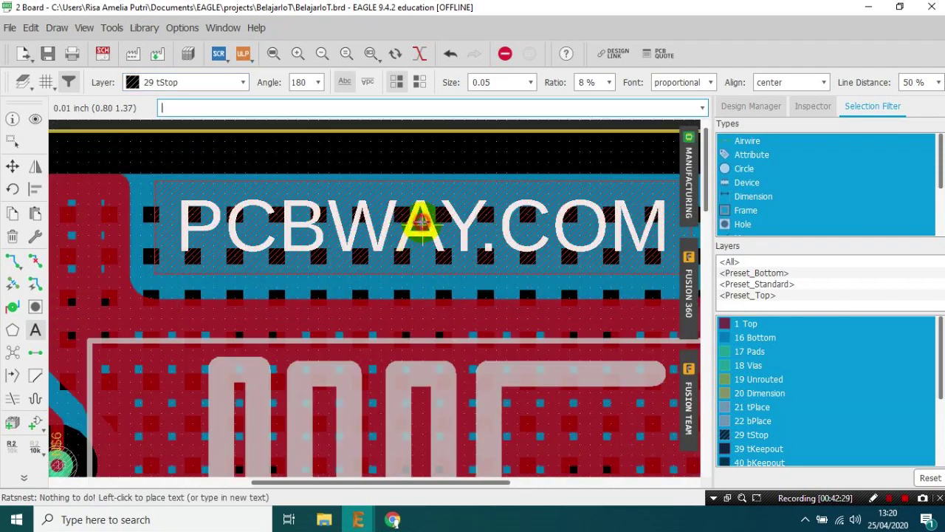
scroll(333, 269, "down", 3)
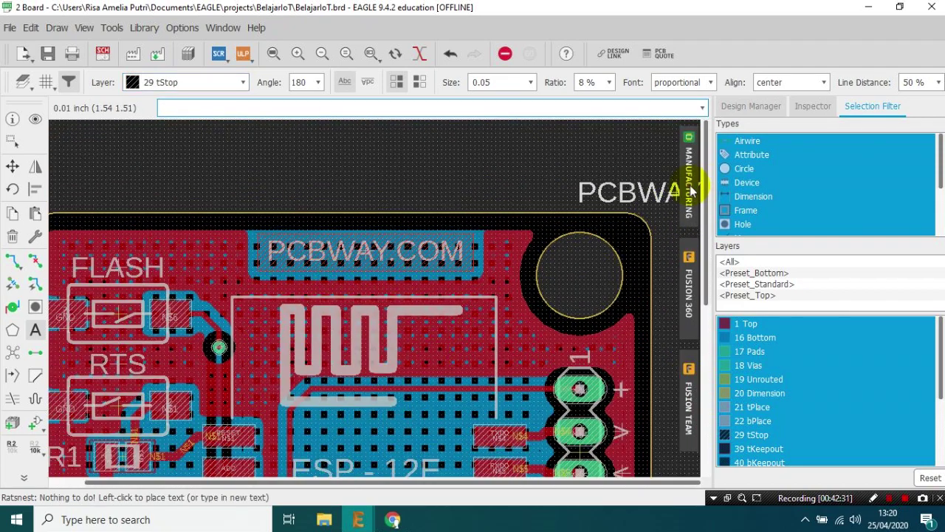
Step: Check the "PCBWAY.COM" lettering in the top-side manufacturing preview, close the preview and end the Text command
left_click(684, 189)
scroll(506, 207, "up", 3)
scroll(506, 210, "down", 1)
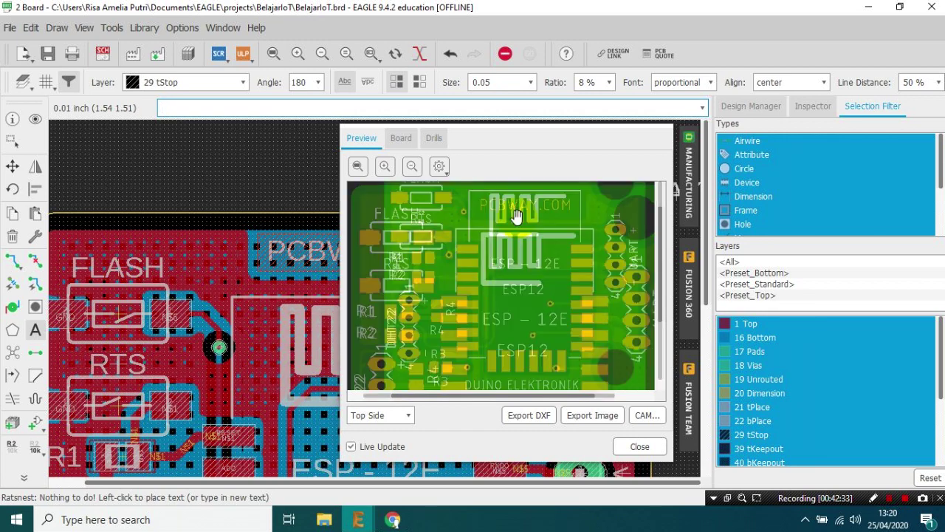
scroll(516, 223, "up", 2)
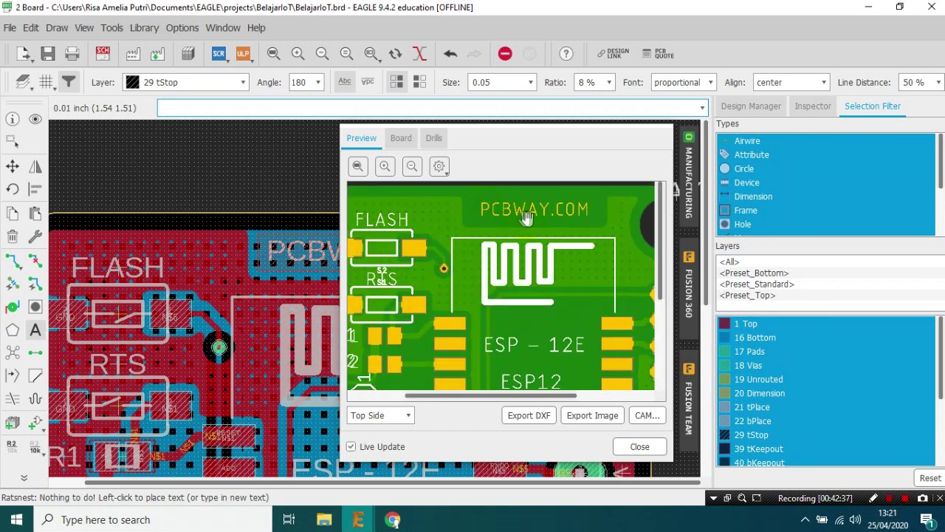
scroll(531, 292, "down", 5)
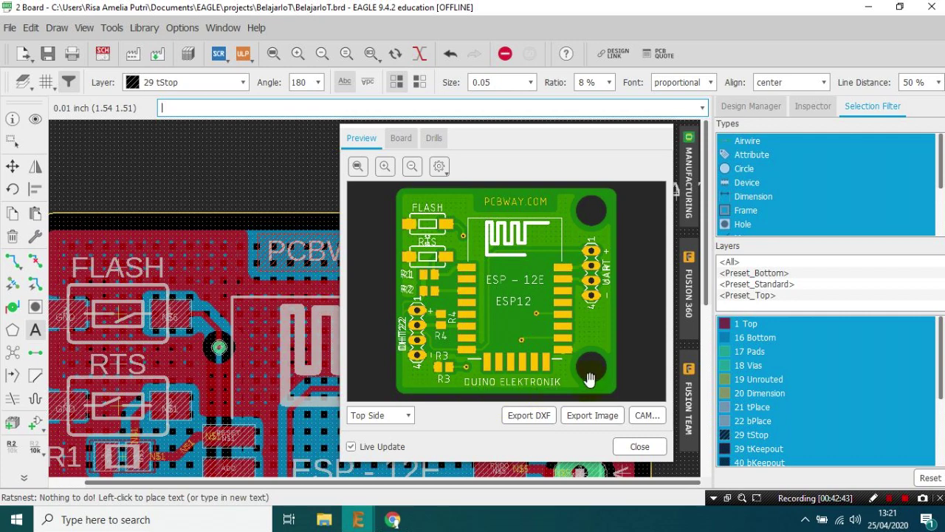
scroll(484, 210, "up", 3)
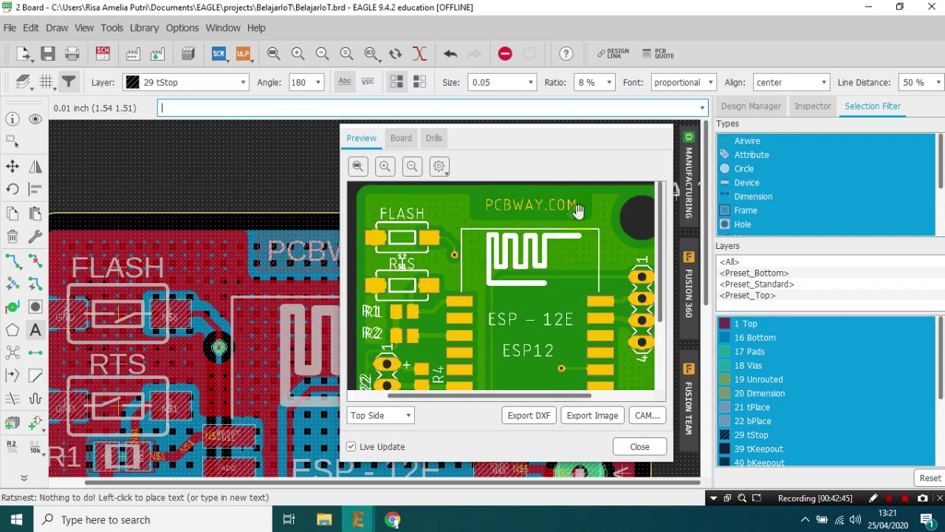
scroll(570, 215, "down", 3)
left_click(640, 447)
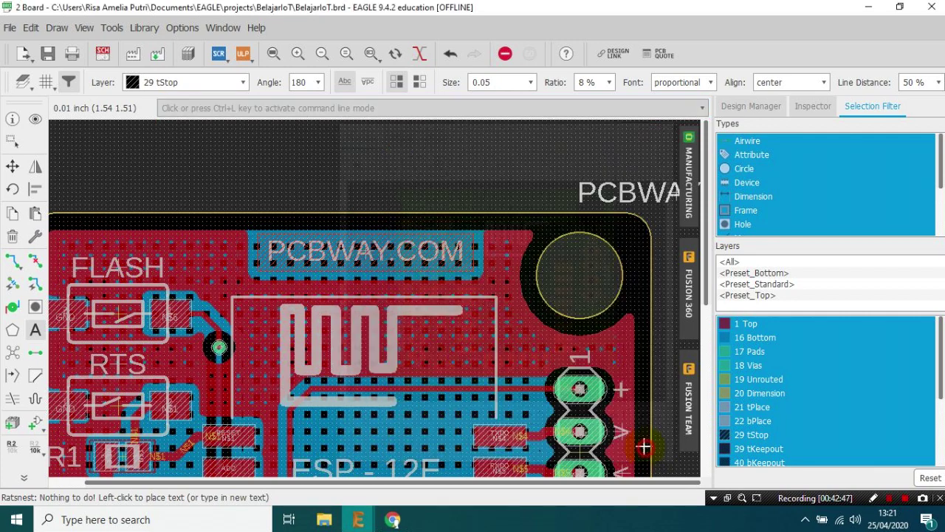
scroll(643, 443, "down", 5)
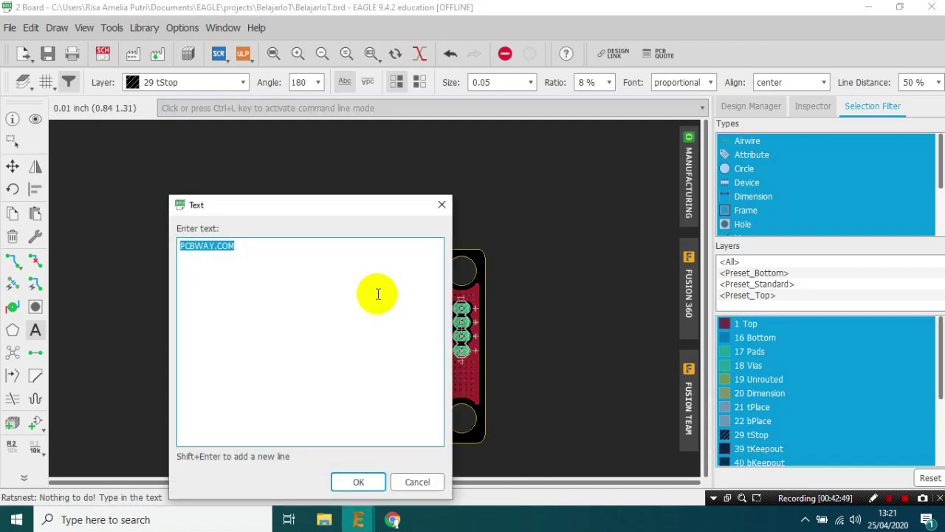
key("Escape")
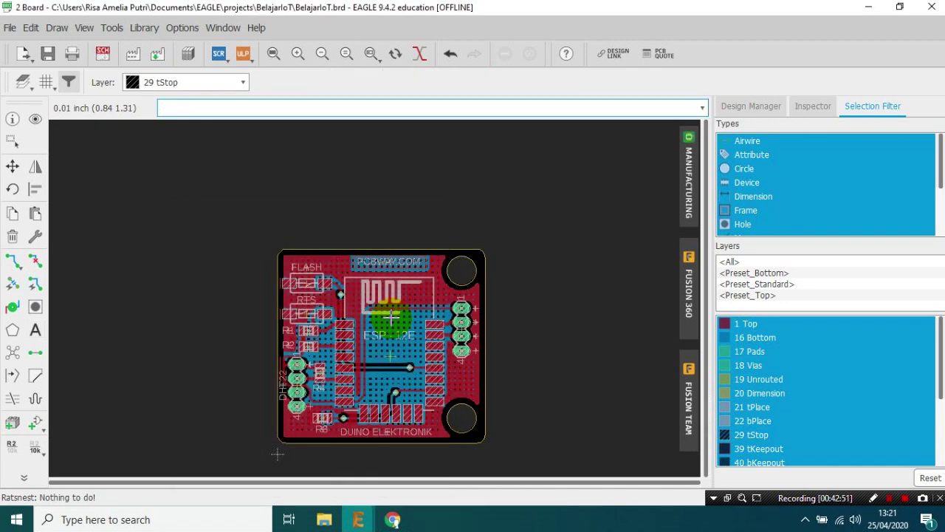
Step: Open the CAM Processor for the BelajarIoT board, saving the design changes first
left_click(12, 141)
scroll(179, 262, "down", 2)
scroll(205, 357, "up", 3)
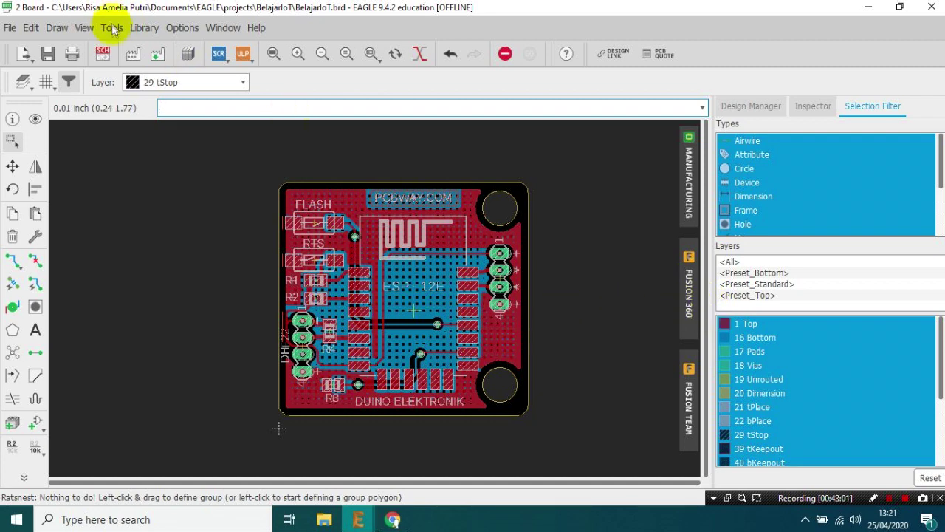
left_click(133, 56)
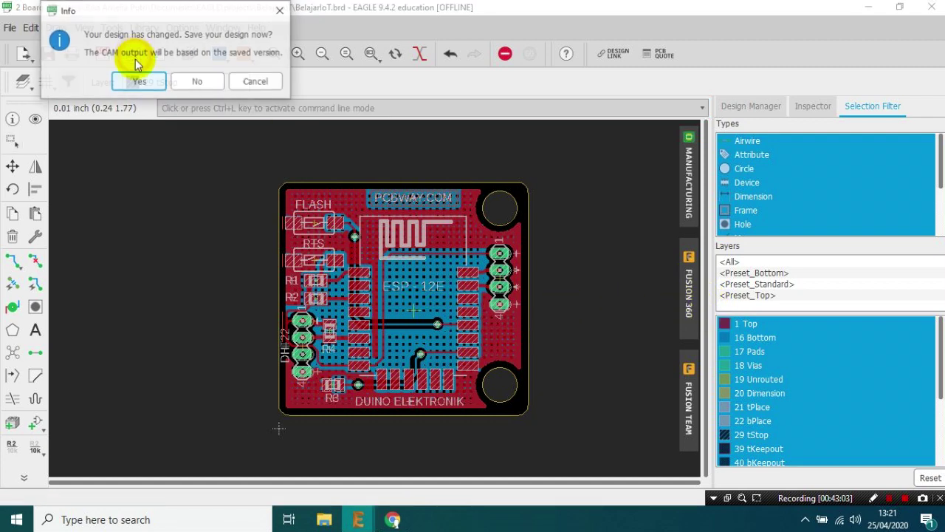
left_click(163, 83)
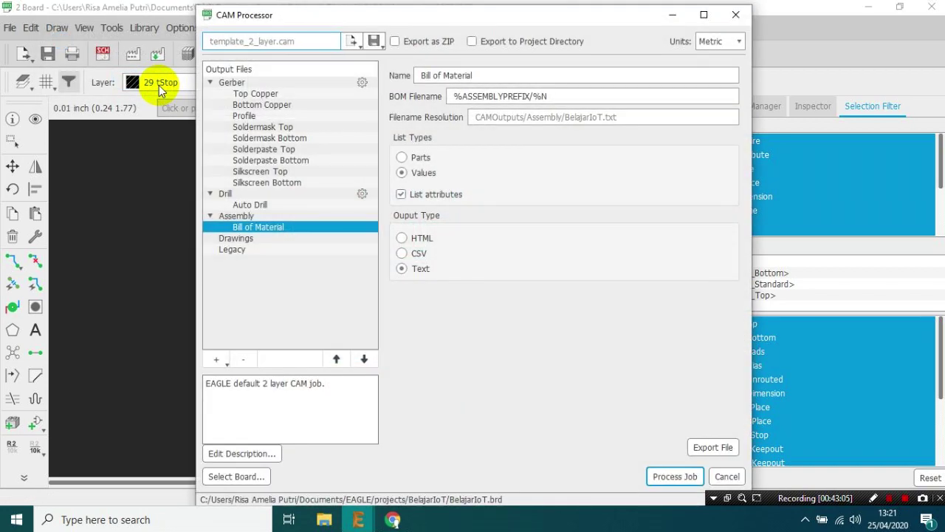
Step: Locate the Gerb274x CAM job file in the Documents > EAGLE > cam folder using File Explorer
left_click(354, 42)
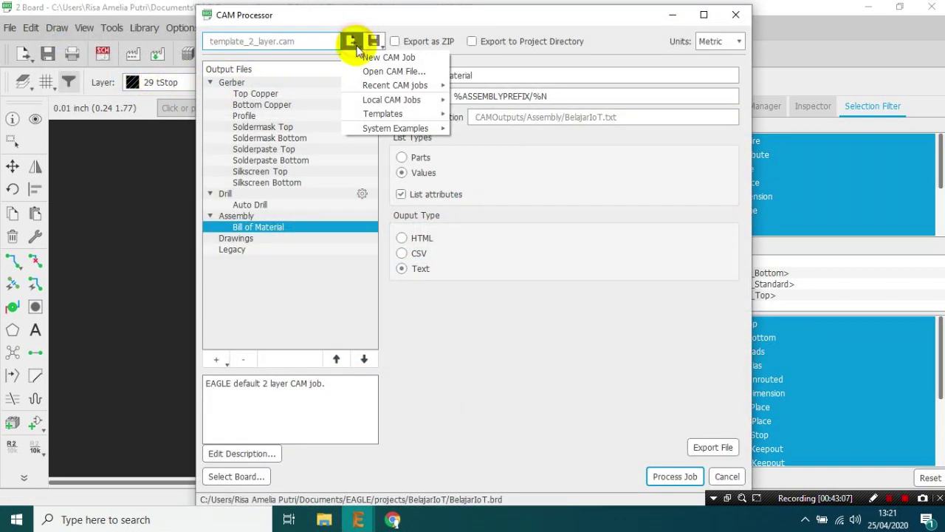
mouse_move(436, 89)
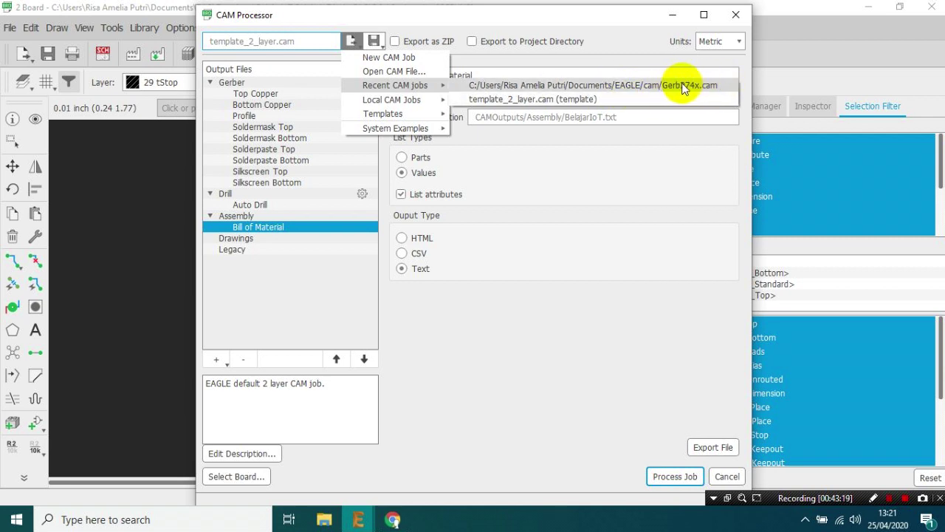
left_click(325, 519)
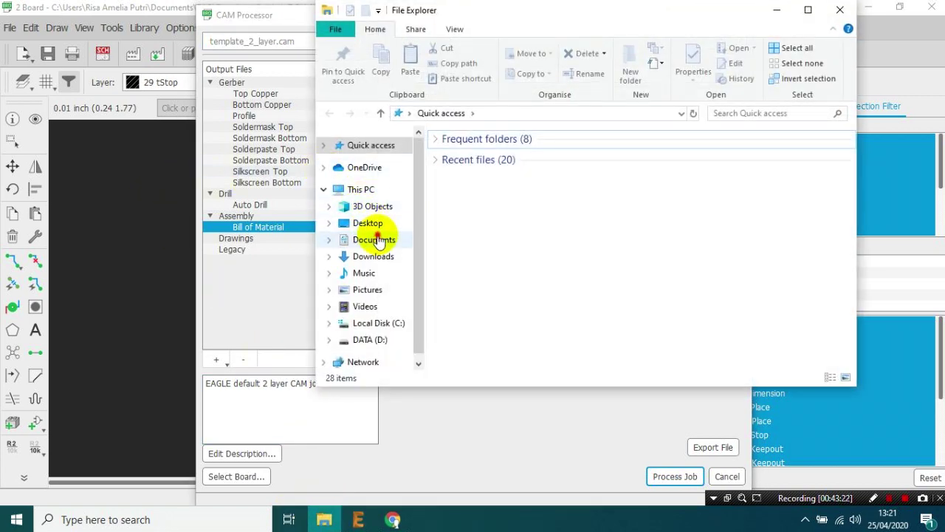
left_click(374, 240)
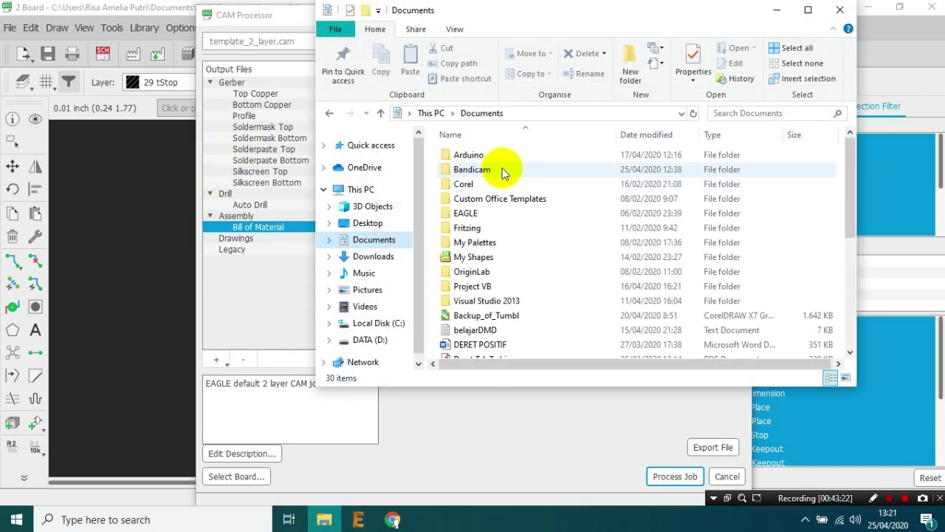
double_click(493, 212)
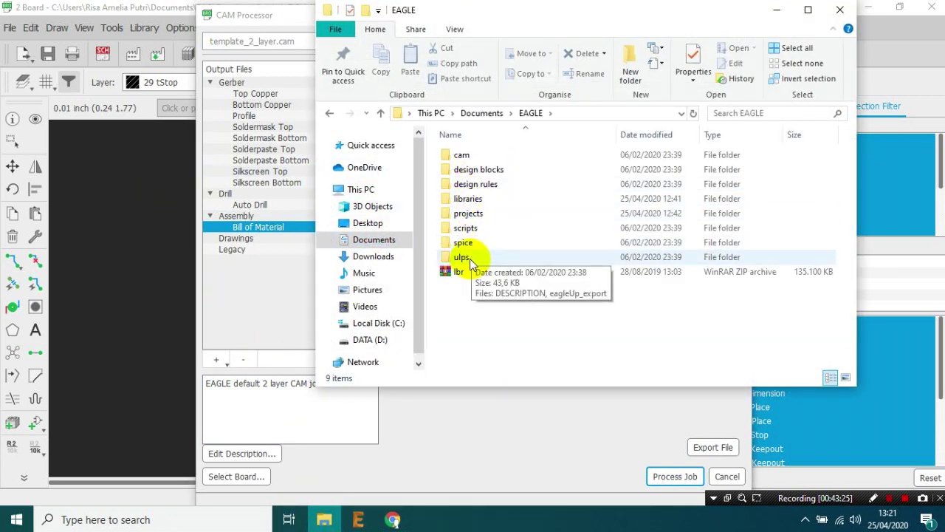
left_click_drag(547, 9, 477, 17)
double_click(395, 266)
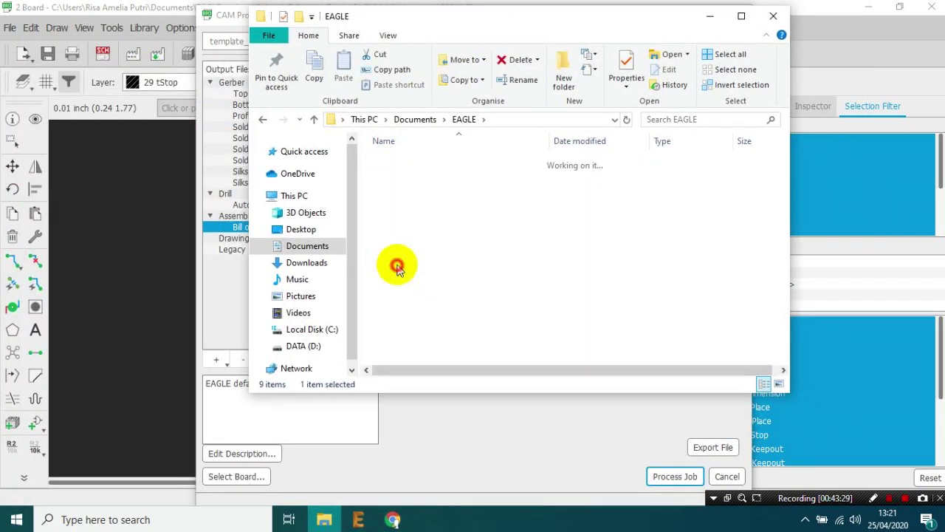
left_click(263, 120)
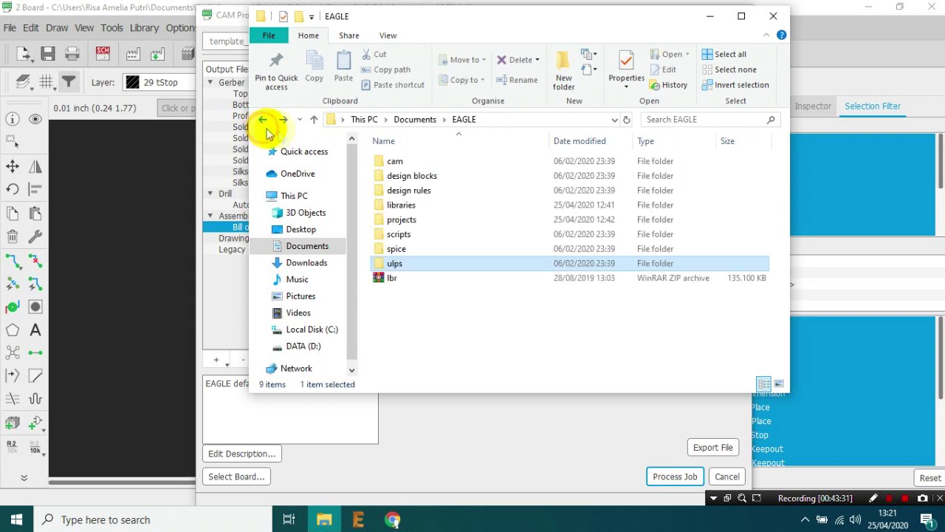
double_click(393, 162)
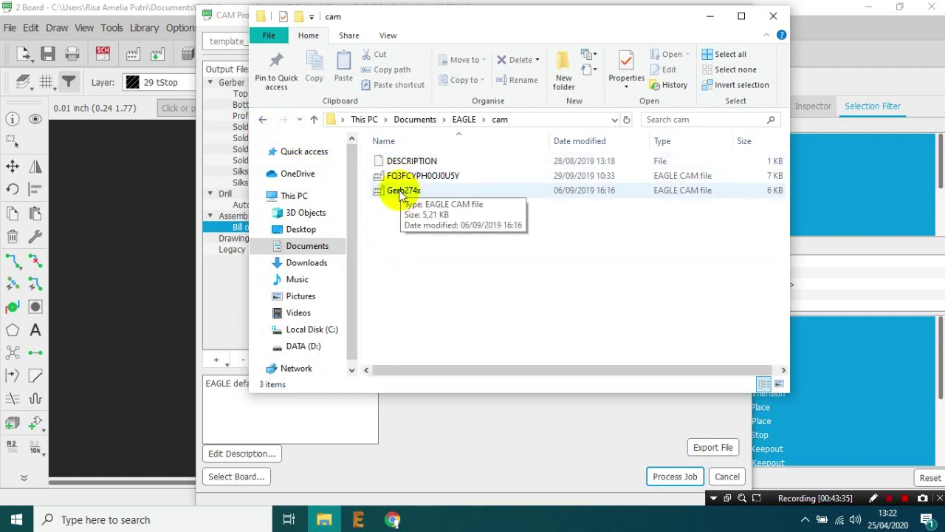
left_click(387, 192)
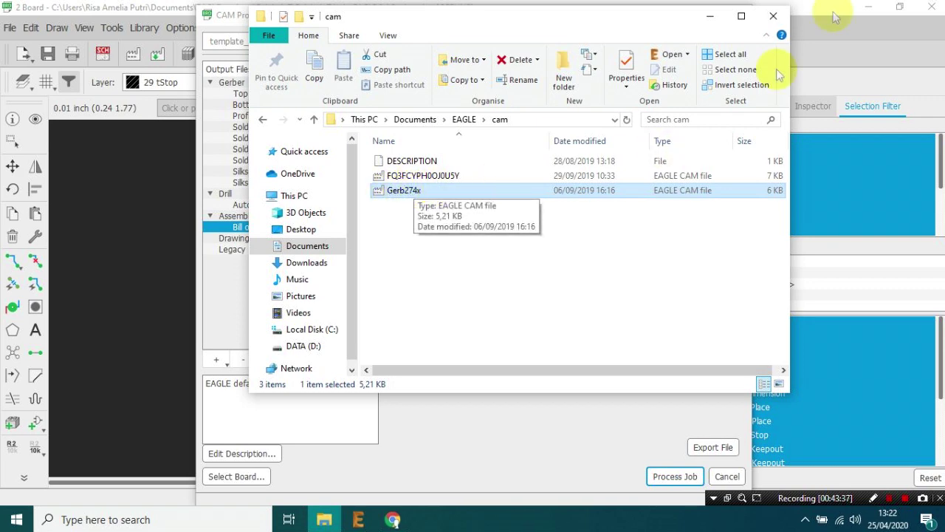
left_click(772, 13)
Step: Load the recently used Gerb274x.cam job into the CAM Processor
left_click(350, 40)
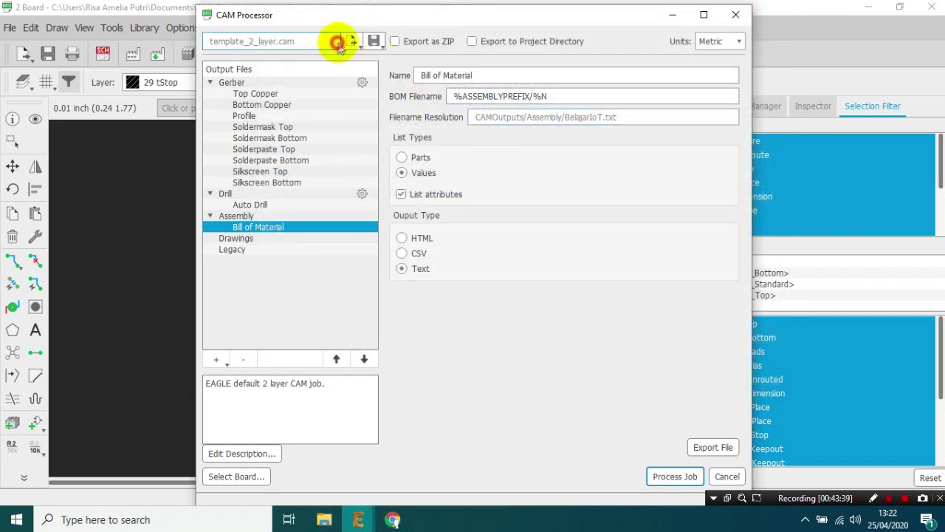
mouse_move(443, 106)
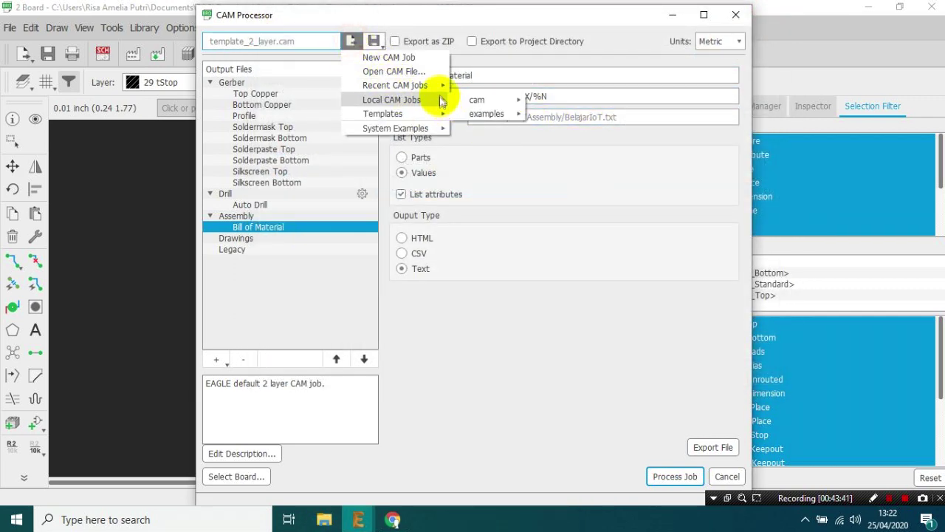
mouse_move(434, 87)
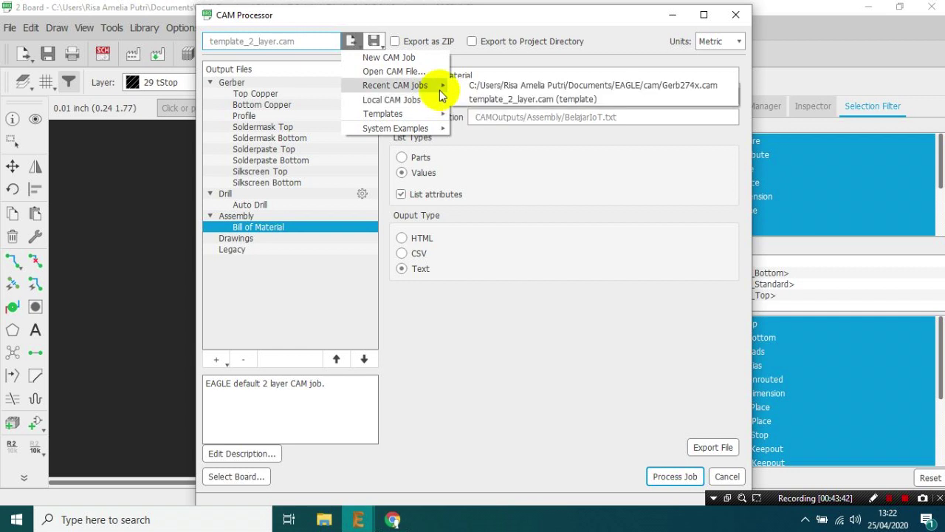
left_click(674, 86)
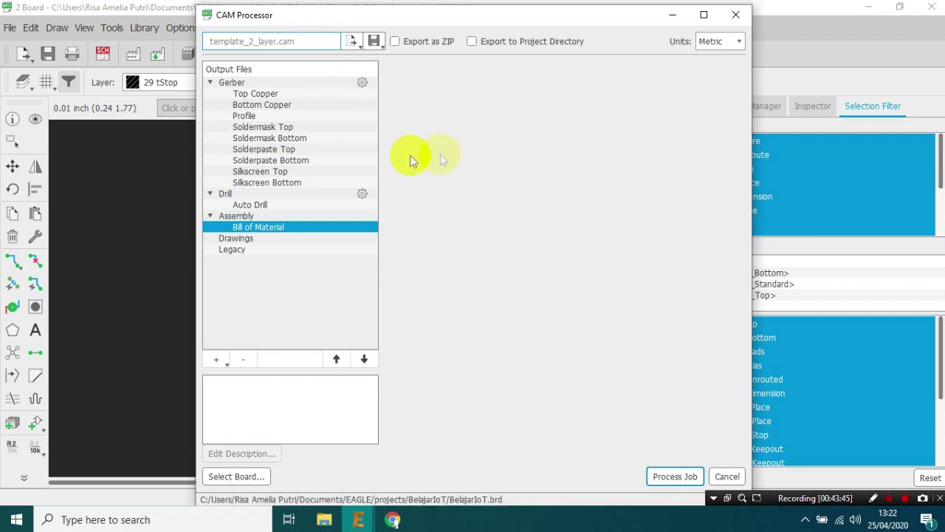
Step: Review the layers and preview of each Gerber output, from Component side through the solder stop masks to the silk screens
left_click(250, 94)
left_click(251, 105)
left_click(253, 116)
left_click(257, 127)
left_click(259, 138)
left_click(260, 149)
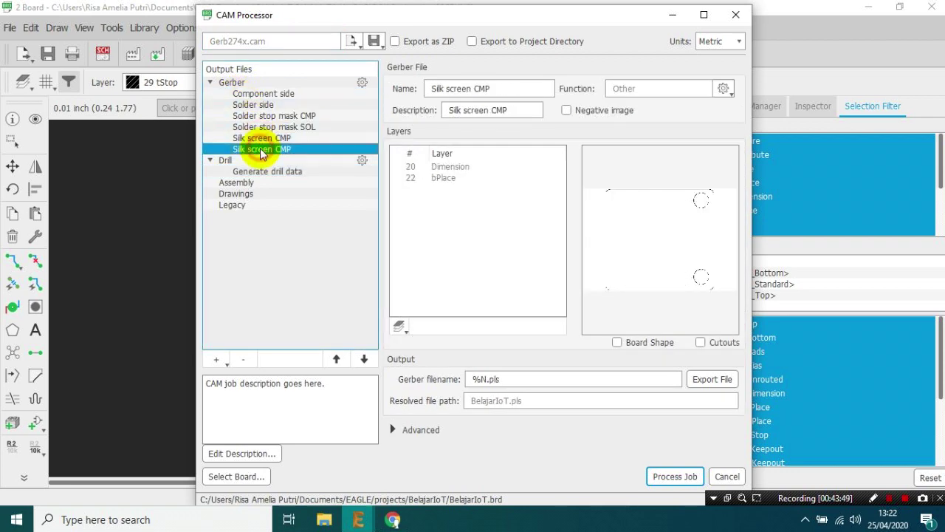
left_click(271, 139)
left_click(275, 127)
left_click(279, 117)
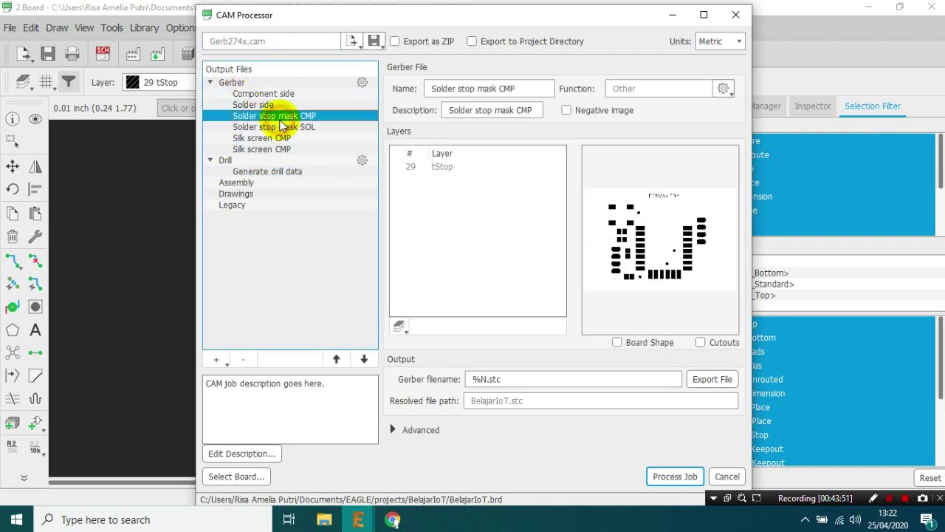
left_click(280, 105)
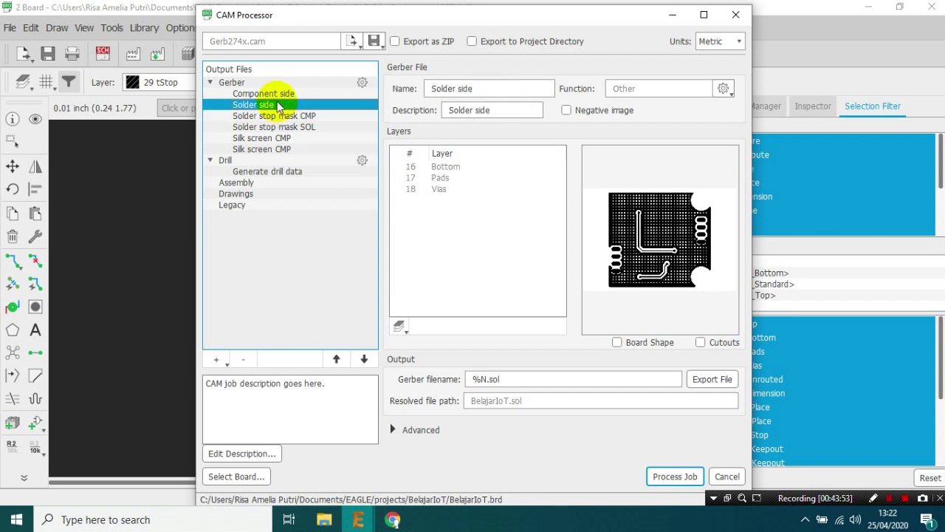
left_click(279, 94)
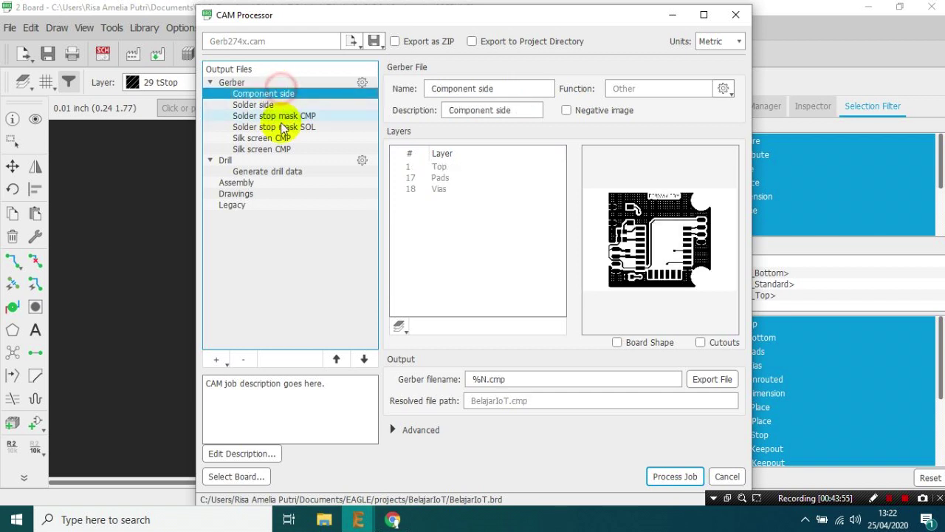
Step: Compare the Solder stop mask CMP and SOL outputs with each other, and examine both Silk screen CMP outputs
left_click(282, 117)
left_click(276, 129)
left_click(275, 117)
left_click(282, 139)
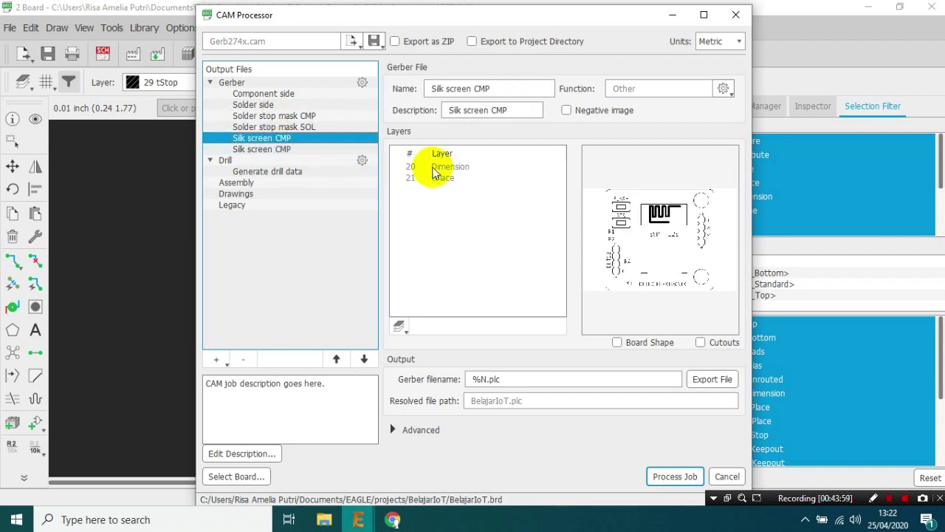
left_click(271, 150)
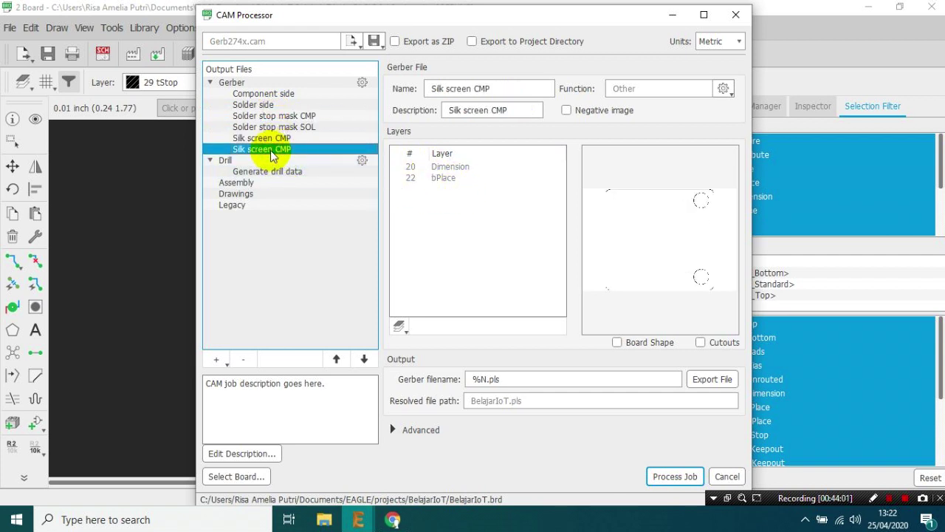
left_click(275, 128)
left_click(277, 116)
left_click(277, 126)
left_click(277, 116)
left_click(277, 126)
left_click(277, 116)
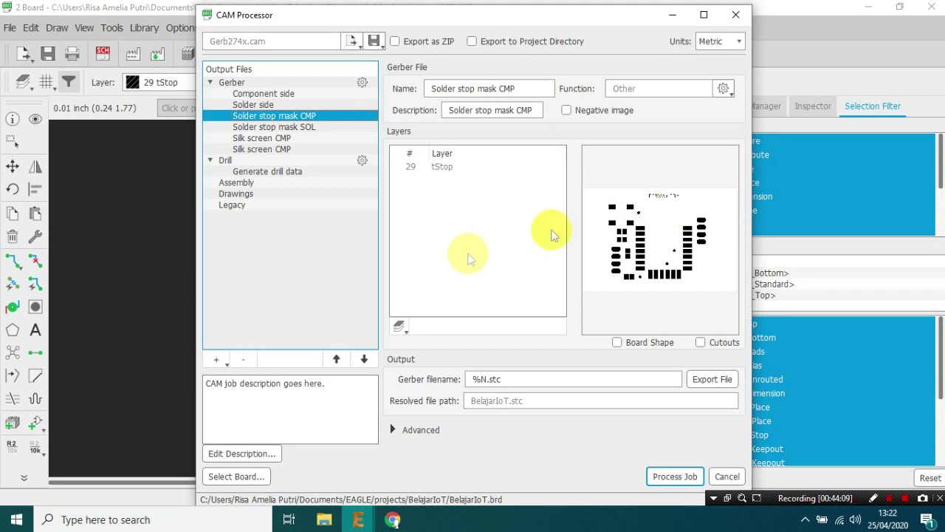
Step: Check the Gerber group's output type and format options, and the silk screen output with the Dimension and bPlace layers
left_click(245, 82)
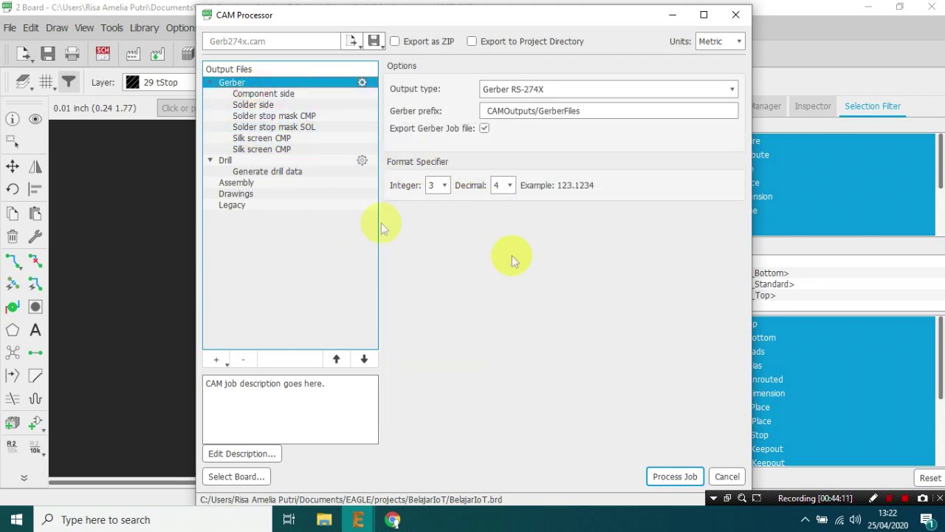
left_click(266, 148)
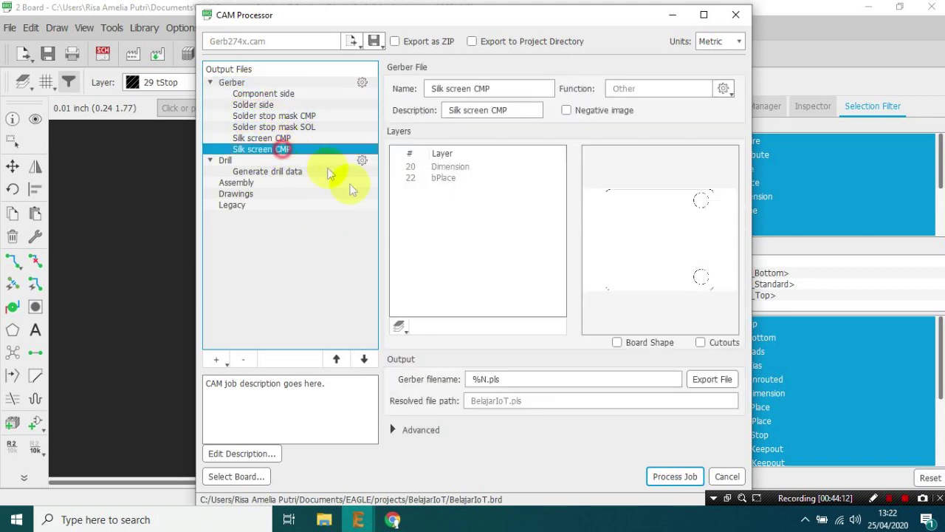
Step: Process the CAM job as a ZIP archive named BelajarIoT_2020-04-25 in the BelajarIoT project folder, and close the CAM Processor
left_click(668, 476)
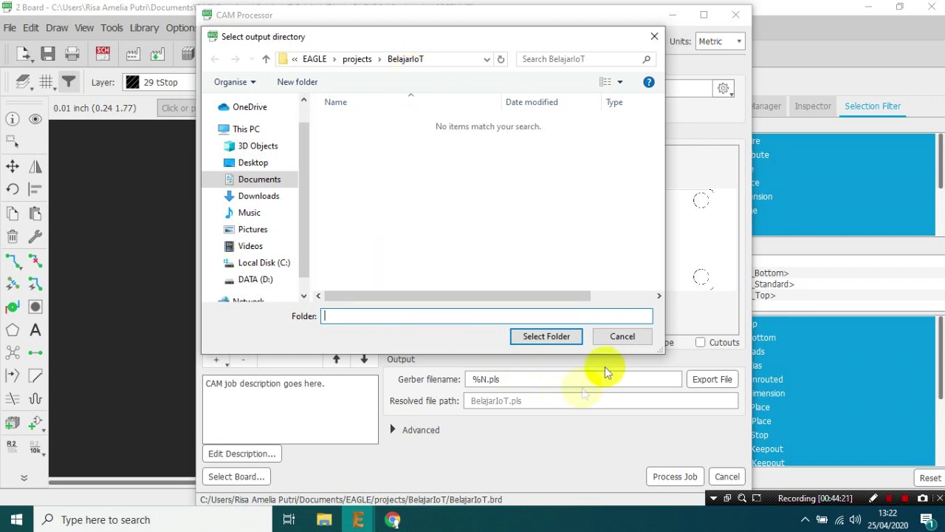
left_click(623, 337)
left_click(405, 43)
left_click(654, 477)
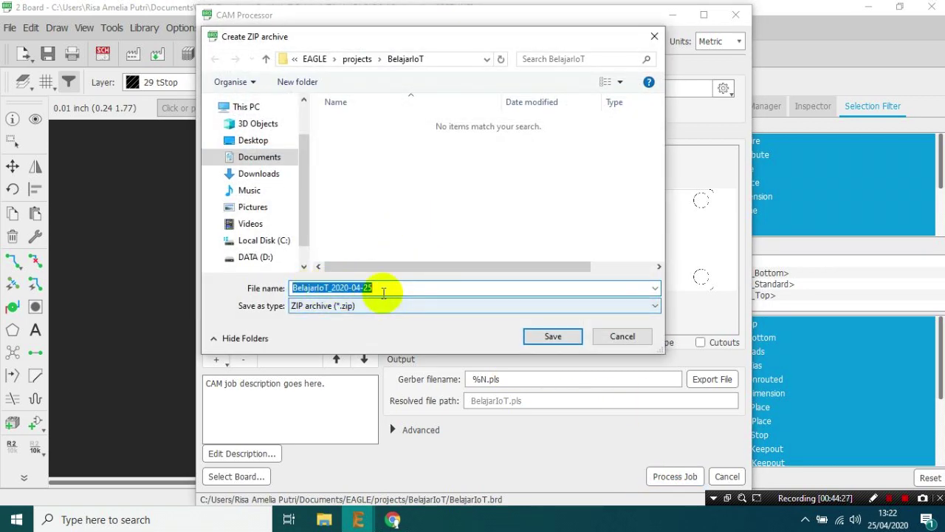
left_click(552, 336)
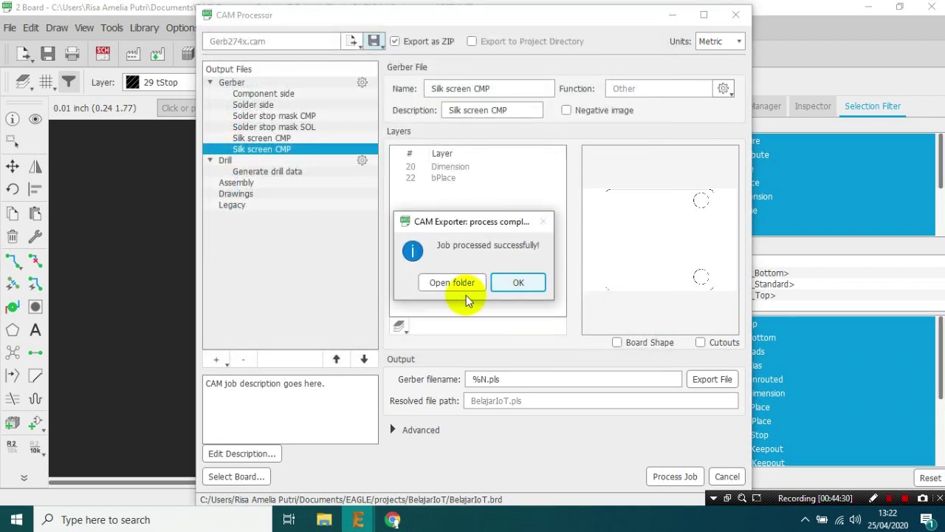
left_click(517, 282)
left_click(727, 476)
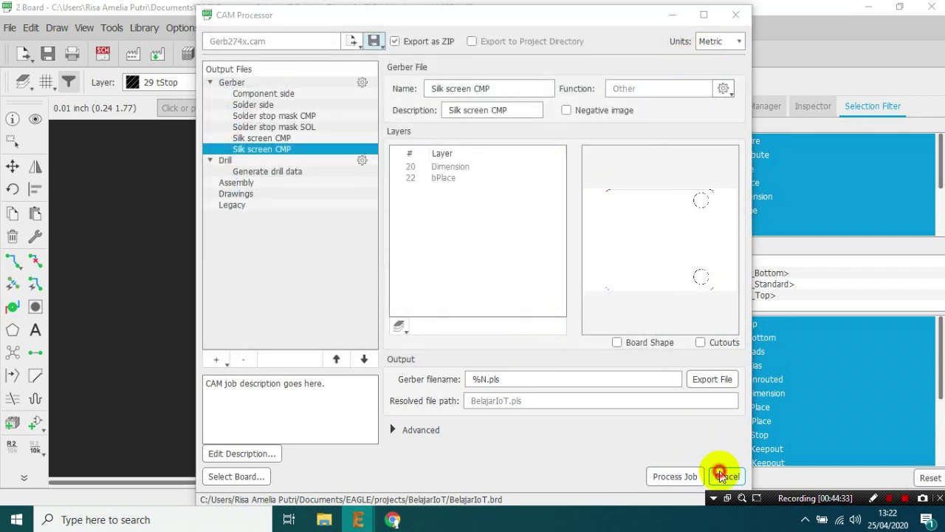
left_click(547, 282)
scroll(291, 288, "up", 2)
scroll(330, 276, "down", 2)
scroll(373, 278, "up", 1)
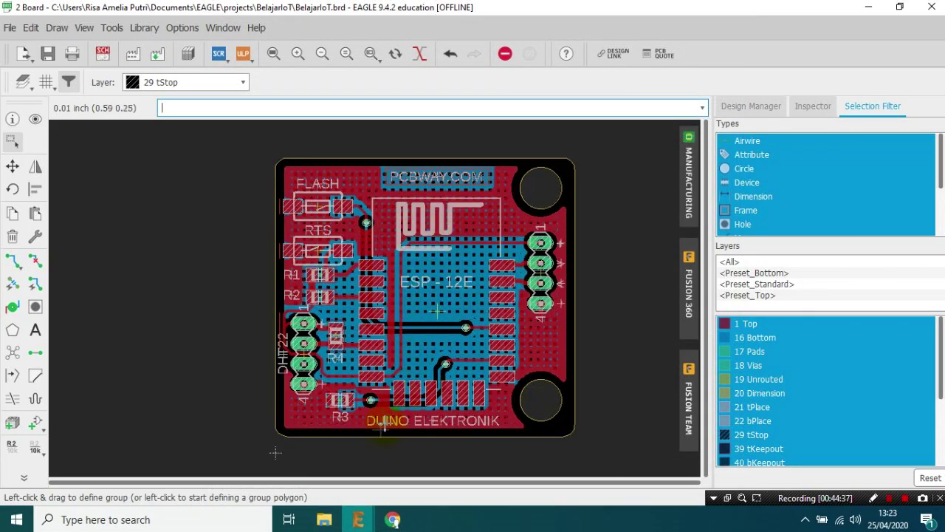
Step: Switch to Chrome, close the ESP12E schematic and ch340g search pages, and open pcbway.com in place of the USB to TTL search
left_click(394, 520)
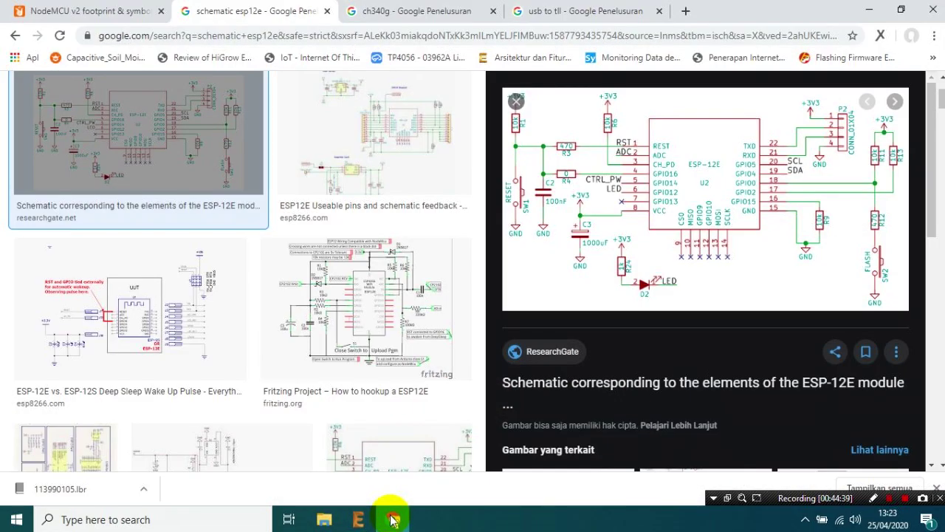
left_click(328, 11)
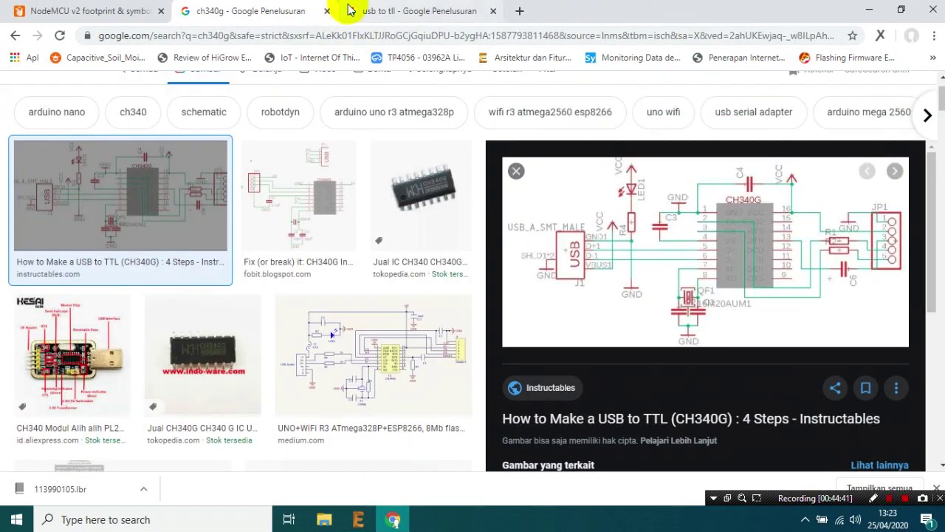
left_click(327, 11)
left_click(287, 37)
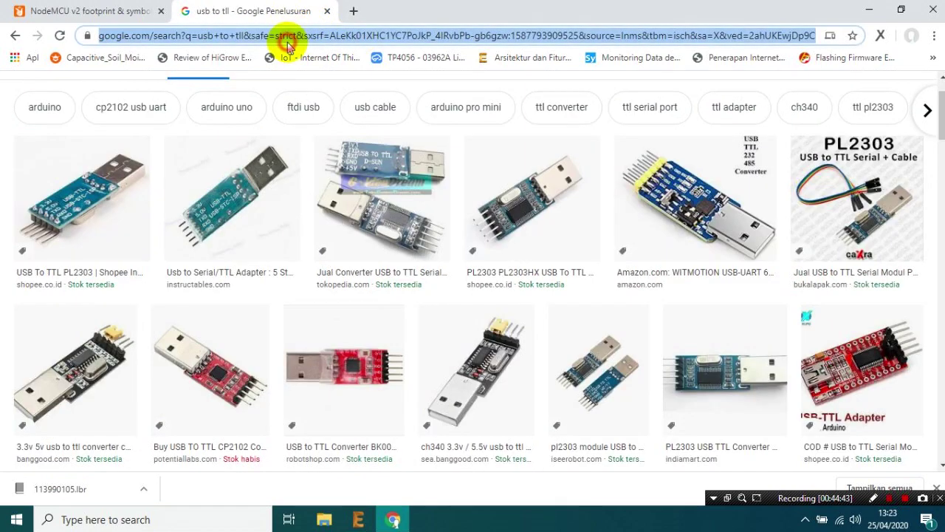
type("pcb")
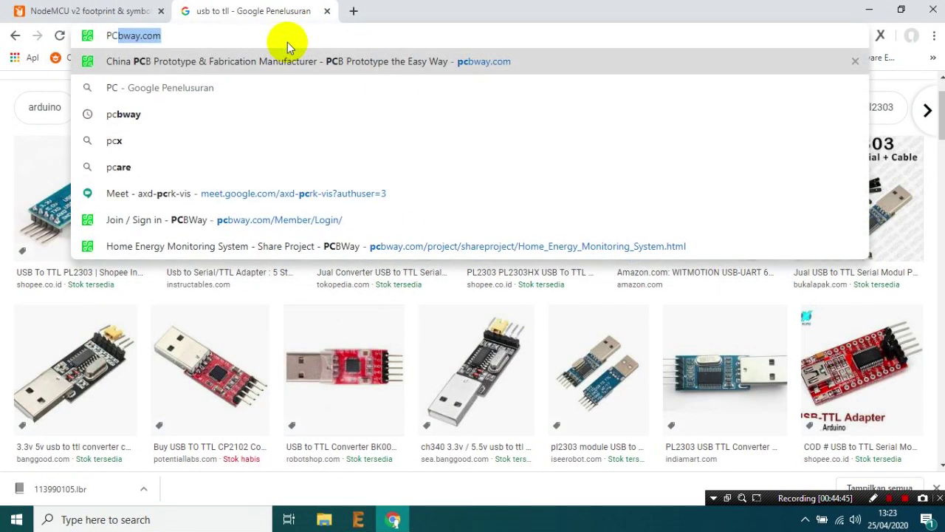
key("Return")
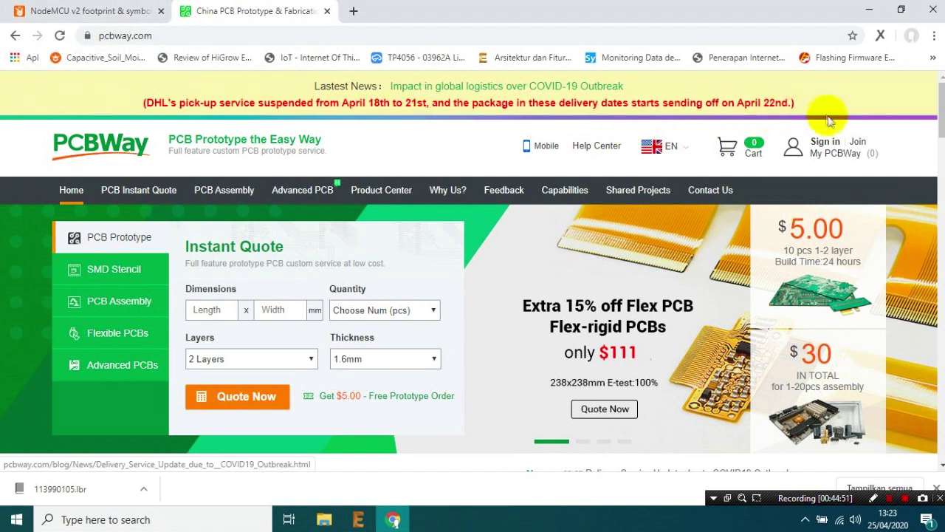
Step: Sign in to PCBWay, start an online quote and switch it to the Quick-order PCB (Gerber Viewer) form
mouse_move(827, 145)
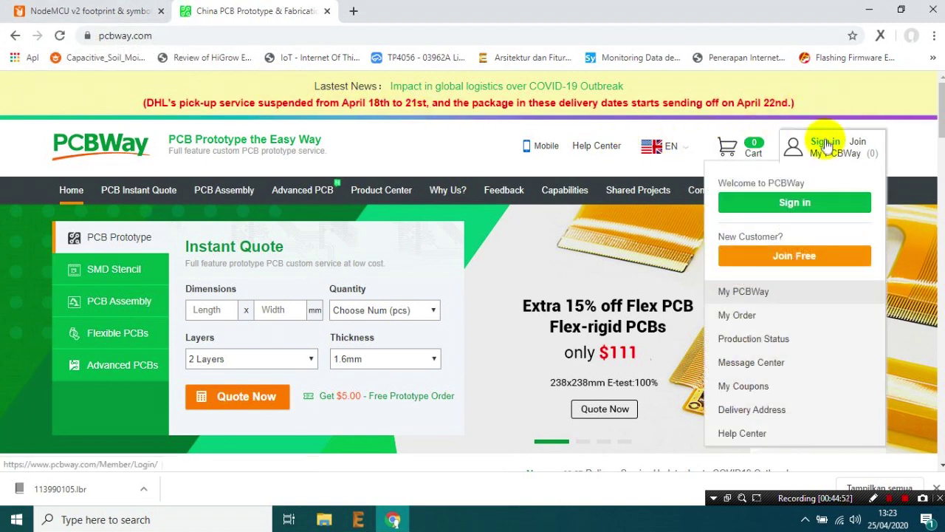
left_click(890, 505)
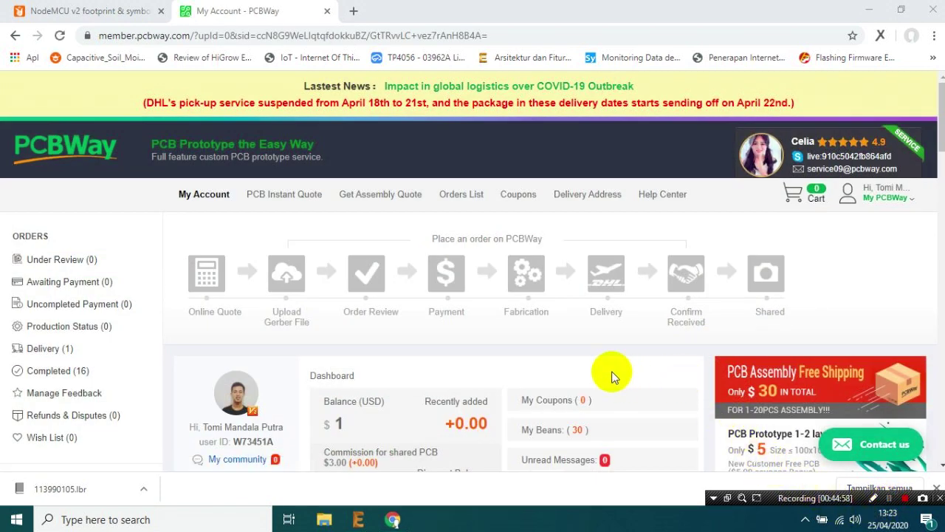
left_click(216, 284)
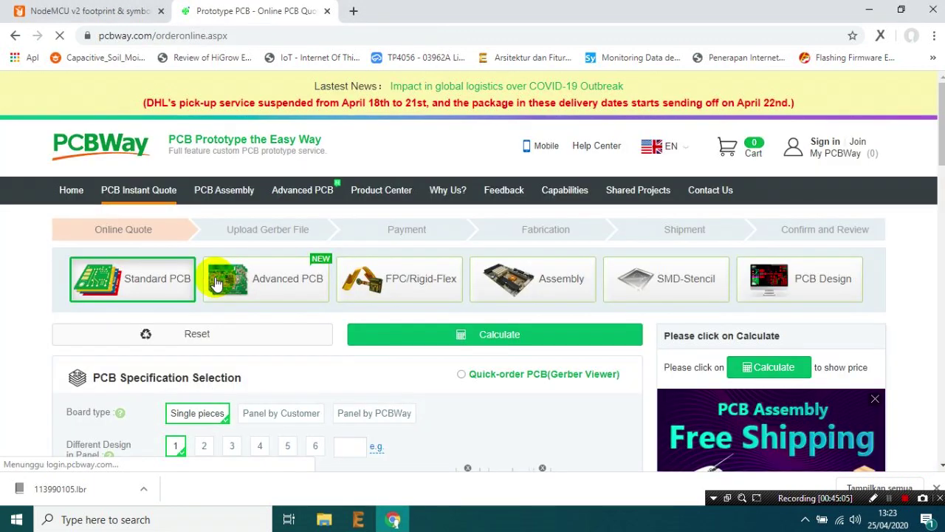
scroll(259, 251, "down", 2)
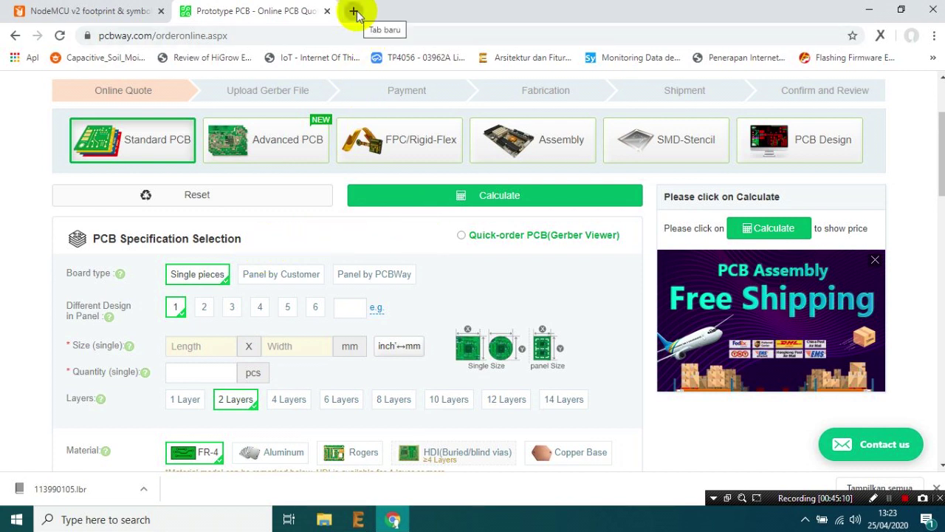
scroll(458, 251, "up", 1)
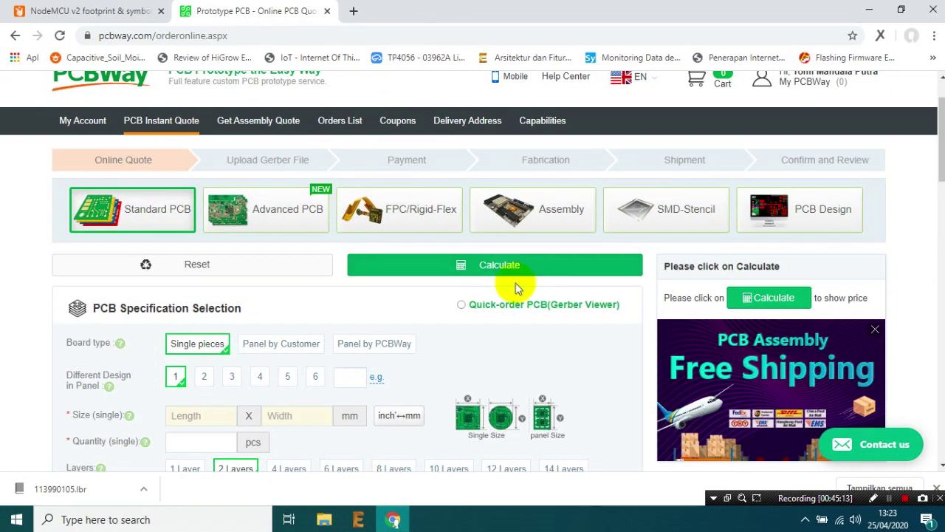
left_click(517, 305)
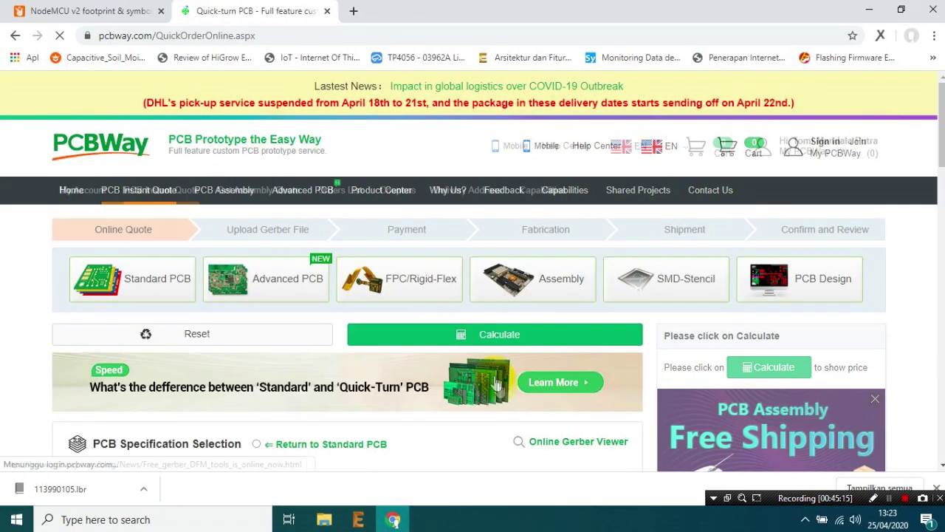
Step: Load the BelajarIoT_2020-04-25 ZIP archive from Documents > EAGLE > projects > BelajarIoT into PCBWay's Online Gerber Viewer
scroll(495, 379, "down", 2)
left_click(554, 303)
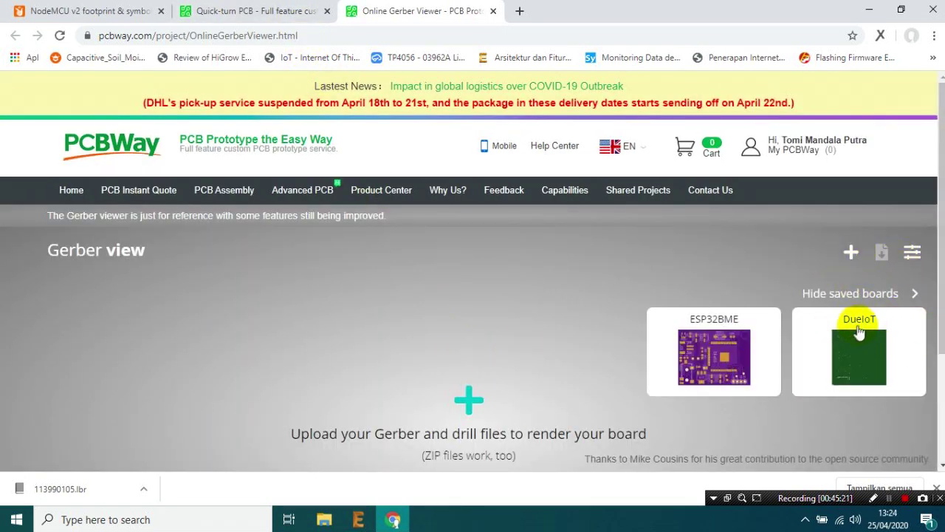
scroll(789, 313, "down", 2)
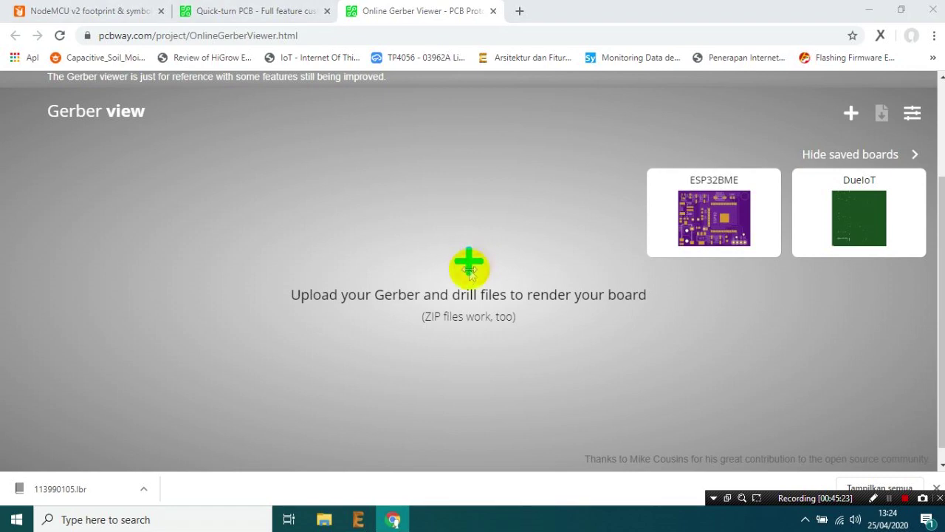
left_click(471, 272)
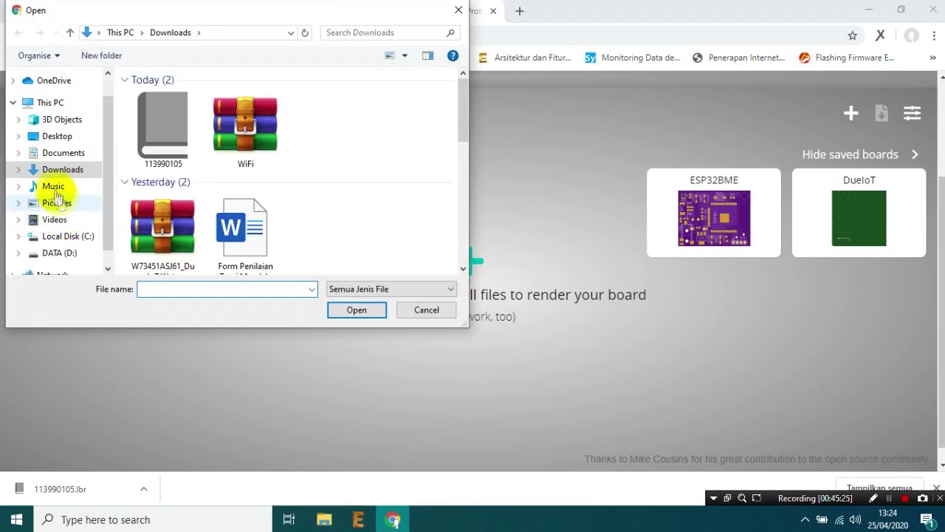
left_click(48, 168)
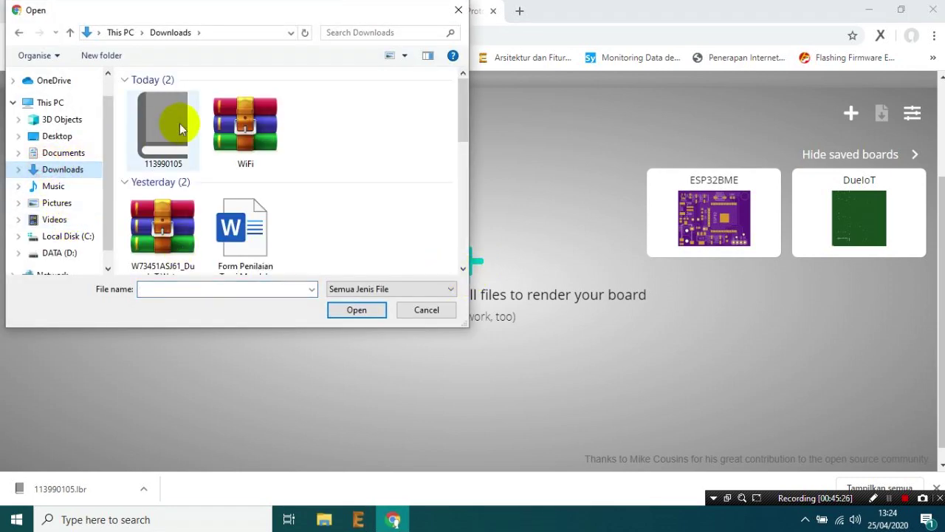
left_click(59, 153)
double_click(155, 153)
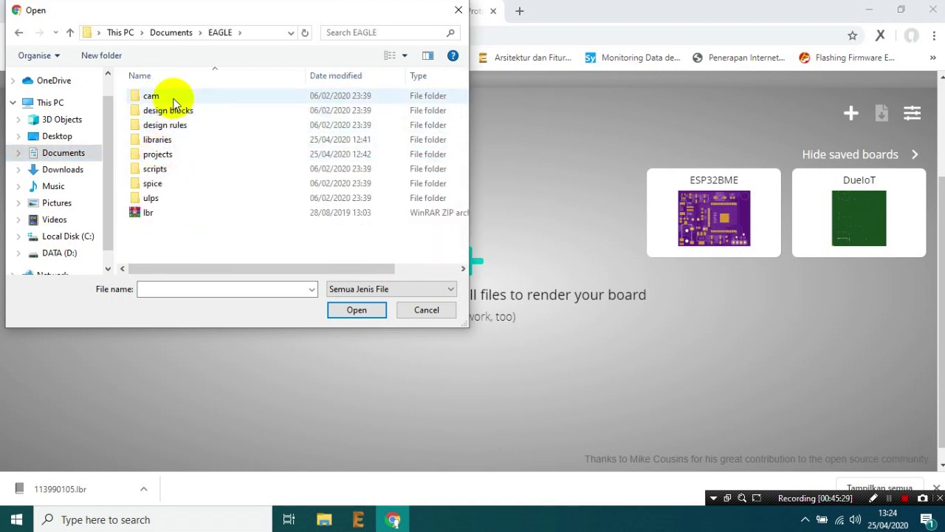
double_click(158, 153)
scroll(188, 207, "down", 1)
scroll(178, 140, "up", 1)
double_click(167, 140)
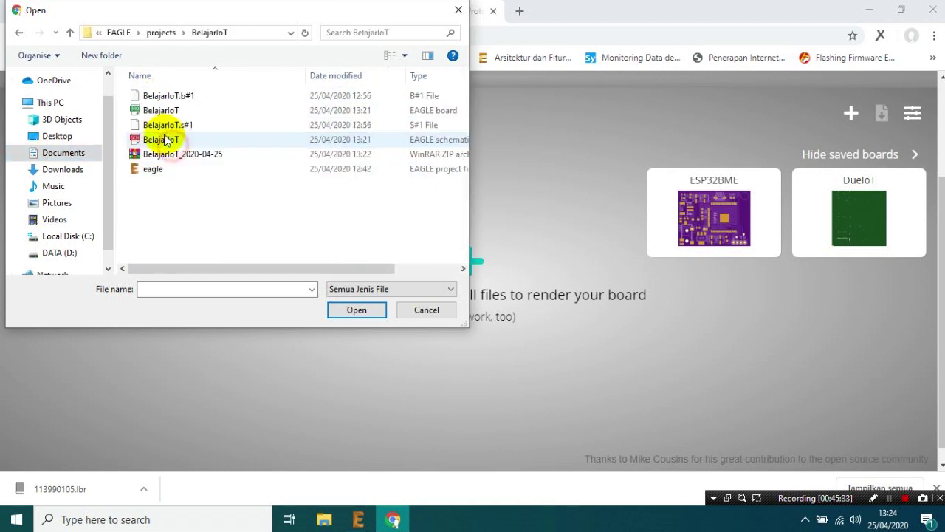
left_click(166, 154)
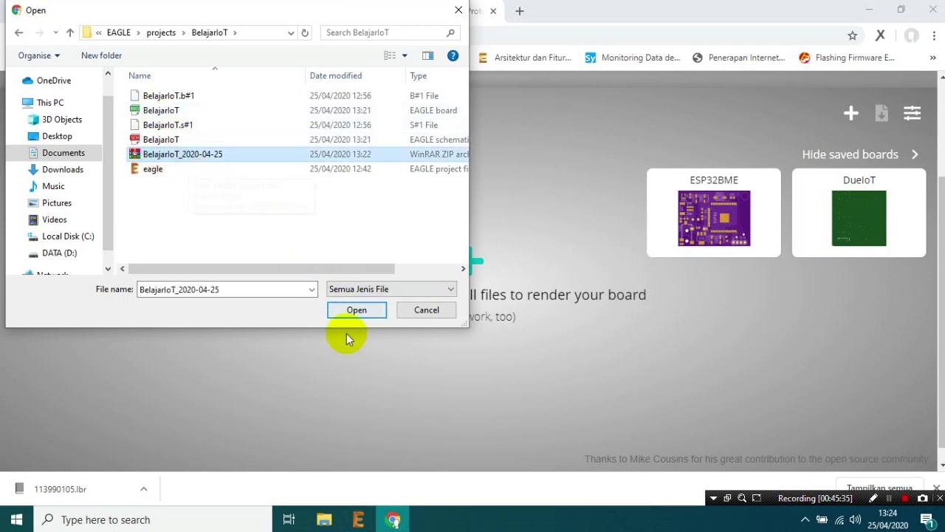
left_click(344, 309)
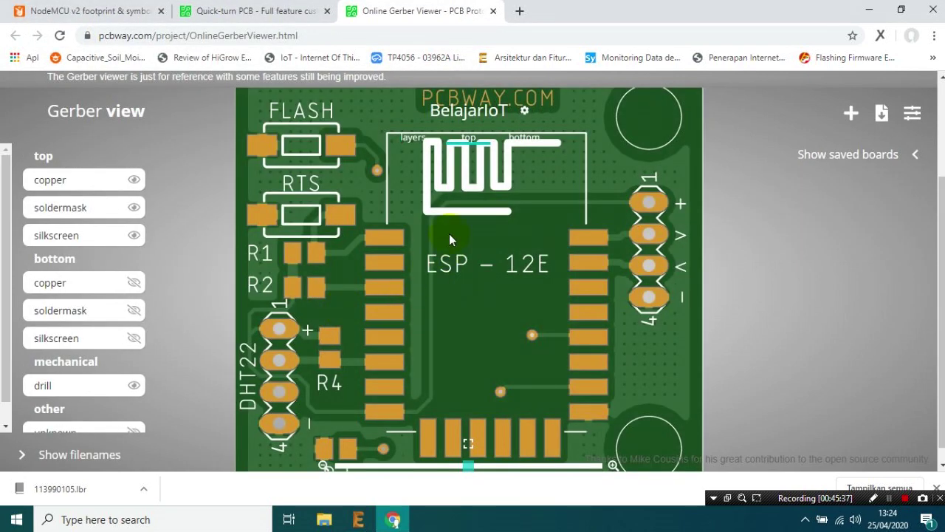
Step: Examine the rendered BelajarIoT board as a whole in the top, bottom and layers views
scroll(452, 237, "down", 1)
scroll(694, 258, "up", 2)
scroll(447, 350, "down", 2)
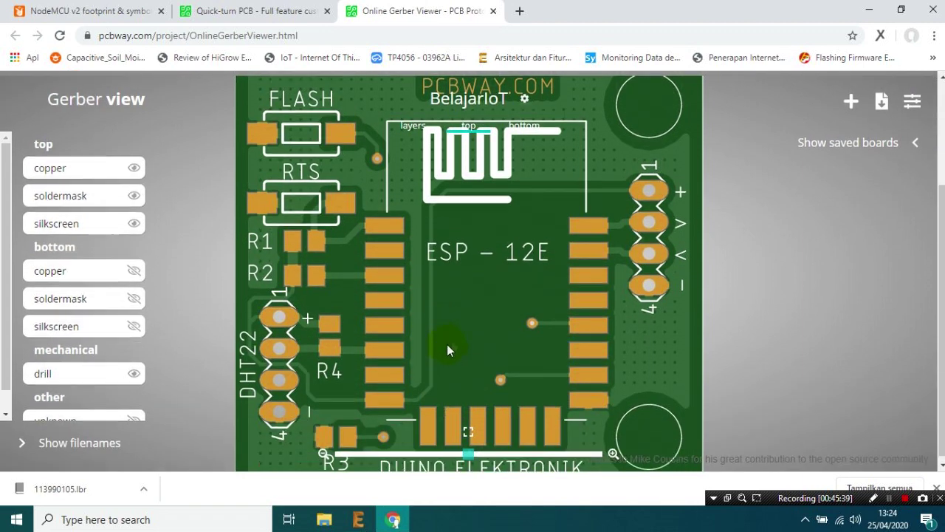
left_click_drag(457, 448, 451, 449)
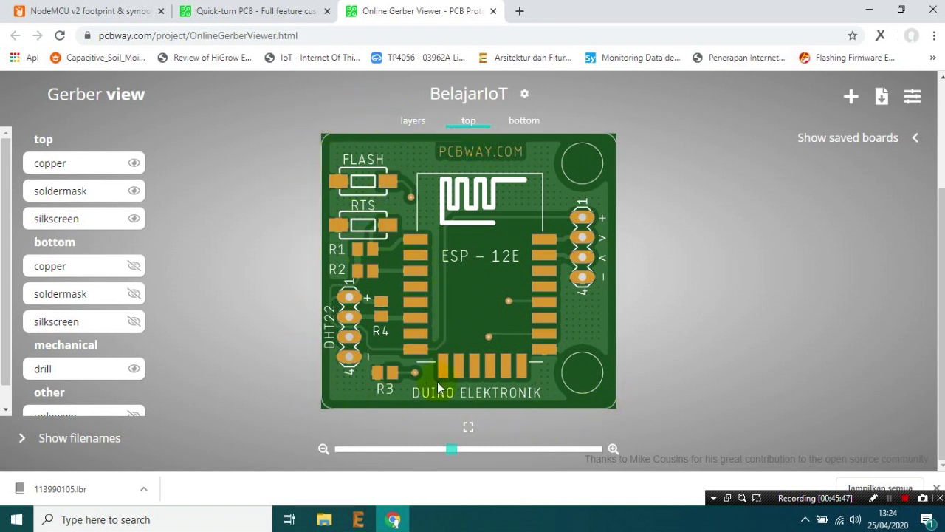
left_click(521, 122)
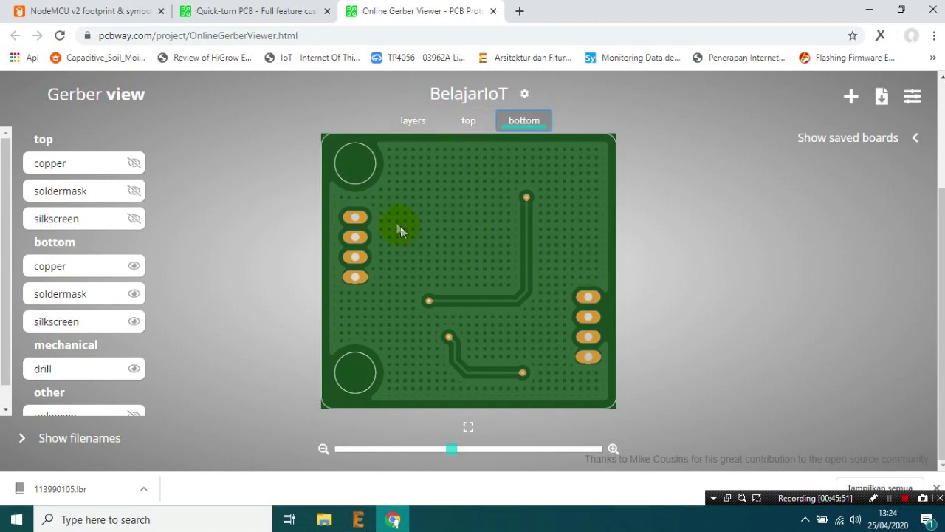
left_click(408, 120)
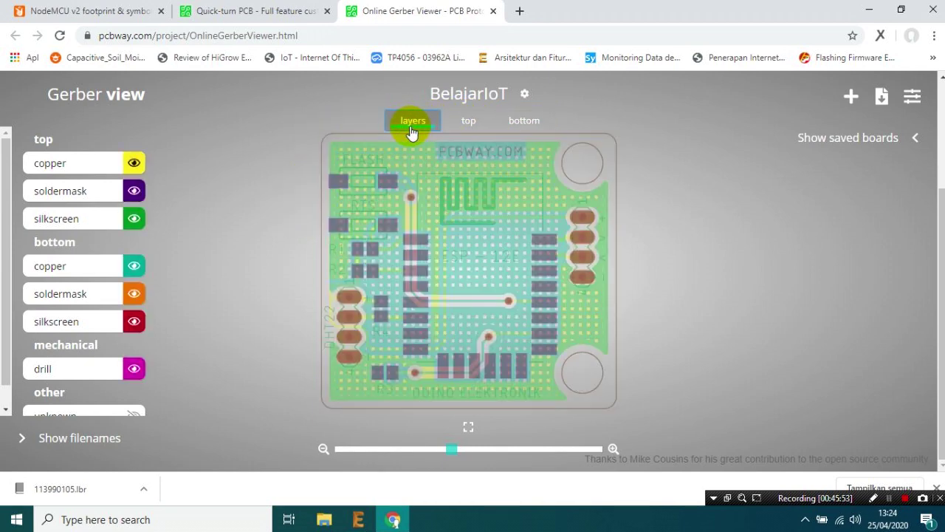
left_click(461, 121)
left_click(523, 122)
left_click(471, 122)
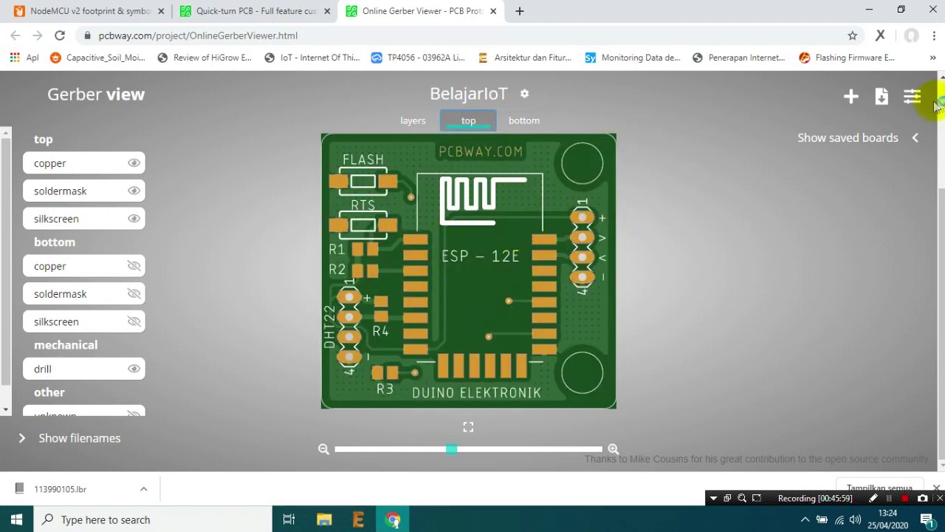
Step: Upload the BelajarIoT_2020-04-25 ZIP archive as the Gerber file in the Quick-turn PCB order form
left_click(218, 10)
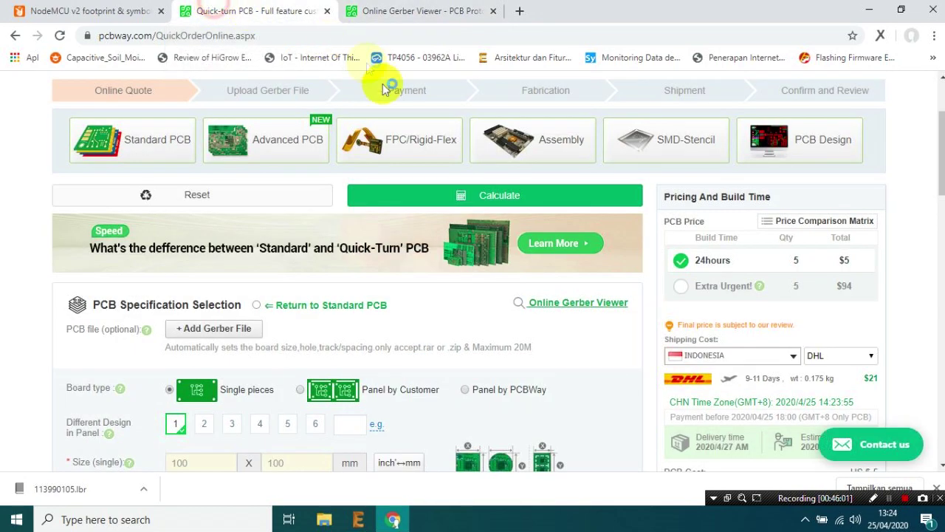
scroll(244, 317, "down", 1)
left_click(194, 263)
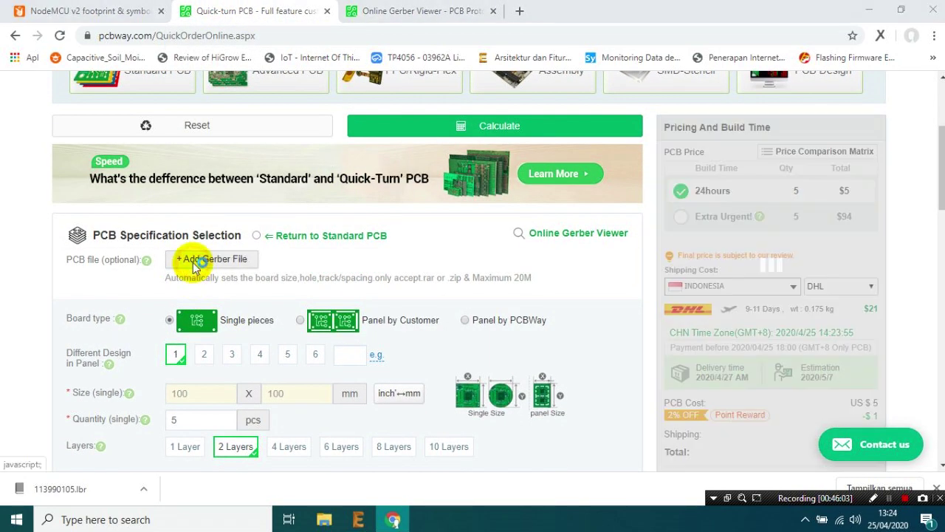
left_click(183, 103)
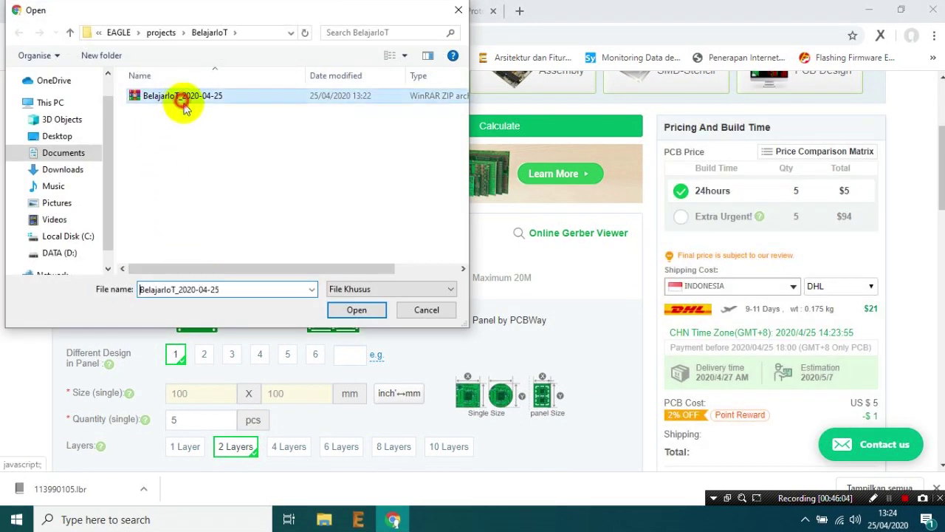
left_click(348, 310)
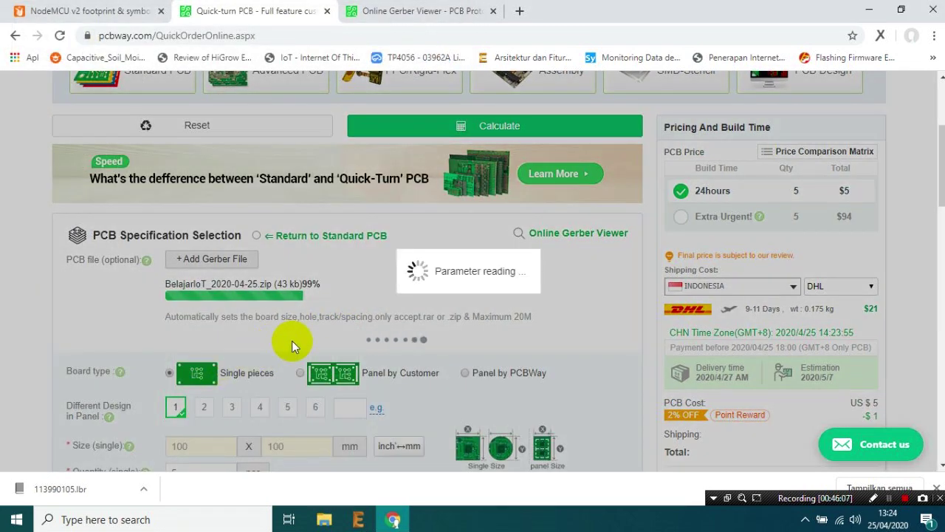
Step: Review the detected board parameters and set the quantity to 10 pieces
scroll(288, 330, "down", 1)
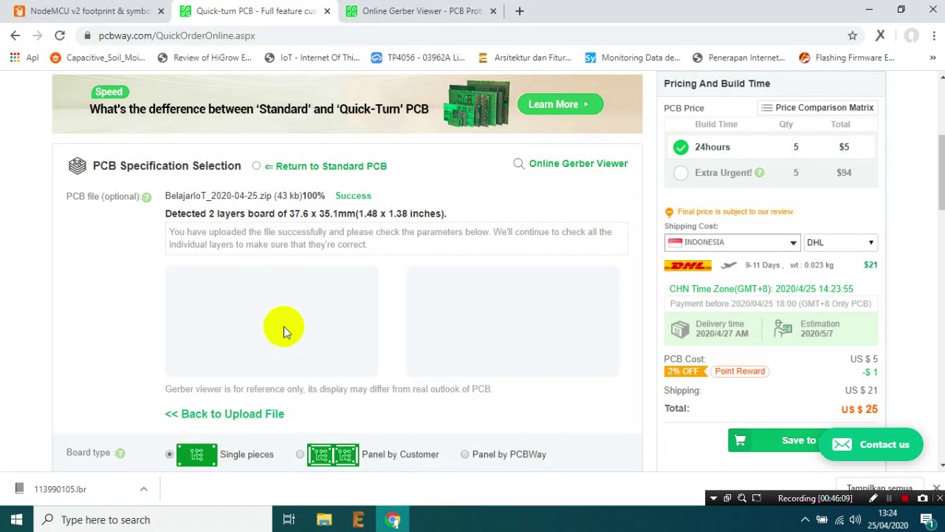
scroll(253, 301, "down", 2)
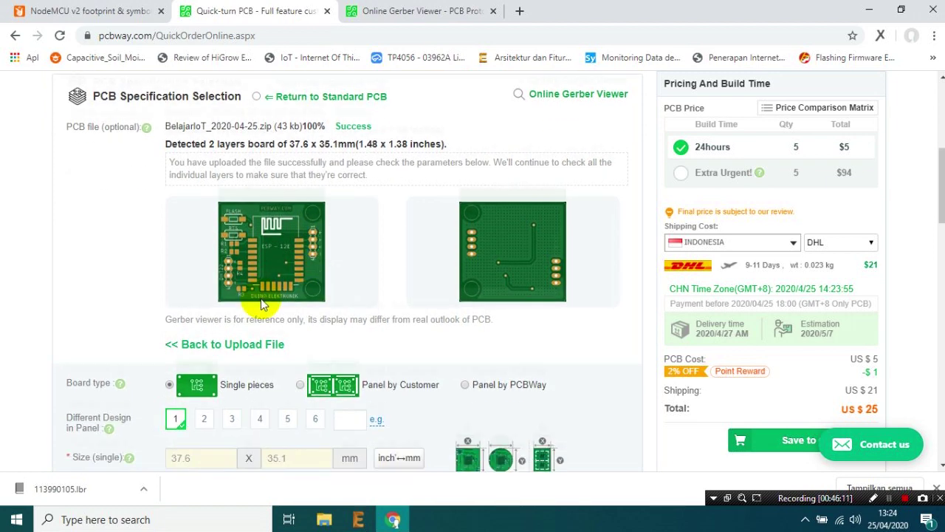
scroll(183, 350, "down", 1)
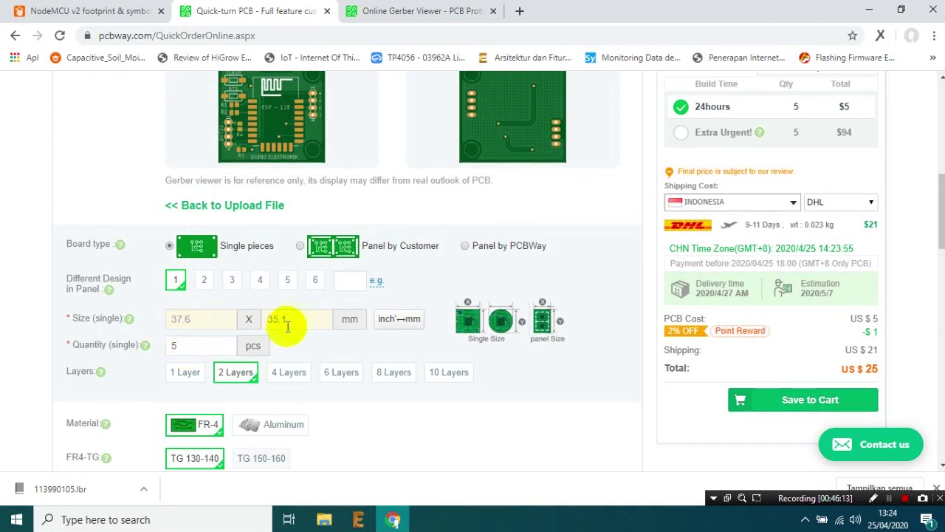
scroll(297, 319, "up", 2)
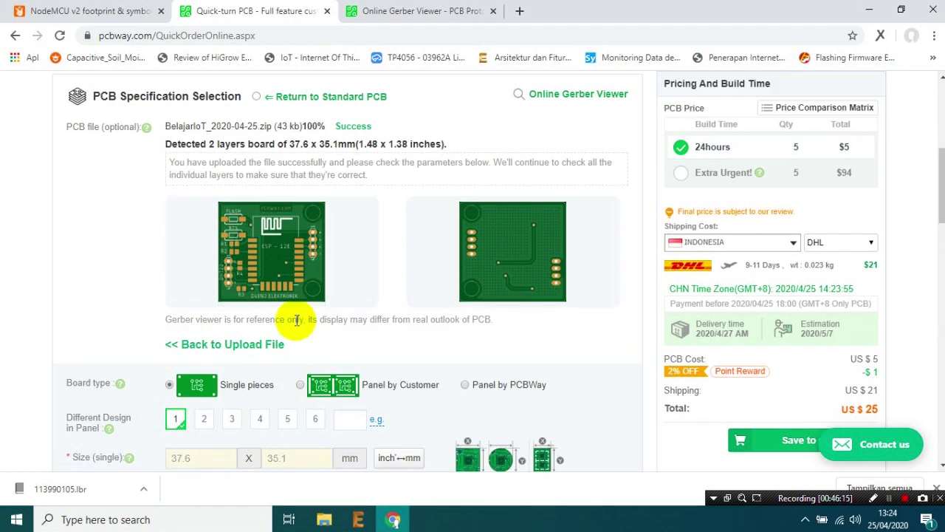
scroll(300, 316, "up", 1)
scroll(296, 317, "down", 3)
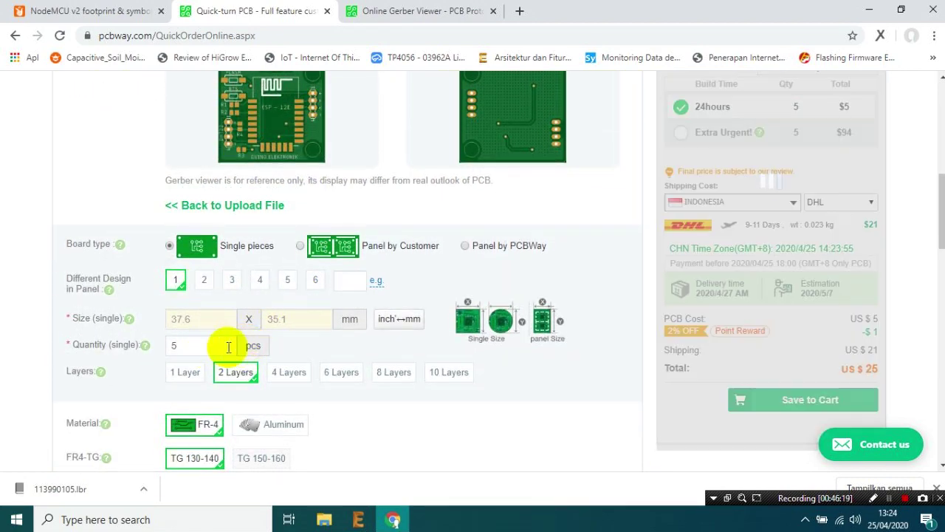
left_click(225, 345)
left_click(237, 367)
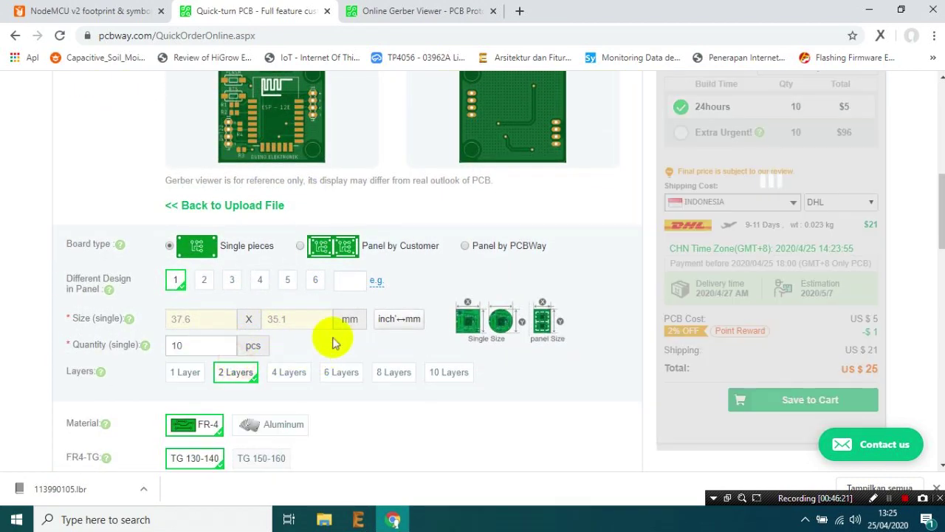
scroll(792, 175, "up", 1)
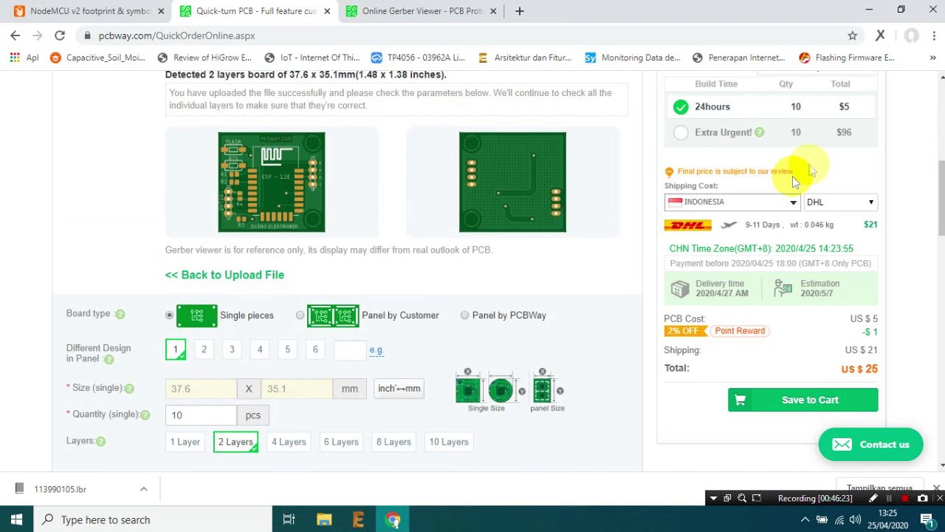
scroll(871, 229, "up", 1)
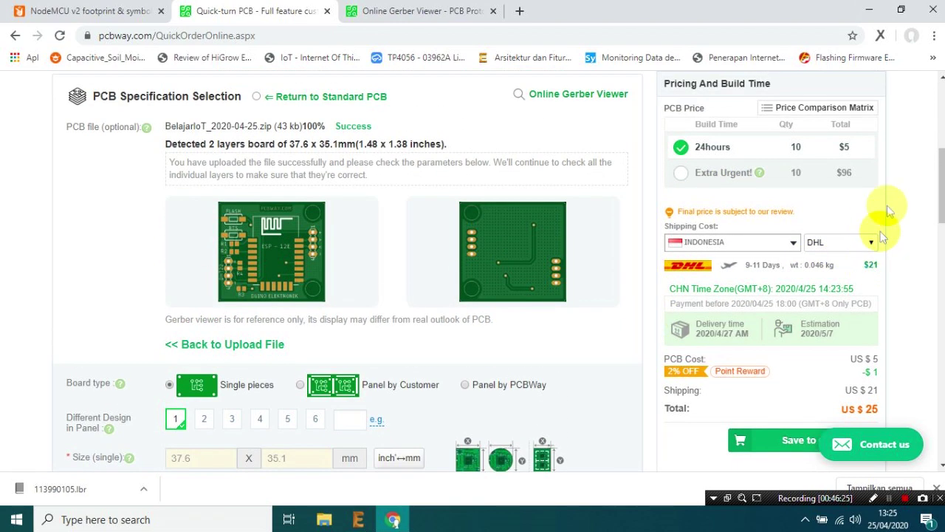
scroll(842, 155, "down", 2)
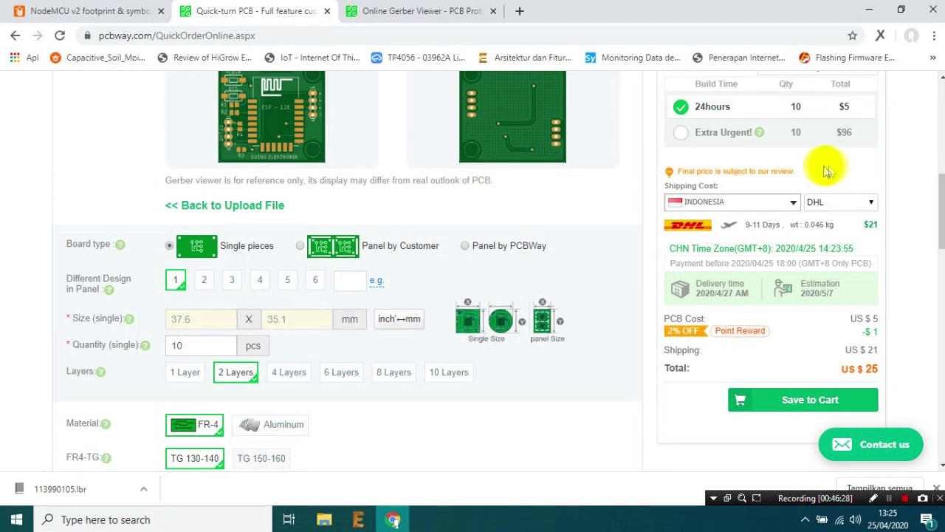
Step: Check the price for a quantity of 100 pieces and return the quantity to 10
left_click(236, 346)
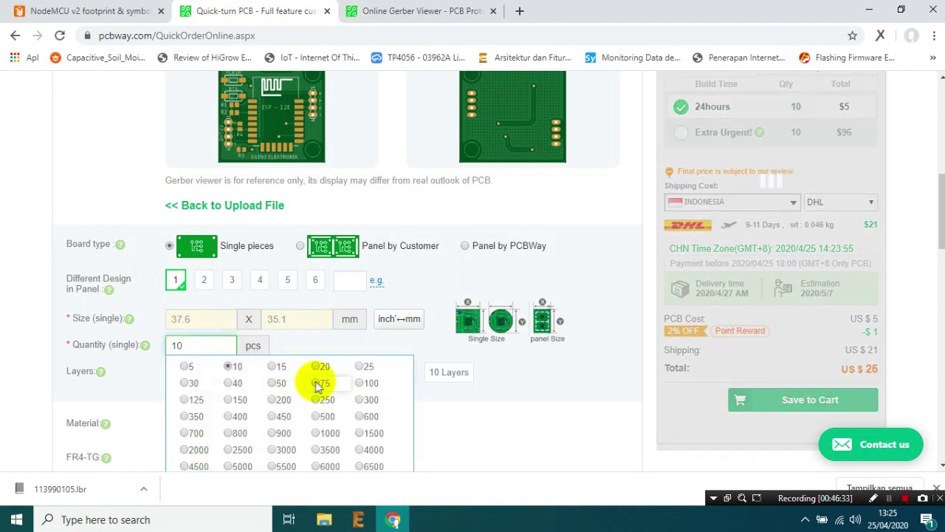
left_click(363, 384)
scroll(842, 162, "up", 1)
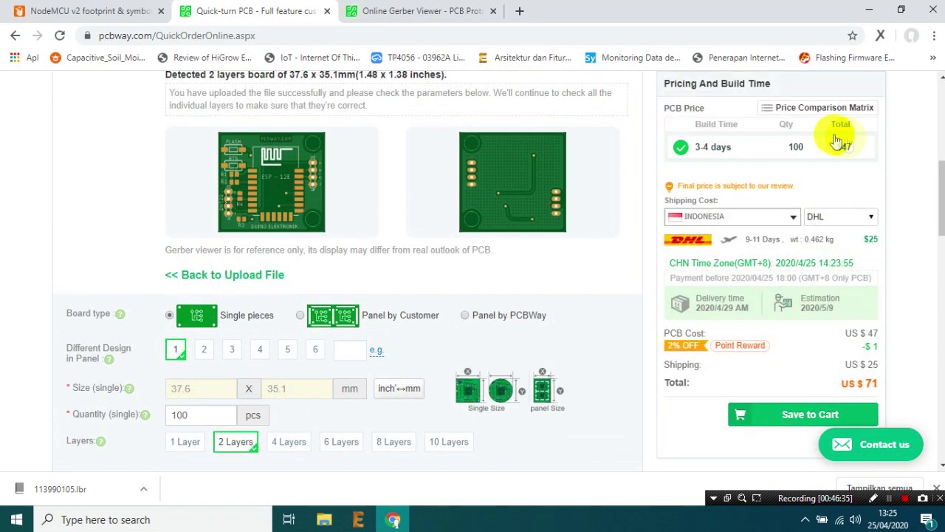
scroll(797, 325, "down", 1)
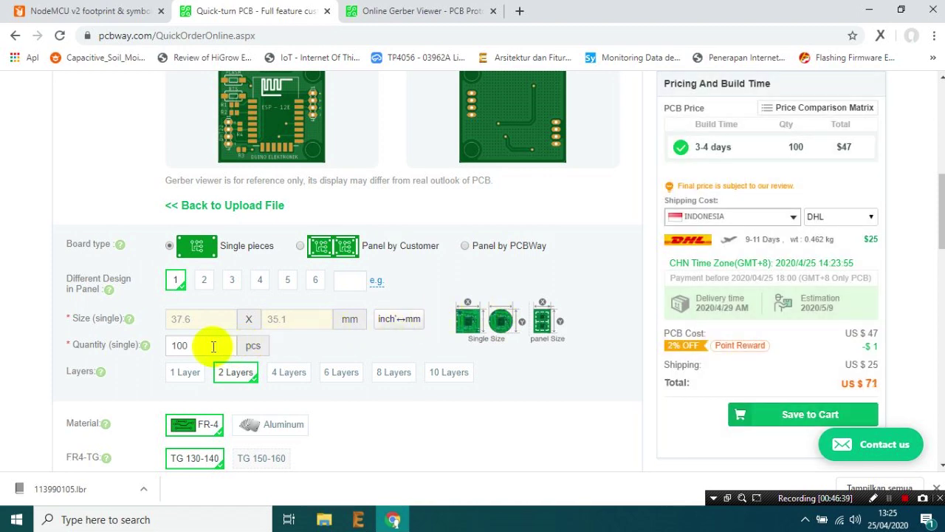
left_click(214, 345)
left_click(231, 366)
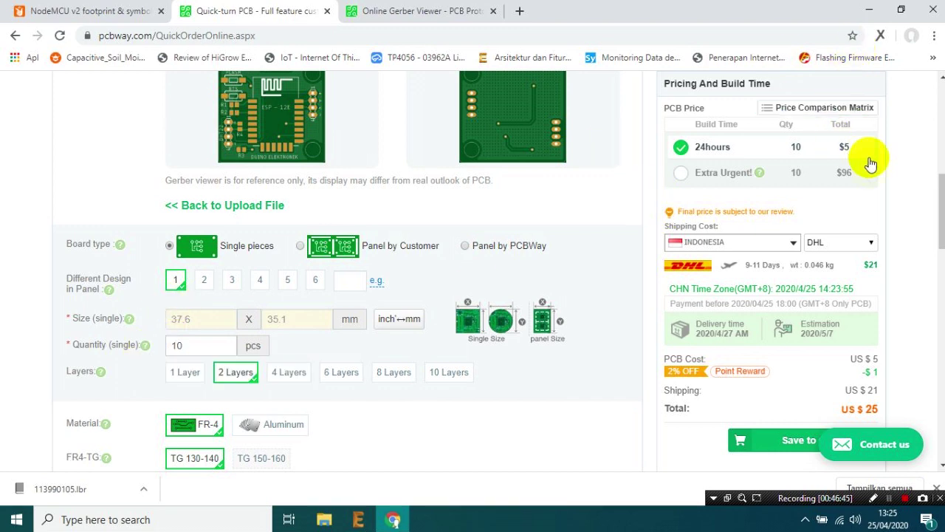
Step: Examine the PCB price, the DHL shipping cost and transit time, and the board specifications of the quote
scroll(859, 194, "down", 3)
scroll(835, 162, "up", 3)
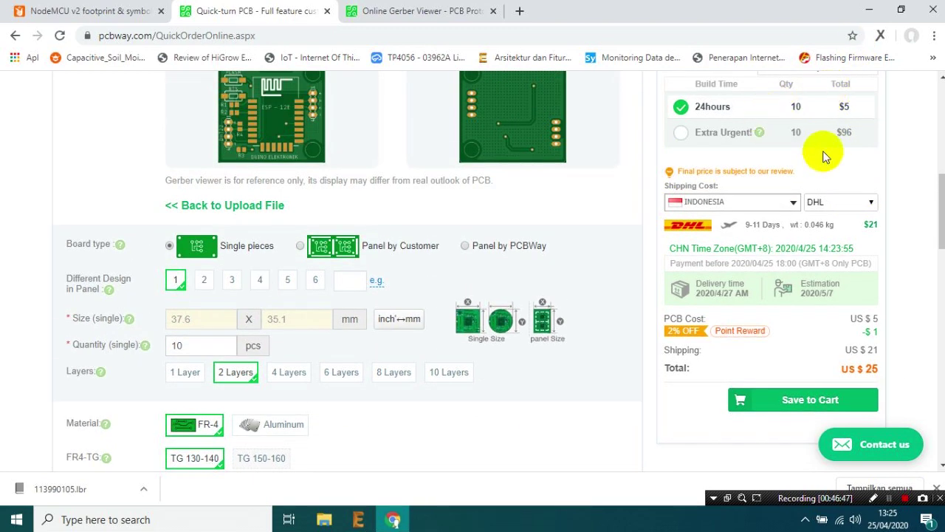
scroll(765, 222, "down", 1)
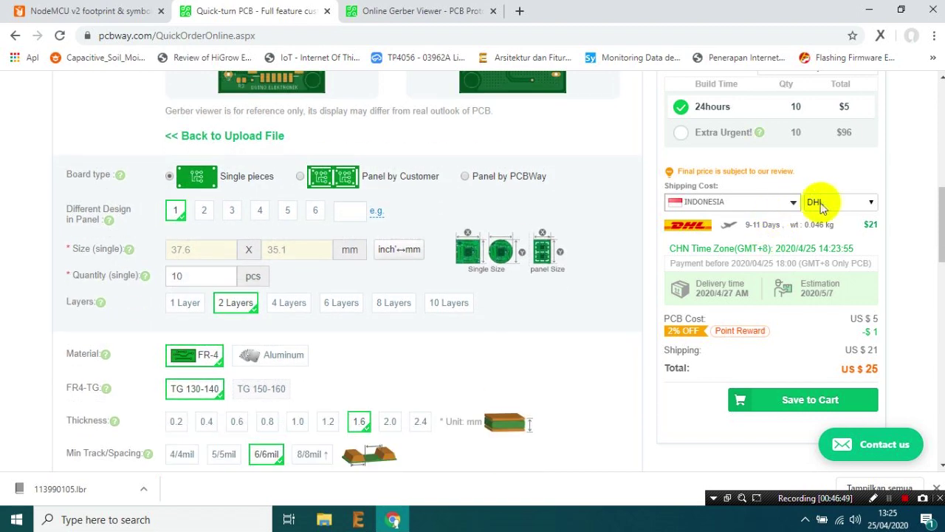
double_click(872, 225)
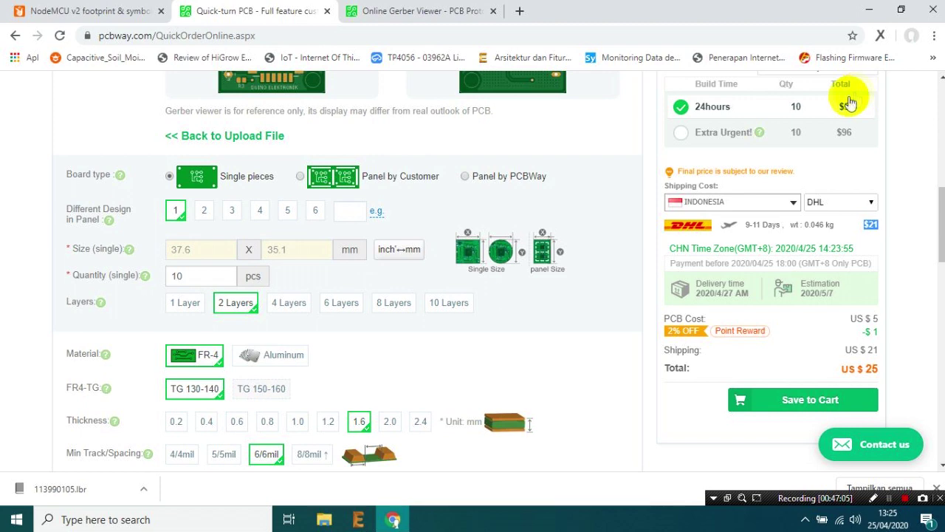
scroll(249, 180, "up", 2)
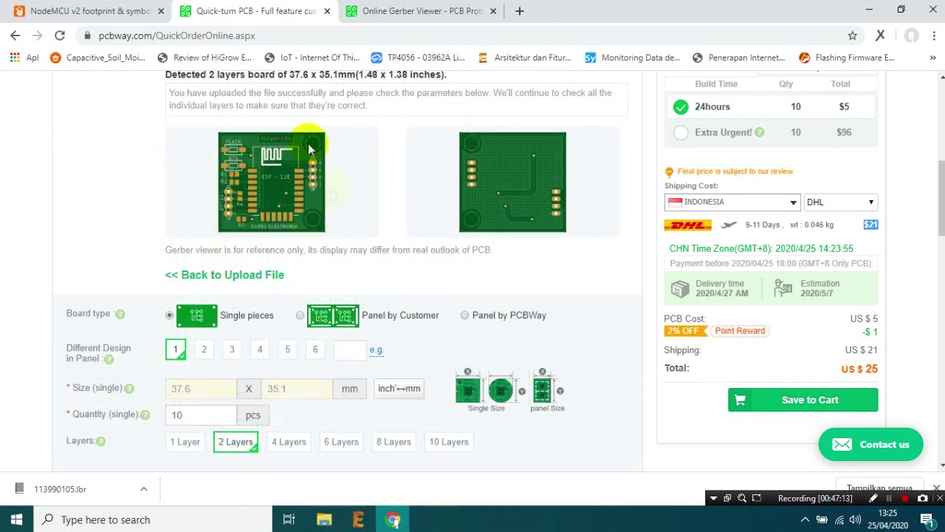
scroll(274, 255, "down", 4)
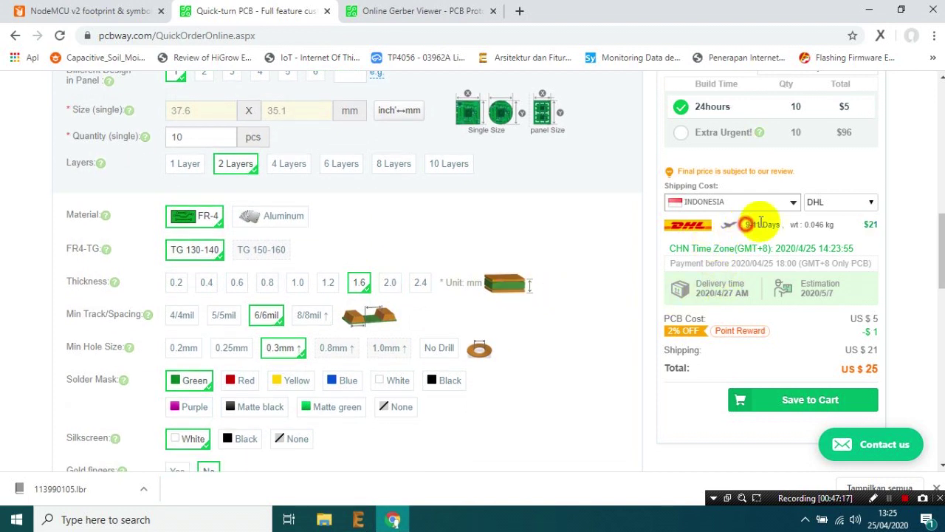
left_click_drag(744, 223, 780, 222)
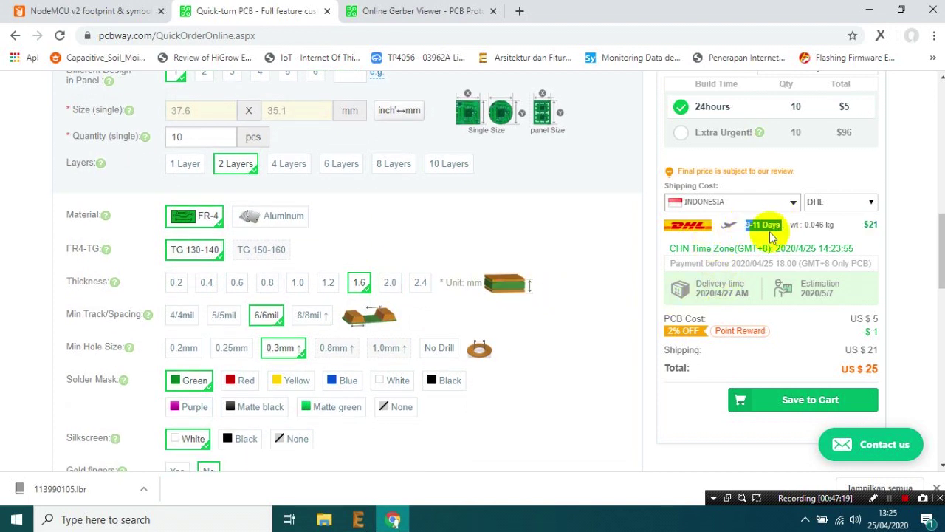
left_click(770, 229)
scroll(647, 219, "up", 10)
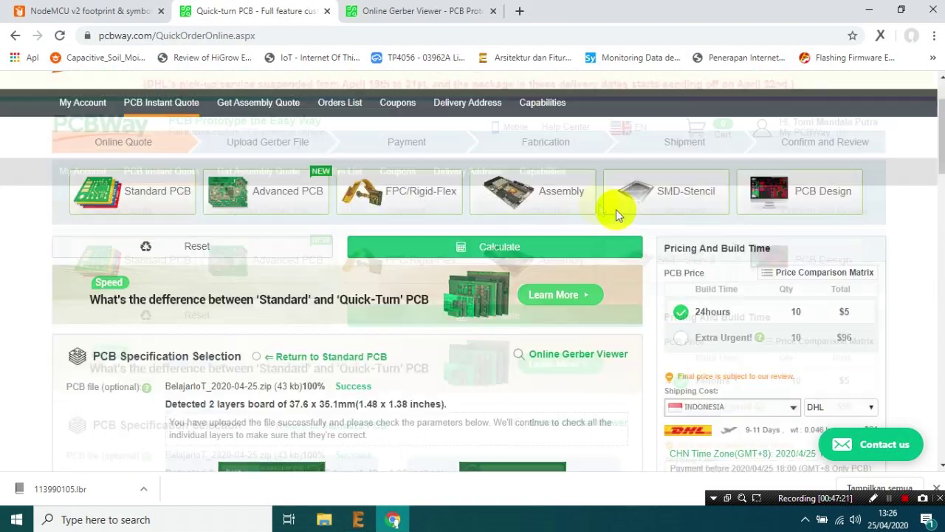
scroll(453, 116, "down", 4)
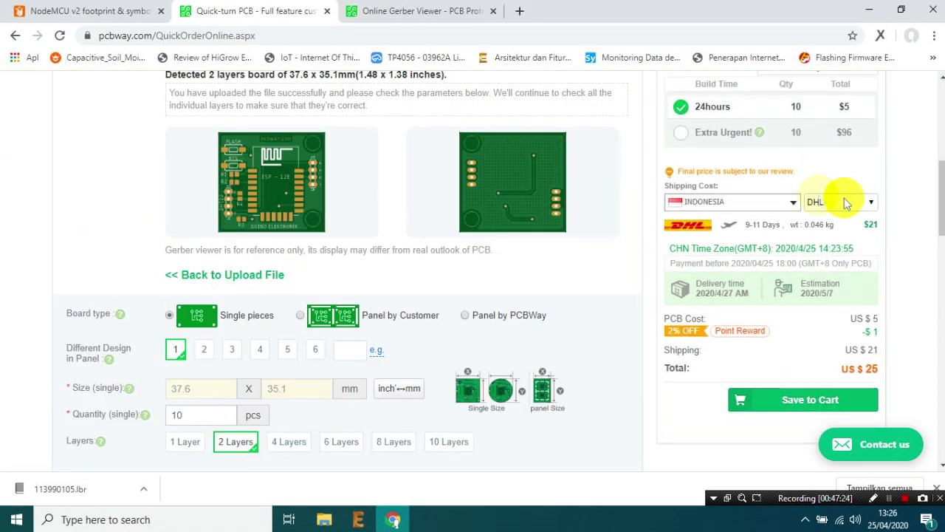
Step: Set the shipping method to China Post for Indonesia and check its transit time
left_click(789, 203)
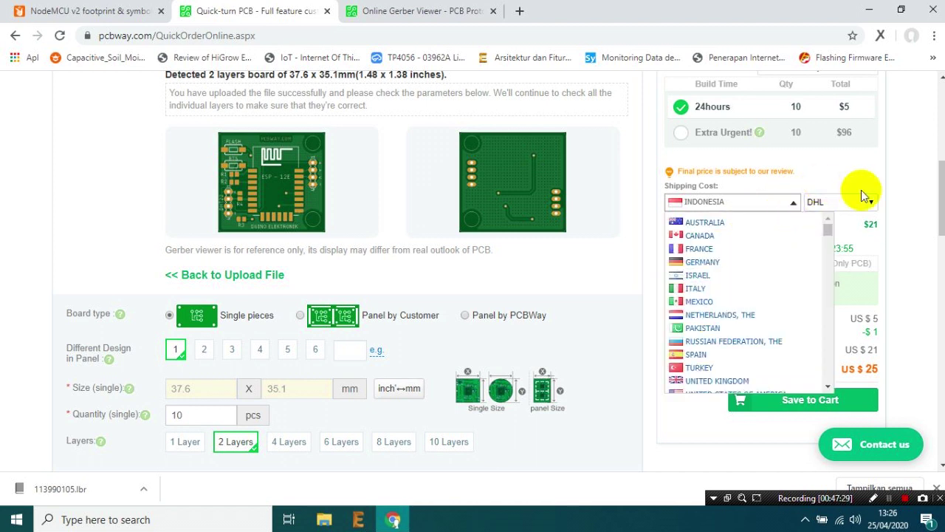
left_click(792, 206)
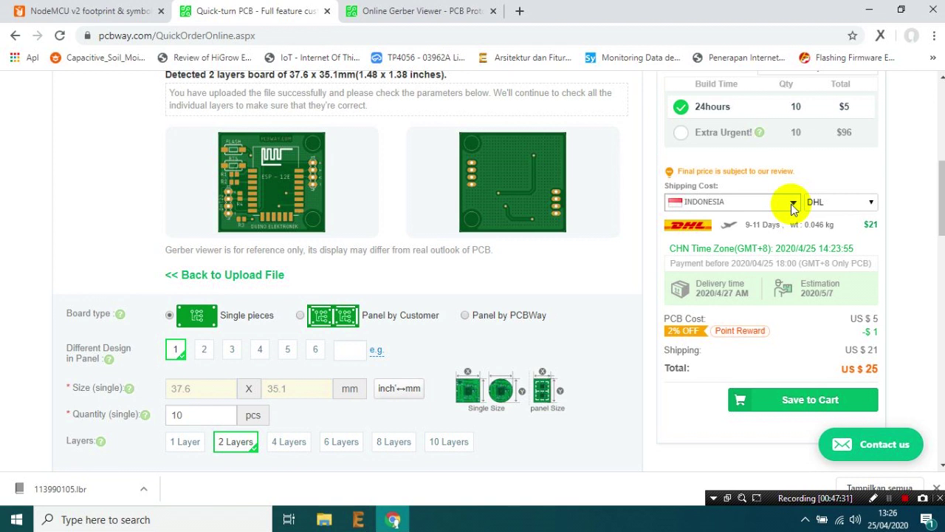
left_click(873, 205)
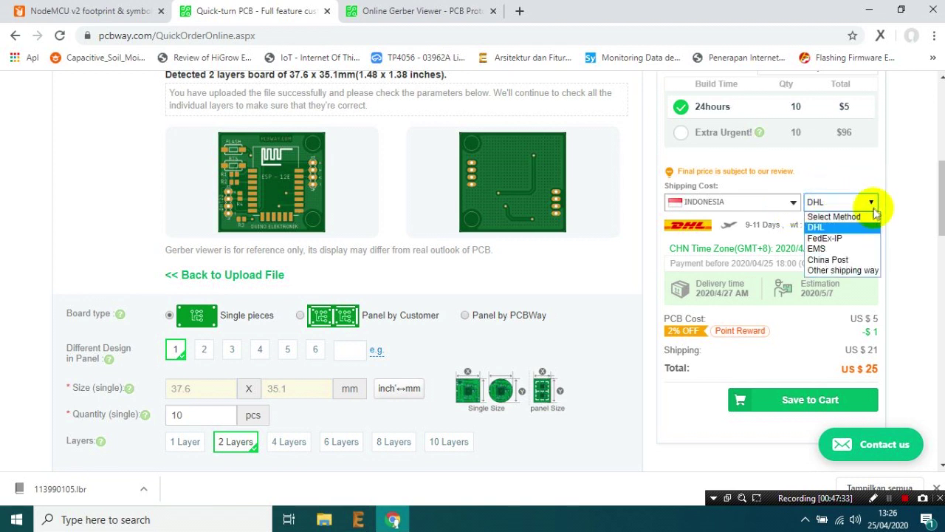
left_click(829, 261)
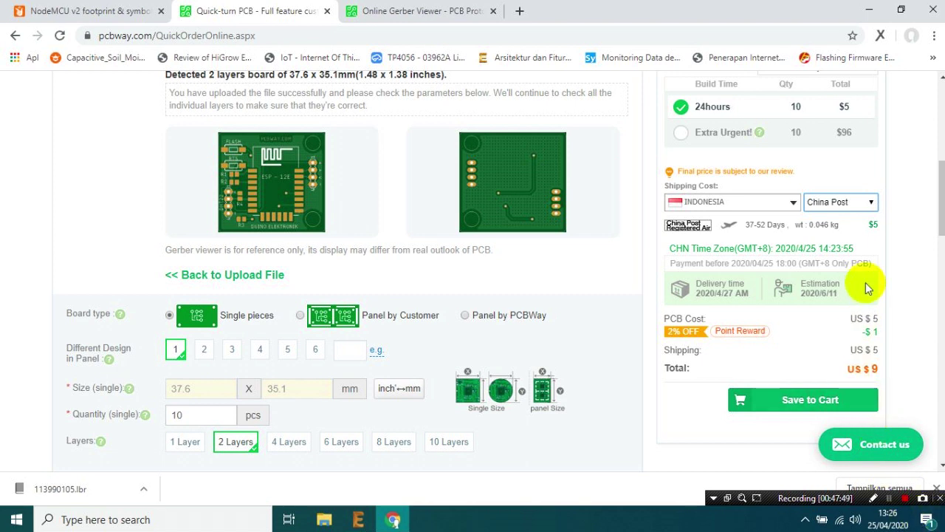
left_click_drag(745, 225, 794, 231)
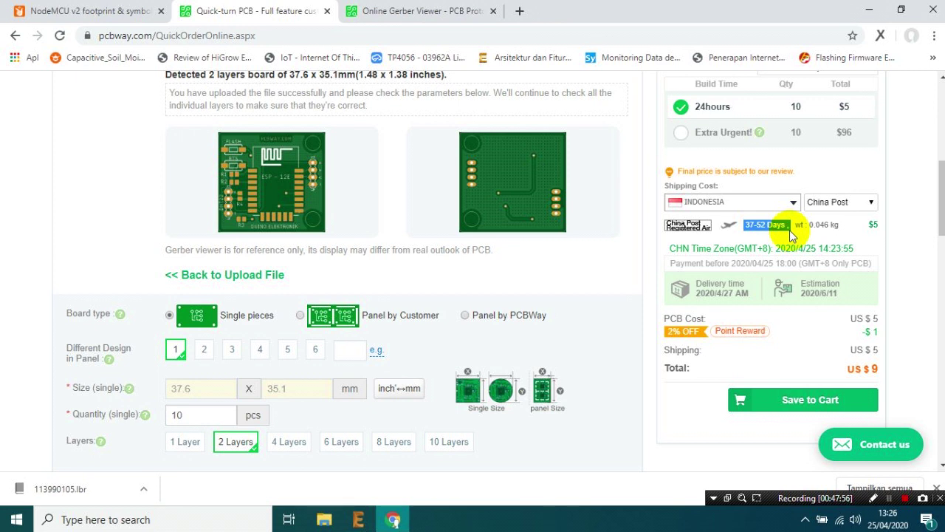
left_click_drag(737, 224, 789, 225)
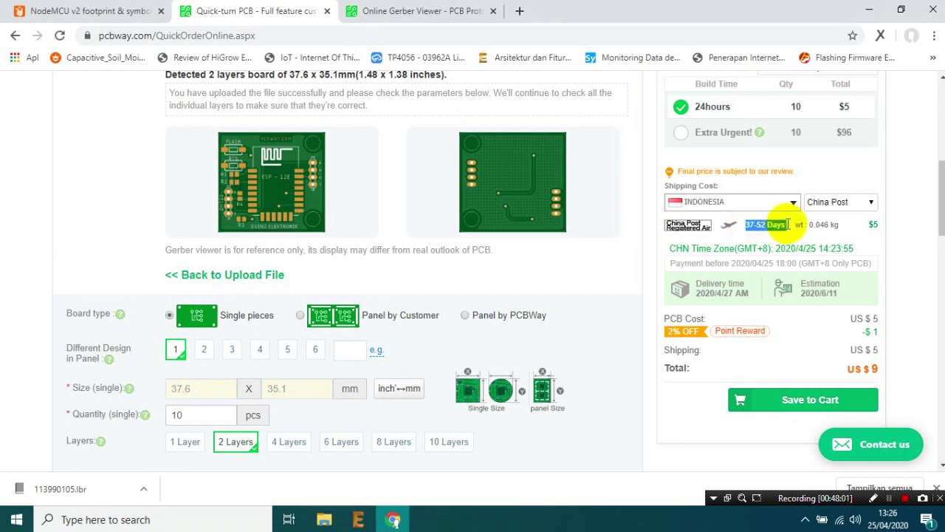
left_click(781, 225)
left_click_drag(785, 225, 742, 224)
left_click(891, 283)
Step: Look over the remaining board specifications and save the quoted board to the cart
scroll(636, 374, "down", 2)
scroll(497, 374, "down", 8)
scroll(627, 380, "down", 1)
left_click(783, 399)
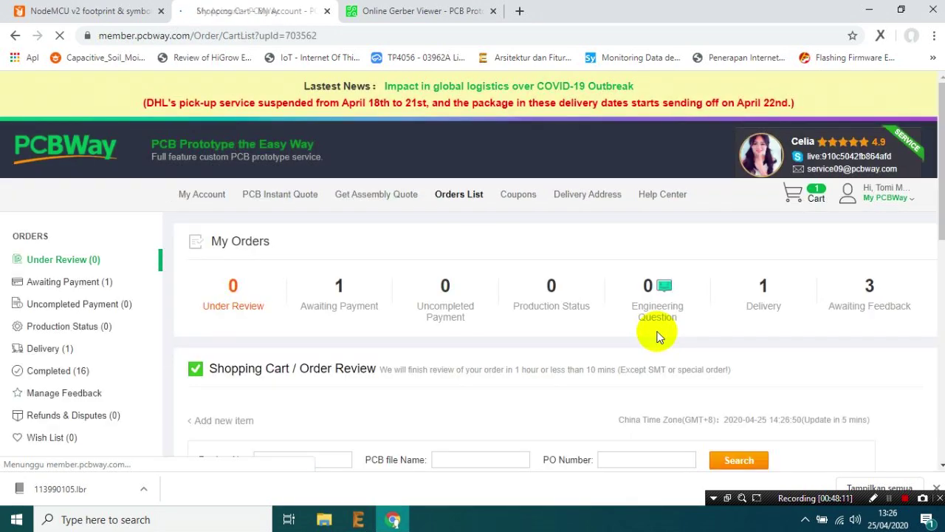
Step: Review the cart item, order total and payment methods, and switch back to the BelajarIoT board in EAGLE
scroll(635, 318, "down", 4)
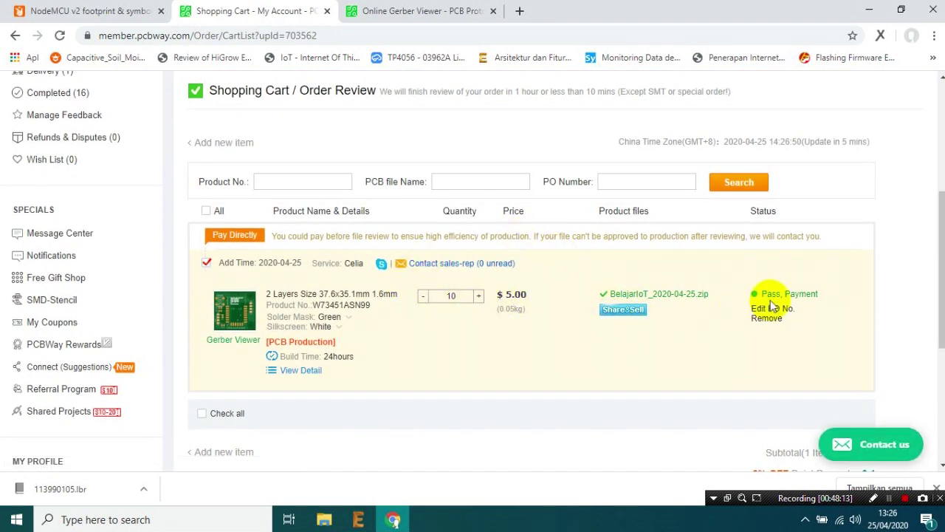
scroll(664, 292, "down", 1)
scroll(749, 443, "down", 2)
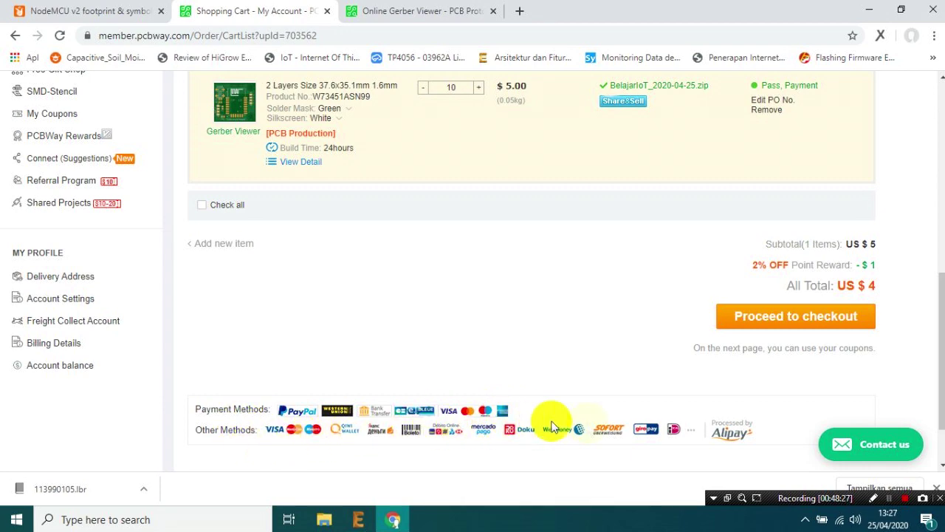
scroll(763, 236, "up", 1)
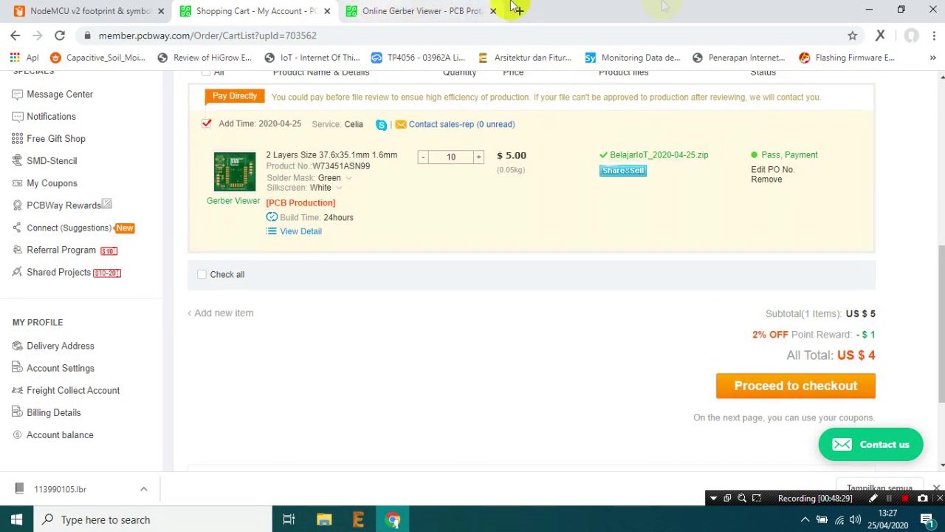
left_click(870, 9)
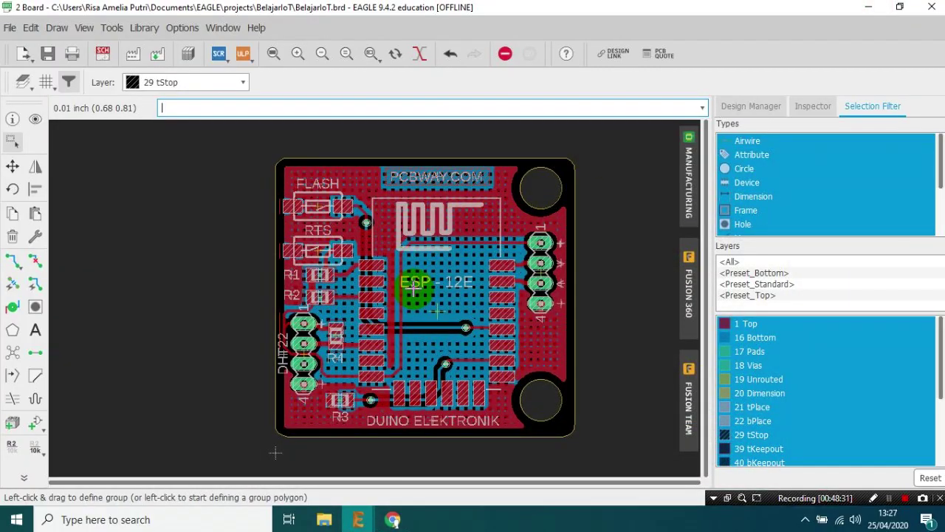